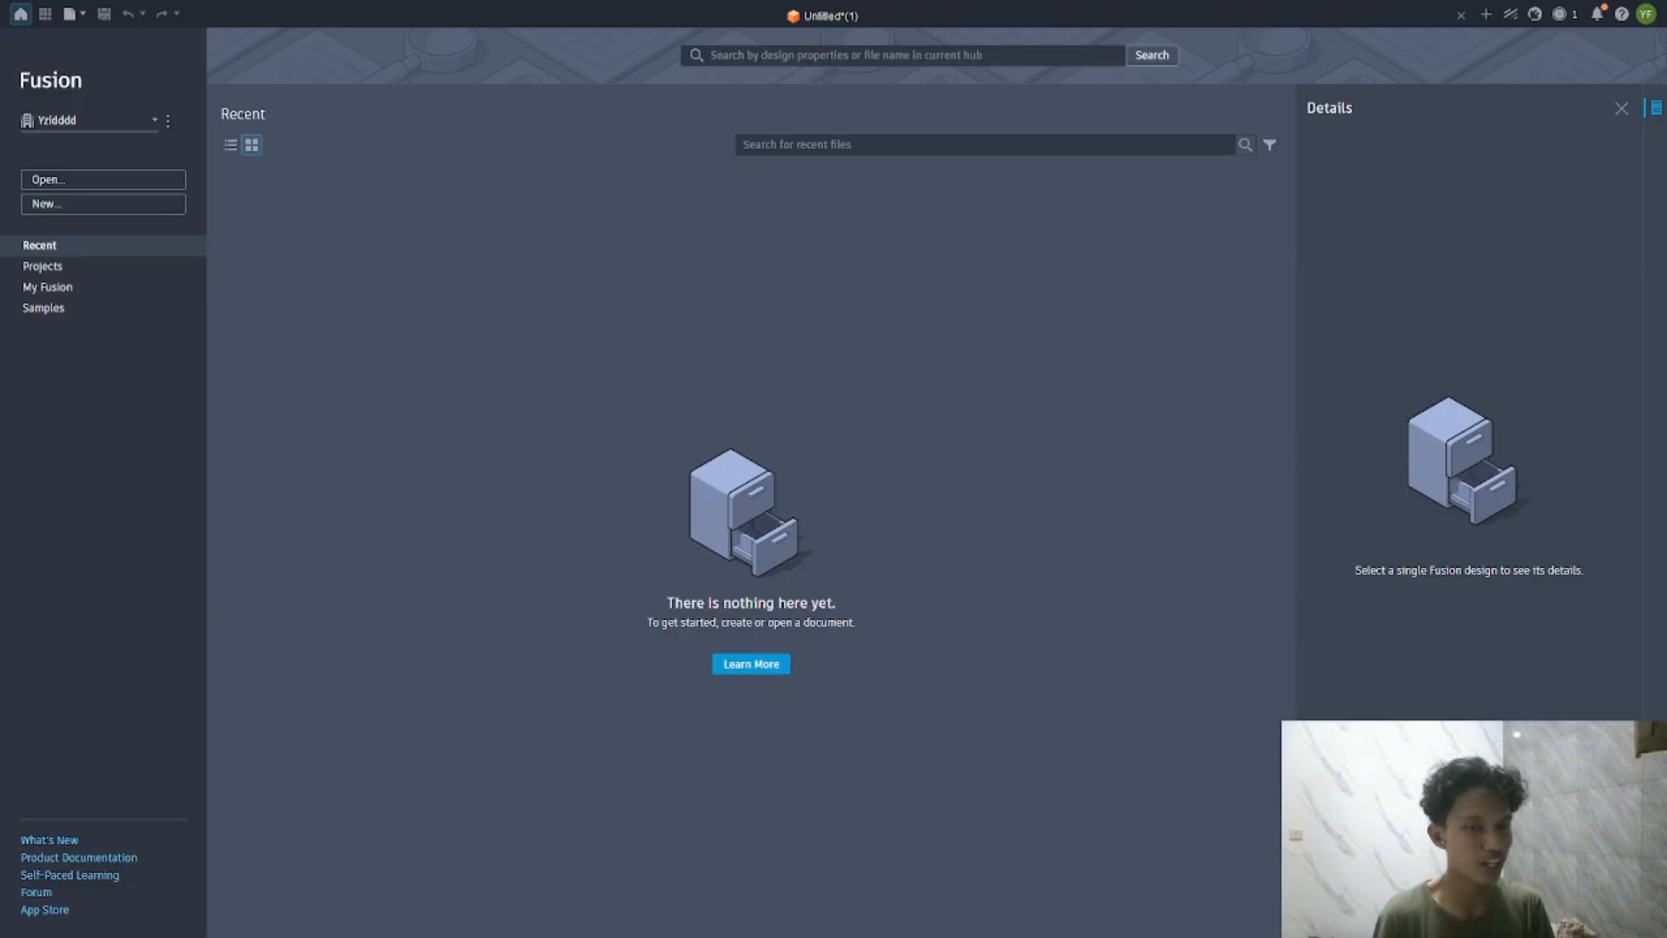
Create a new part design and start a sketch on the front origin plane
left_click(127, 207)
left_click(1134, 653)
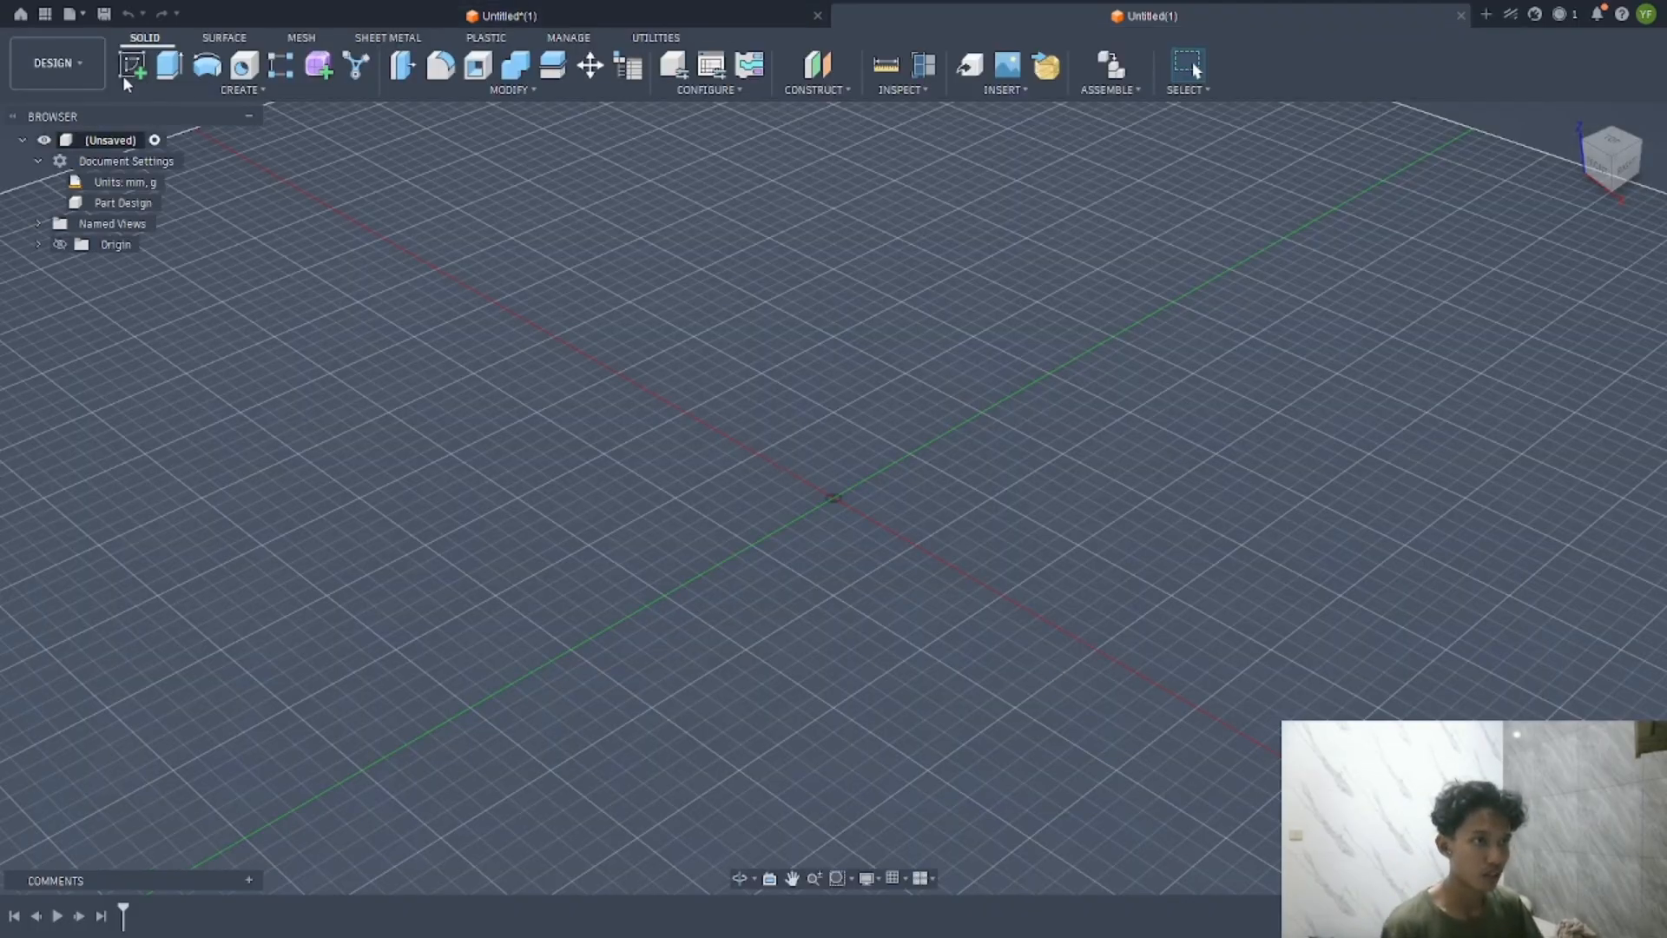
left_click(129, 73)
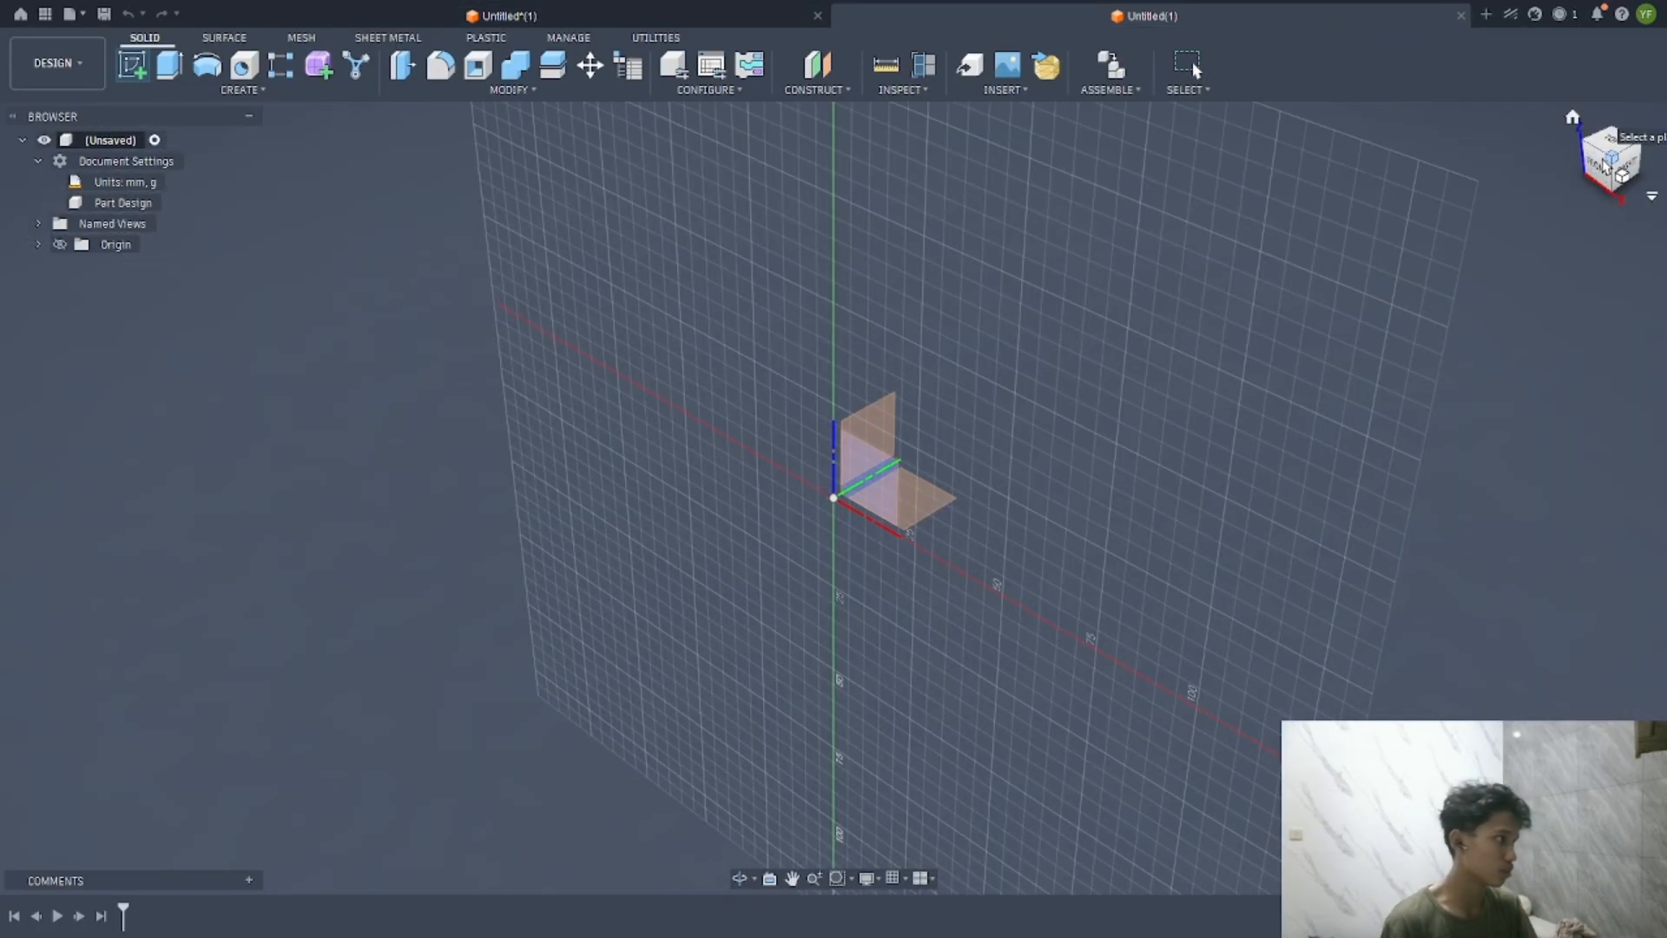
left_click(1602, 168)
left_click(917, 483)
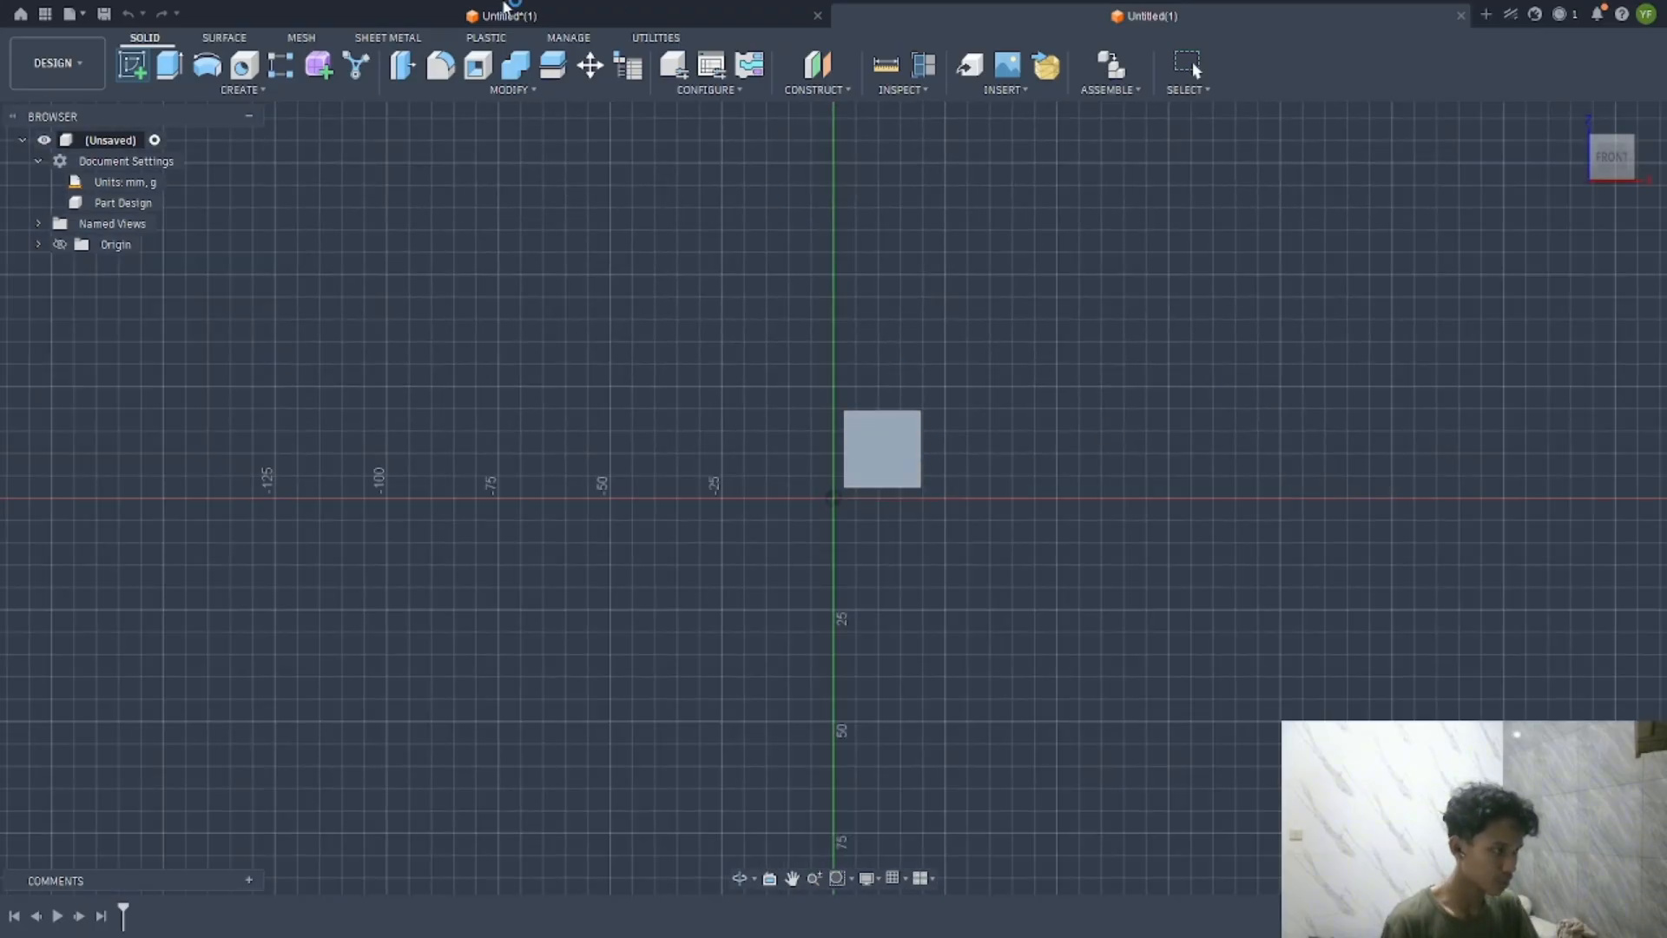
Sketch a two-point rectangle about 90 mm wide, with its lower-left corner just above and beside the origin
key("r")
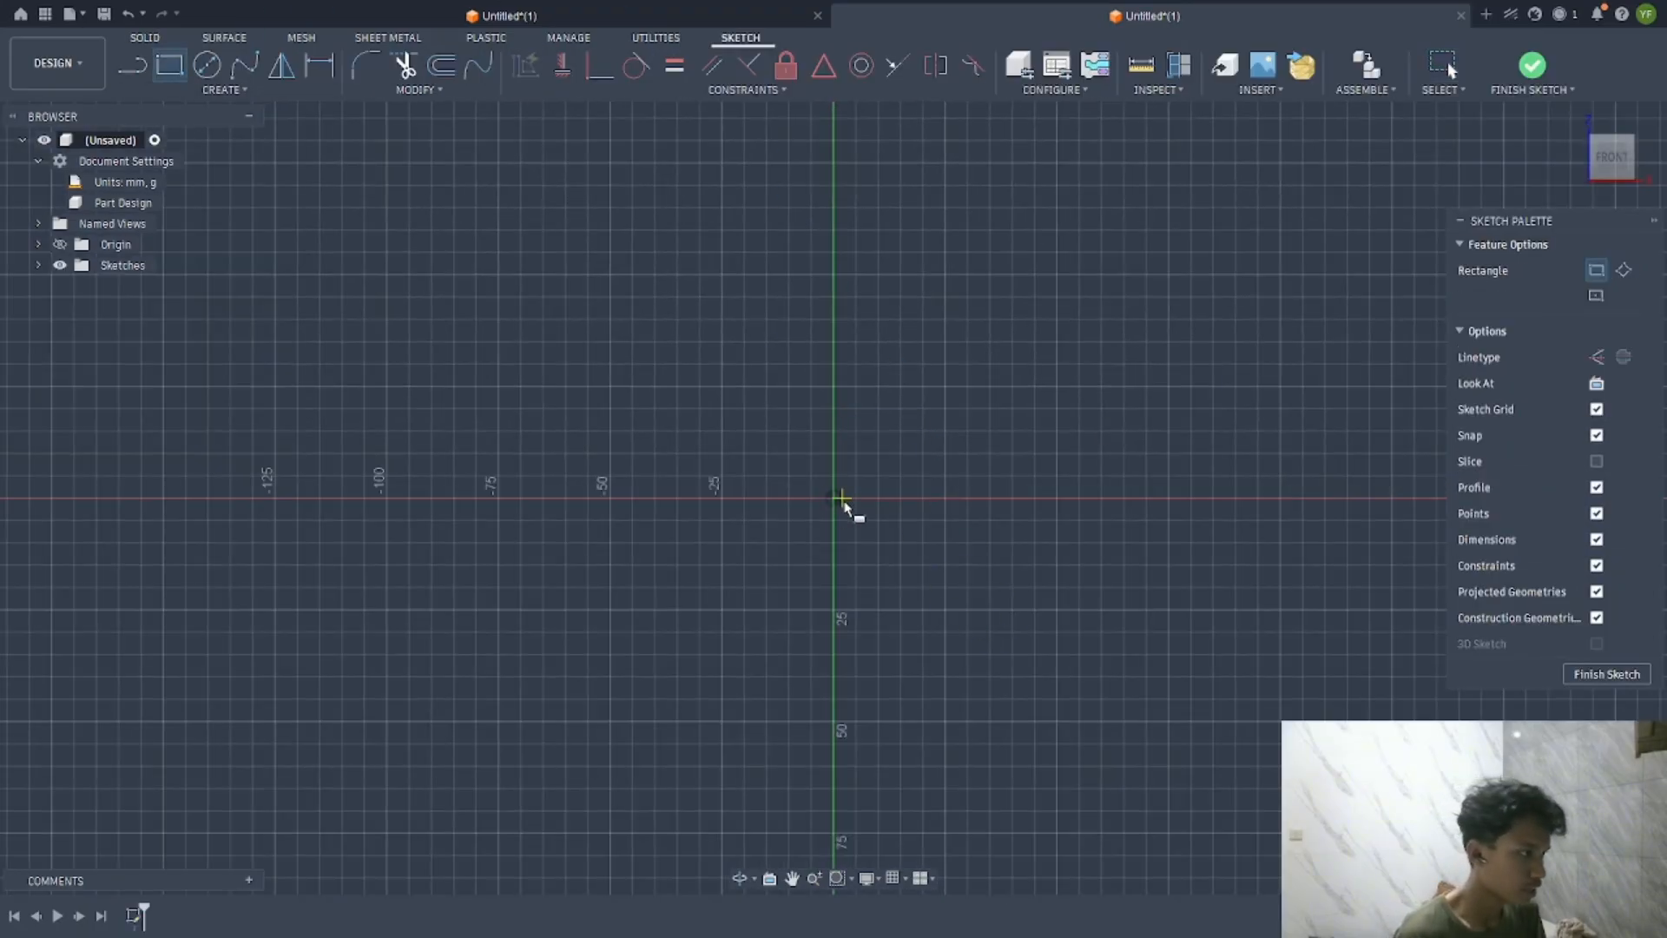
left_click(856, 476)
left_click(1258, 163)
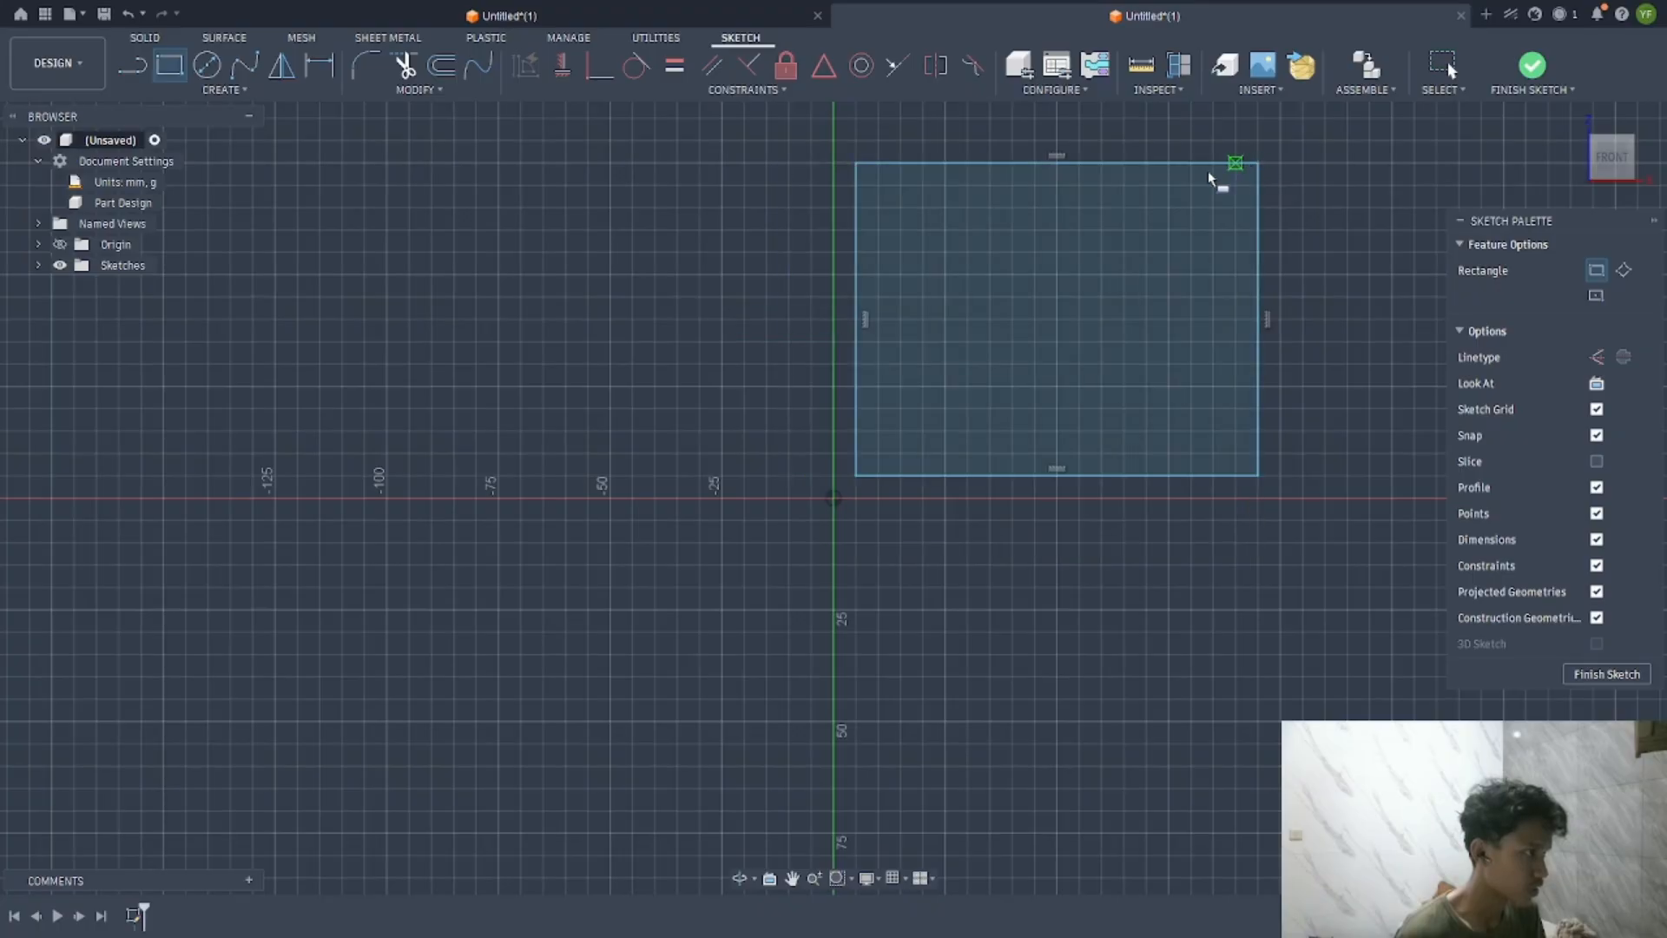
Dimension the rectangle to 90 mm wide and 90 mm high
left_click(319, 66)
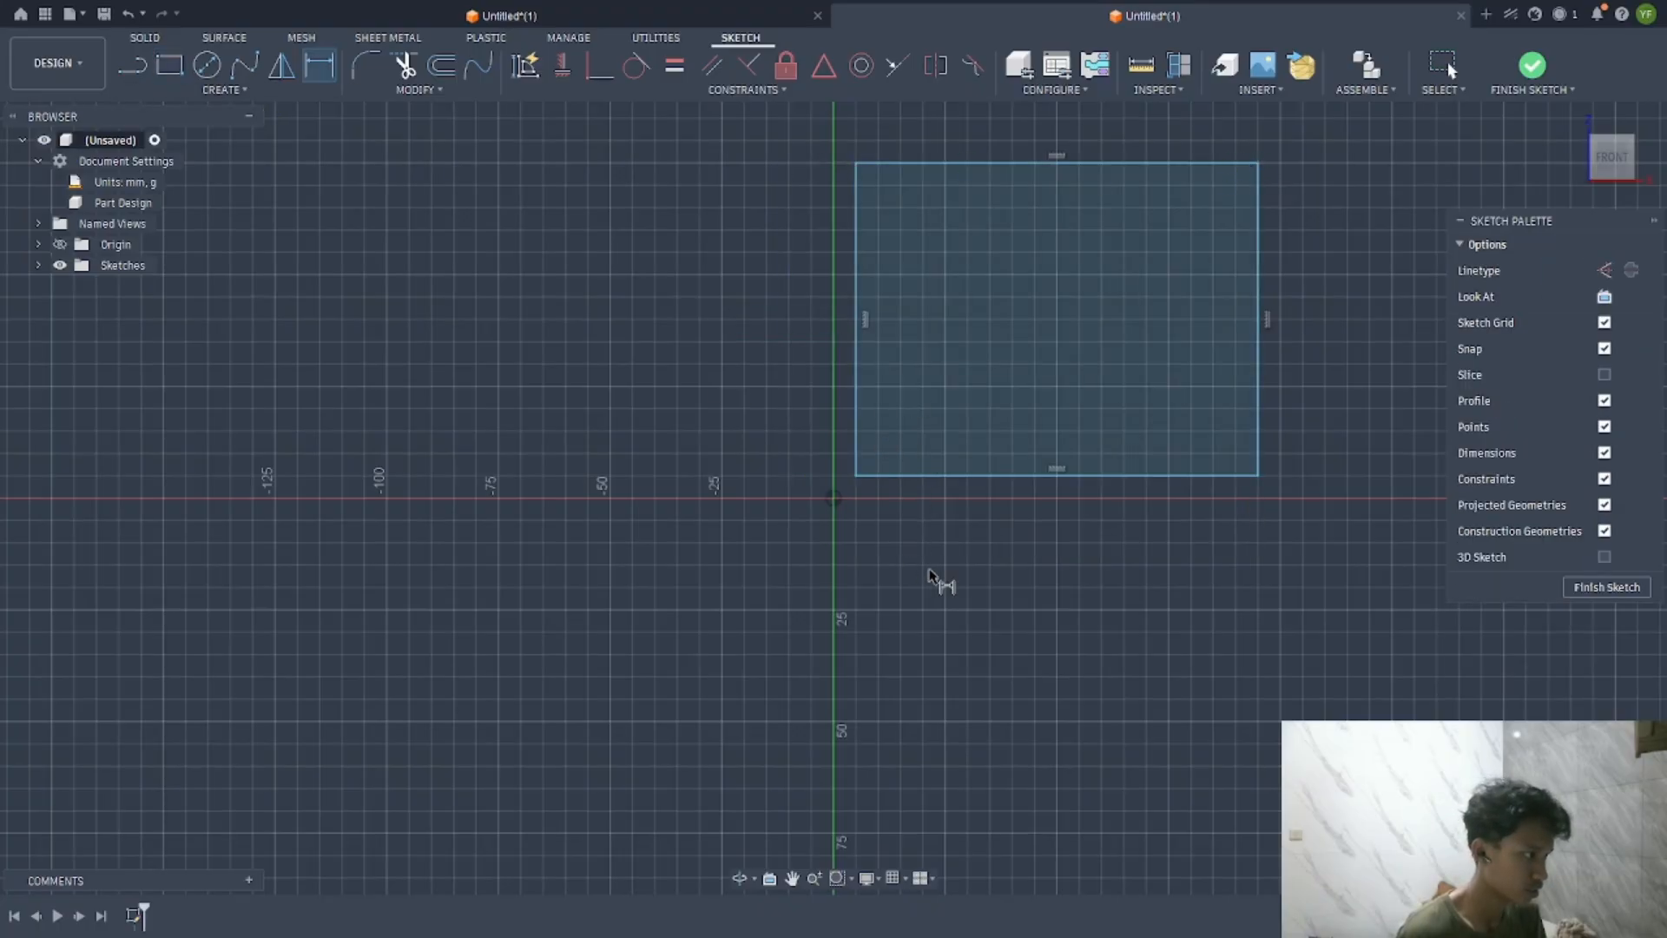
left_click(945, 477)
left_click(977, 584)
key("Return")
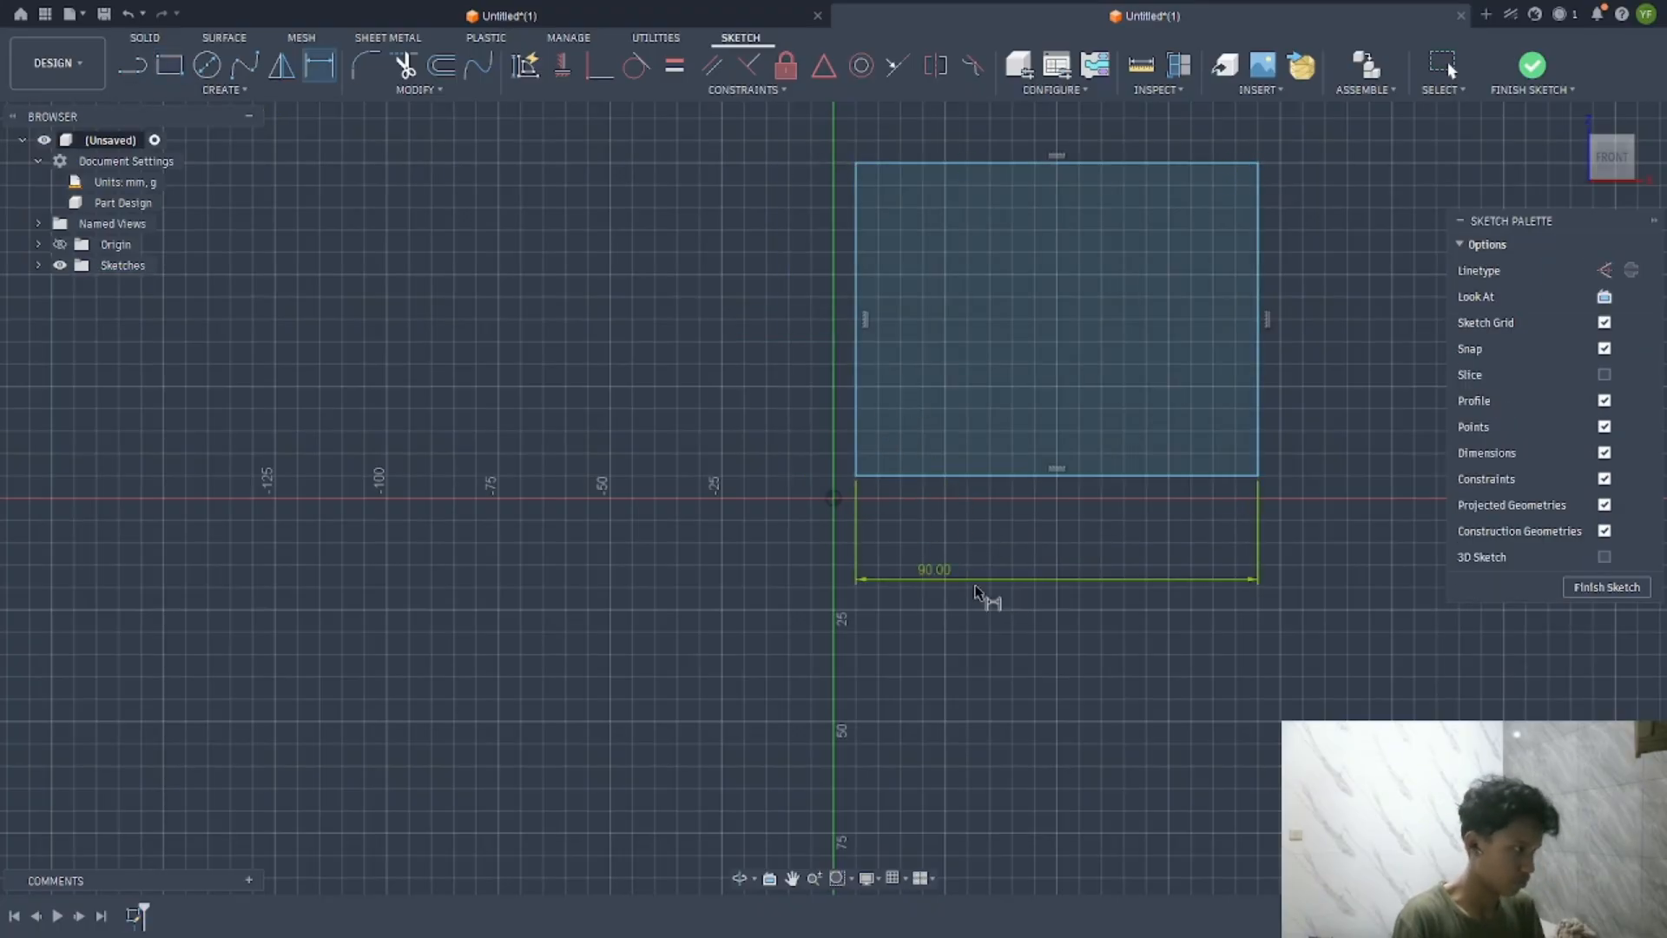
left_click(1261, 402)
left_click(1337, 390)
type("90")
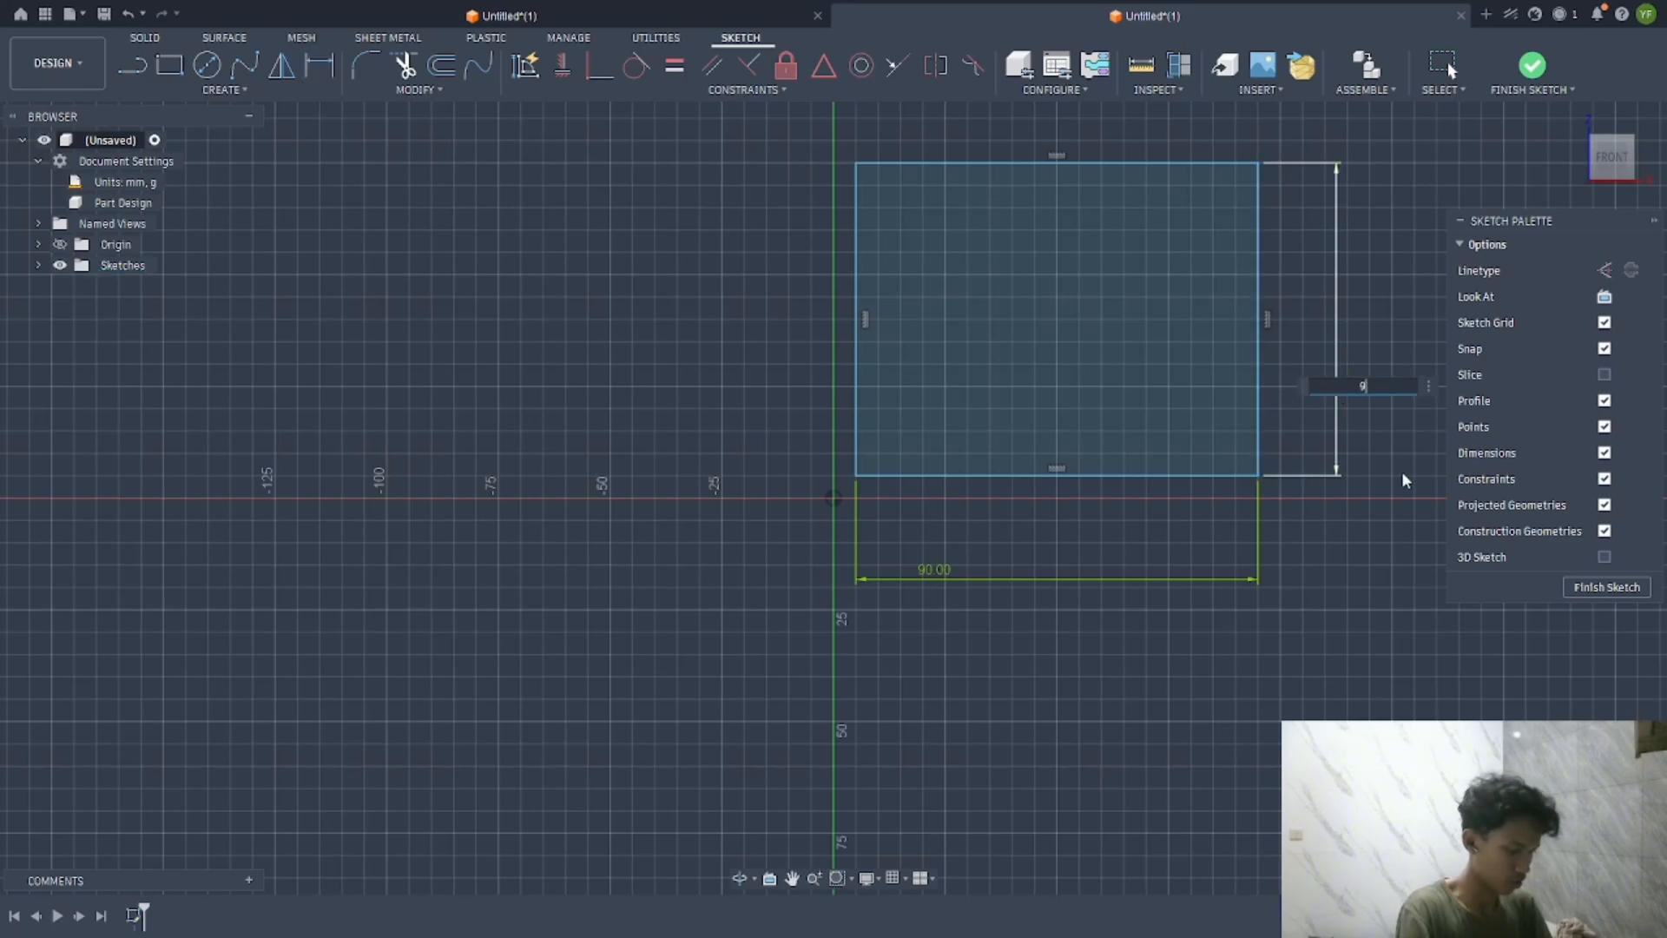
key("Return")
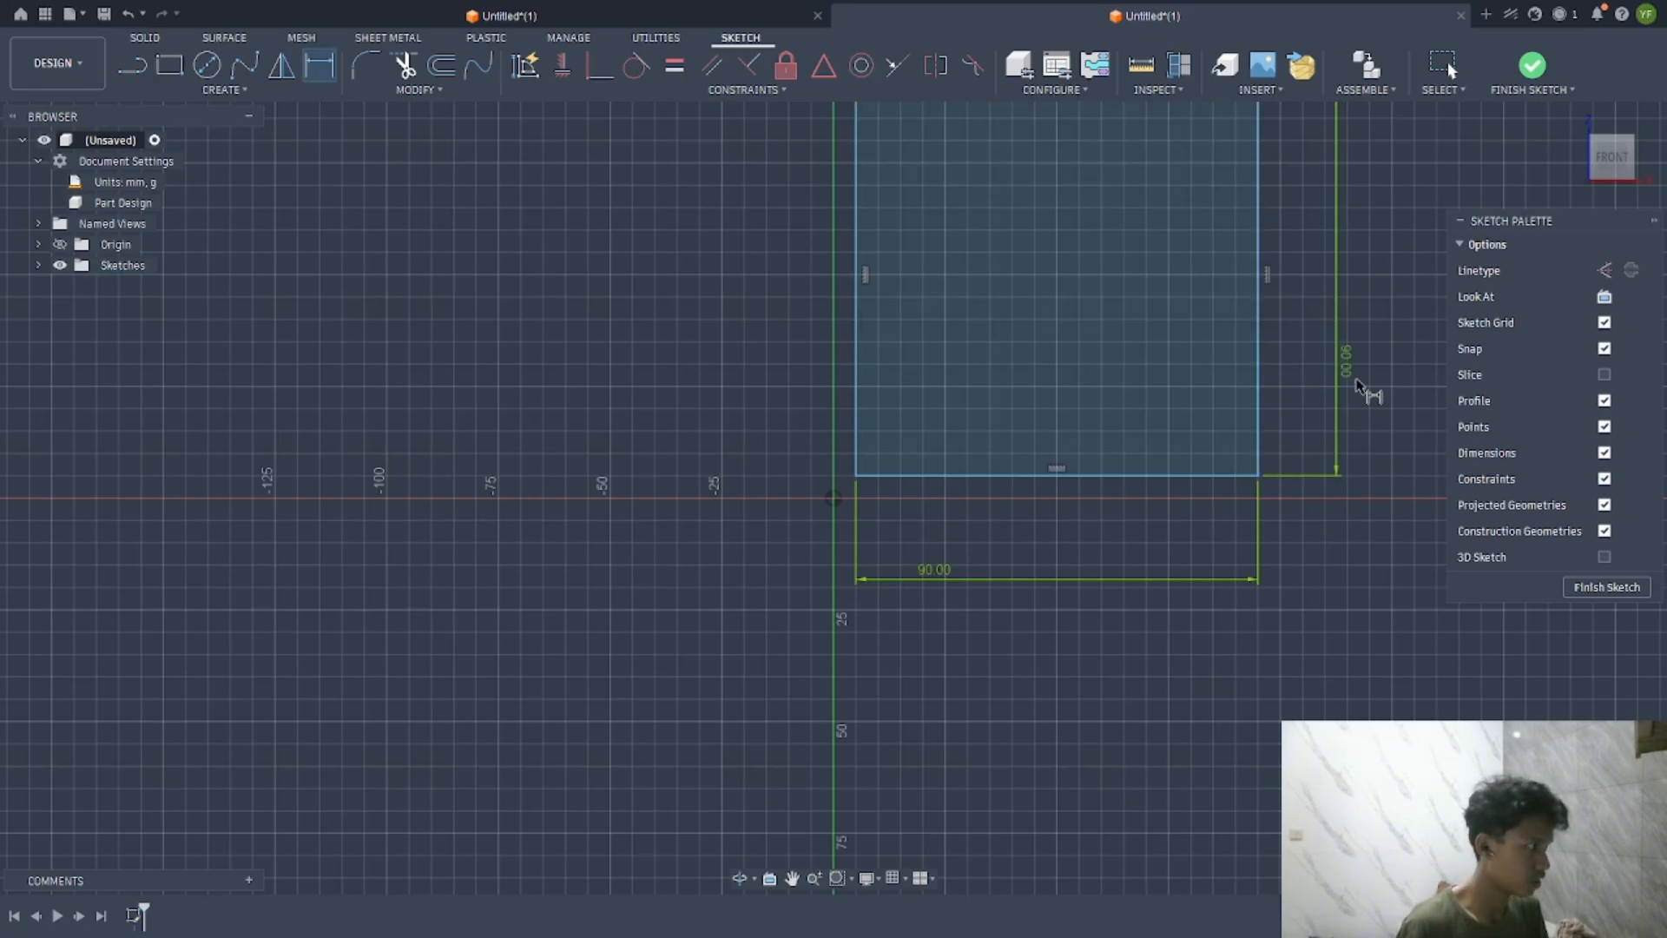
Sketch an 80 mm by 80 mm rectangle centred inside the 90 mm square
left_click(791, 879)
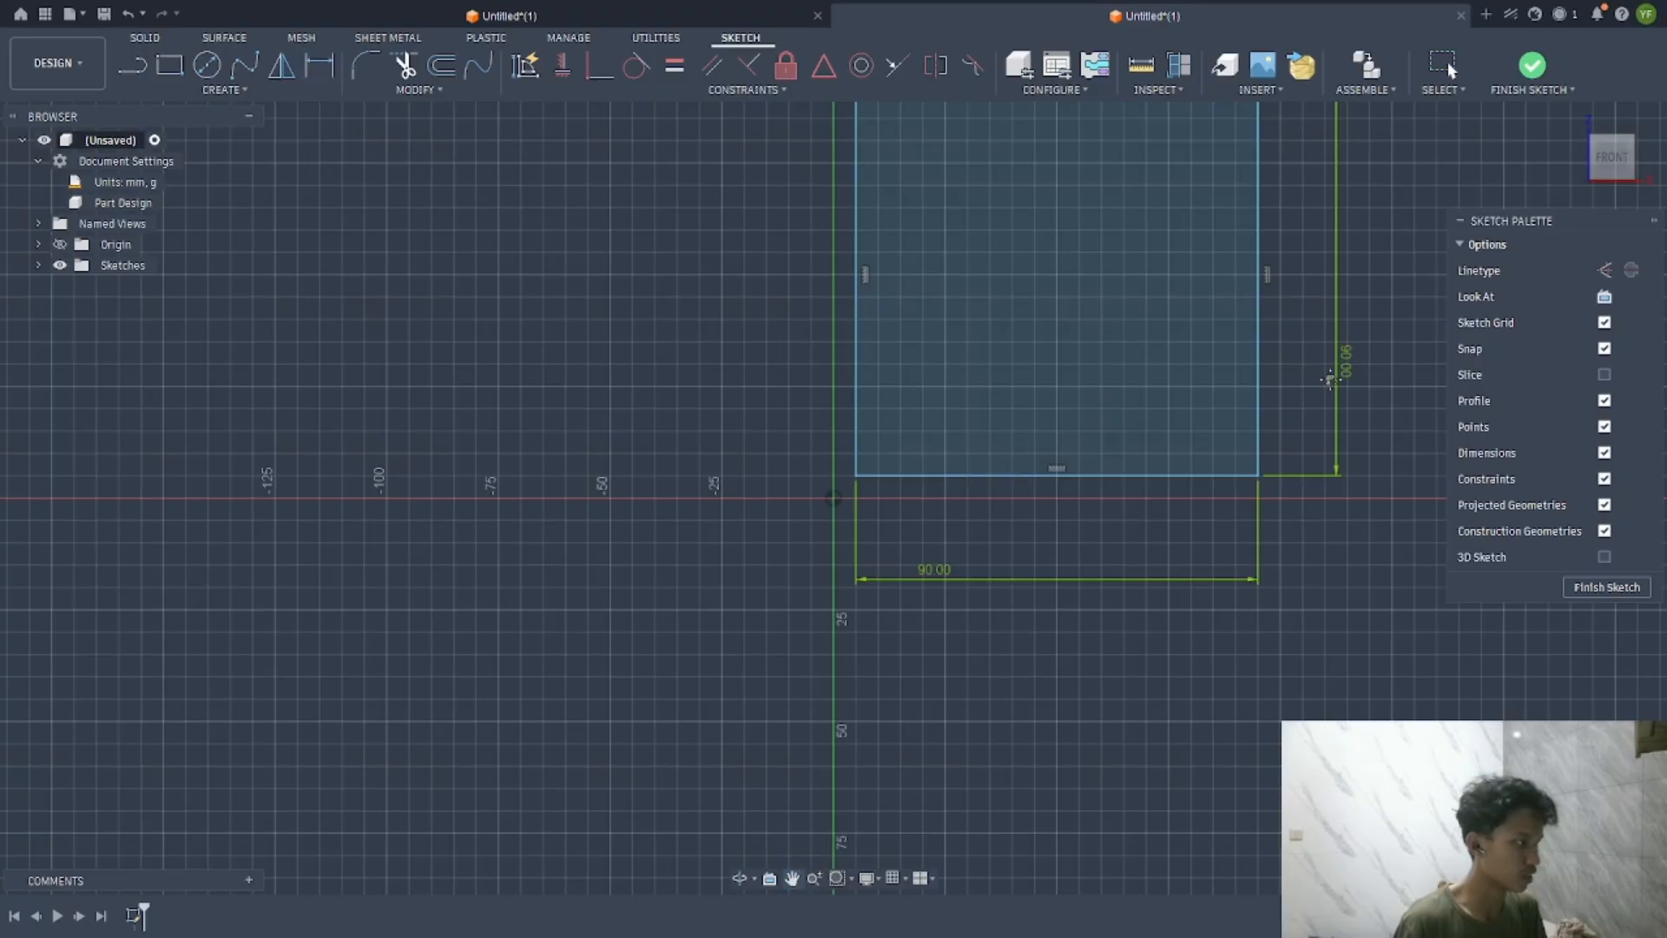
mouse_move(1334, 374)
left_mouse_down()
mouse_move(1256, 526)
mouse_move(1146, 534)
left_mouse_up()
left_click(177, 62)
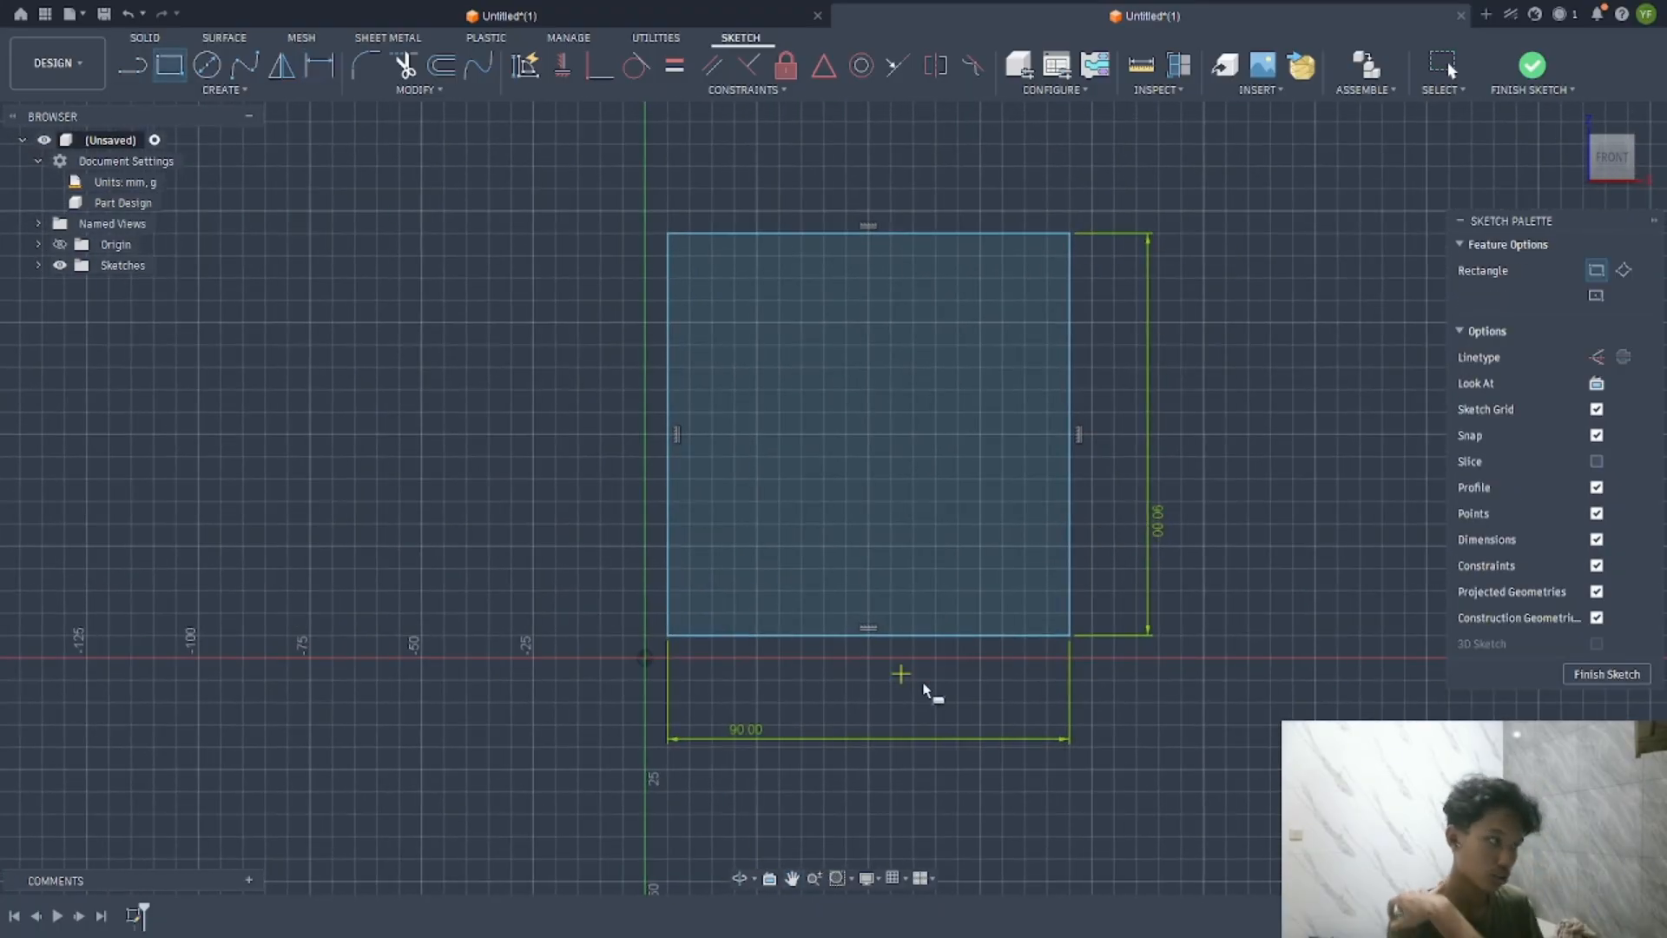
left_click(690, 613)
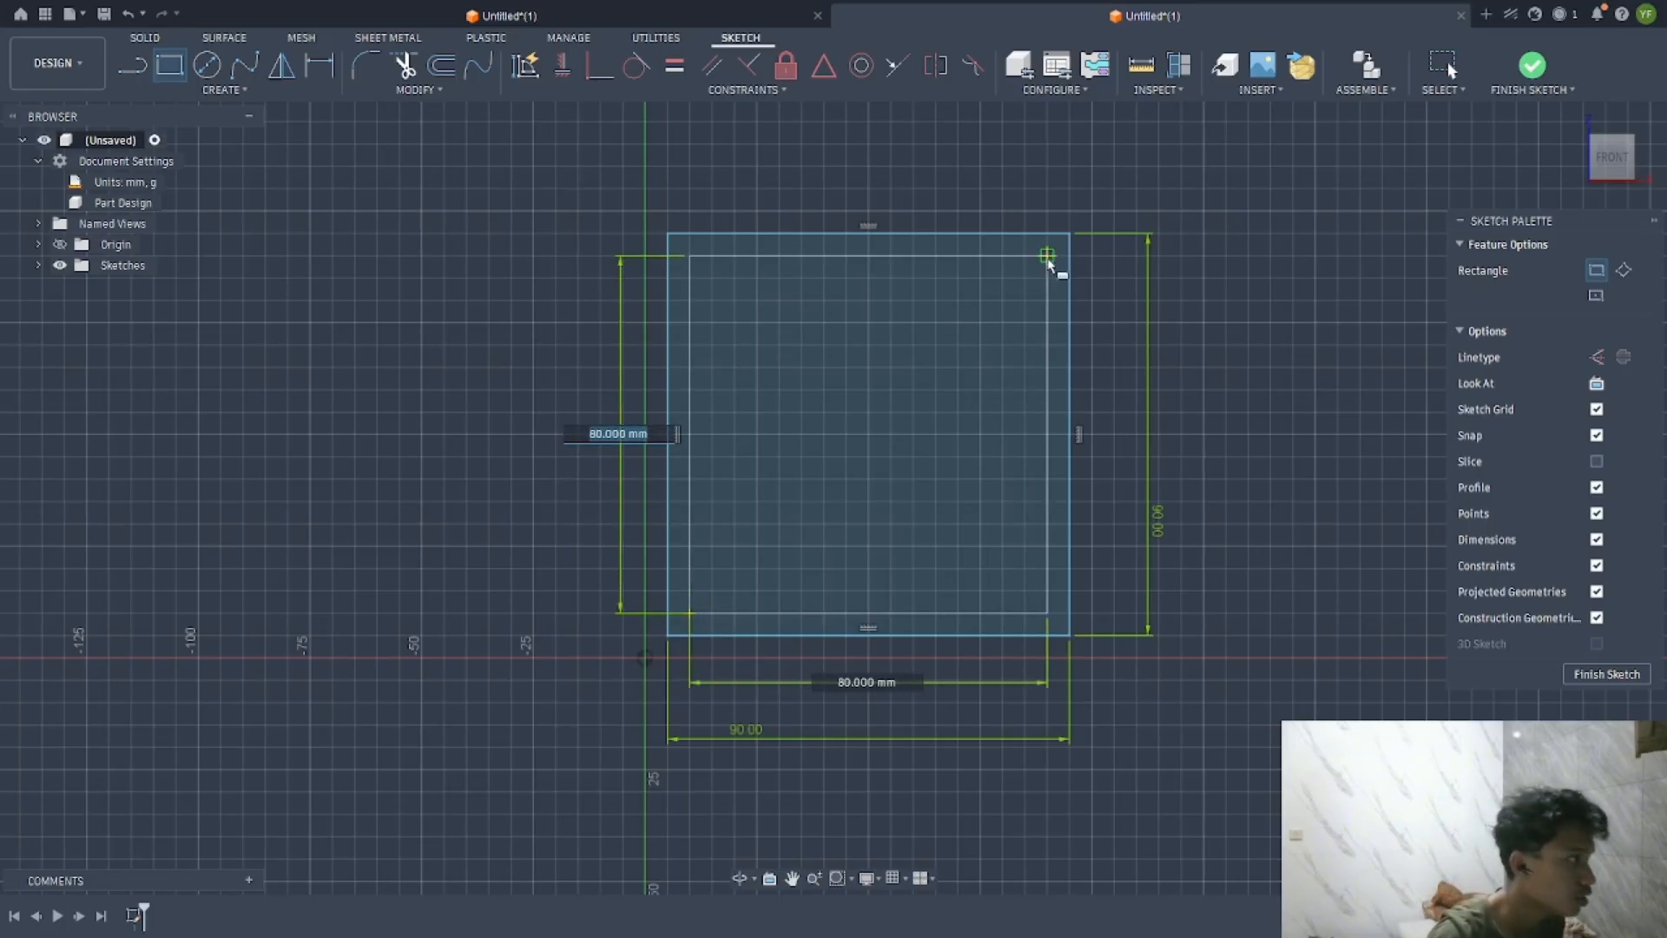
left_click(1047, 255)
Draw lines from the inner square's lower-left and upper-left corners to its centre, plus a vertical centre line between the bottom and top edge midpoints
left_click(134, 64)
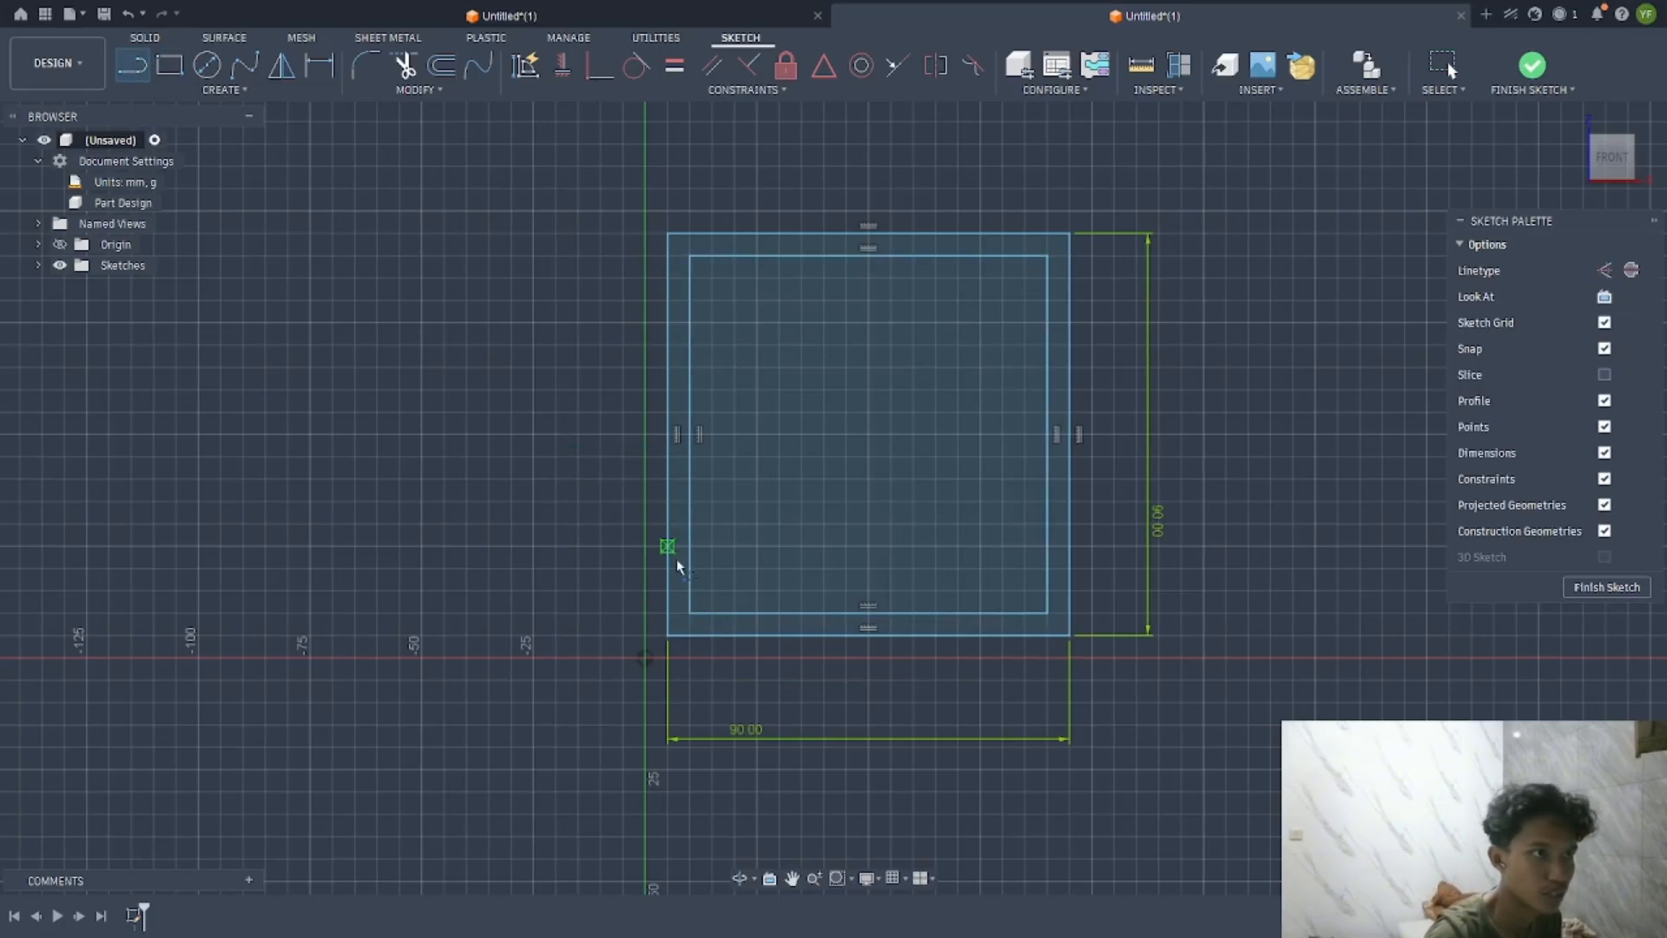
left_click(690, 614)
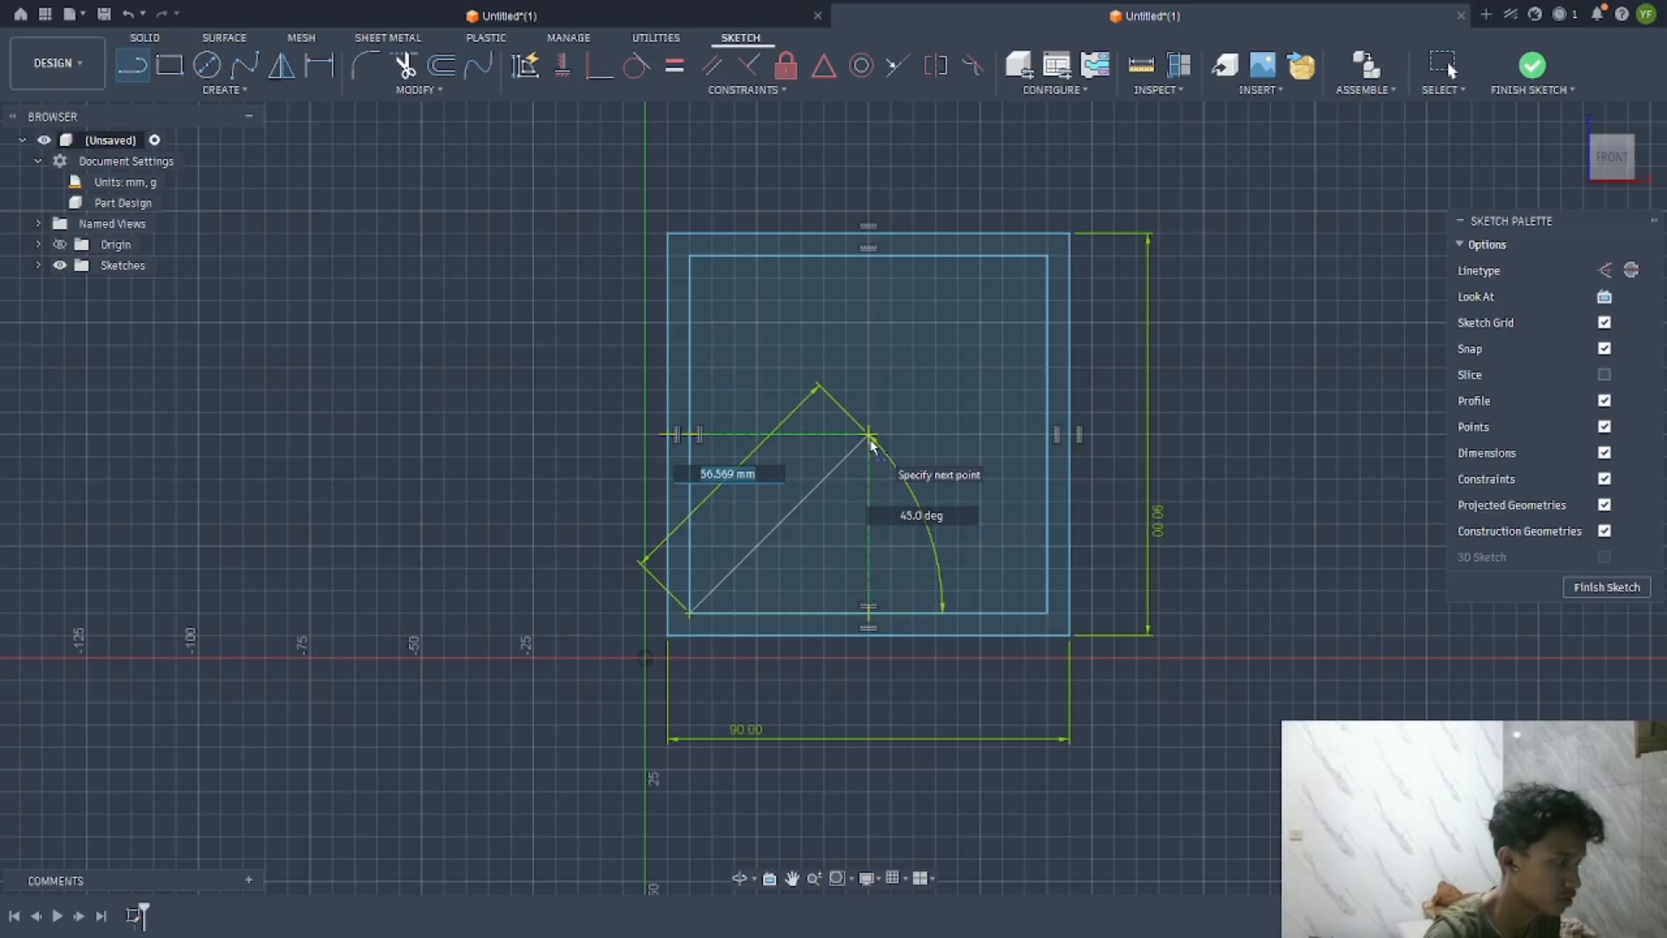
left_click(870, 438)
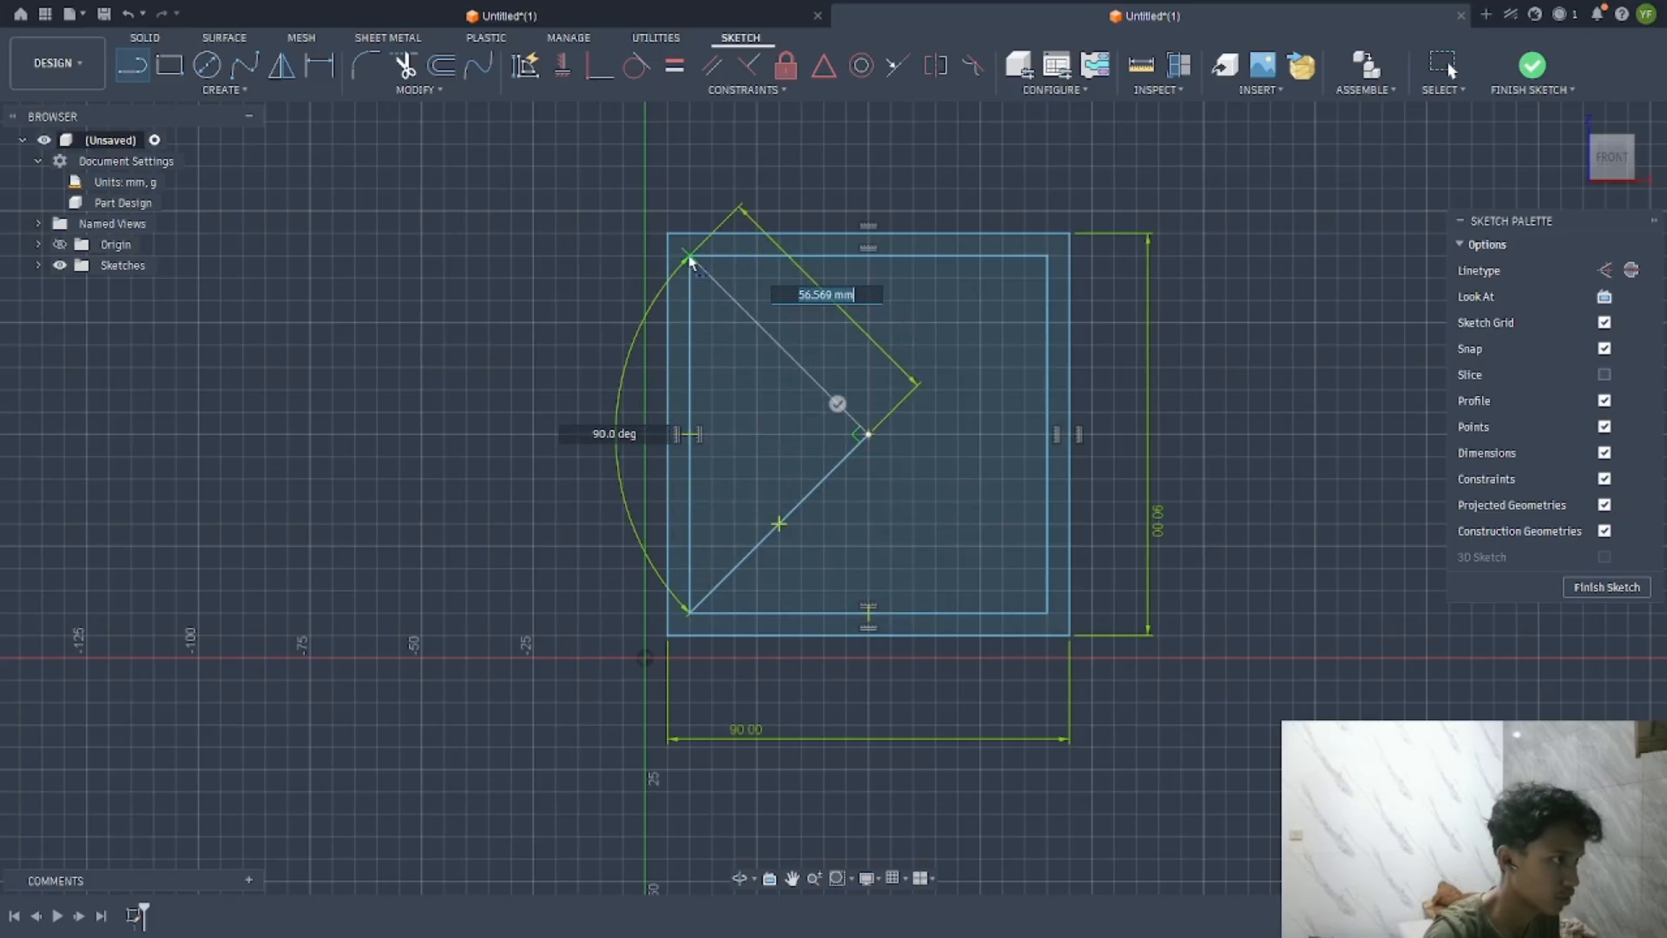
left_click(691, 259)
left_click(869, 614)
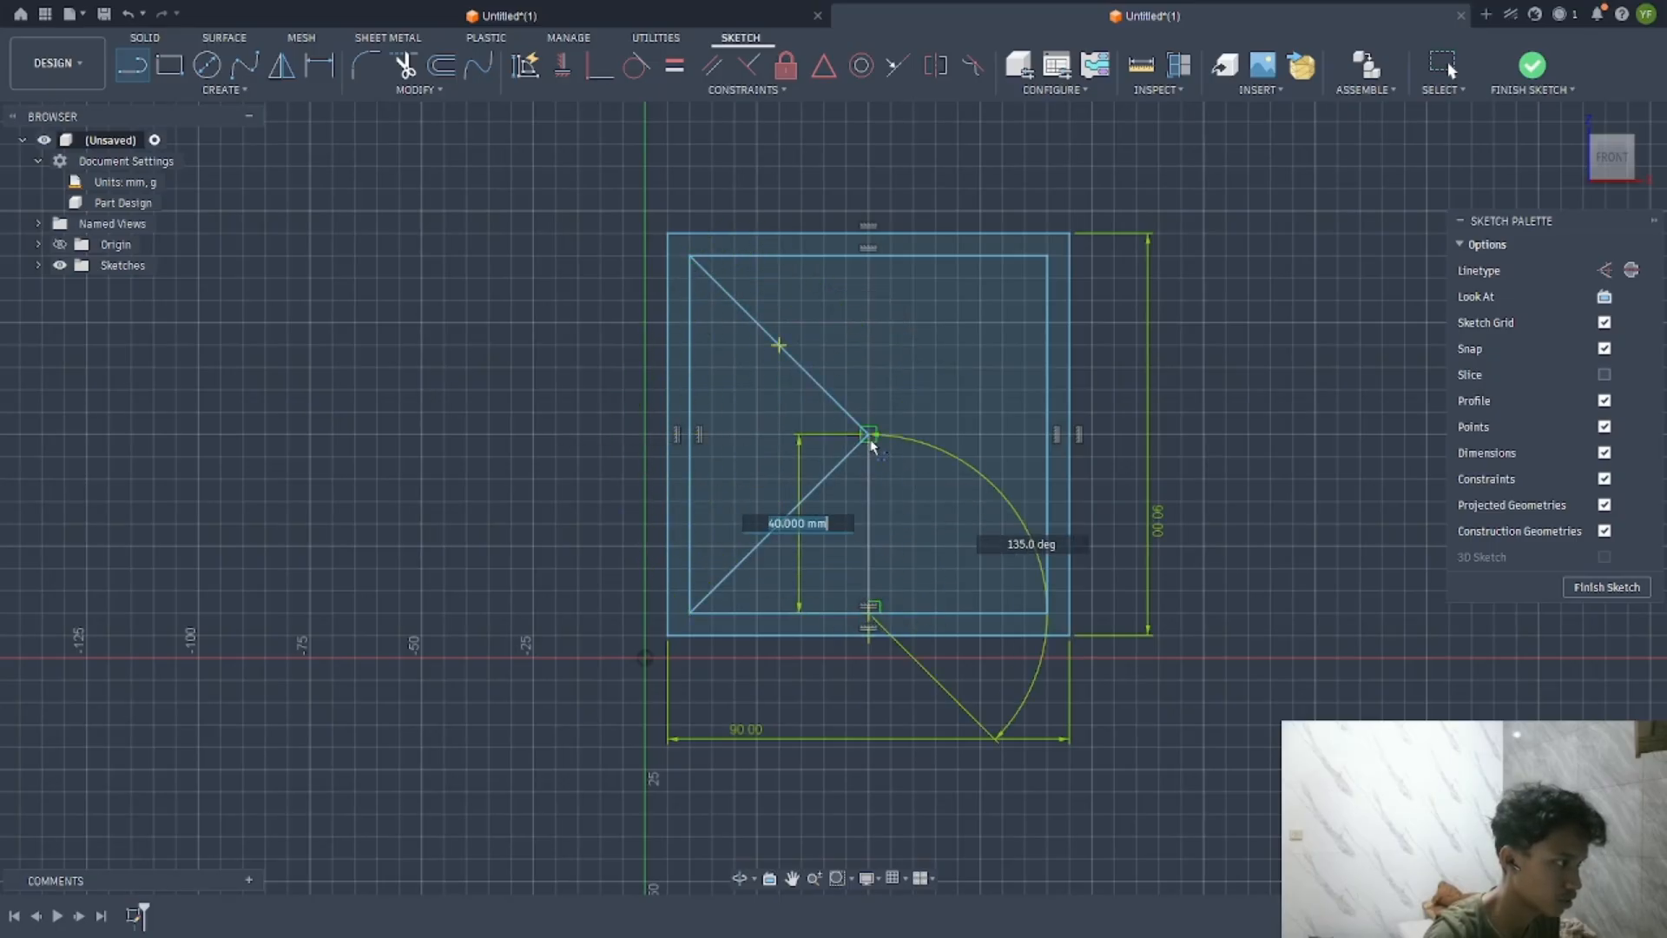
left_click(869, 435)
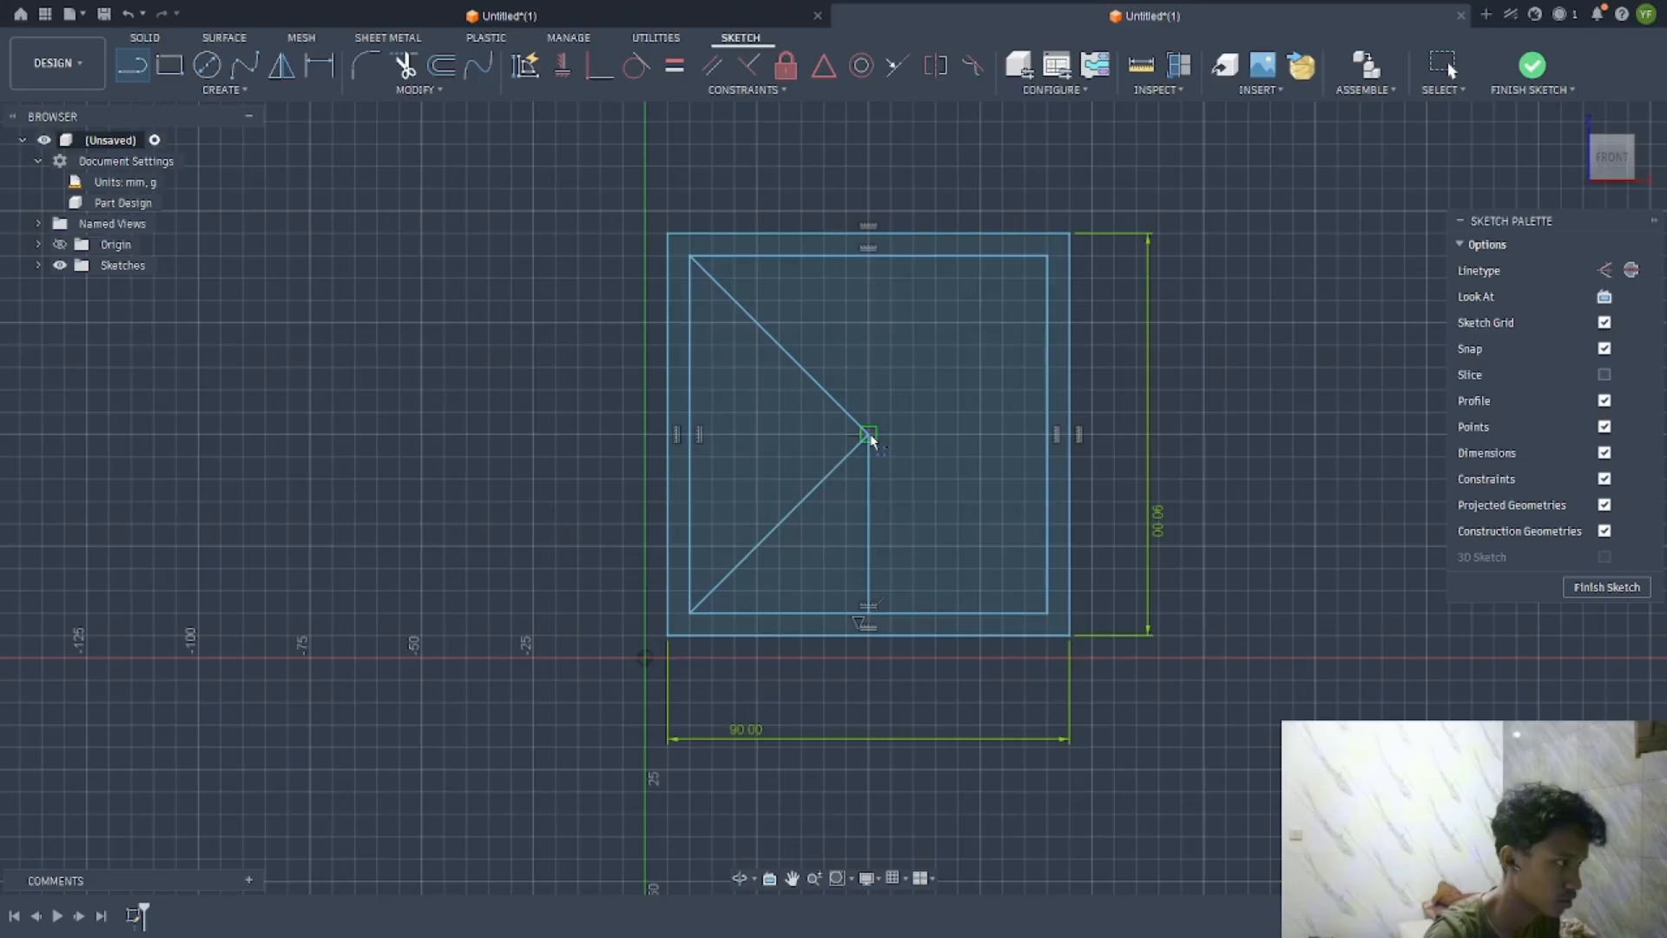
left_click(868, 256)
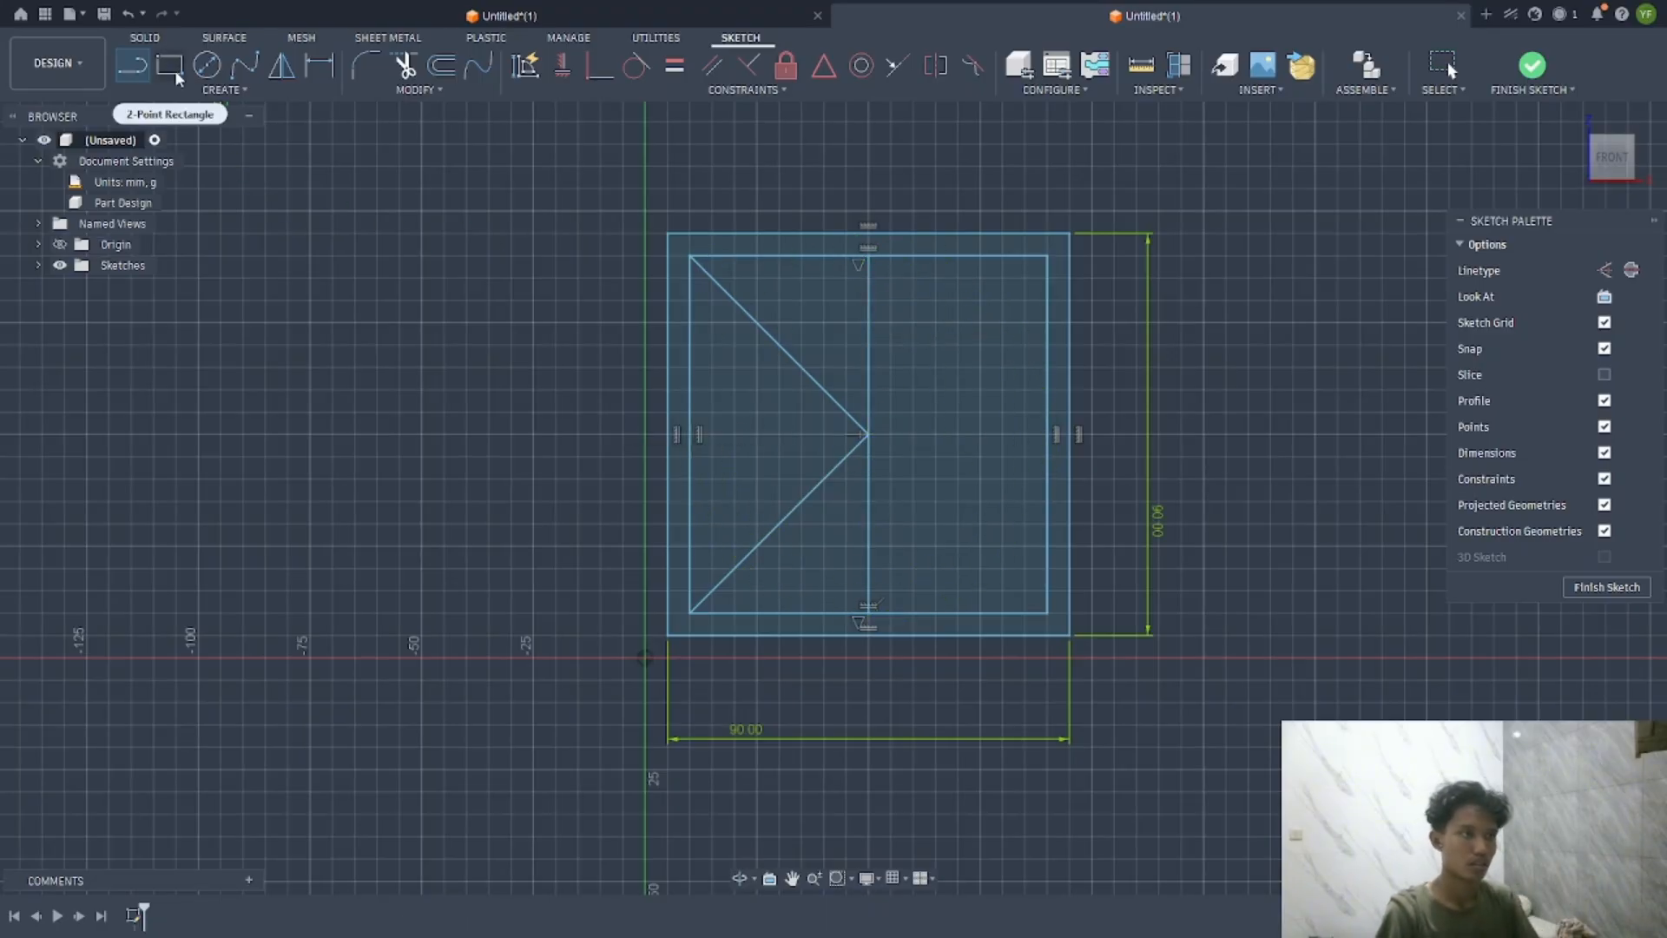
Sketch a small rectangle 25 mm wide and 20 mm high around the centre, starting on the upper diagonal line
left_click(170, 66)
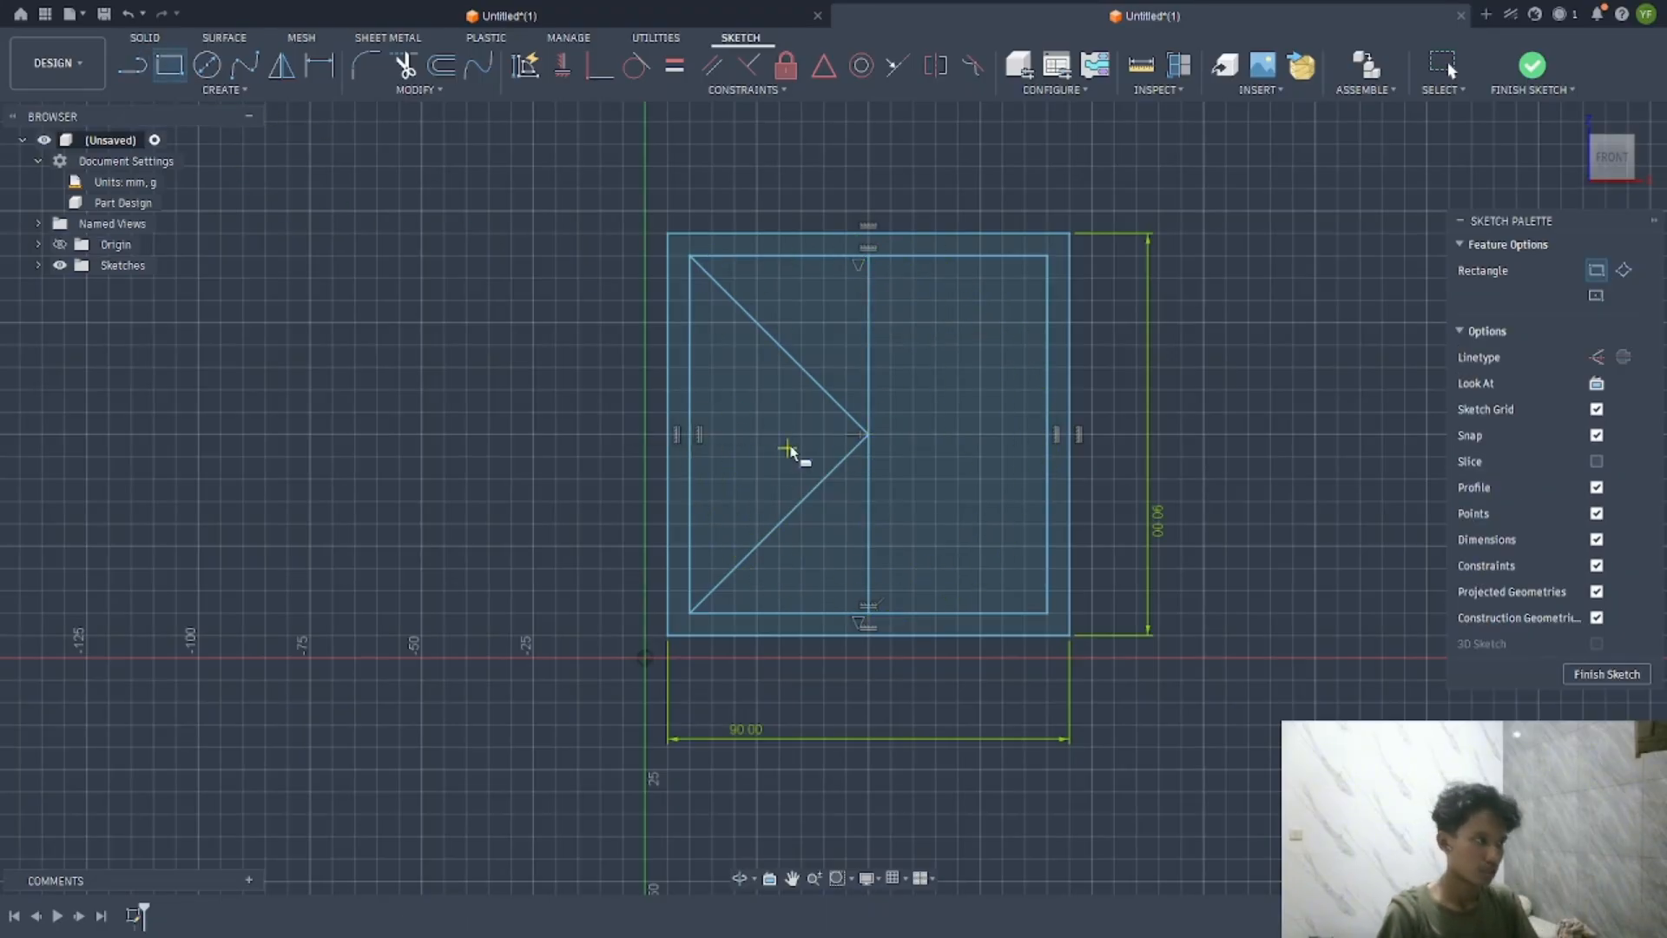
left_click(824, 391)
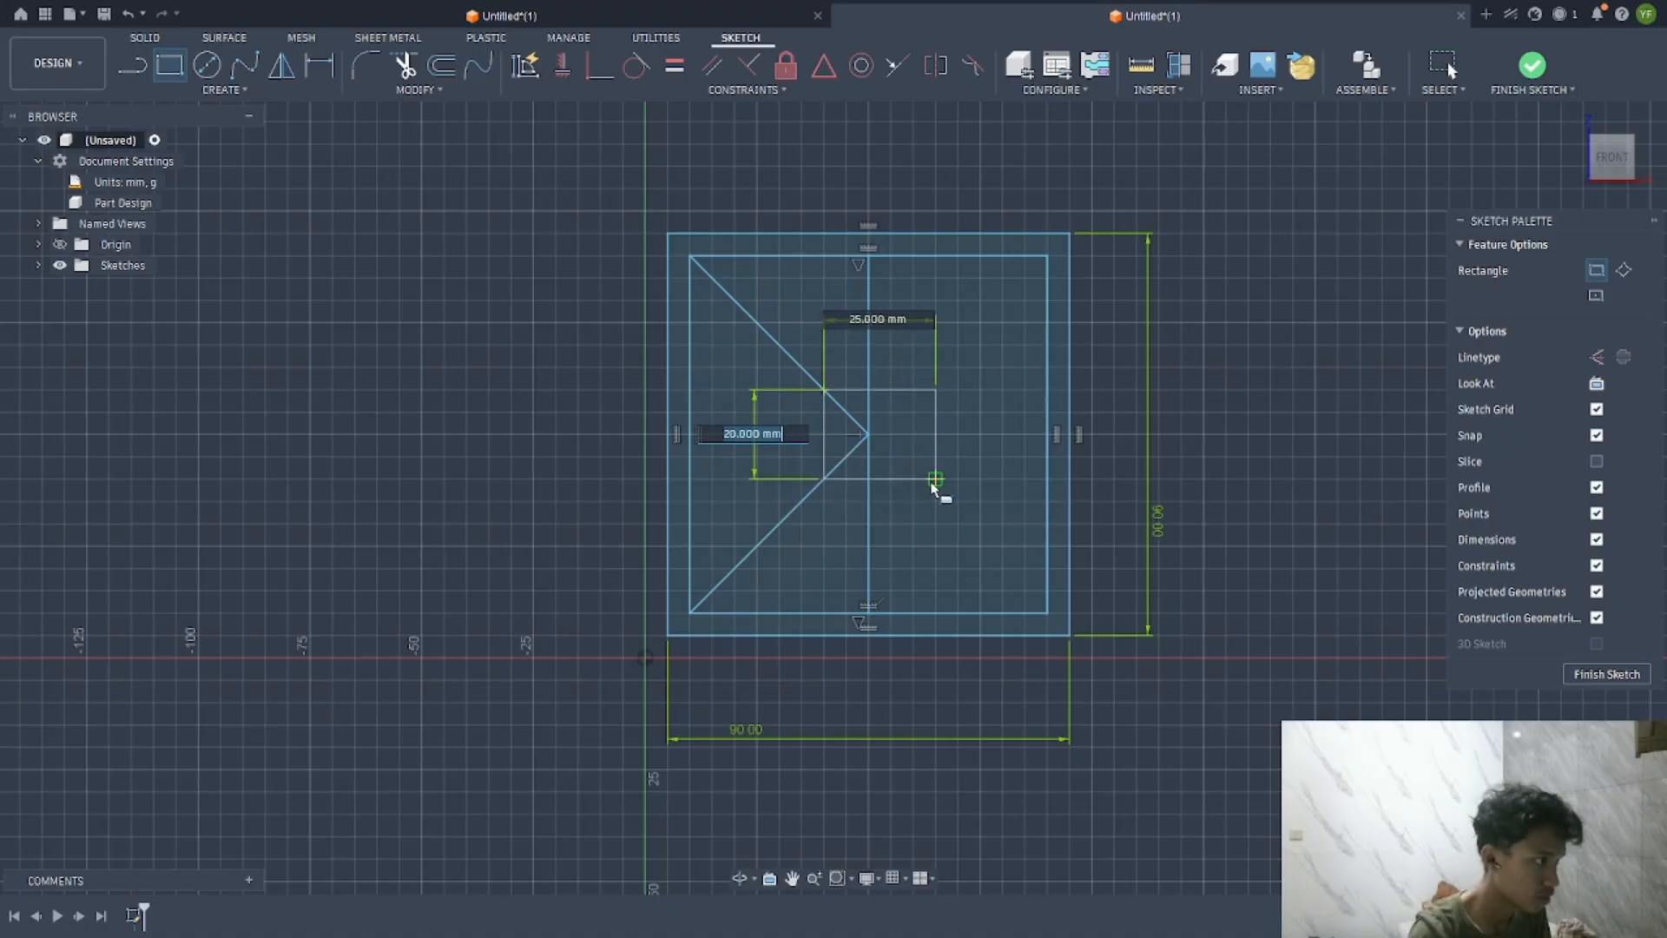
left_click(936, 478)
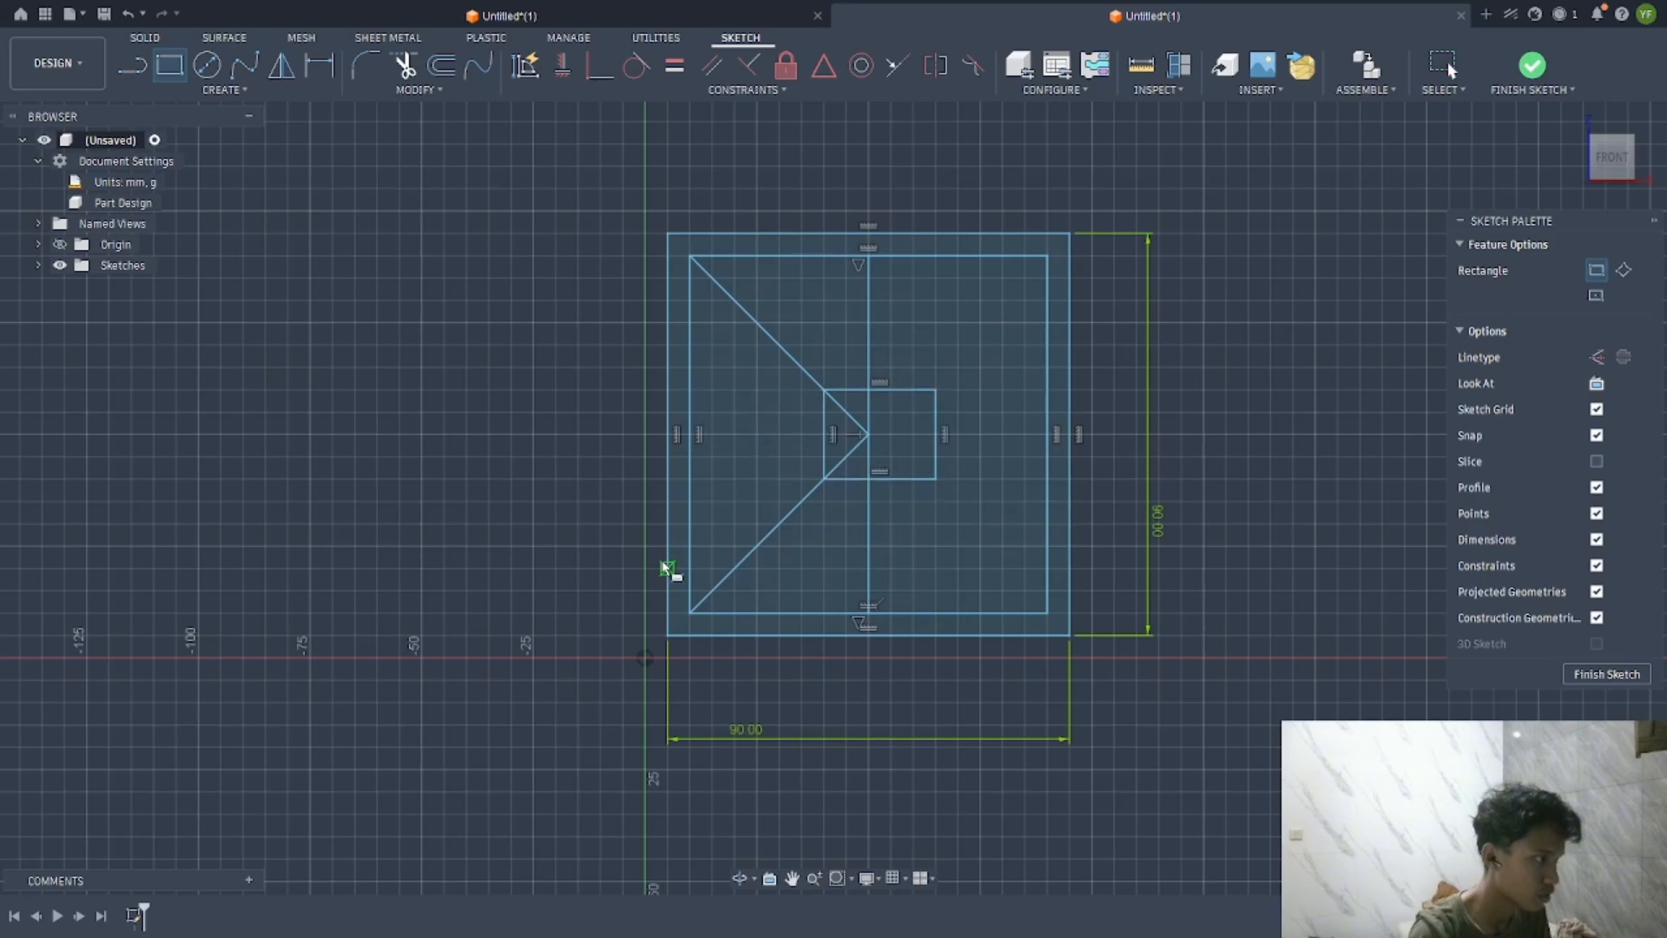
key("Escape")
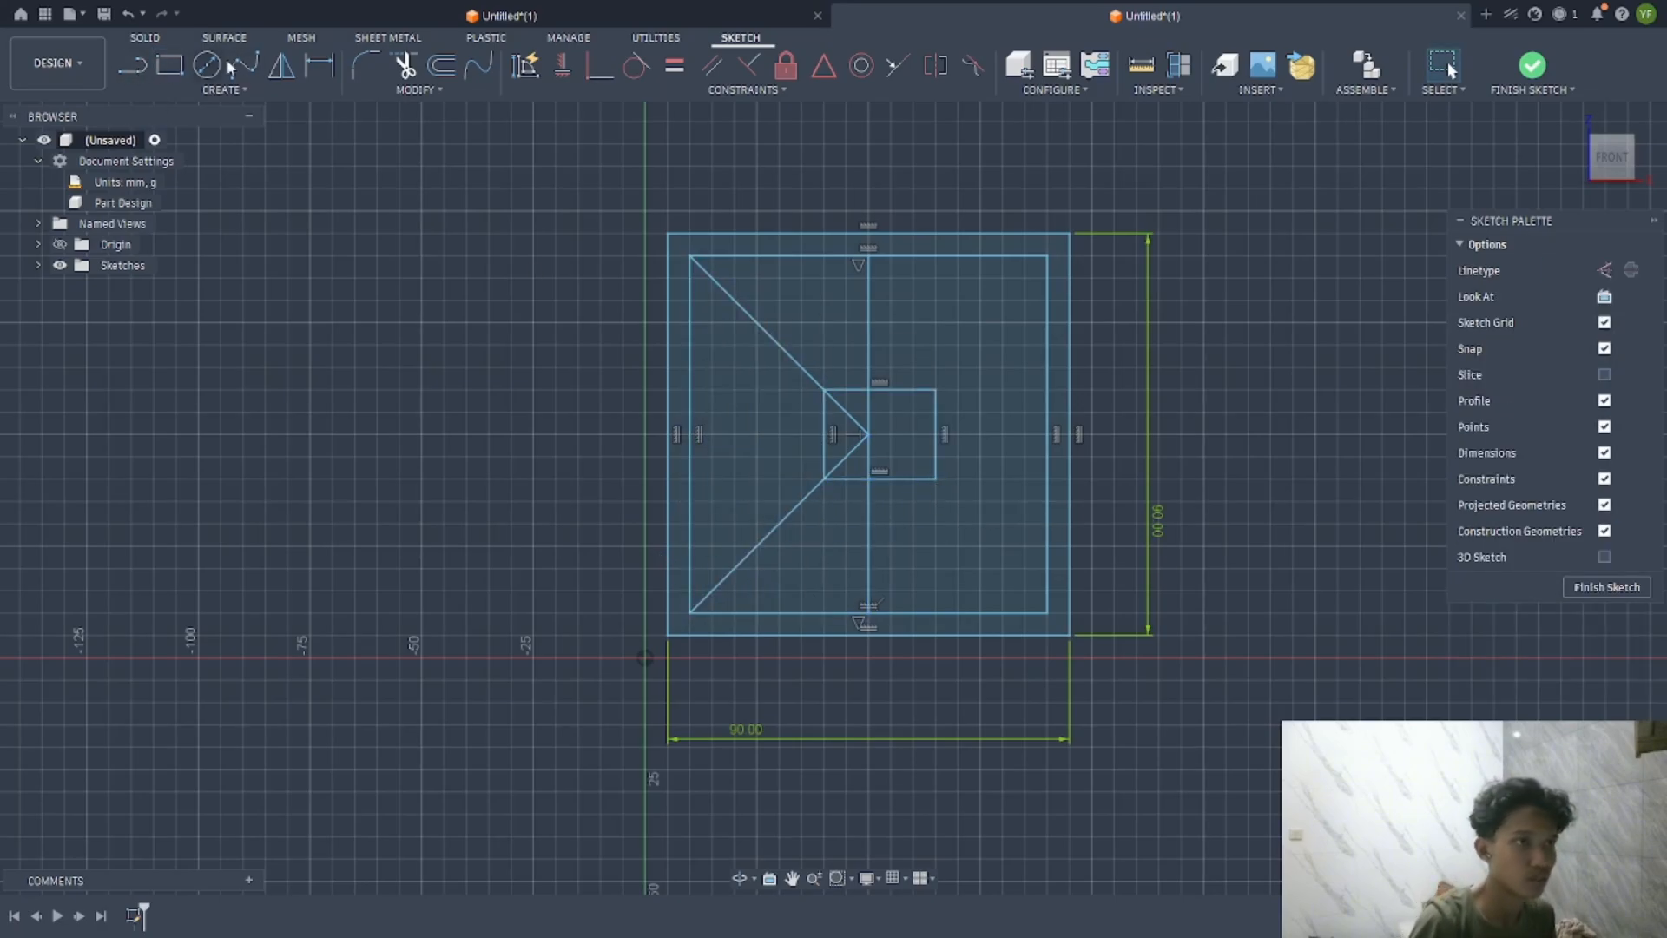
Dimension the small central rectangle to 20 mm high and 20 mm wide
key("d")
left_click(823, 452)
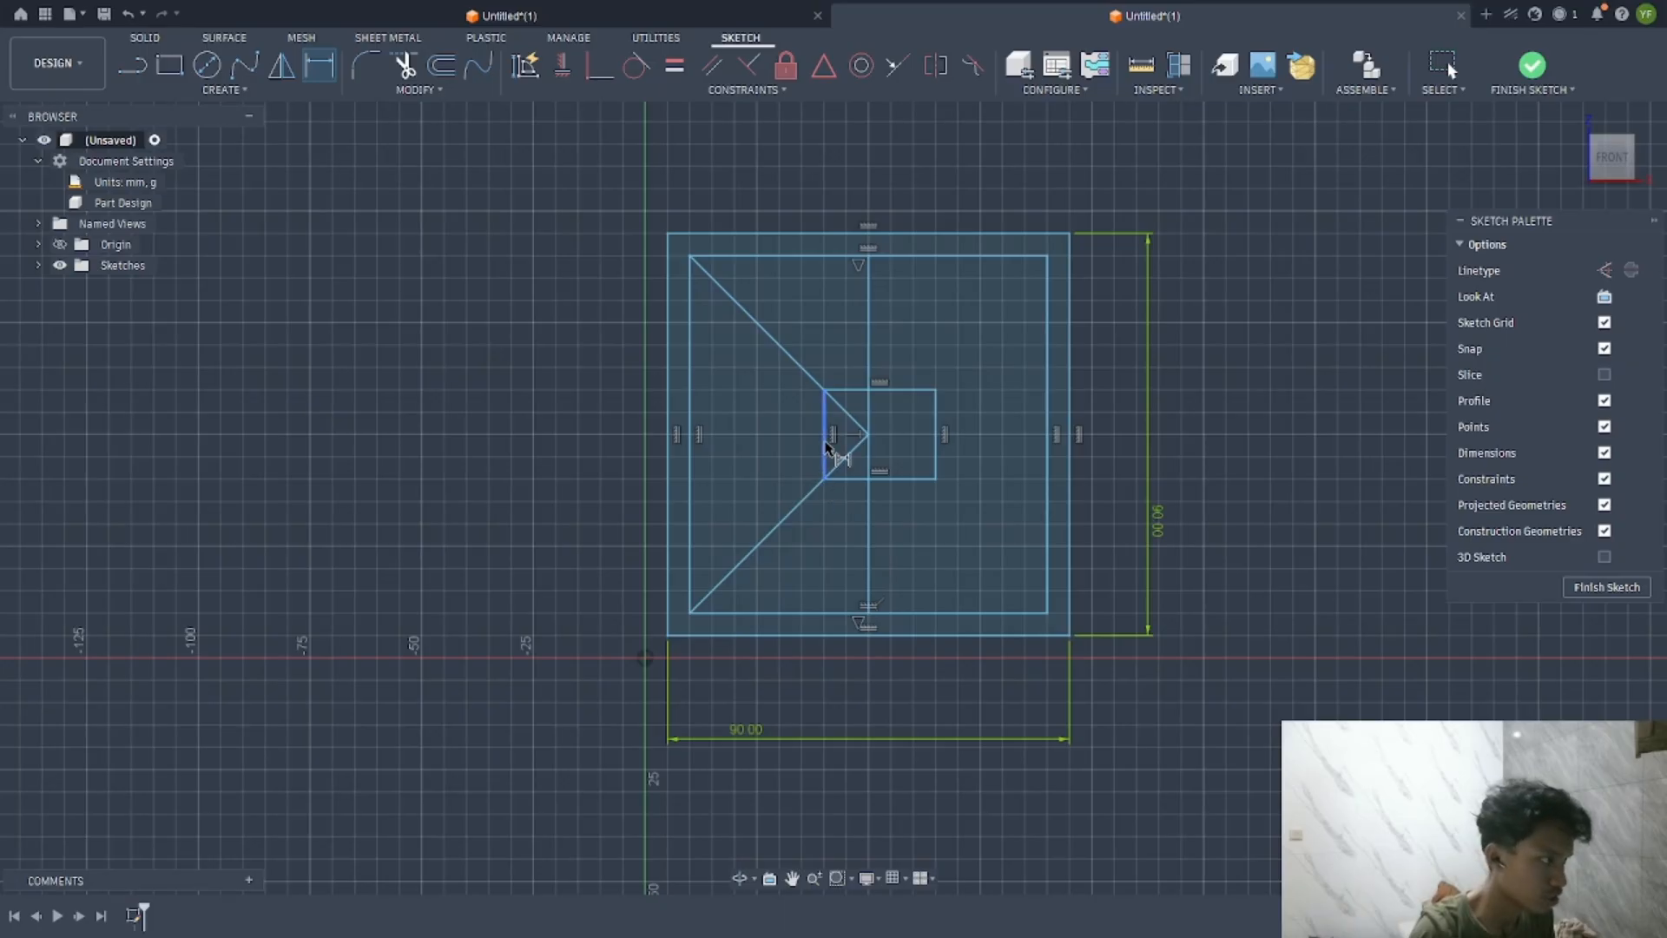
left_click(769, 445)
key("Return")
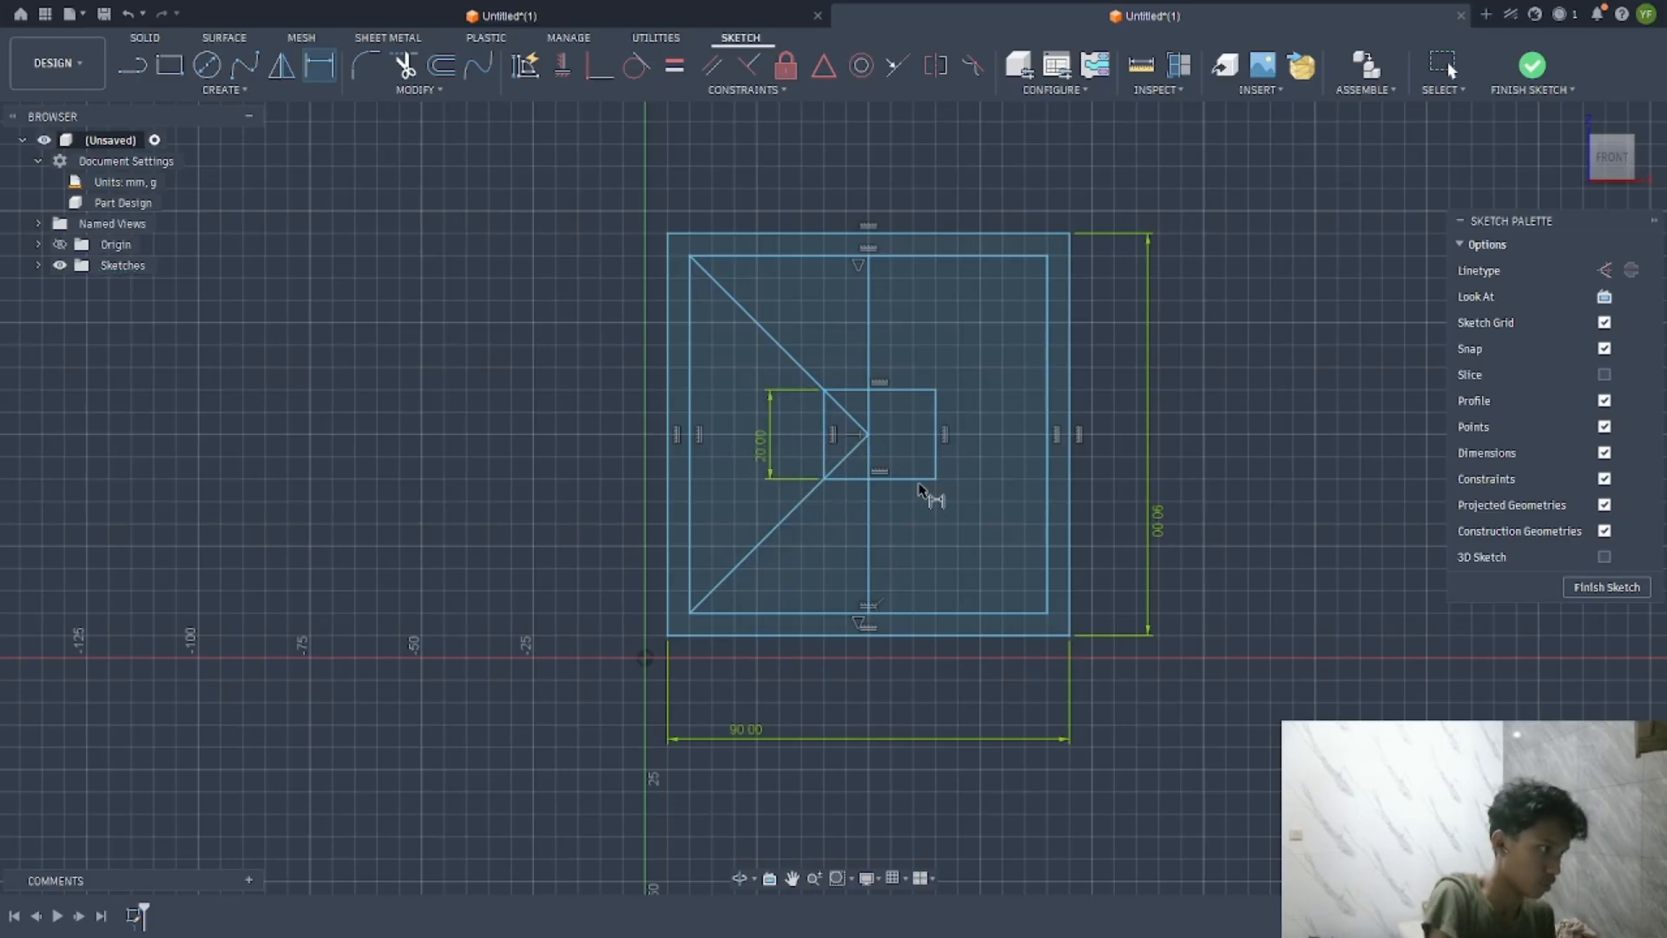
left_click(877, 478)
left_click(894, 508)
type("20")
key("Return")
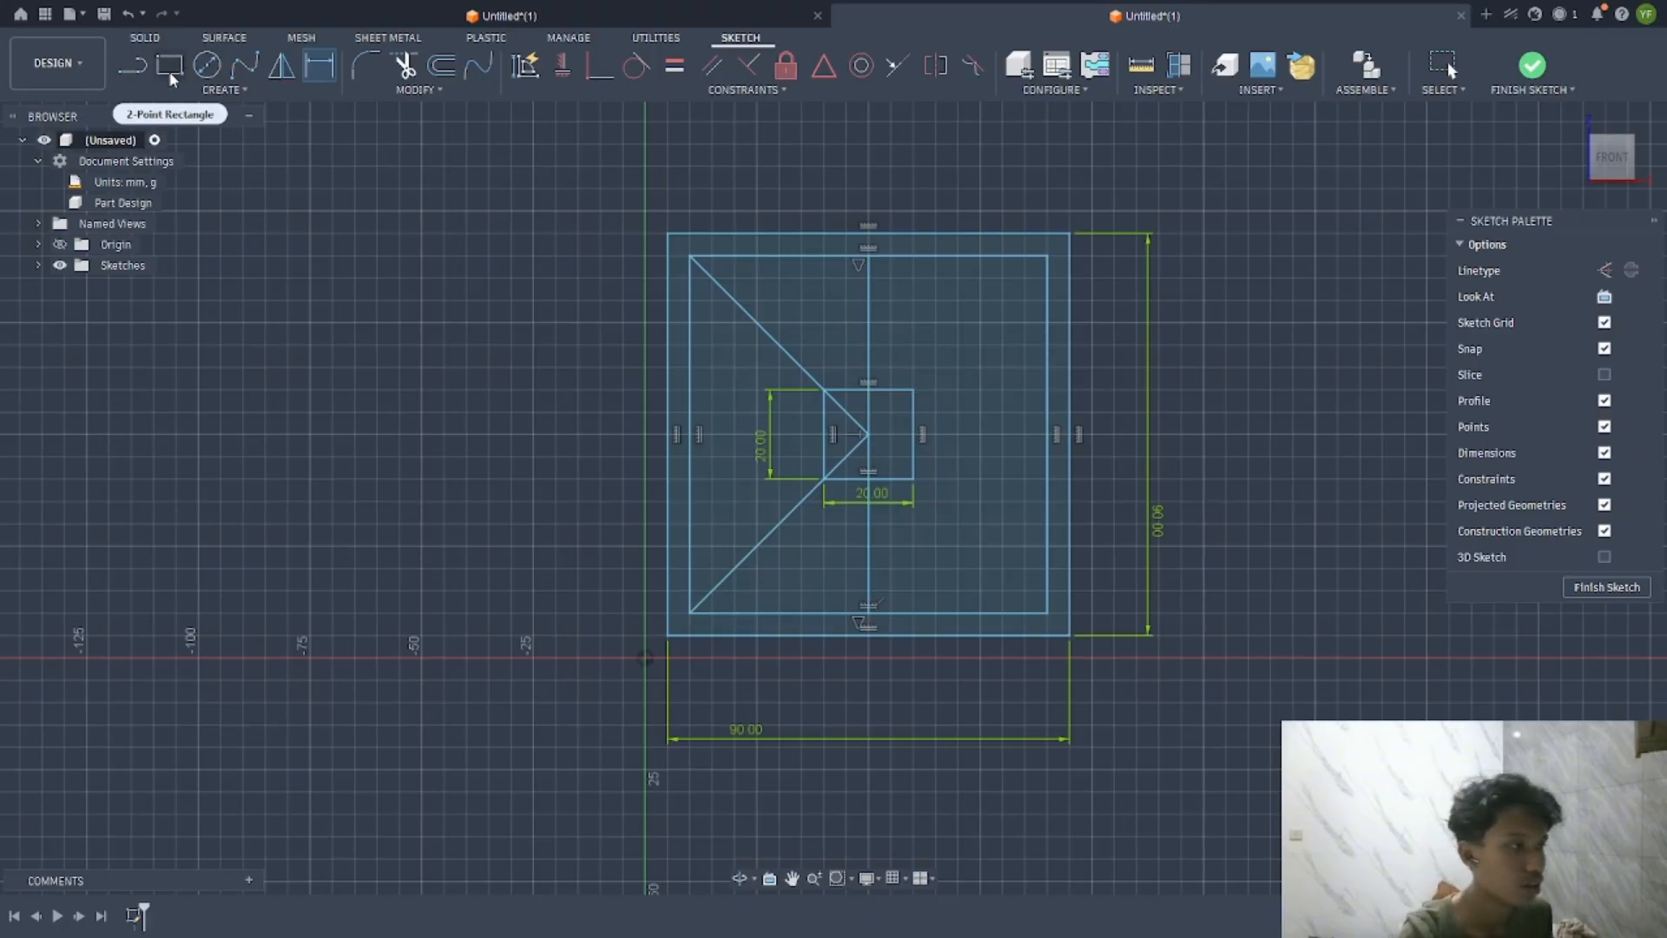
Set both the height and the width of the small central square to 40 mm
double_click(760, 445)
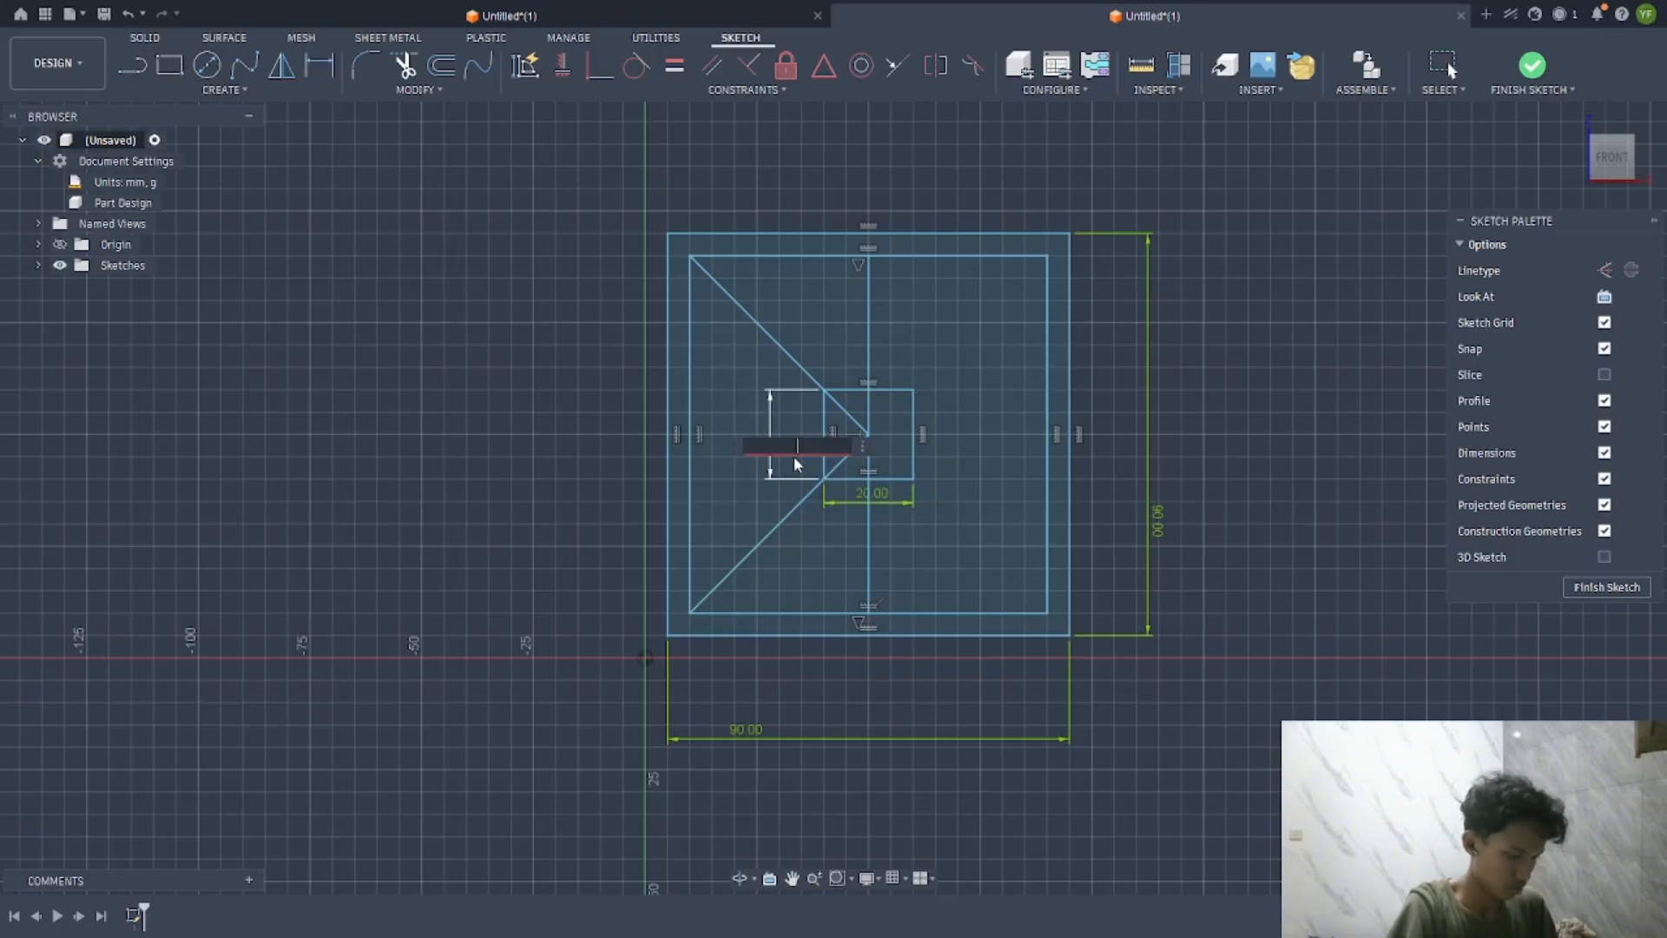
type("40")
key("Return")
double_click(879, 588)
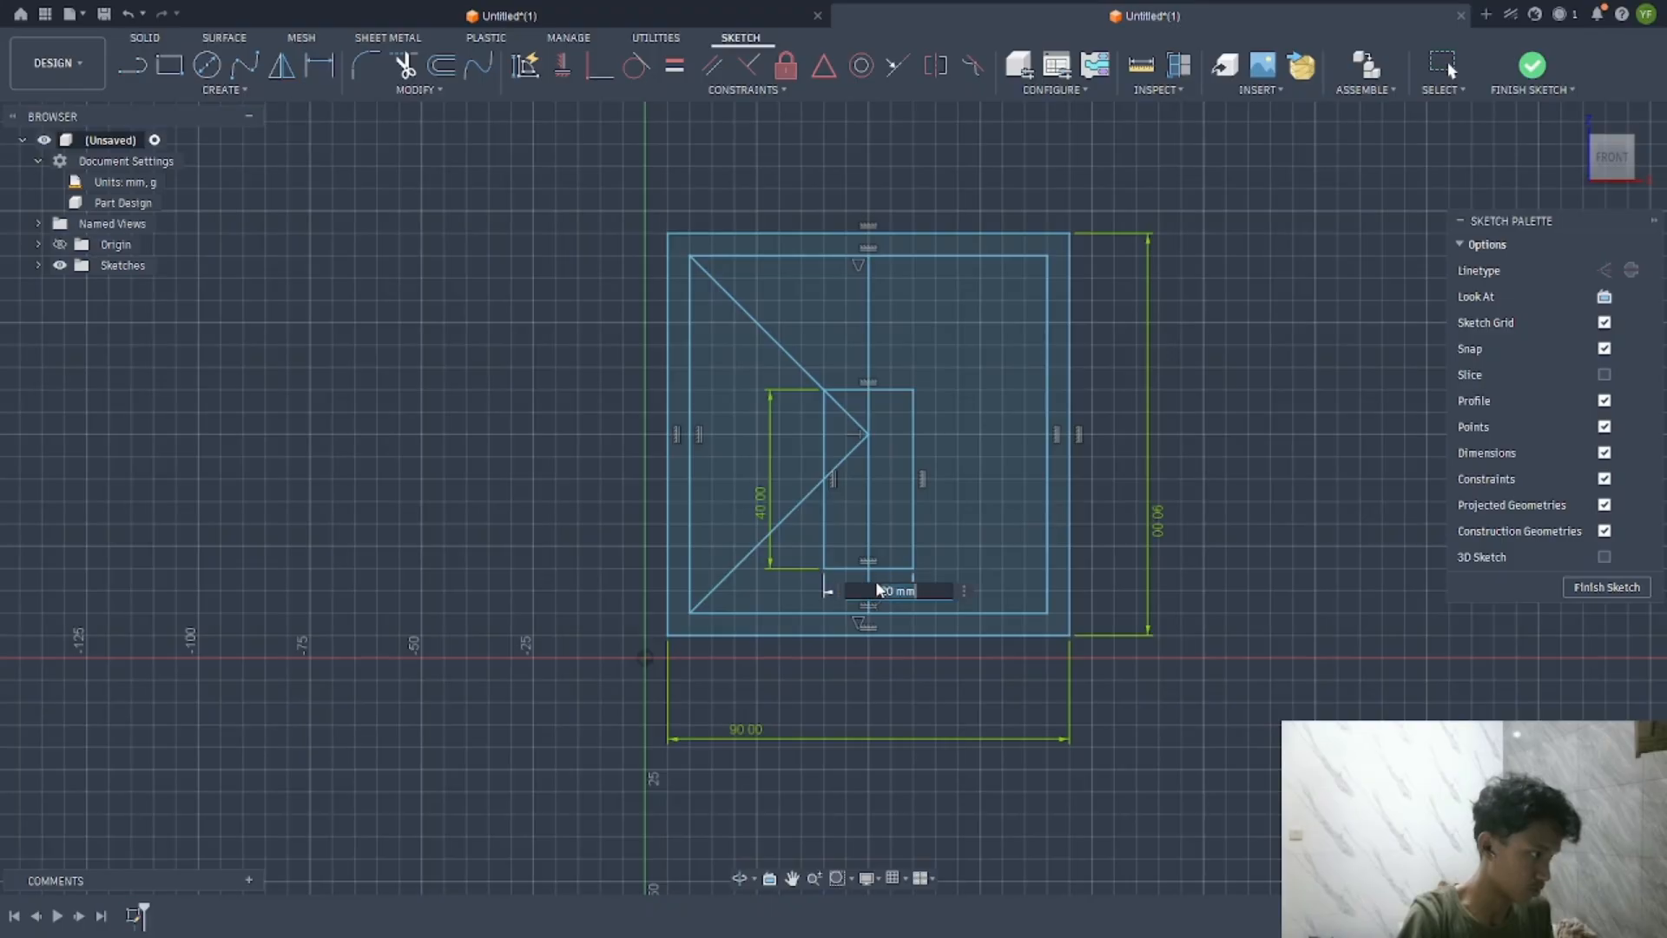
type("40")
key("Return")
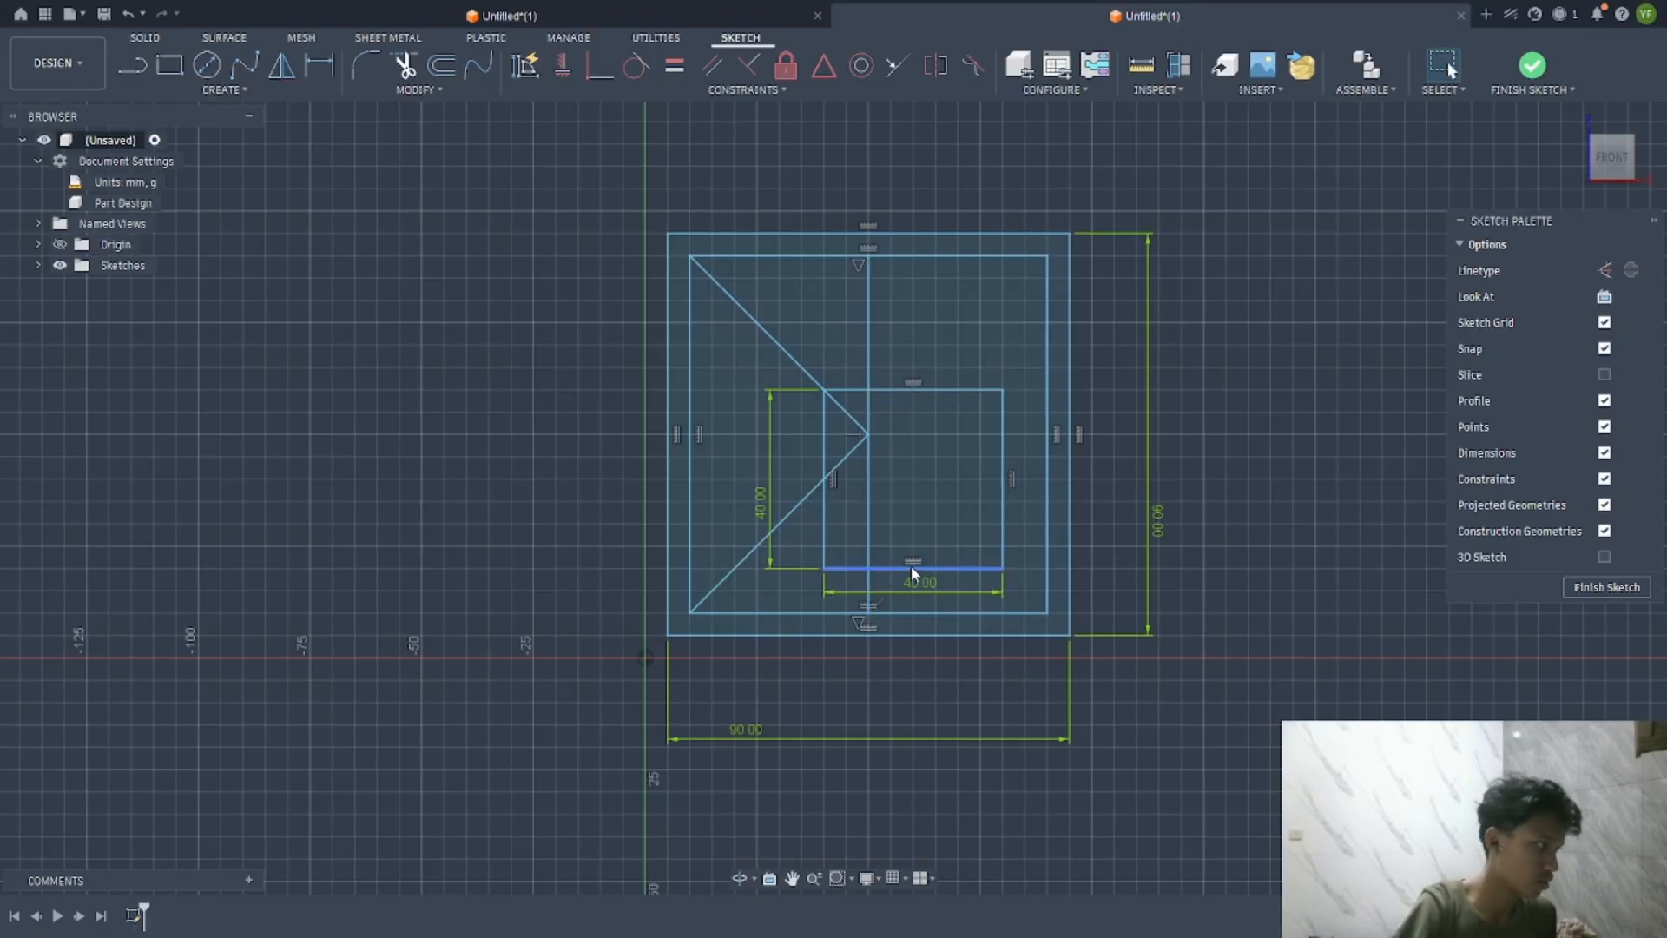
Delete all four sides of the 40 mm square
left_click(976, 569)
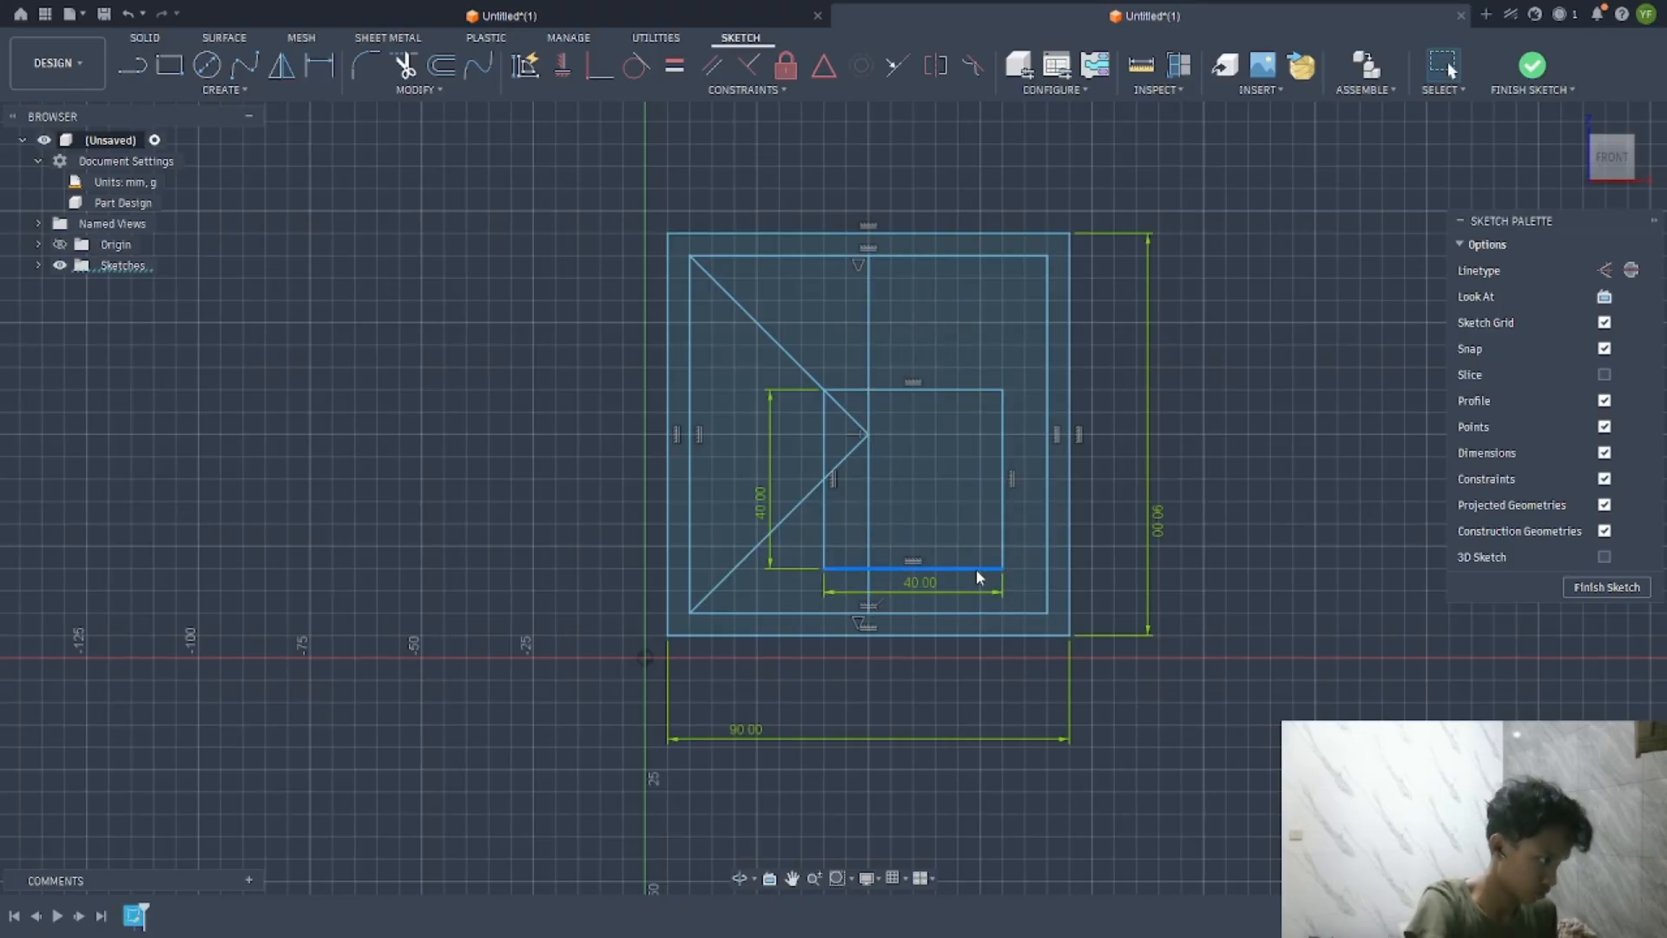
key("Delete")
left_click(824, 534)
key("Delete")
left_click(849, 391)
key("Delete")
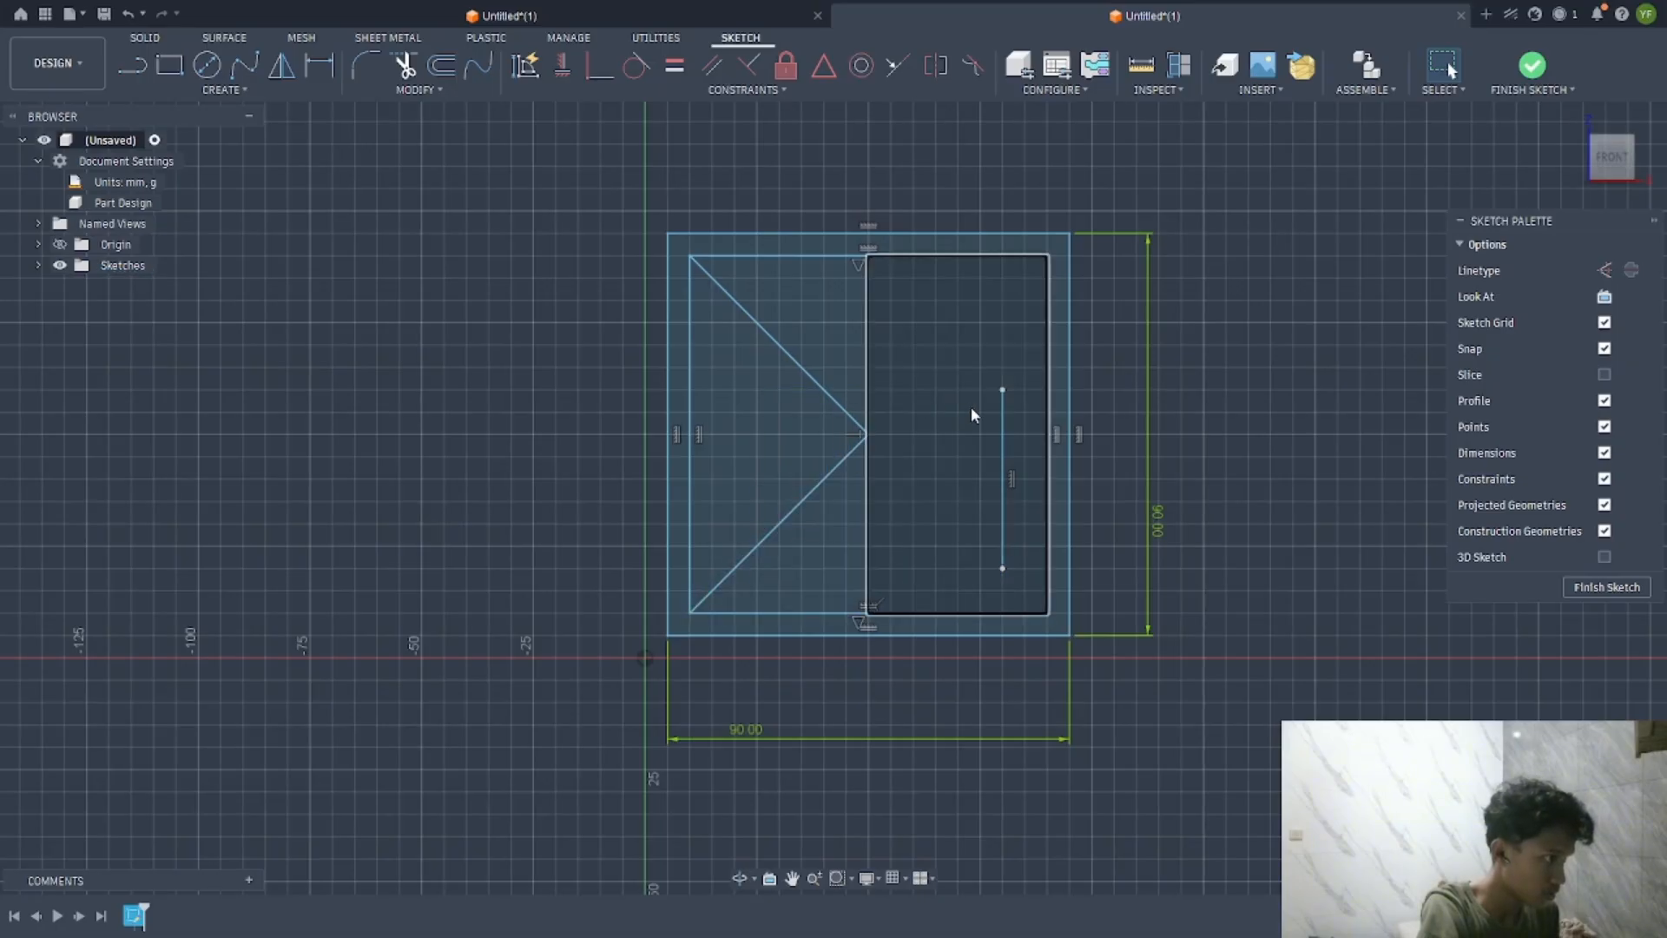
left_click(1002, 476)
key("Delete")
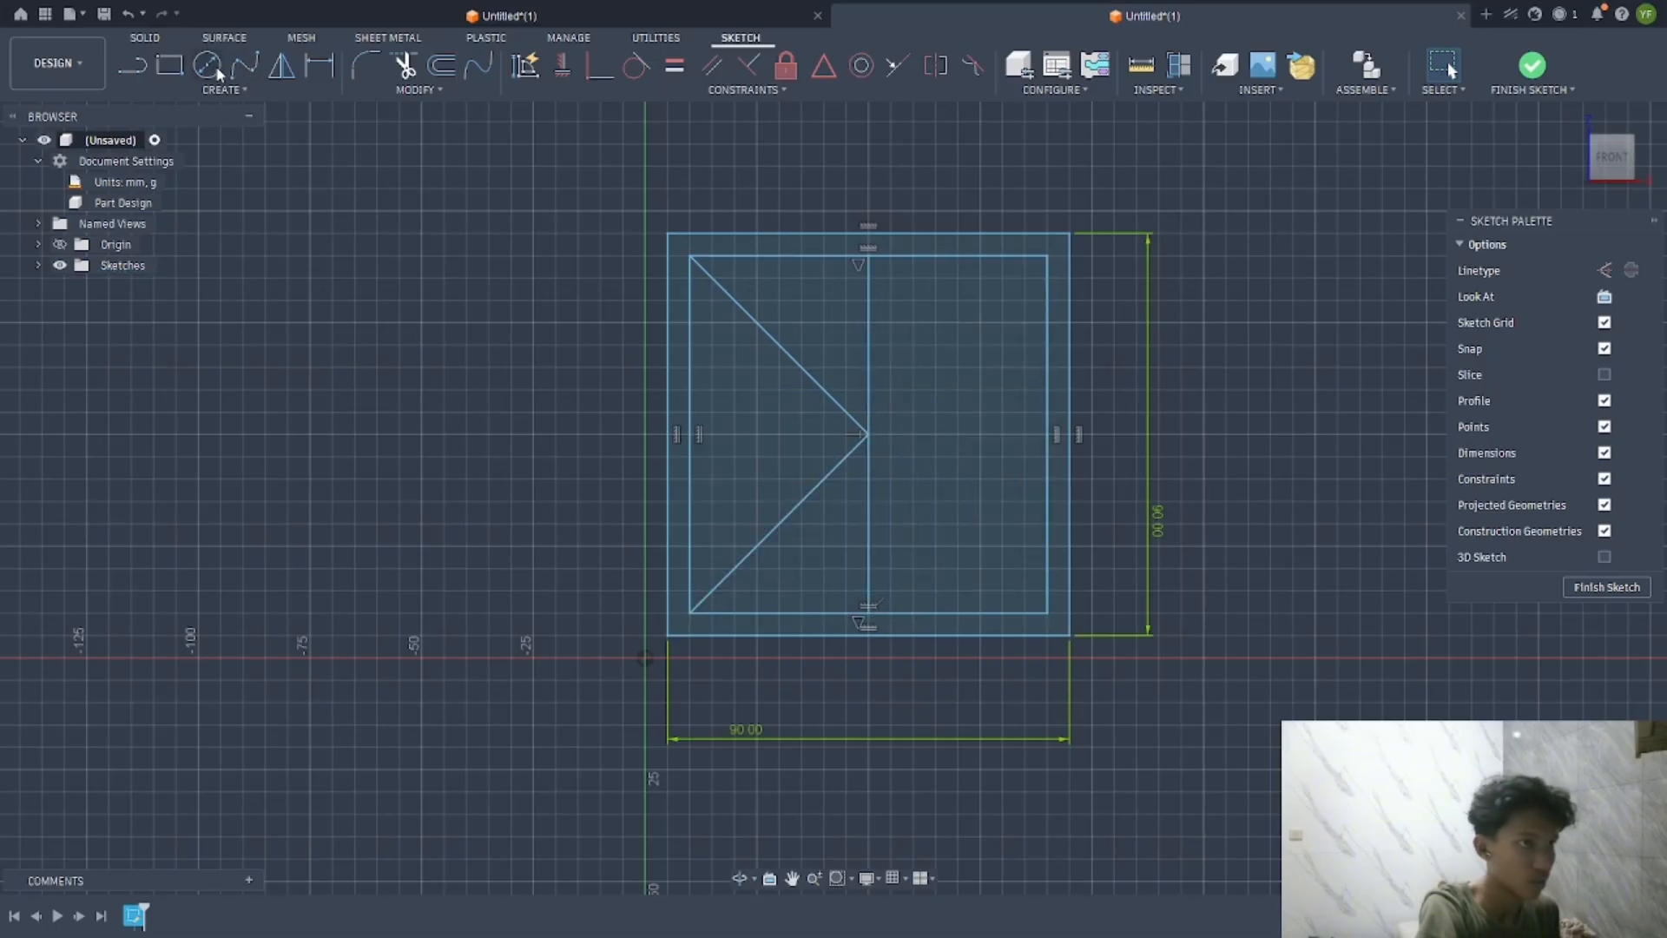
Sketch a square centred on the line intersection, with its two left corners on the diagonal lines
left_click(170, 65)
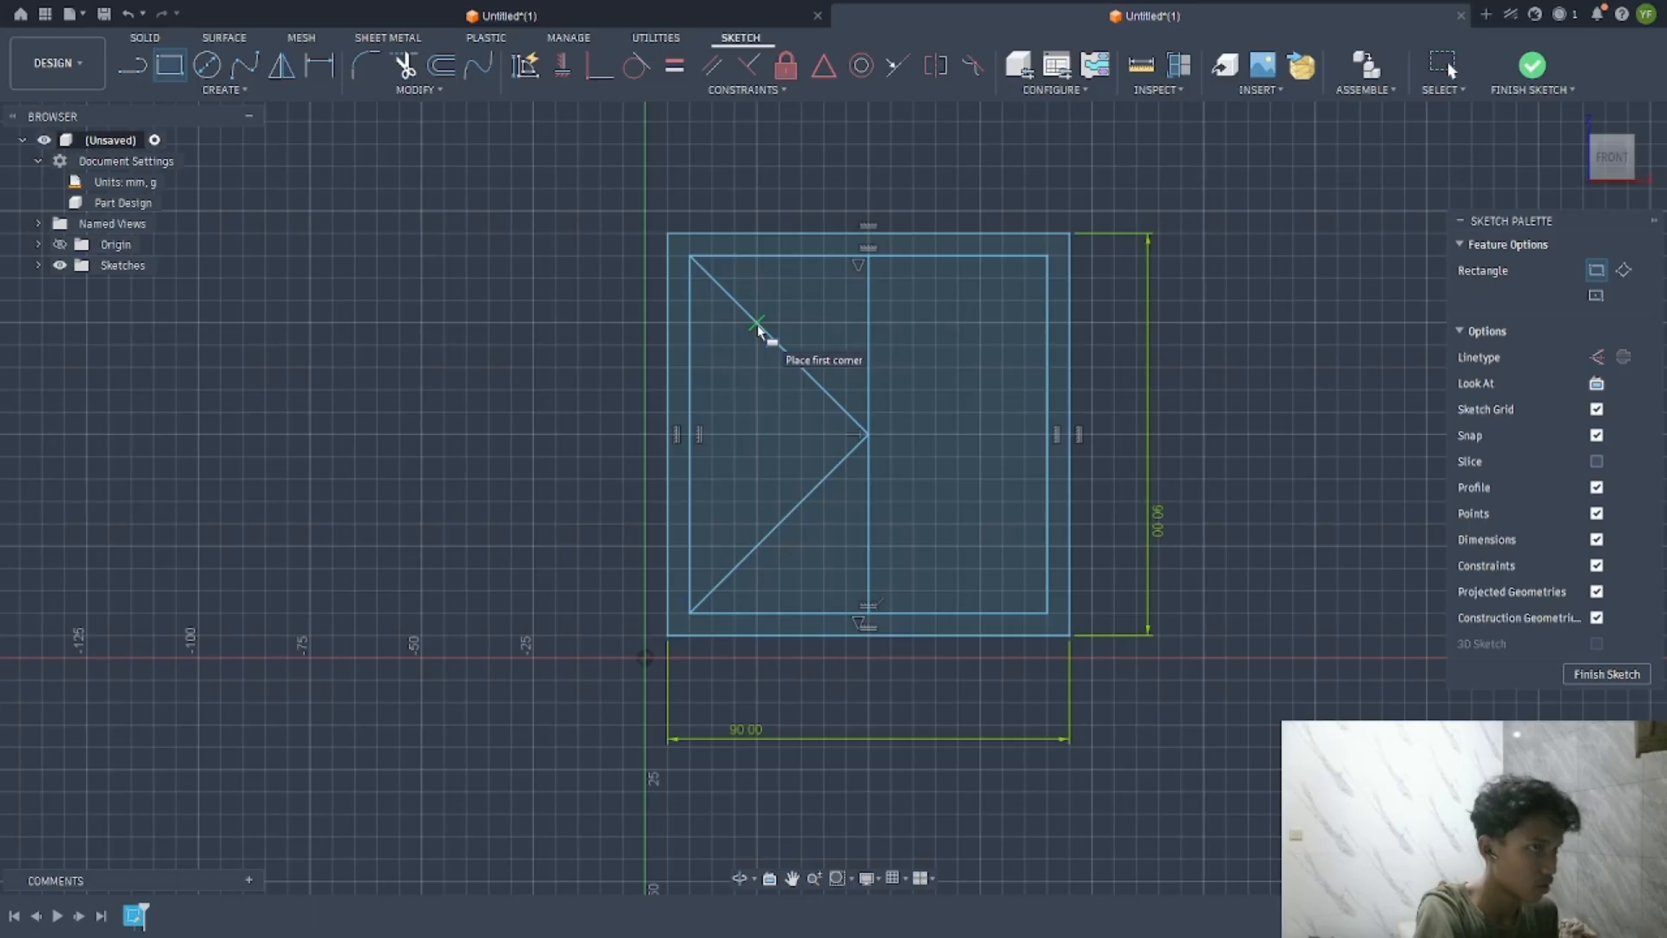
left_click(757, 323)
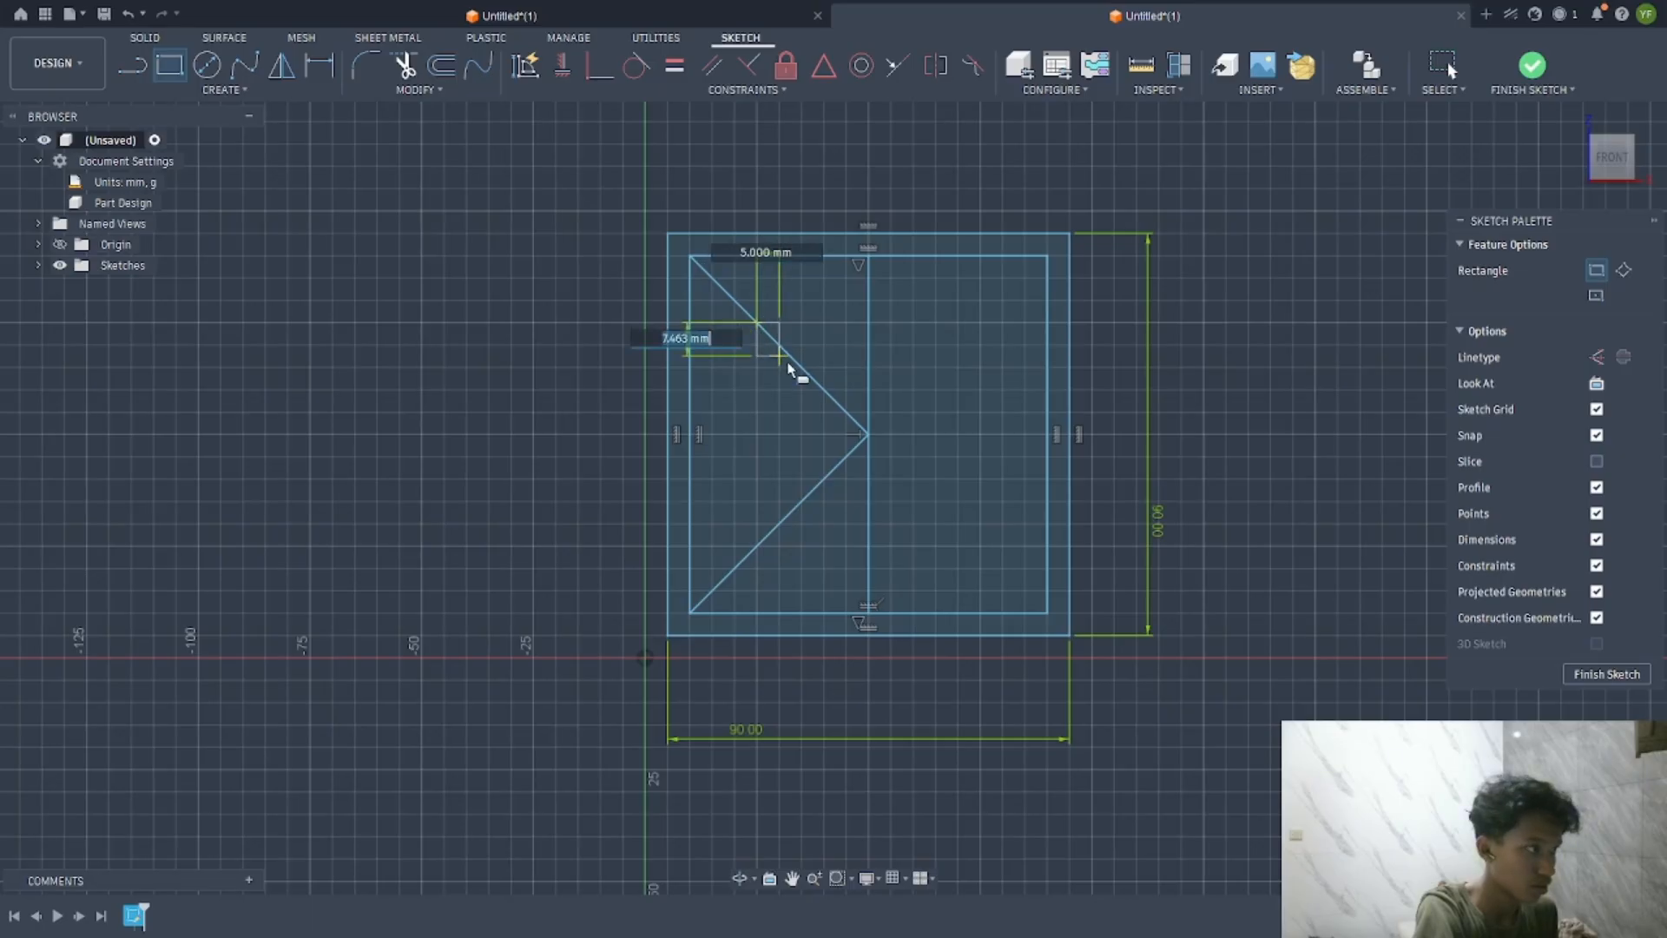
left_click(981, 547)
key("Escape")
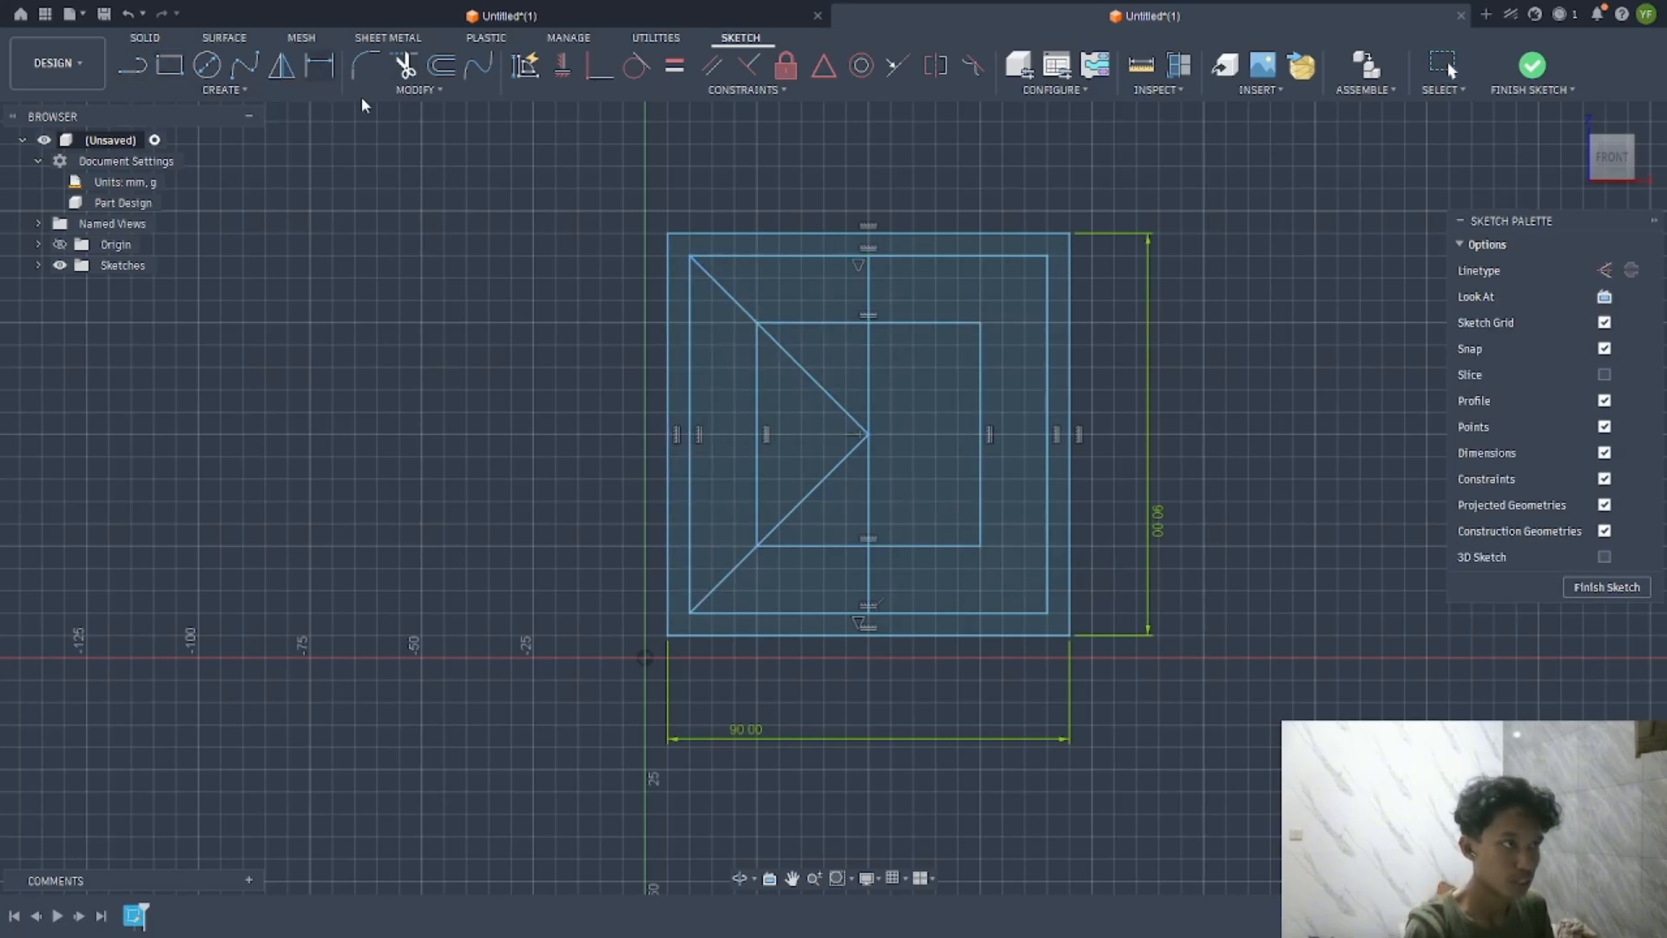
Dimension the small central square to 40 mm wide and 40 mm high
left_click(813, 322)
left_click(795, 299)
type("40")
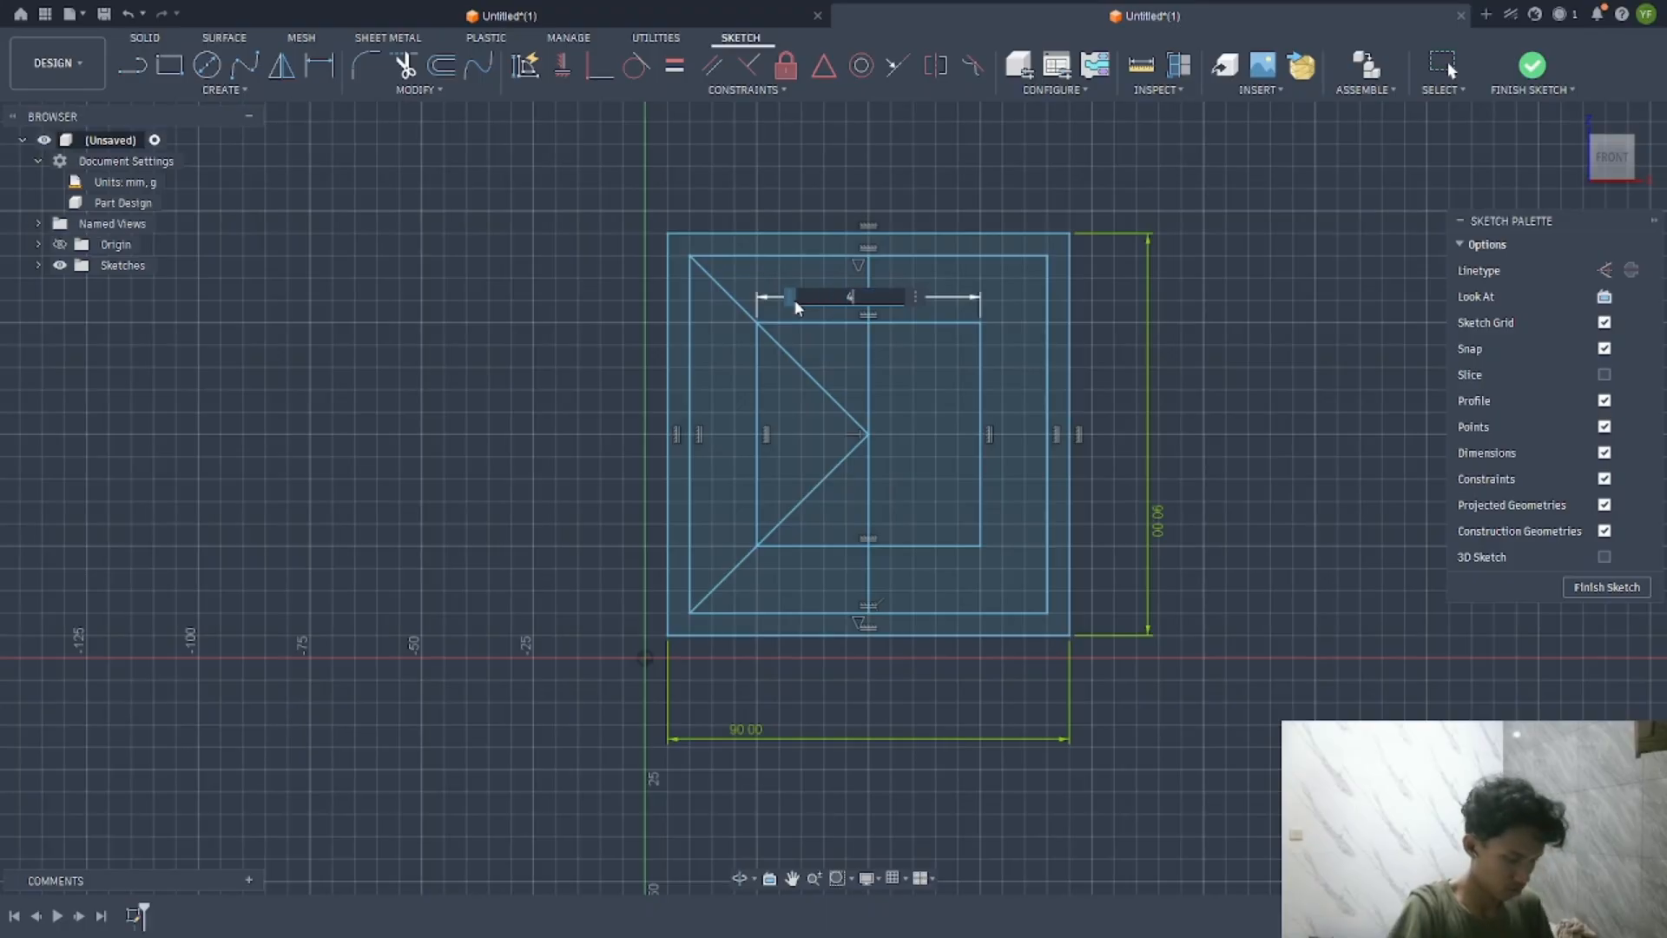
key("Return")
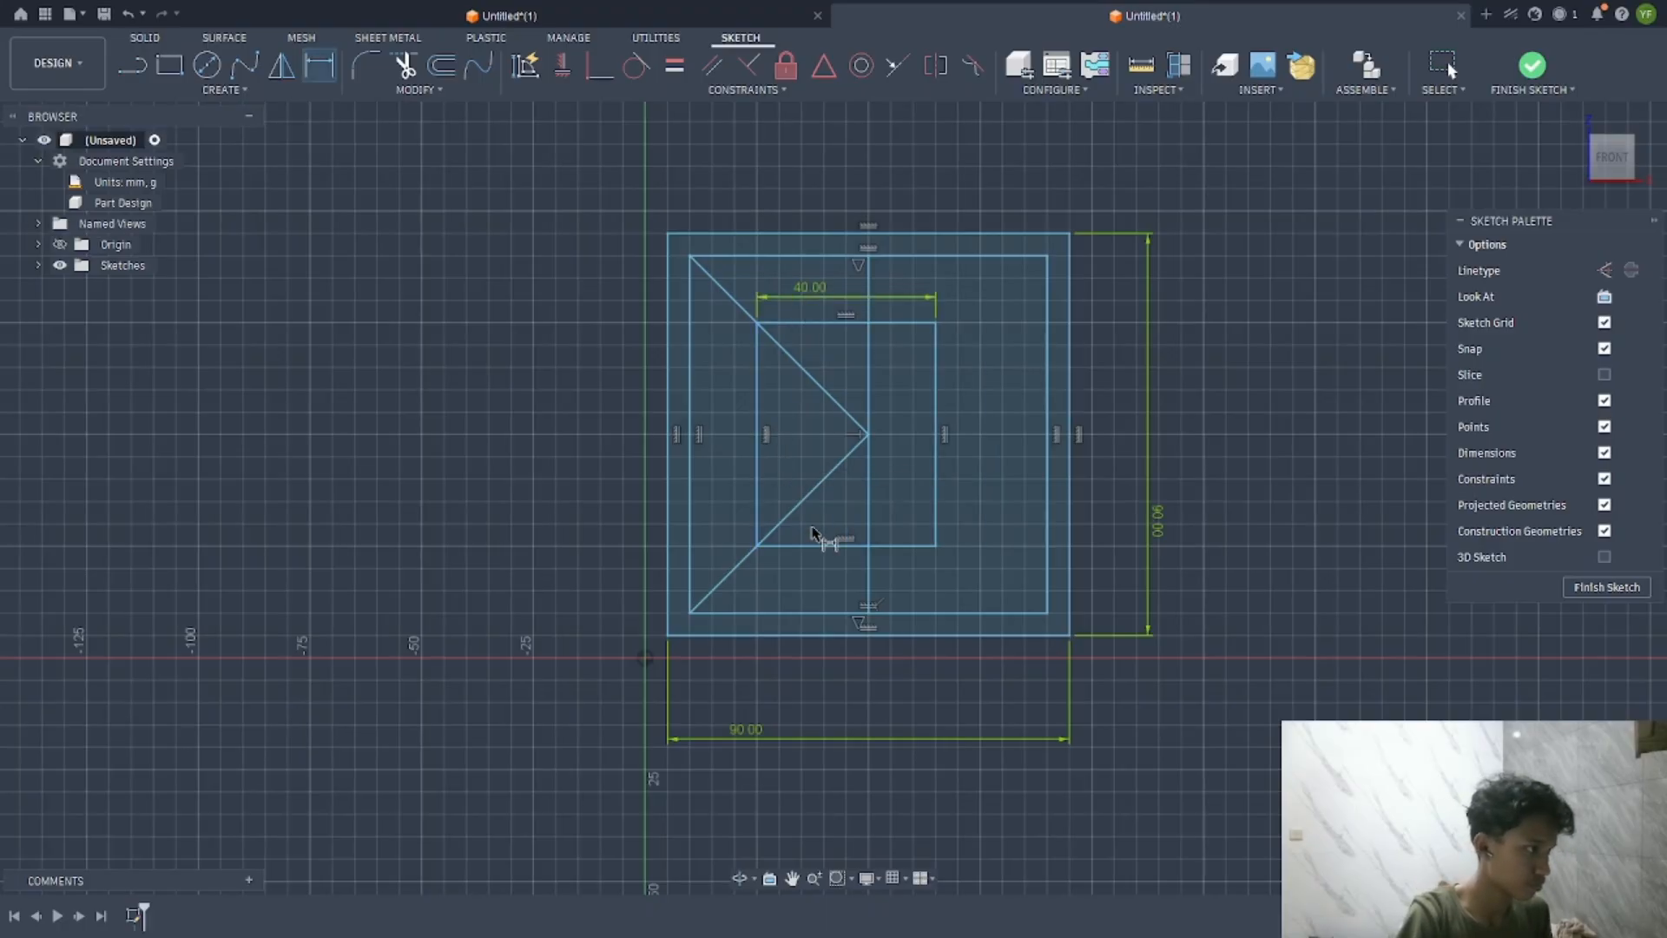
left_click(761, 499)
left_click(732, 497)
type("40")
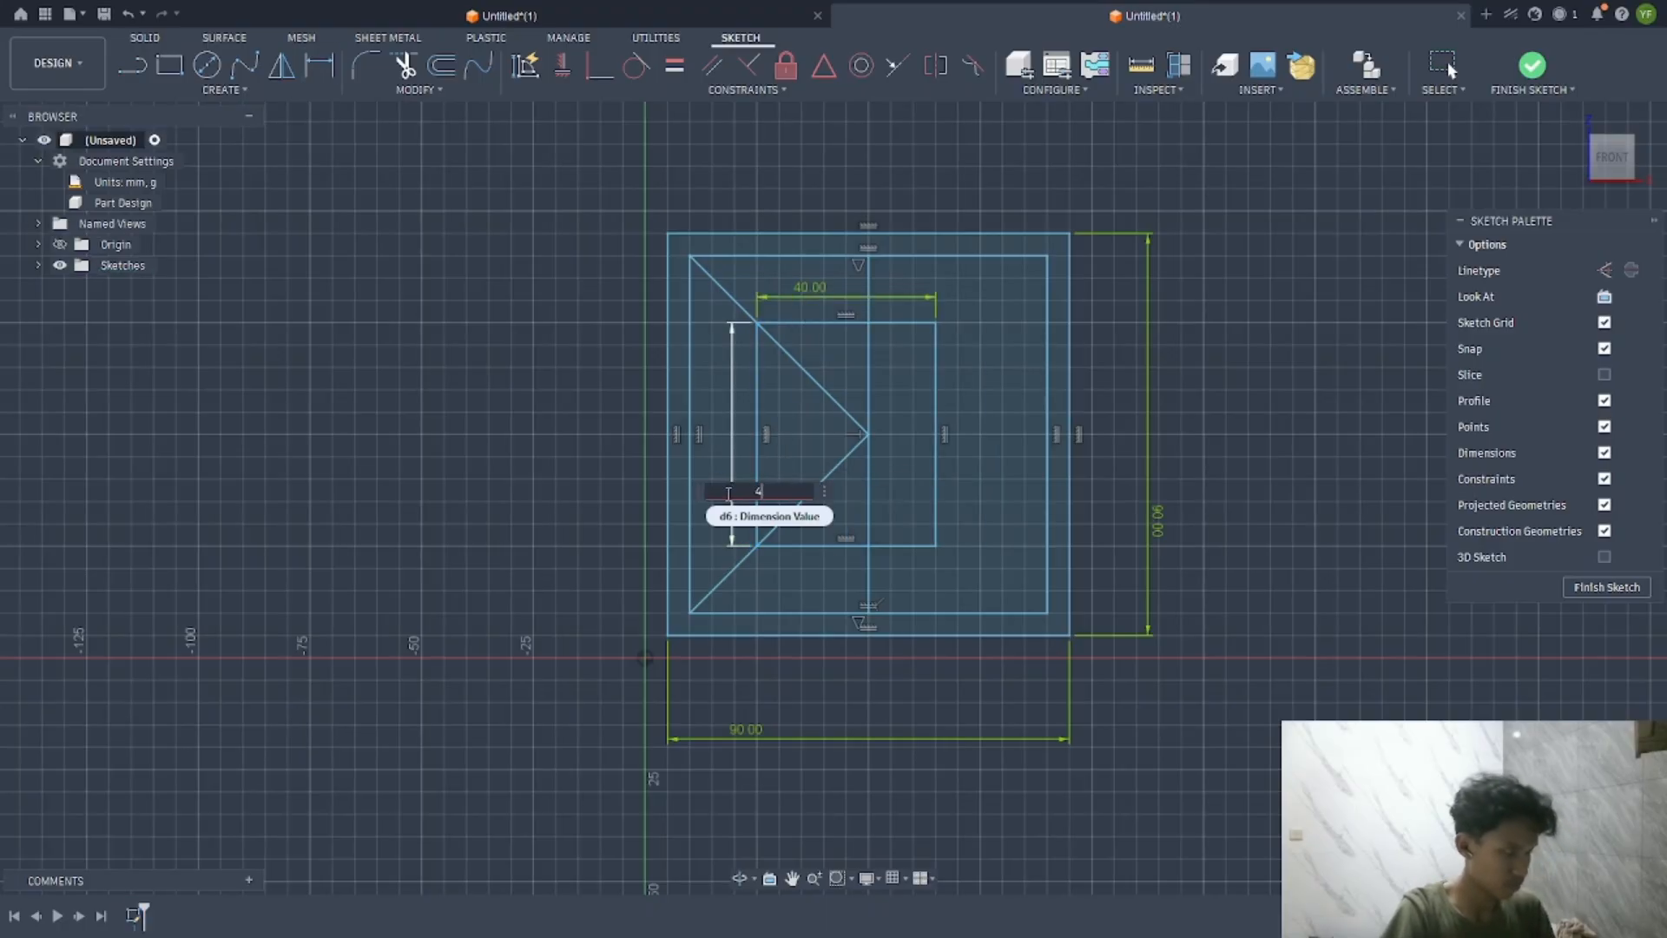
key("Return")
key("Escape")
Delete the sides of the off-centre 40 mm square together with its dimensions
left_click(916, 502)
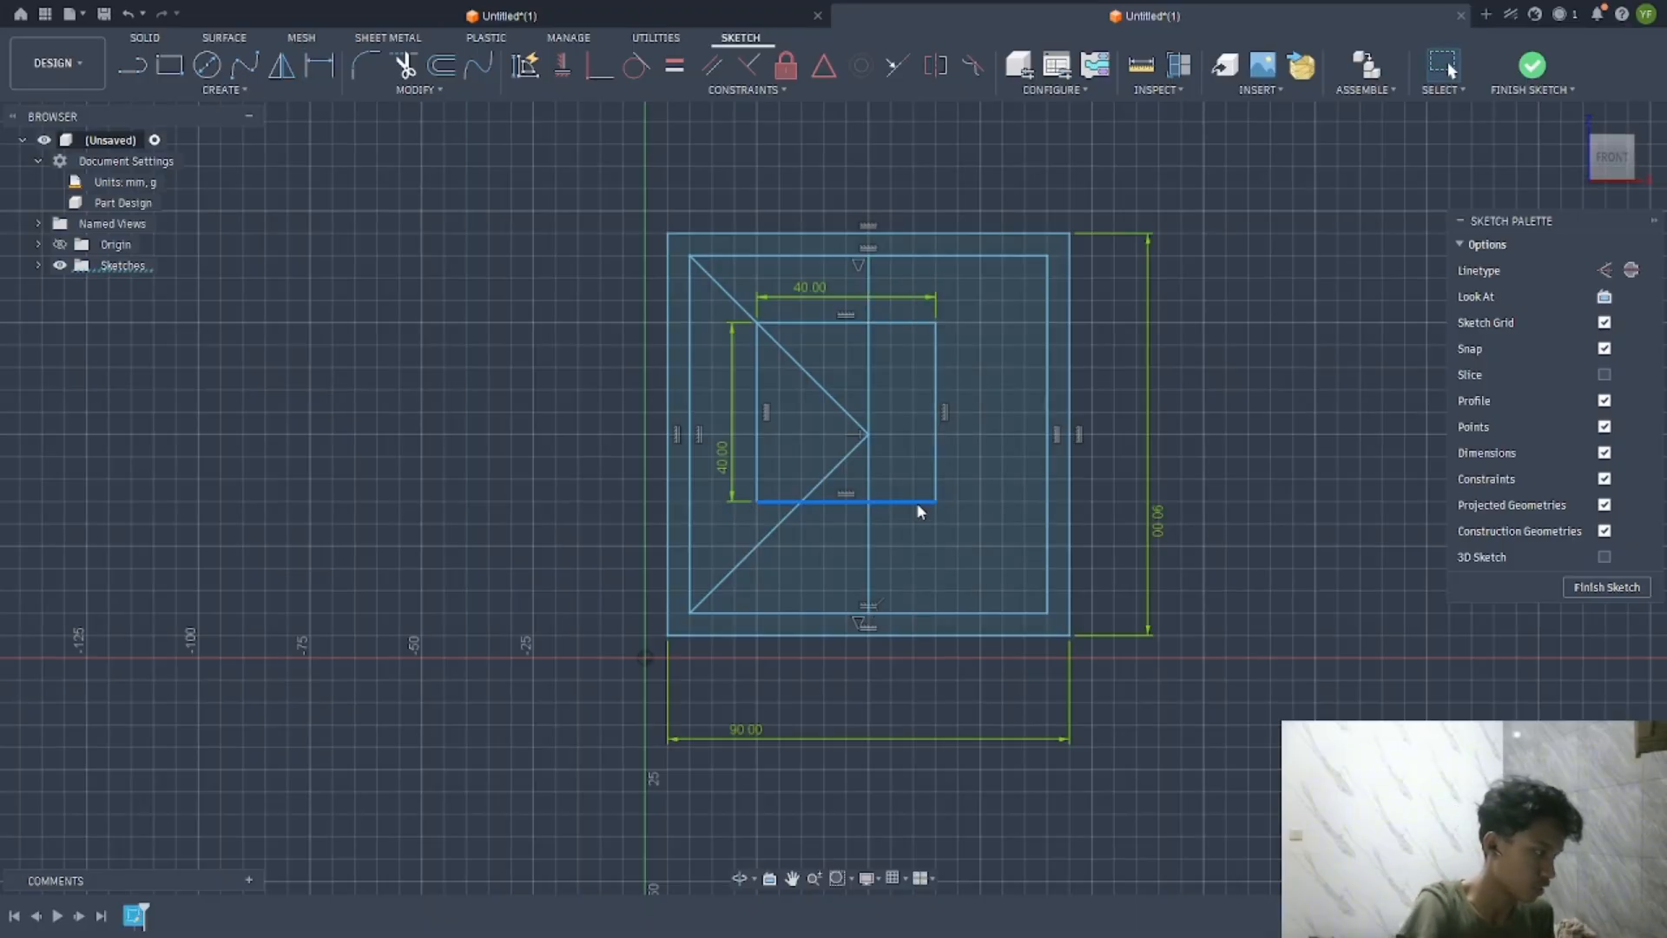
key("Delete")
key("Delete")
left_click(757, 456)
key("Delete")
left_click(780, 323)
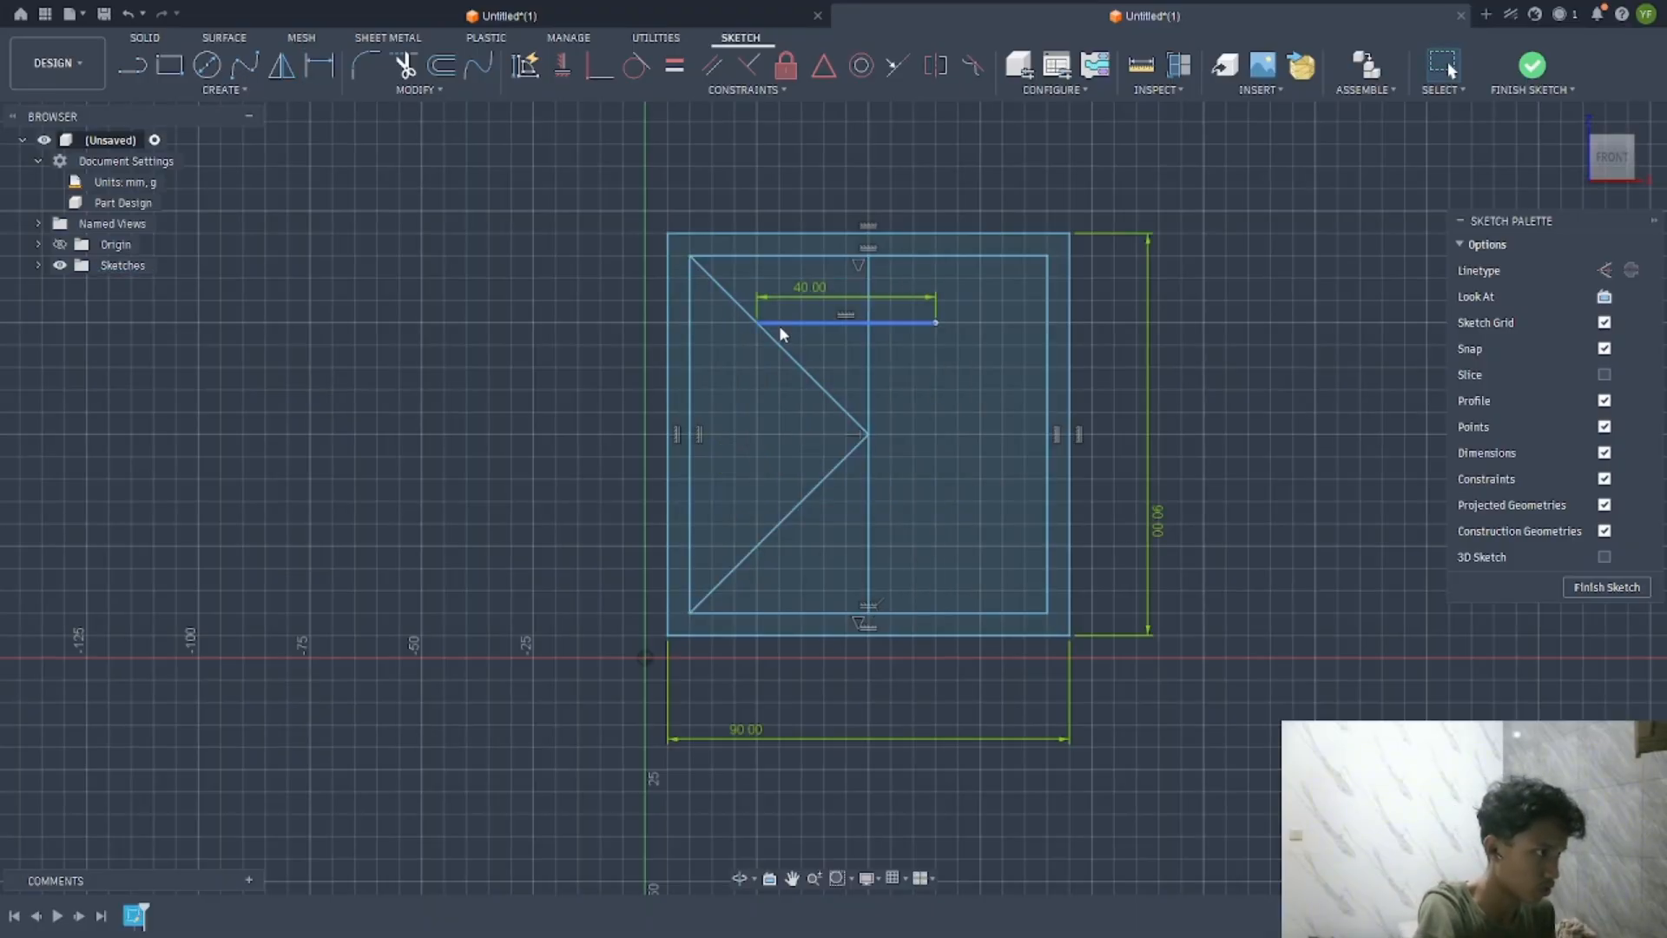
key("Delete")
Sketch a square about 40 mm wide around the line intersection, with its two left corners on the diagonal lines
left_click(169, 65)
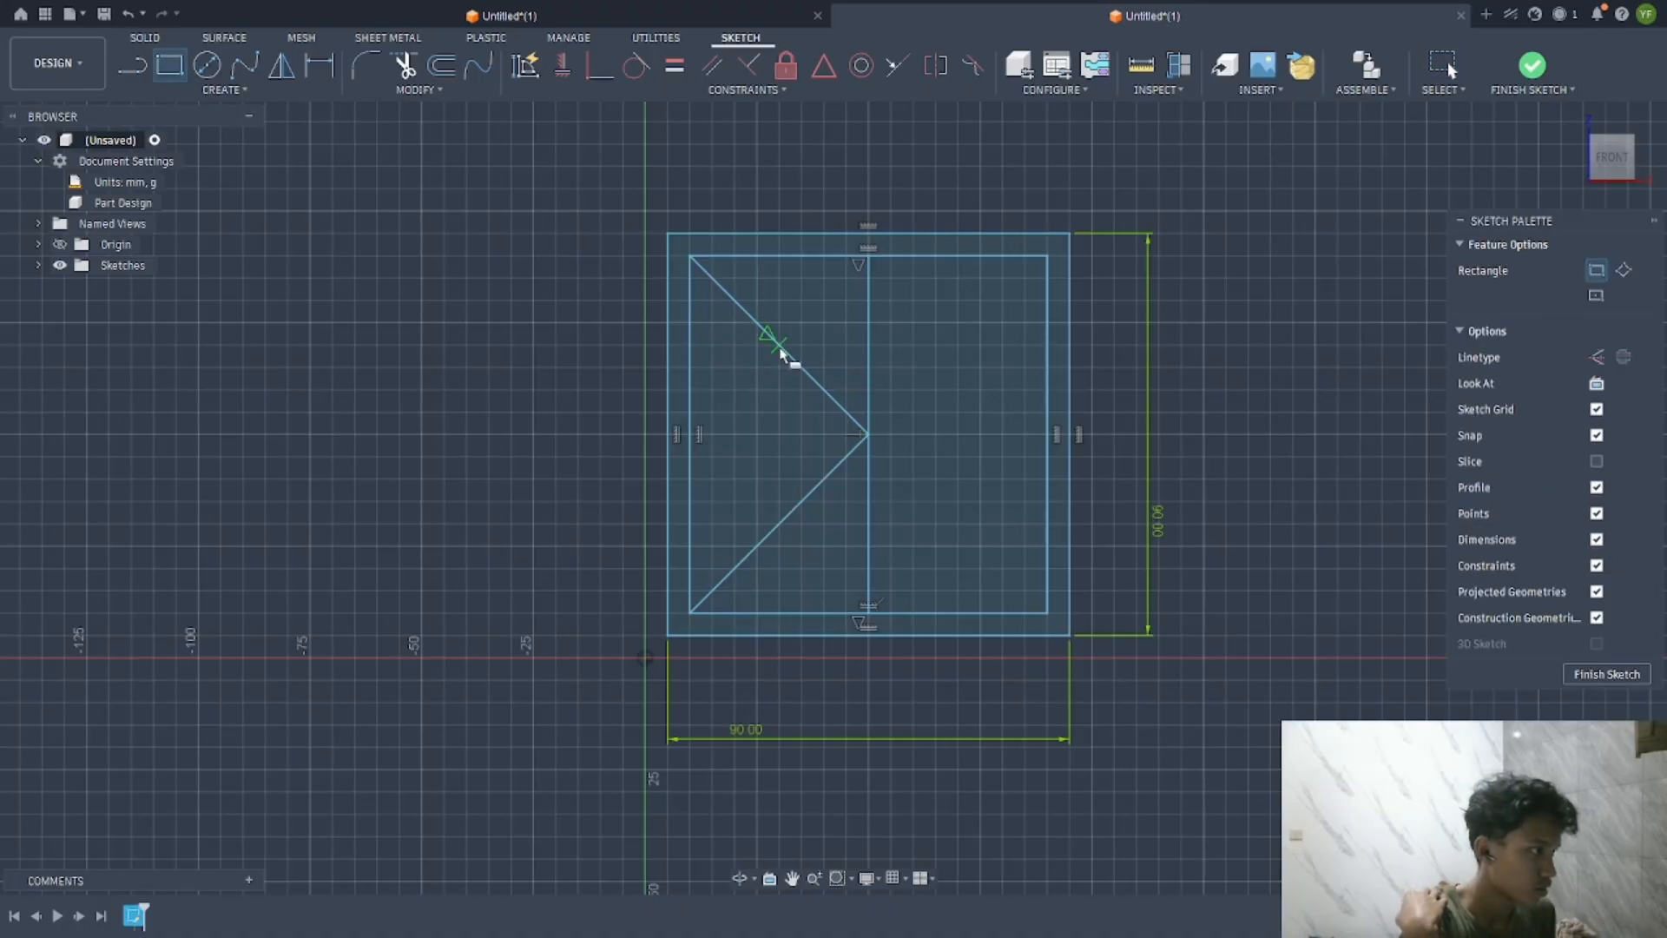
left_click(779, 347)
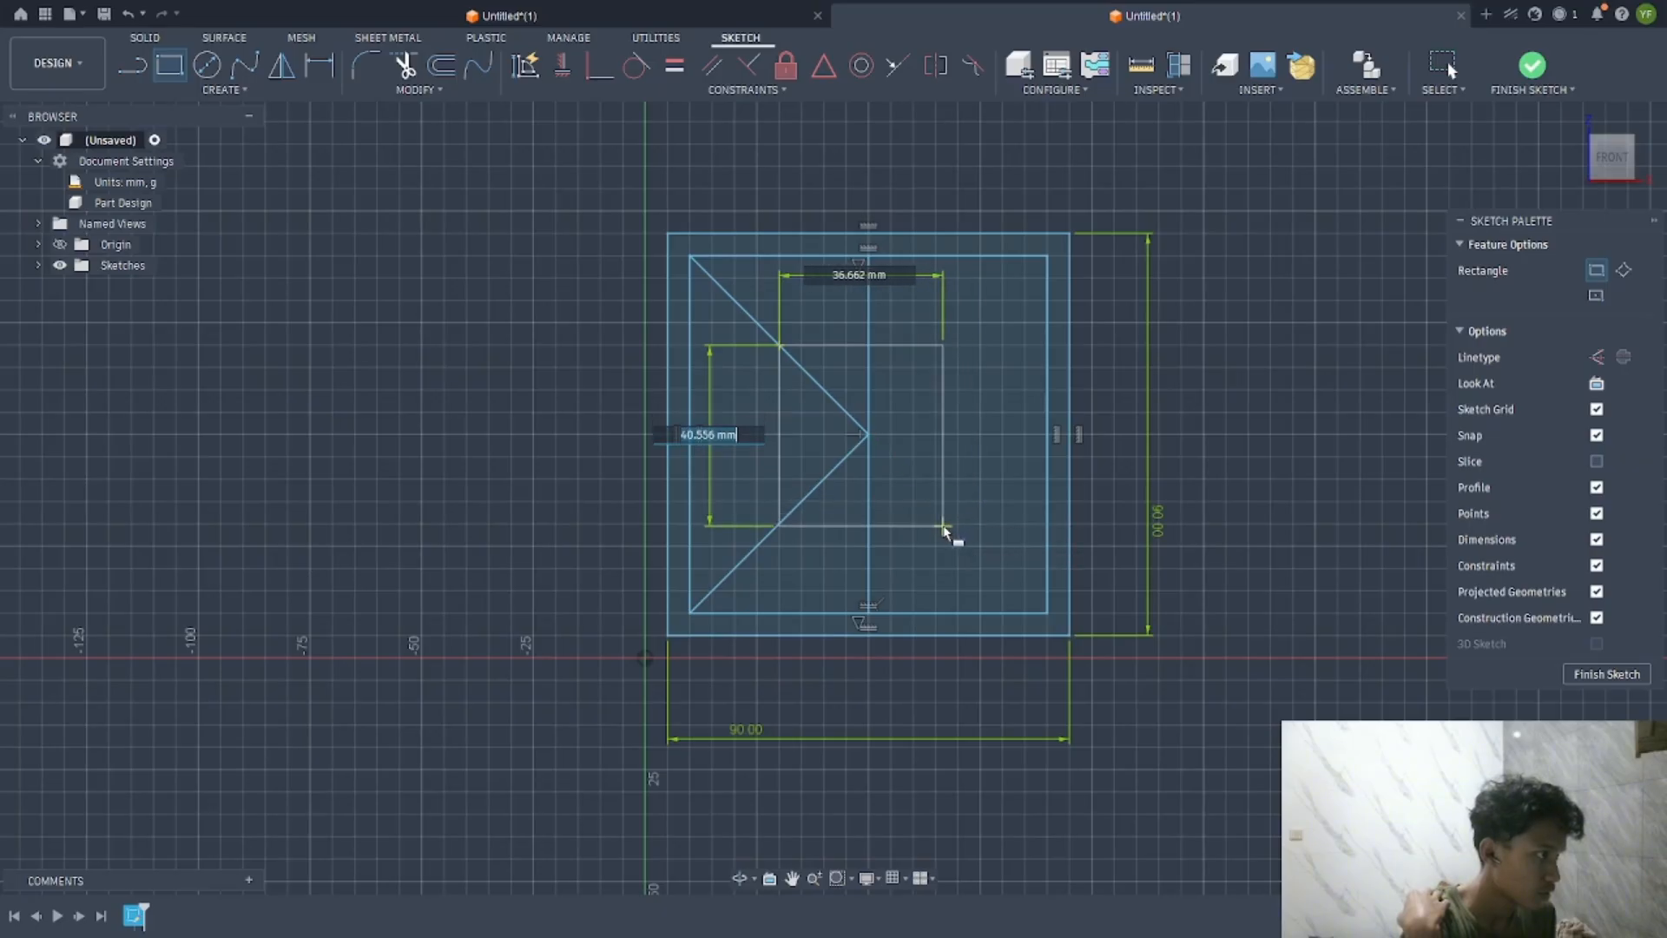
left_click(948, 517)
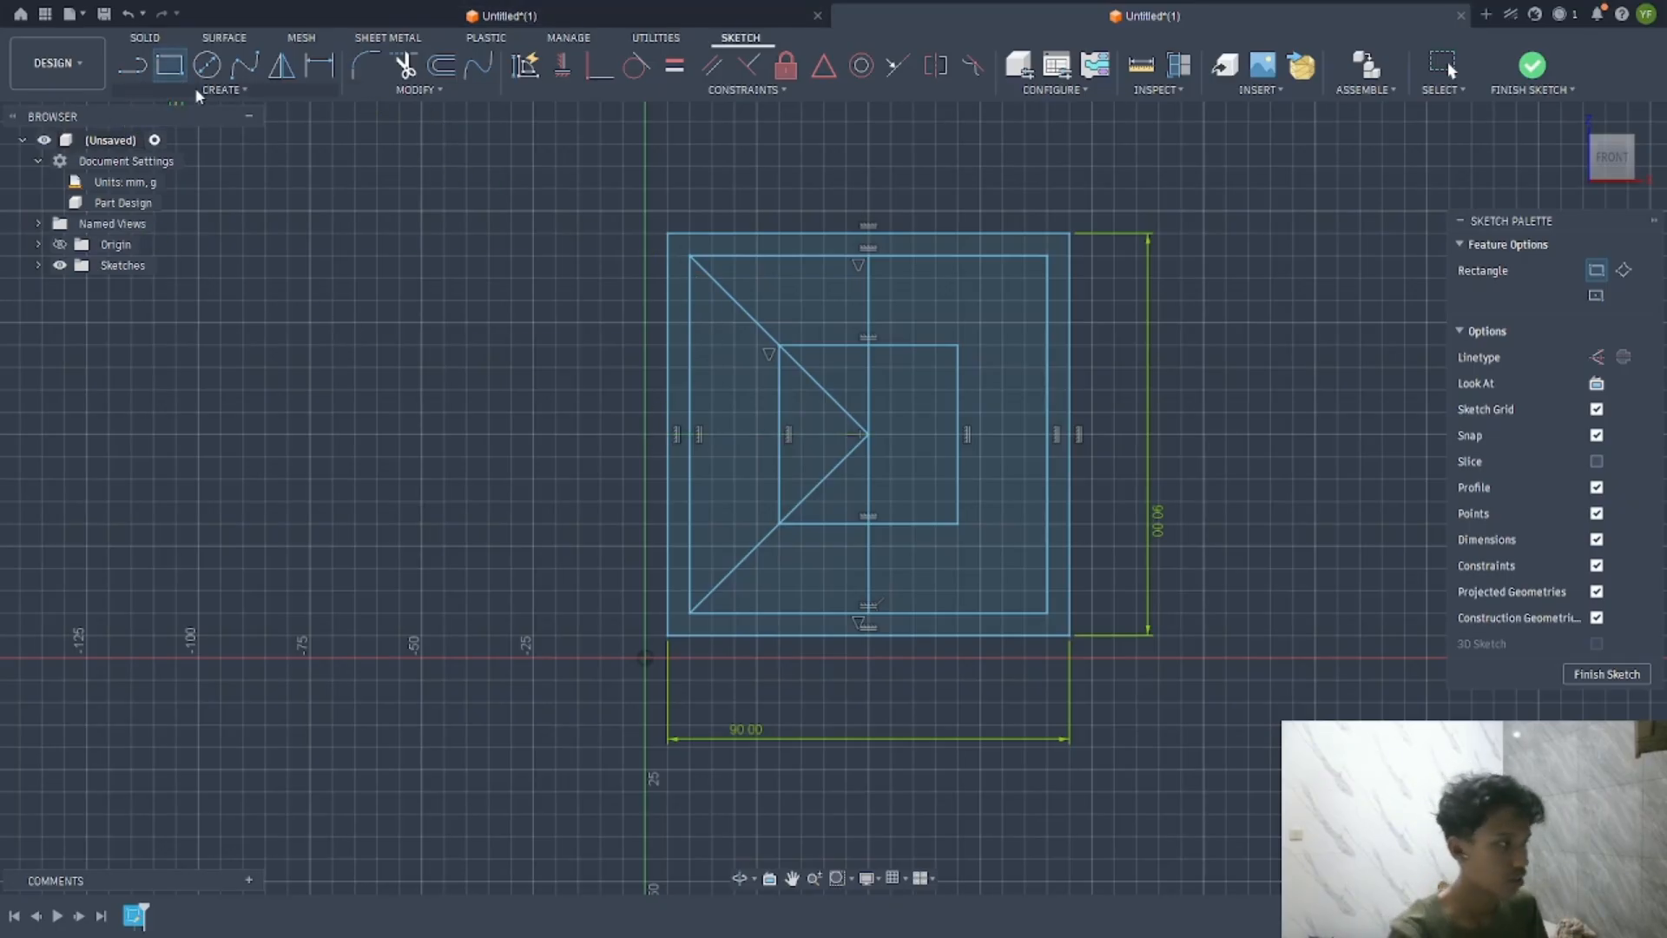
Sketch a center-to-center slot along the upper diagonal line, with about 14 mm between its centres
left_click(228, 89)
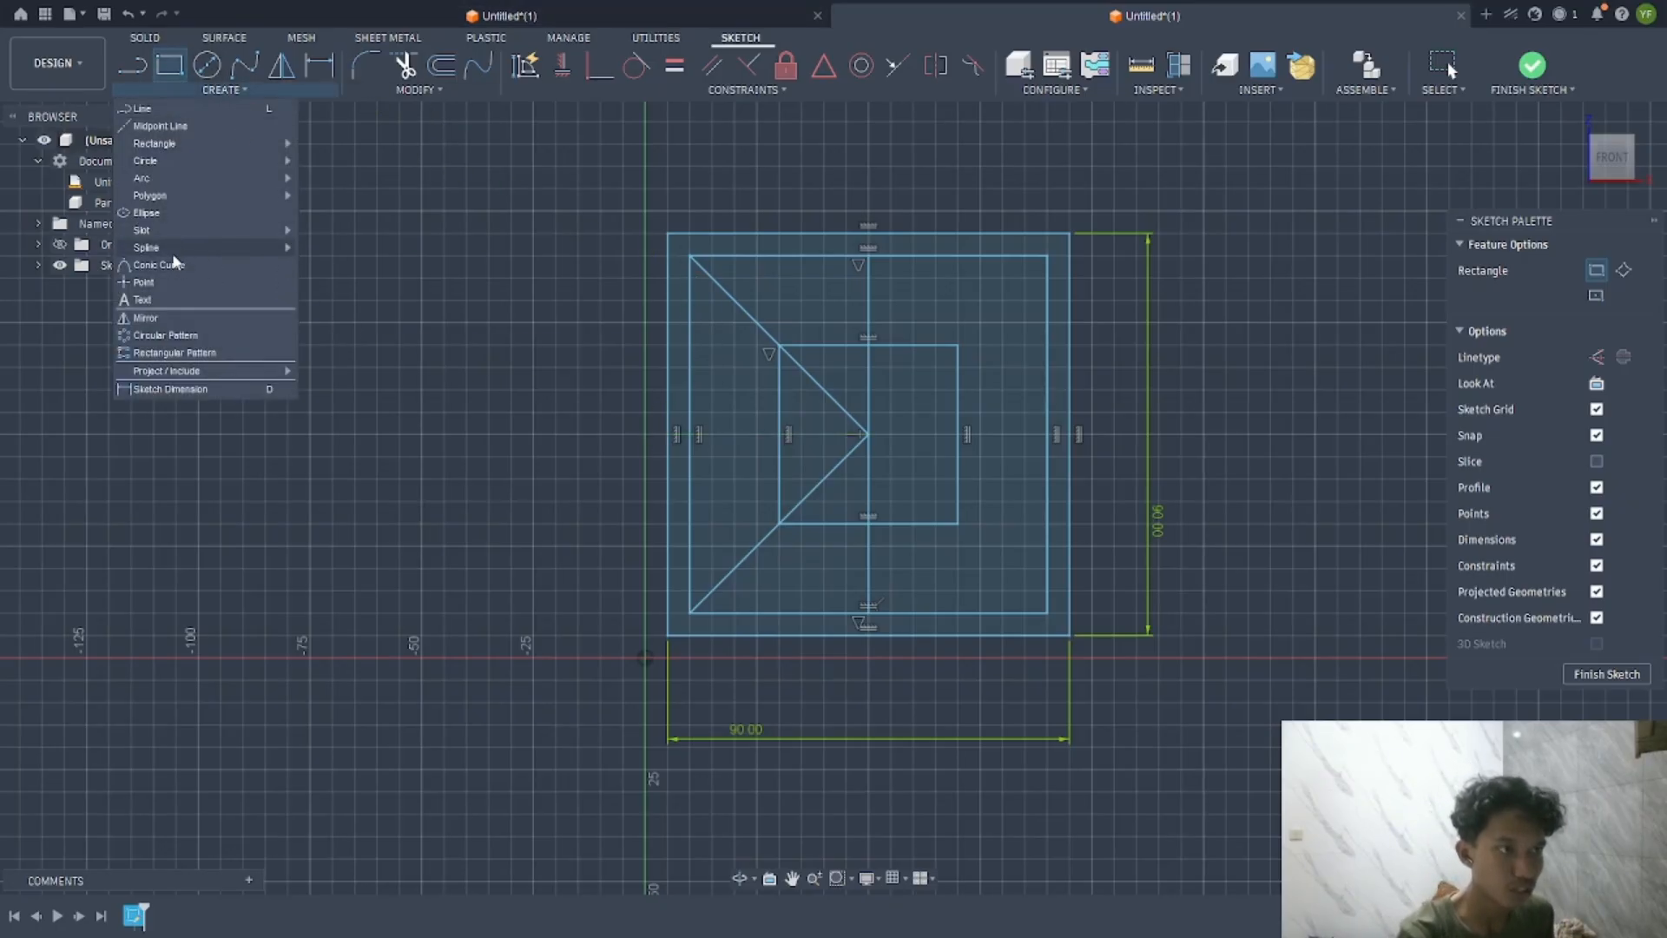
mouse_move(165, 229)
left_click(351, 231)
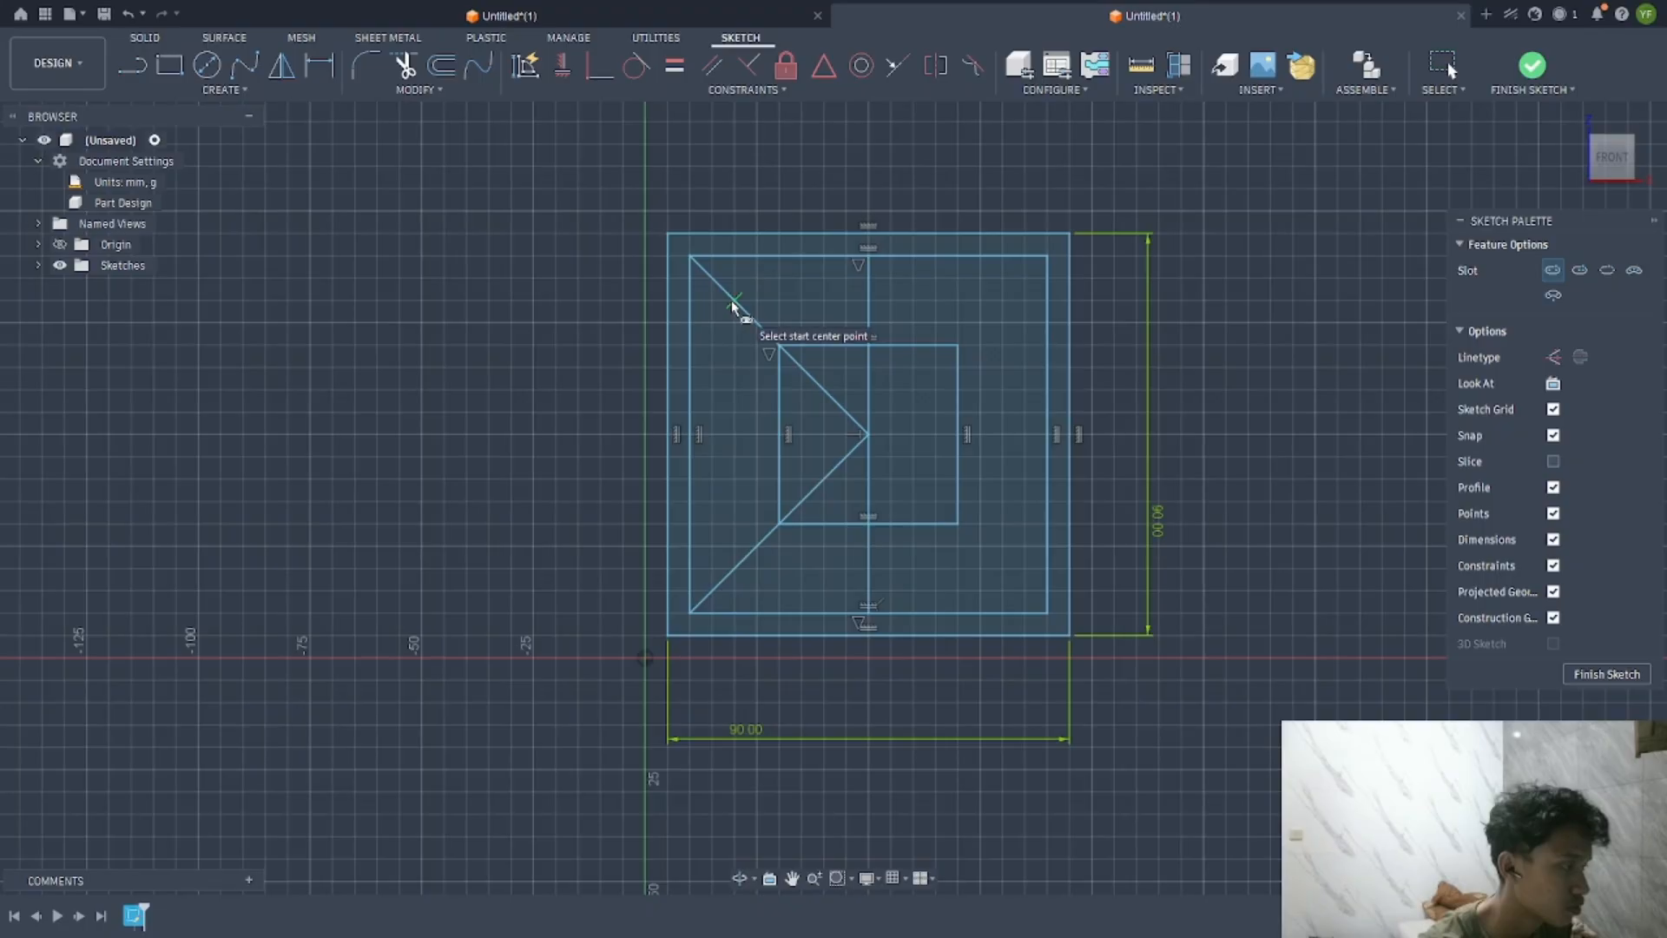
left_click(712, 278)
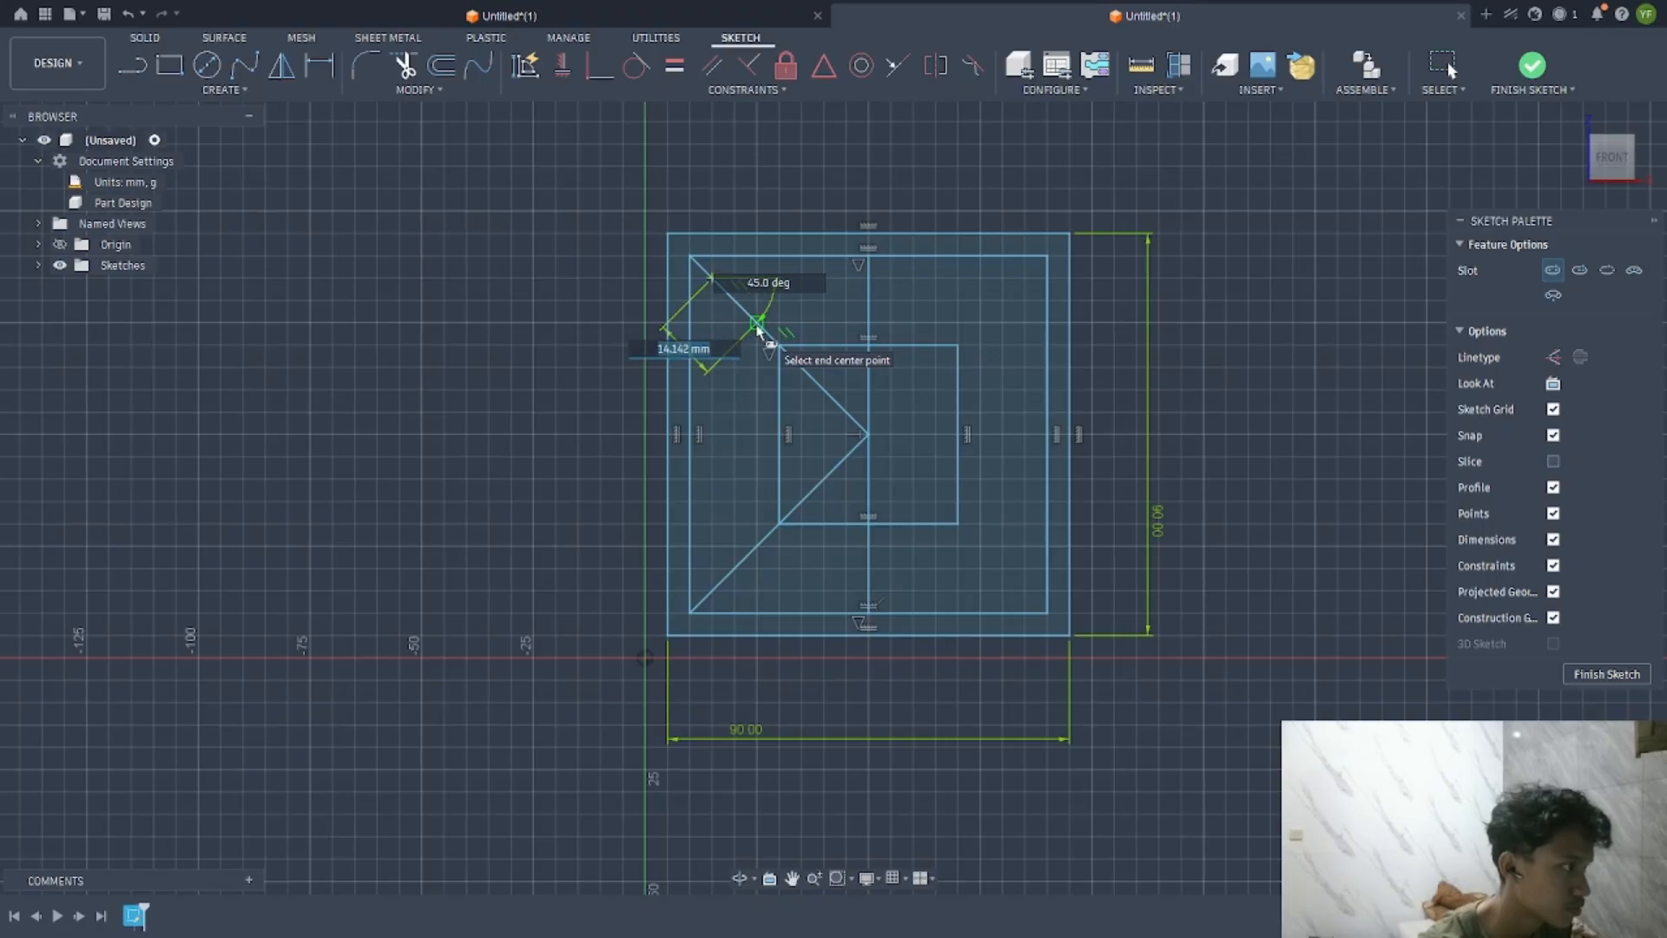
left_click(741, 328)
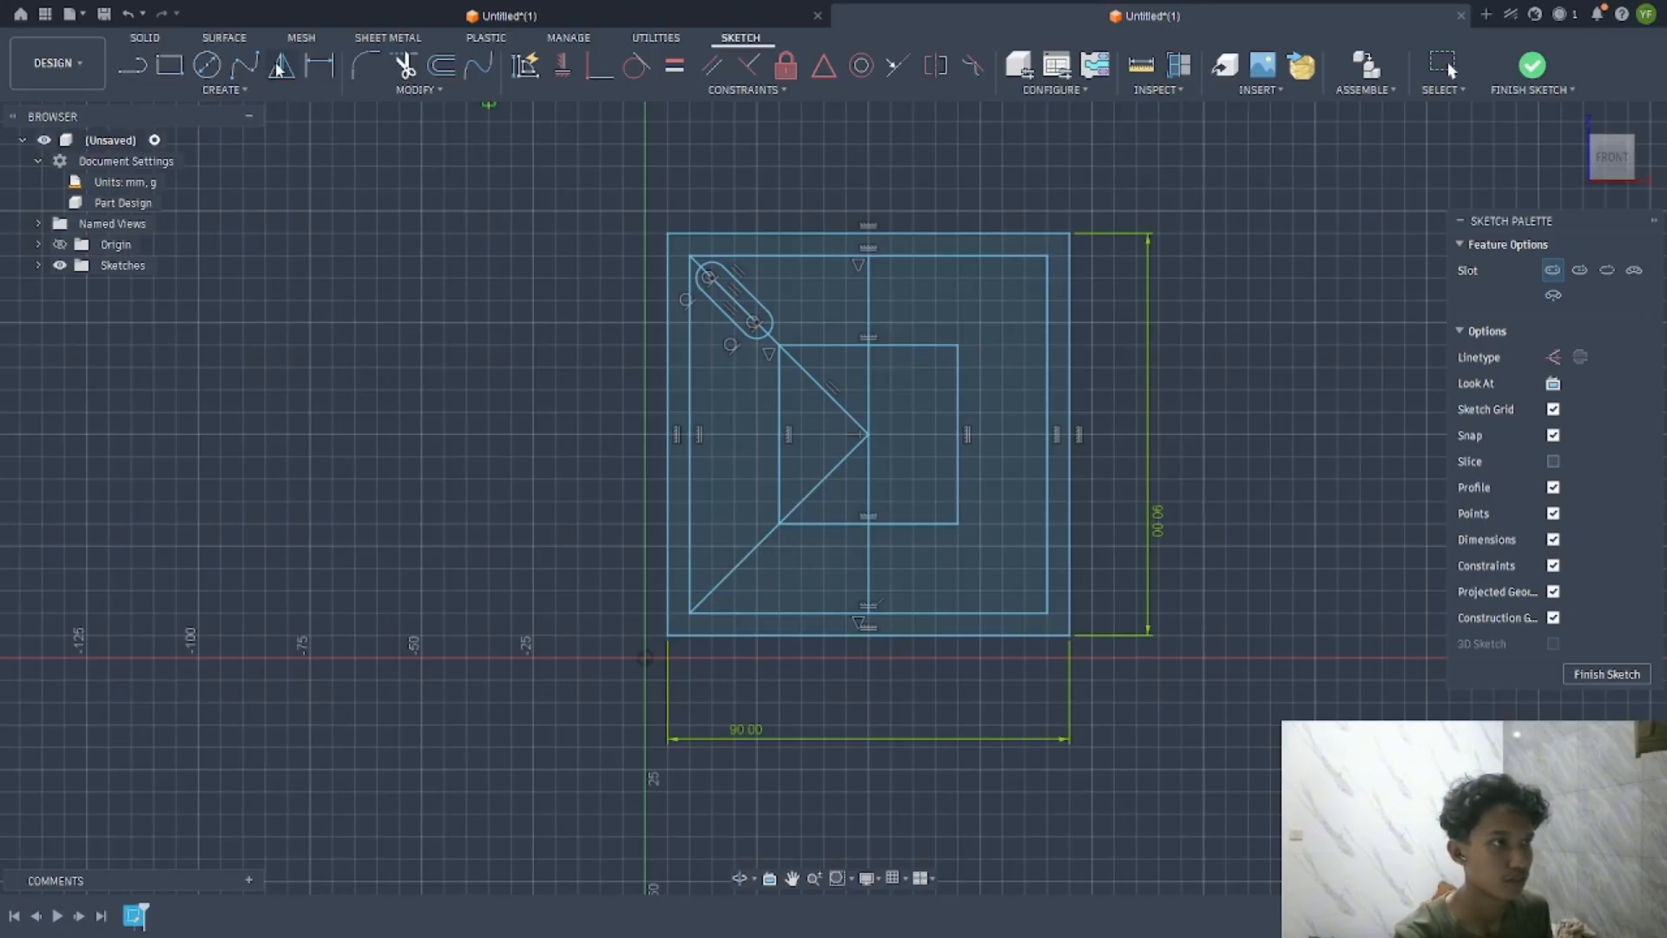
Dimension the diagonal slot with a 14 mm straight side and a 4 mm end radius
left_click(319, 64)
left_click(744, 289)
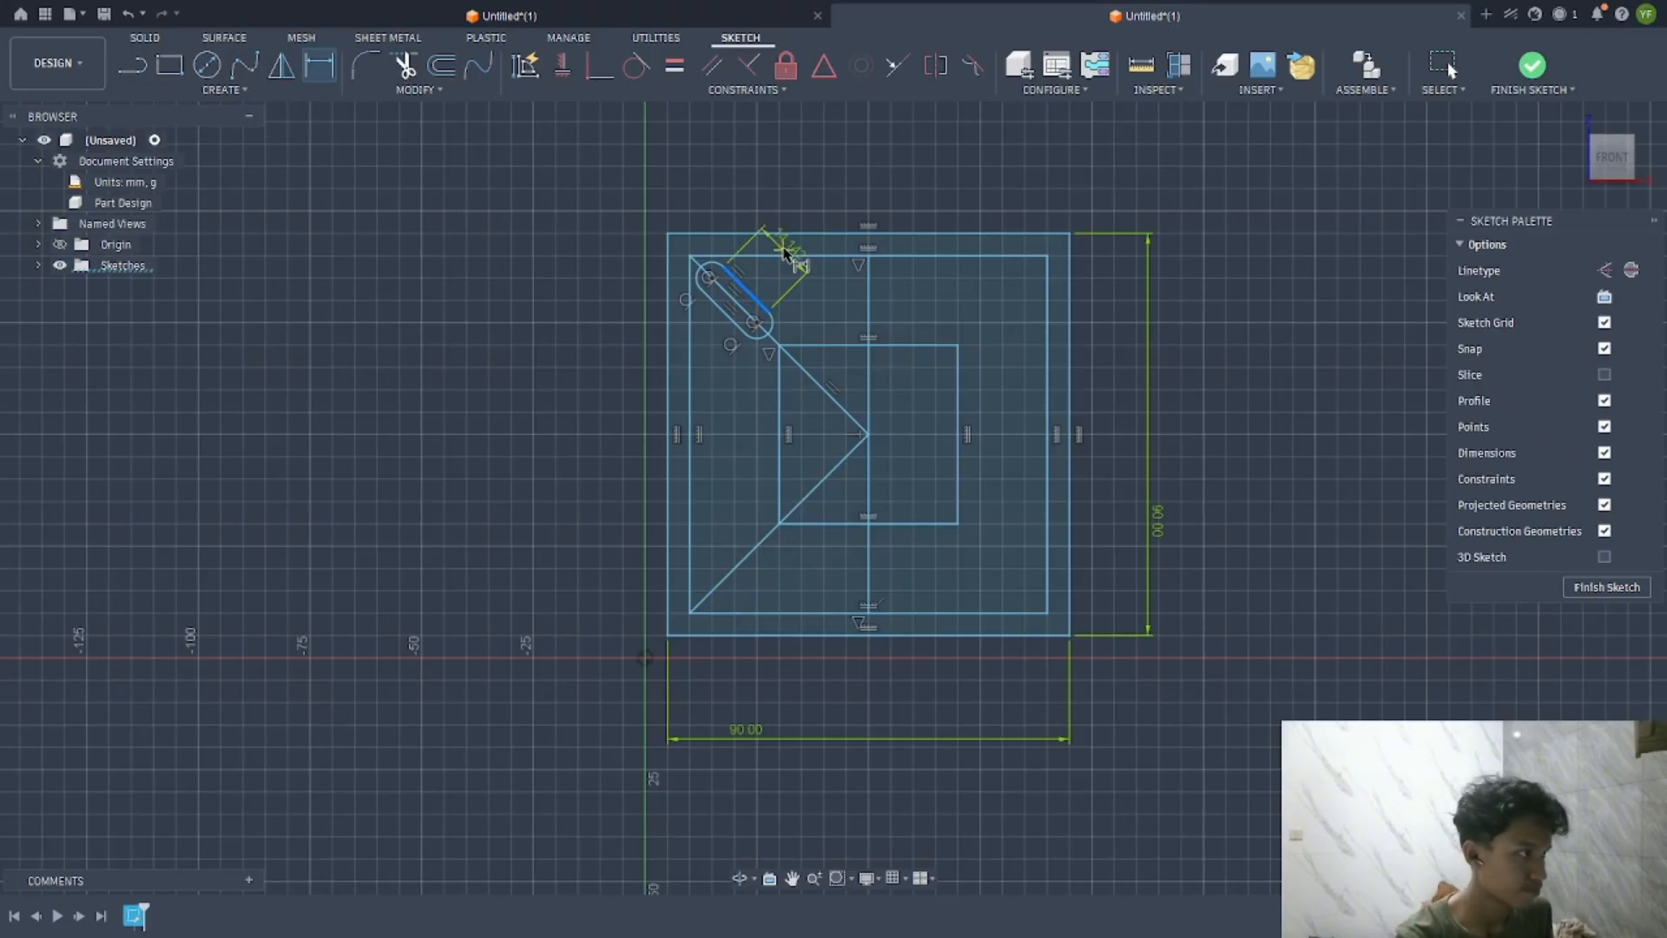
left_click(793, 214)
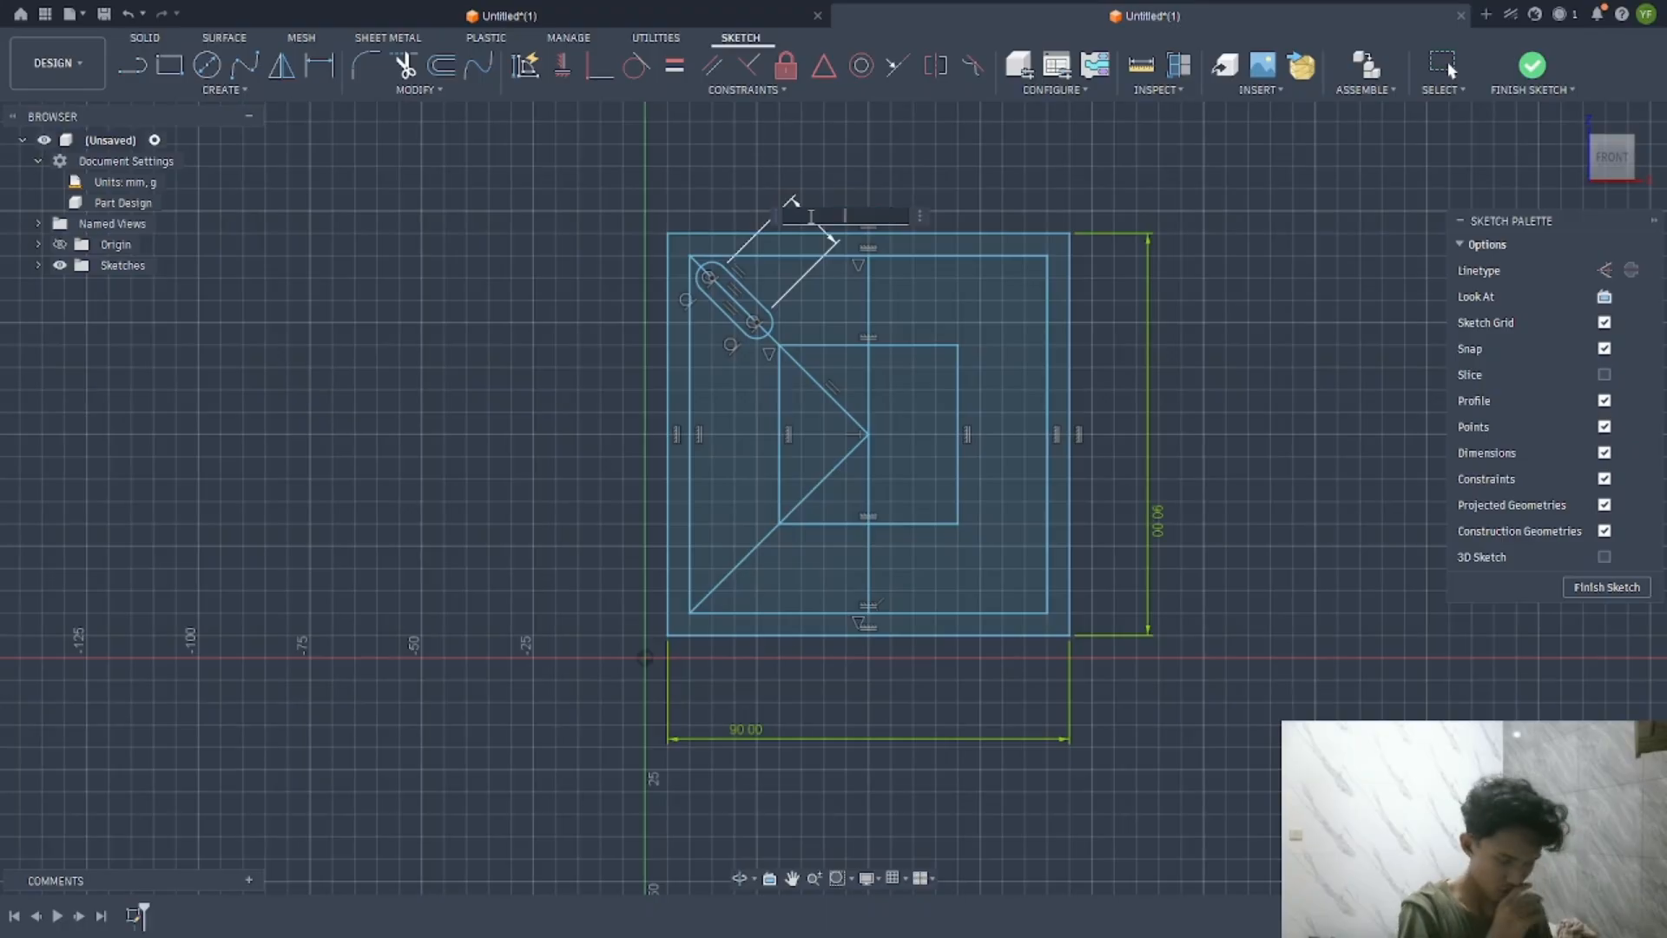
type("14")
key("Return")
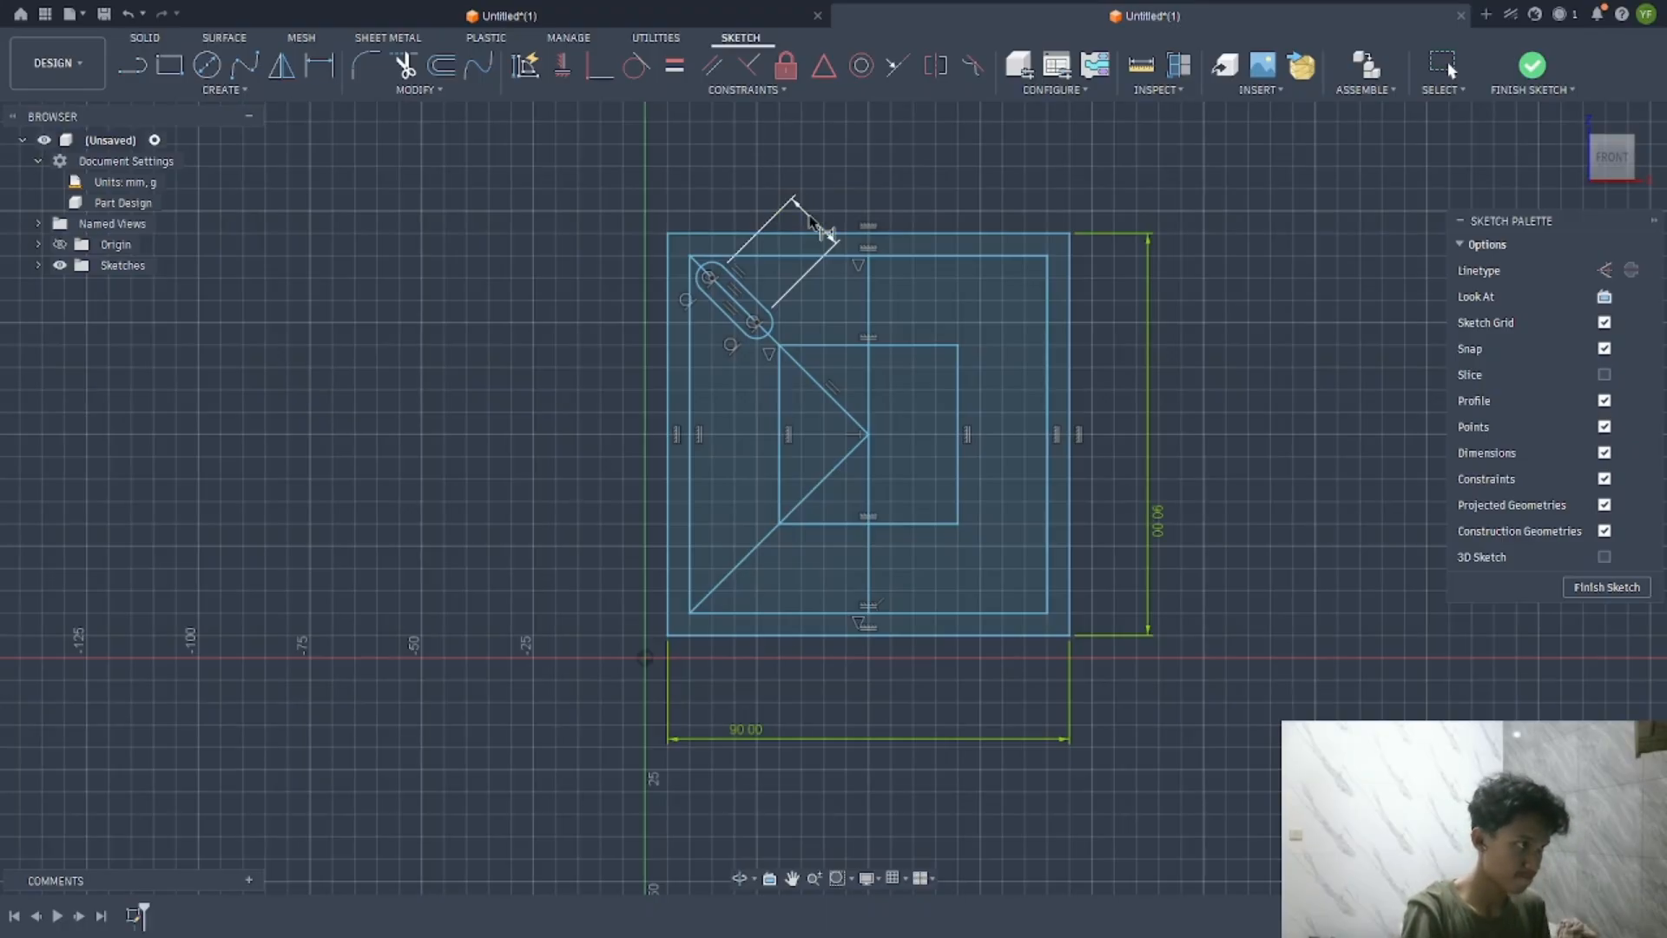
left_click(777, 327)
left_click(825, 314)
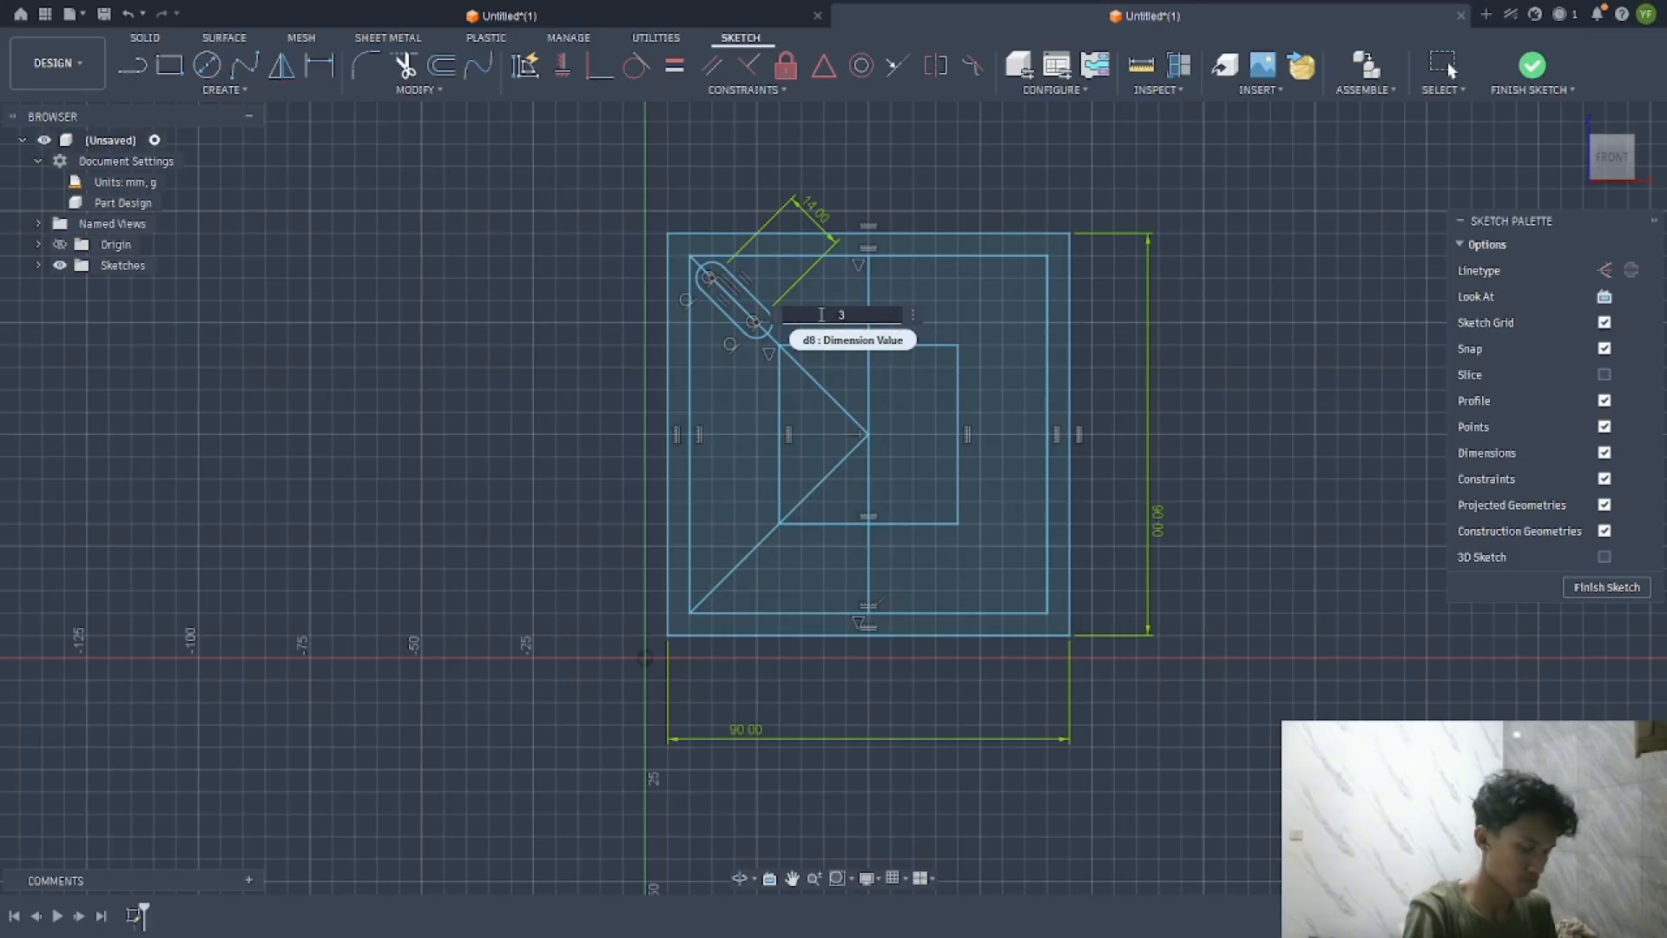
type("4")
key("Return")
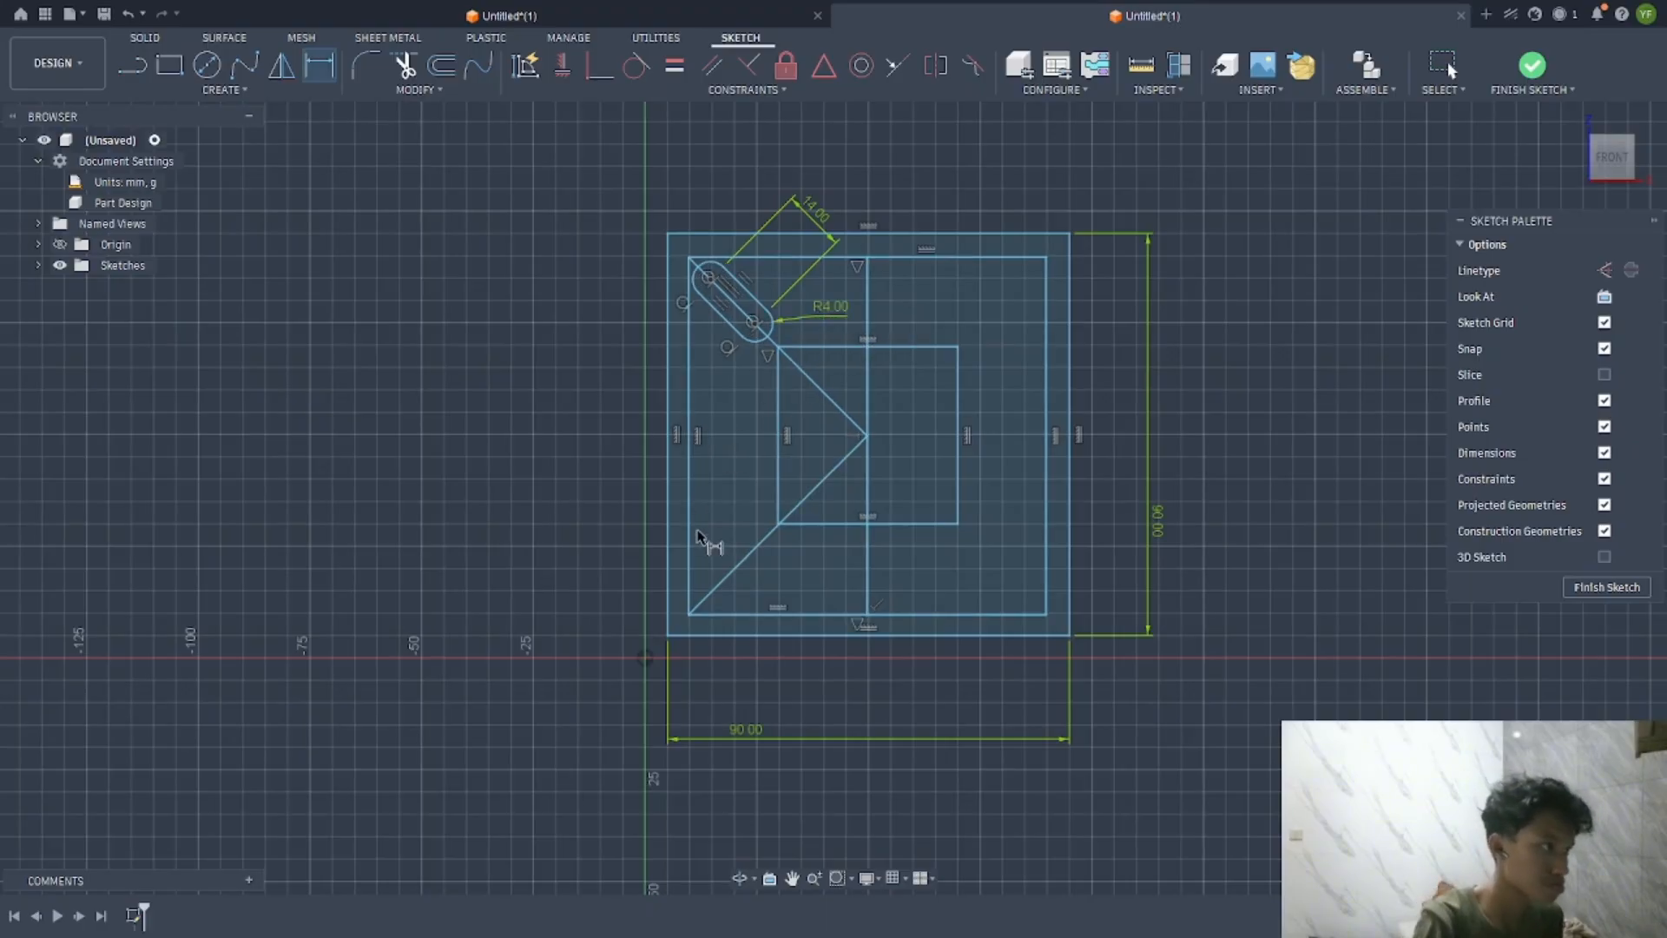
left_click(744, 273)
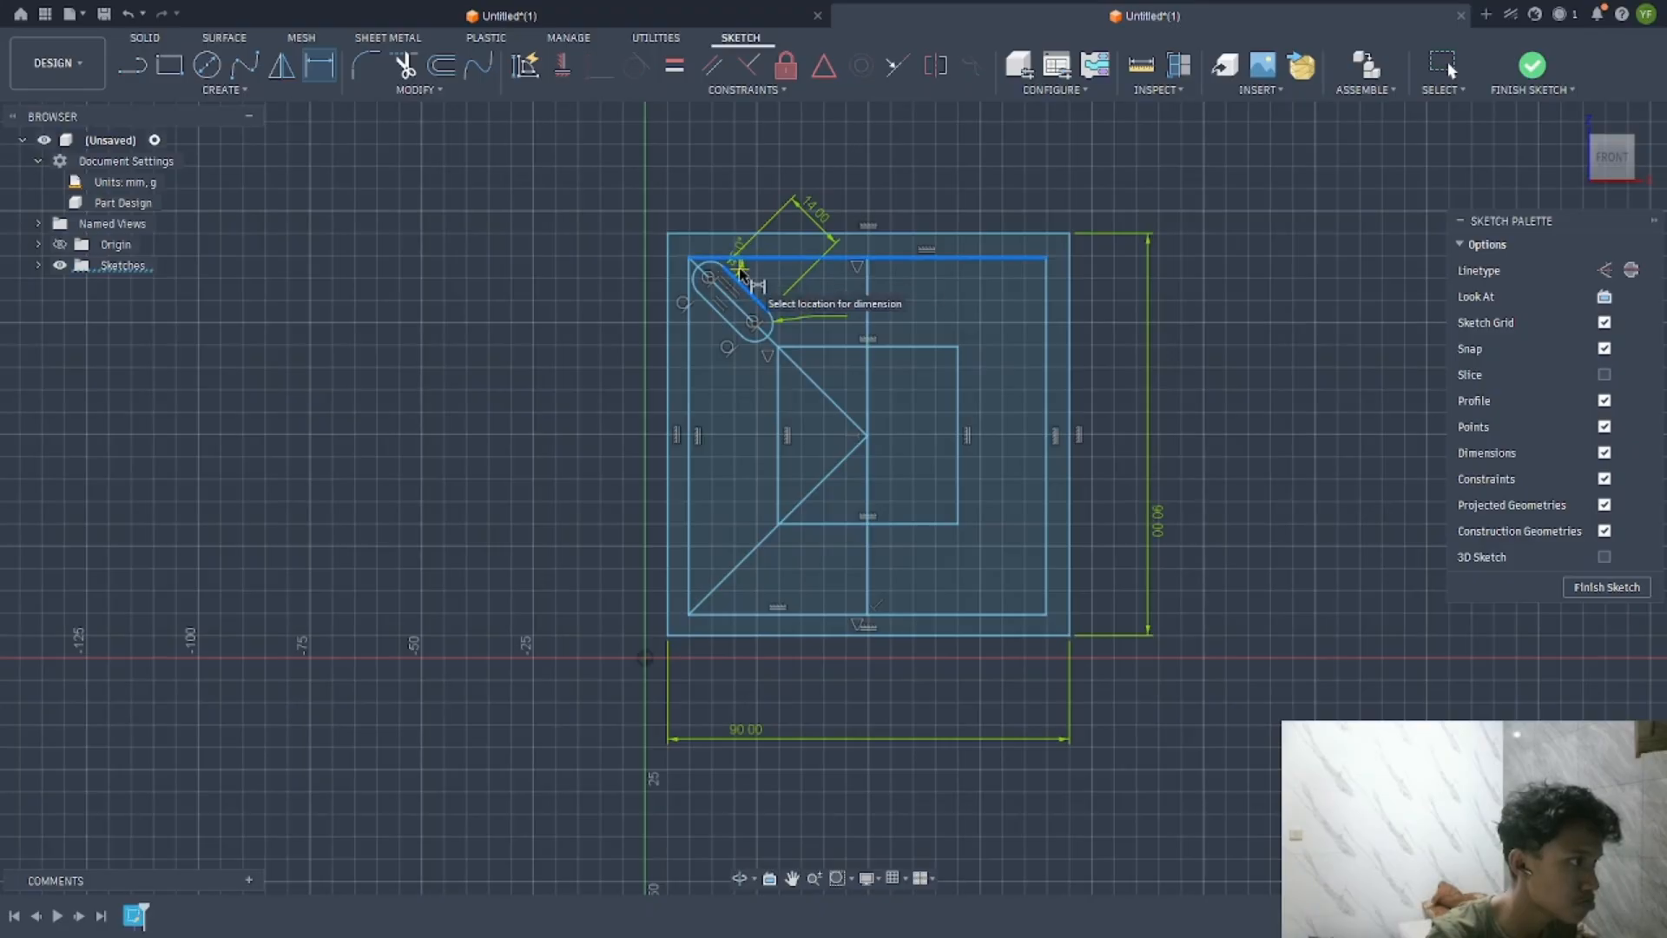
key("Escape")
scroll(719, 286, "up", 2)
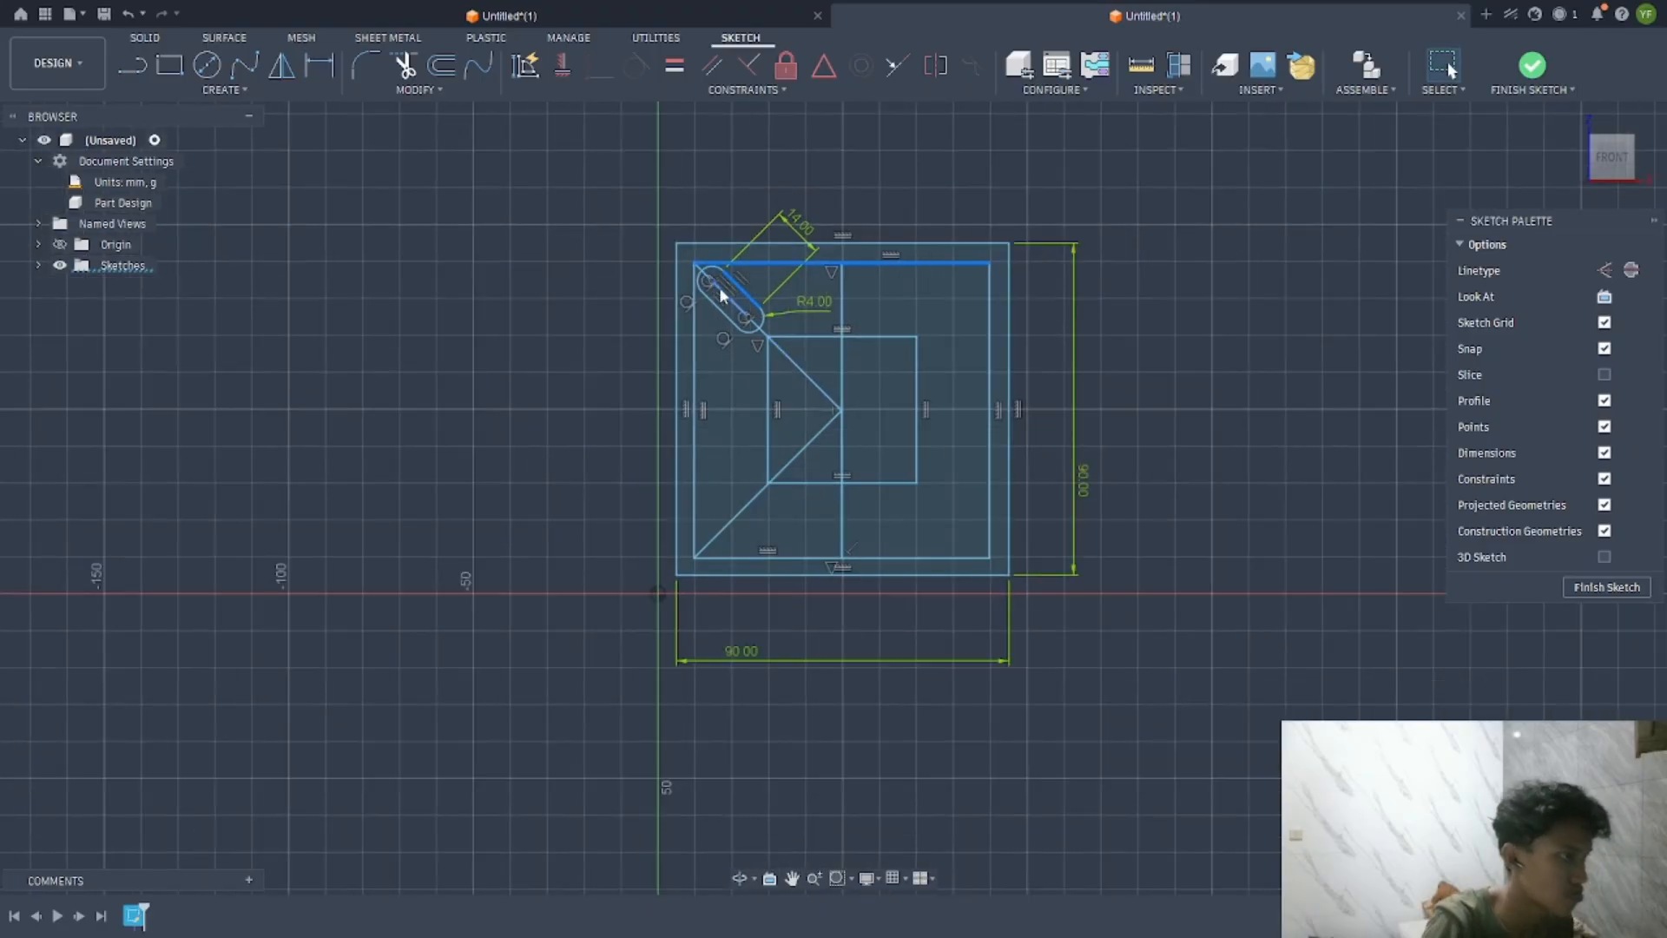
scroll(729, 286, "up", 3)
scroll(729, 286, "down", 3)
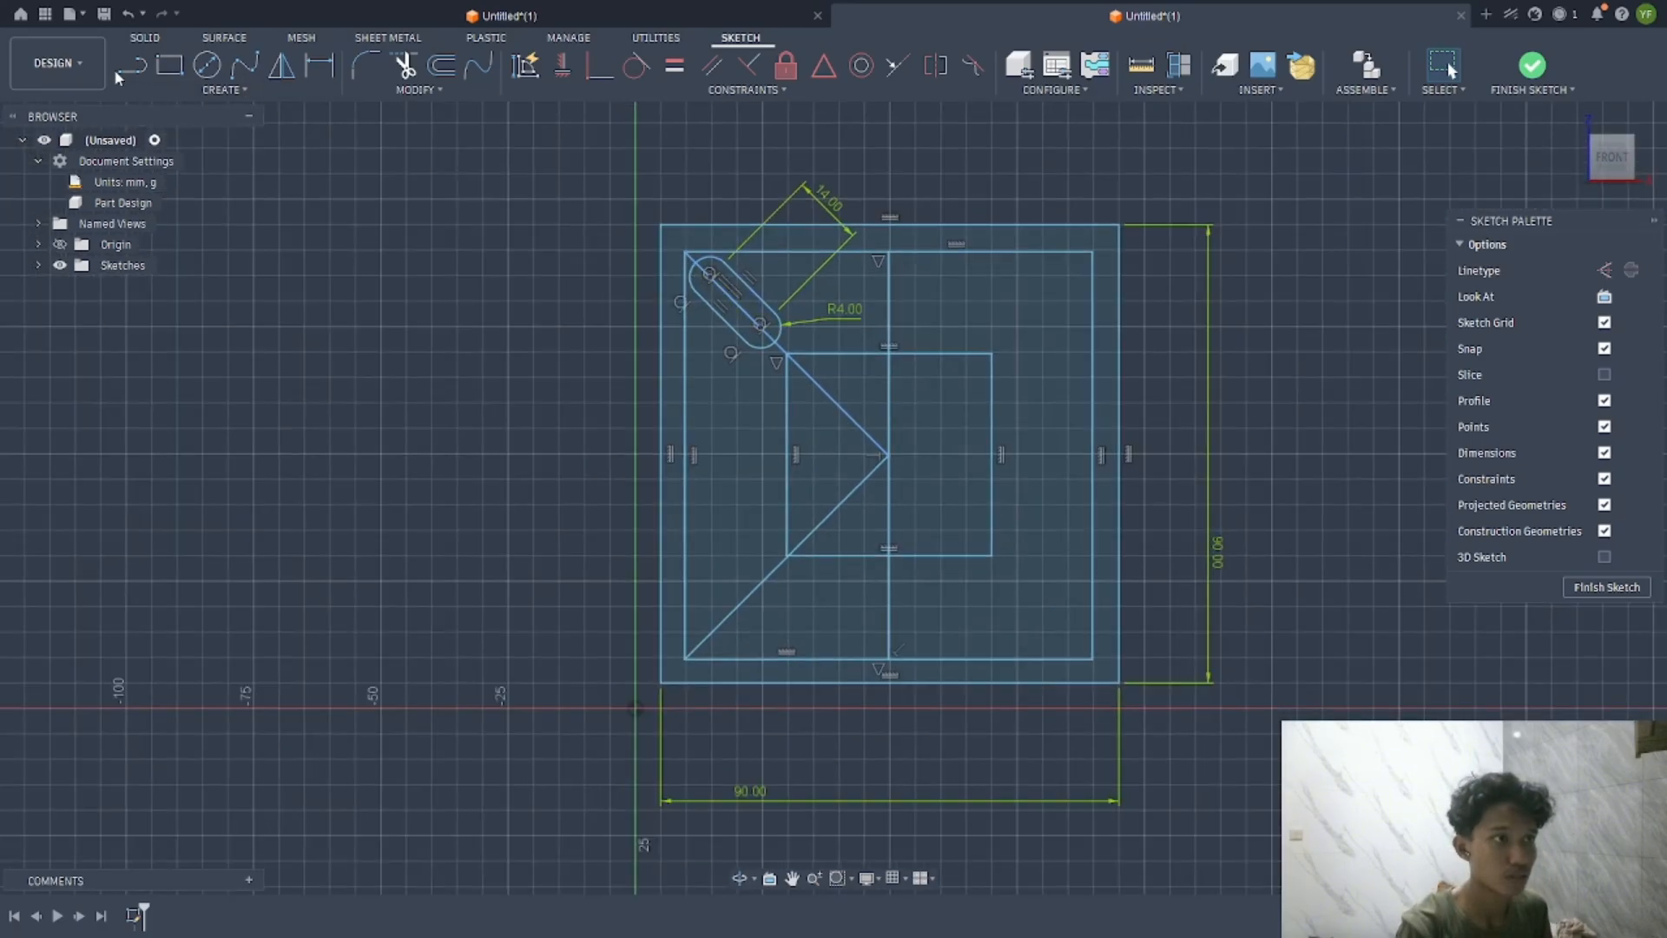
Set a 4 mm distance between the left sides of the 90 mm outer square and the large inner square
left_click(319, 64)
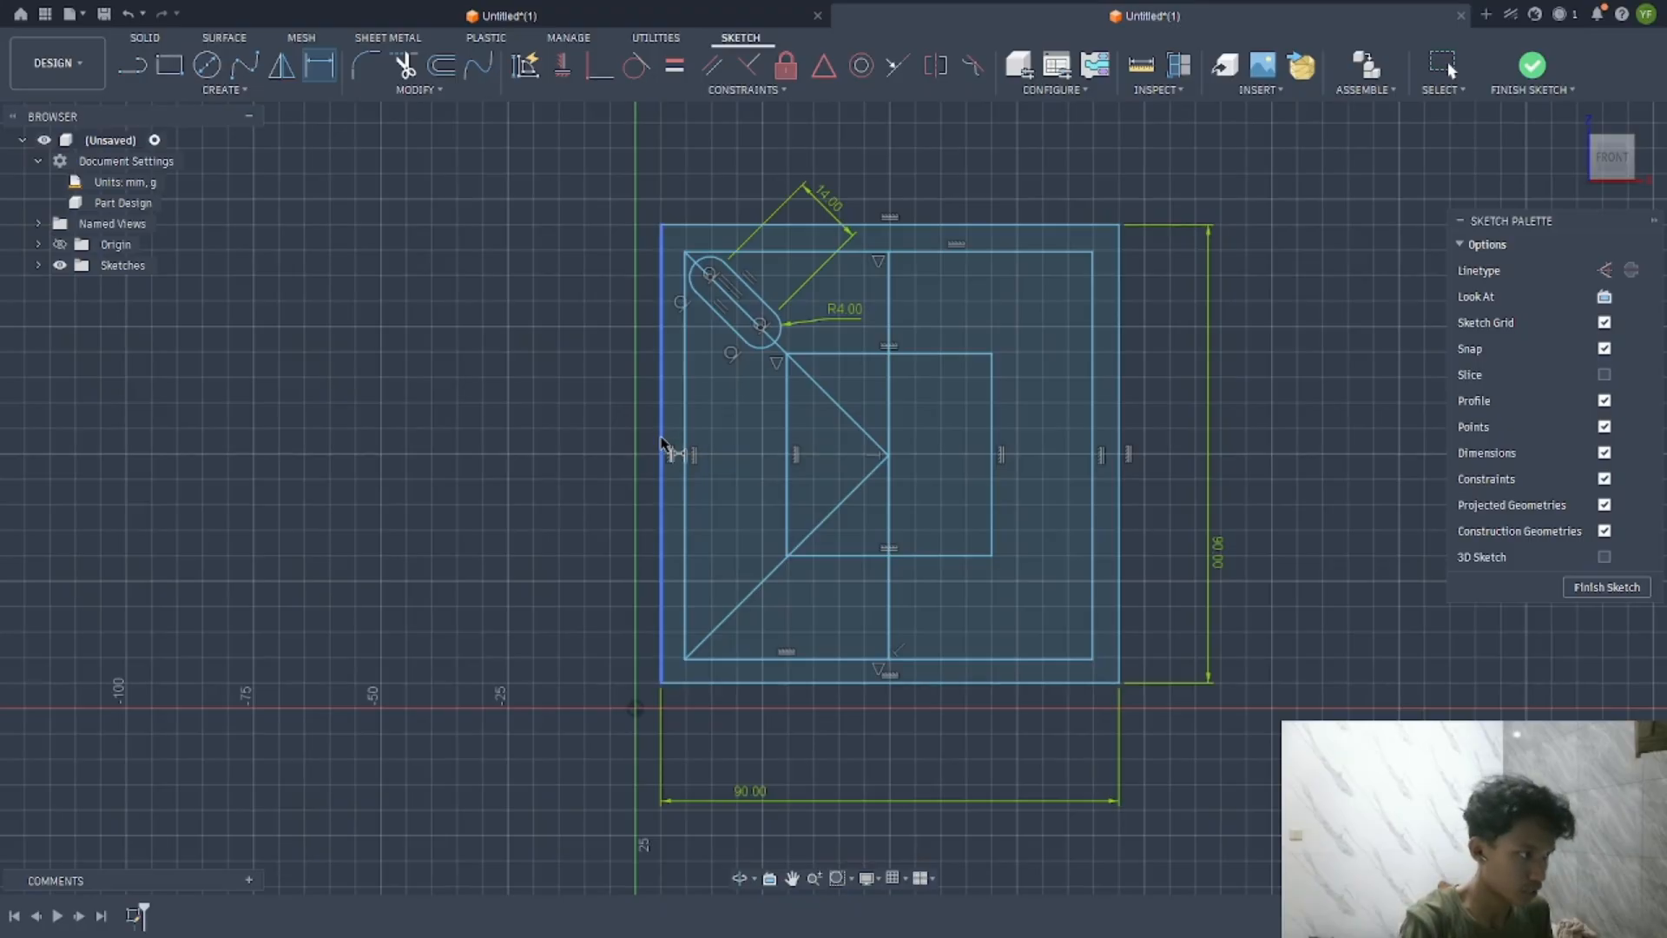
key("Caps_Lock")
left_click(667, 450)
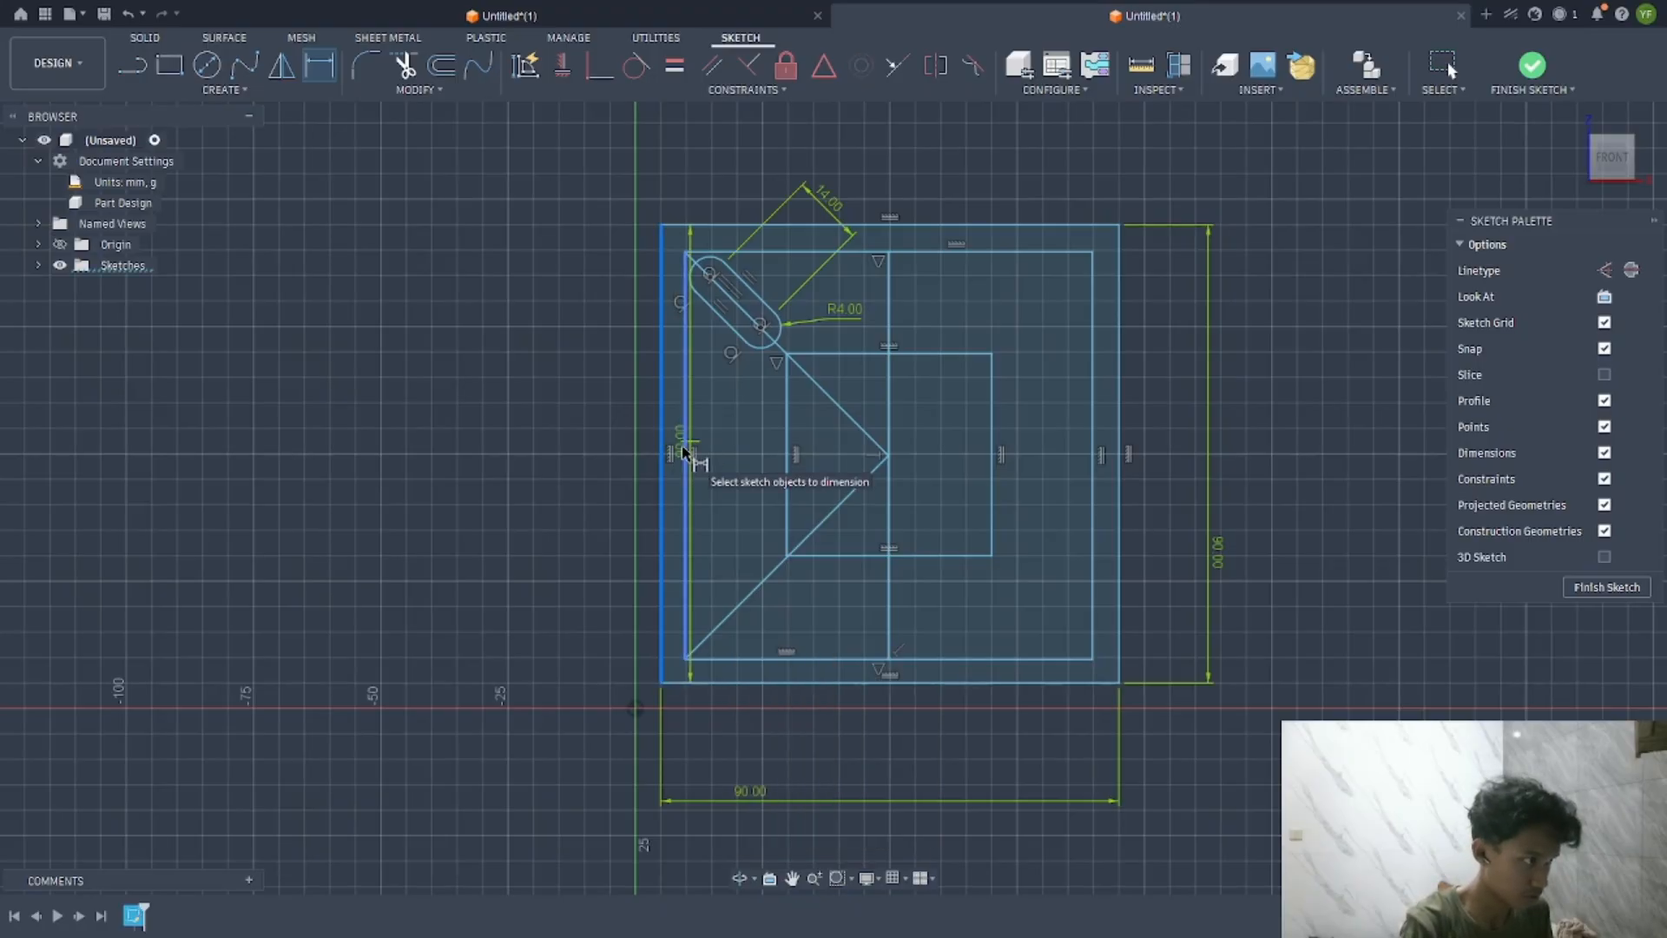
left_click(573, 540)
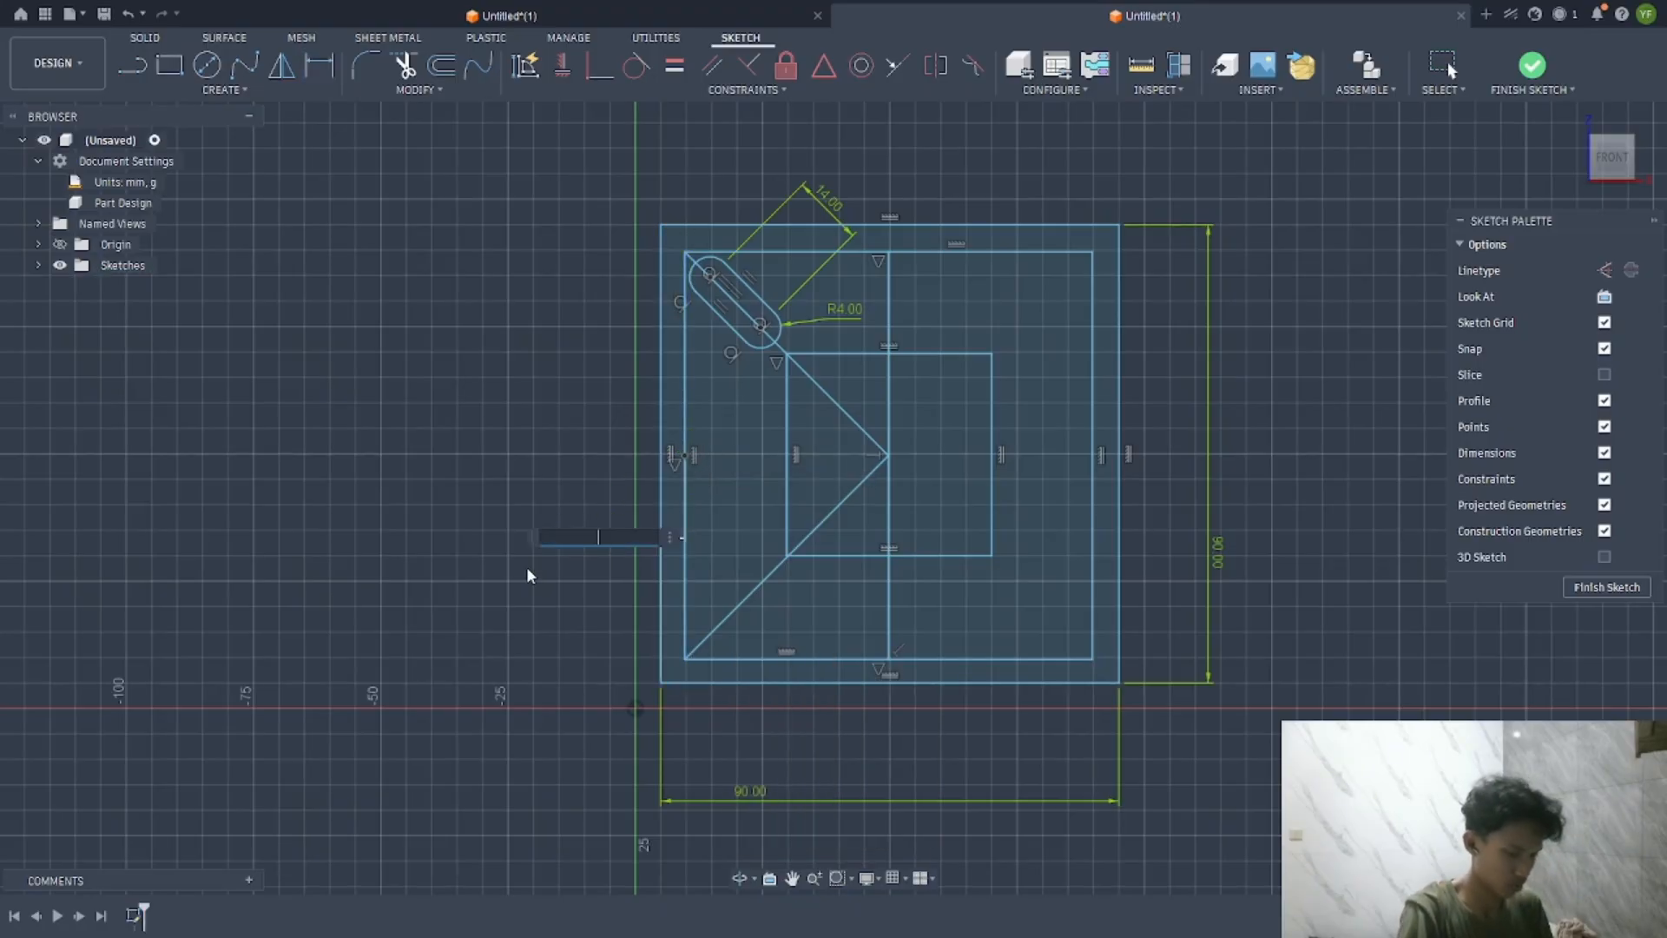
type("4")
key("Return")
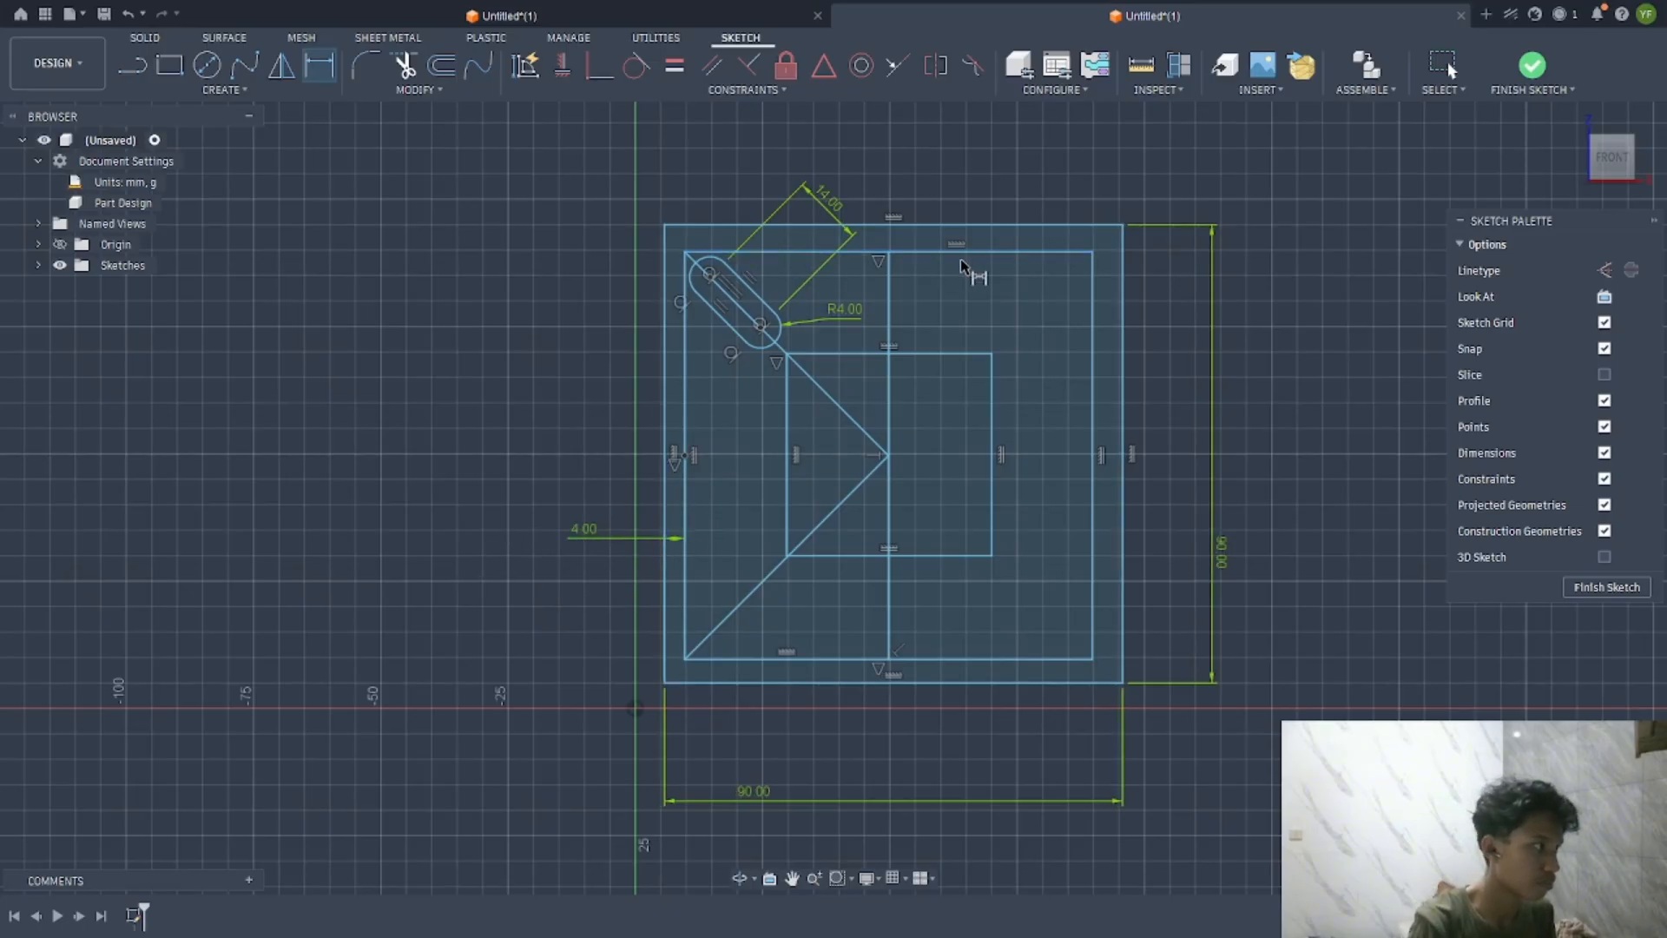
Set a 4 mm distance between the top sides of the outer square and the large inner square
left_click(990, 252)
left_click(1011, 224)
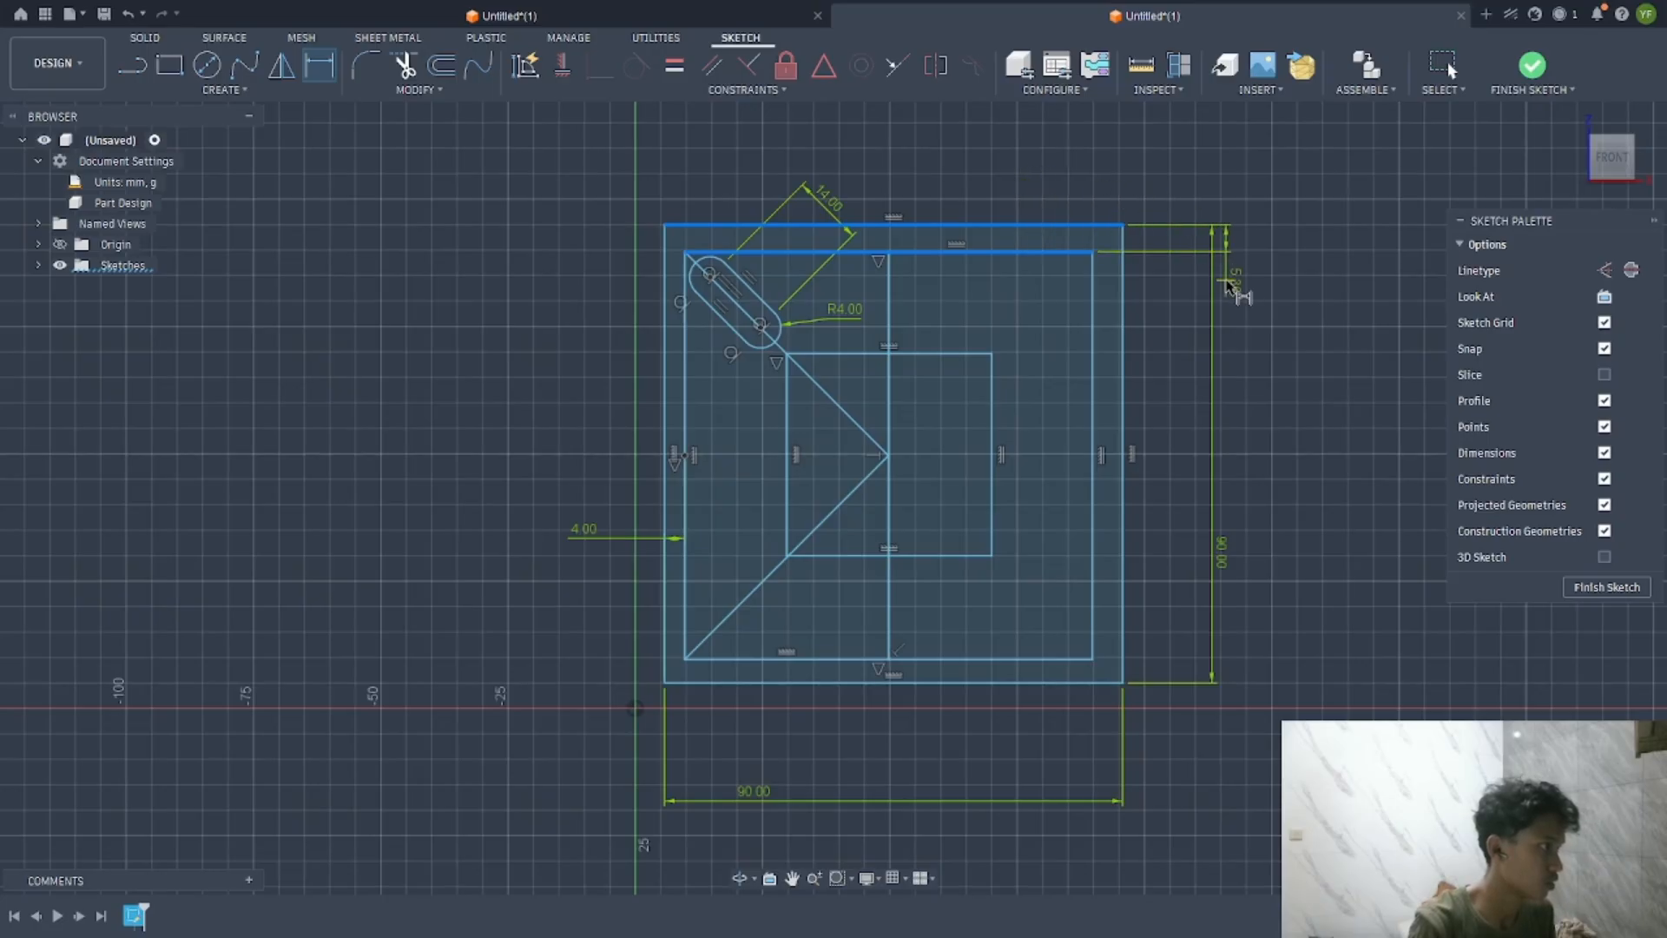
left_click(1228, 284)
type("4")
key("Return")
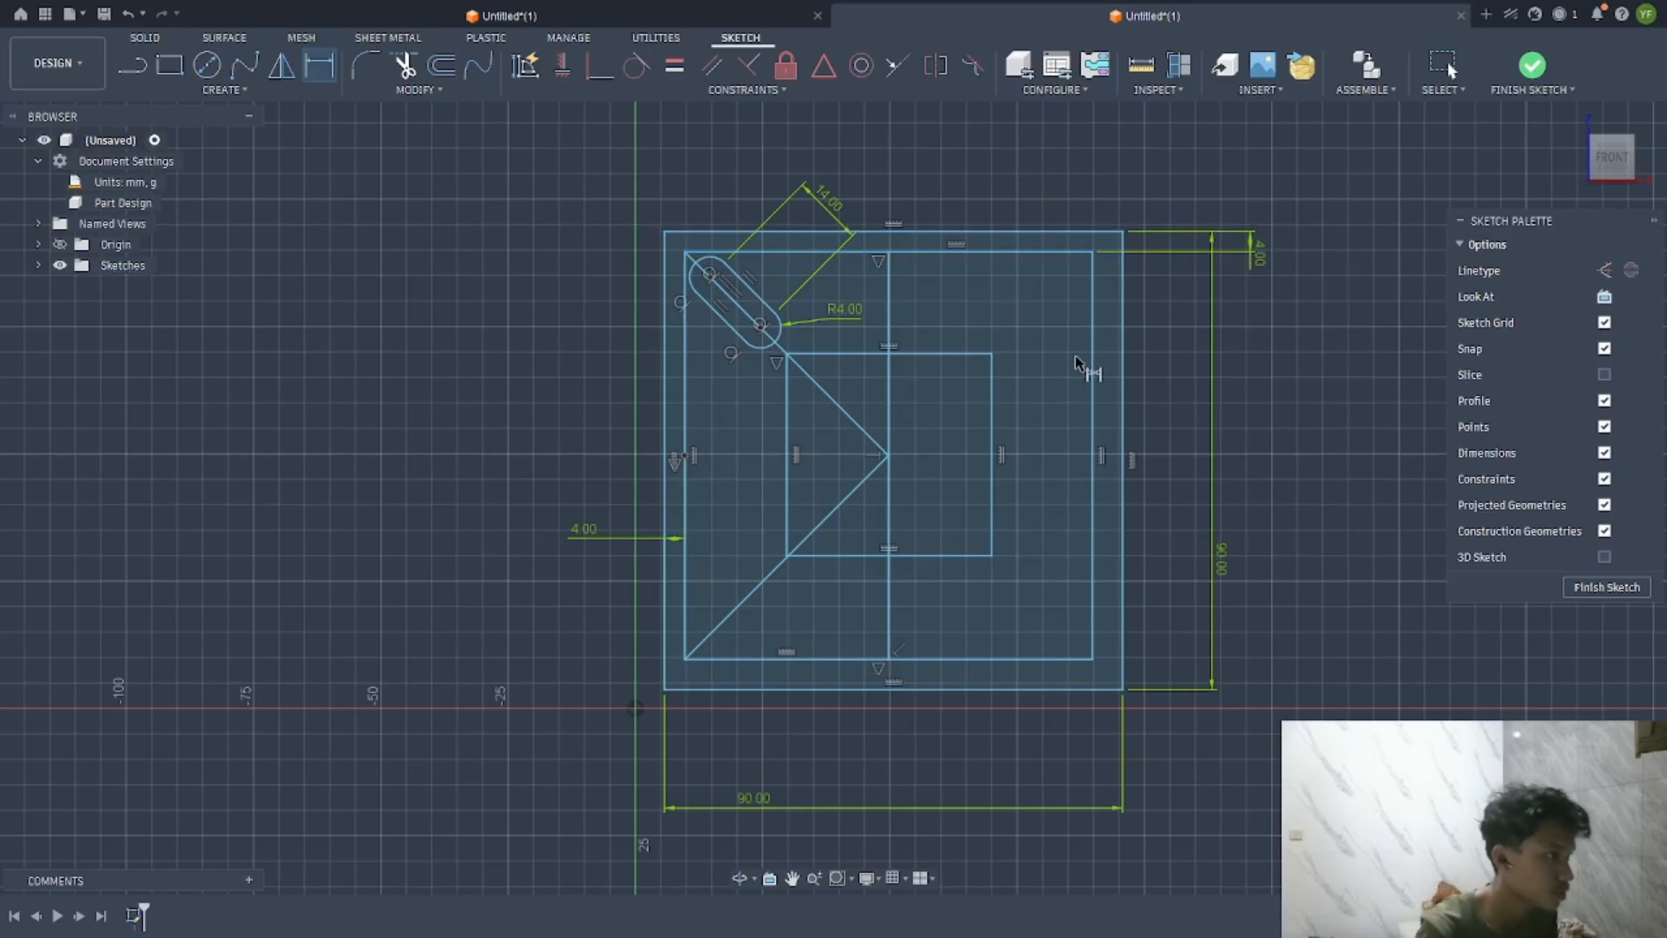
Set a 4 mm distance between the right sides of the outer square and the large inner square
left_click(1093, 373)
left_click(1124, 386)
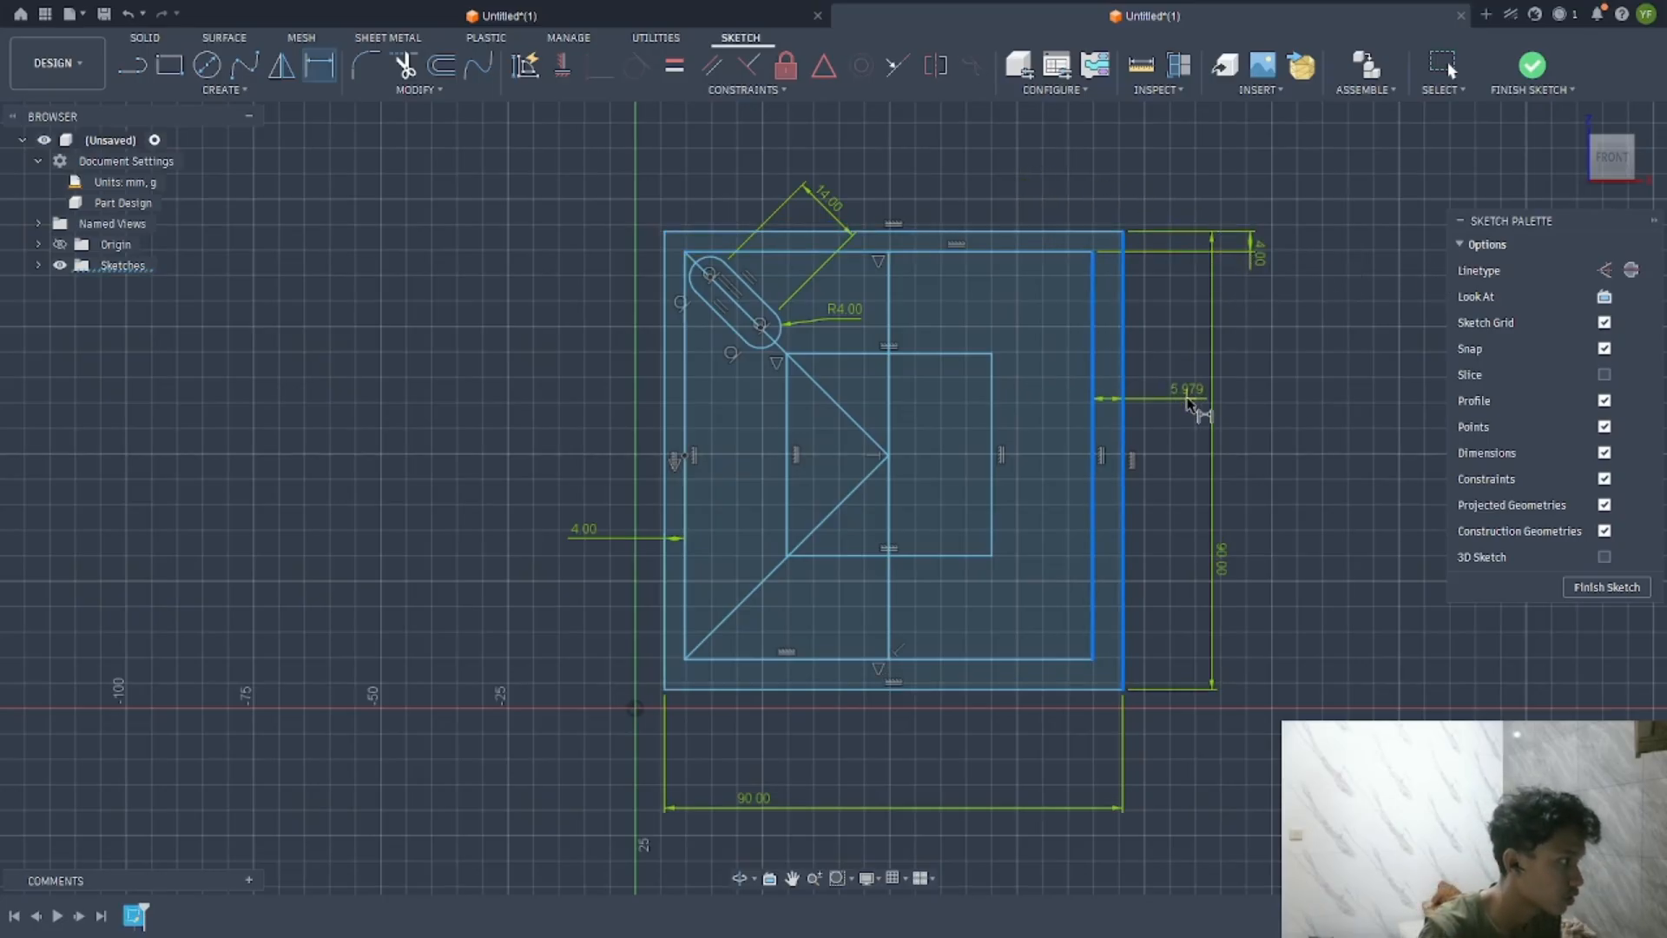
left_click(1189, 403)
type("4")
key("Return")
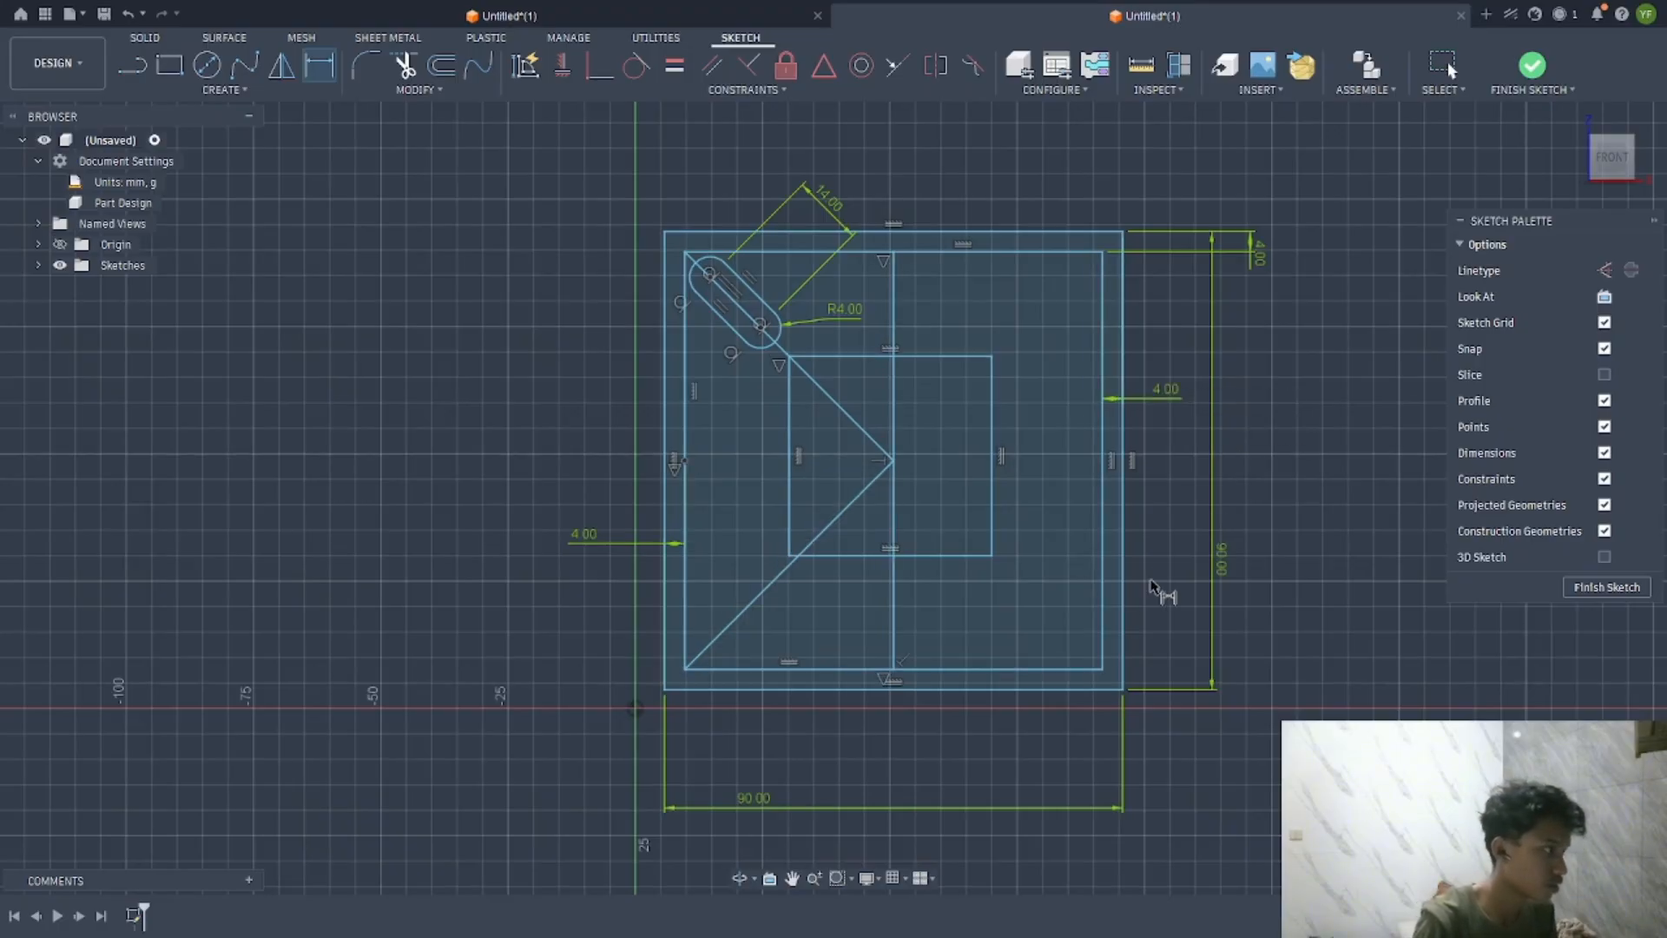
Dimension the gap between the bottom sides of the outer square and the large inner square at 4 mm
left_click(1013, 670)
left_click(1013, 690)
left_click(536, 681)
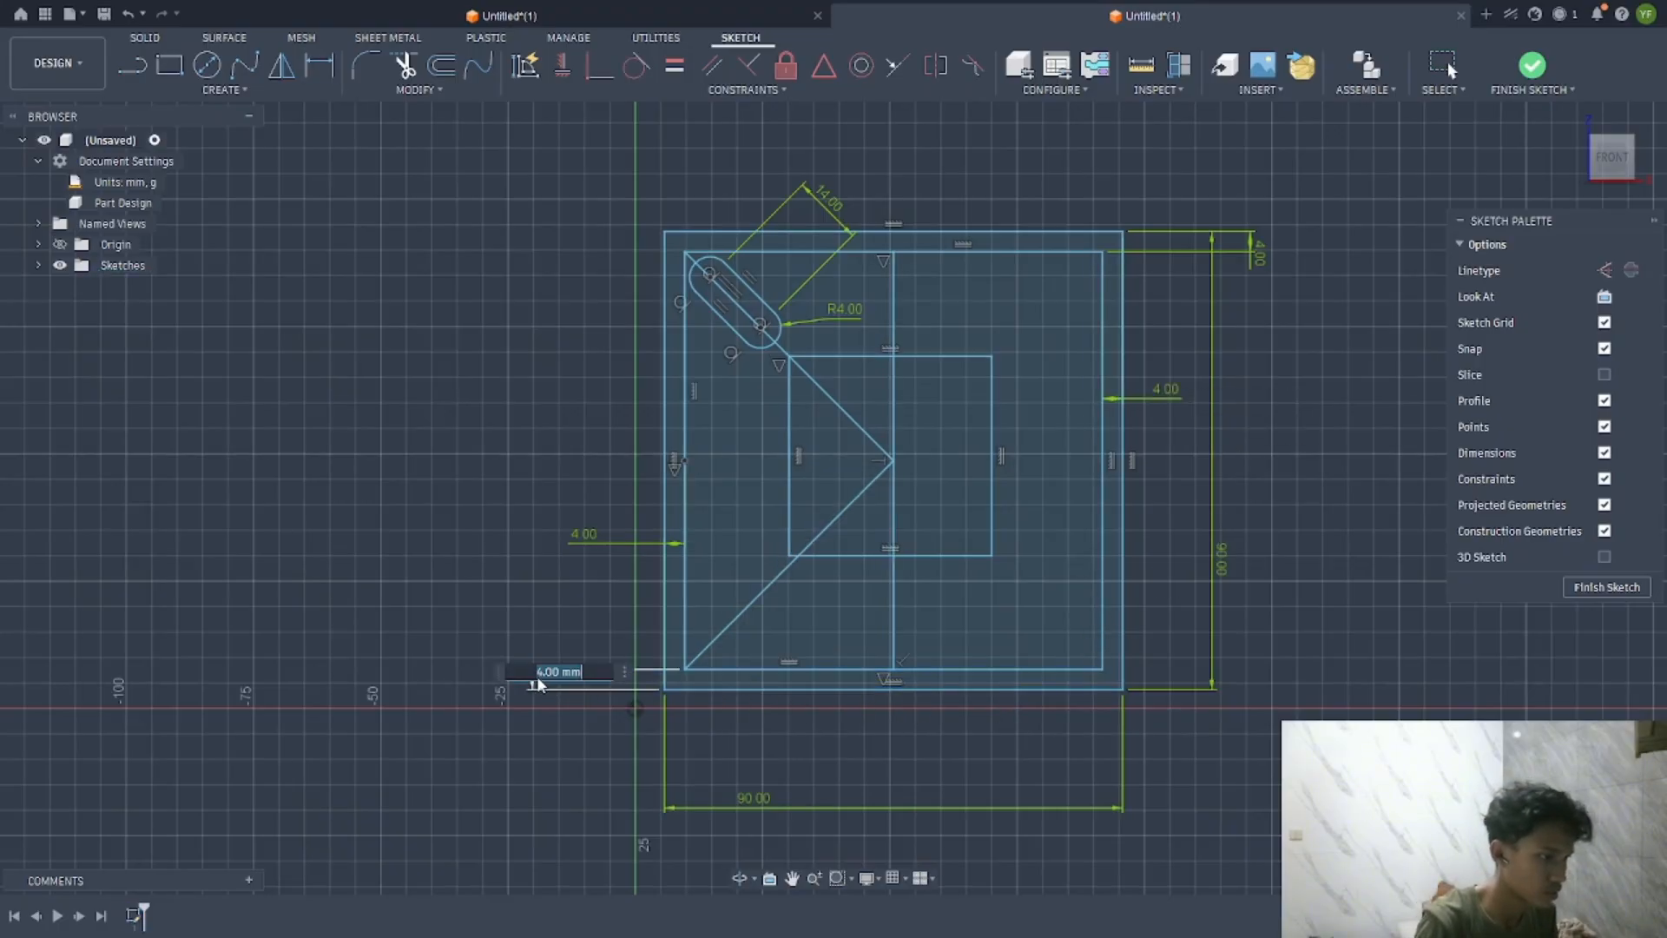
key("Return")
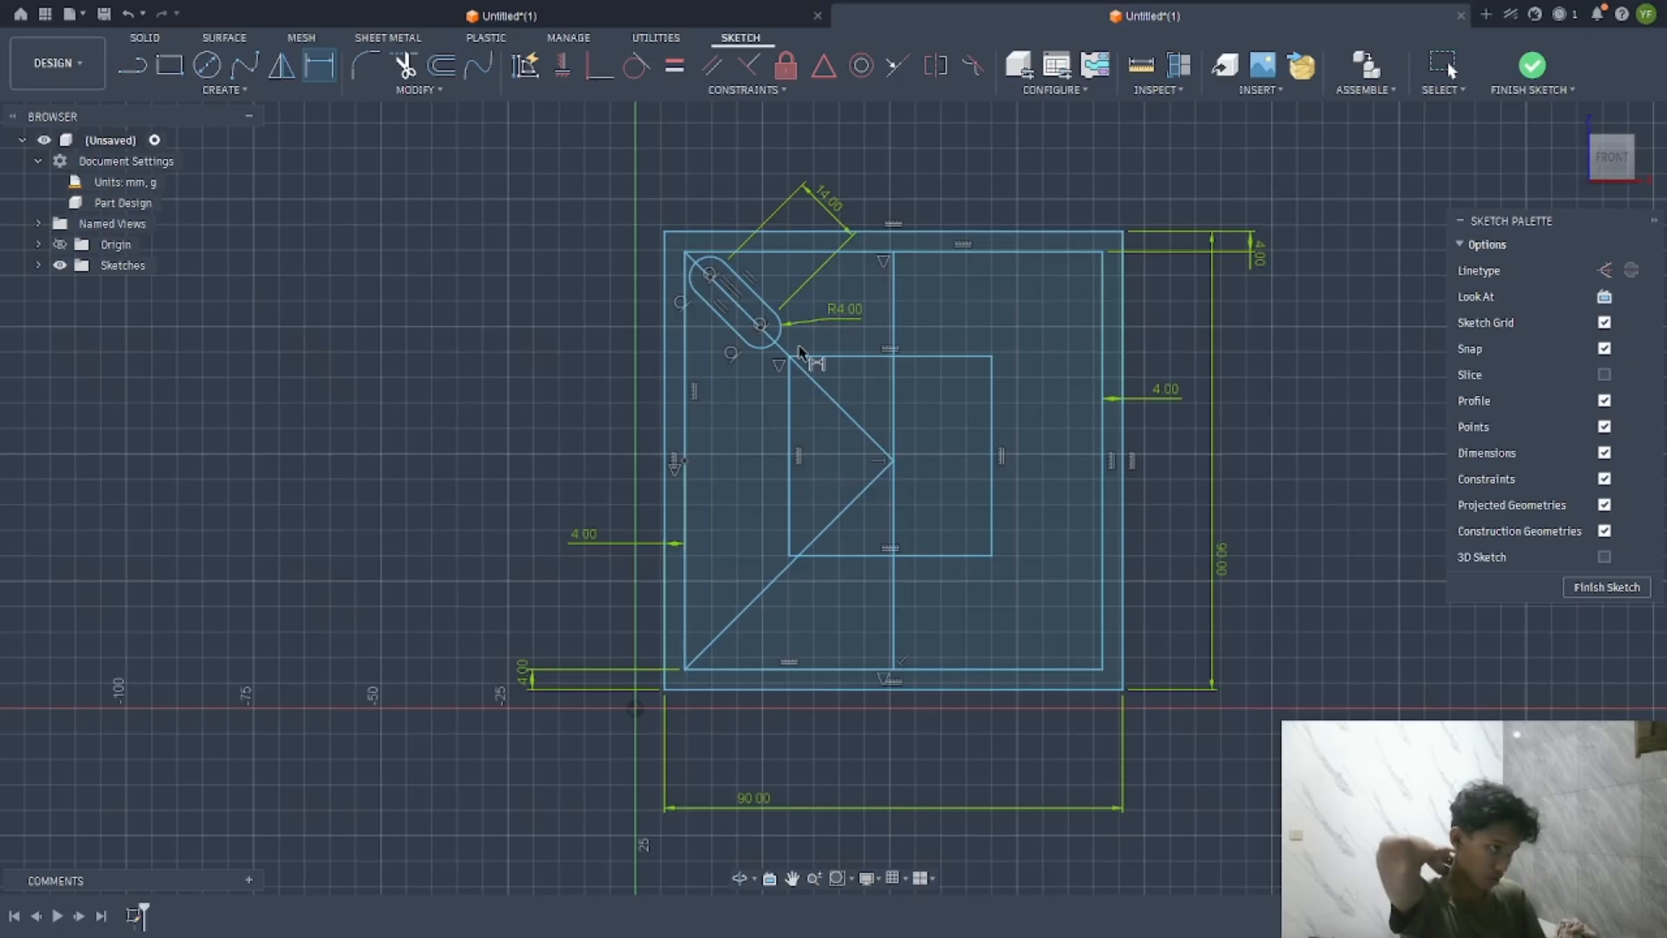
scroll(725, 308, "up", 3)
key("Escape")
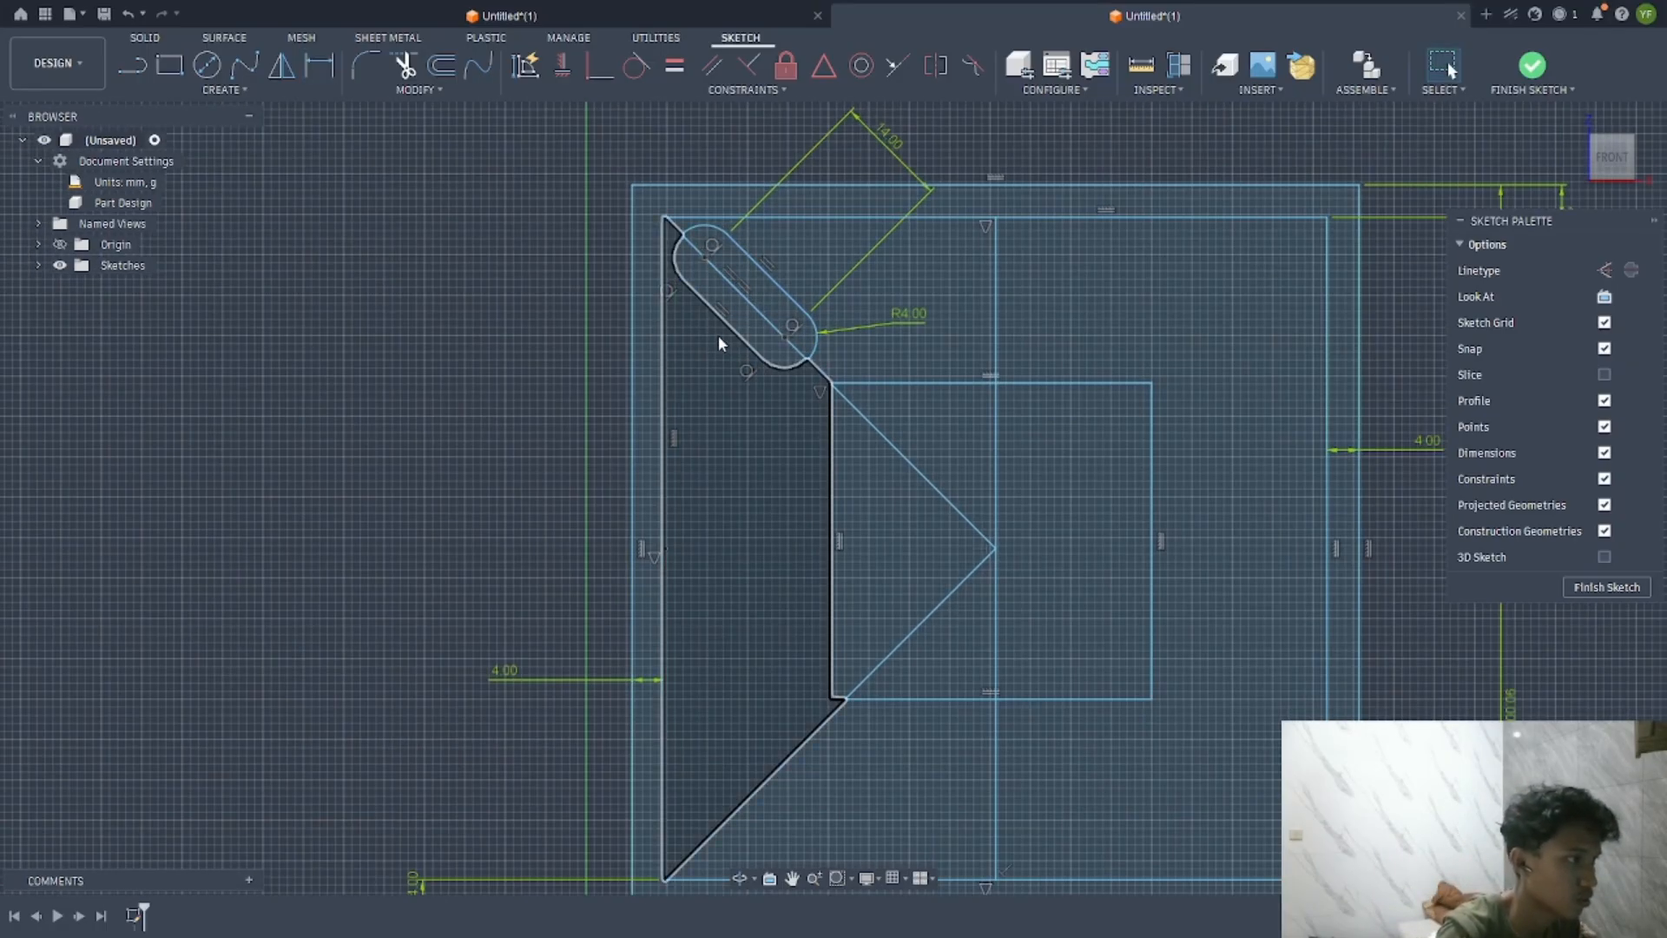
Delete the sides and end arcs of the slot on the upper diagonal line
left_click(727, 328)
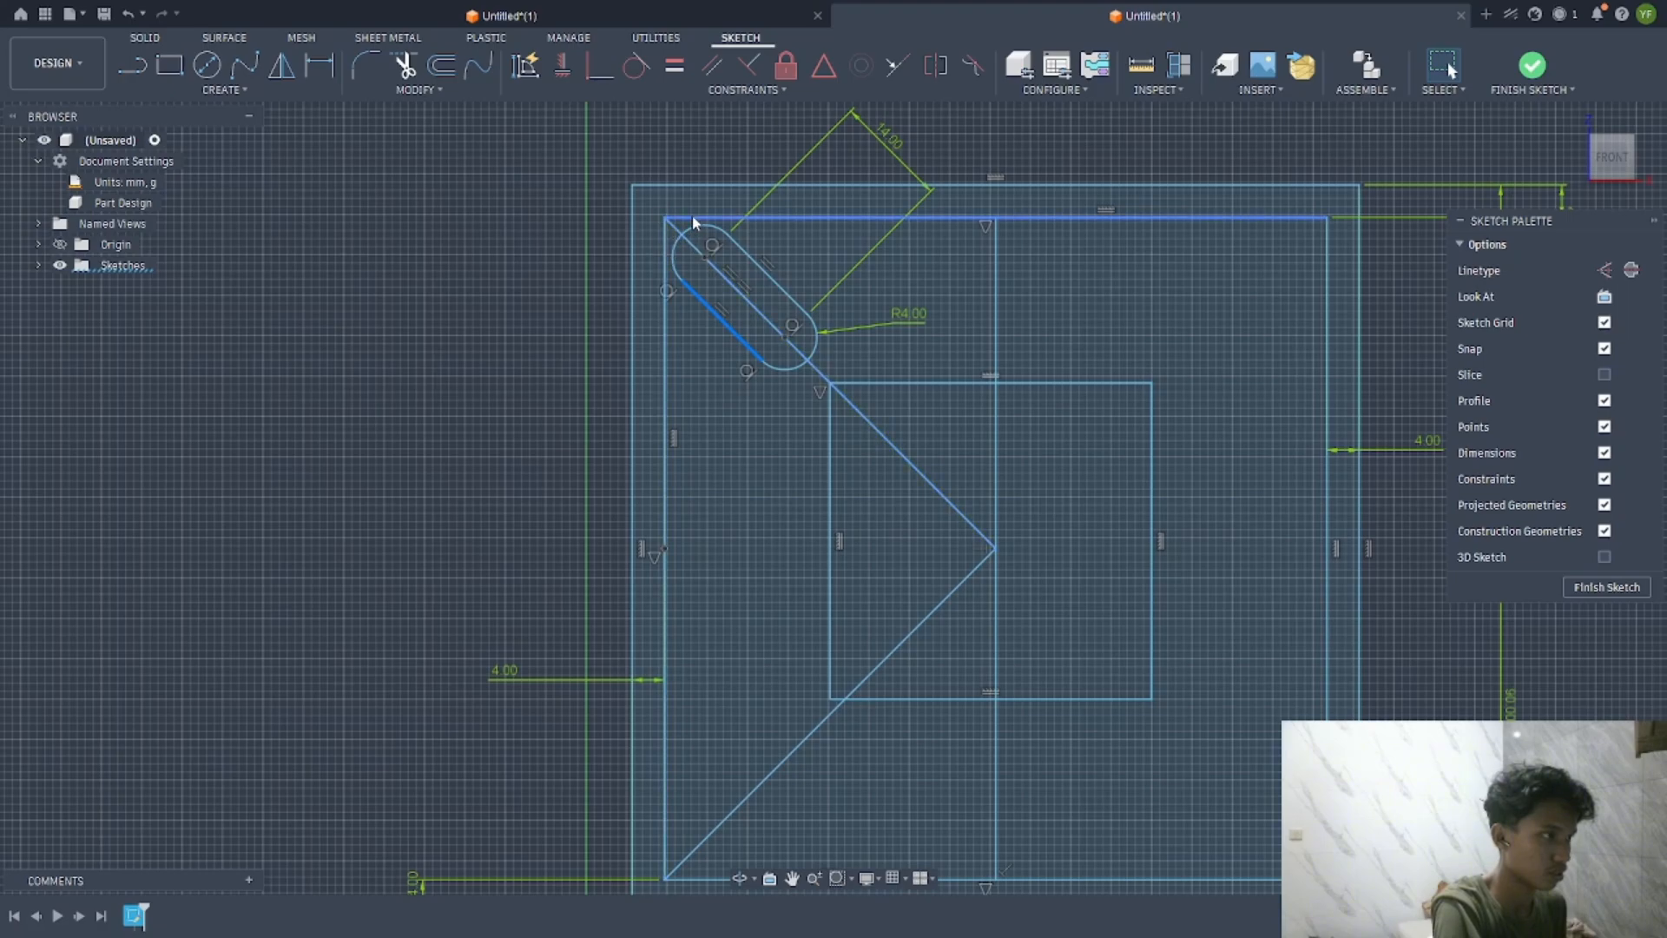
left_click(693, 233)
key("Delete")
left_click(744, 254)
key("Delete")
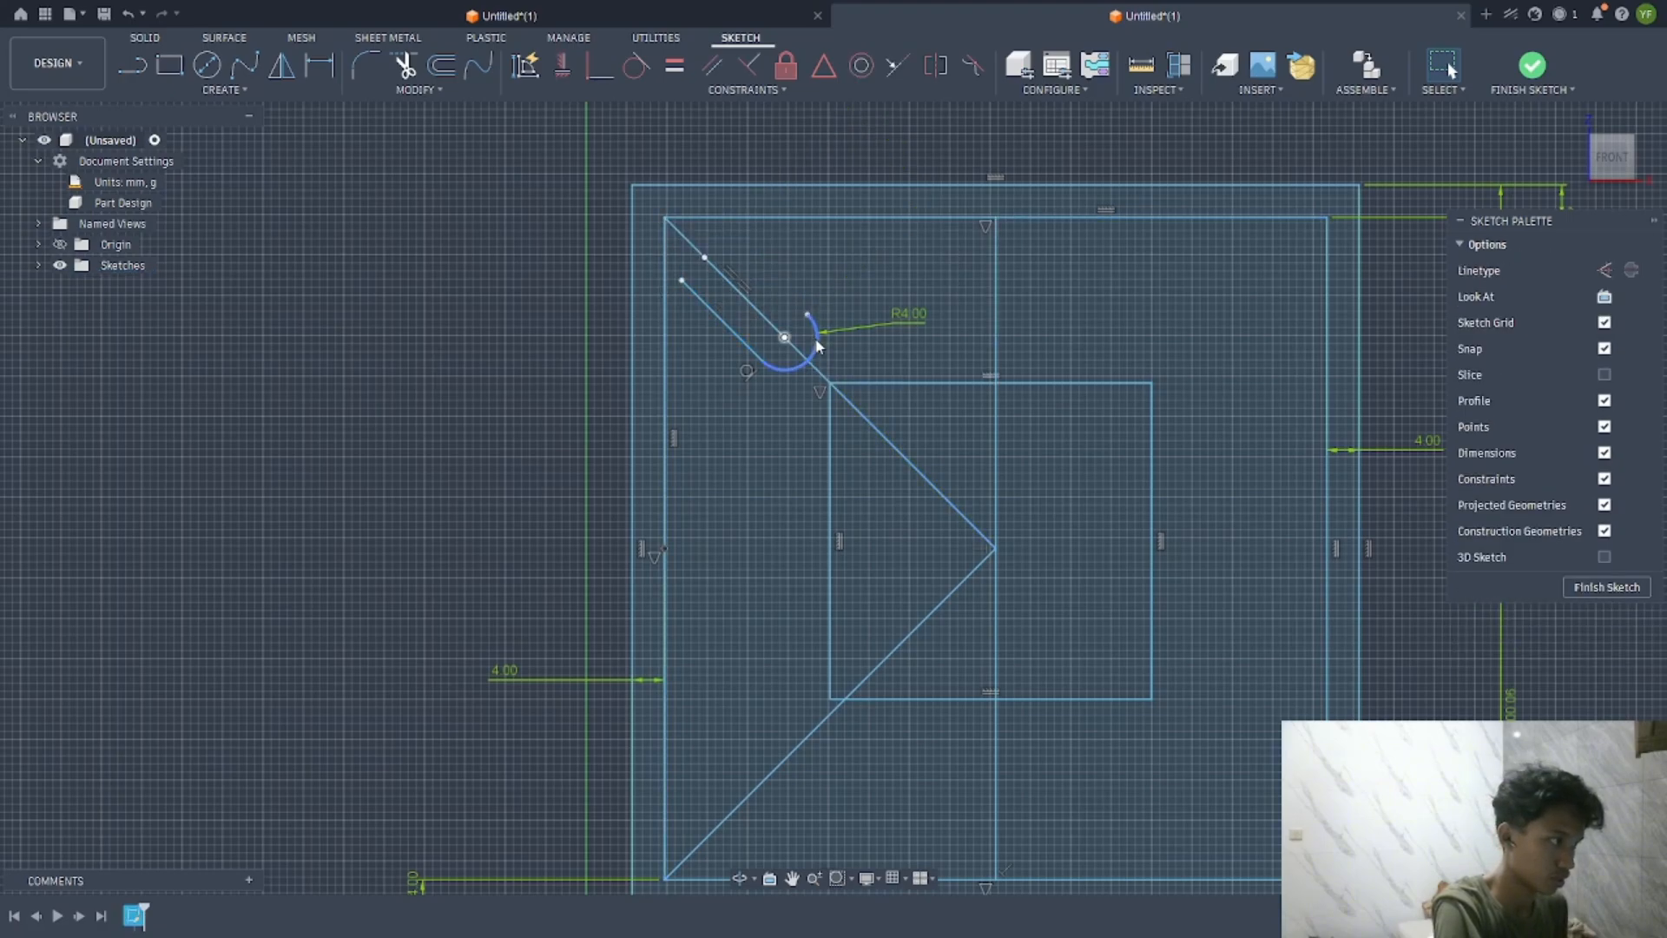
left_click(816, 342)
key("Delete")
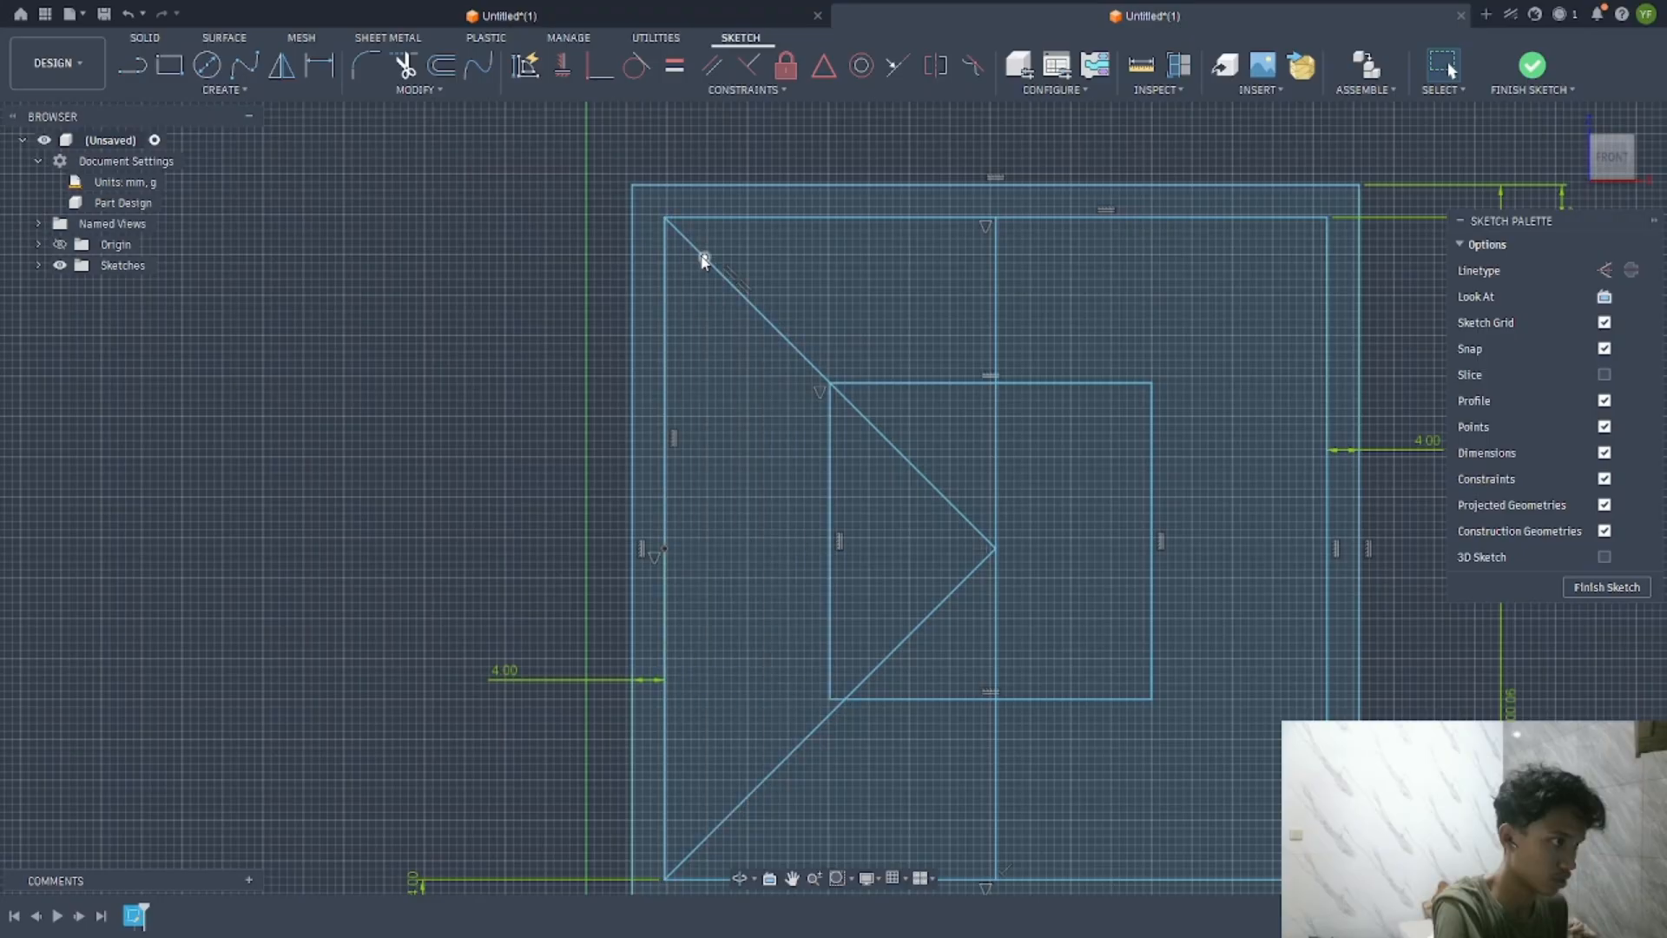
Sketch a center-to-center slot about 6 mm wide along the upper-left diagonal line, near the large inner square's corner
left_click(234, 91)
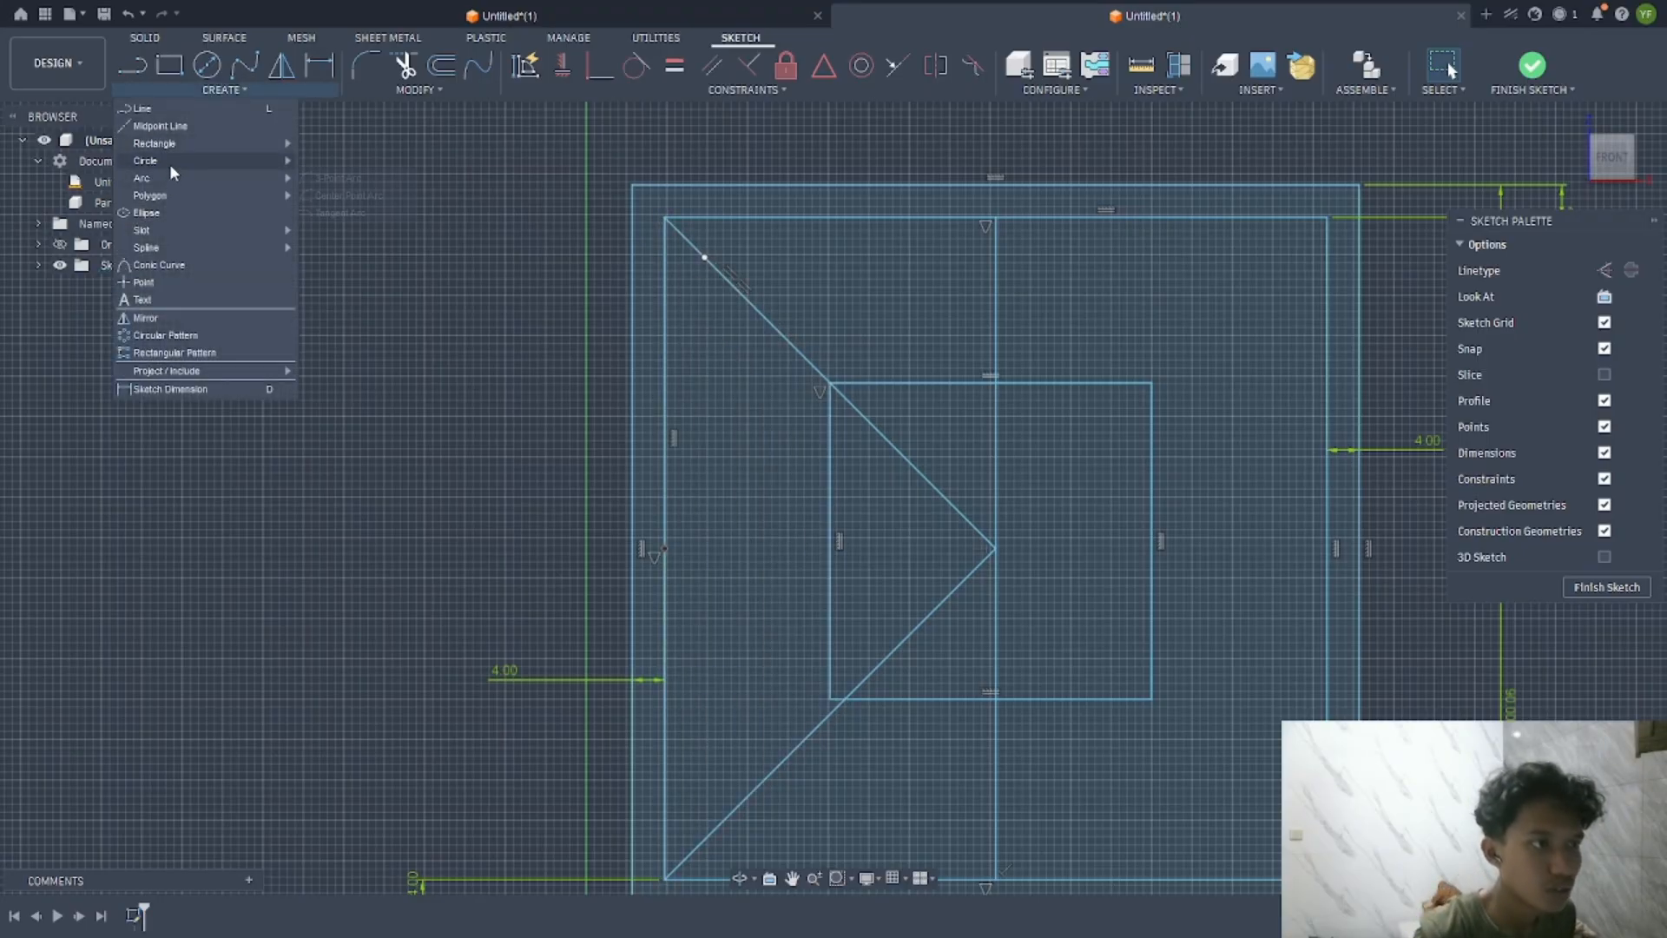
mouse_move(163, 235)
left_click(314, 230)
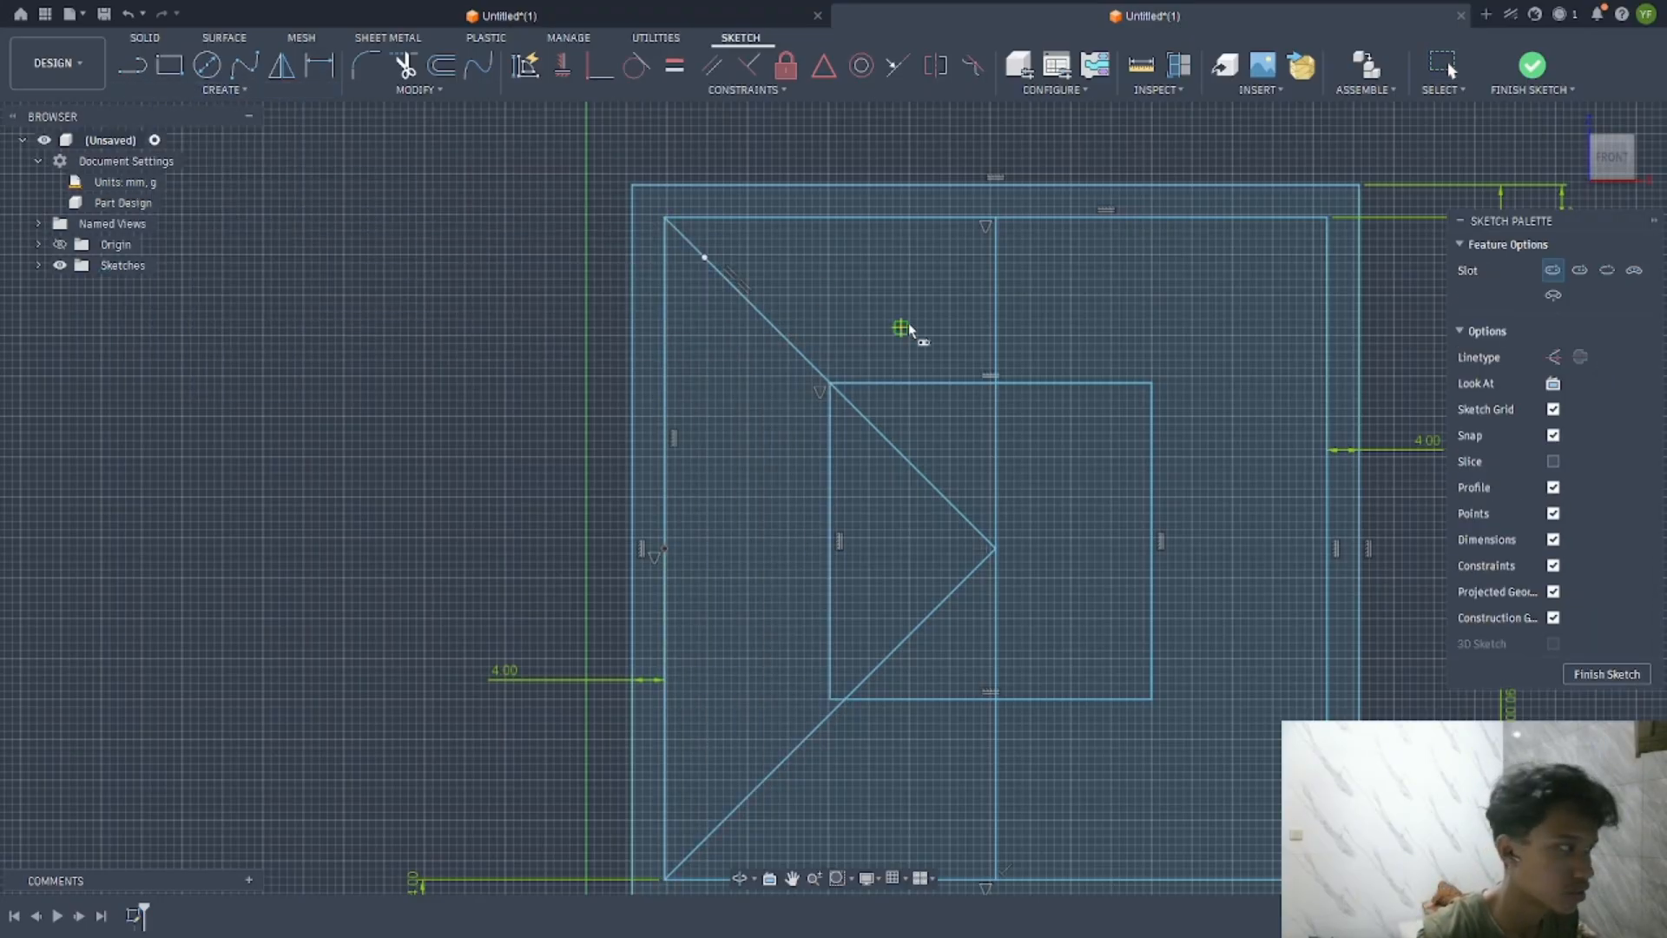
left_click(710, 264)
left_click(784, 337)
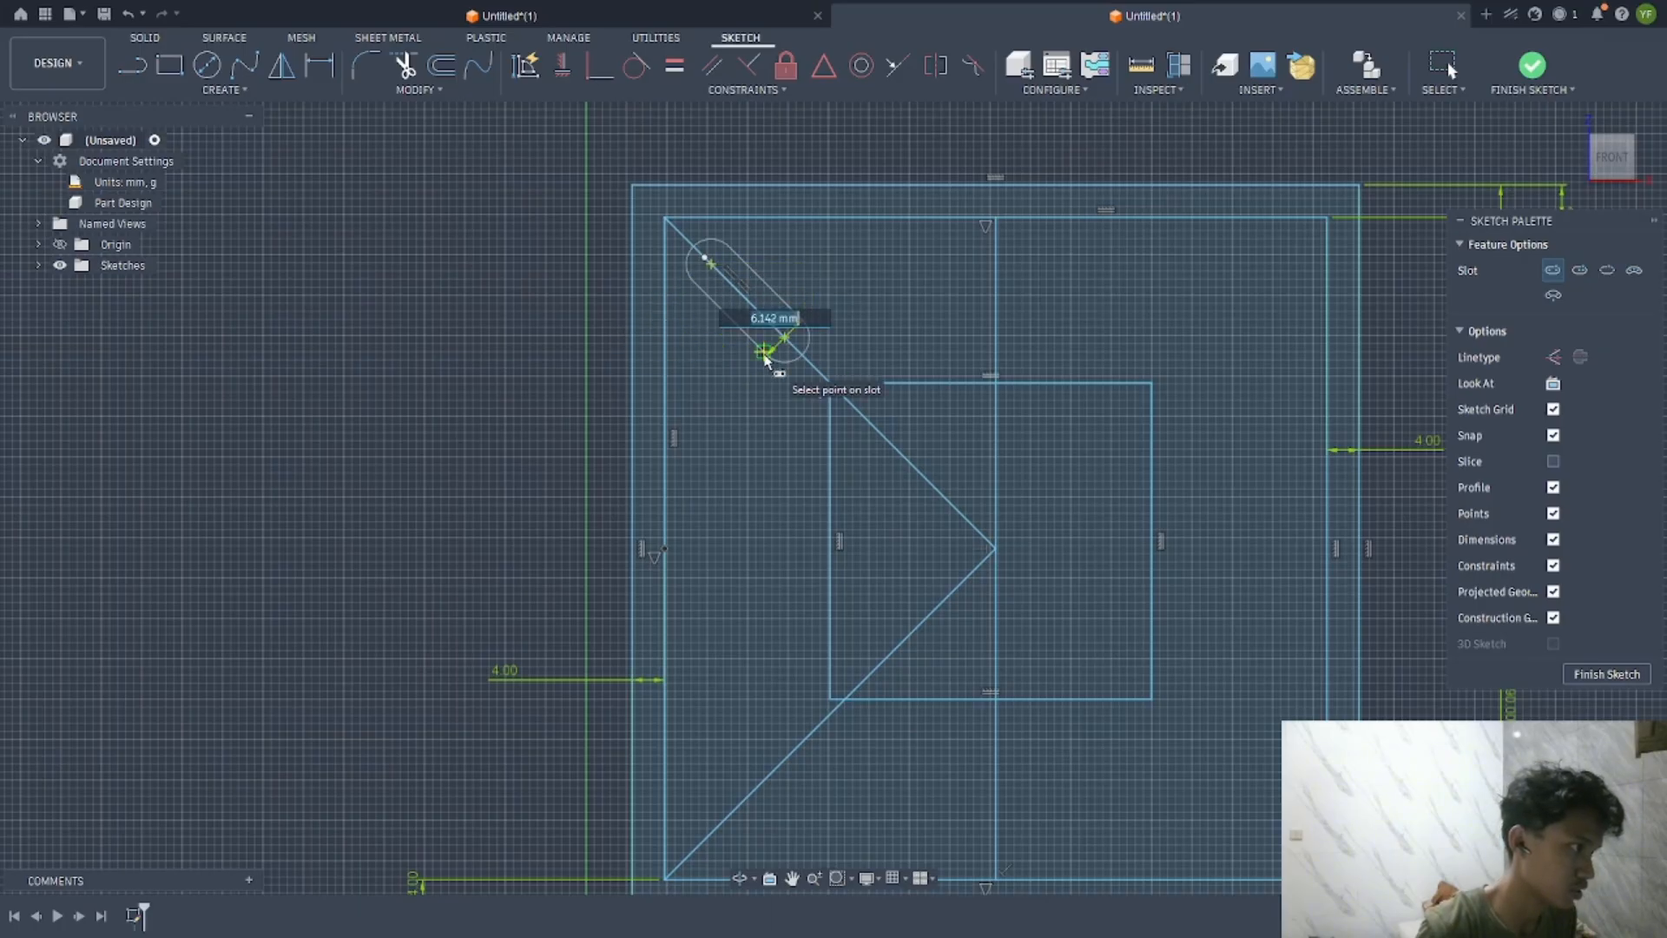
left_click(765, 354)
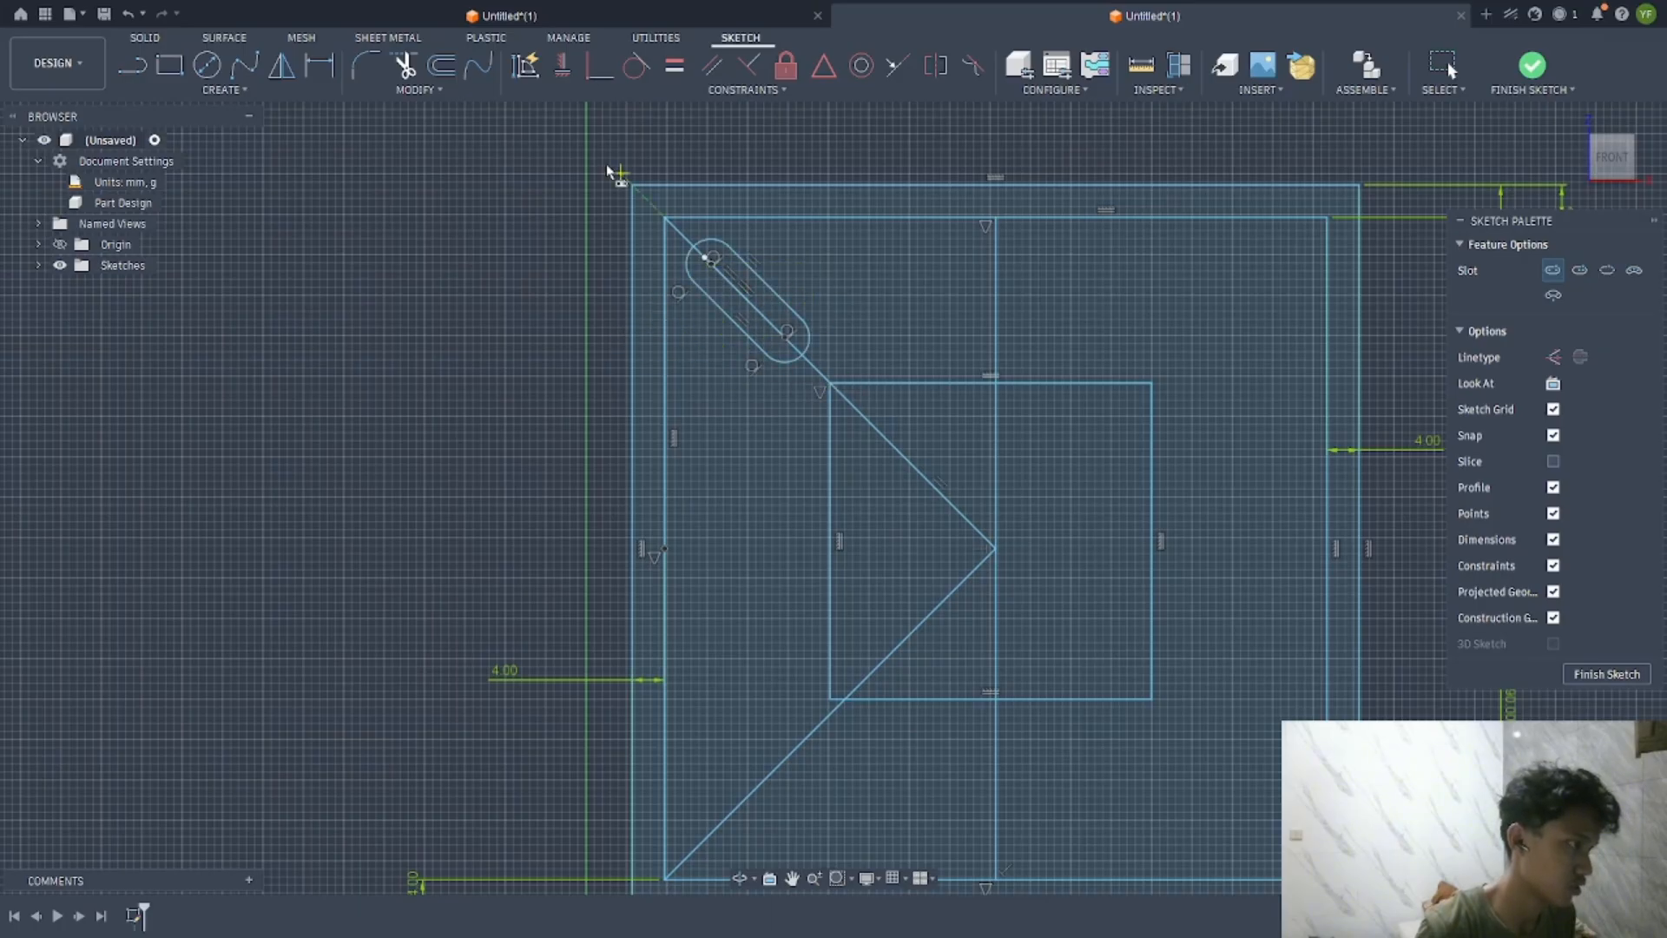
left_click(320, 65)
left_click(764, 282)
left_click(818, 263)
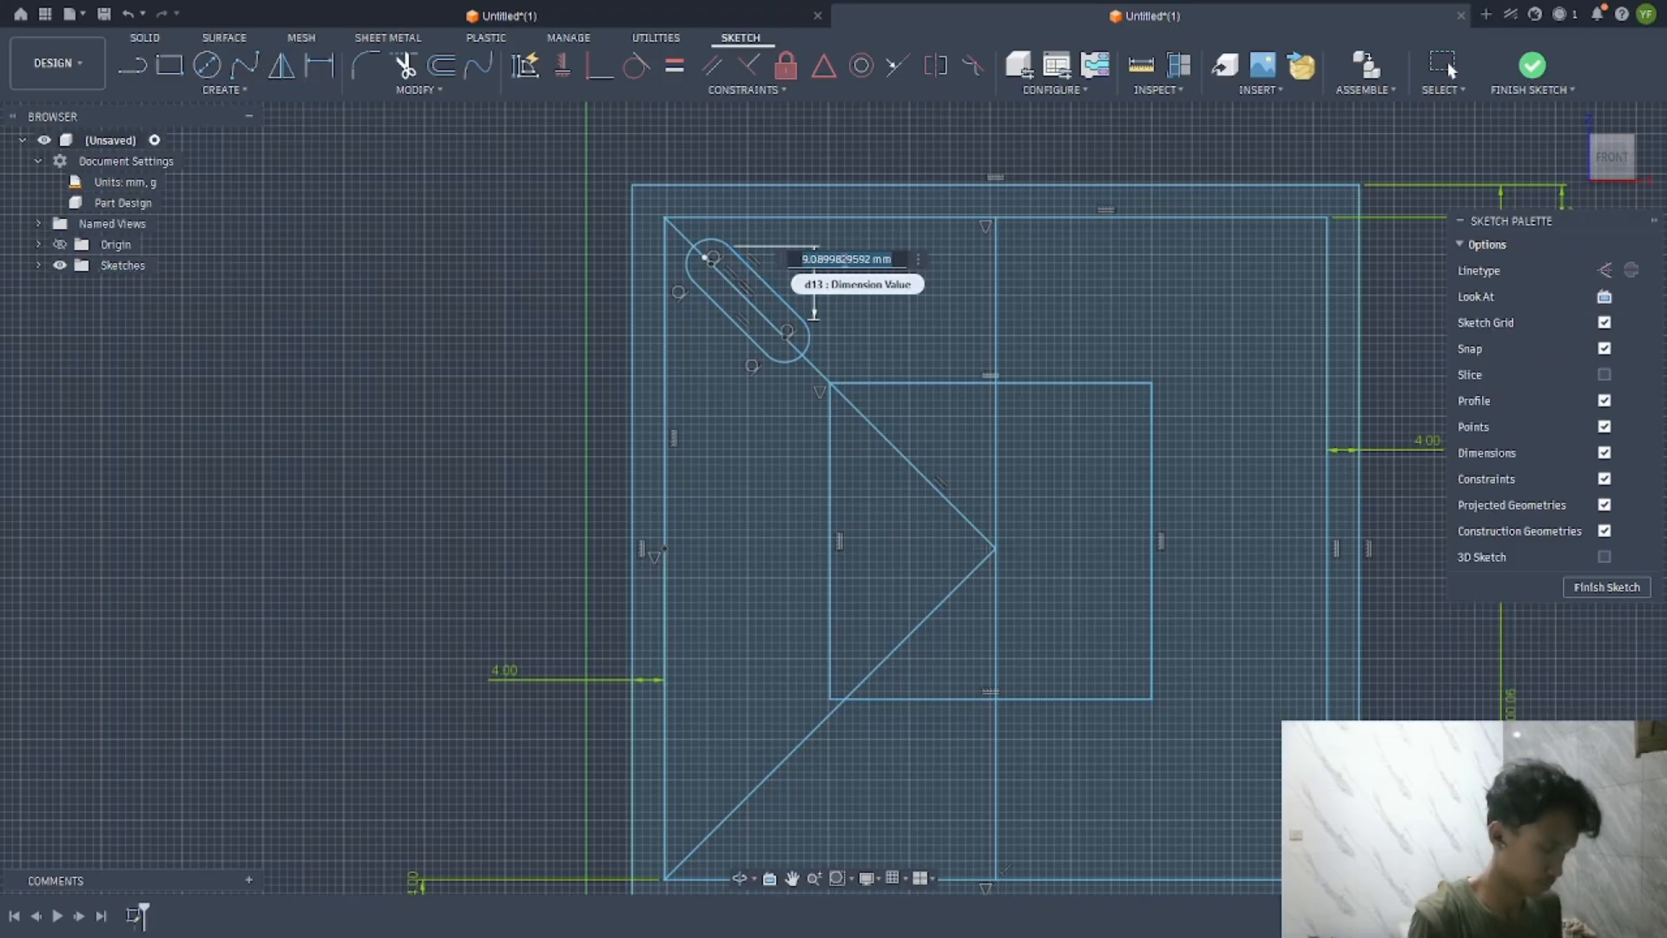
key("Return")
key("Escape")
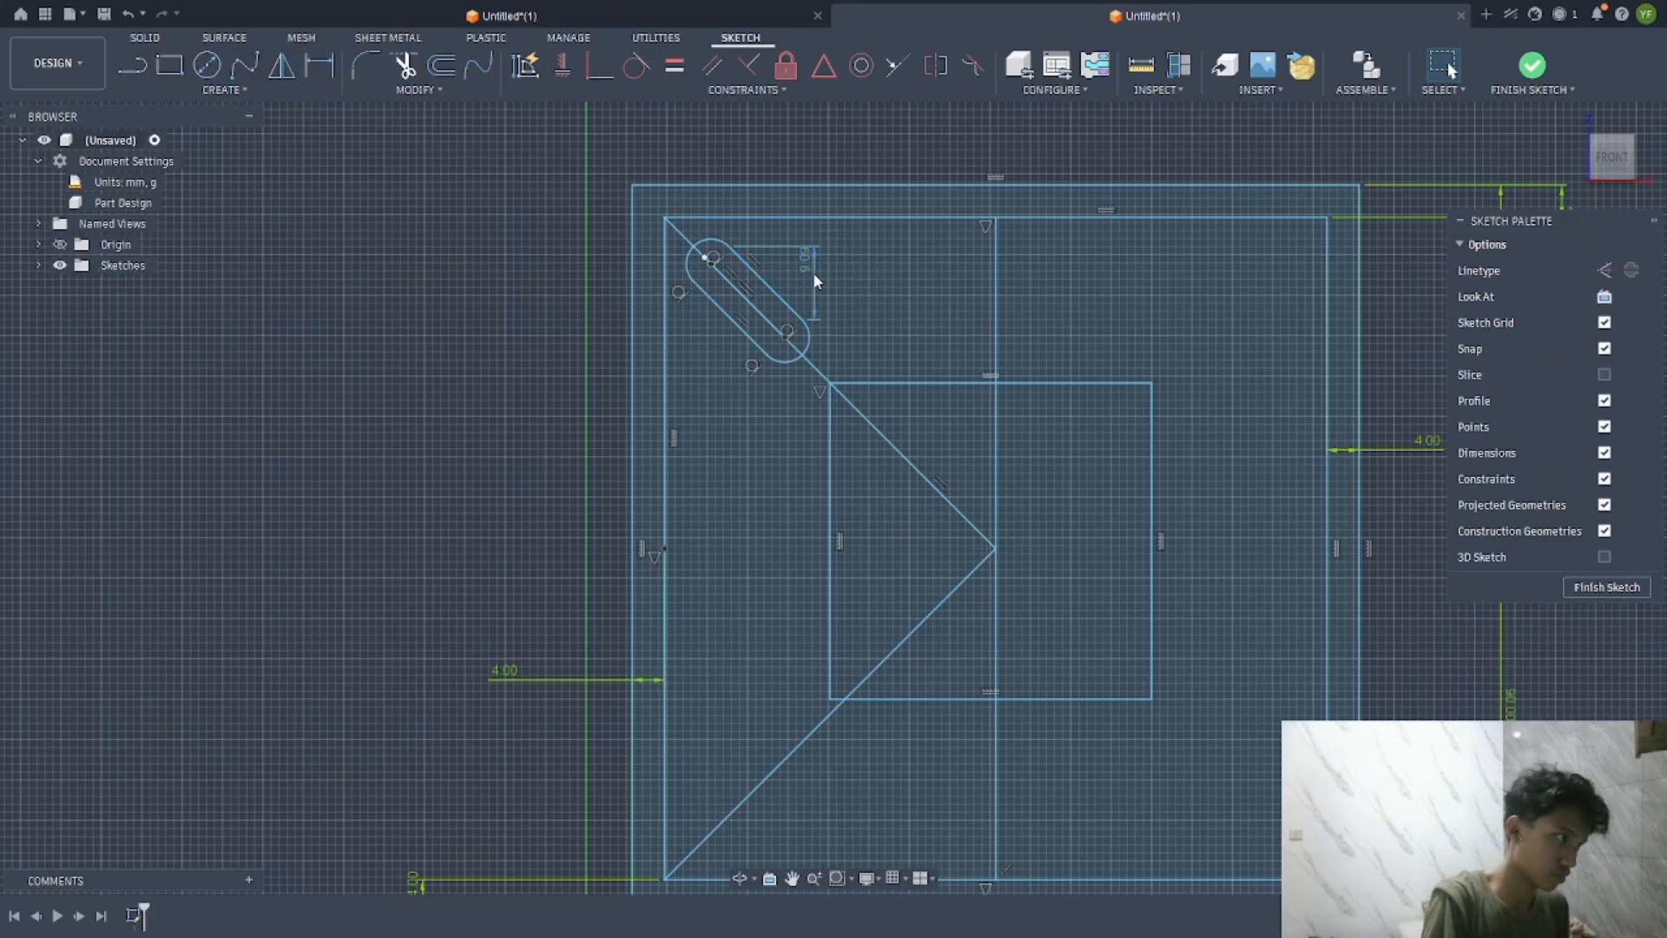
Dimension the slot's straight side at 12 mm, aligned with the diagonal
left_click(310, 67)
left_click(747, 269)
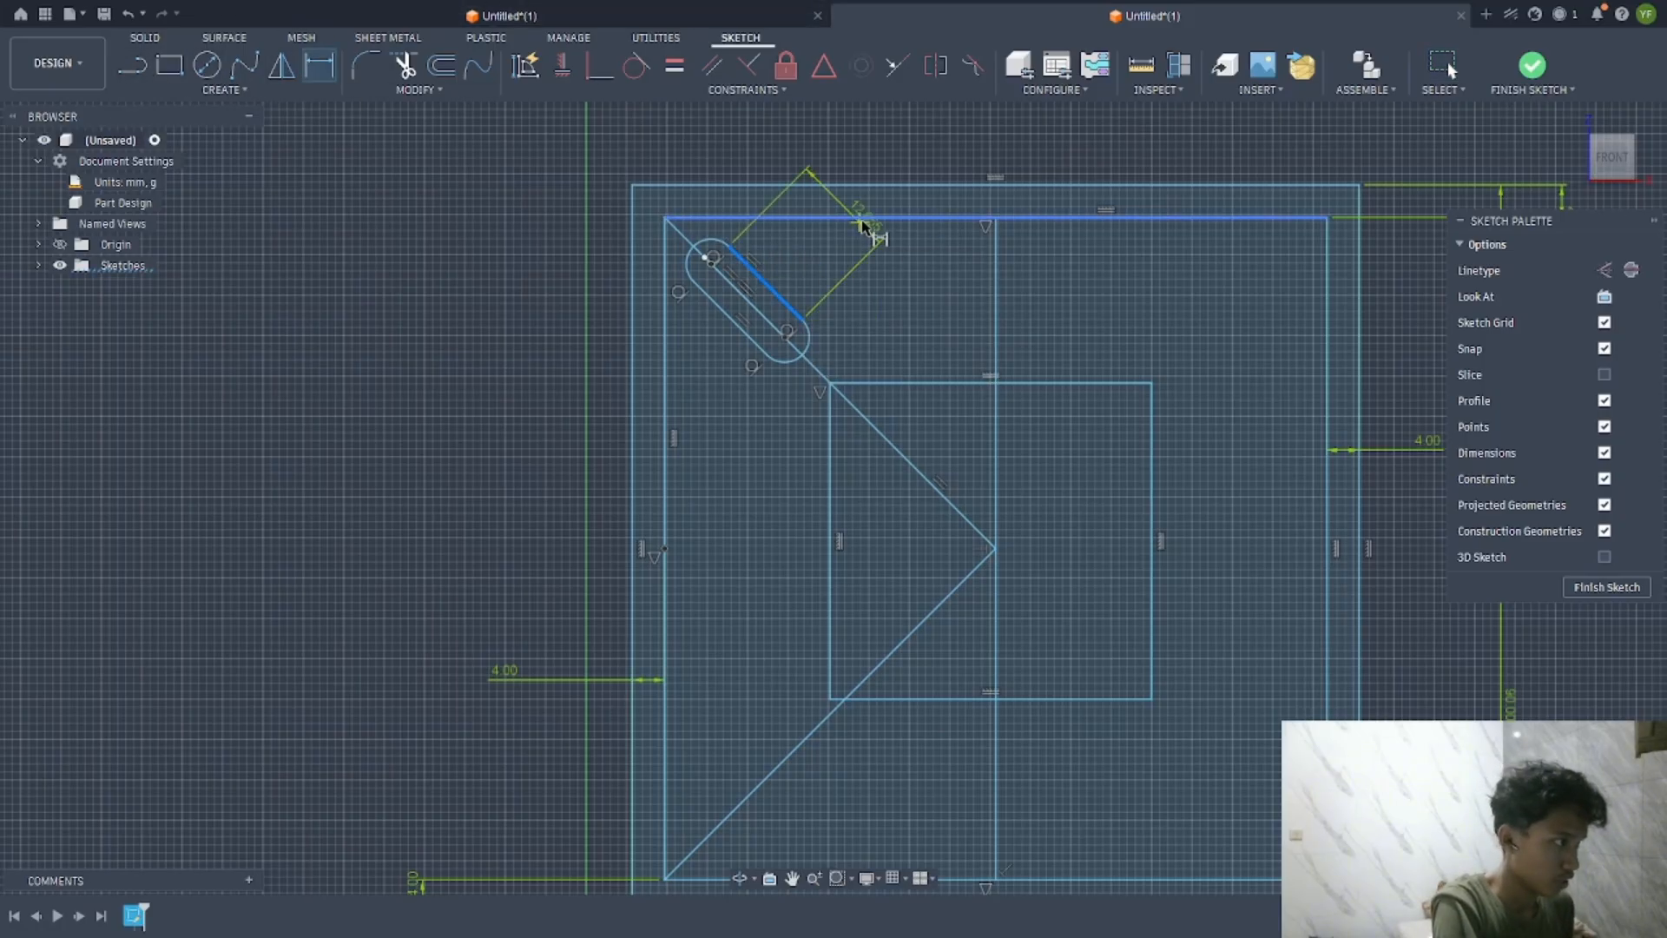
left_click(884, 161)
type("12")
key("Return")
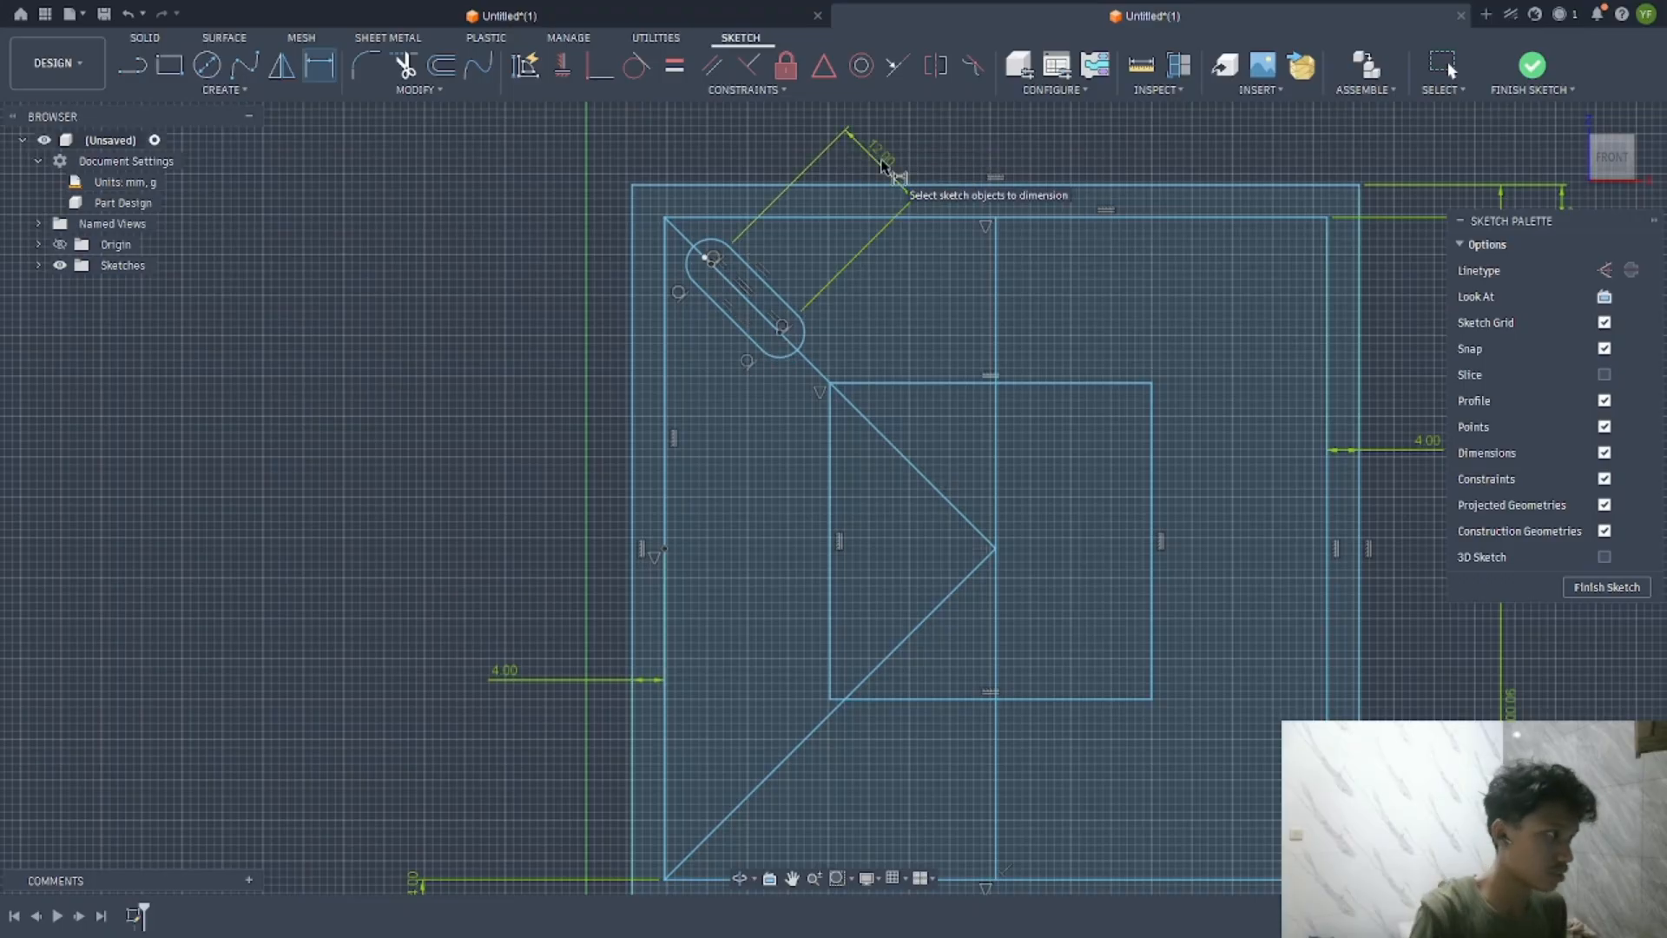
Dimension the slot's upper end arc with a 4 mm radius
left_click(711, 243)
left_click(711, 128)
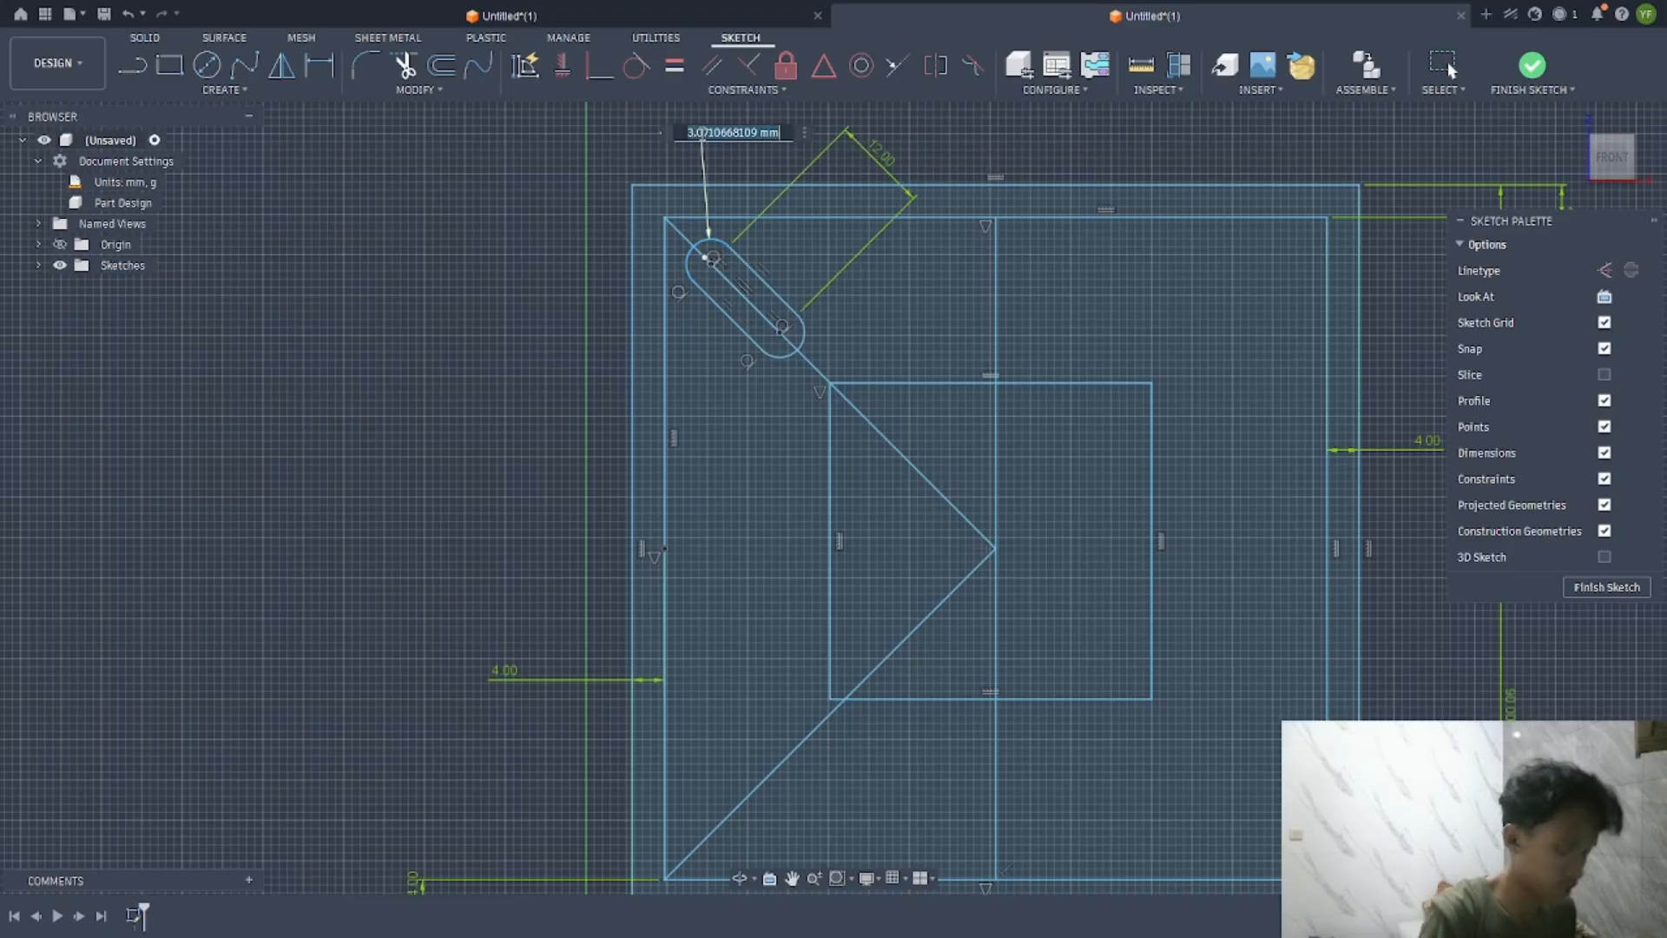
type("4")
key("Return")
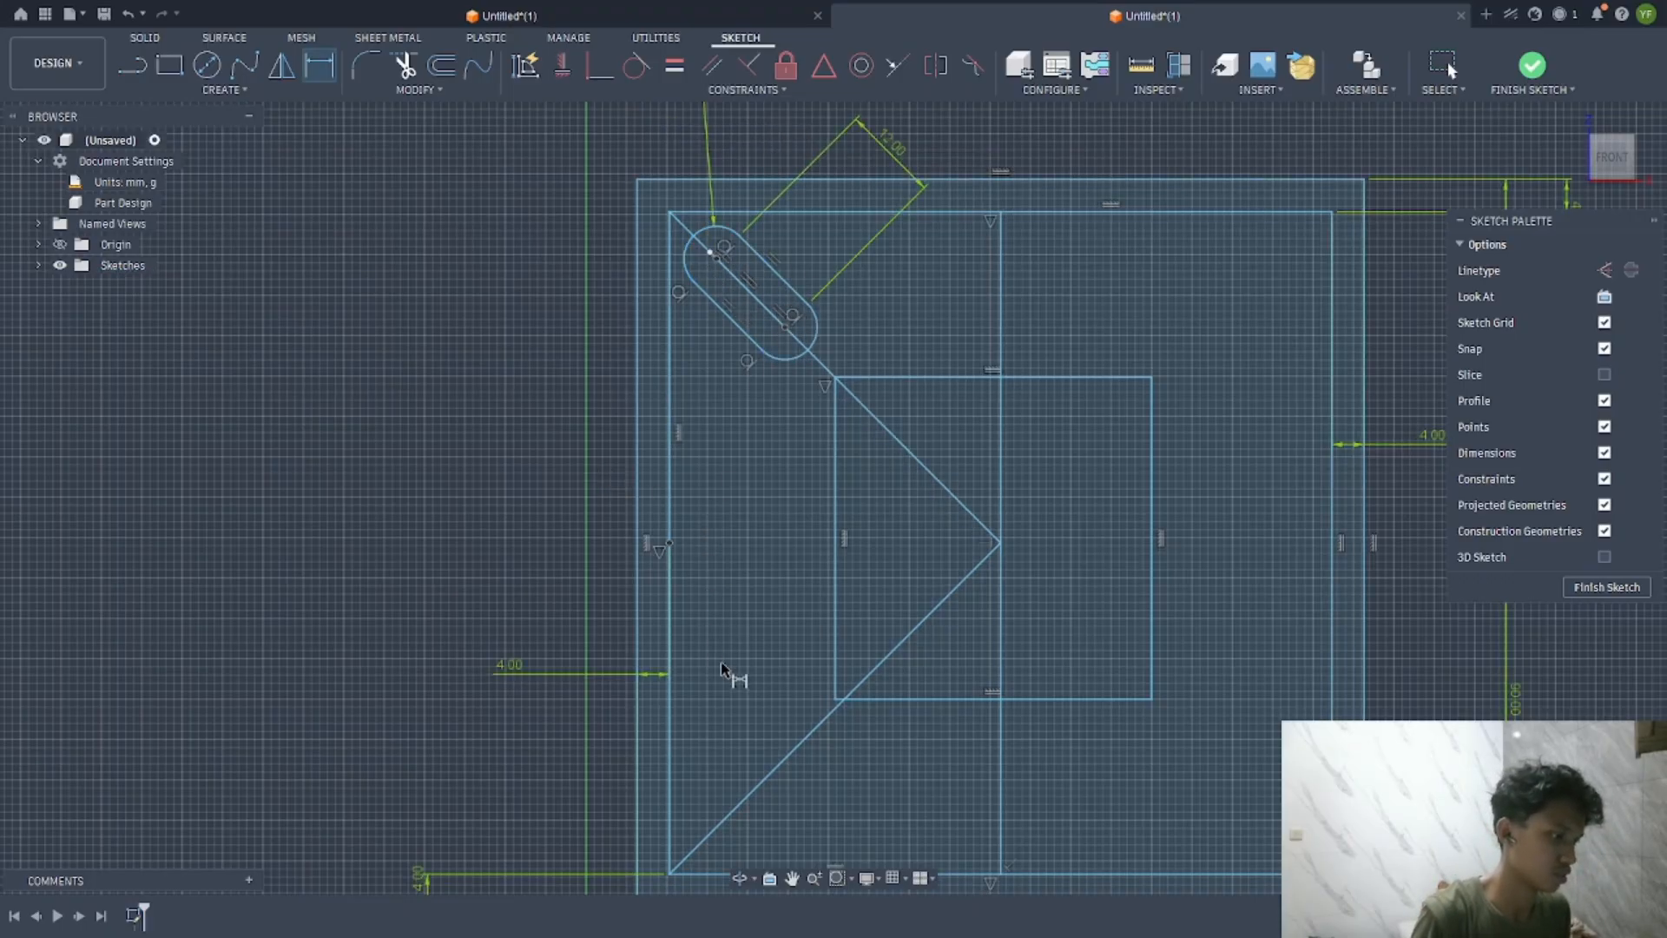
scroll(1135, 632, "down", 4)
scroll(953, 673, "up", 3)
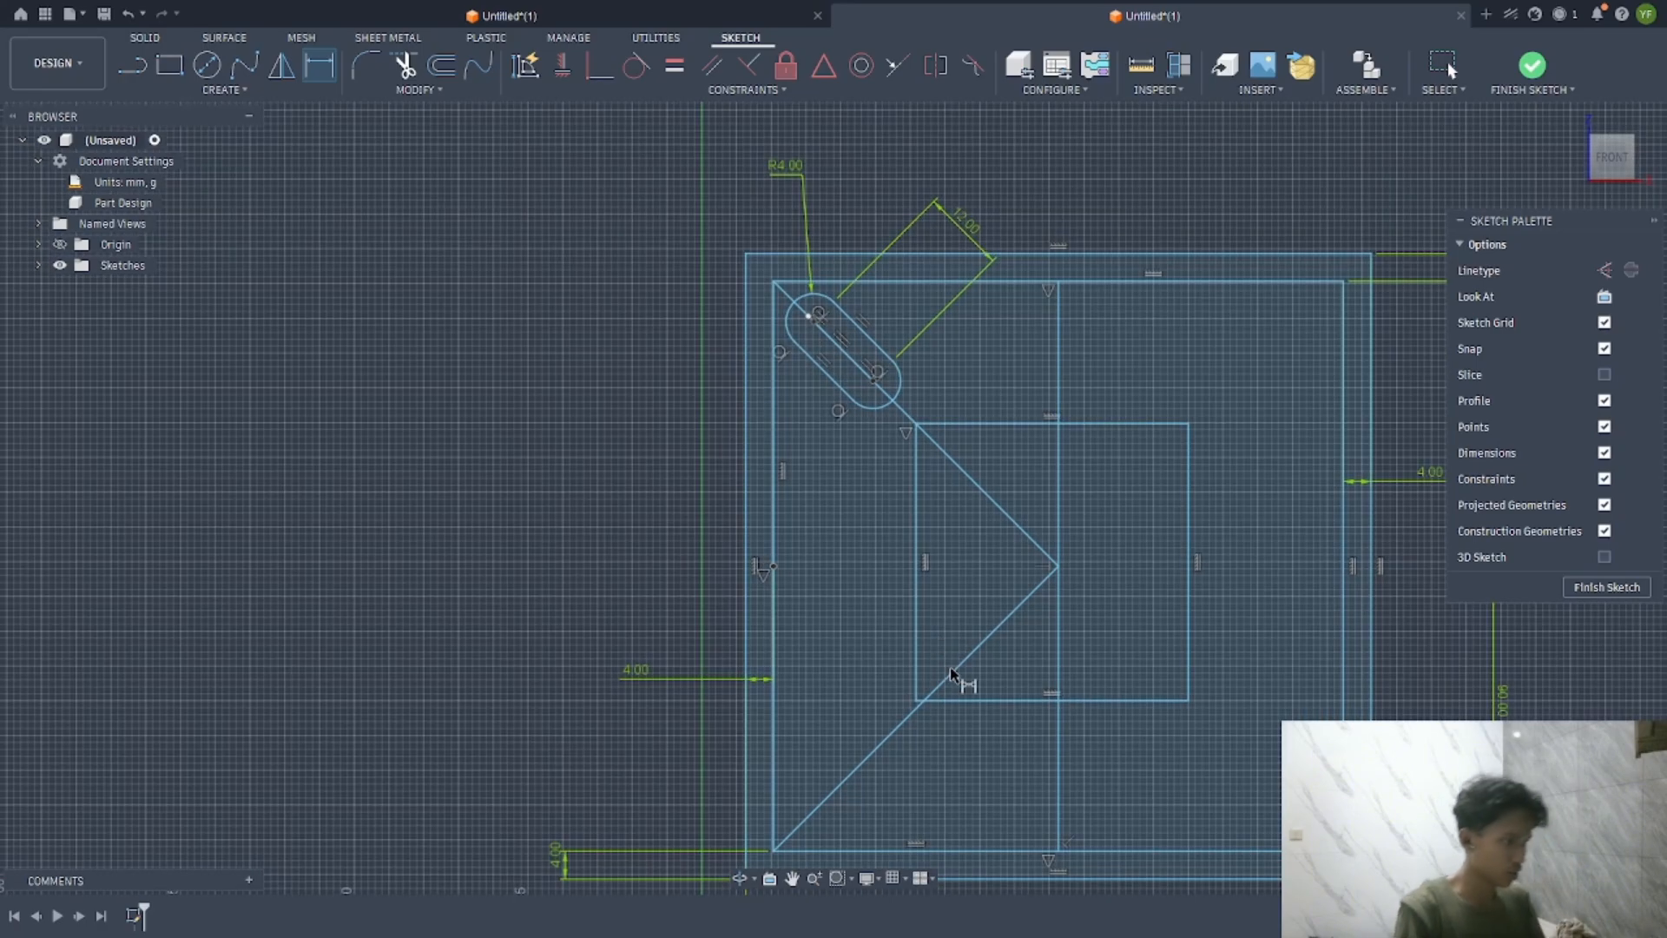
key("Escape")
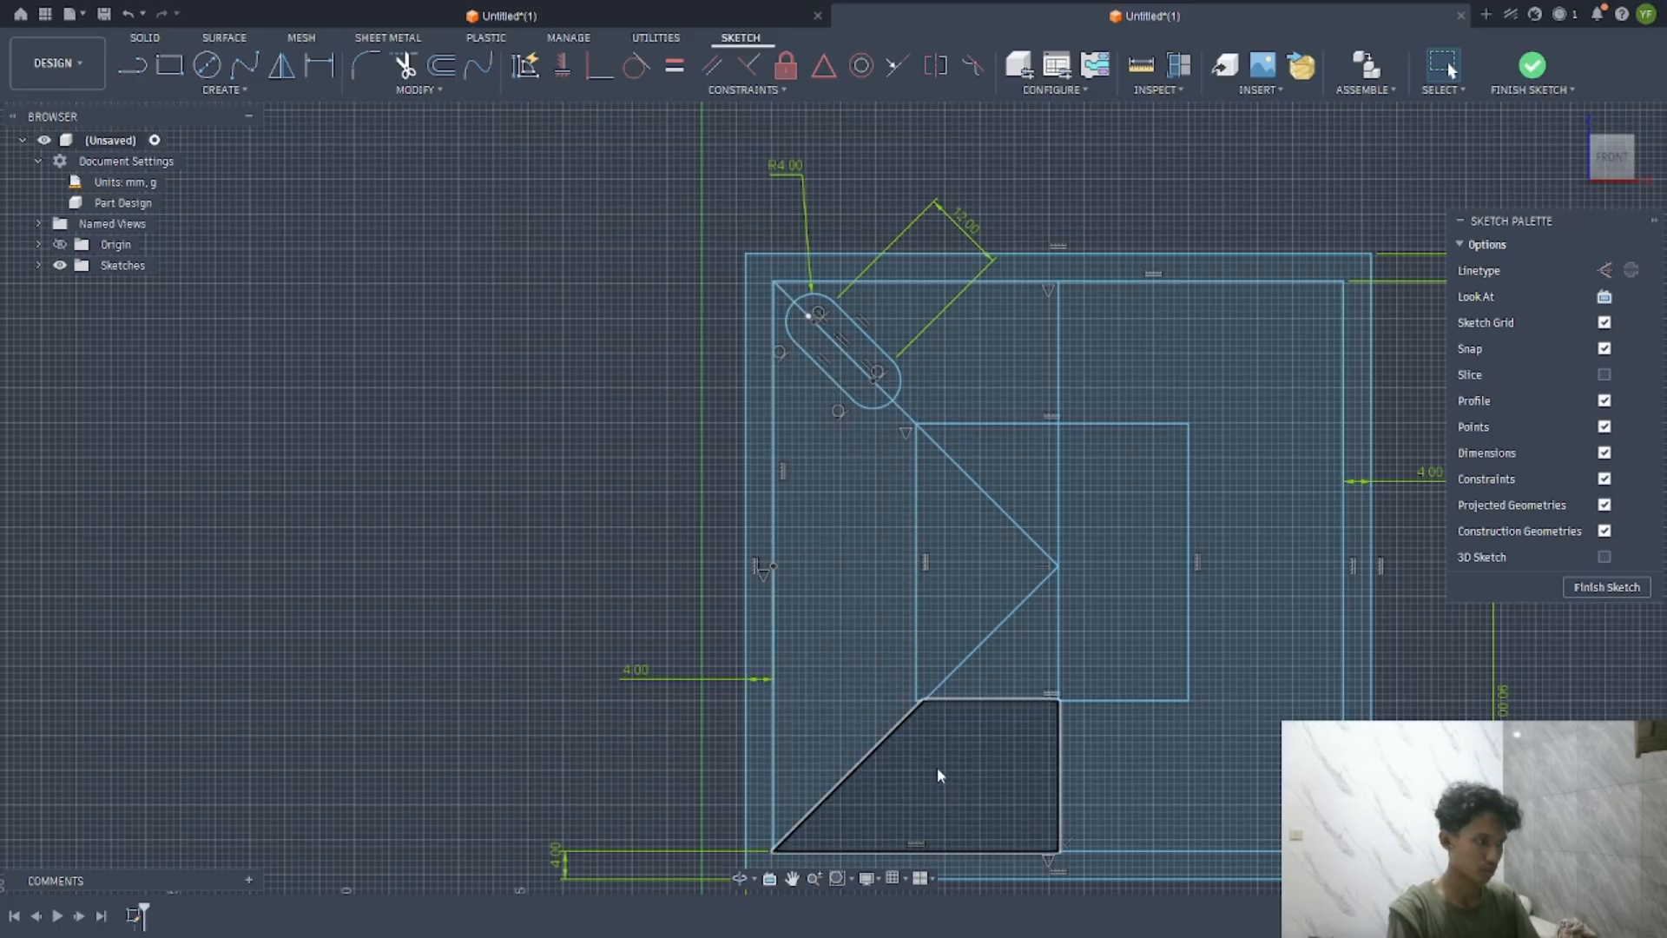
Mirror the slot outline and both diagonal lines about the vertical center line
left_click(867, 734)
left_click(450, 621)
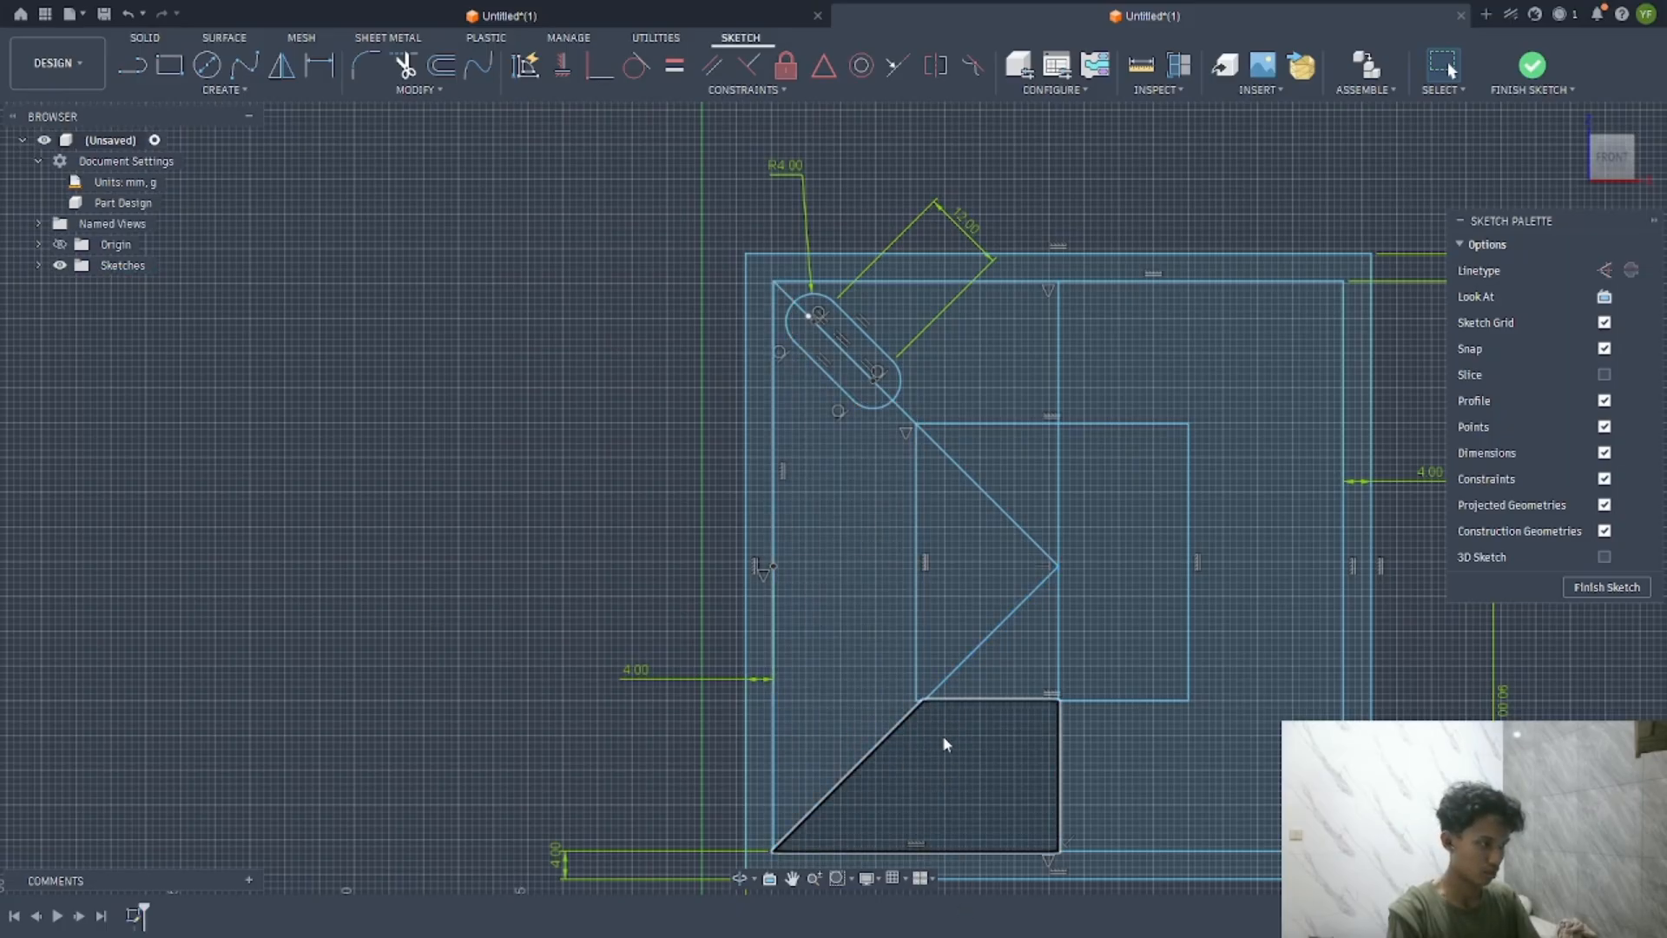
left_click(882, 741)
left_click(906, 416, "shift")
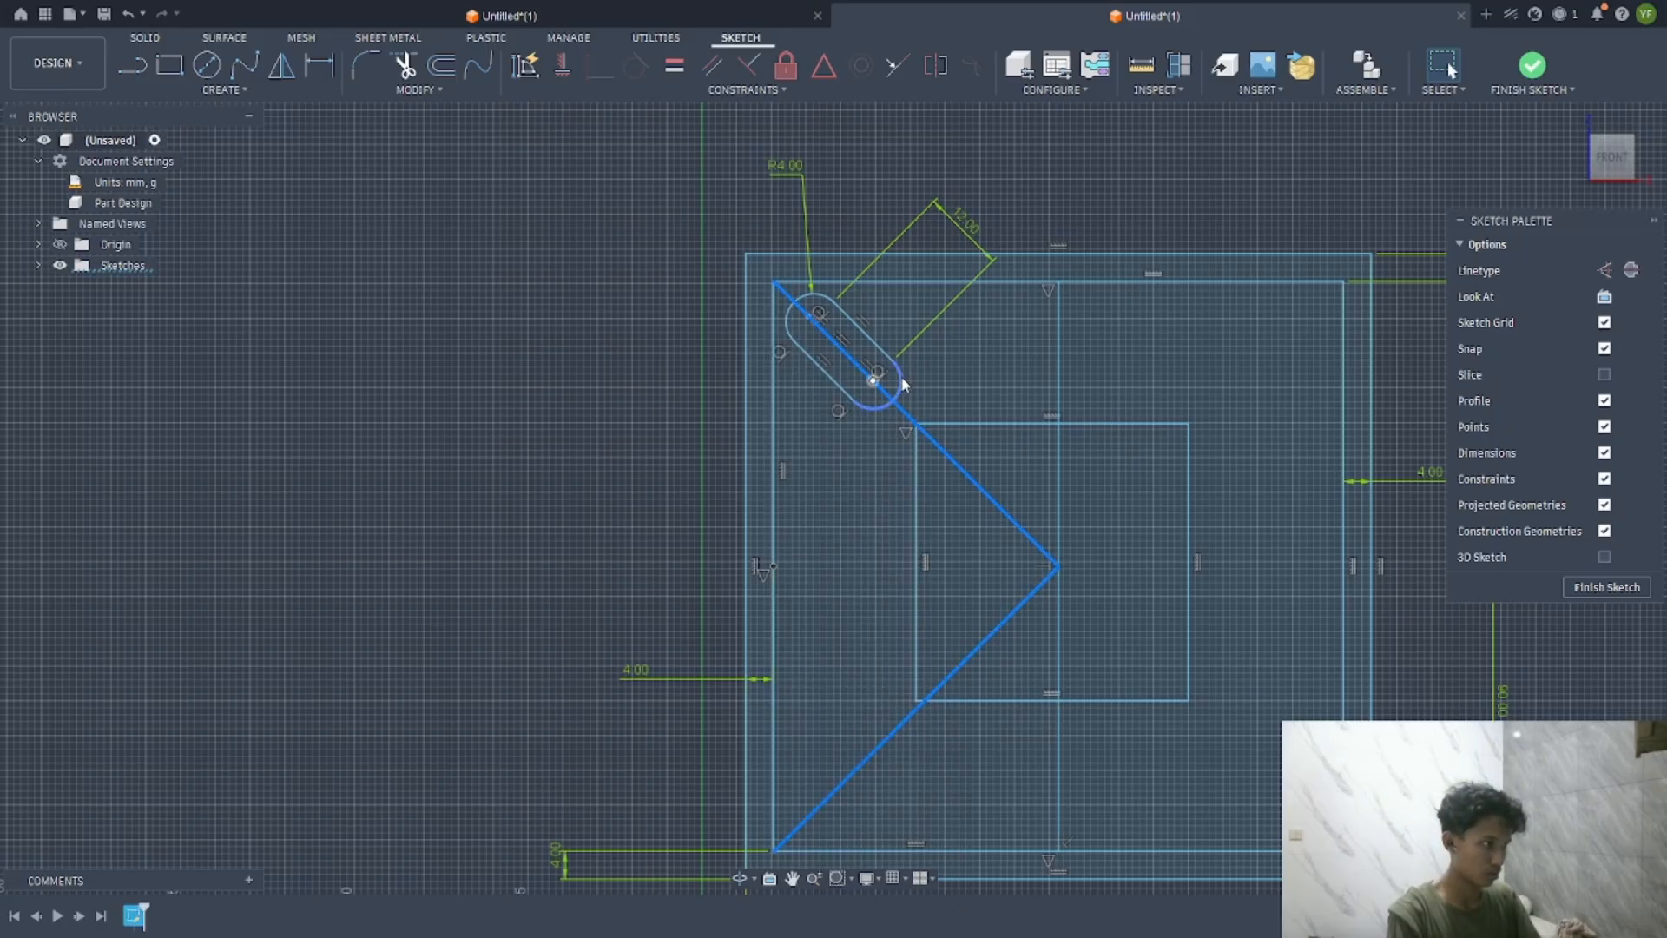
left_click(901, 380, "shift")
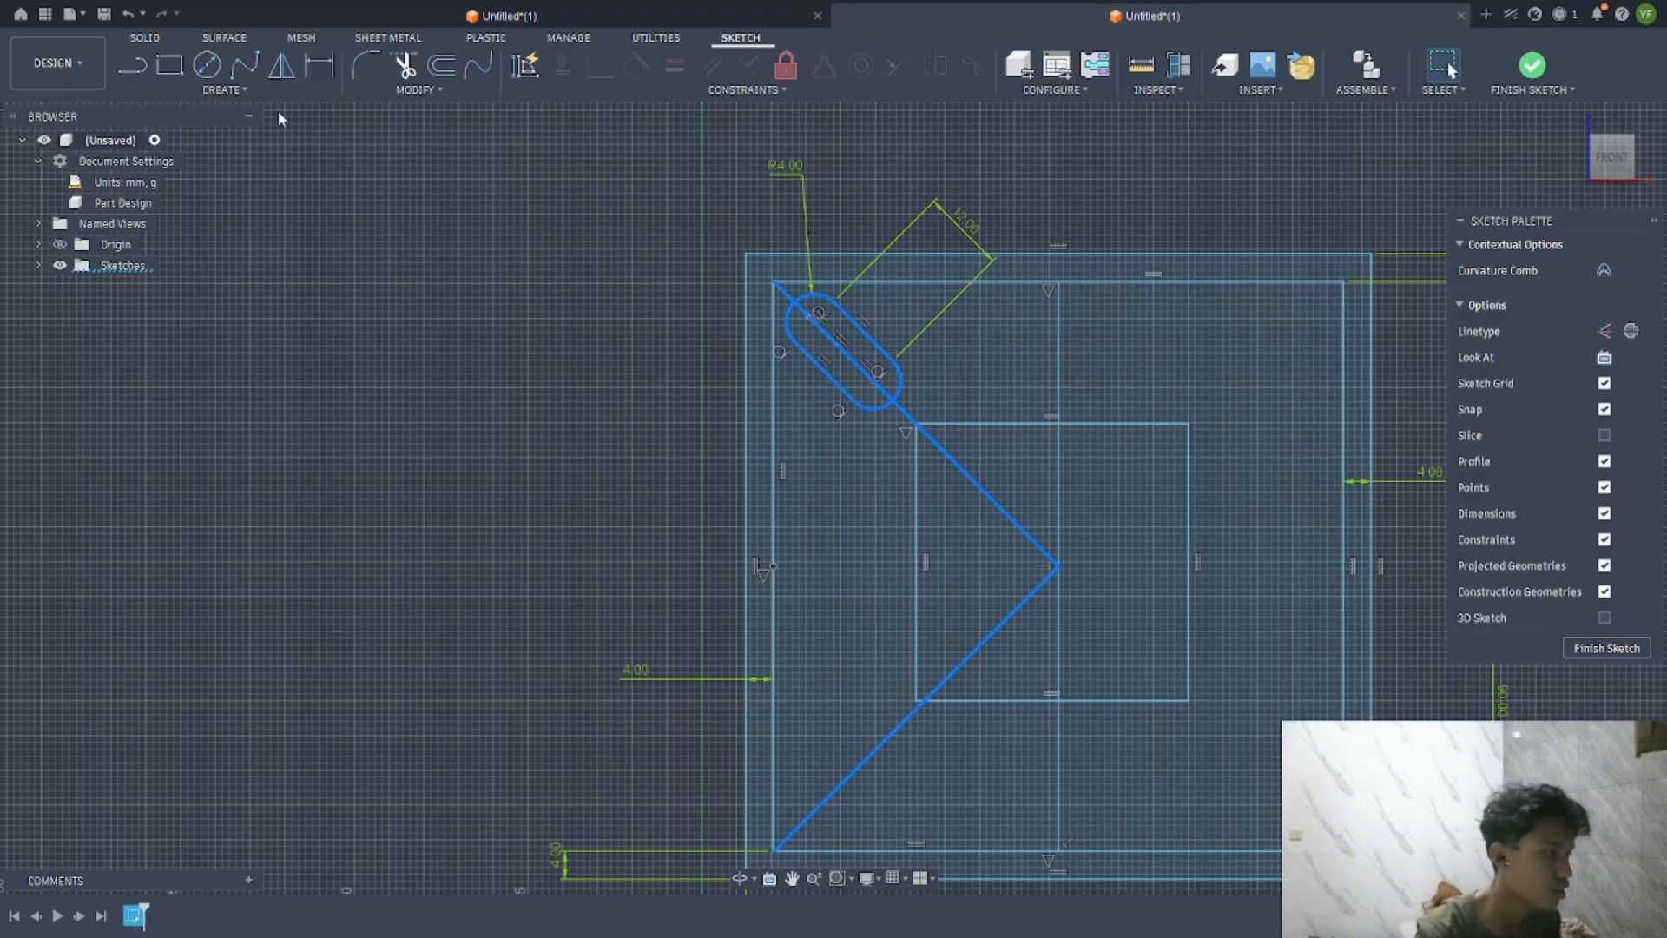
left_click(280, 65)
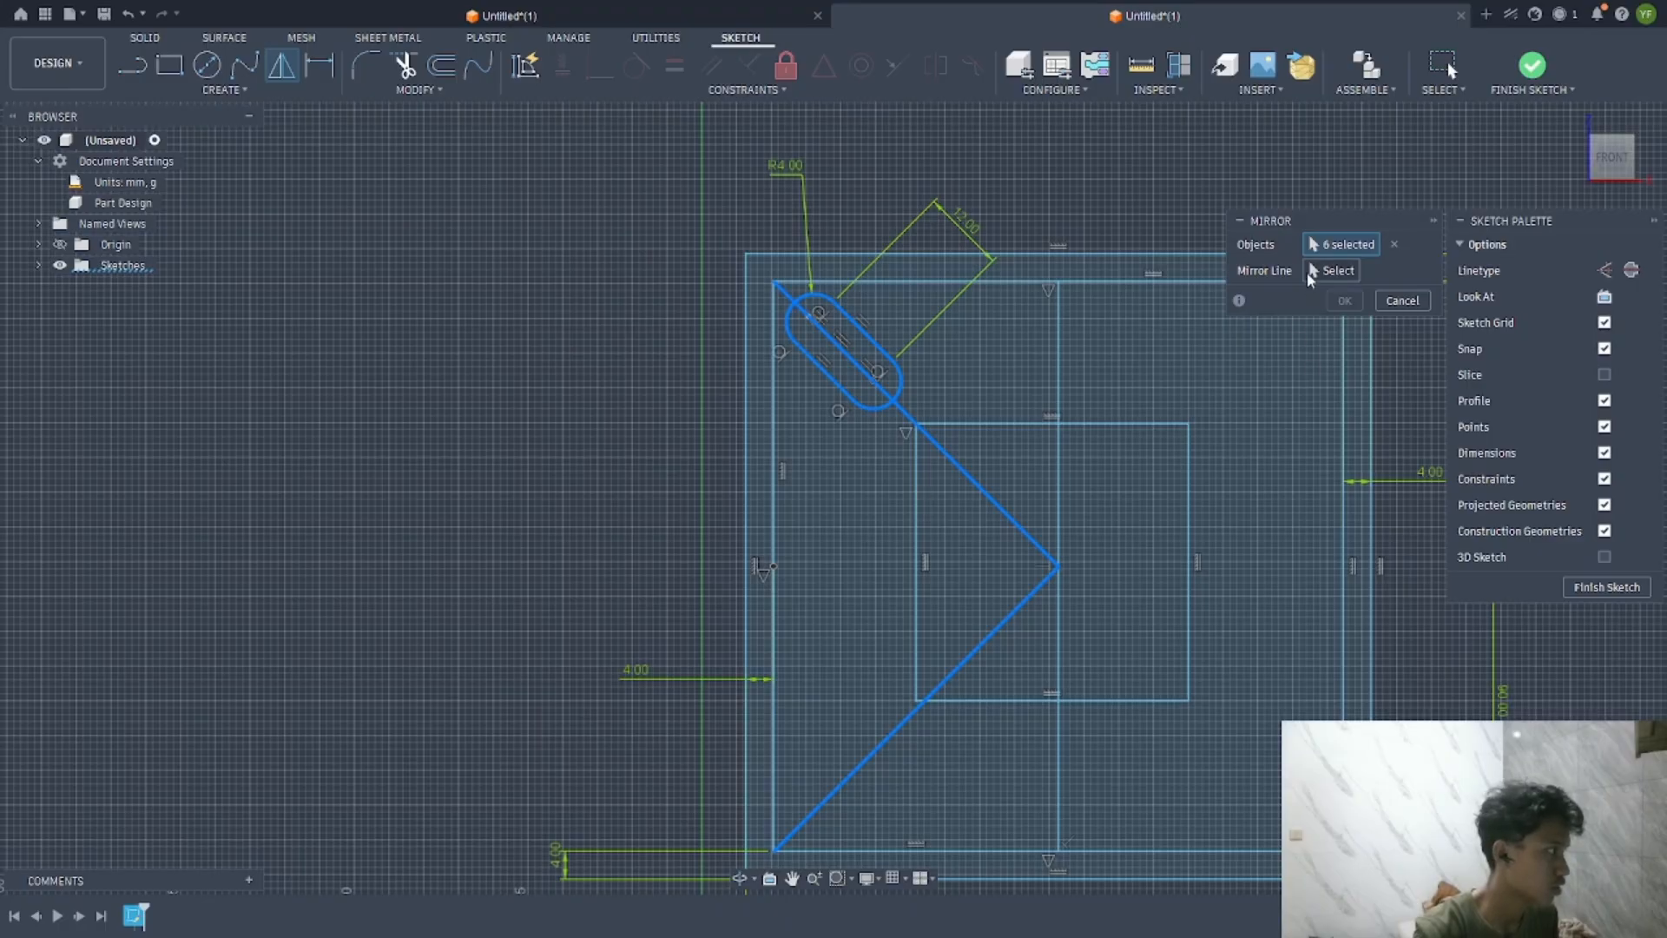
left_click(1059, 409)
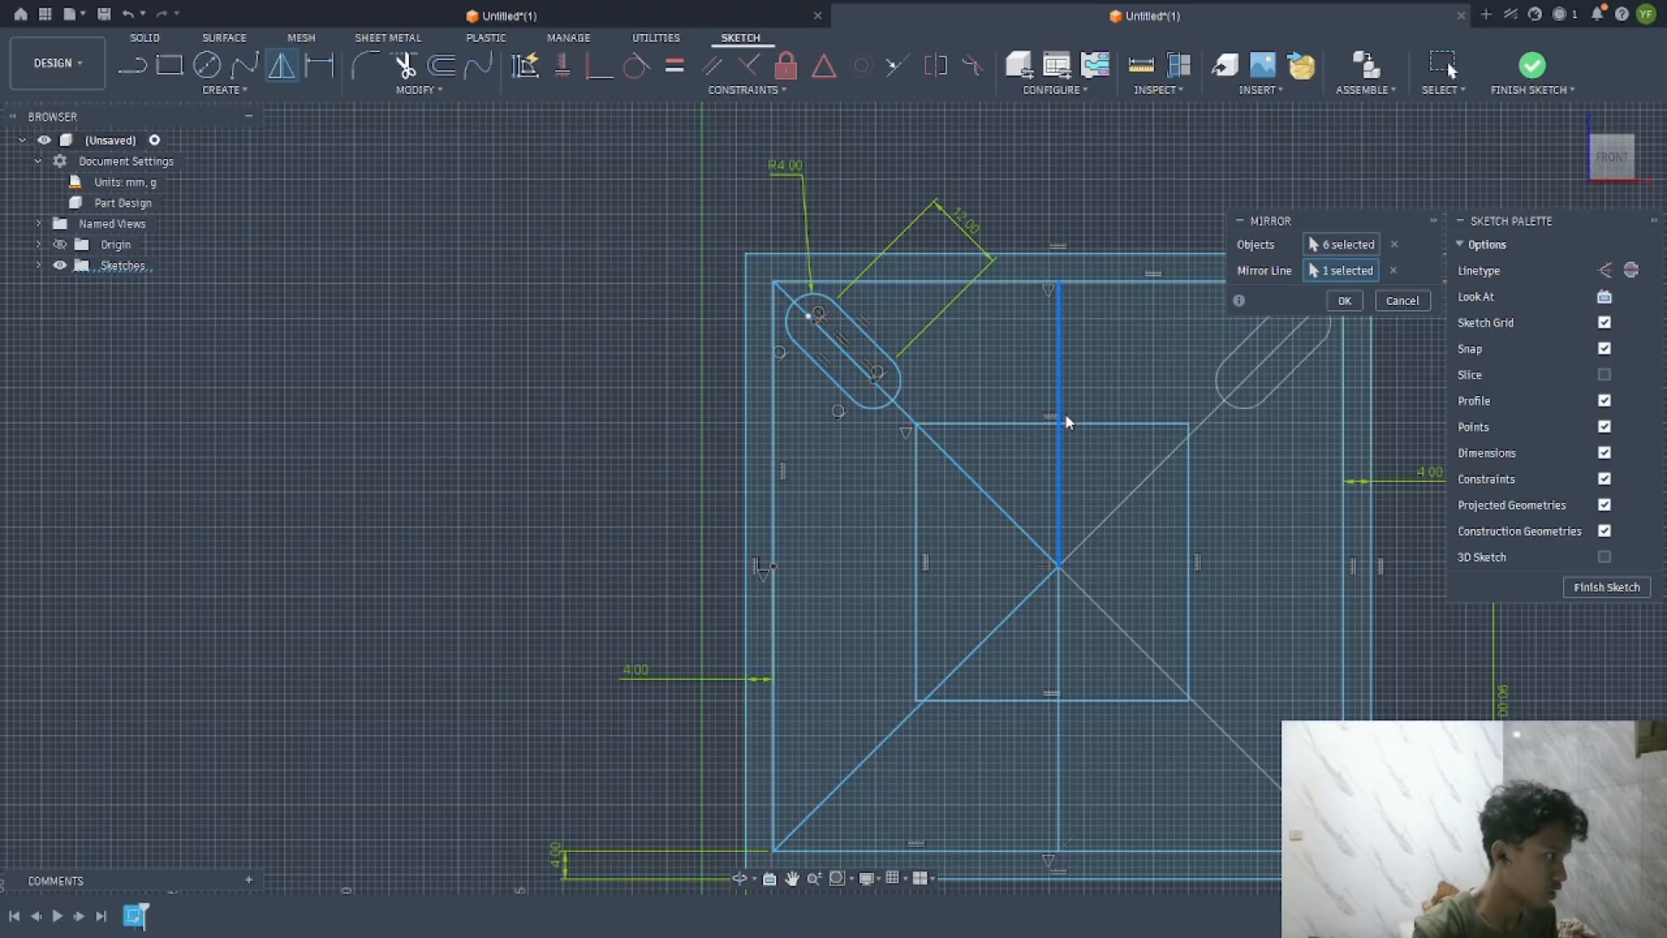
left_click(1360, 303)
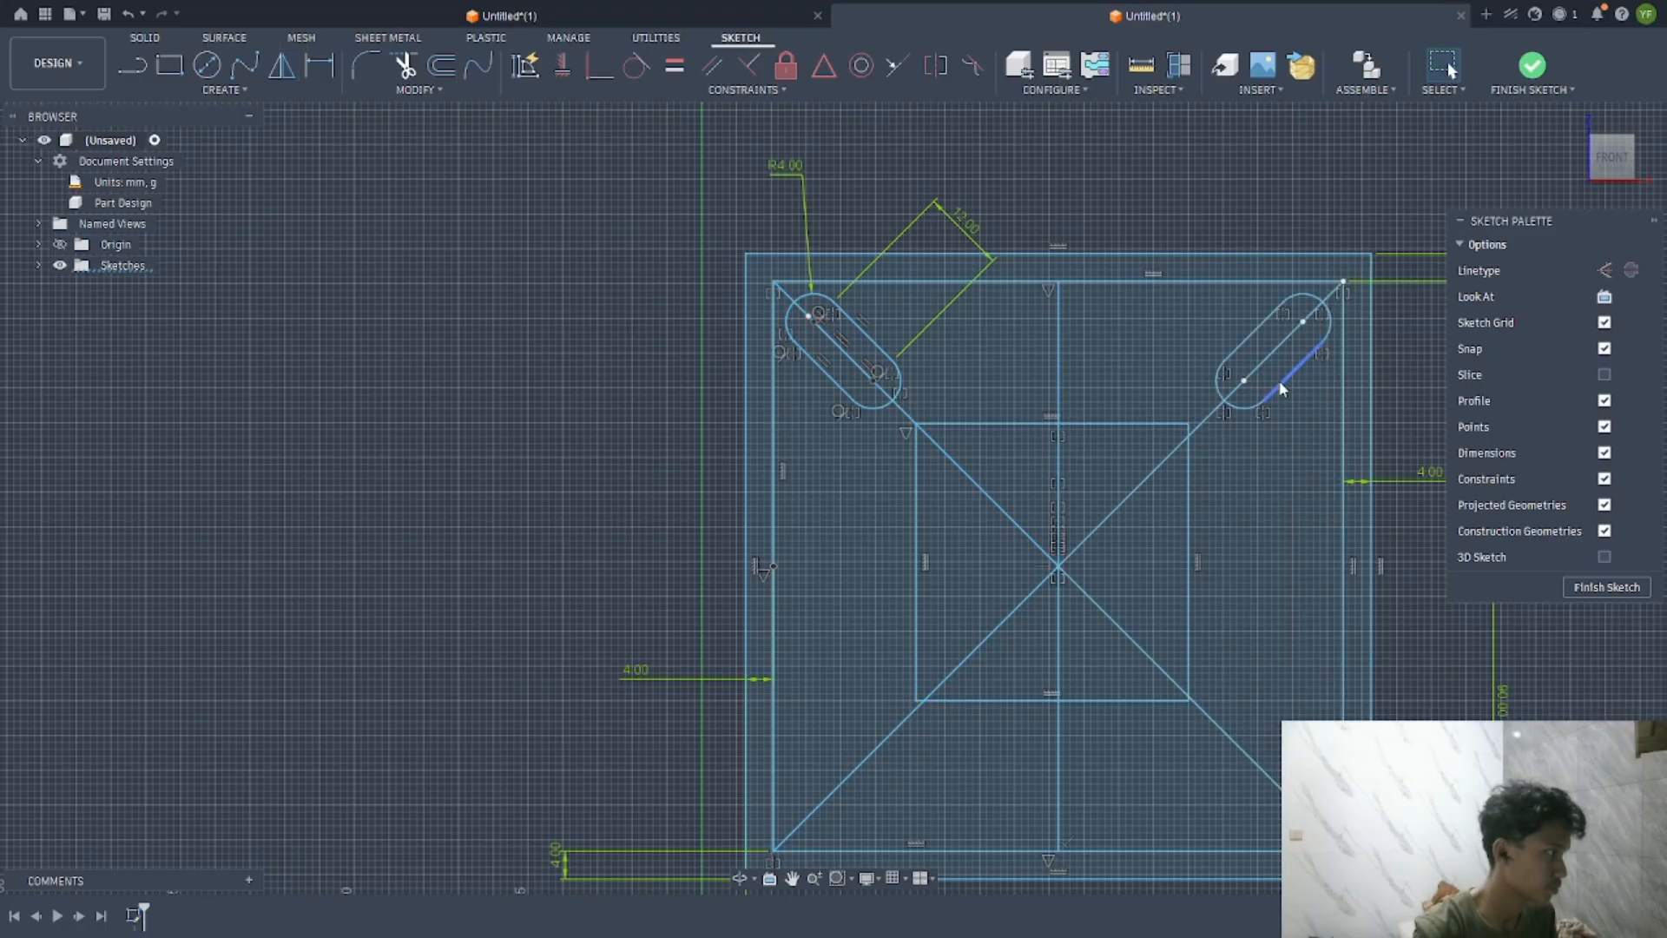
Draw an 82 mm horizontal line joining the midpoints of the large inner square's left and right sides
double_click(1247, 411)
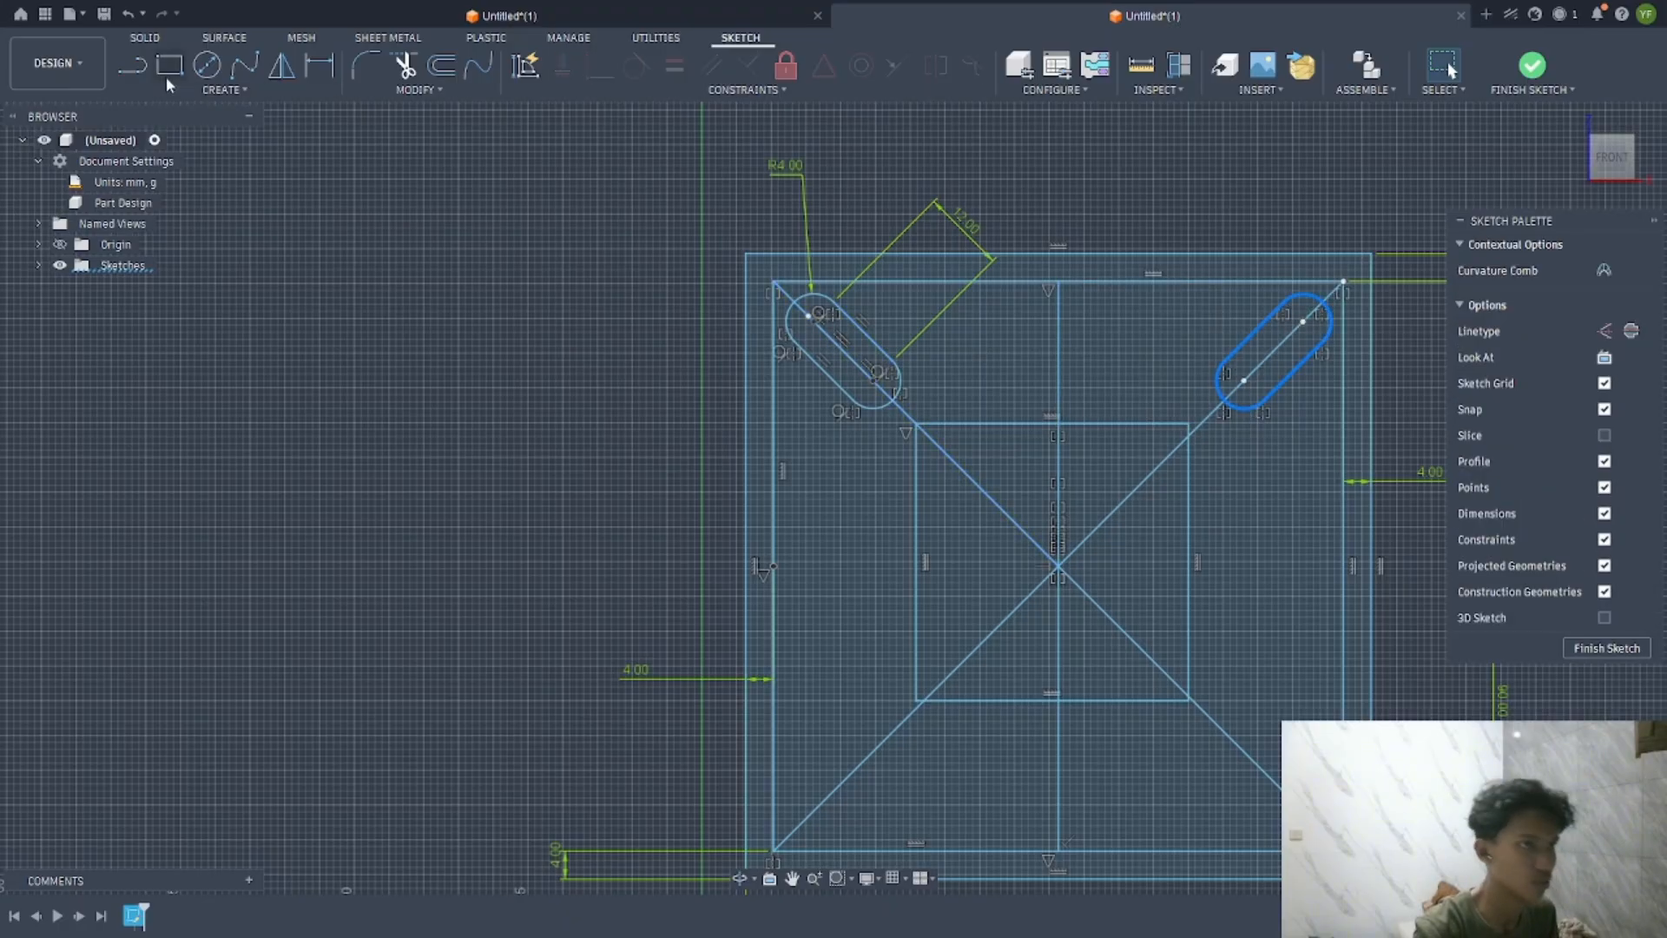
key("l")
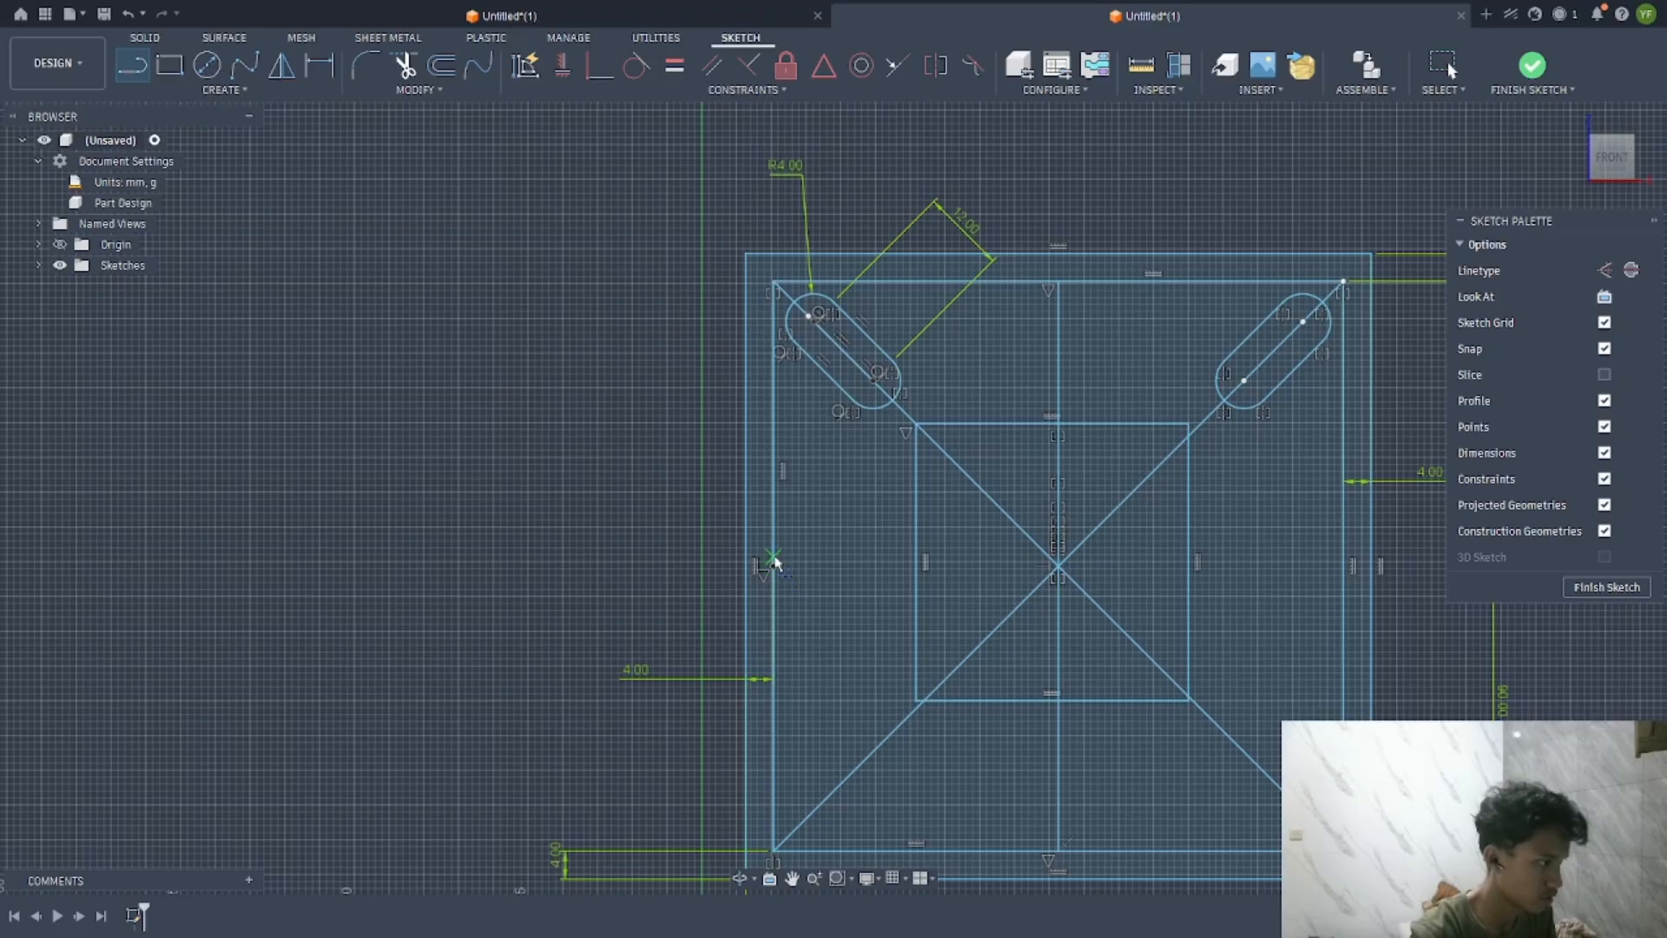
left_click(774, 566)
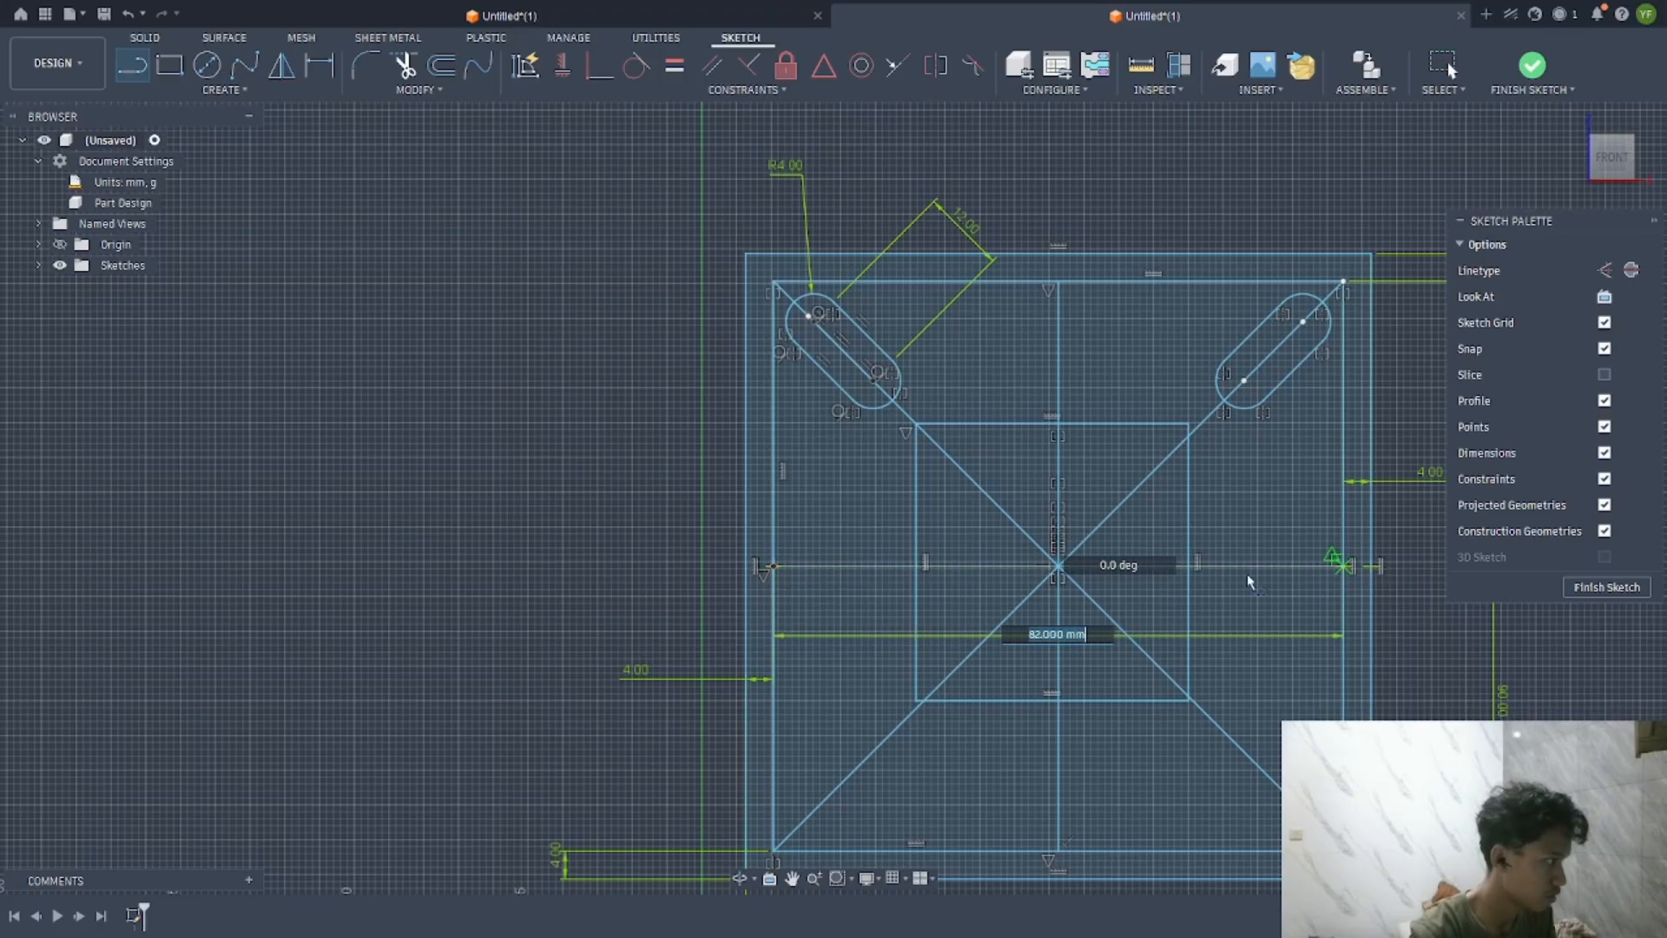
left_click(1343, 566)
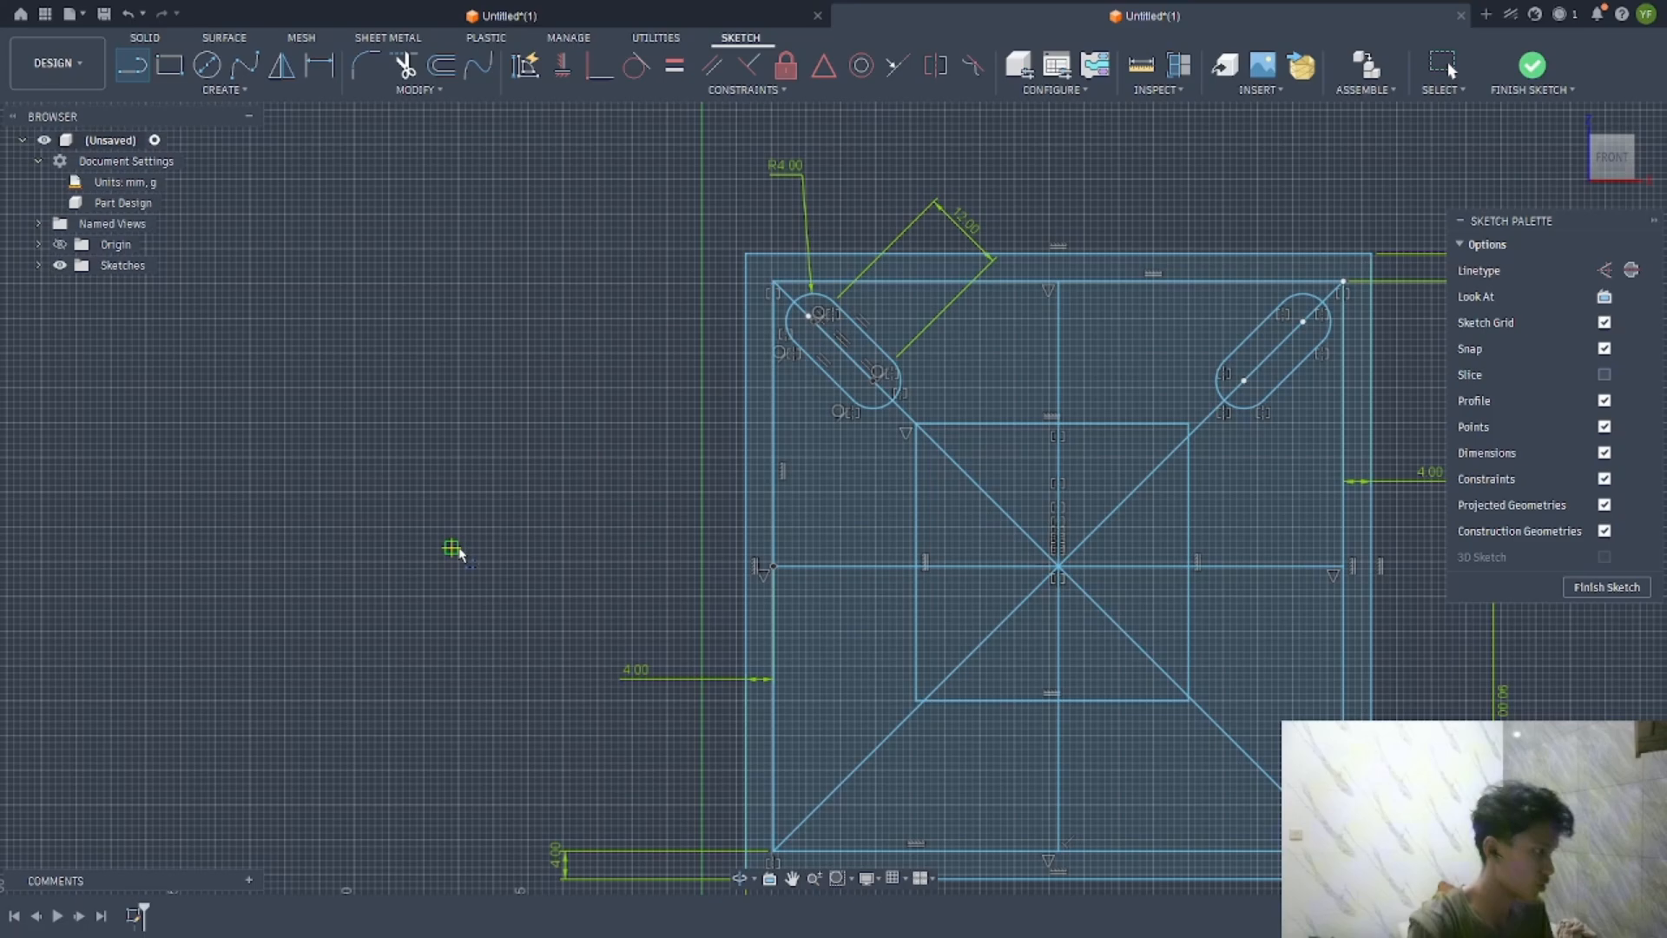
Mirror the outlines of both upper slots about the horizontal center line
left_click(280, 66)
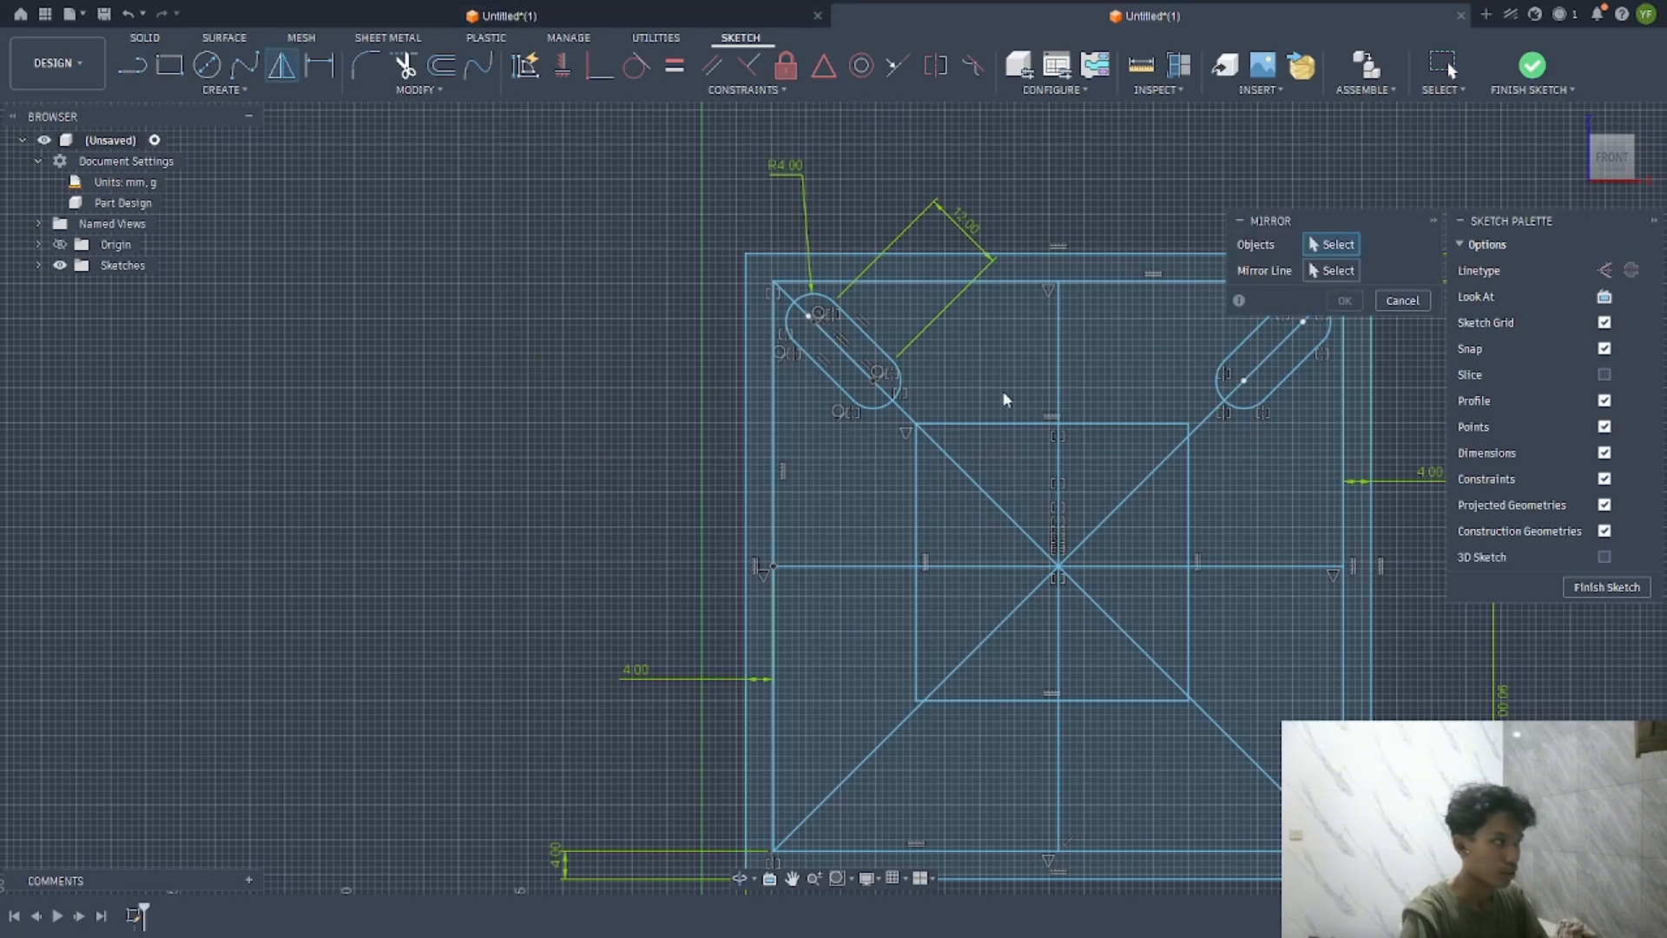
left_click(898, 400)
left_click(864, 351)
left_click(801, 306)
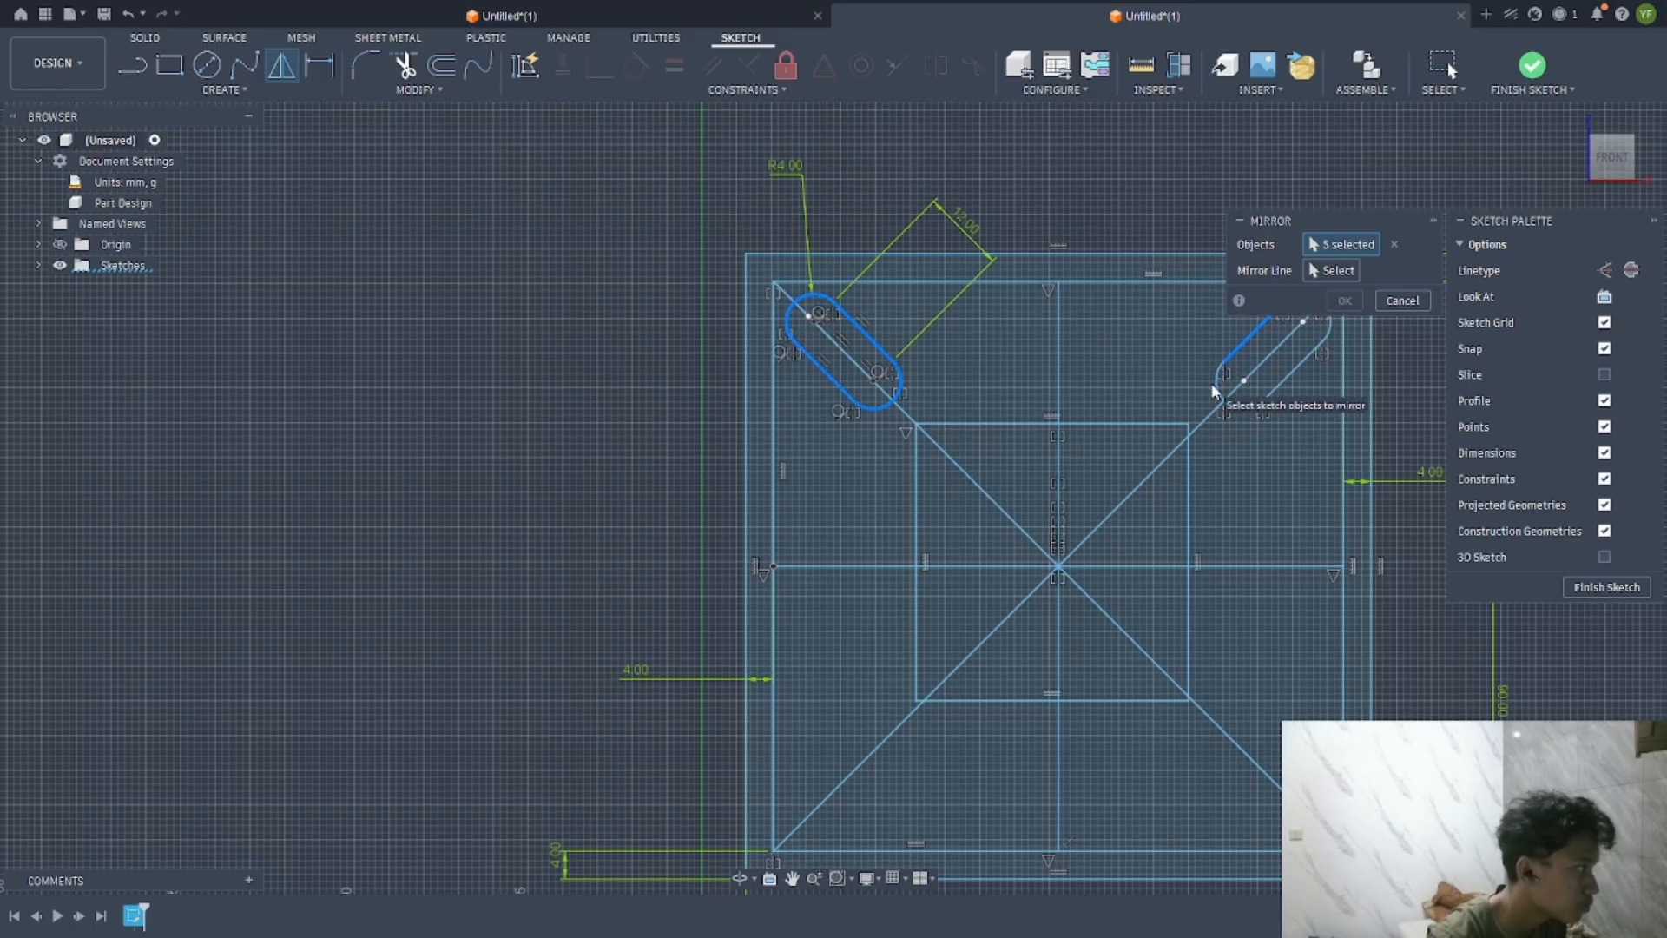
left_click(1239, 393)
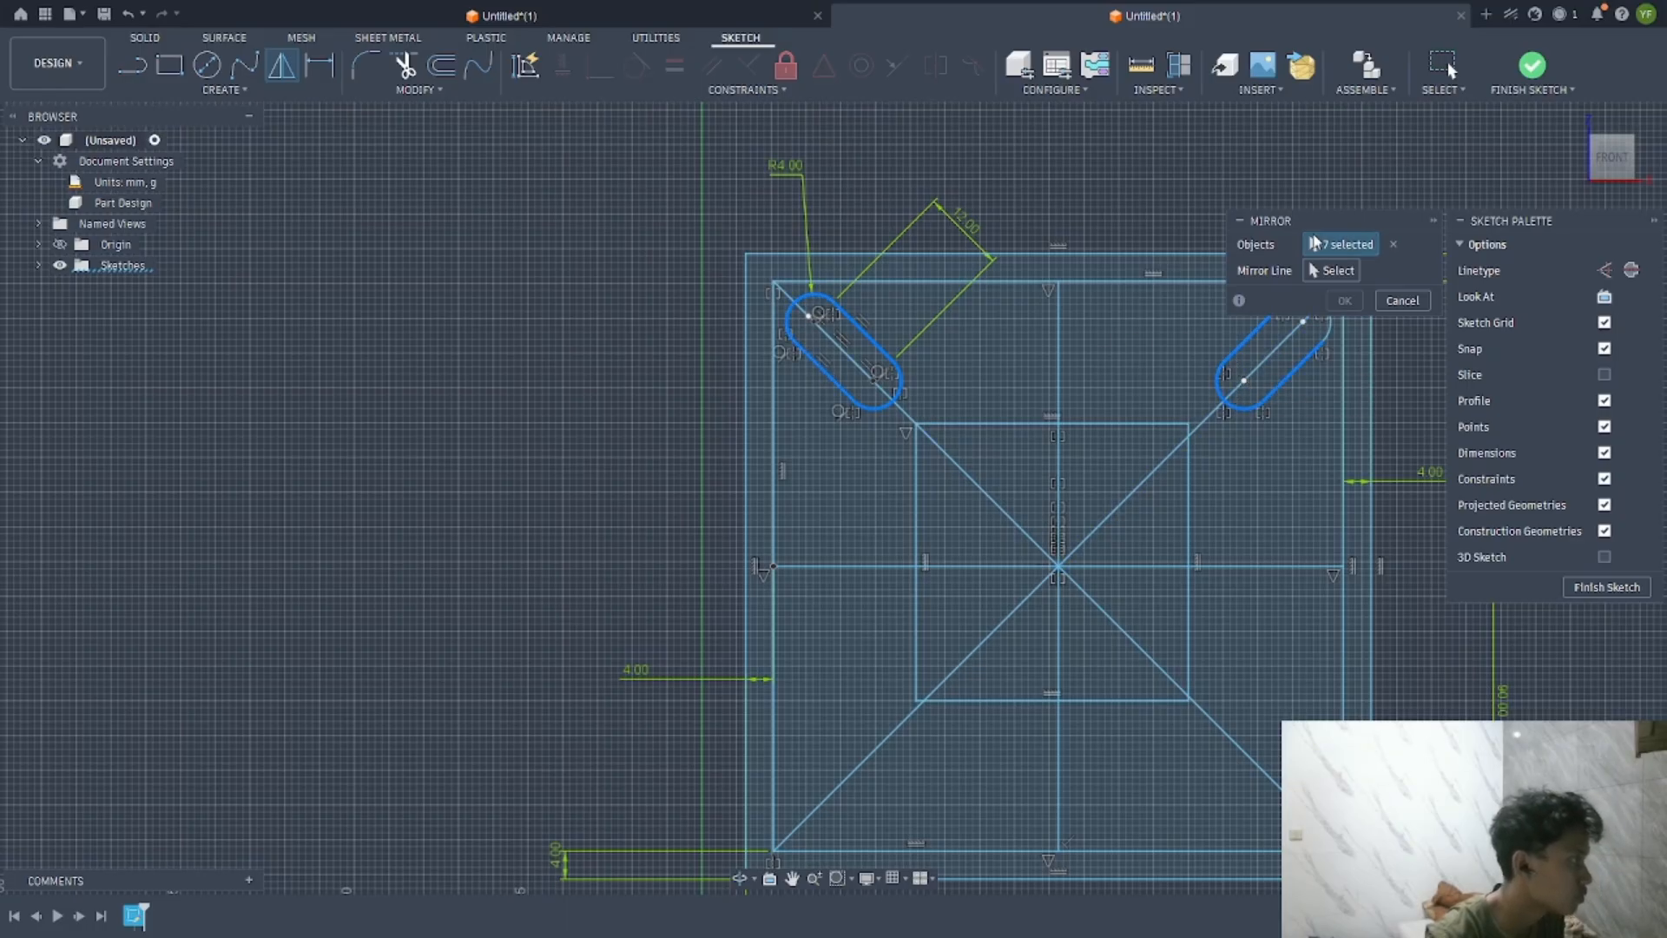
left_click_drag(1294, 222, 1440, 158)
left_click(1333, 330)
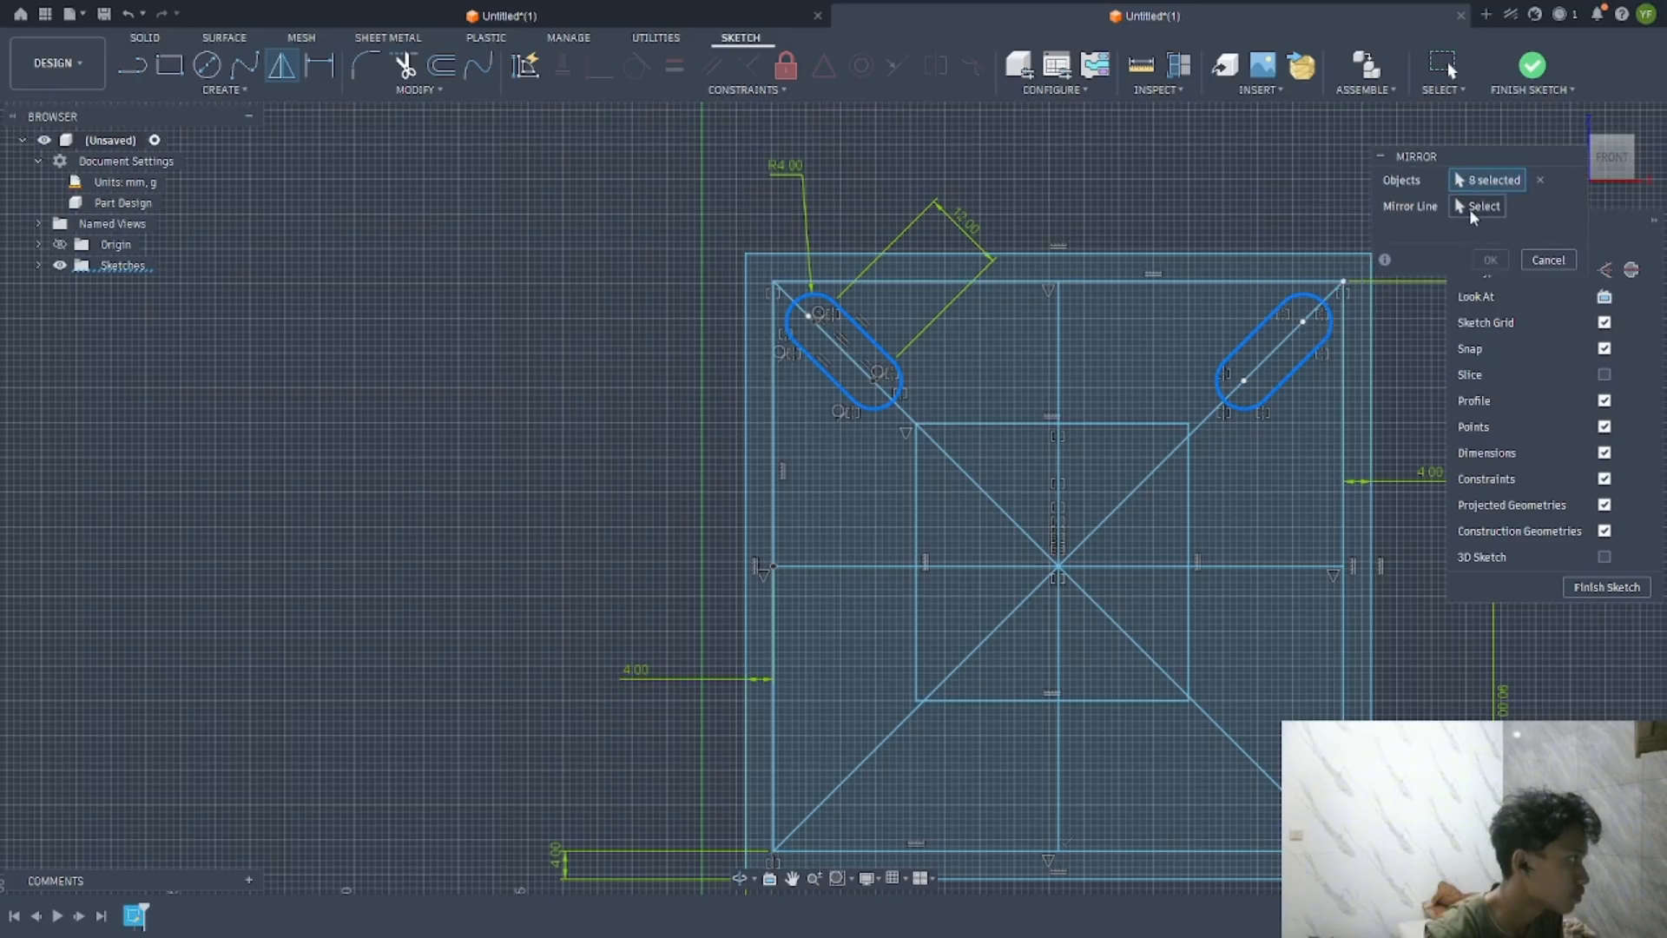
left_click(935, 567)
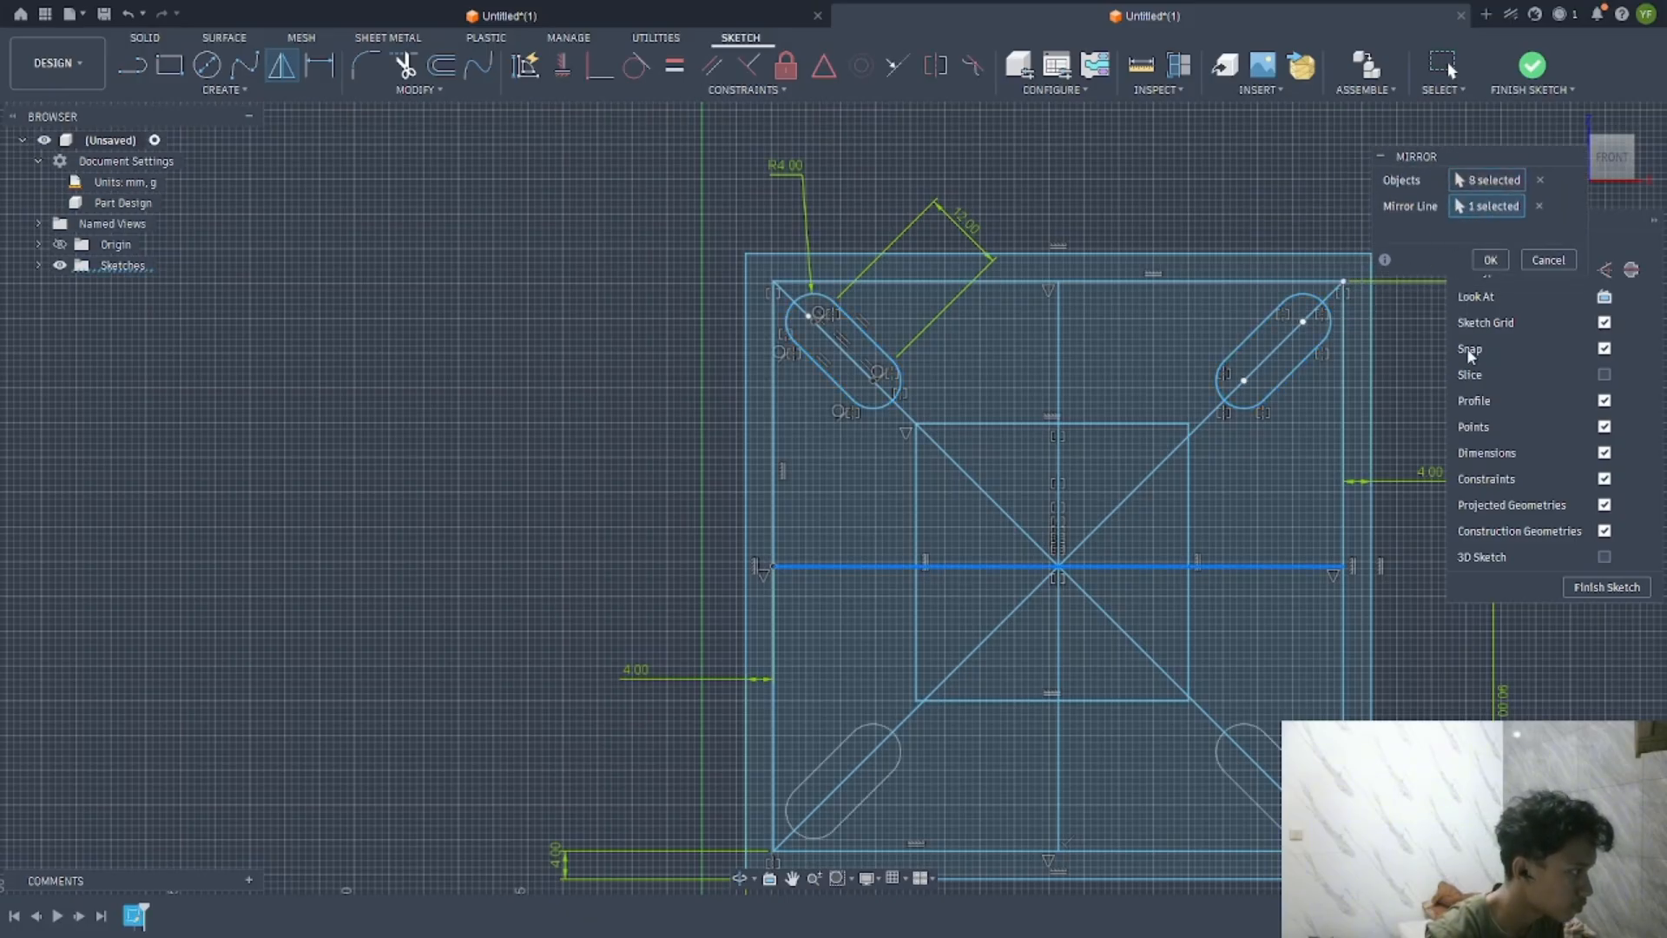
left_click(1490, 259)
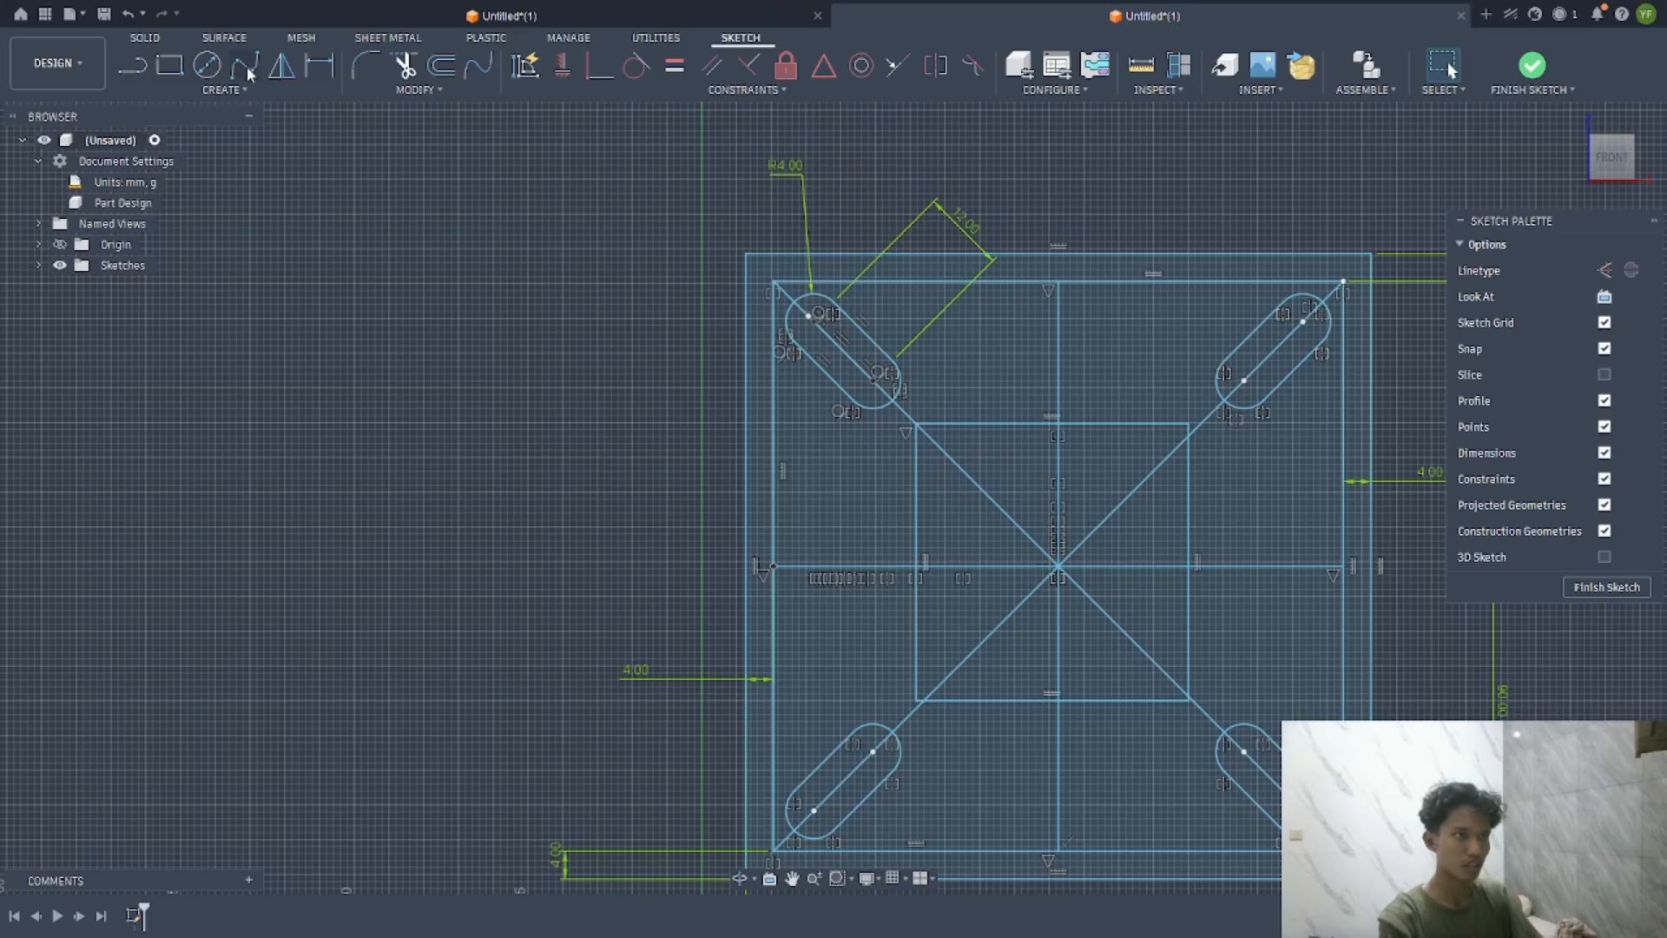
Draw a circle about 5 mm in diameter centered on the upper-left diagonal, inside the small central square
left_click(207, 64)
scroll(991, 506, "up", 2)
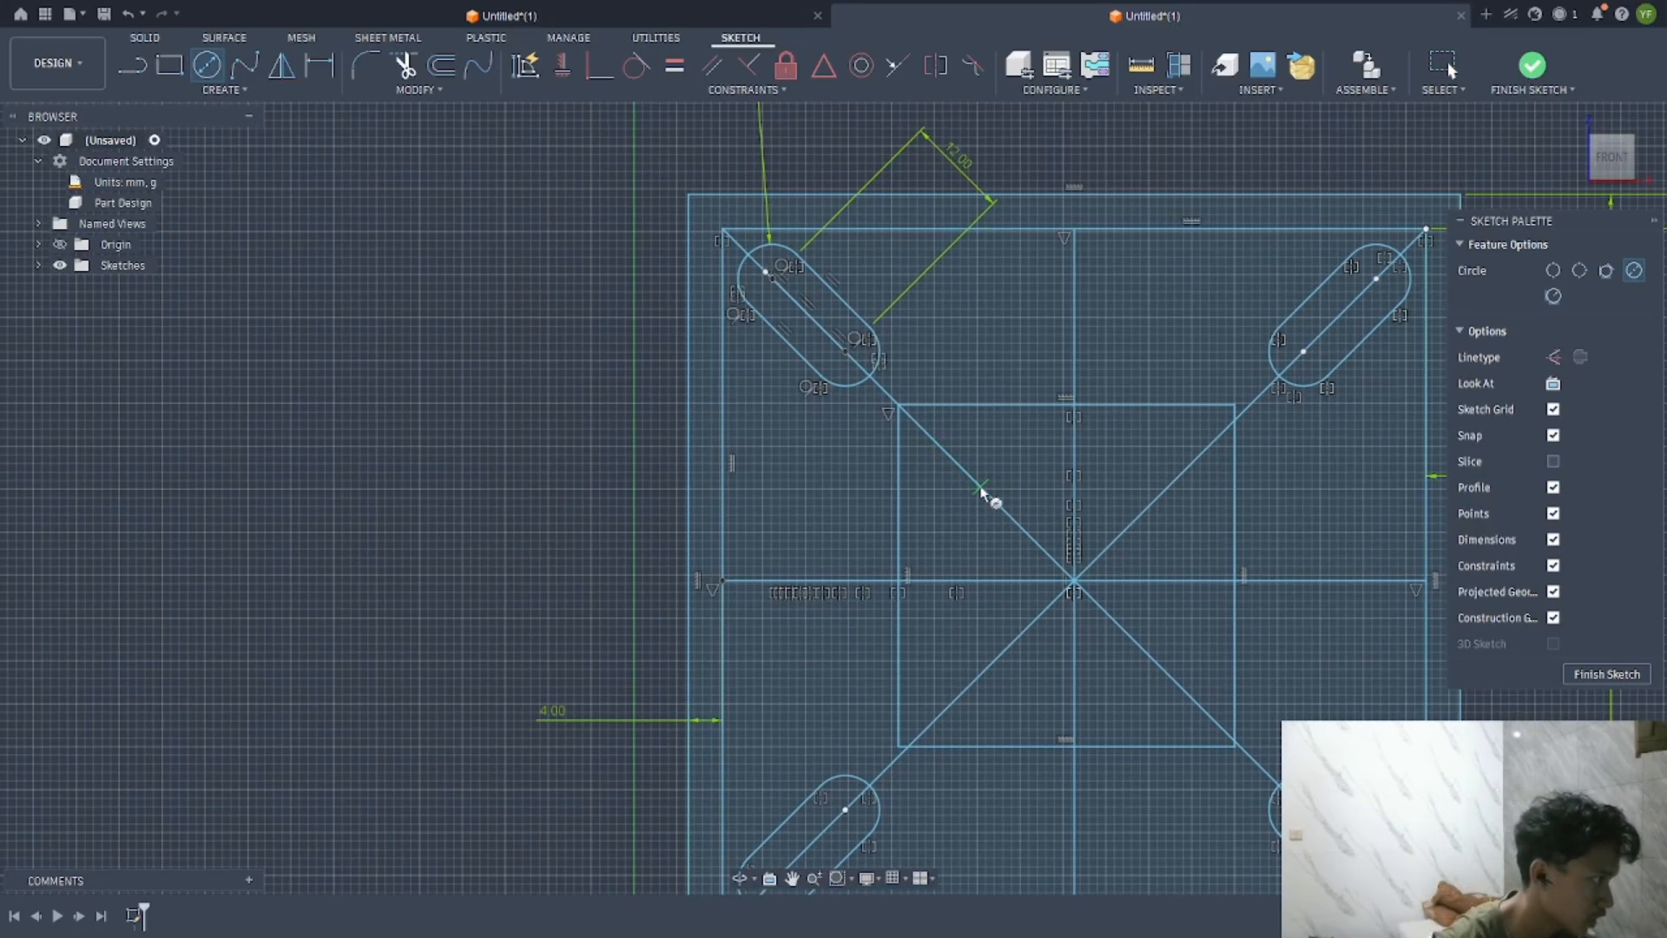
left_click(979, 489)
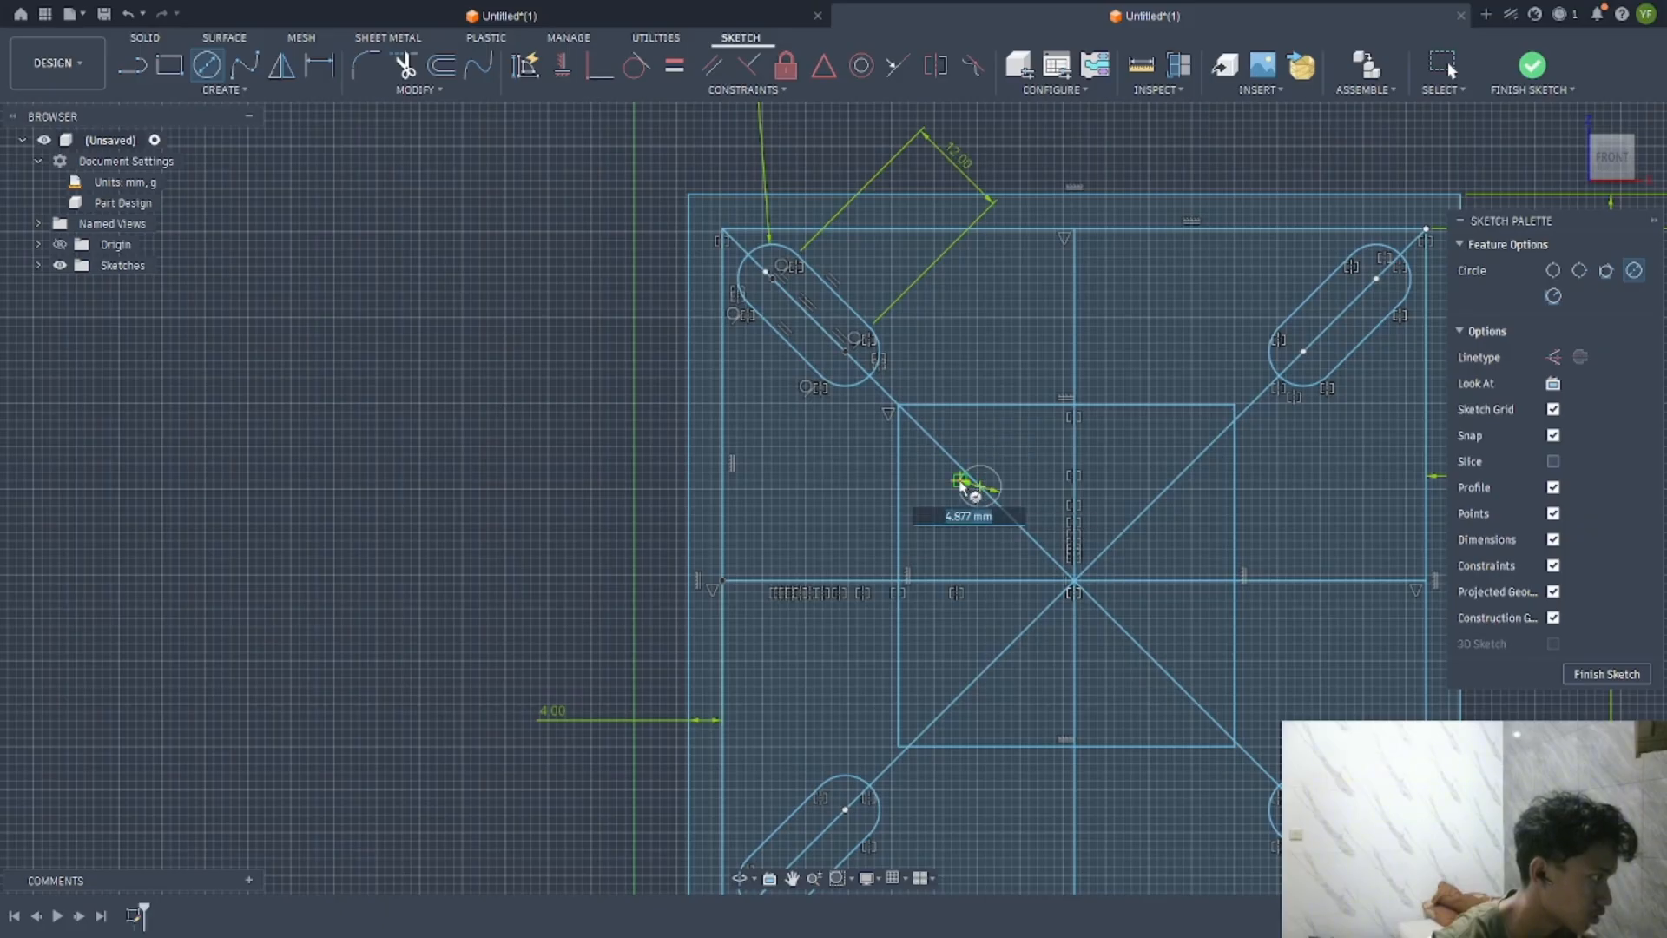
left_click(961, 481)
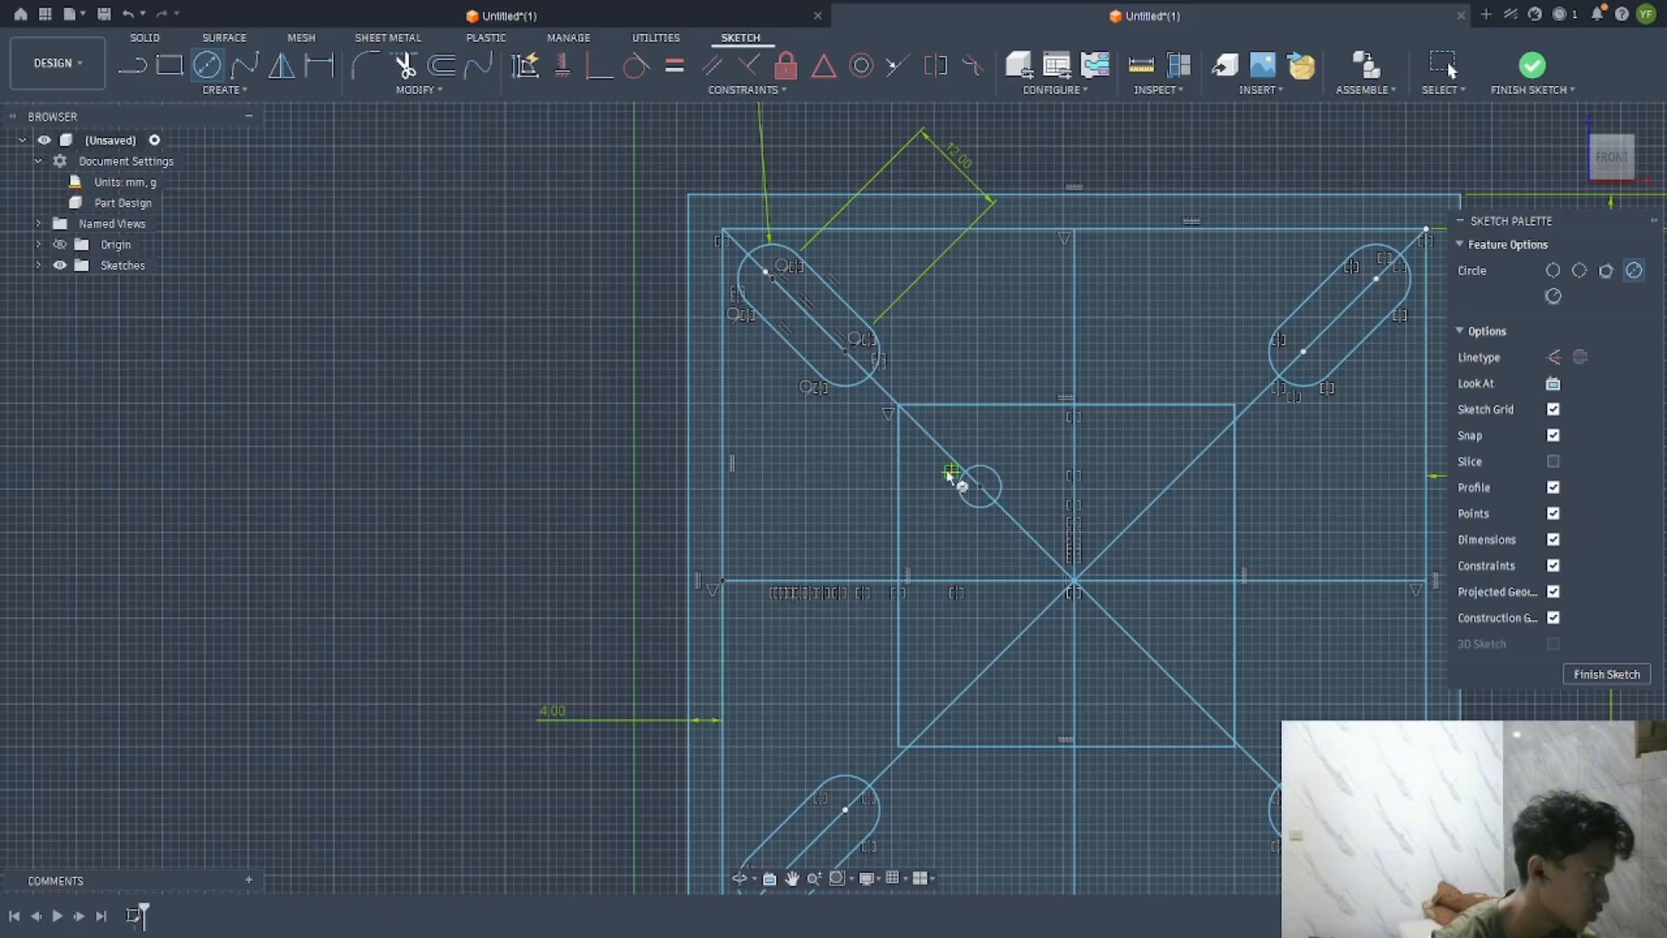
Dimension the circle's diameter at 4 mm
left_click(320, 64)
left_click(965, 502)
left_click(938, 520)
key("BackSpace")
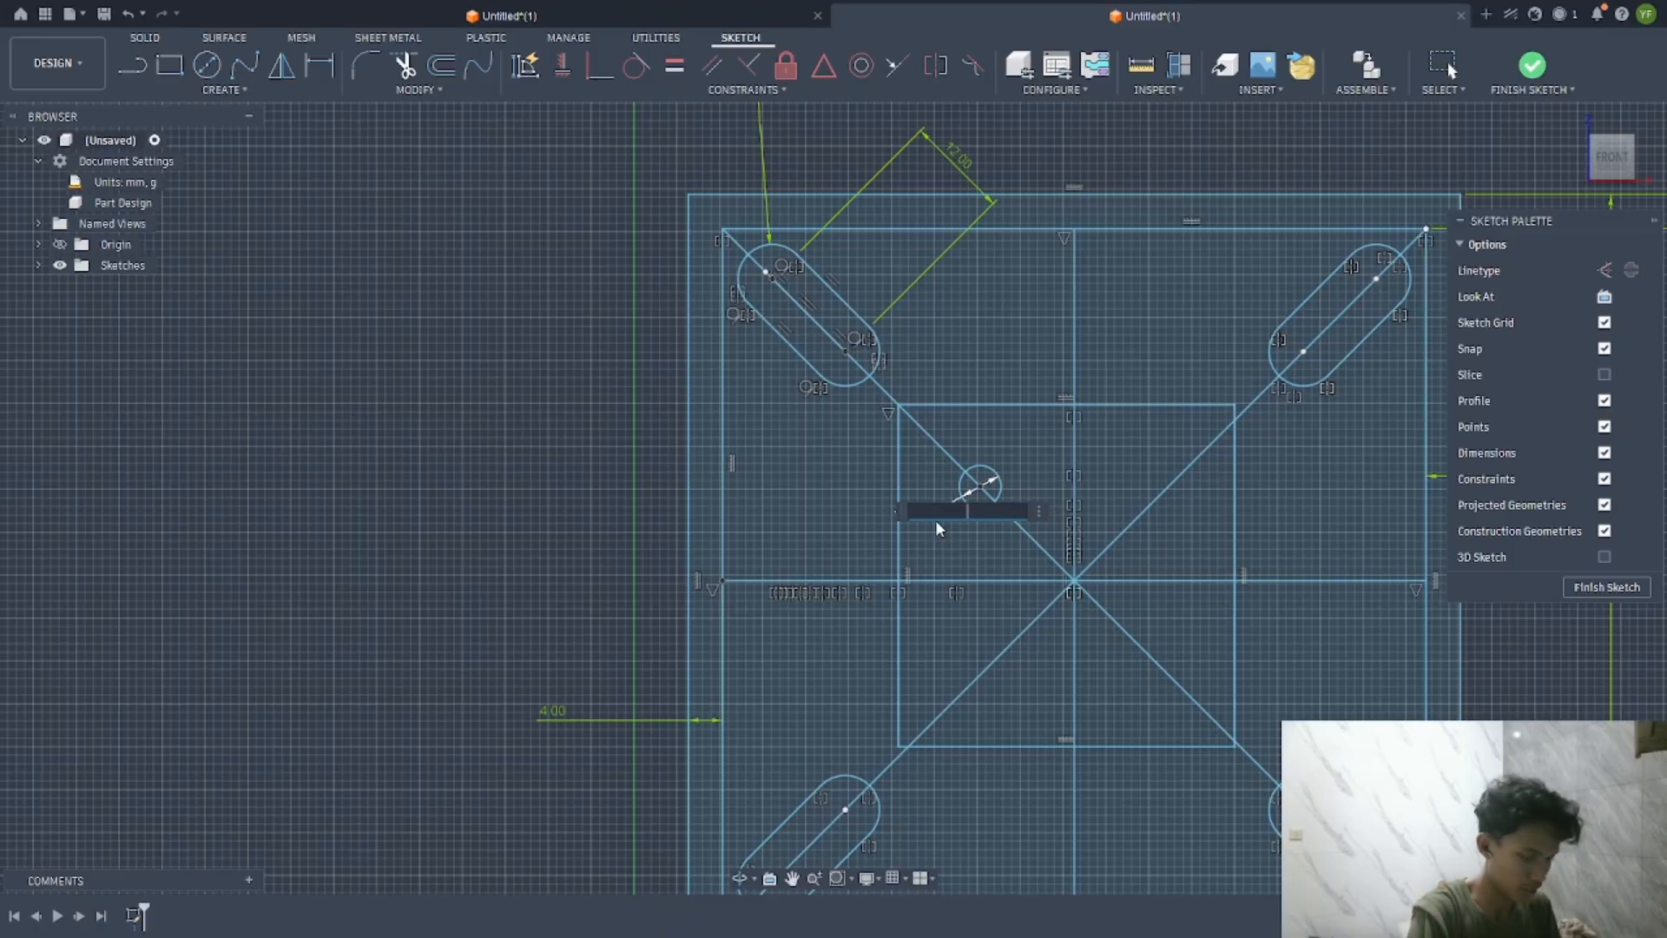
type("4")
key("Return")
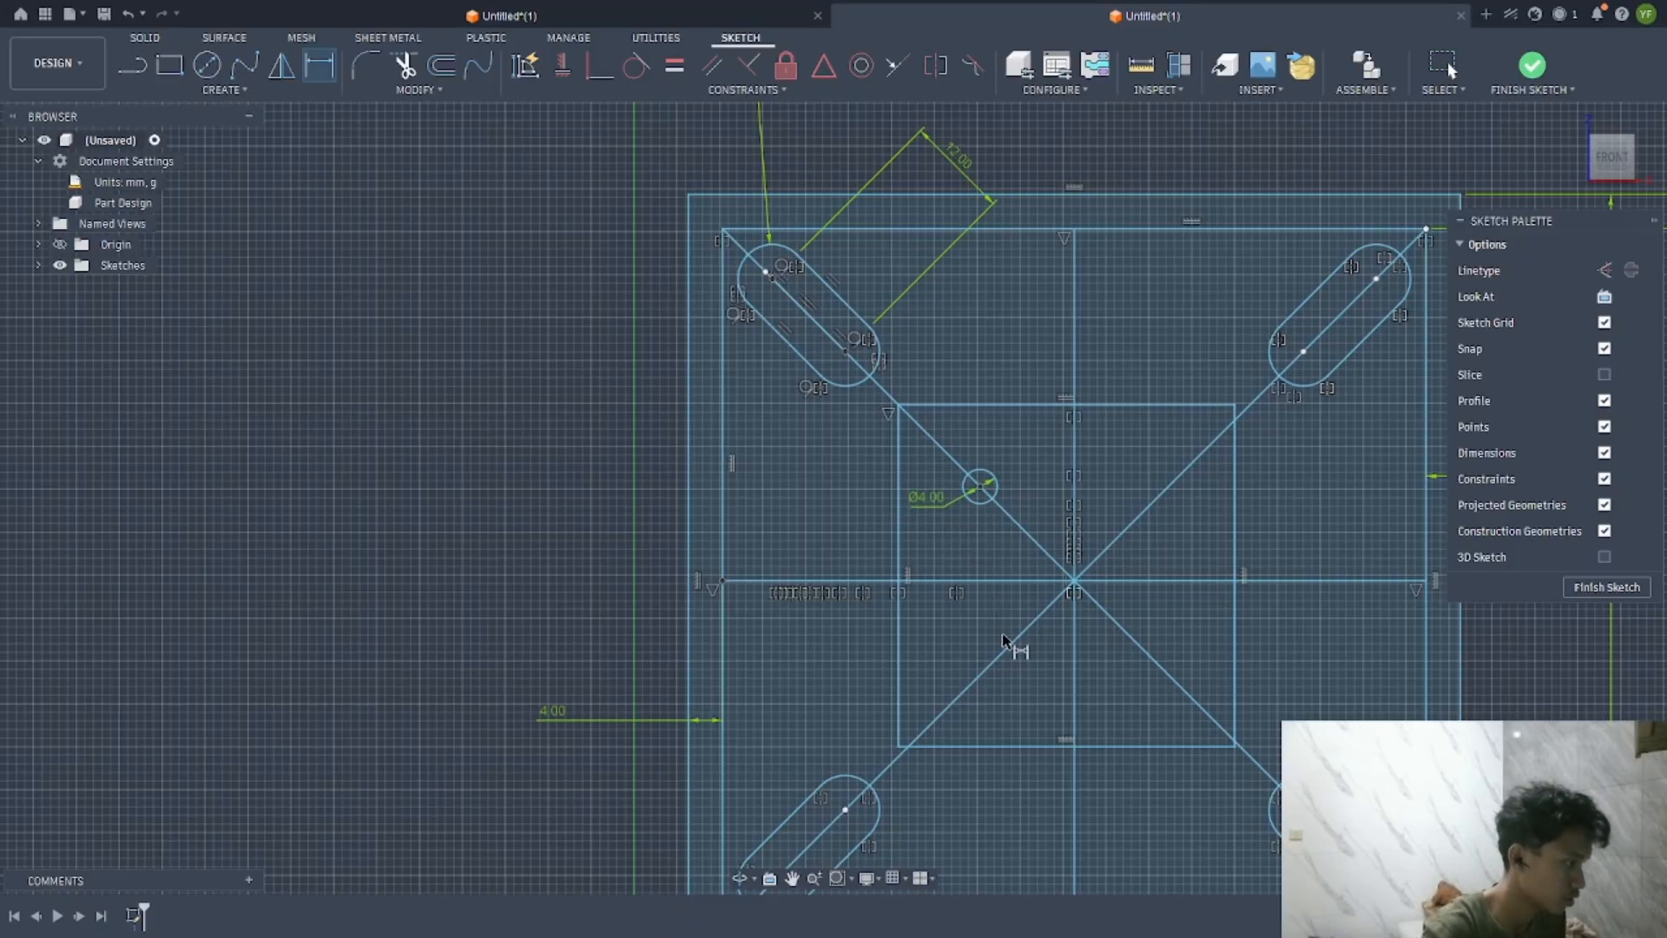
Mirror the 4 mm circle inside the central square about the vertical center line
left_click(281, 64)
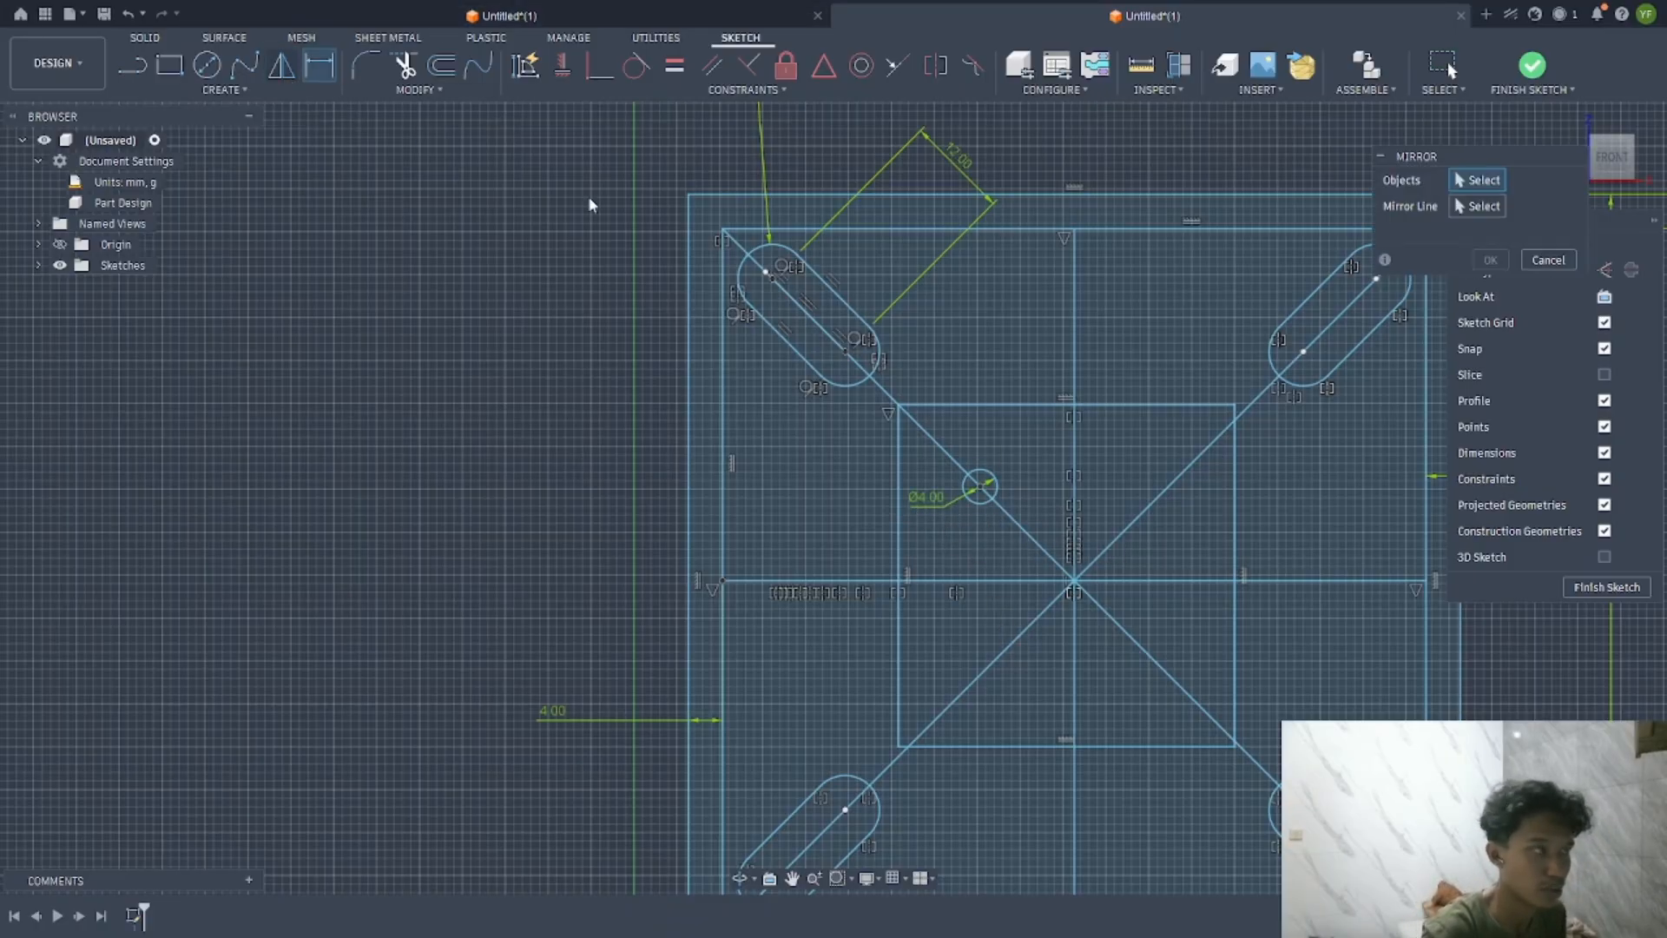
left_click(988, 502)
left_click(1476, 208)
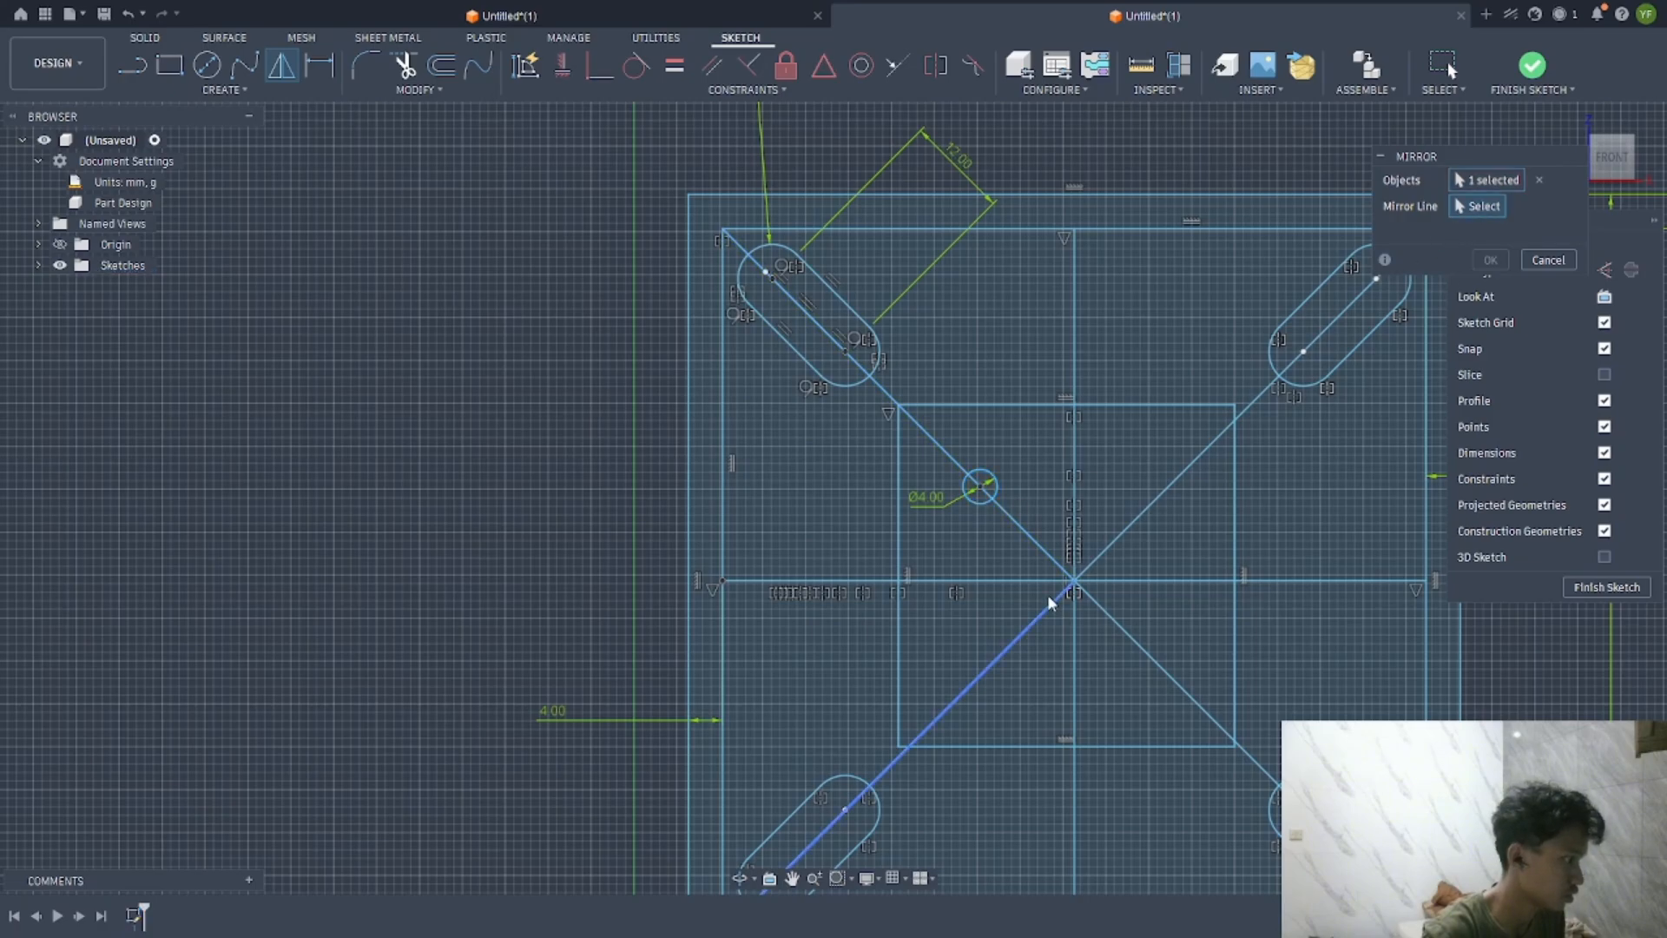
left_click(1075, 542)
left_click(1490, 259)
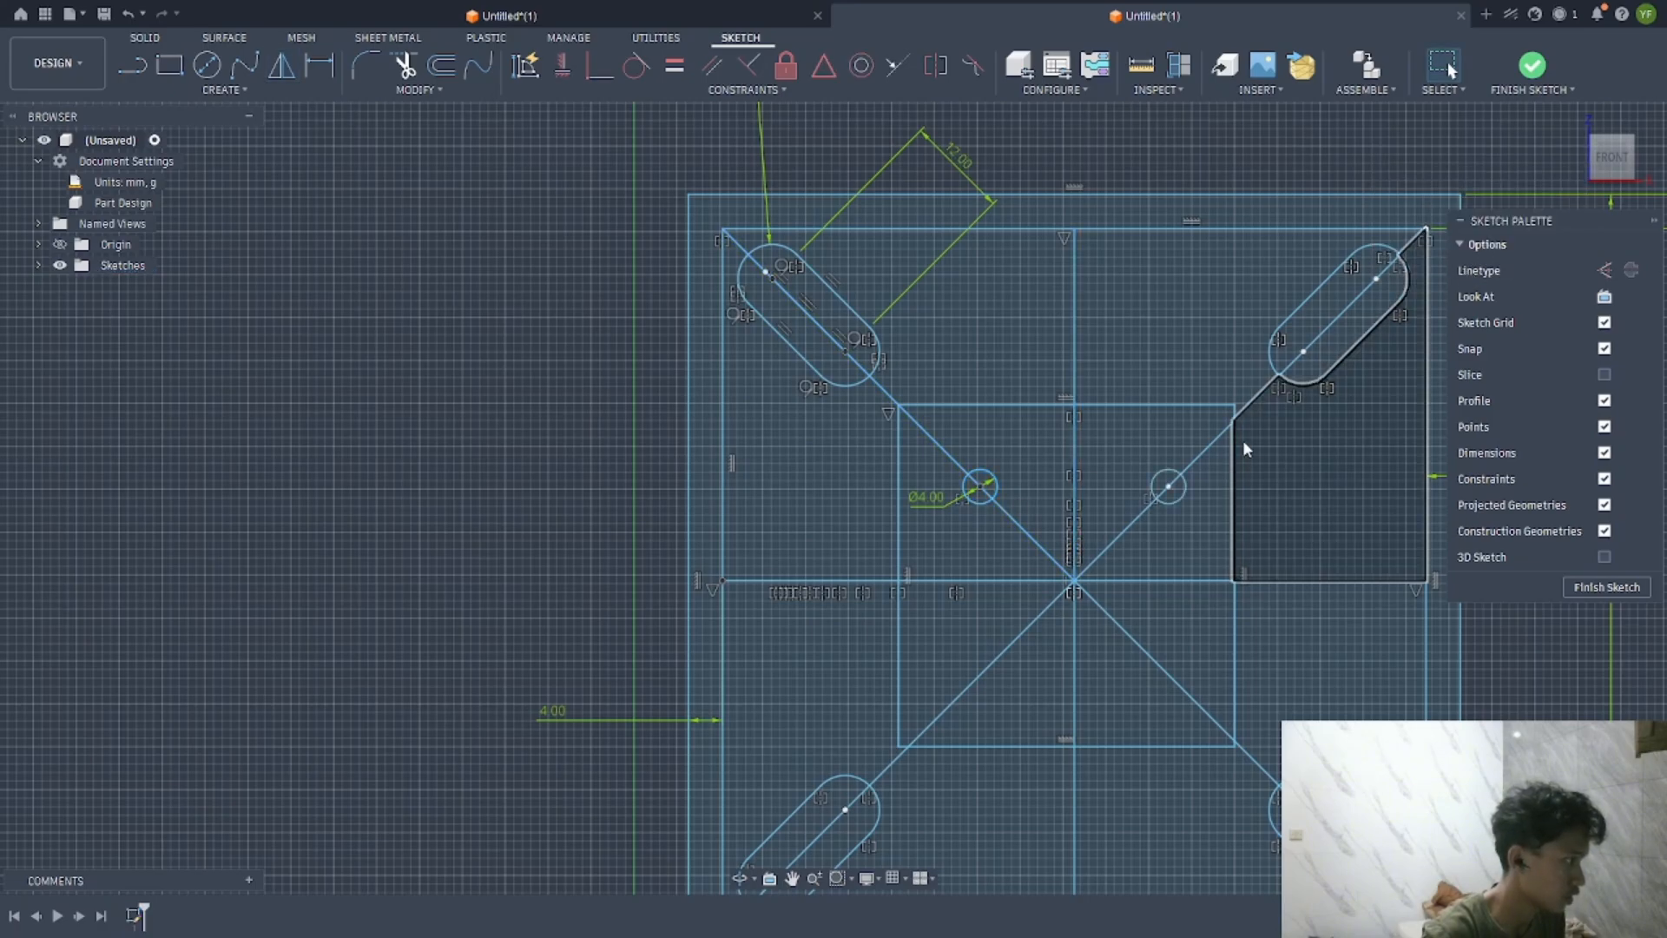
Mirror both upper circles about the horizontal center line and finish the sketch
left_click(319, 64)
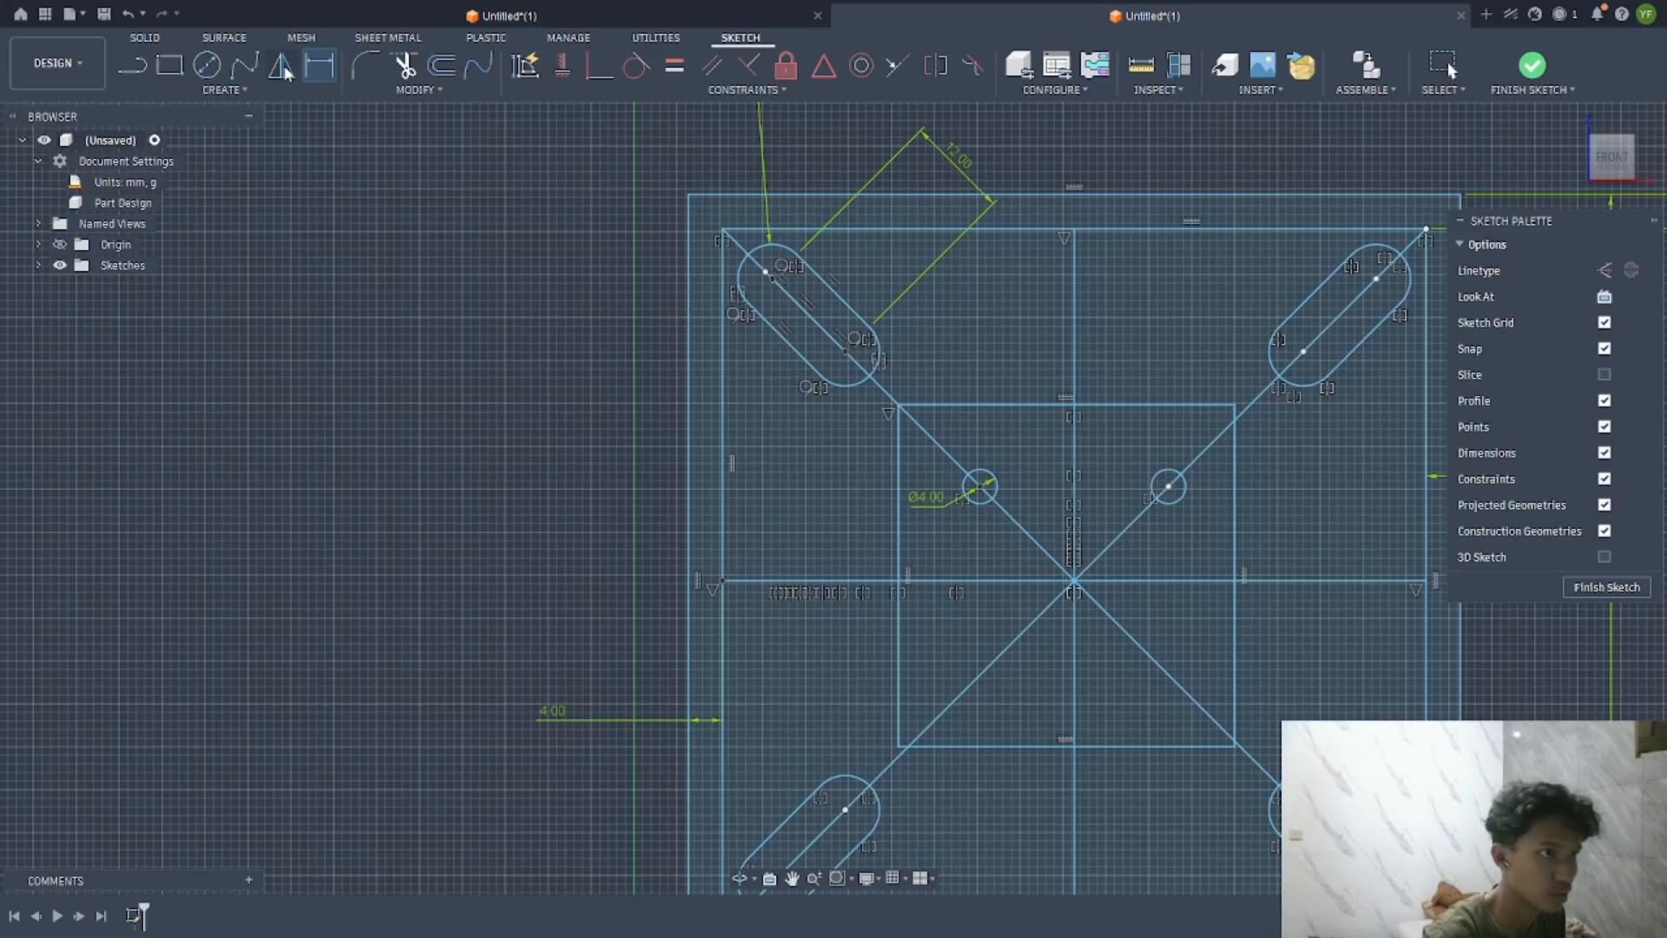
left_click(283, 68)
left_click(982, 504)
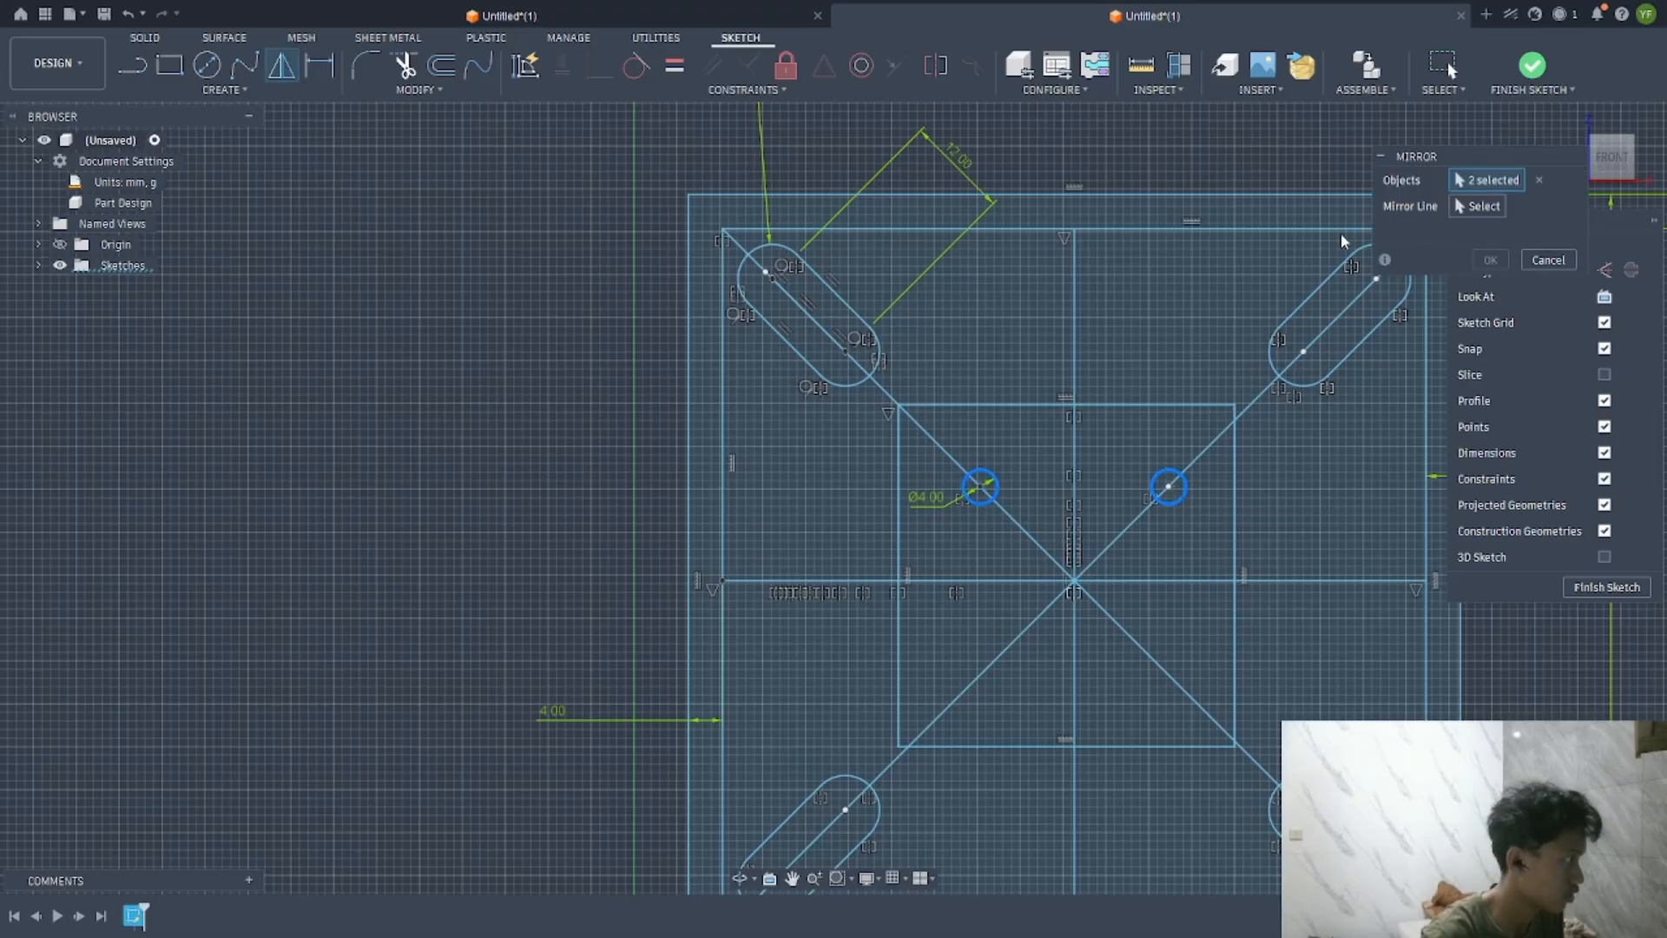
left_click(1075, 447)
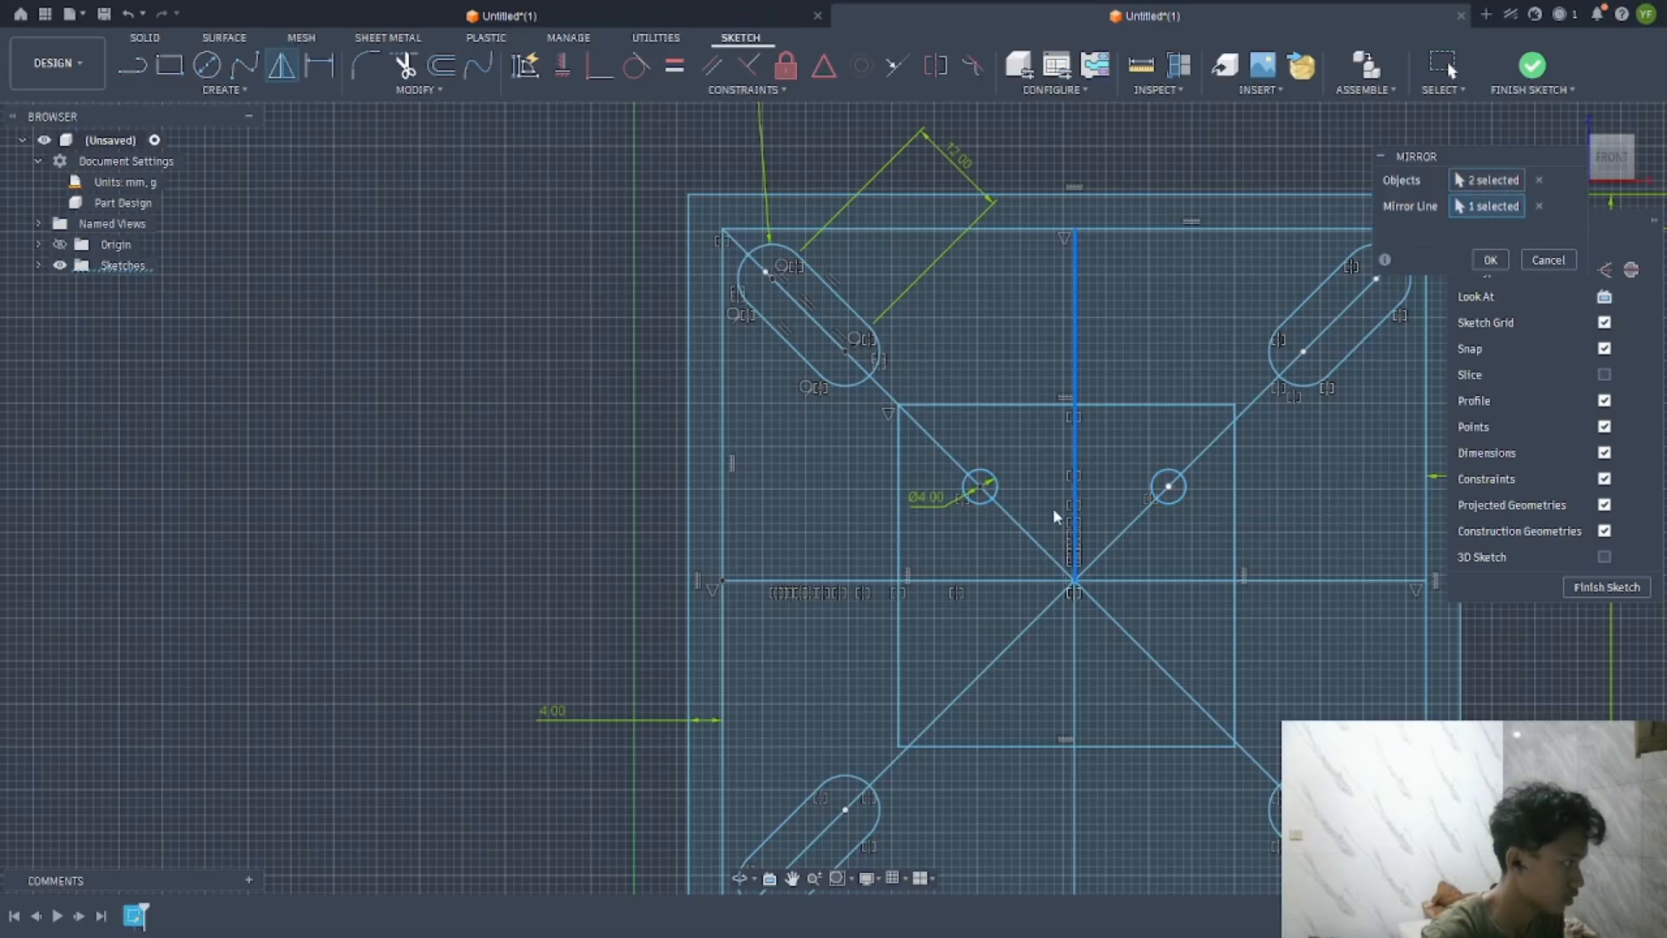
left_click(996, 580)
left_click(1490, 260)
scroll(1089, 510, "down", 2)
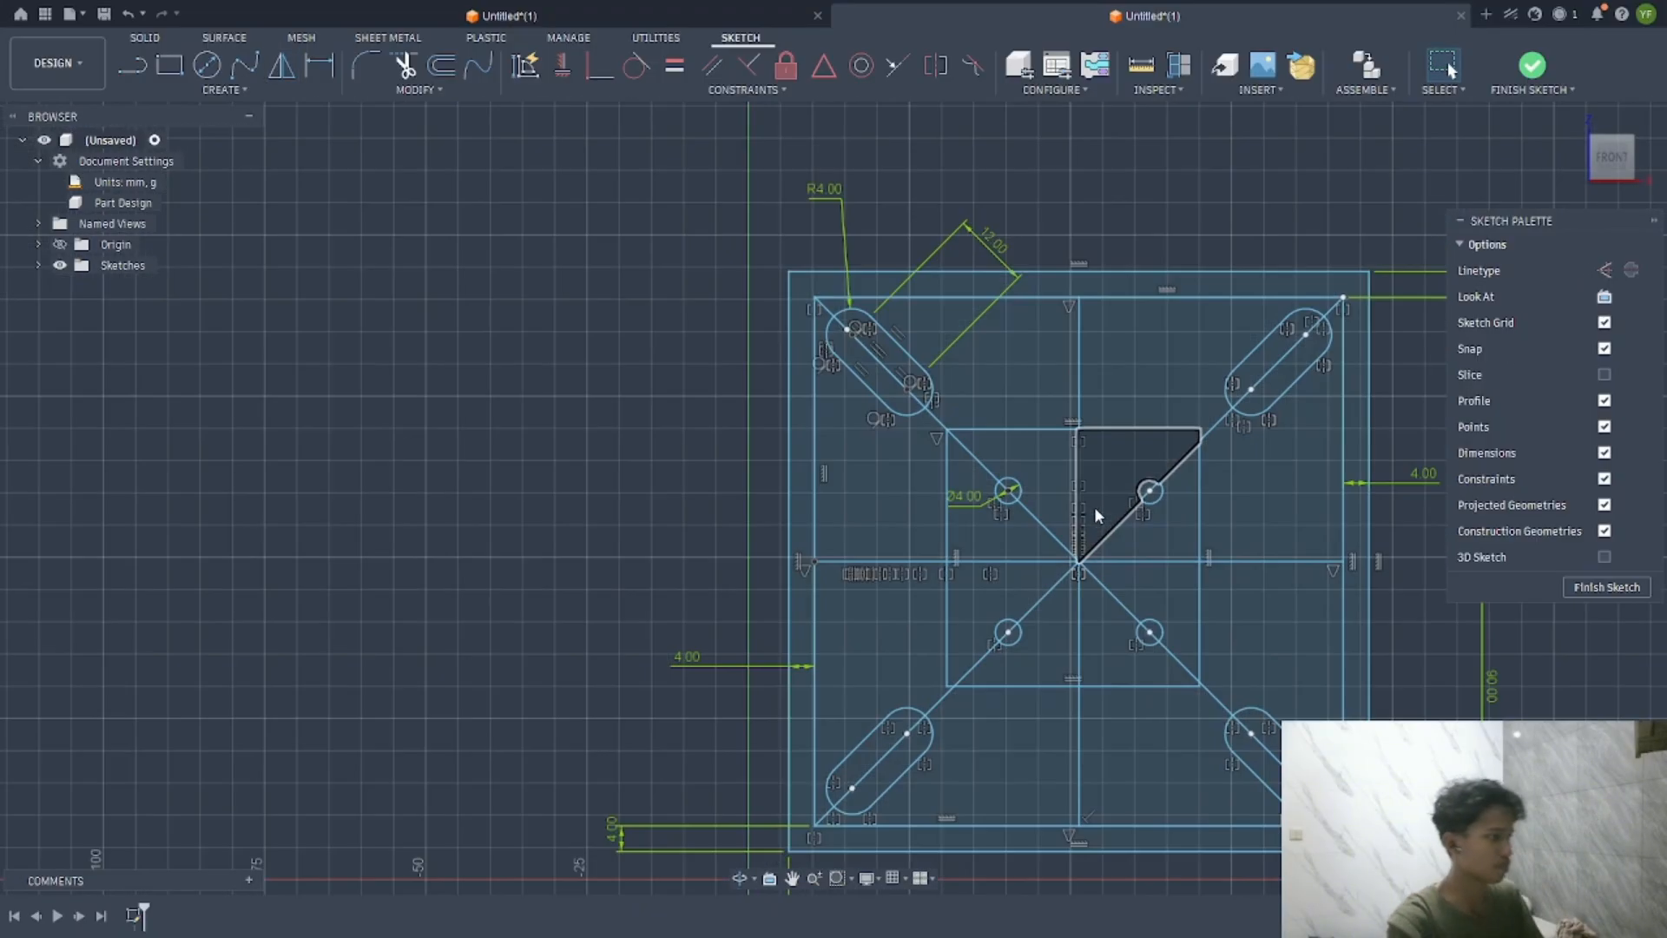
left_click(1594, 593)
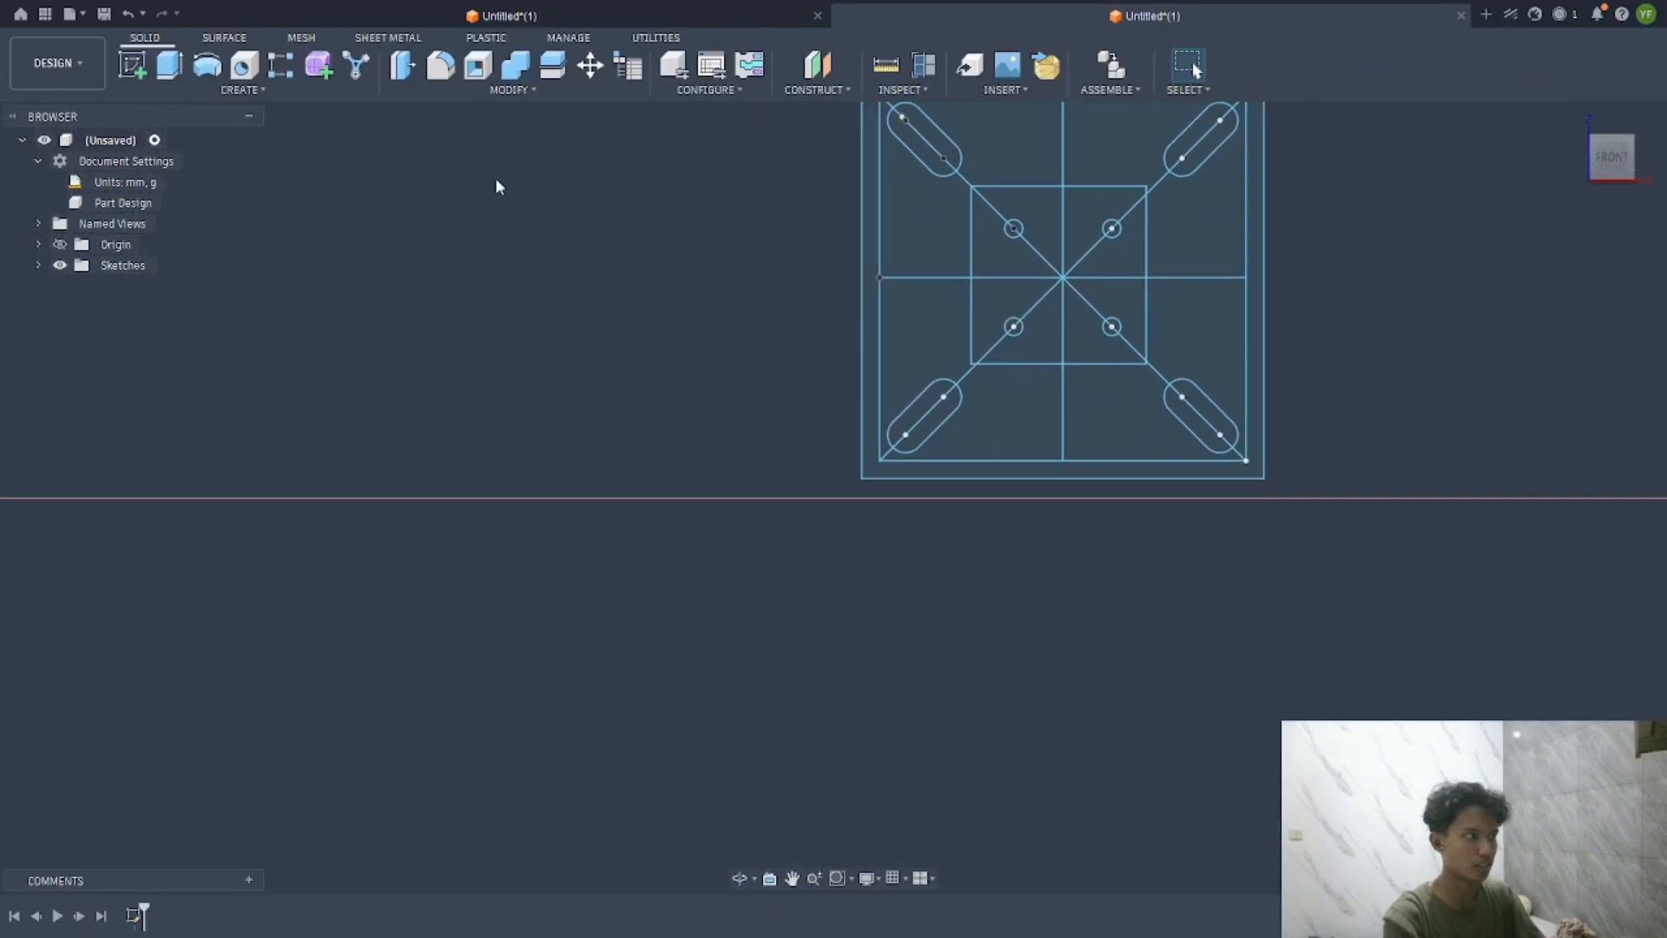
left_click(167, 62)
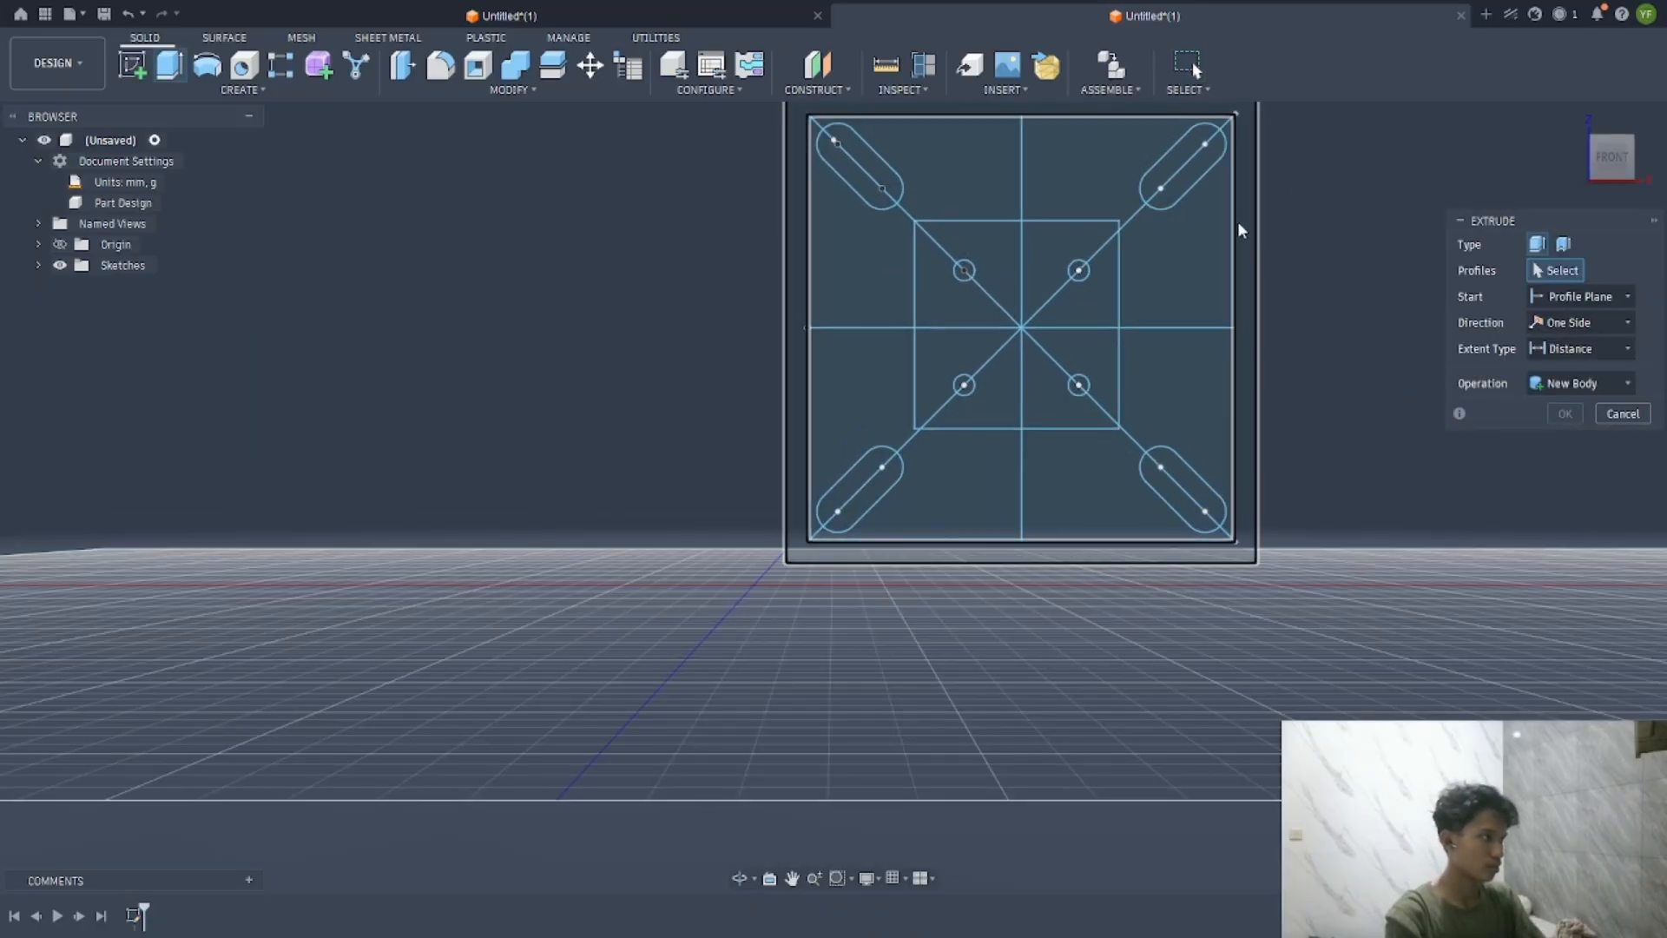
left_click(1239, 230)
left_click(1201, 271)
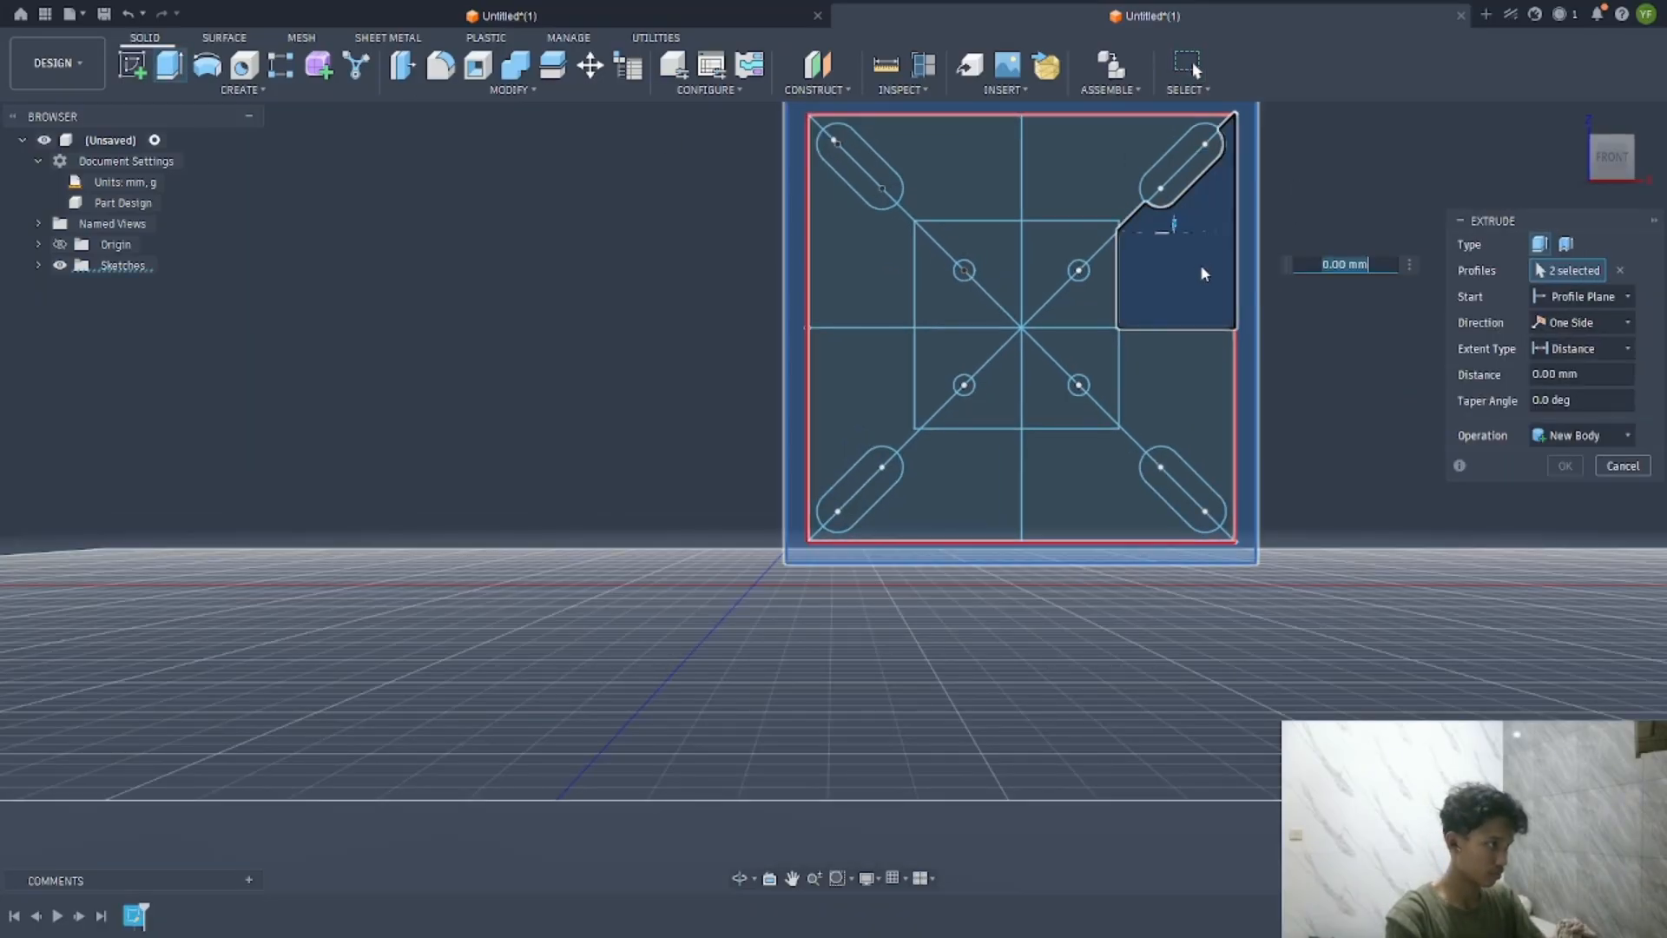
key("Escape")
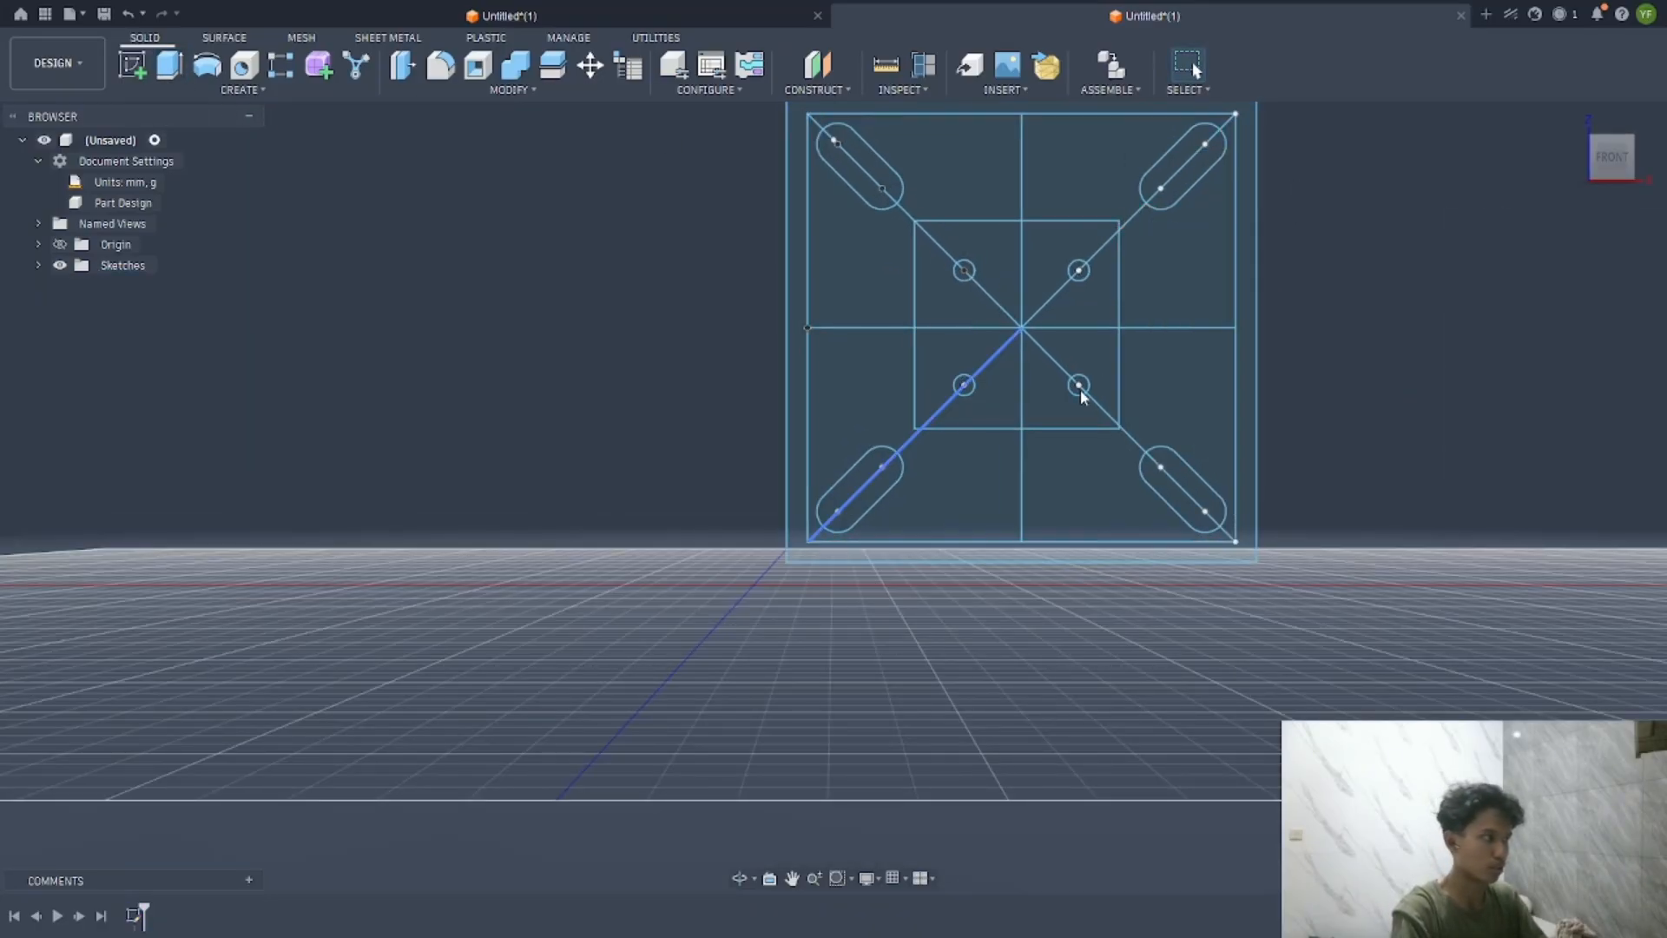
Extrude all regions of the square sketch together 40 mm as a new body
mouse_move(1428, 636)
left_mouse_down()
mouse_move(1128, 361)
mouse_move(651, 101)
left_mouse_up()
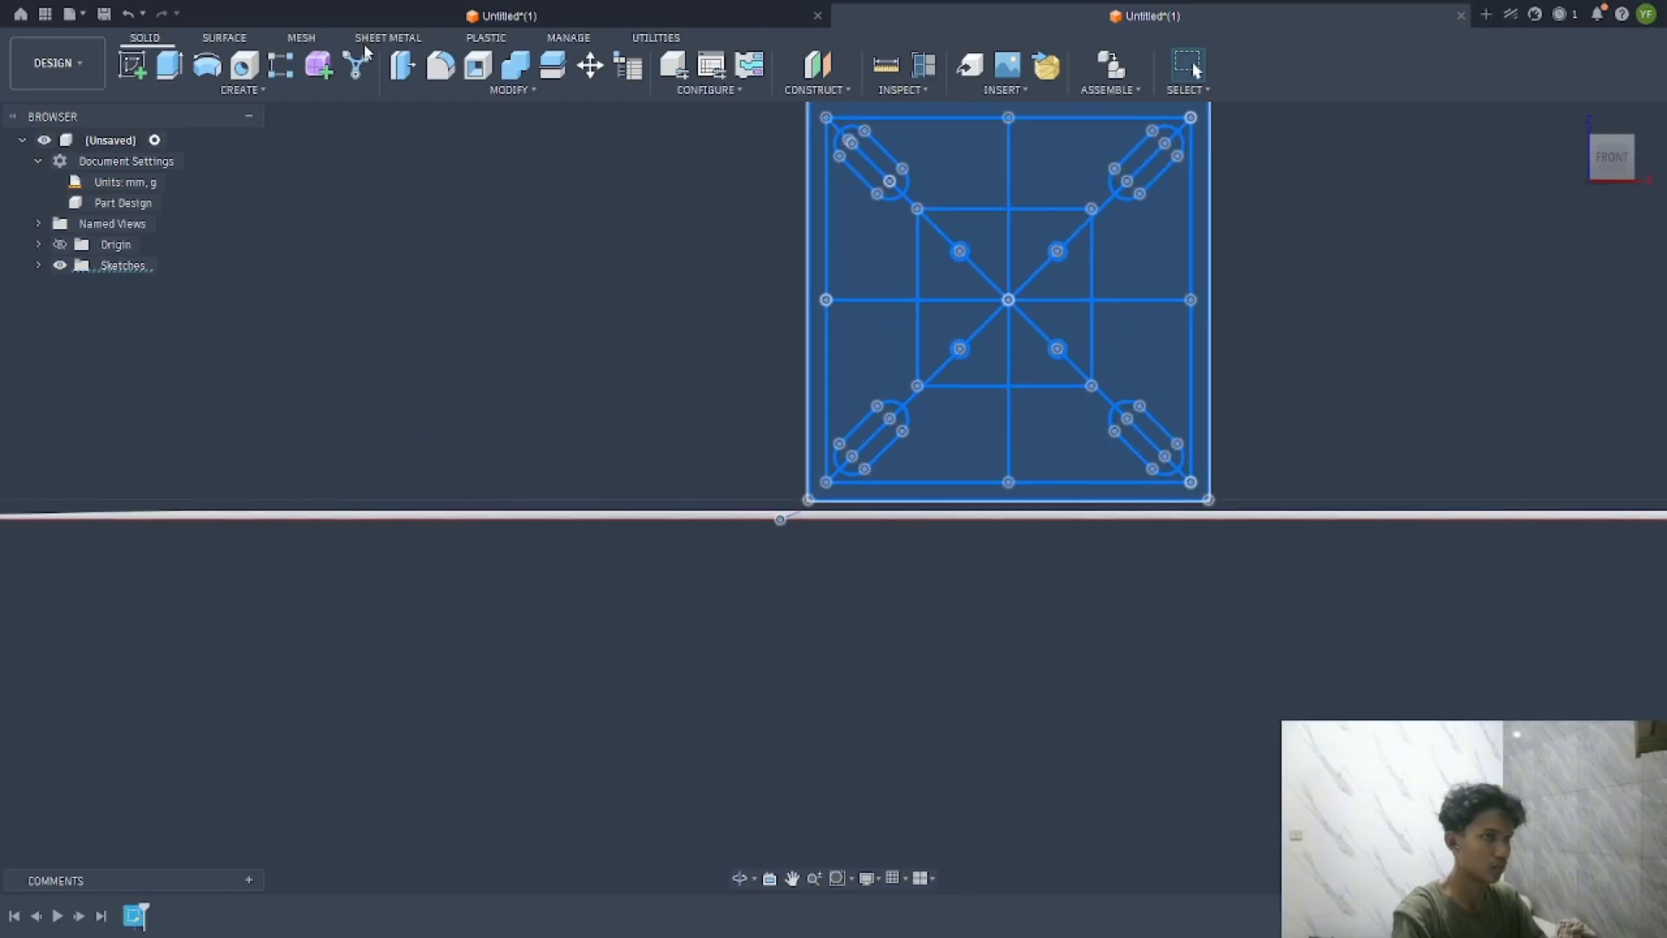
left_click(167, 63)
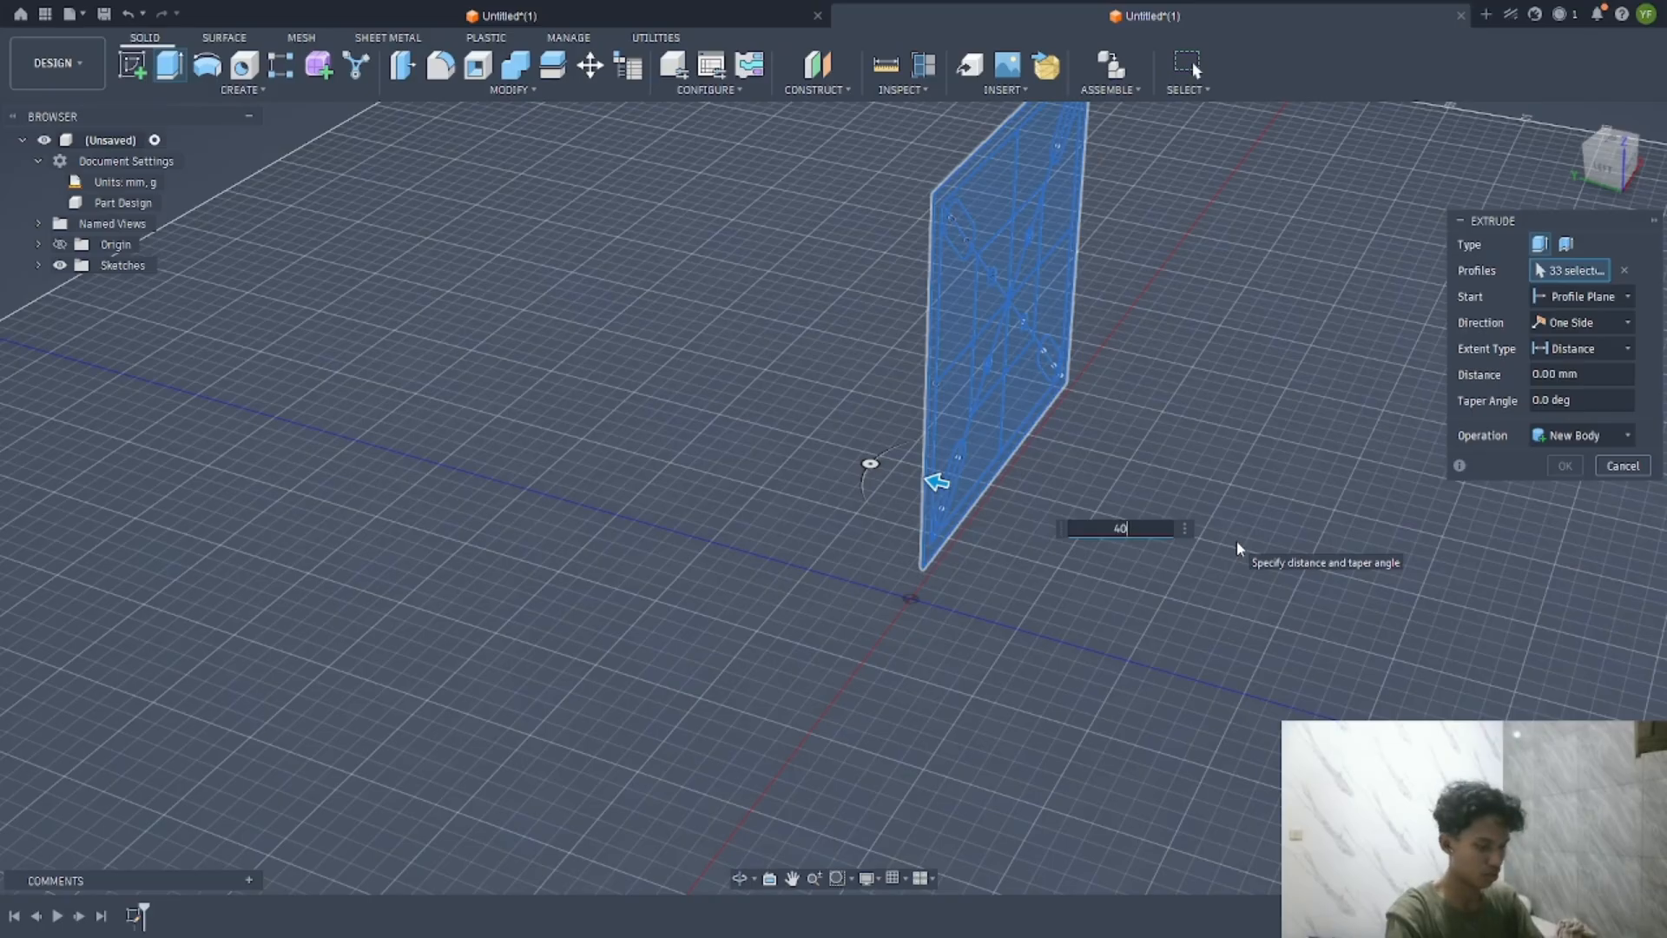
key("Return")
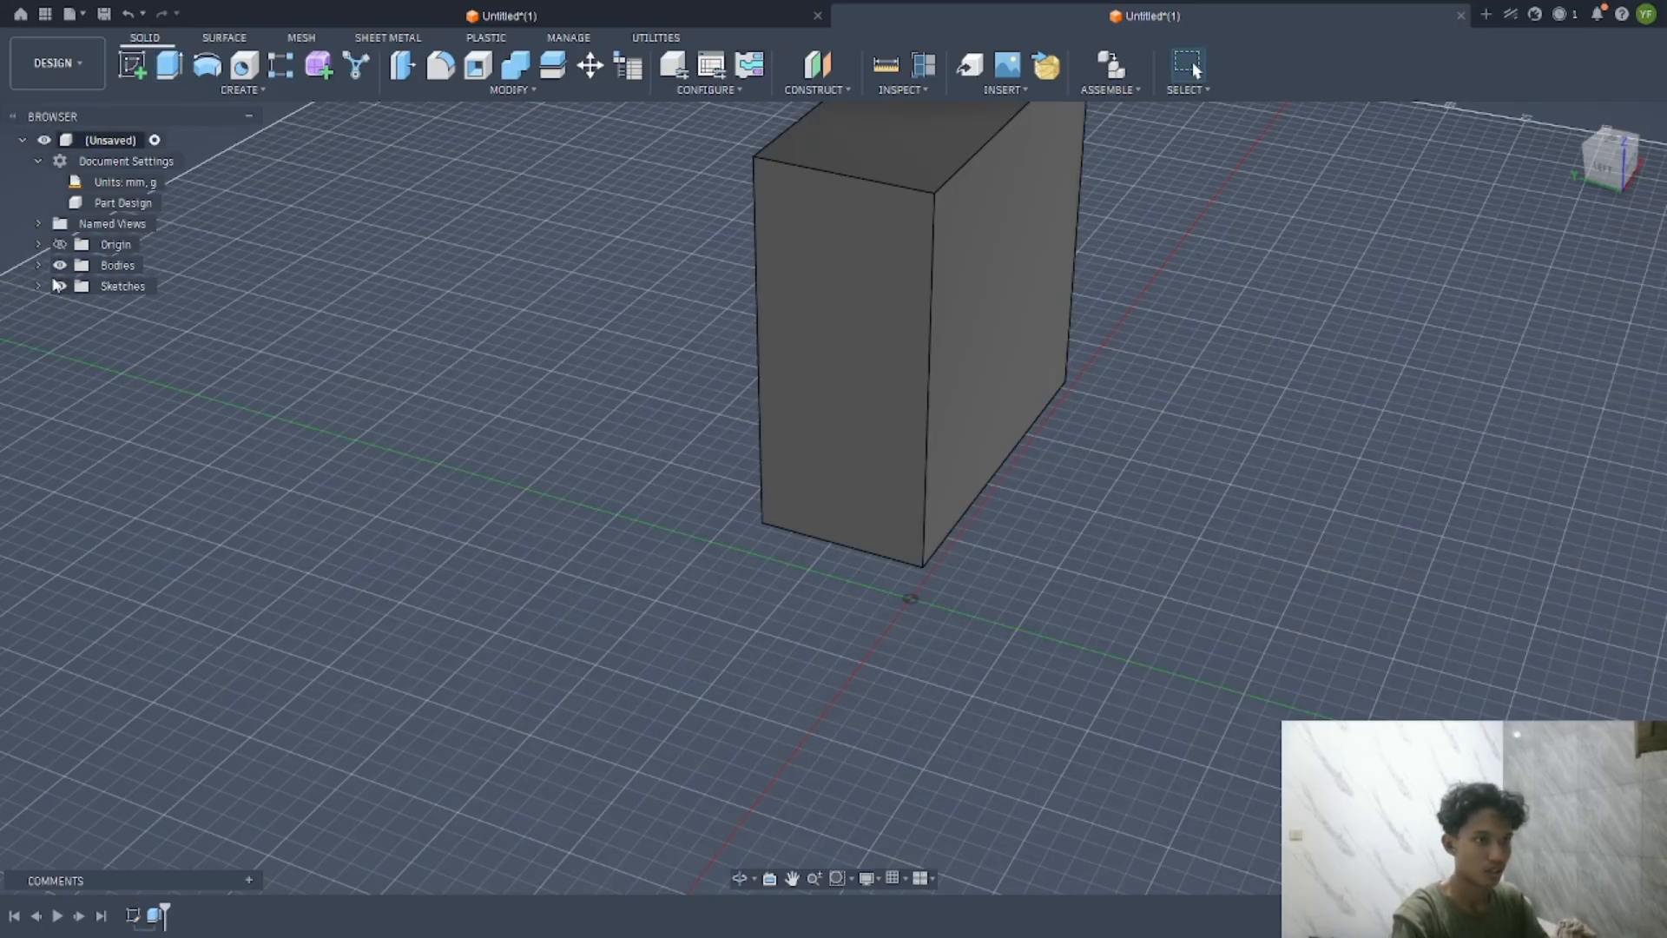
Show Sketch1 again and extrude both halves of all four diagonal slots as 5 mm deep cuts into the block
left_click(38, 286)
left_click(75, 307)
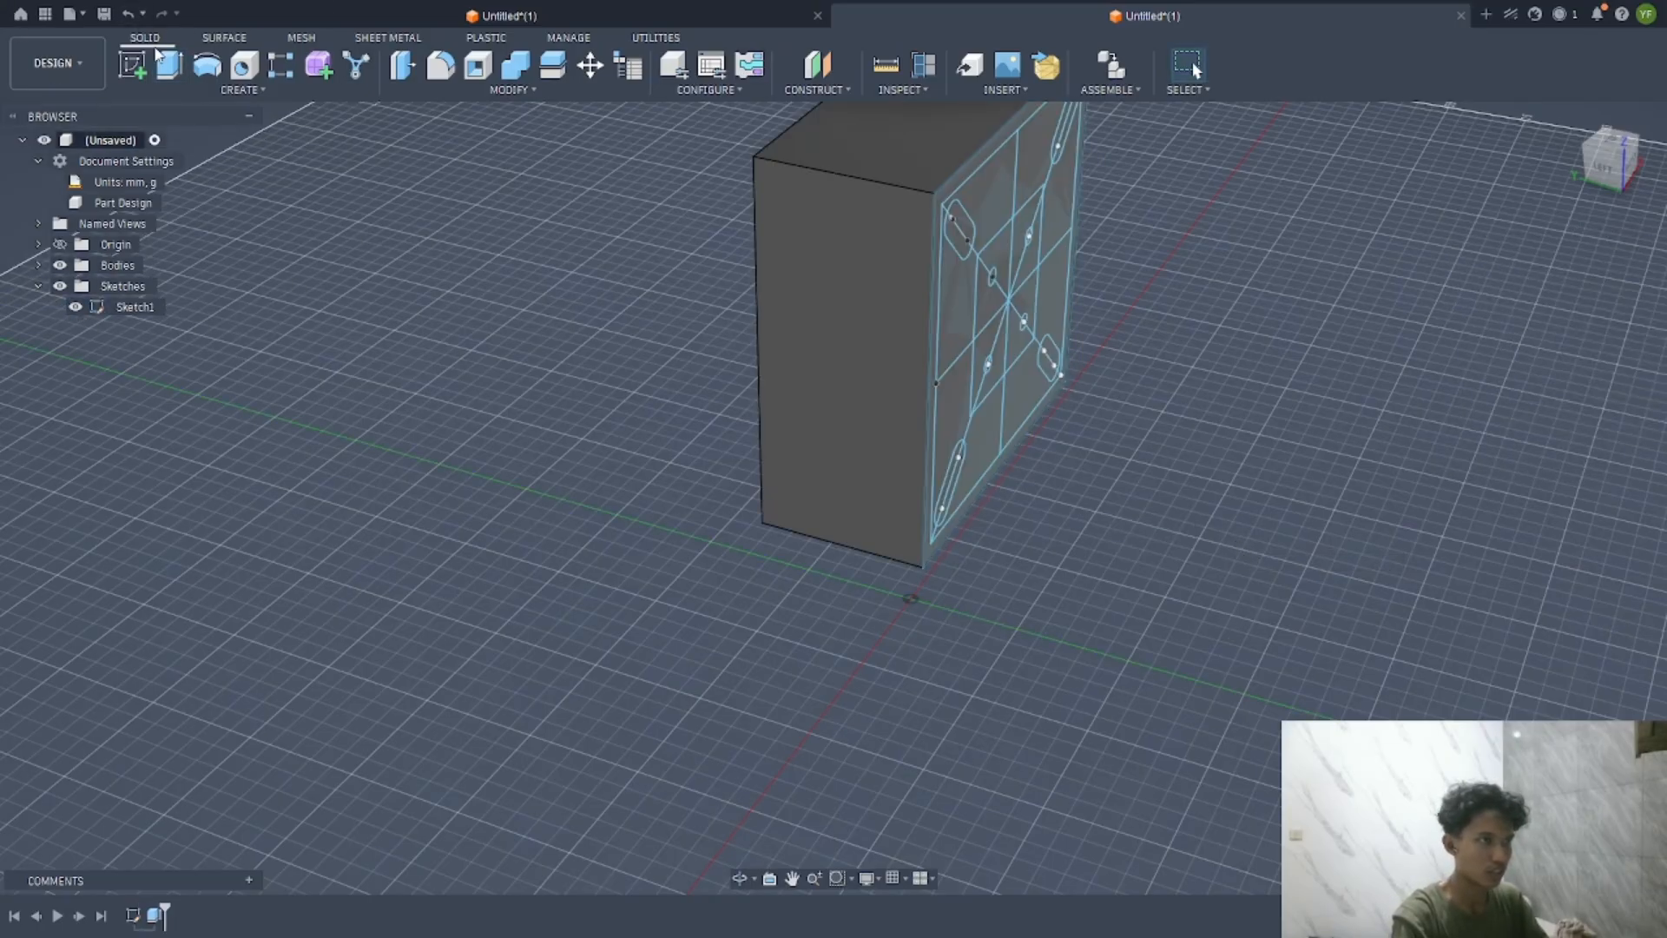
left_click(168, 65)
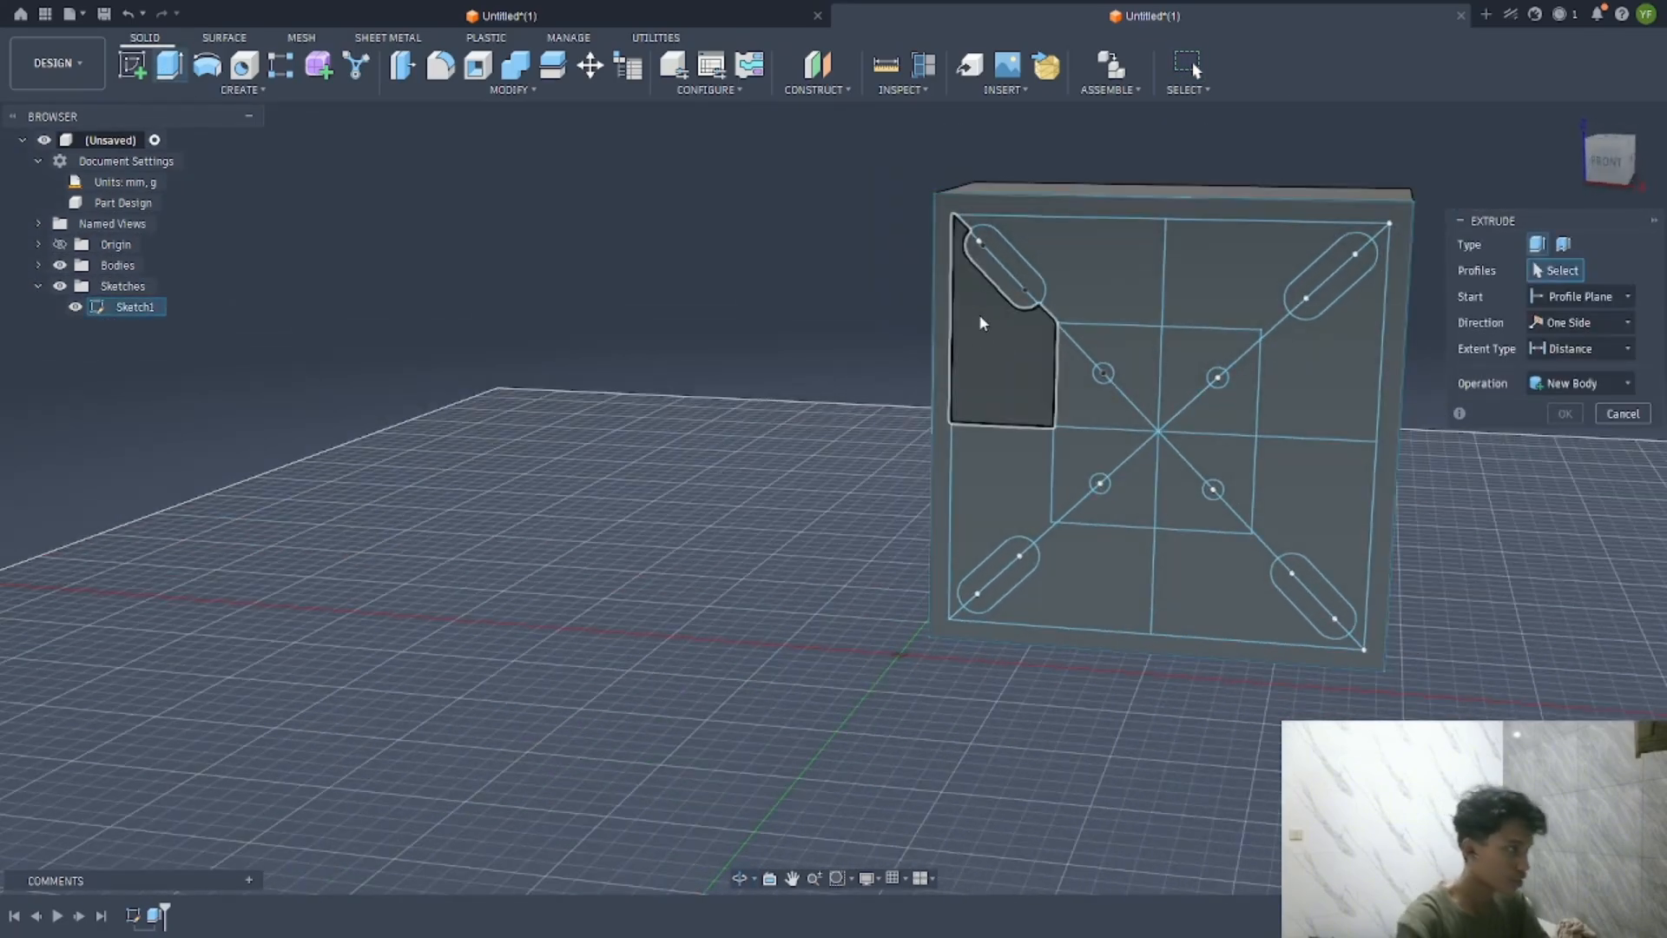
left_click(1005, 276)
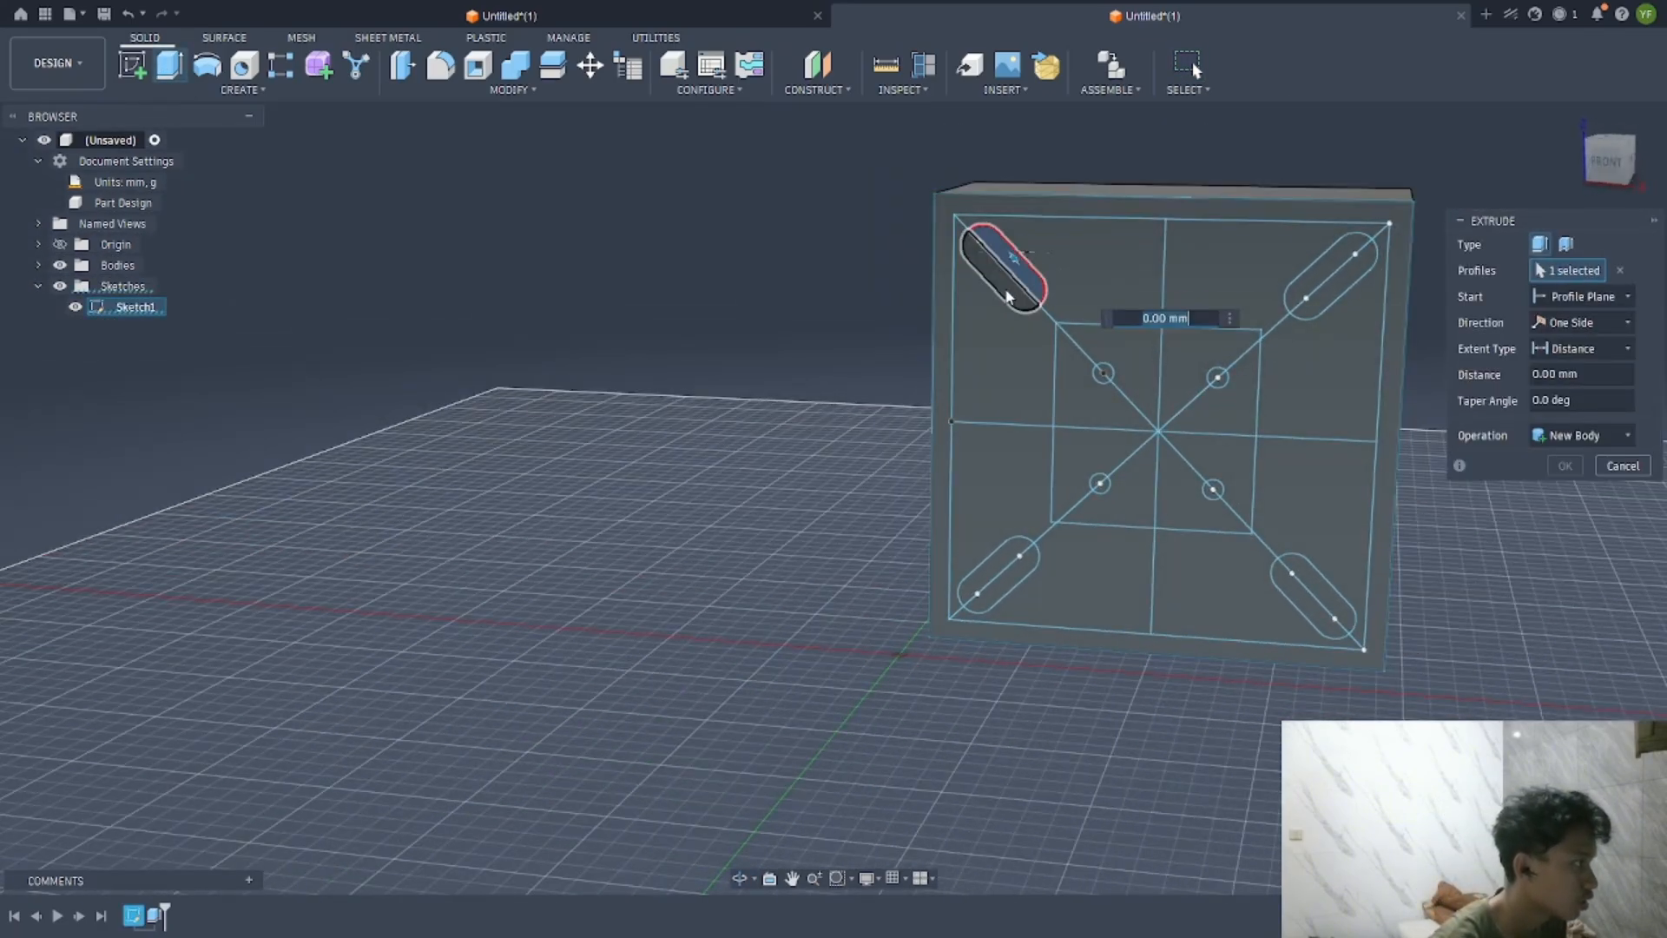
left_click(1000, 566)
left_click(1003, 569)
left_click(1294, 591)
left_click(1313, 606)
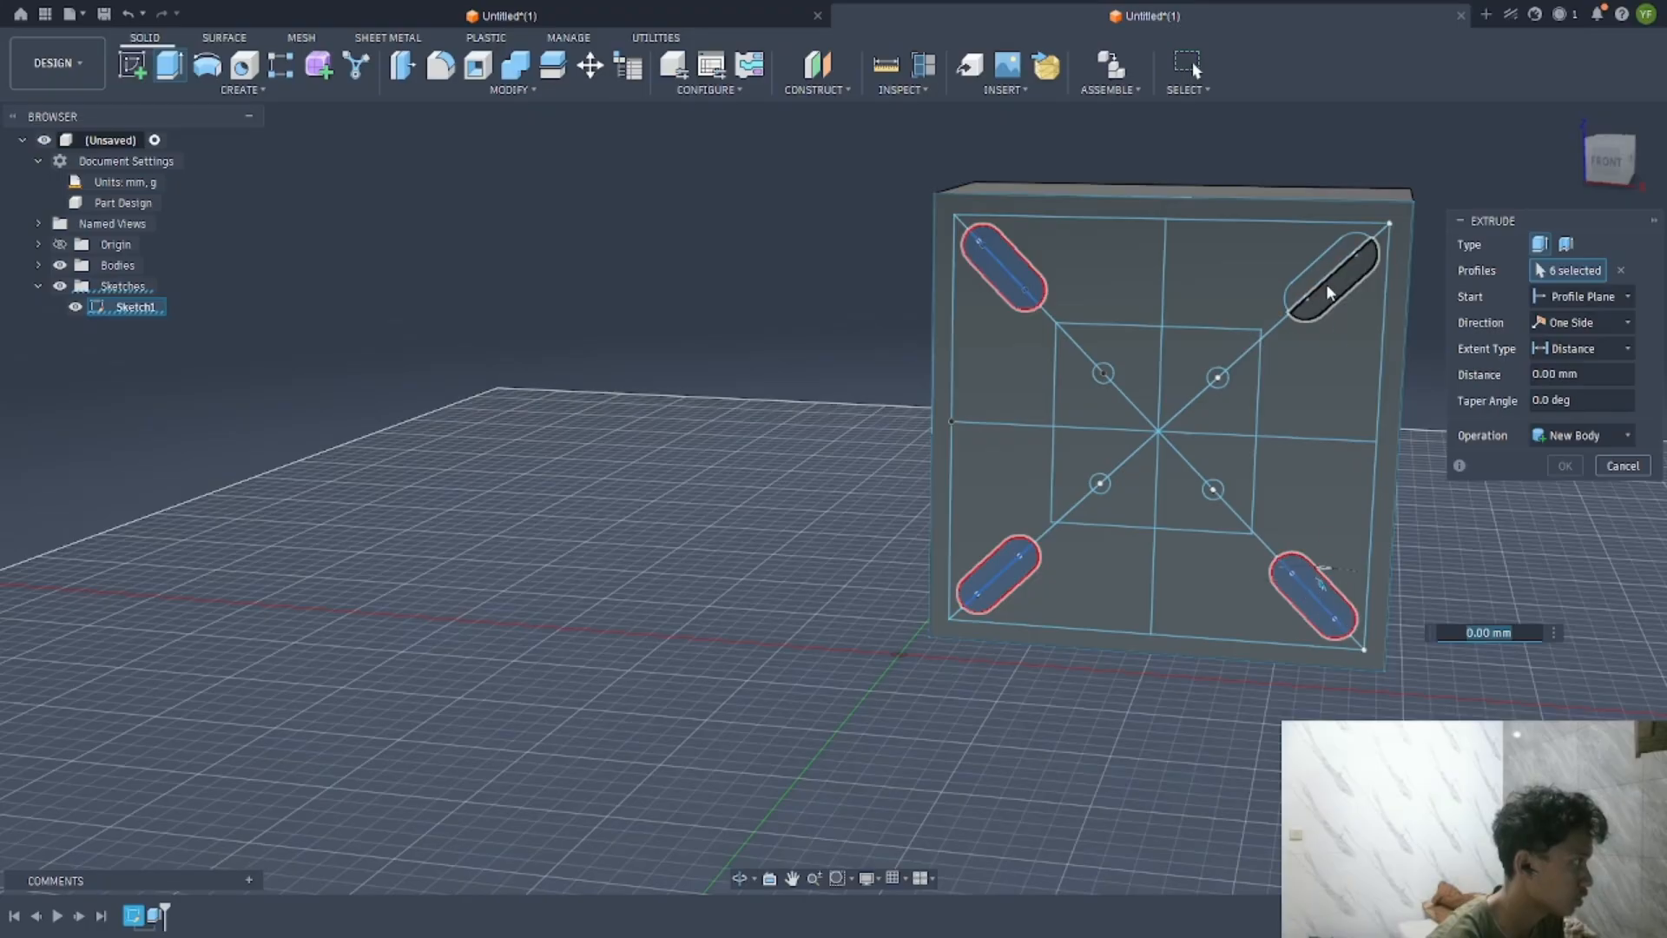
left_click(1337, 279)
left_click(1323, 271)
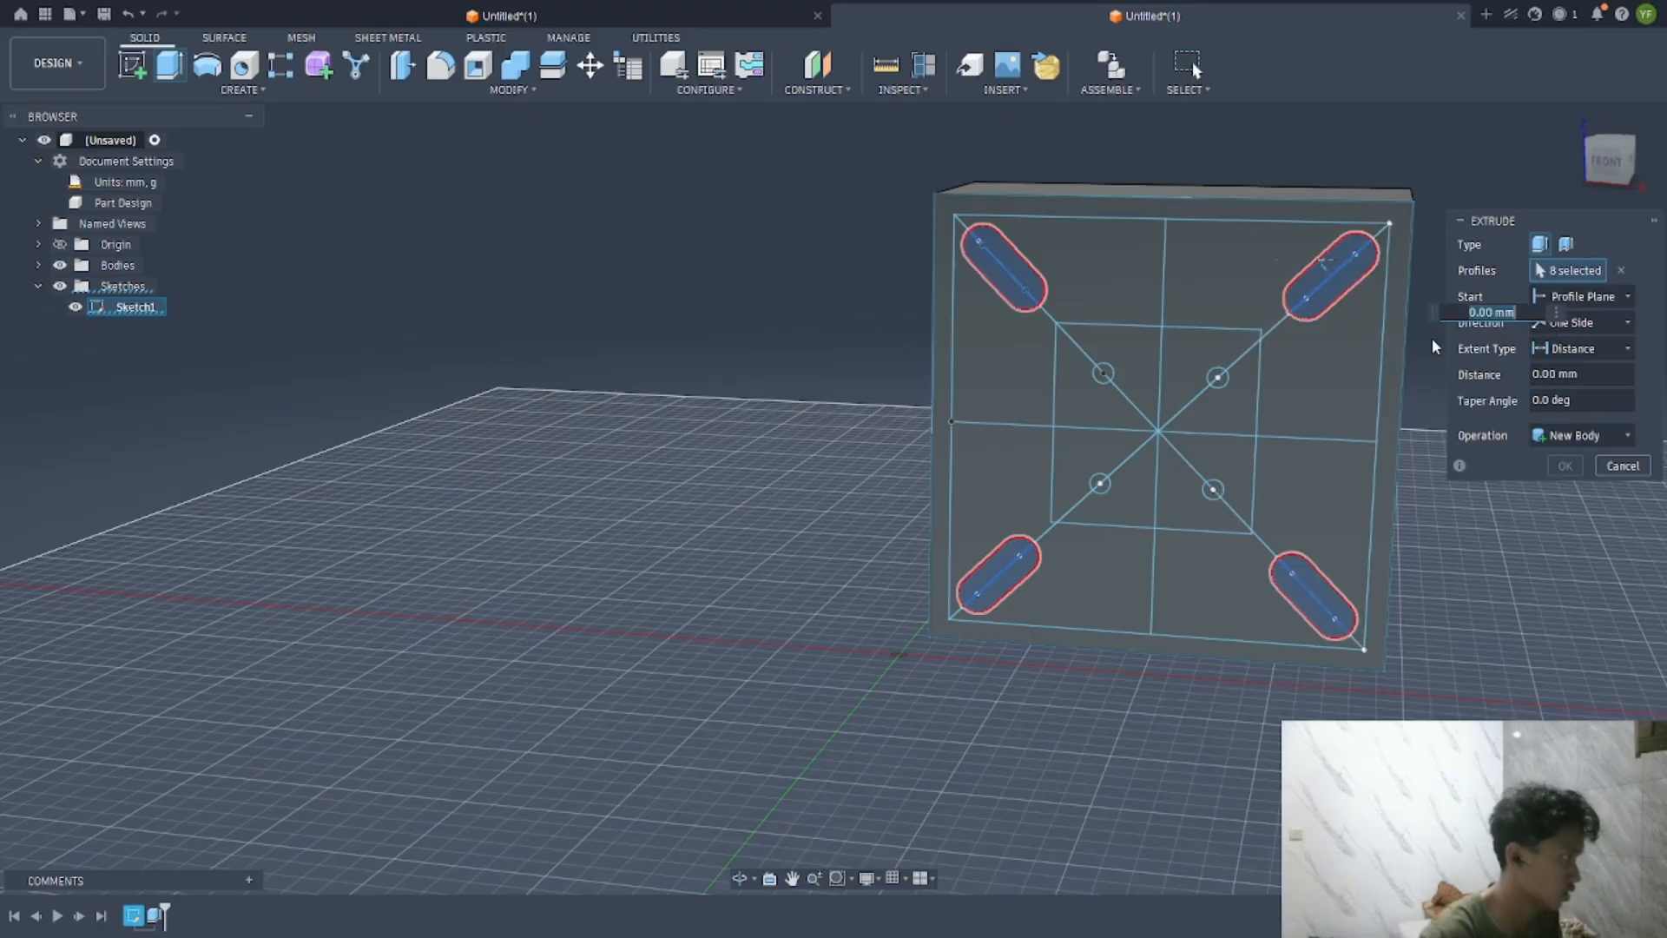
type("5")
key("Return")
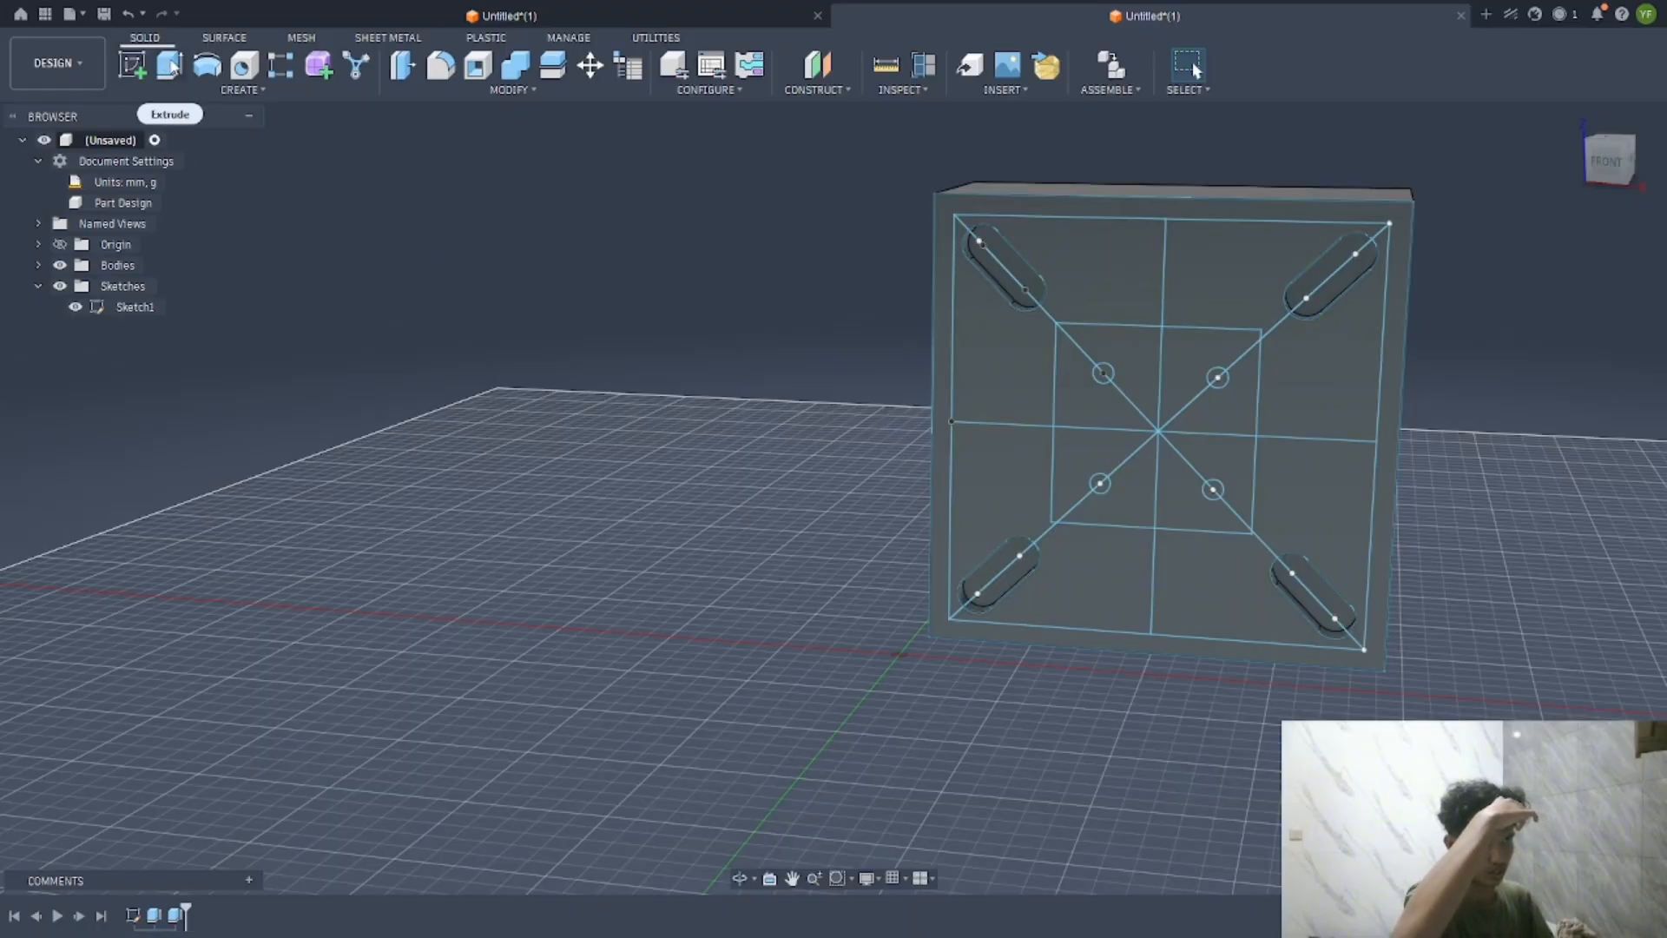
Cut the small central square 10 mm deep into the block with Extrude, leaving out the four circles
left_click(172, 67)
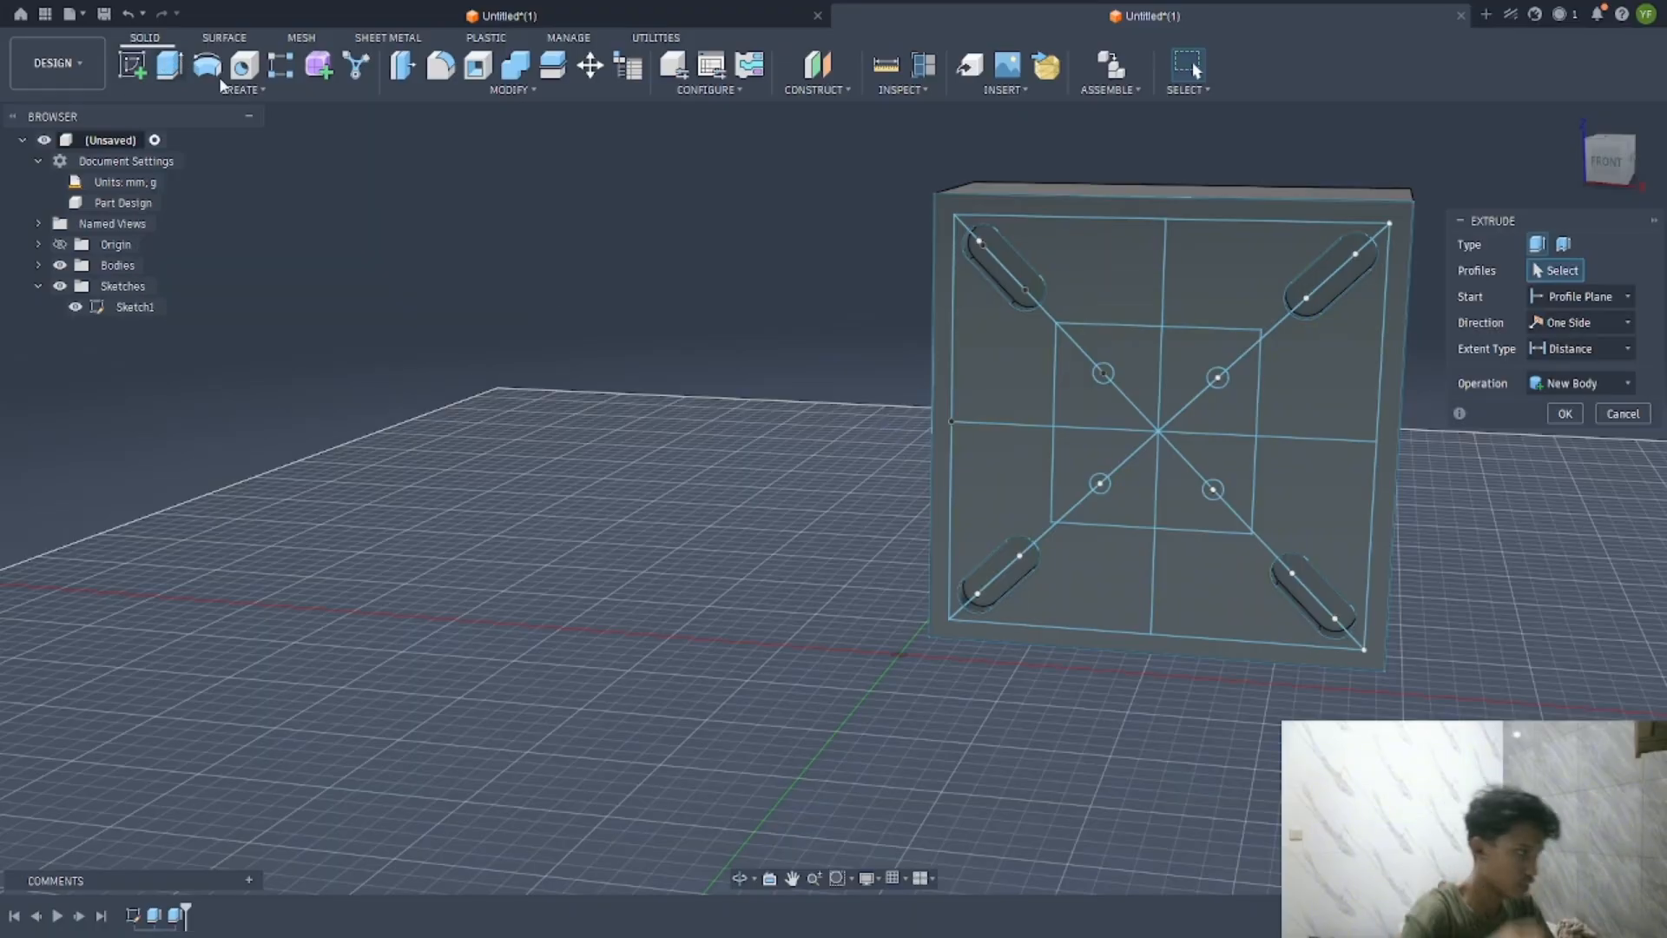
left_click(1135, 368)
left_click(1109, 406)
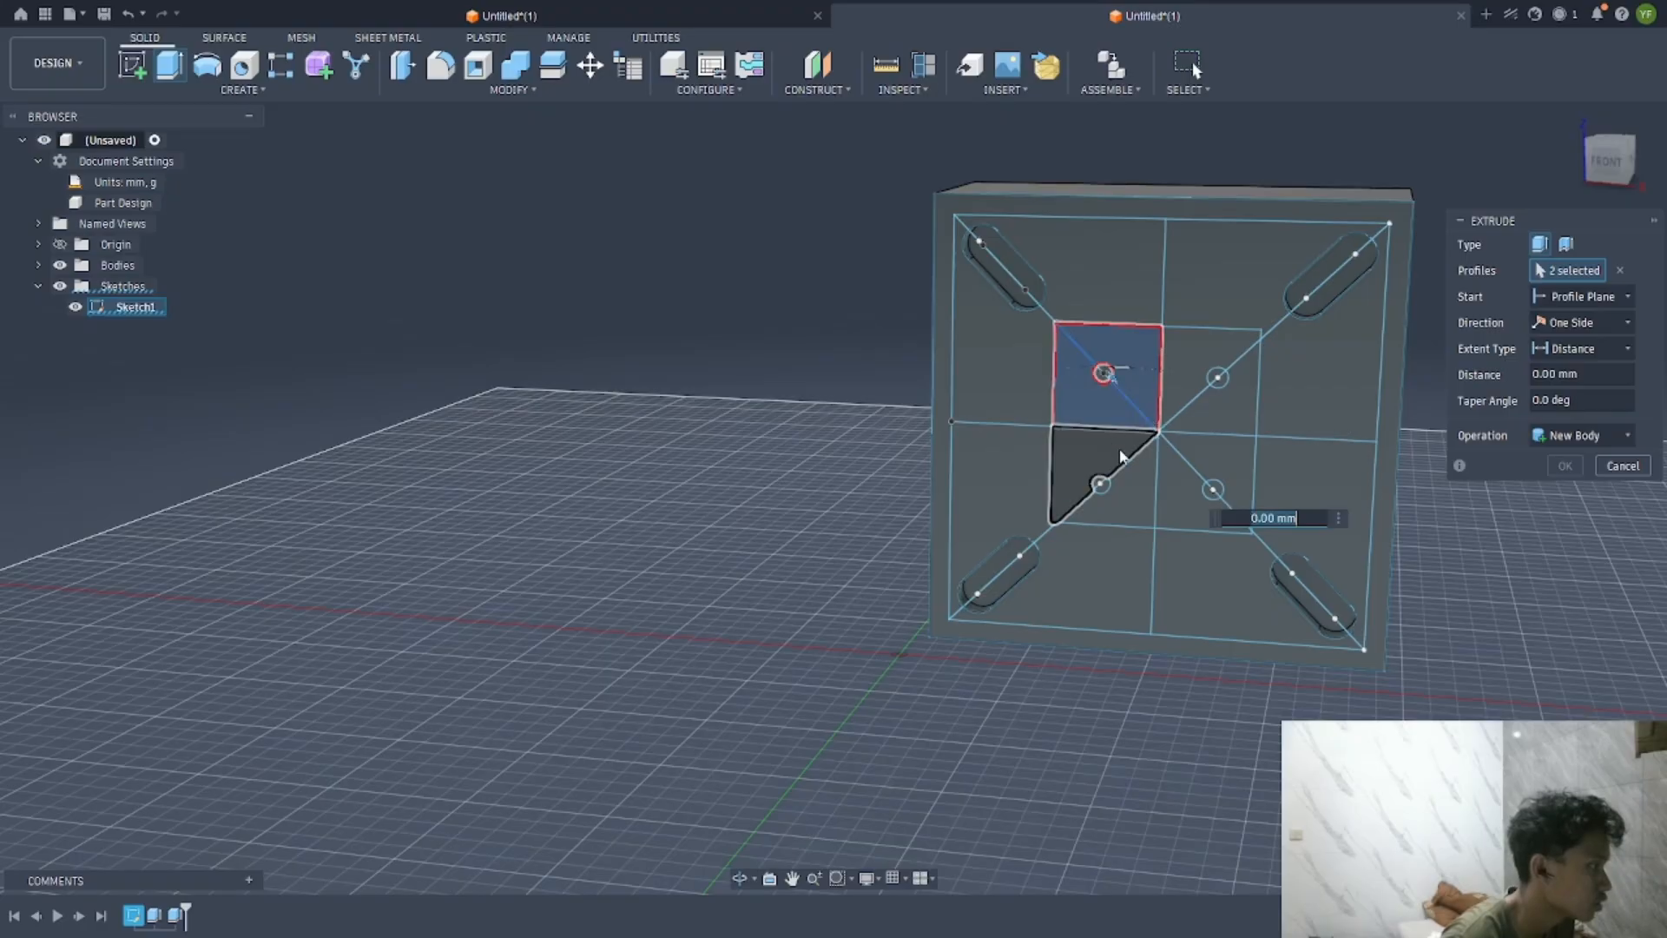
left_click(1087, 496)
left_click(1126, 457)
left_click(1191, 500)
left_click(1228, 462)
left_click(1213, 412)
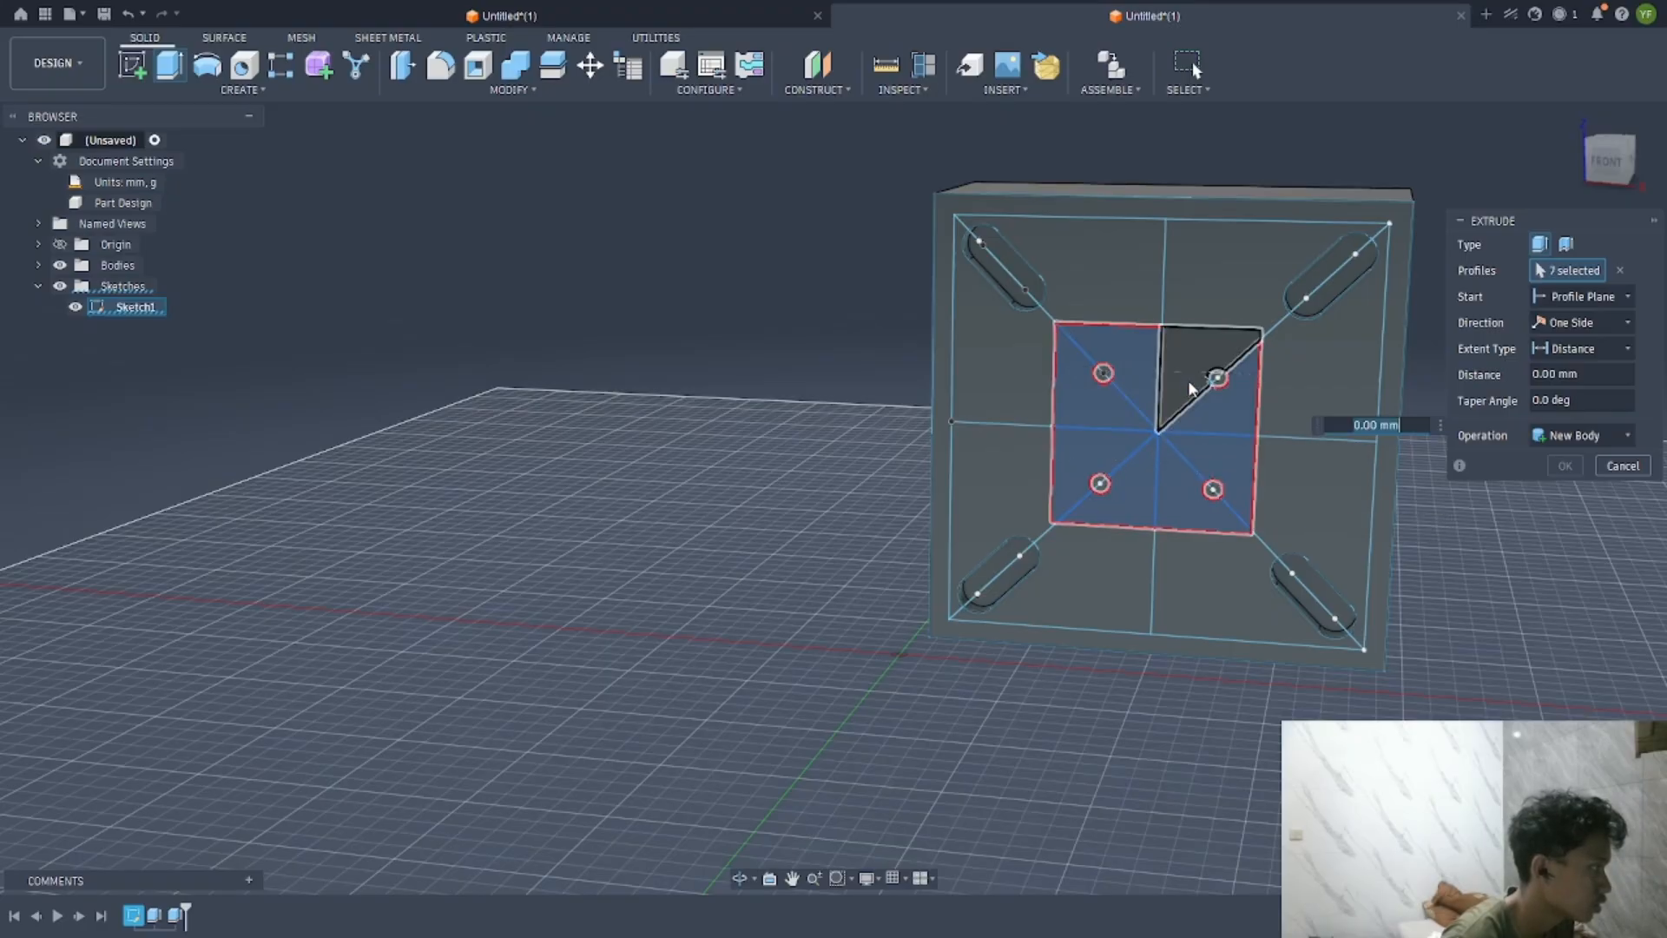
left_click(1189, 387)
type("10")
key("Return")
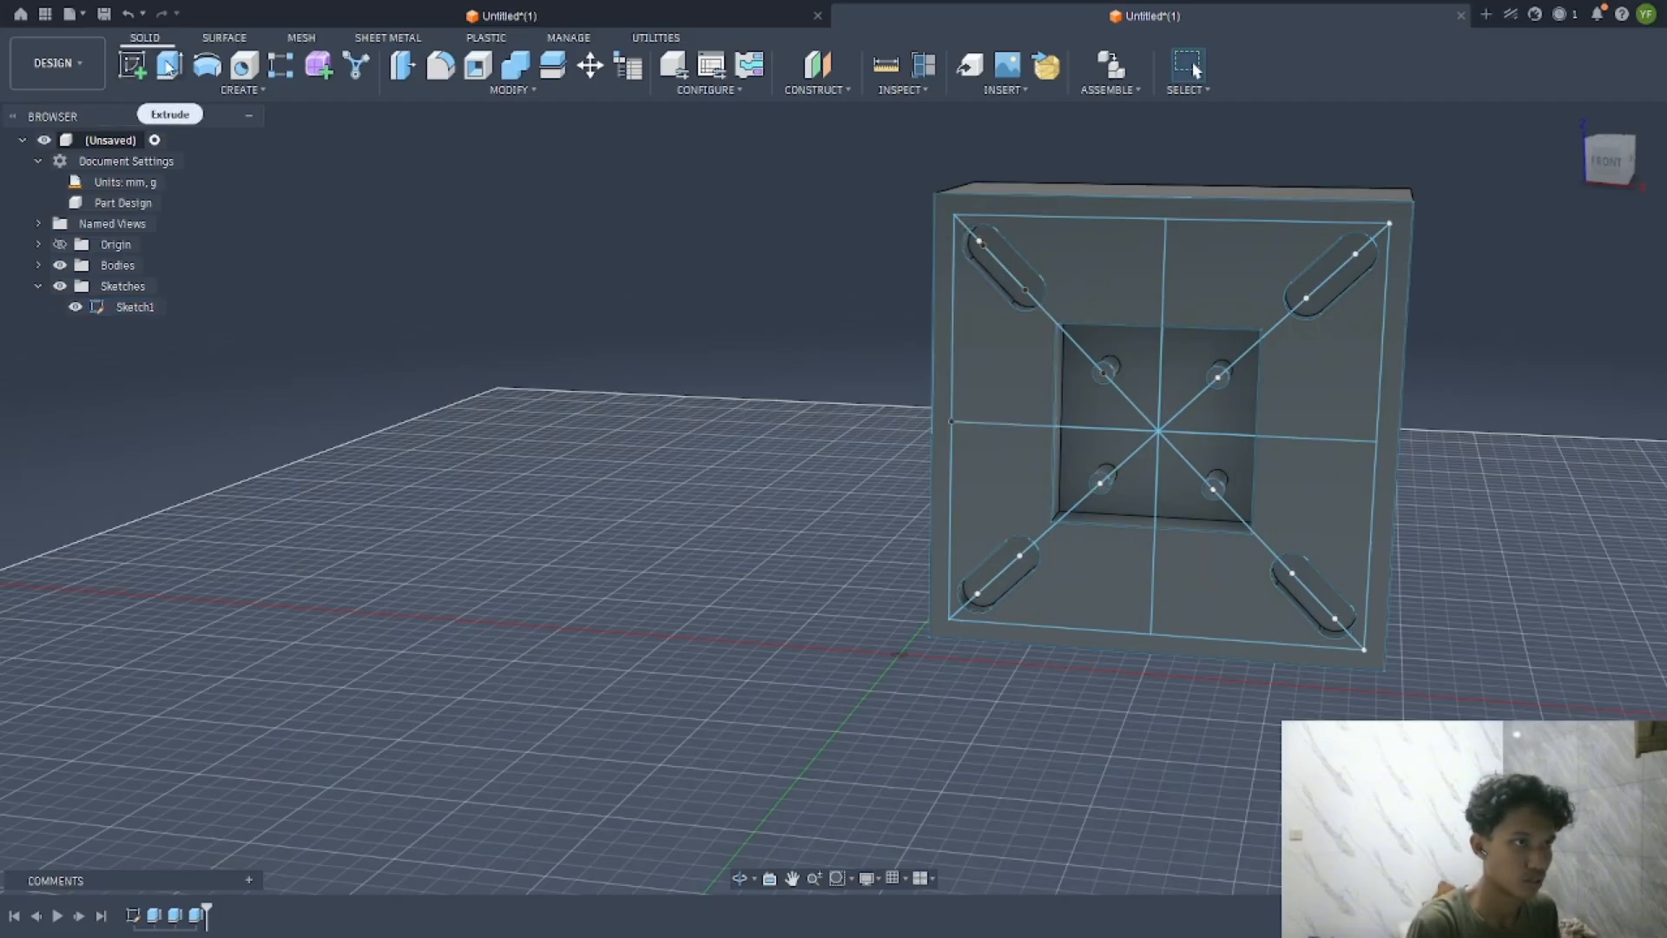
Extrude both halves of the four 4 mm circles as cuts, making holes in the floor of the central pocket
left_click(168, 65)
left_click(1111, 376)
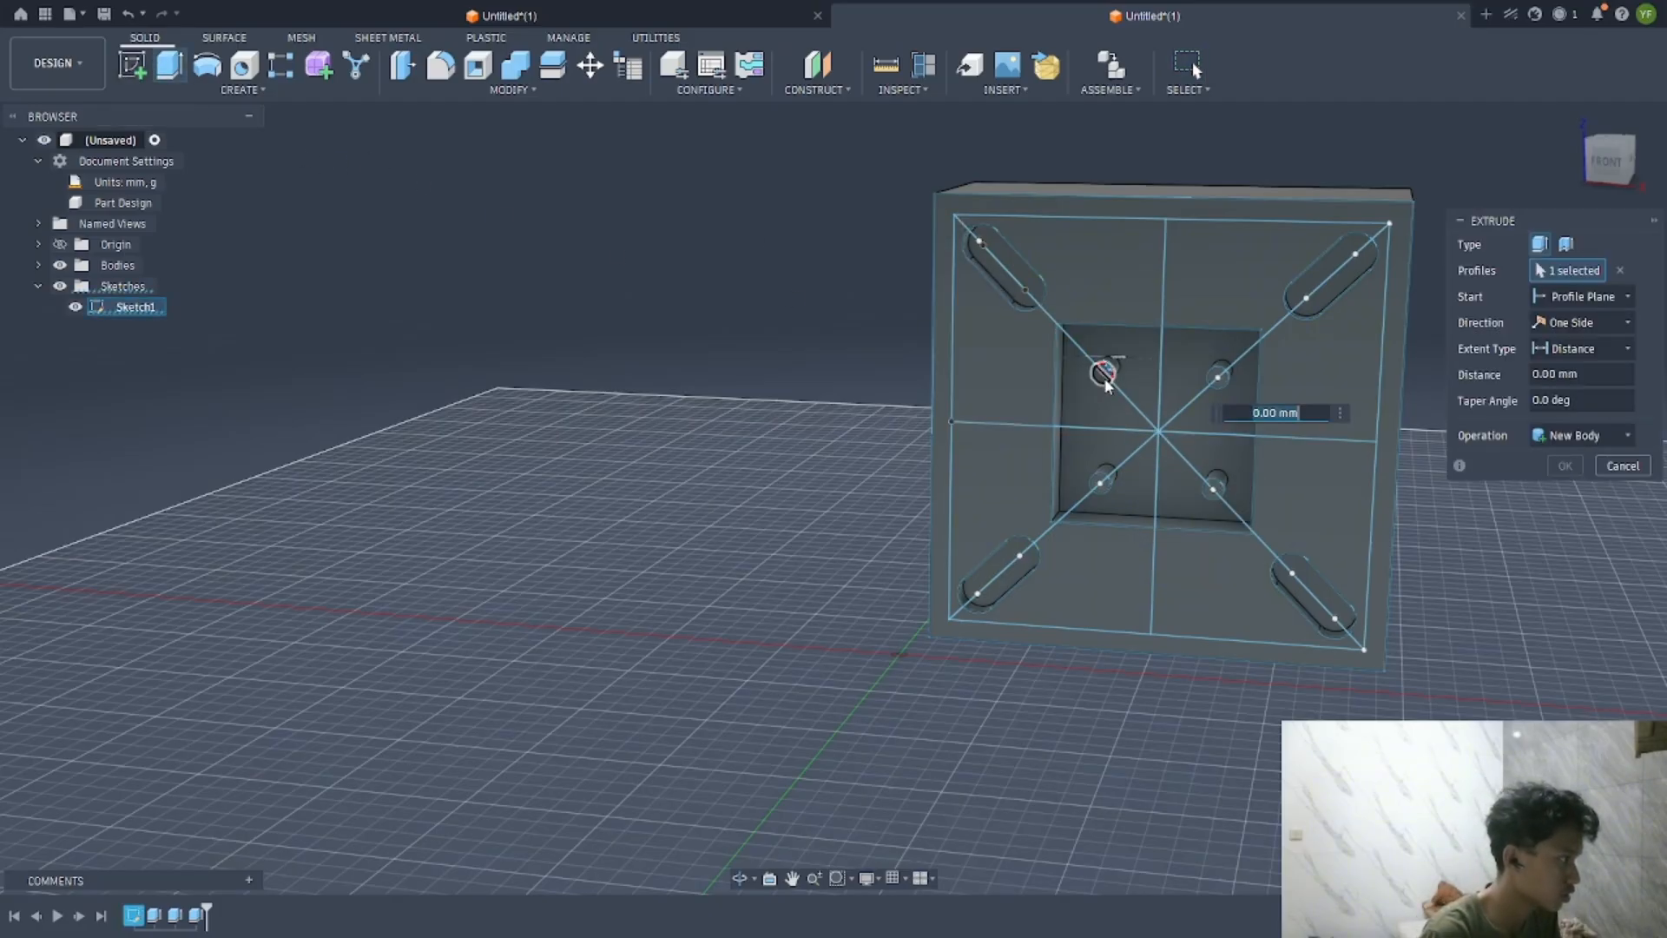
left_click(1101, 376)
left_click(1104, 488)
left_click(1097, 480)
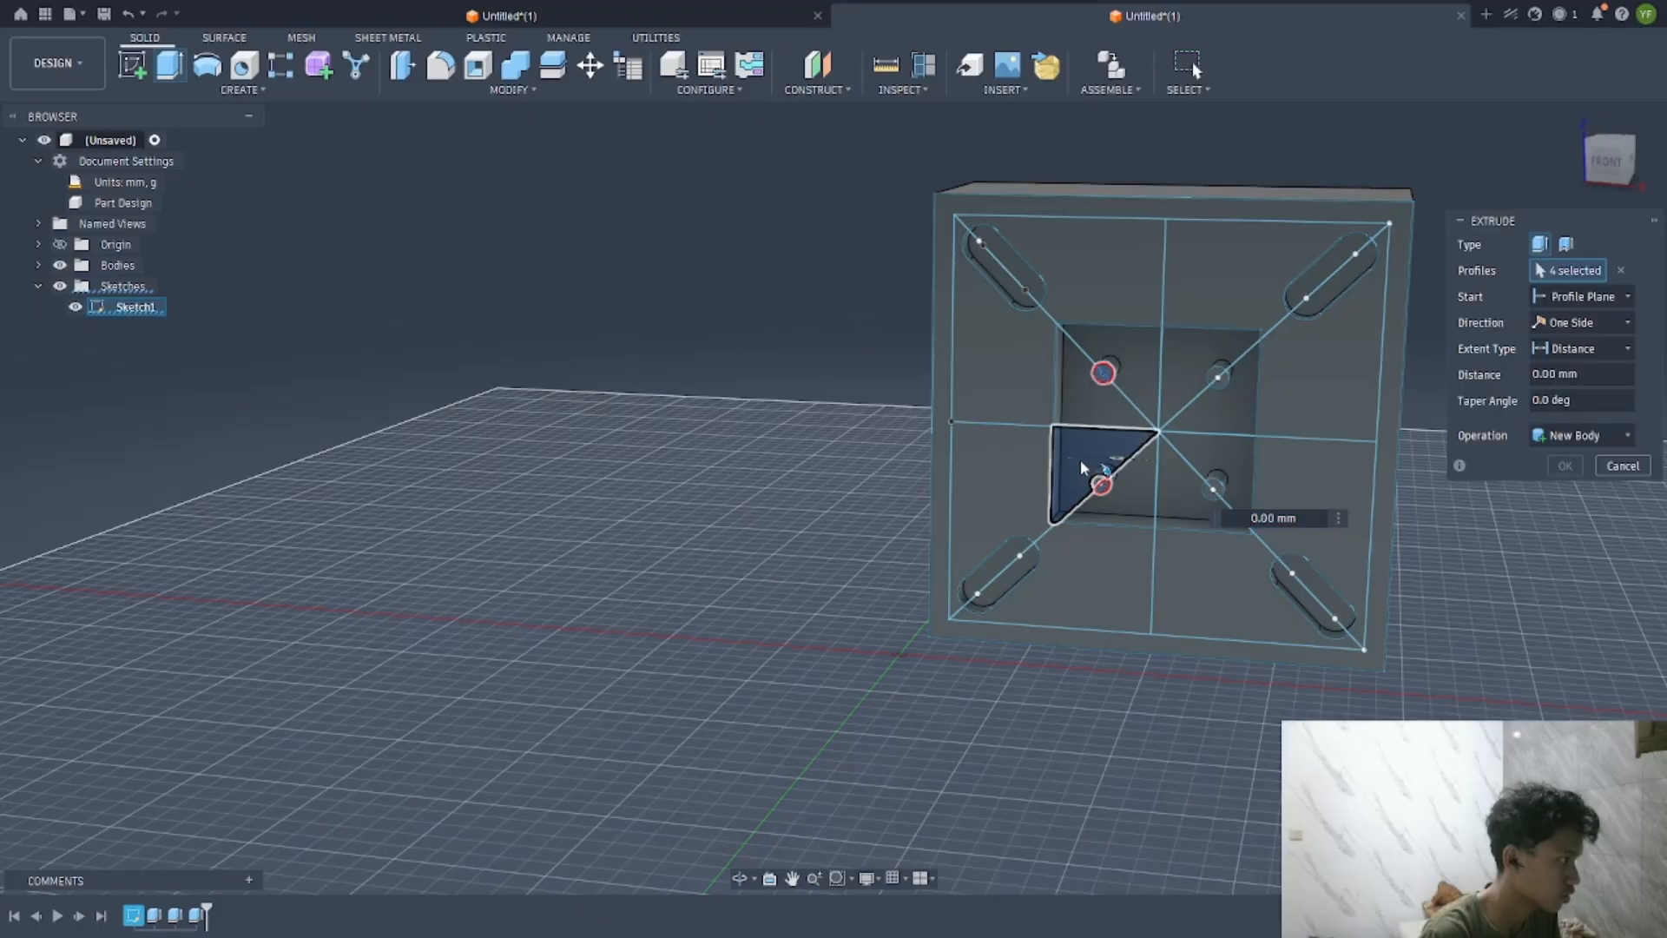
left_click(1208, 491)
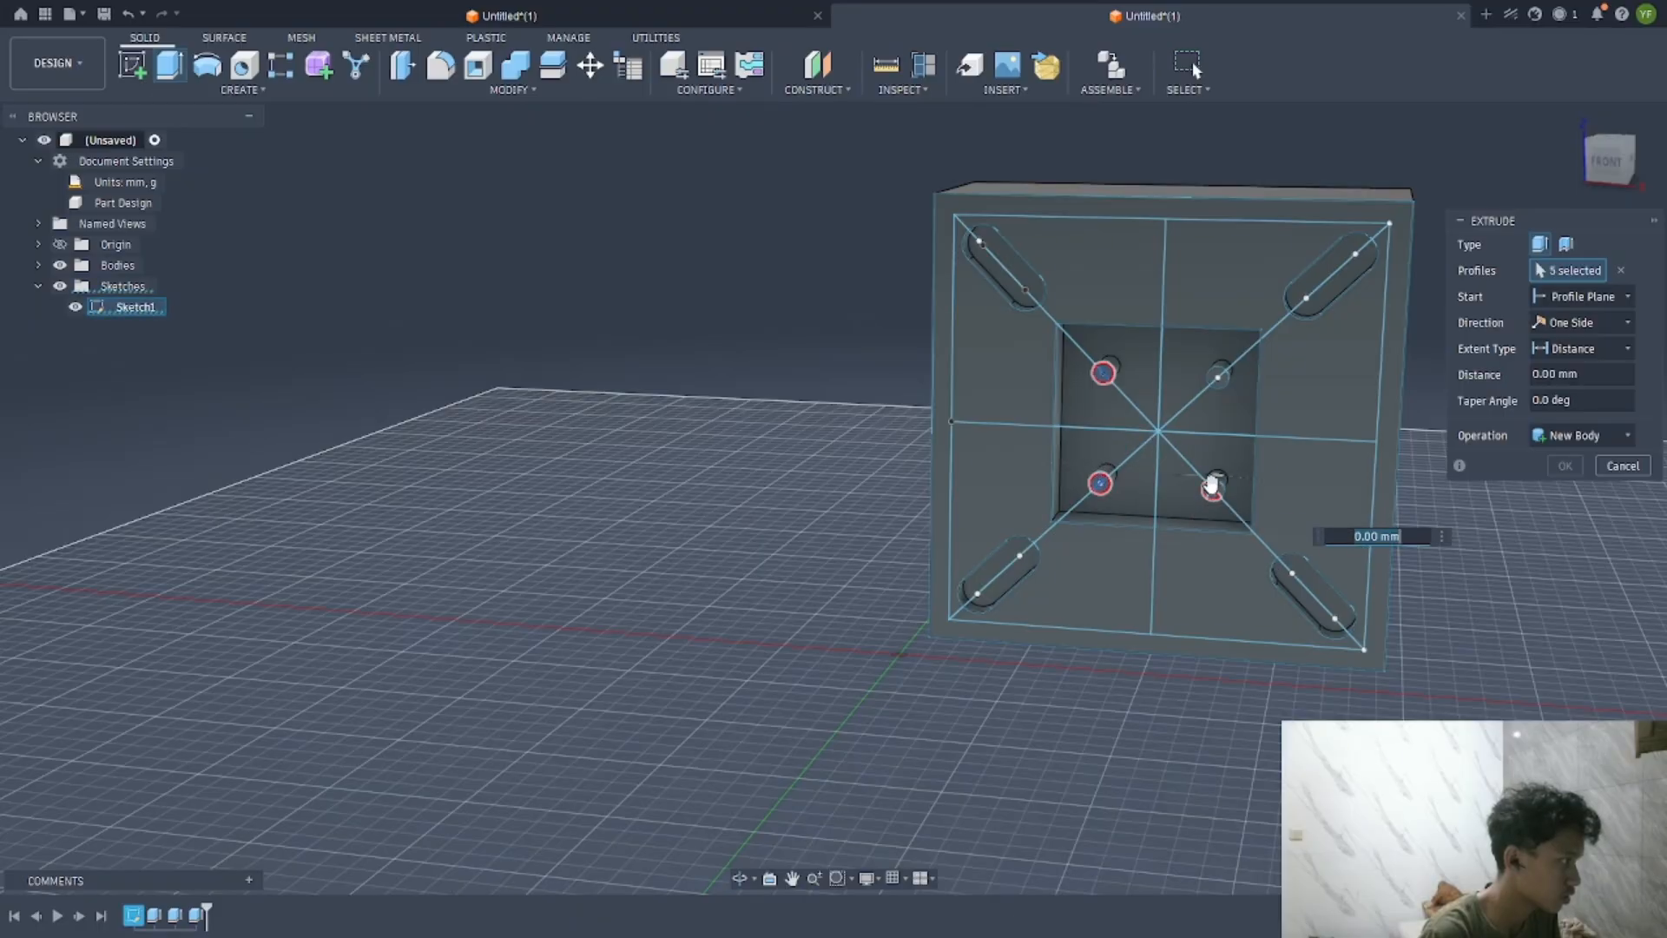
left_click(1214, 482)
left_click(1218, 377)
left_click(1221, 375)
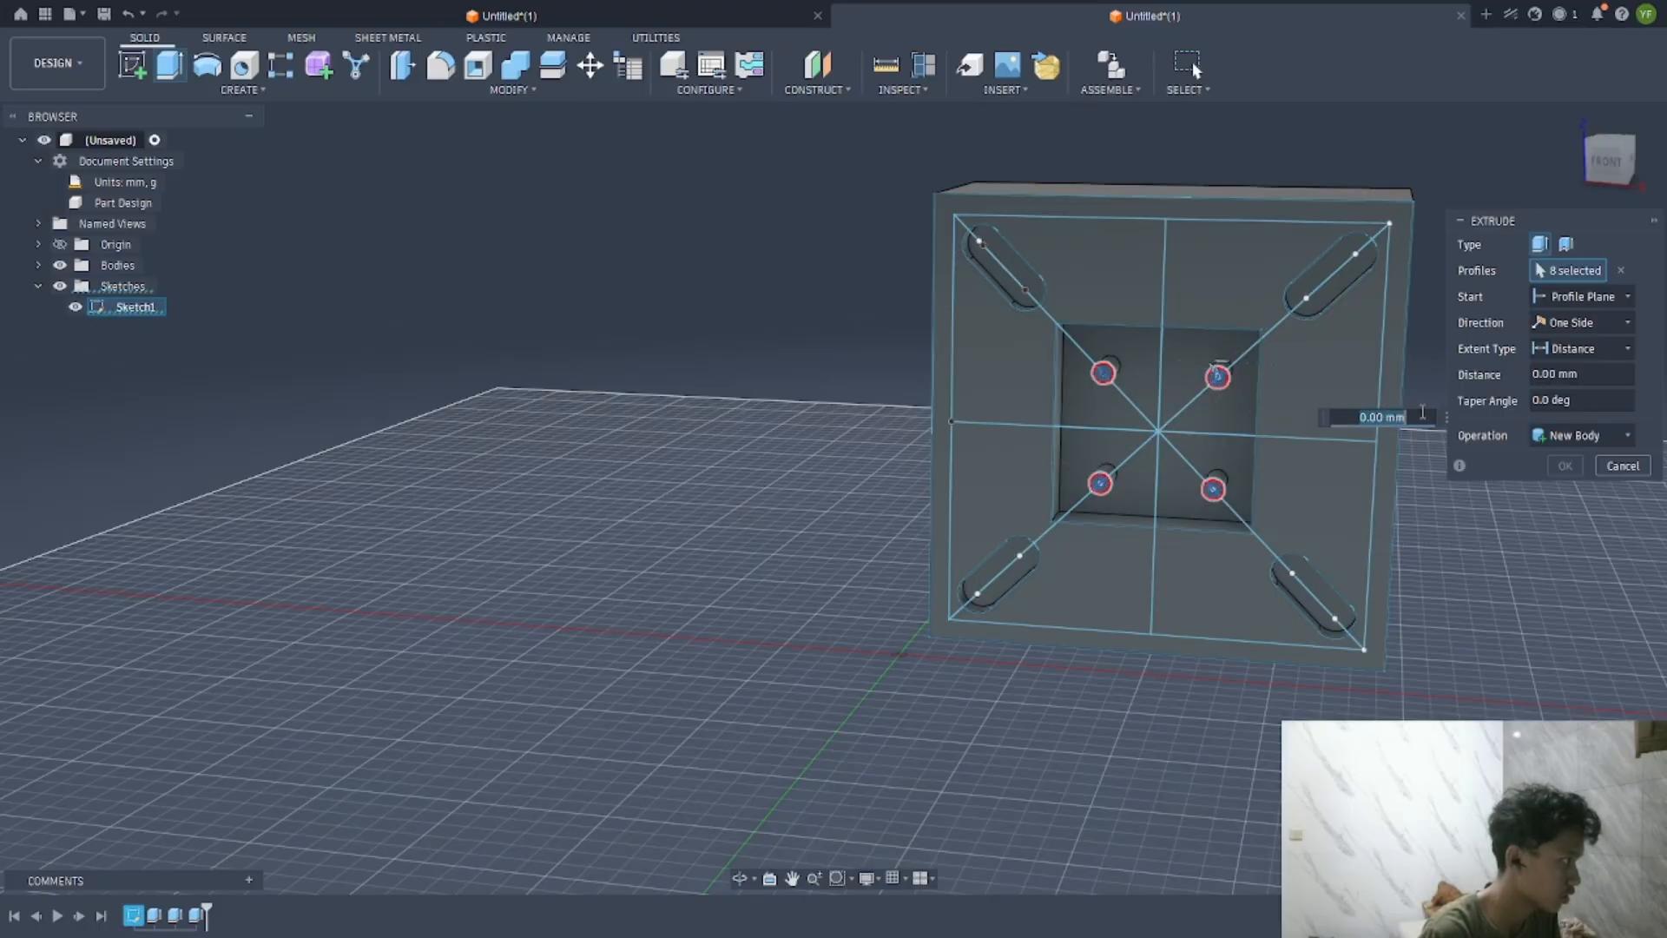
key("Return")
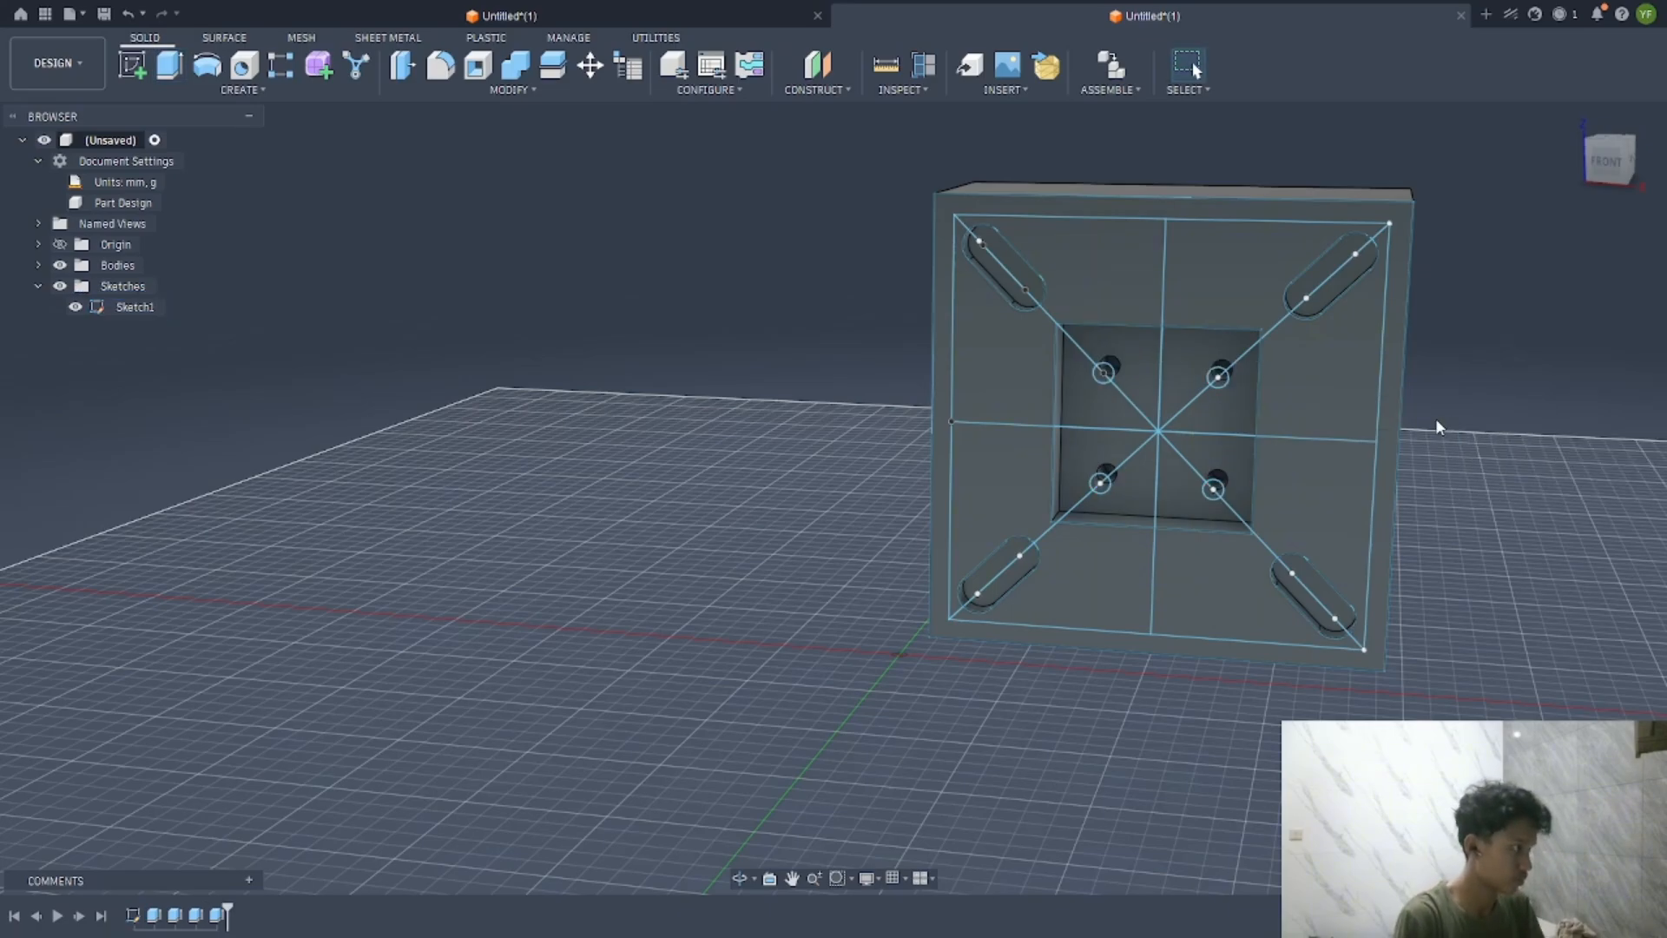
Hide Sketch1 and switch to the Manufacture workspace
middle_click_drag(1525, 330, 1376, 156, "shift")
left_click(76, 307)
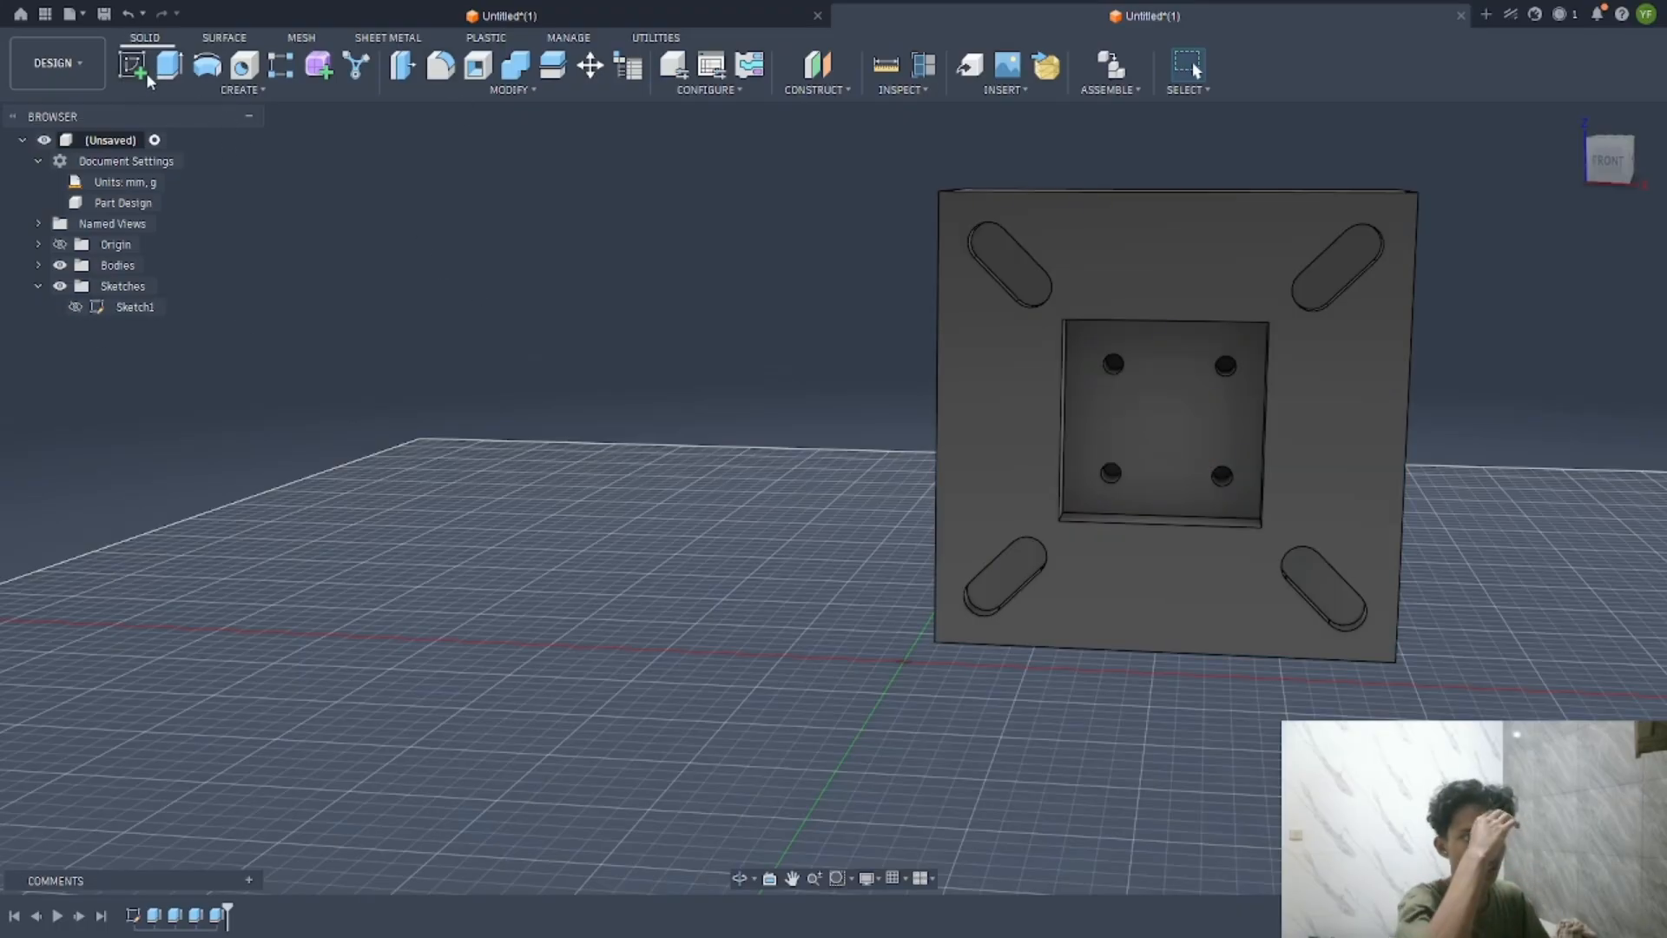
left_click(71, 67)
left_click(76, 262)
scroll(1481, 261, "up", 2)
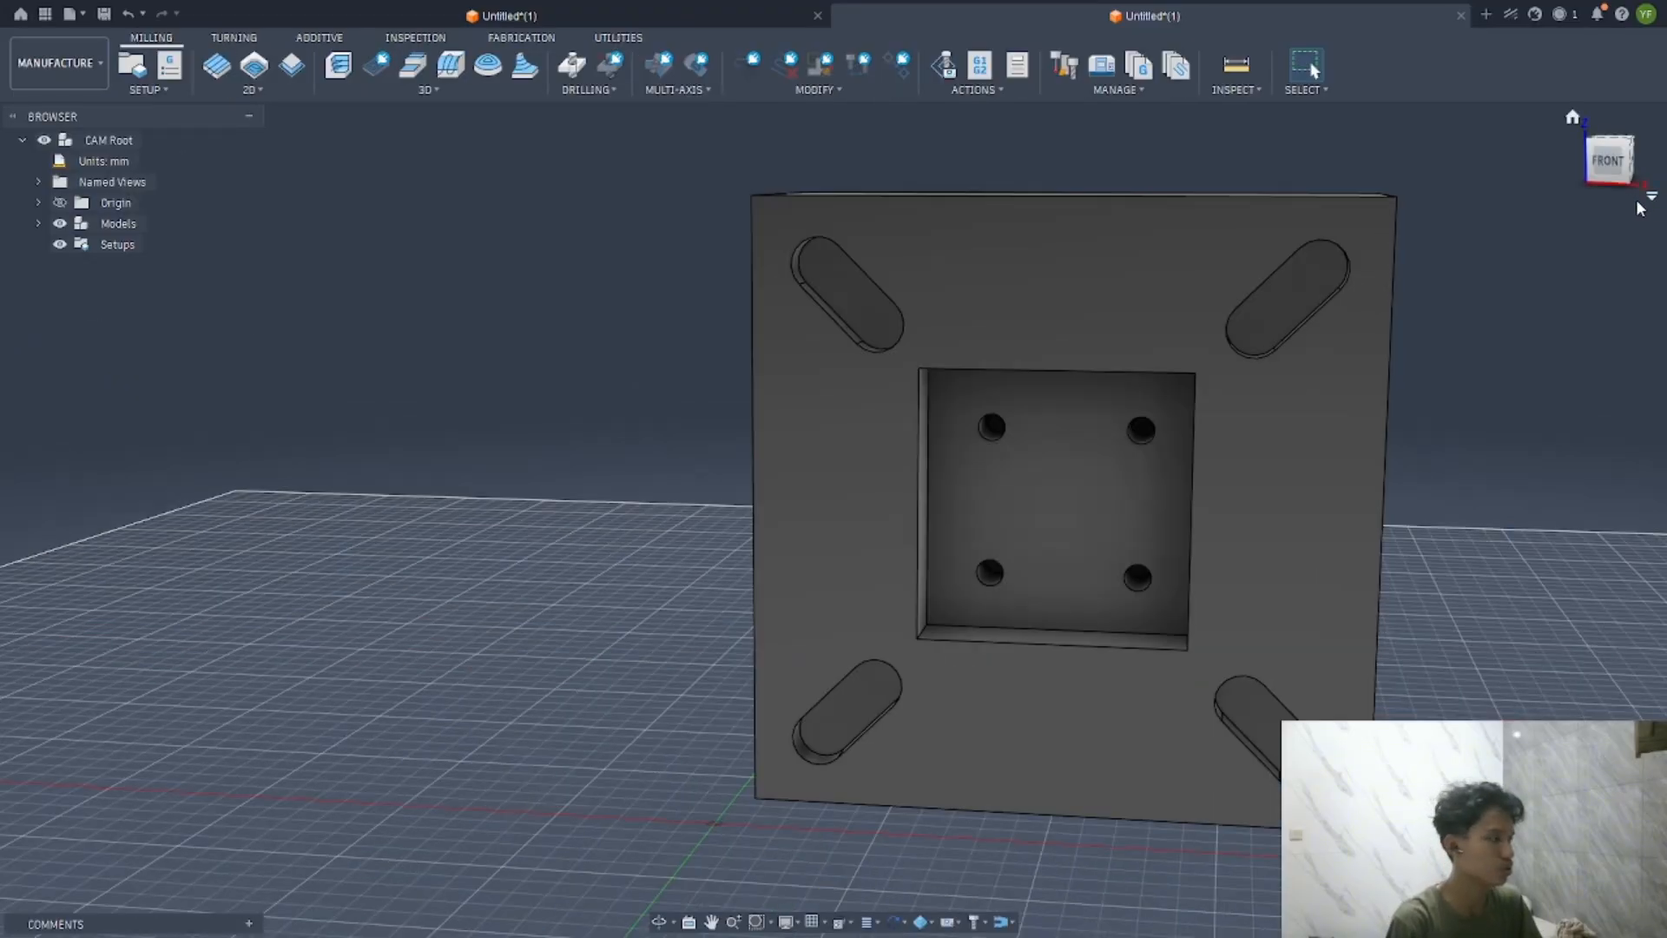
scroll(1467, 387, "down", 2)
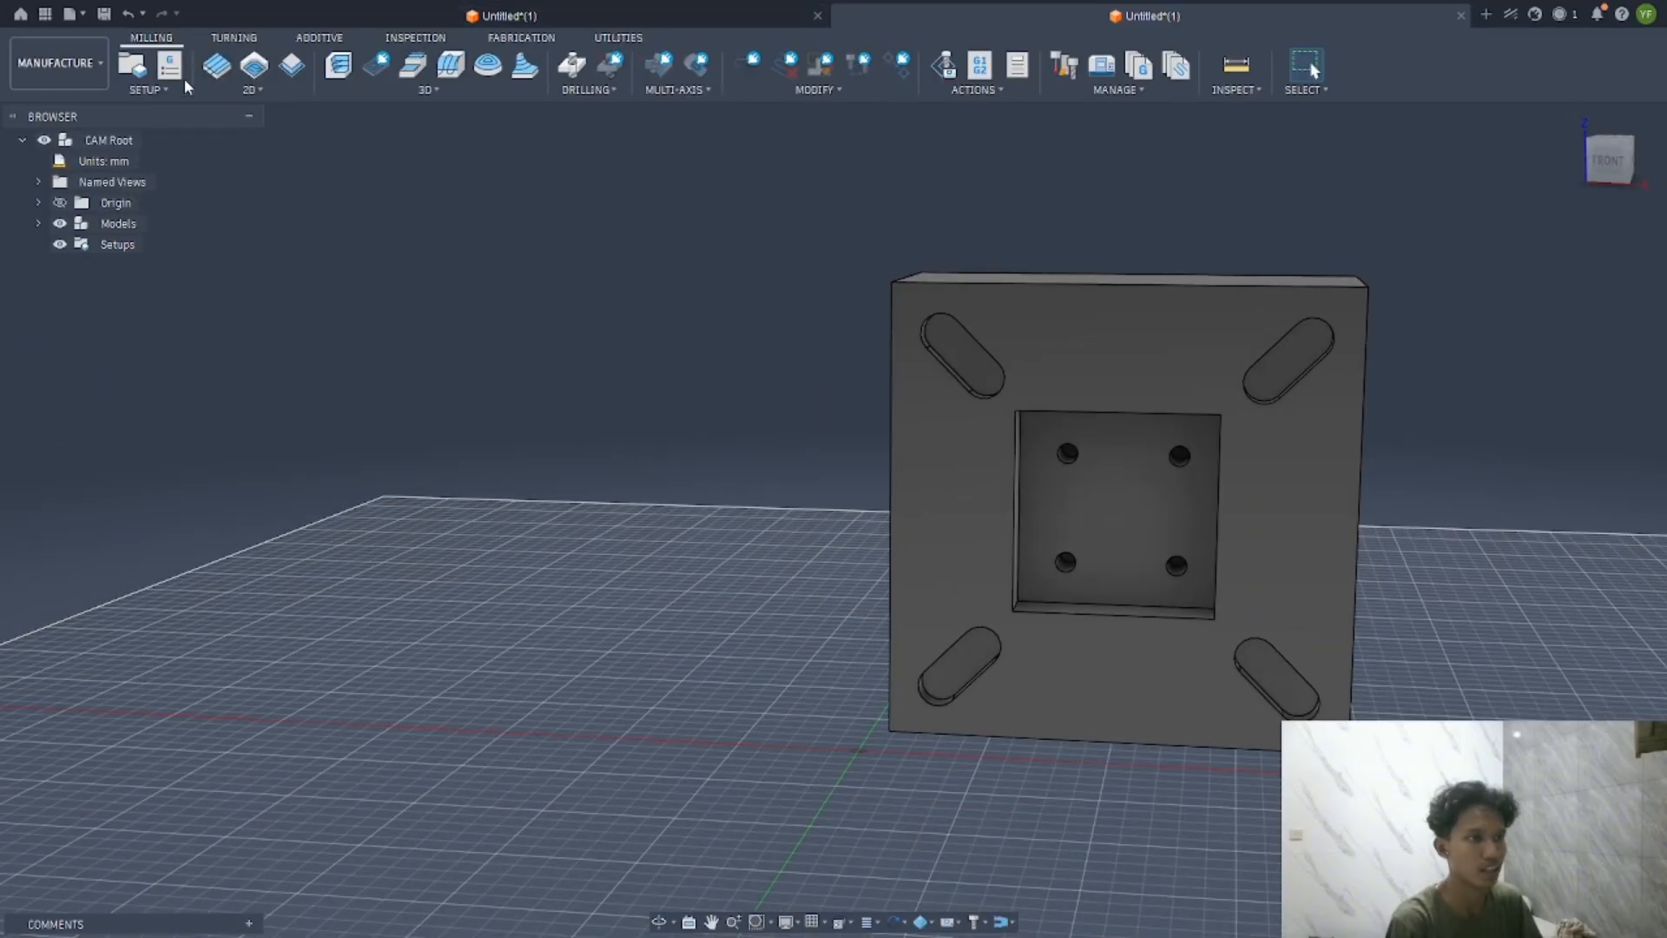
Create a new milling setup for the block with the default orientation and stock
left_click(159, 84)
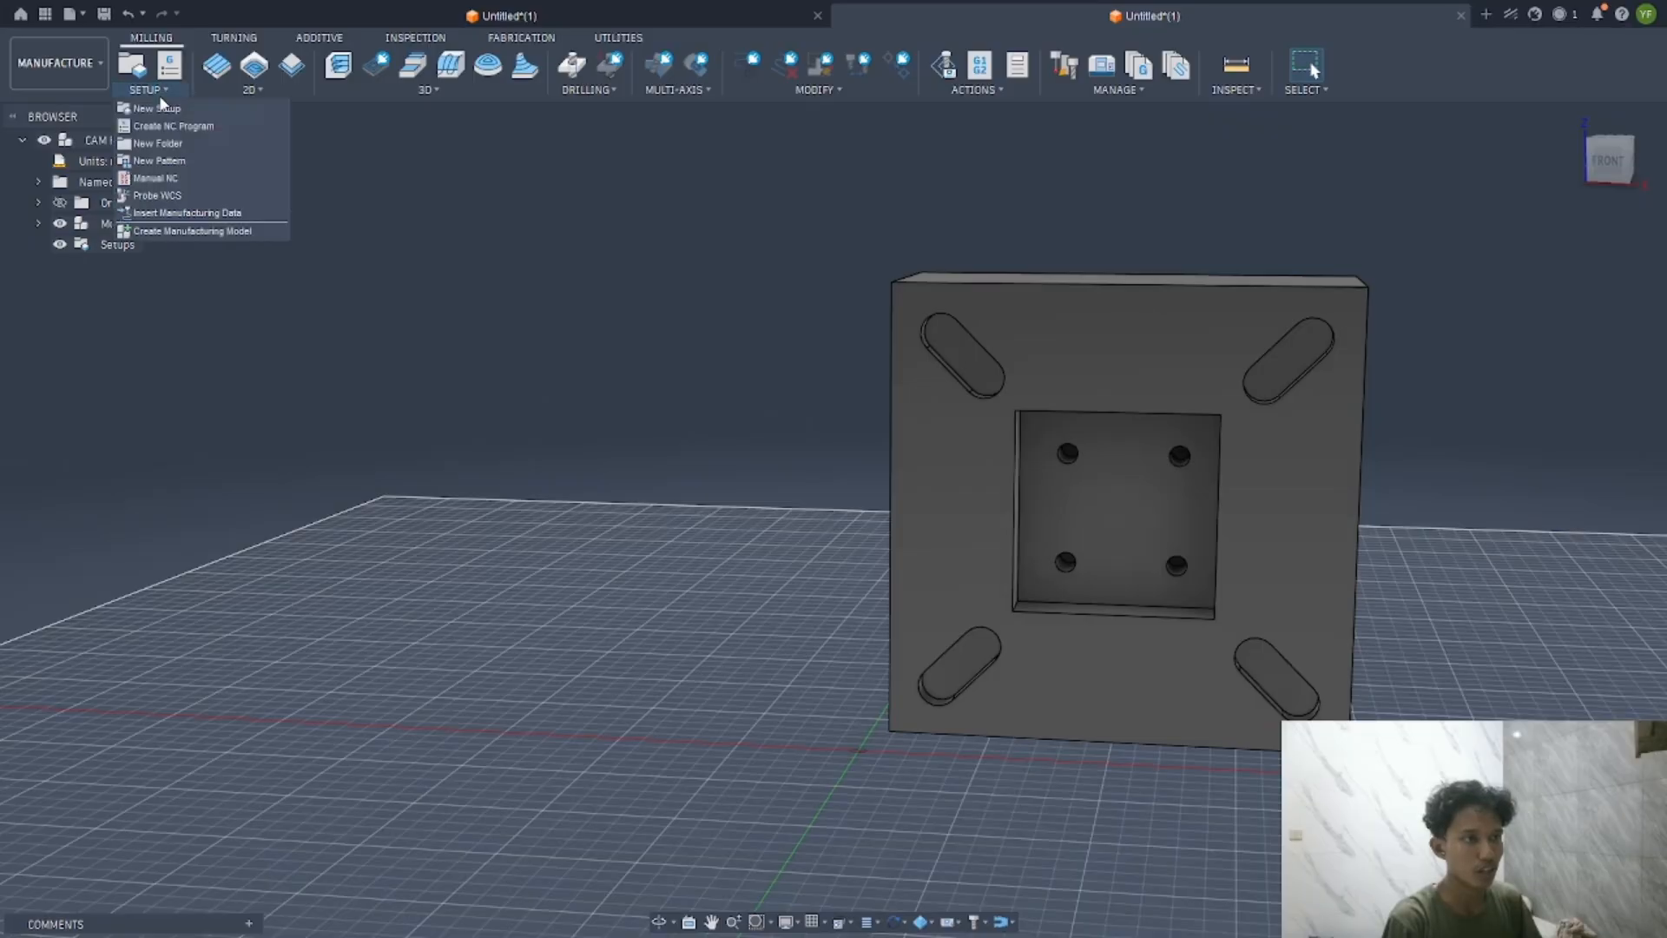
left_click(272, 212)
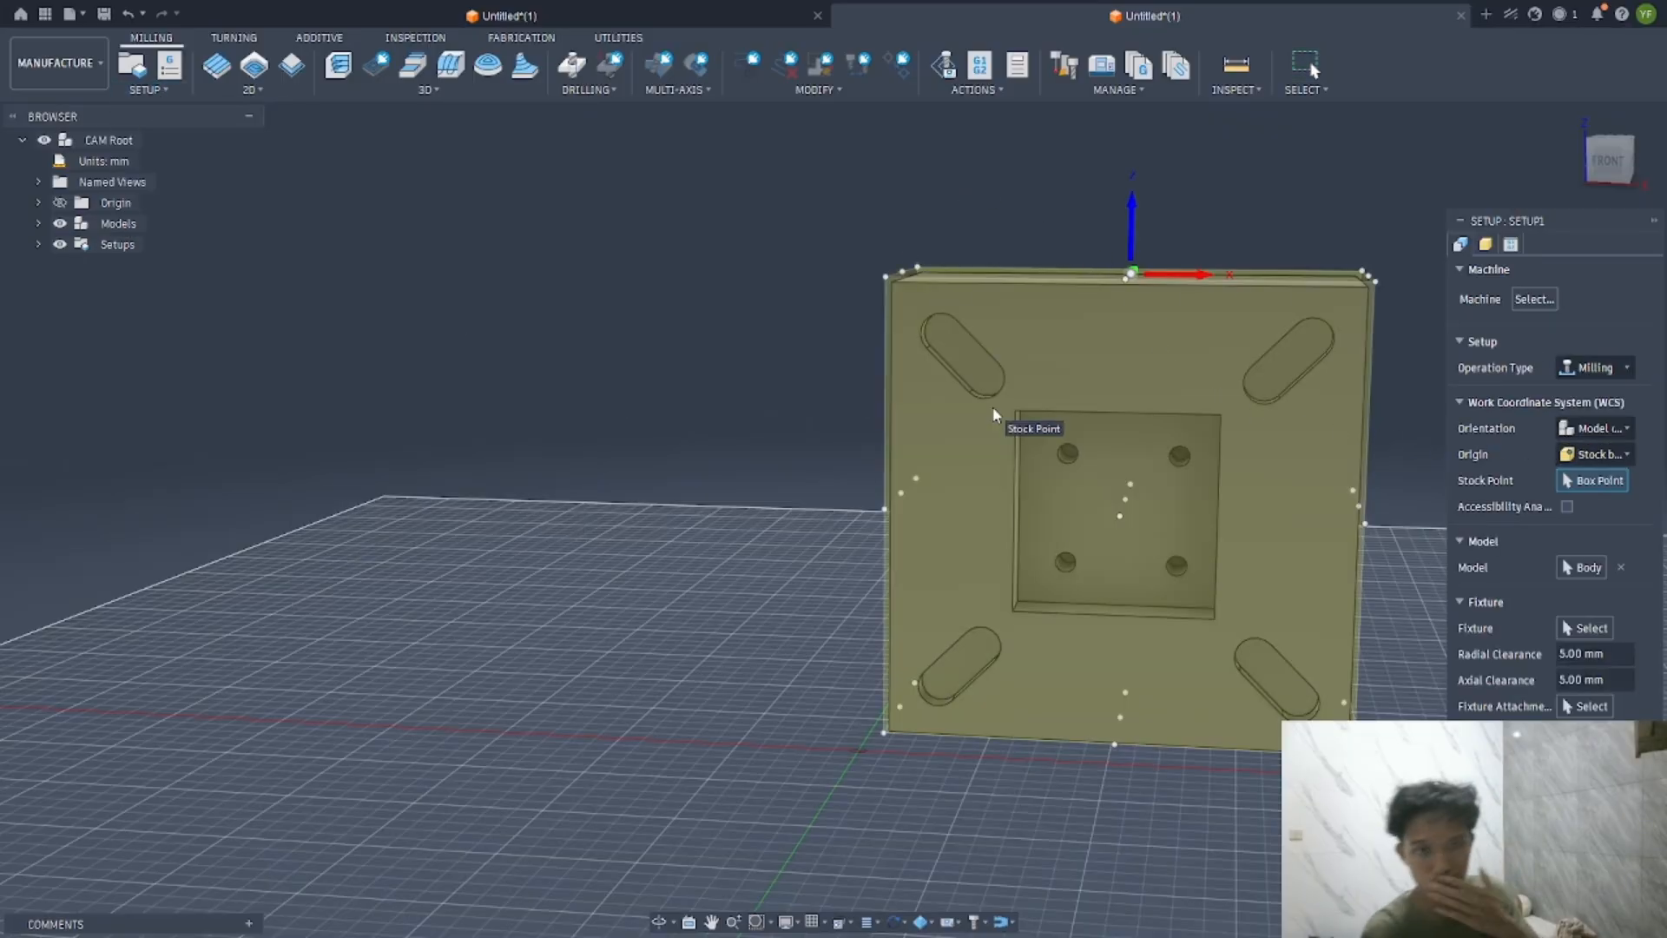
middle_click_drag(1250, 295, 1146, 192, "shift")
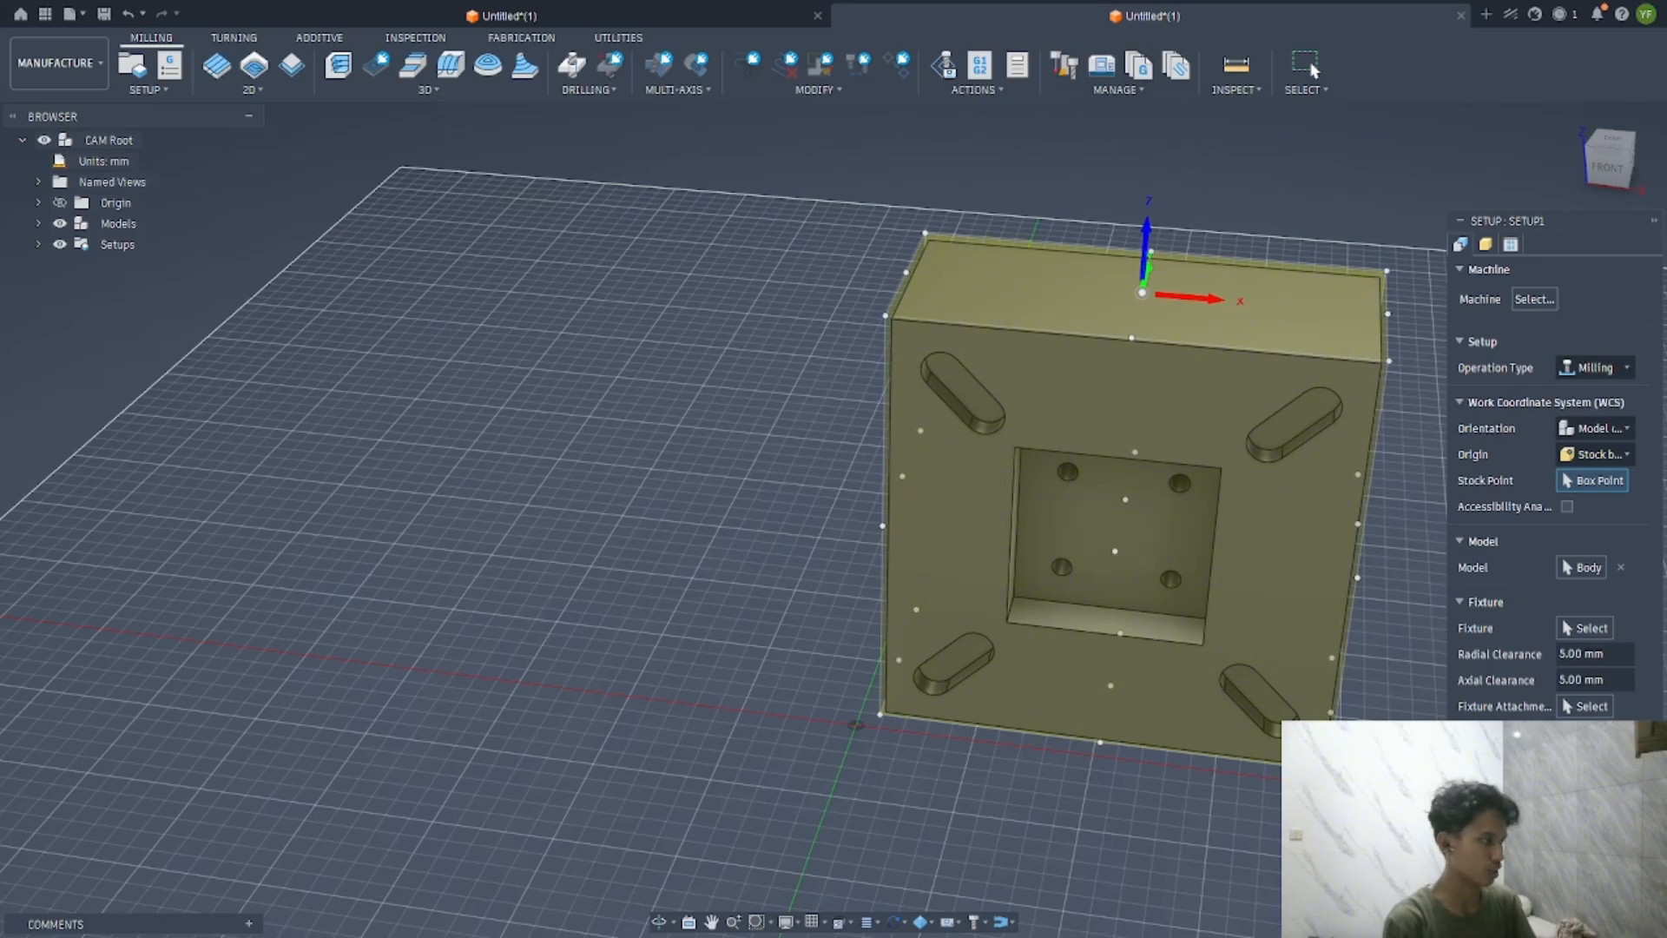
left_click(1570, 901)
left_click(223, 72)
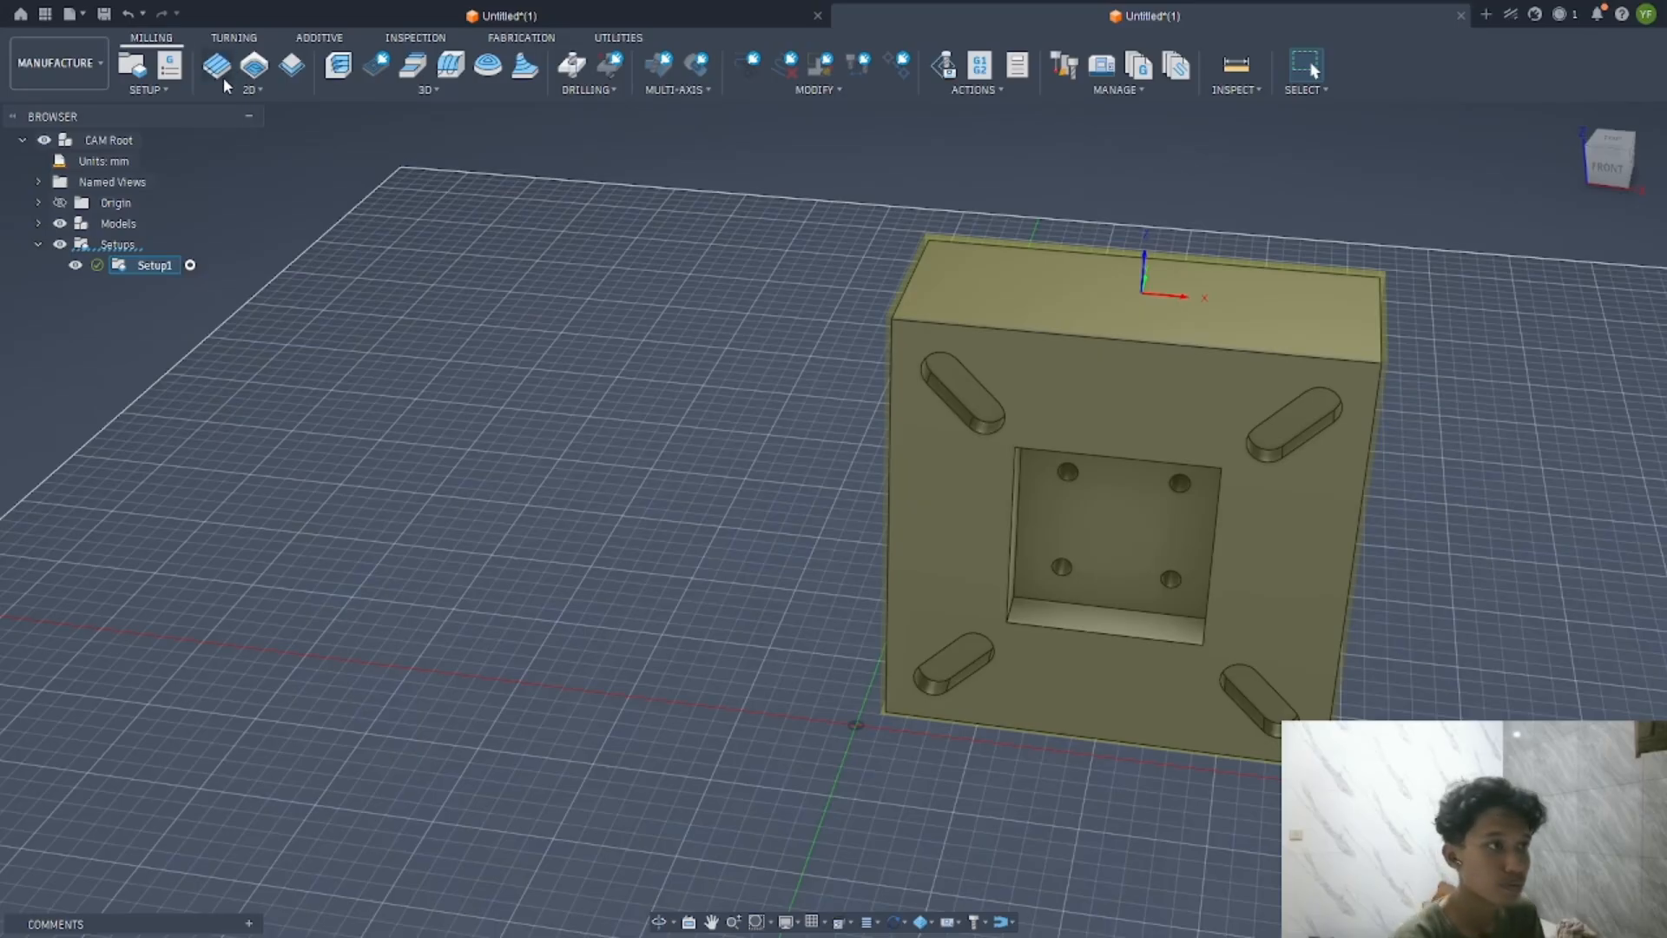
left_click(1532, 299)
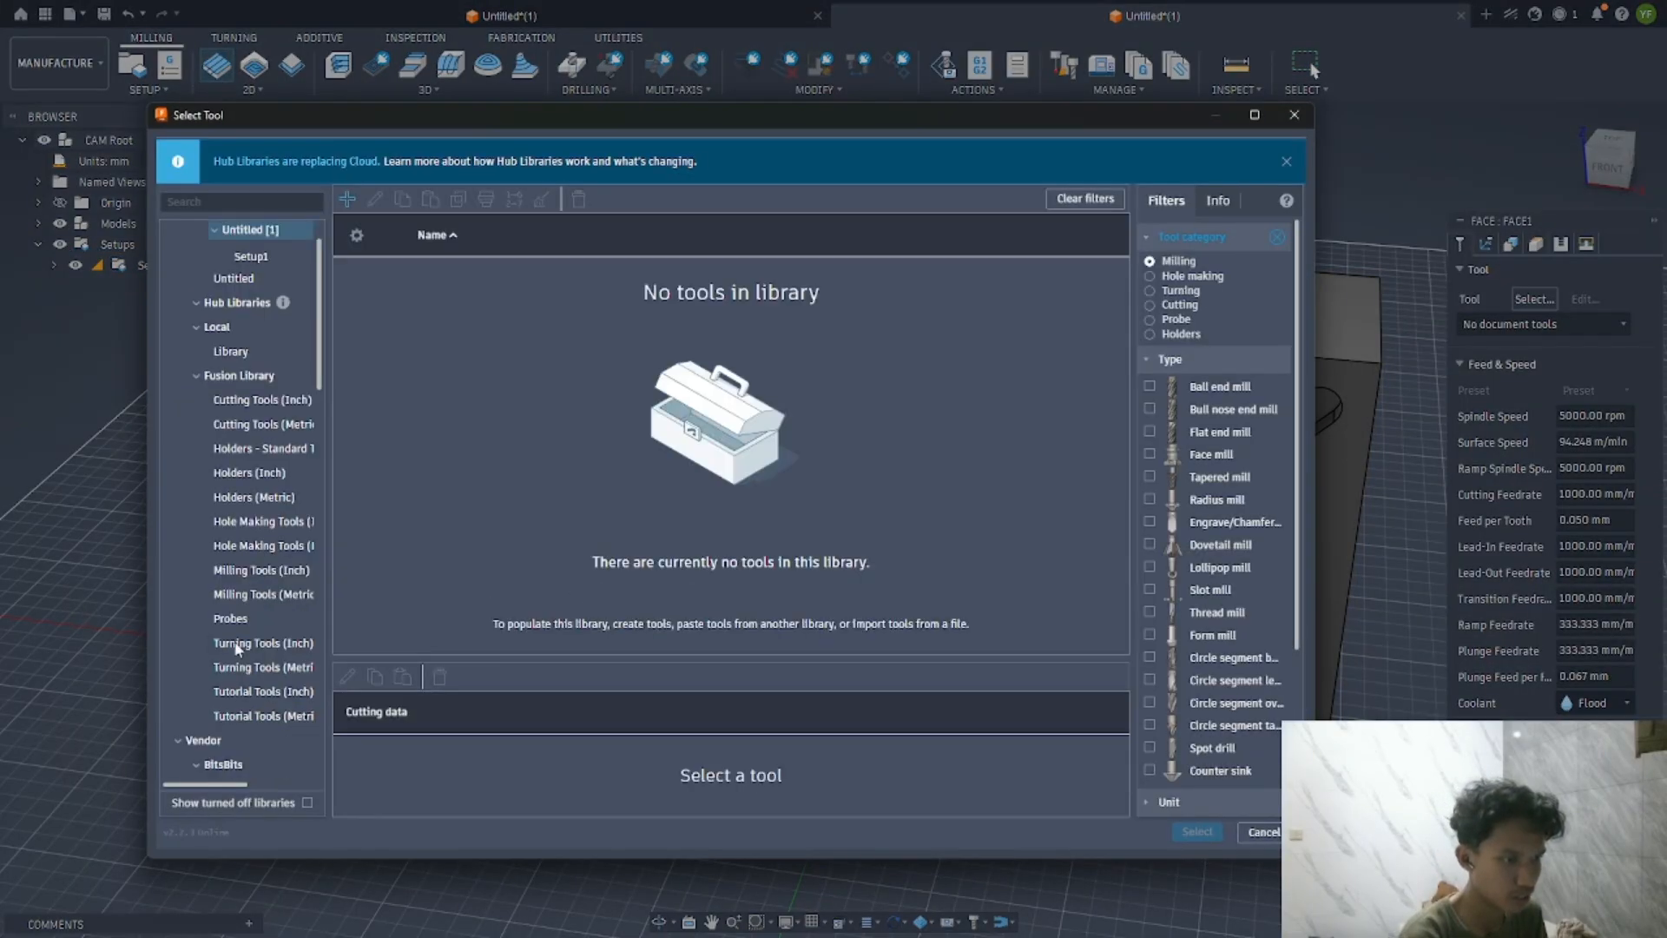
left_click(249, 570)
left_click(256, 594)
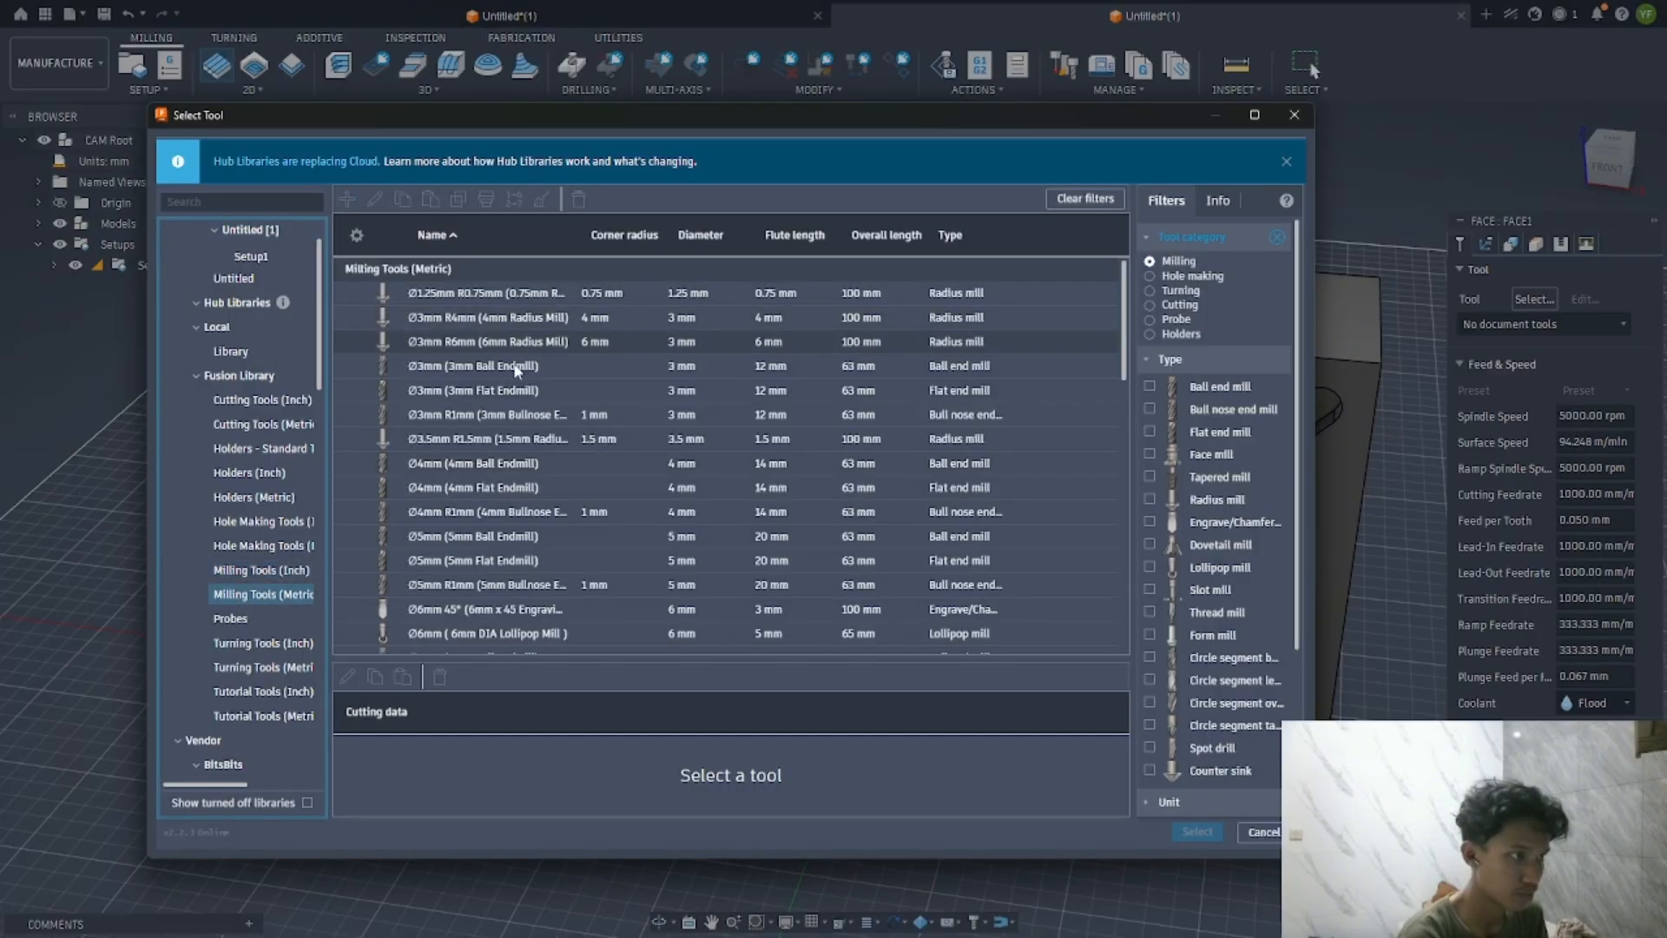
double_click(462, 371)
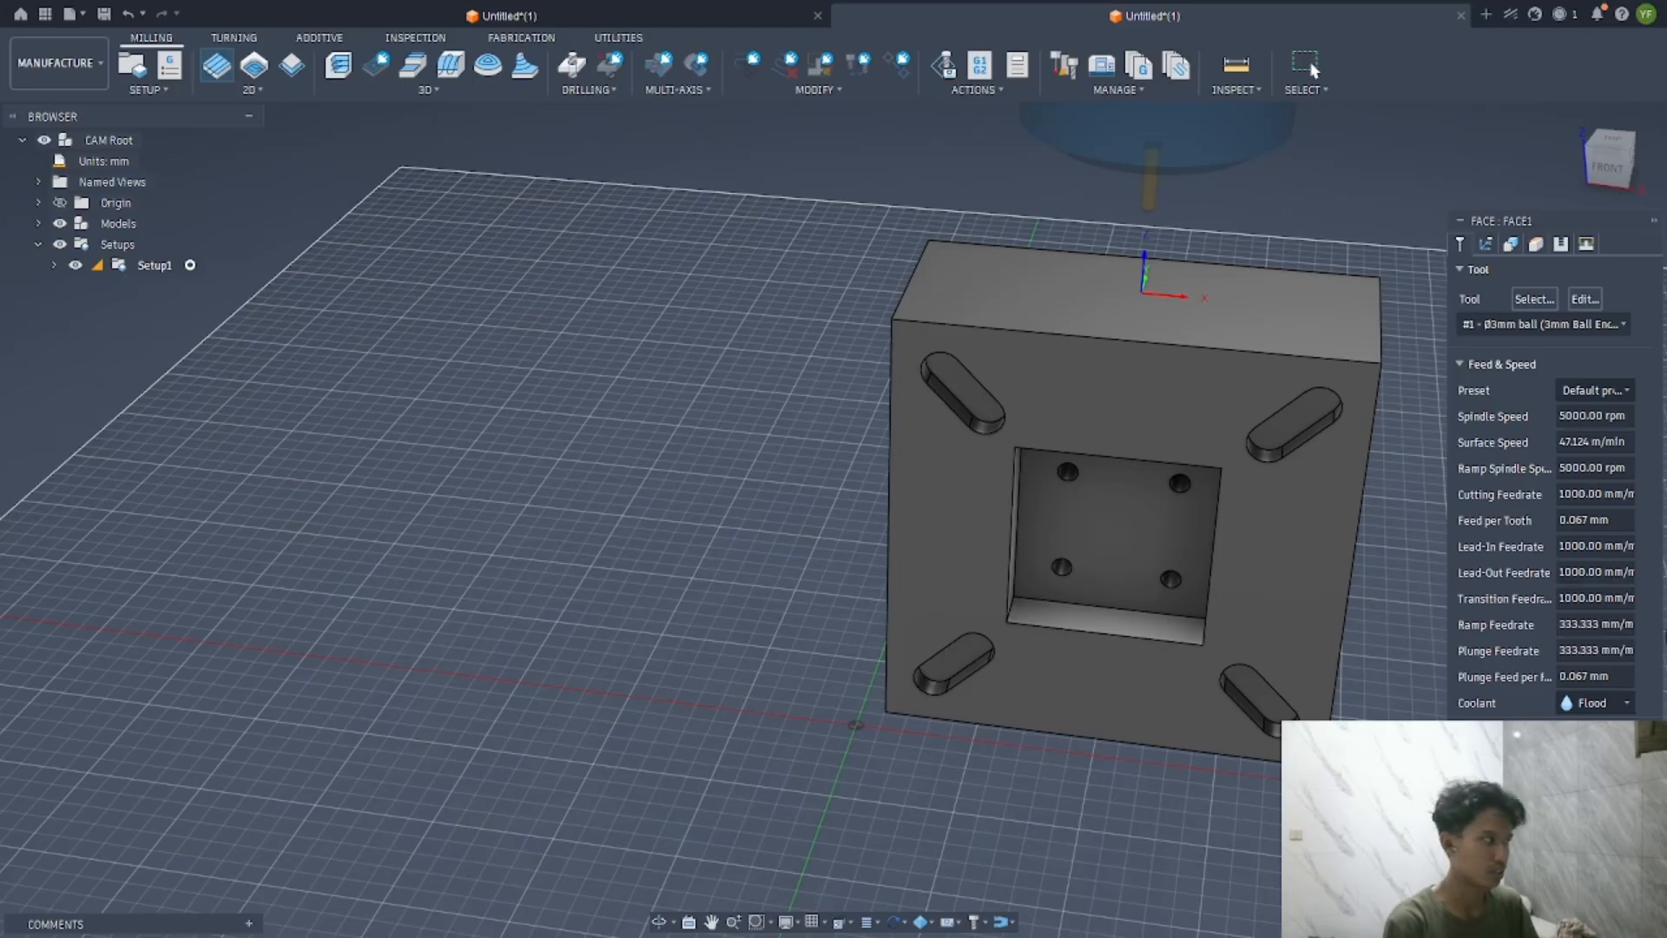
left_click(1312, 69)
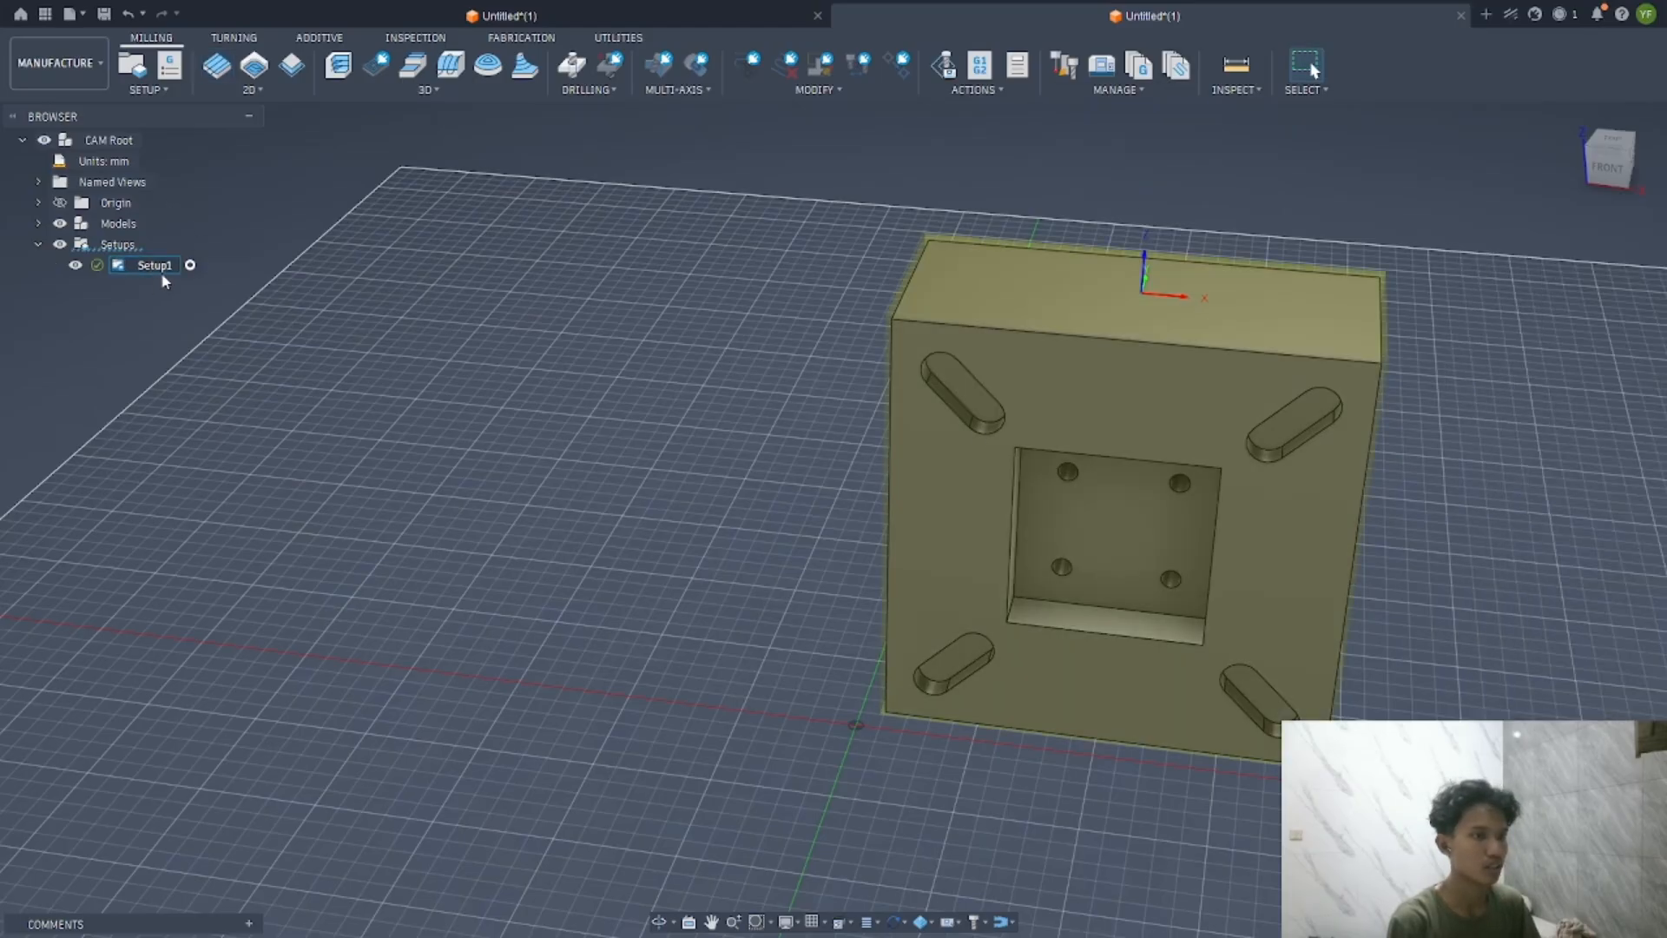
Edit Setup1 to use Z axis/plane & X axis orientation, with the slotted front face of the block defining the Z axis
right_click(165, 265)
left_click(193, 279)
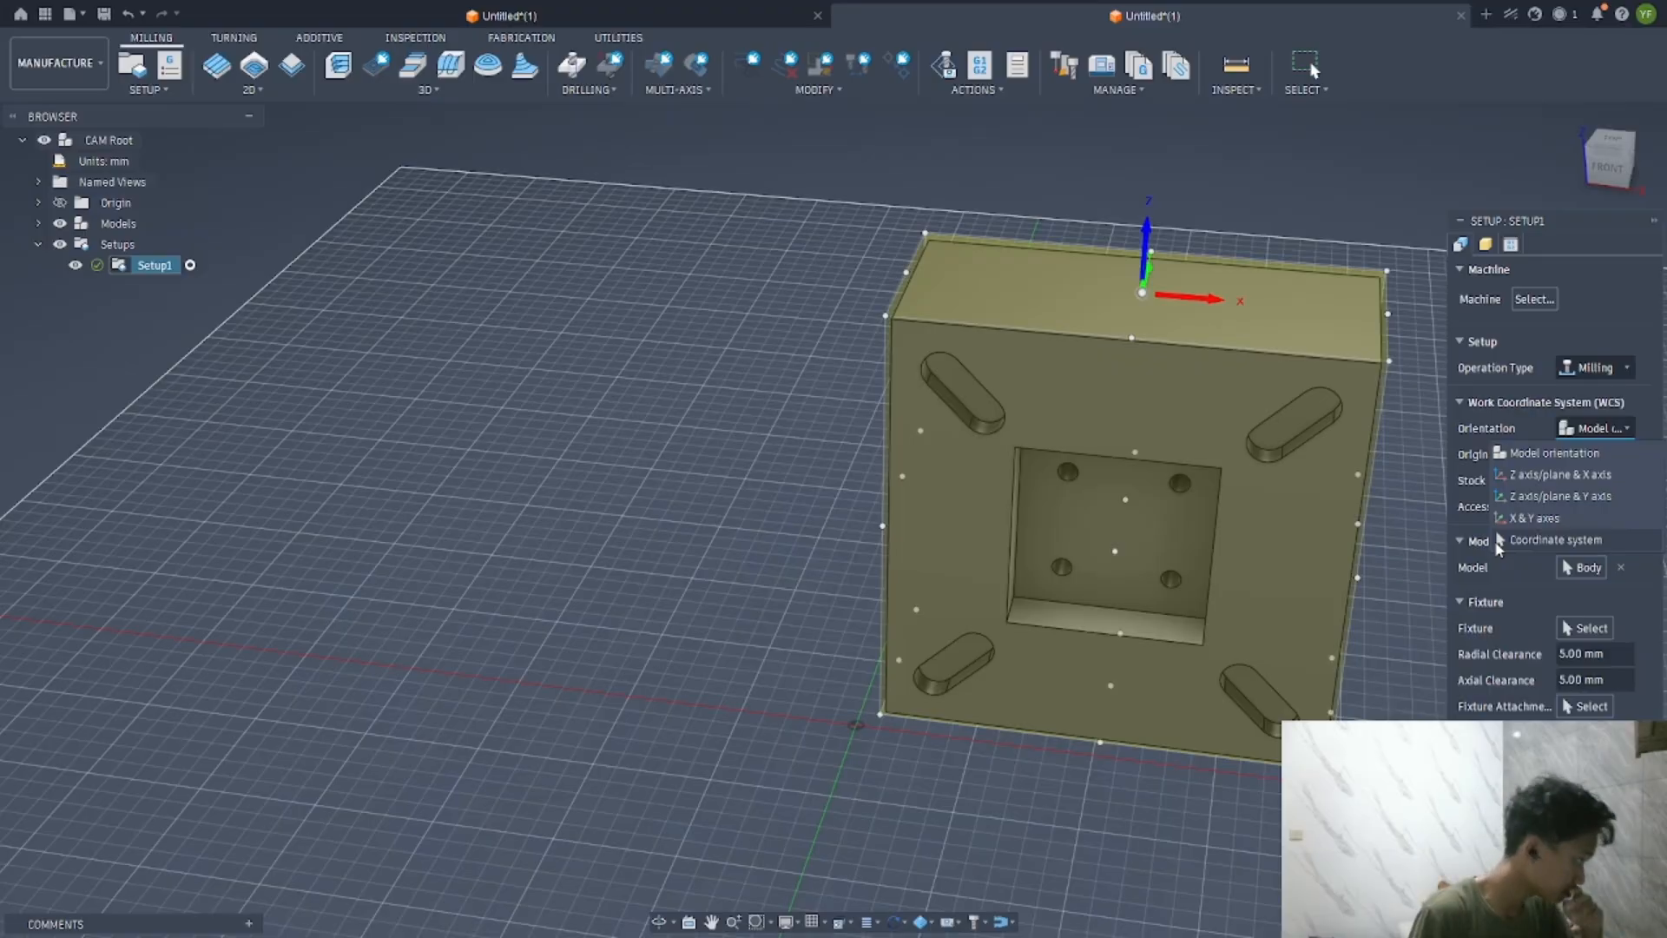
left_click(1559, 473)
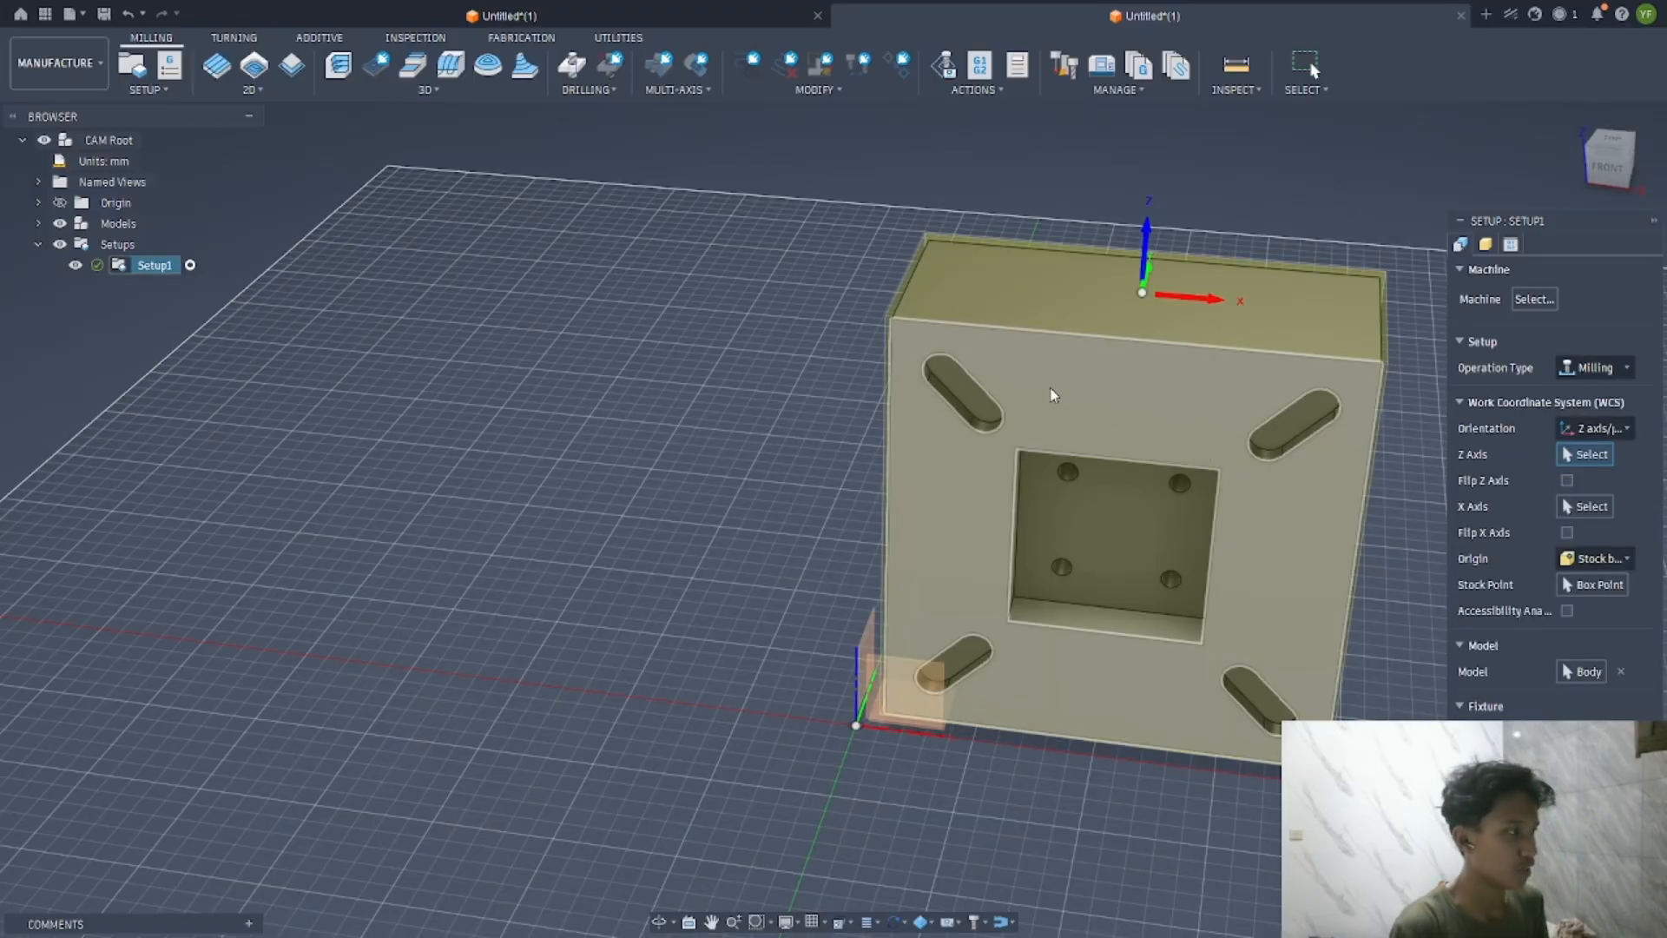
left_click(1090, 391)
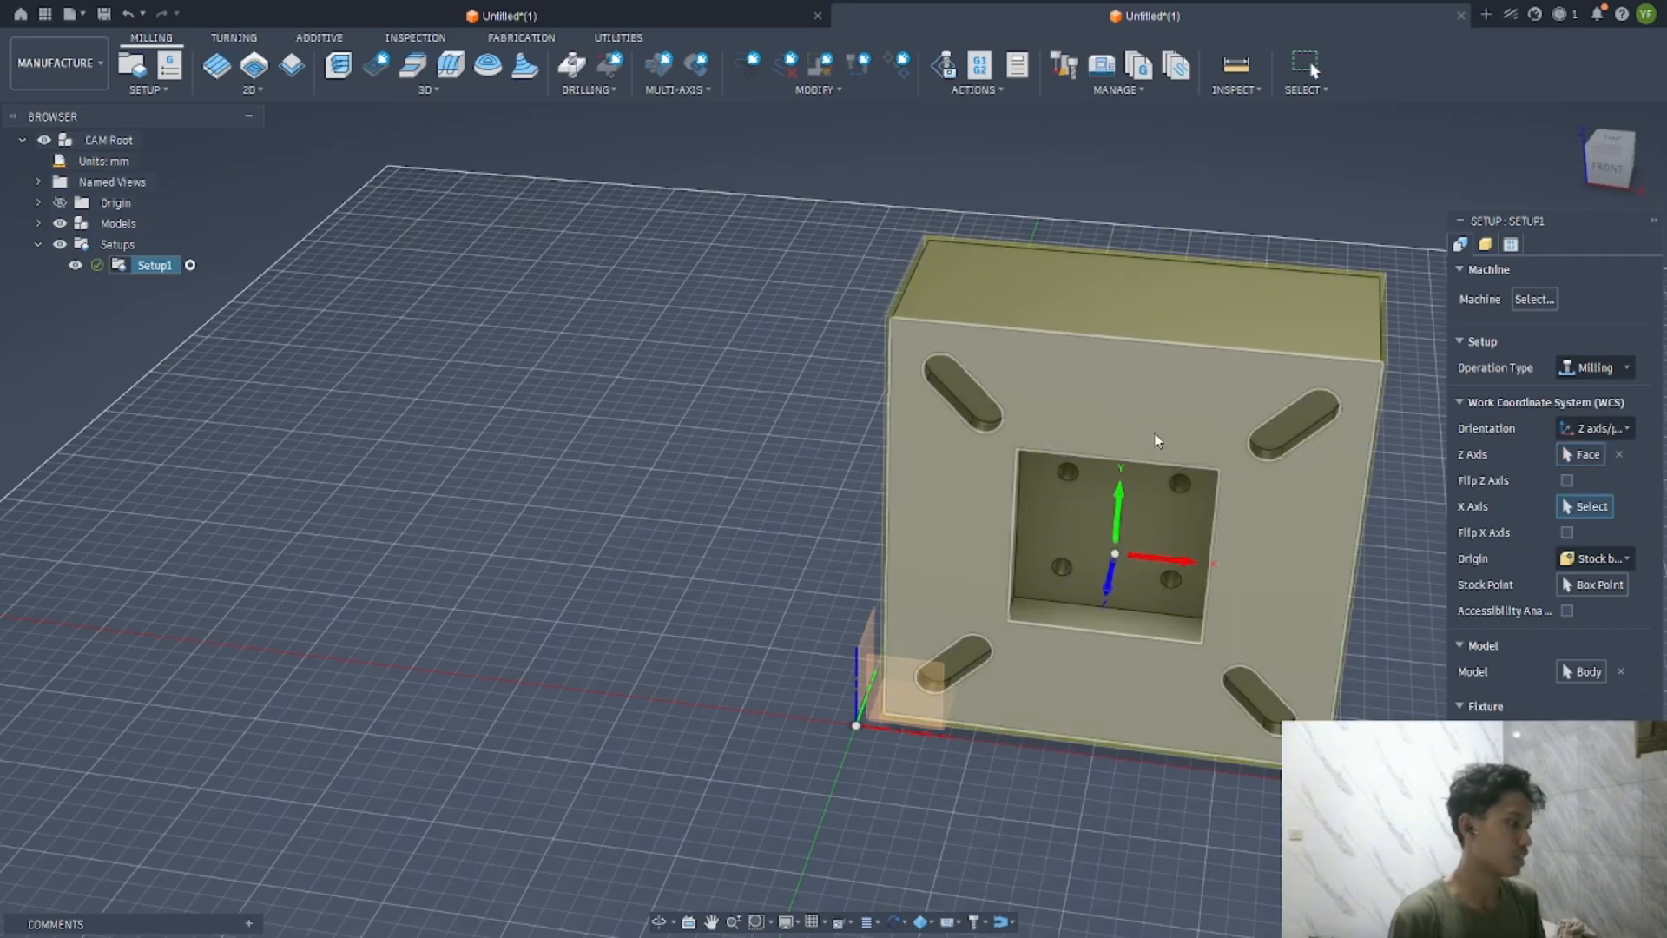
middle_click_drag(1097, 476, 1107, 439, "shift")
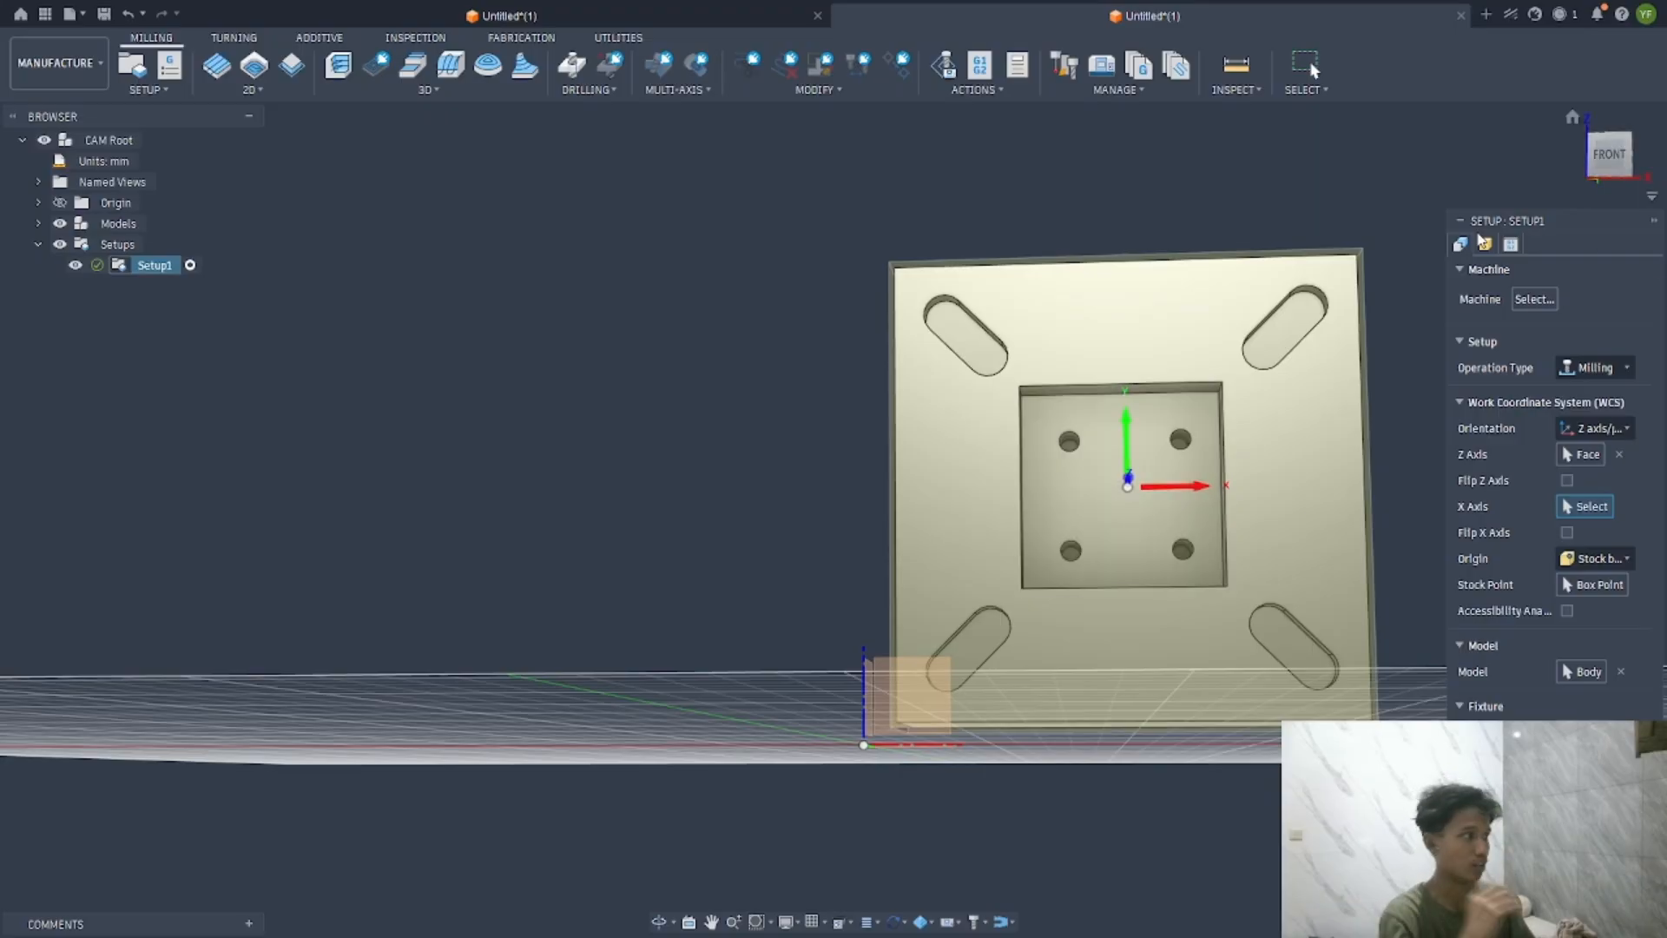
Change the setup's stock to a fixed size box and accept the edited setup
left_click(1484, 246)
left_click(1592, 299)
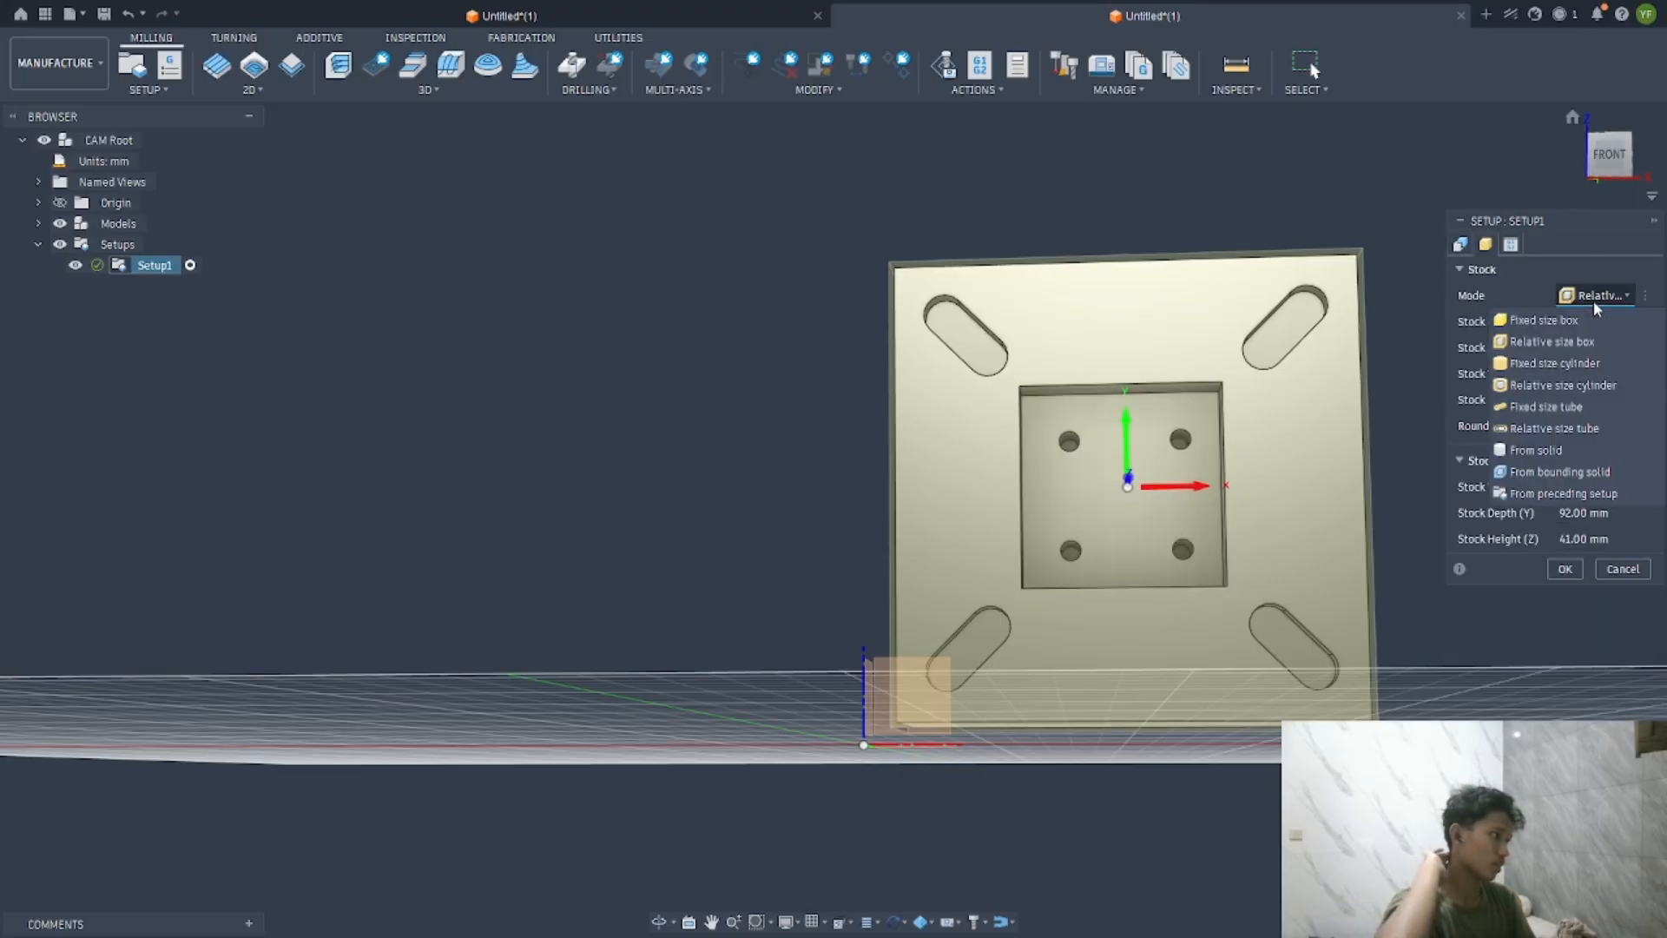
left_click(1542, 321)
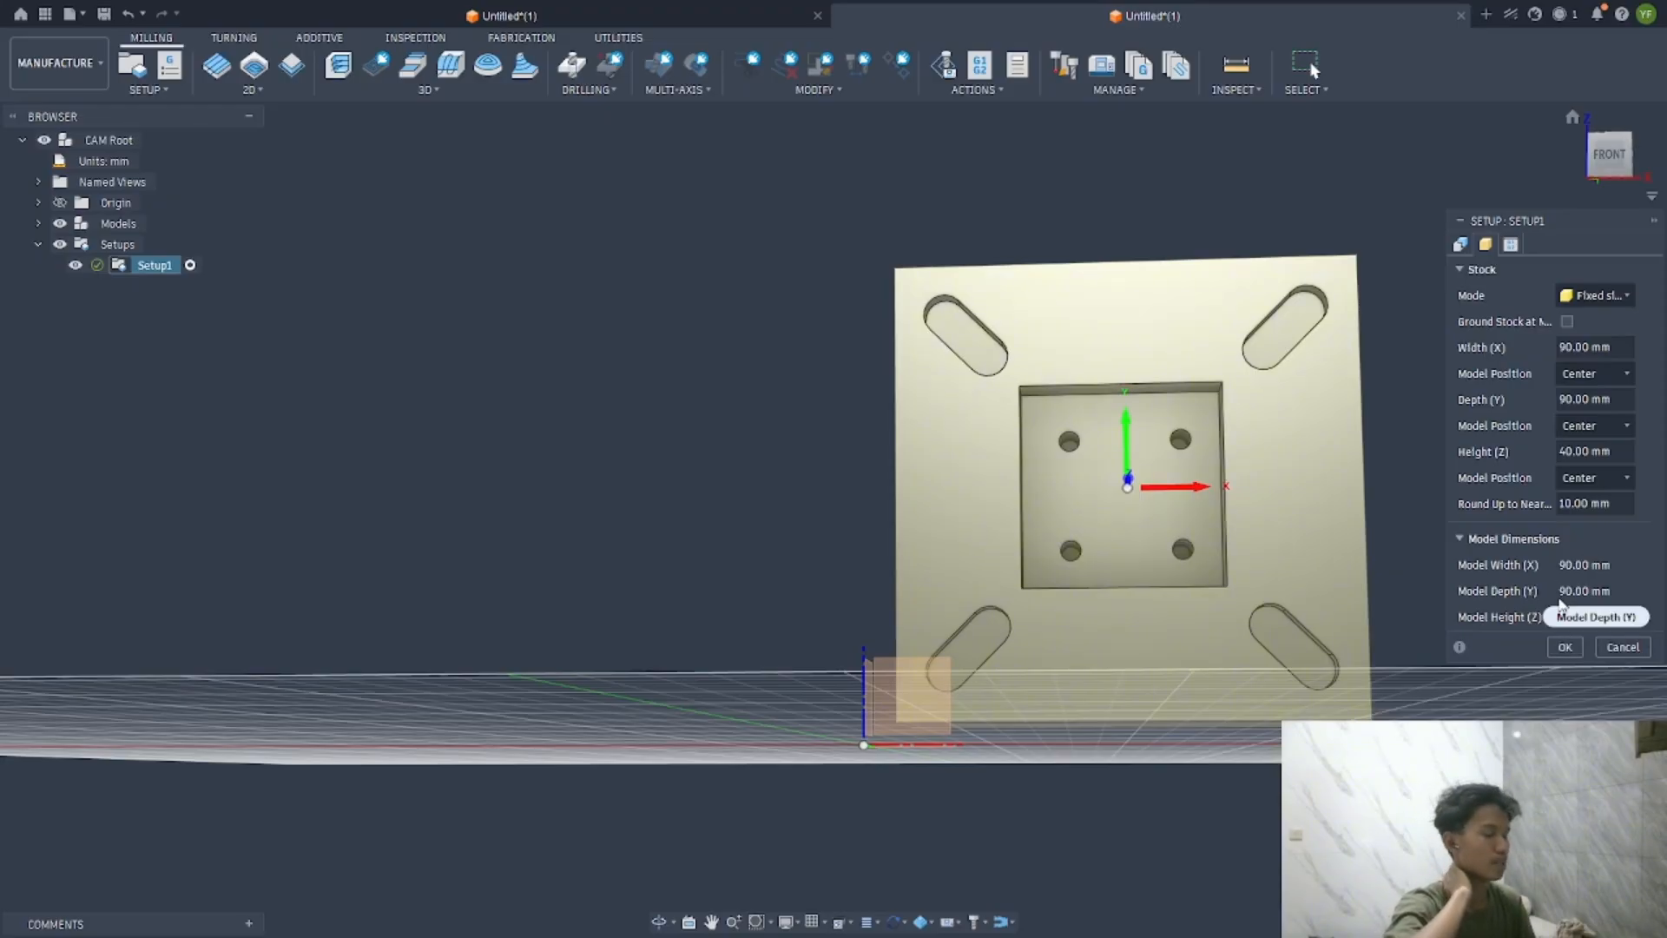
left_click(1566, 647)
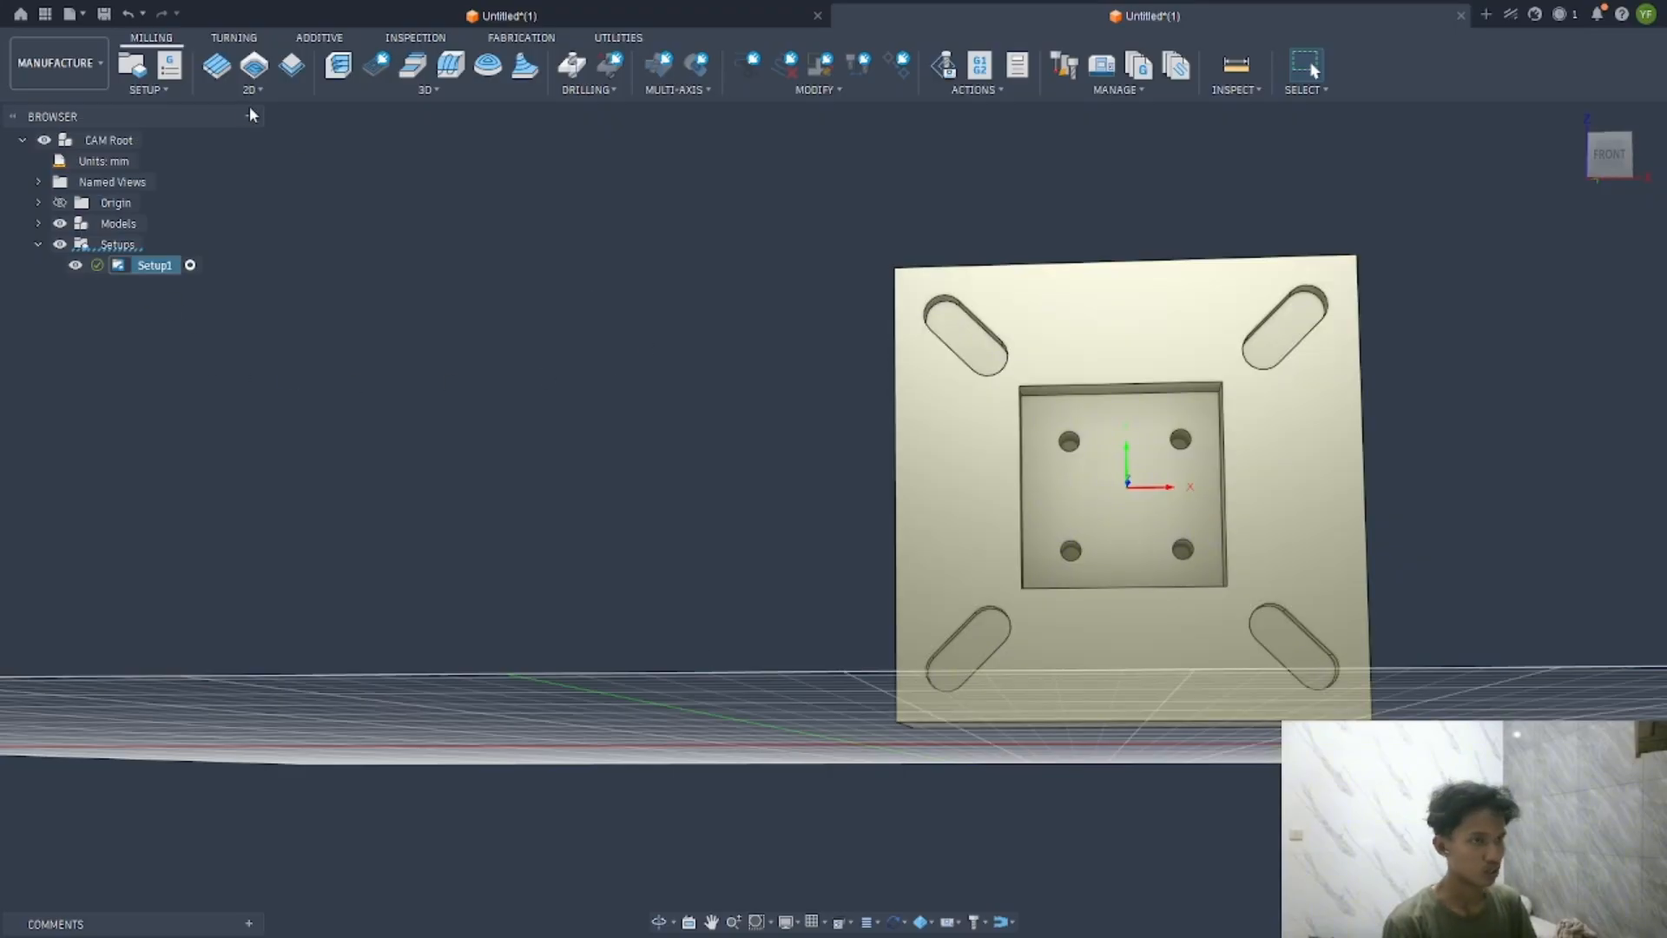
Start a 2D Face operation and assign the 4 mm flat endmill from the metric milling tools library
left_click(229, 77)
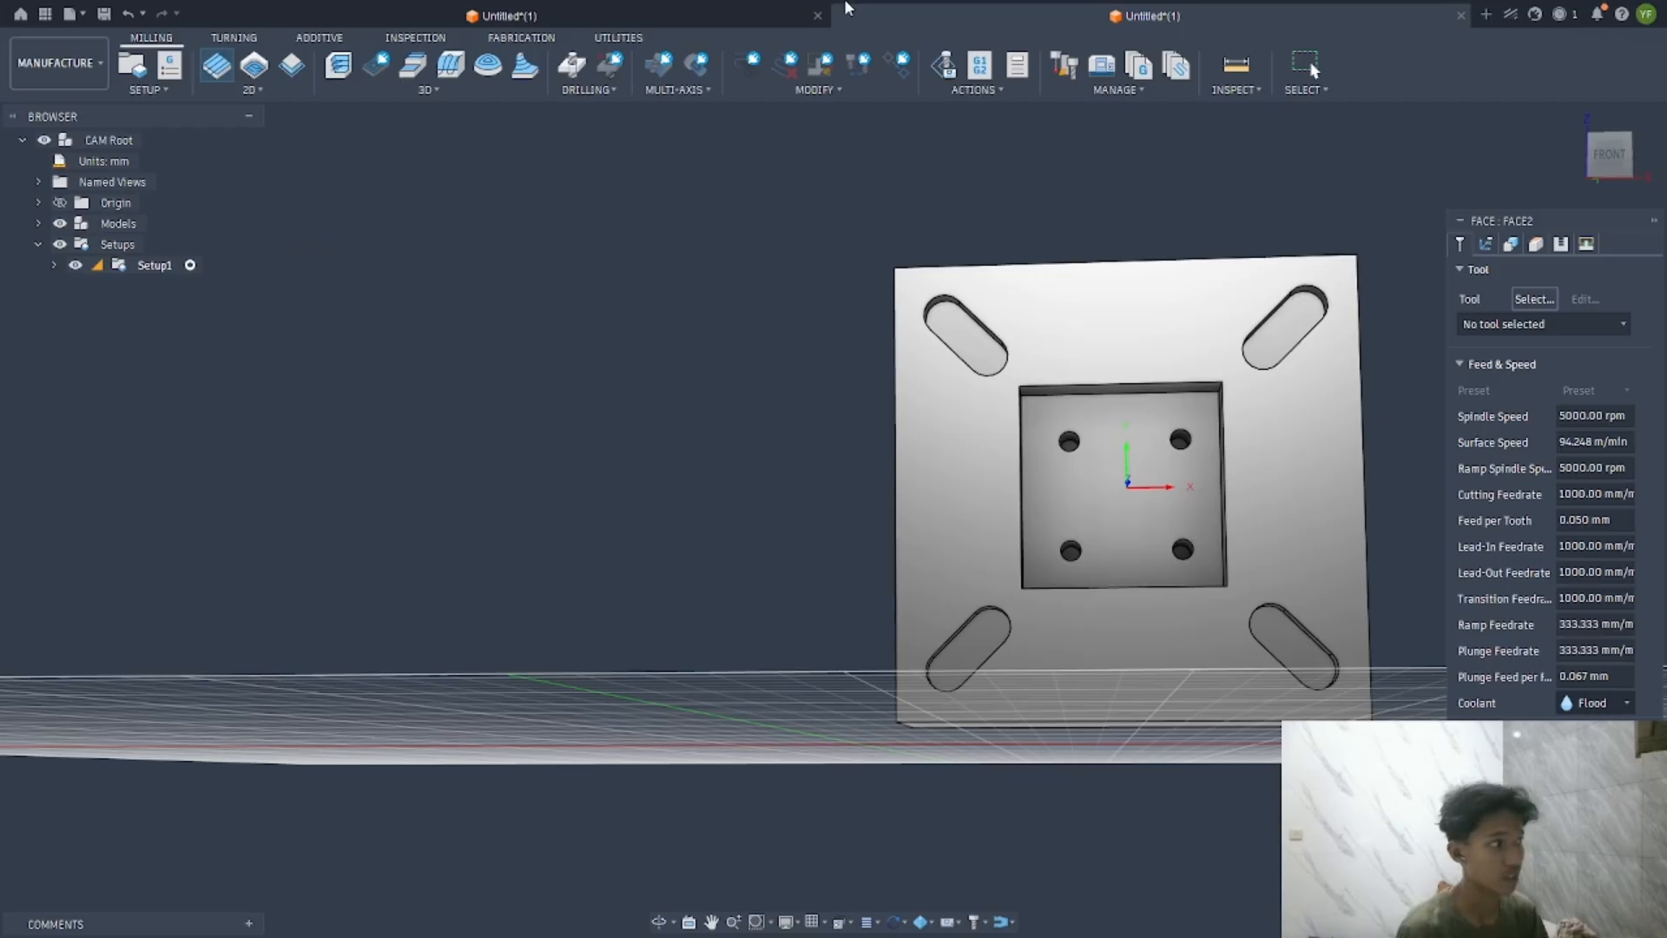
left_click(1536, 300)
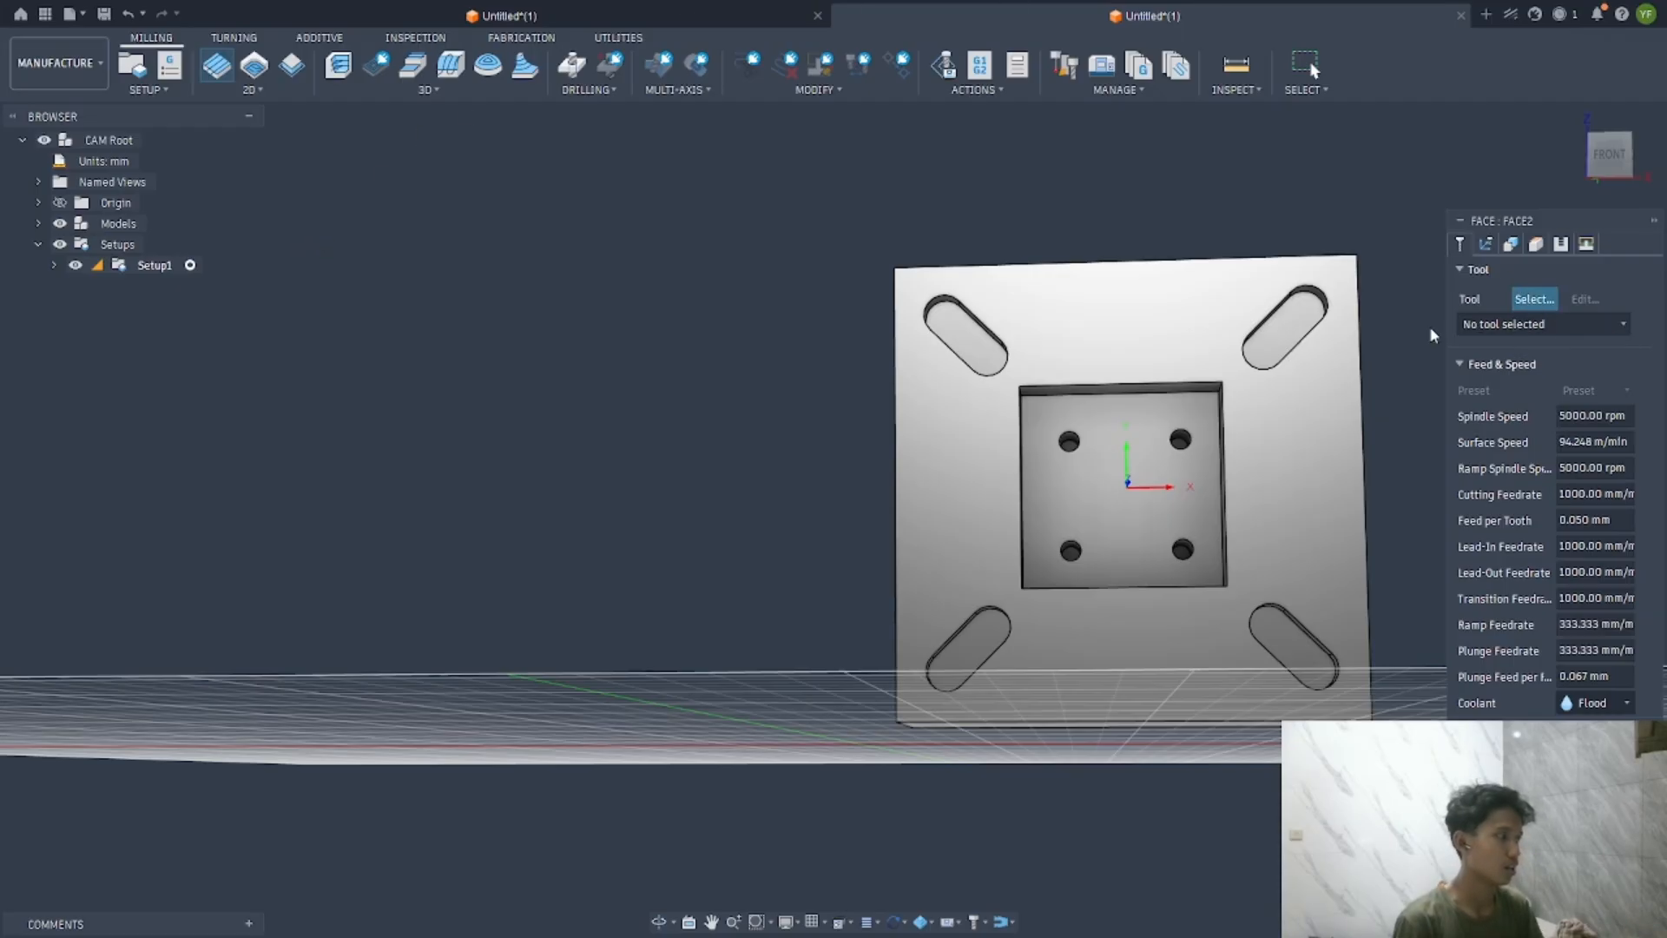
scroll(262, 582, "down", 3)
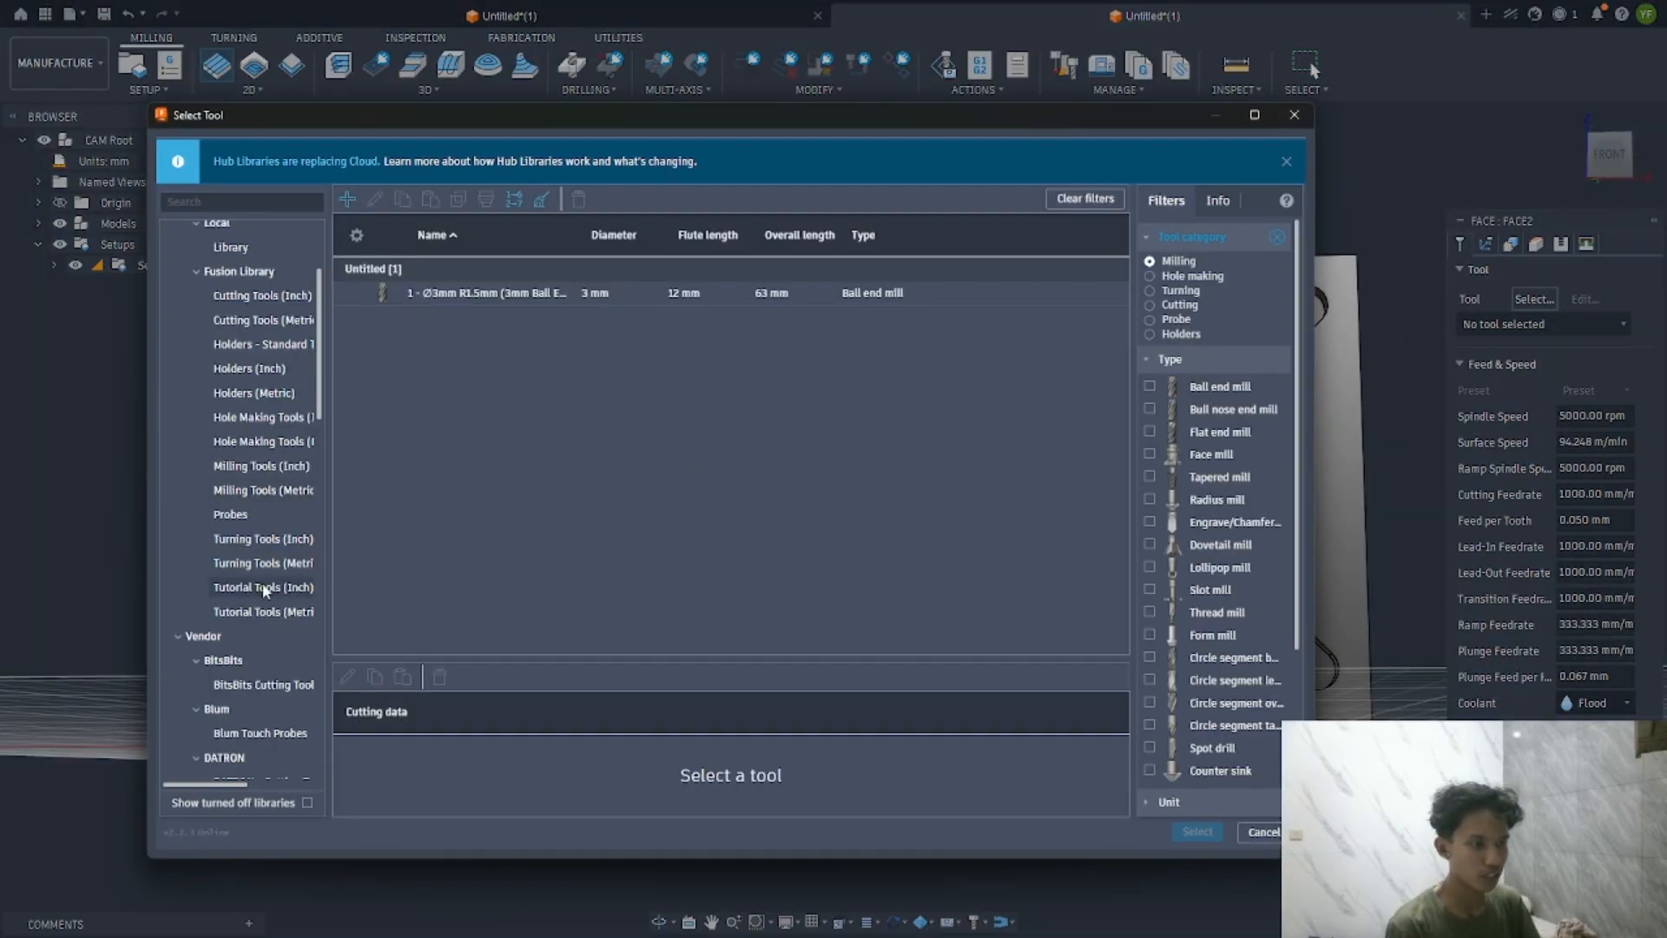
left_click(266, 486)
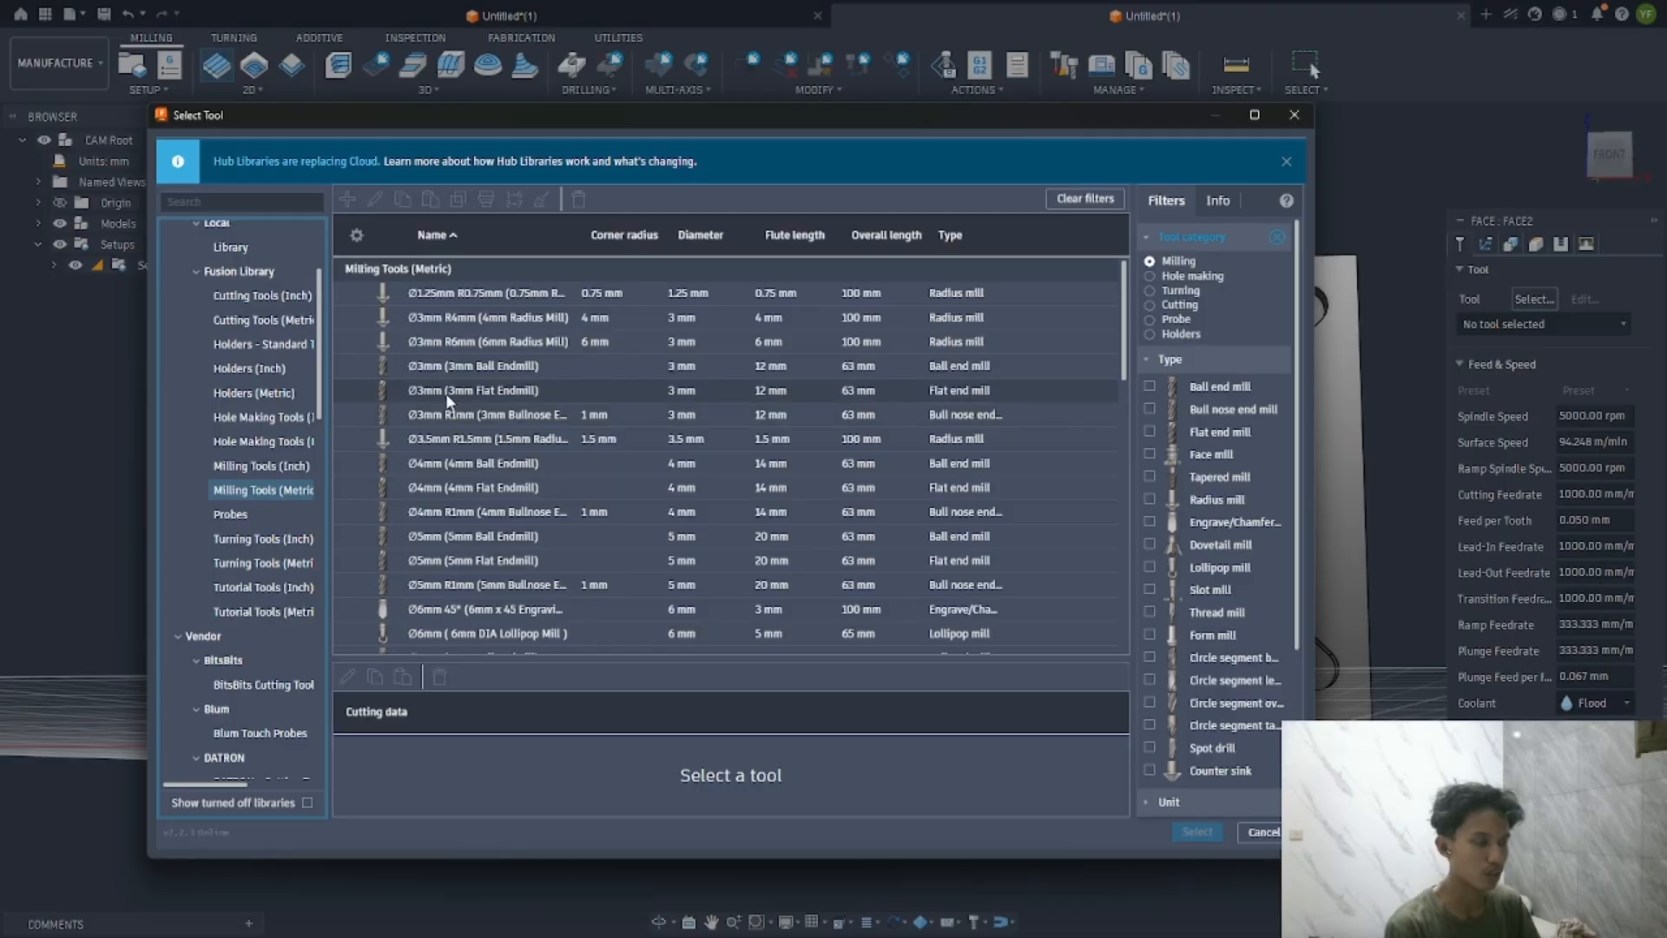
left_click(455, 393)
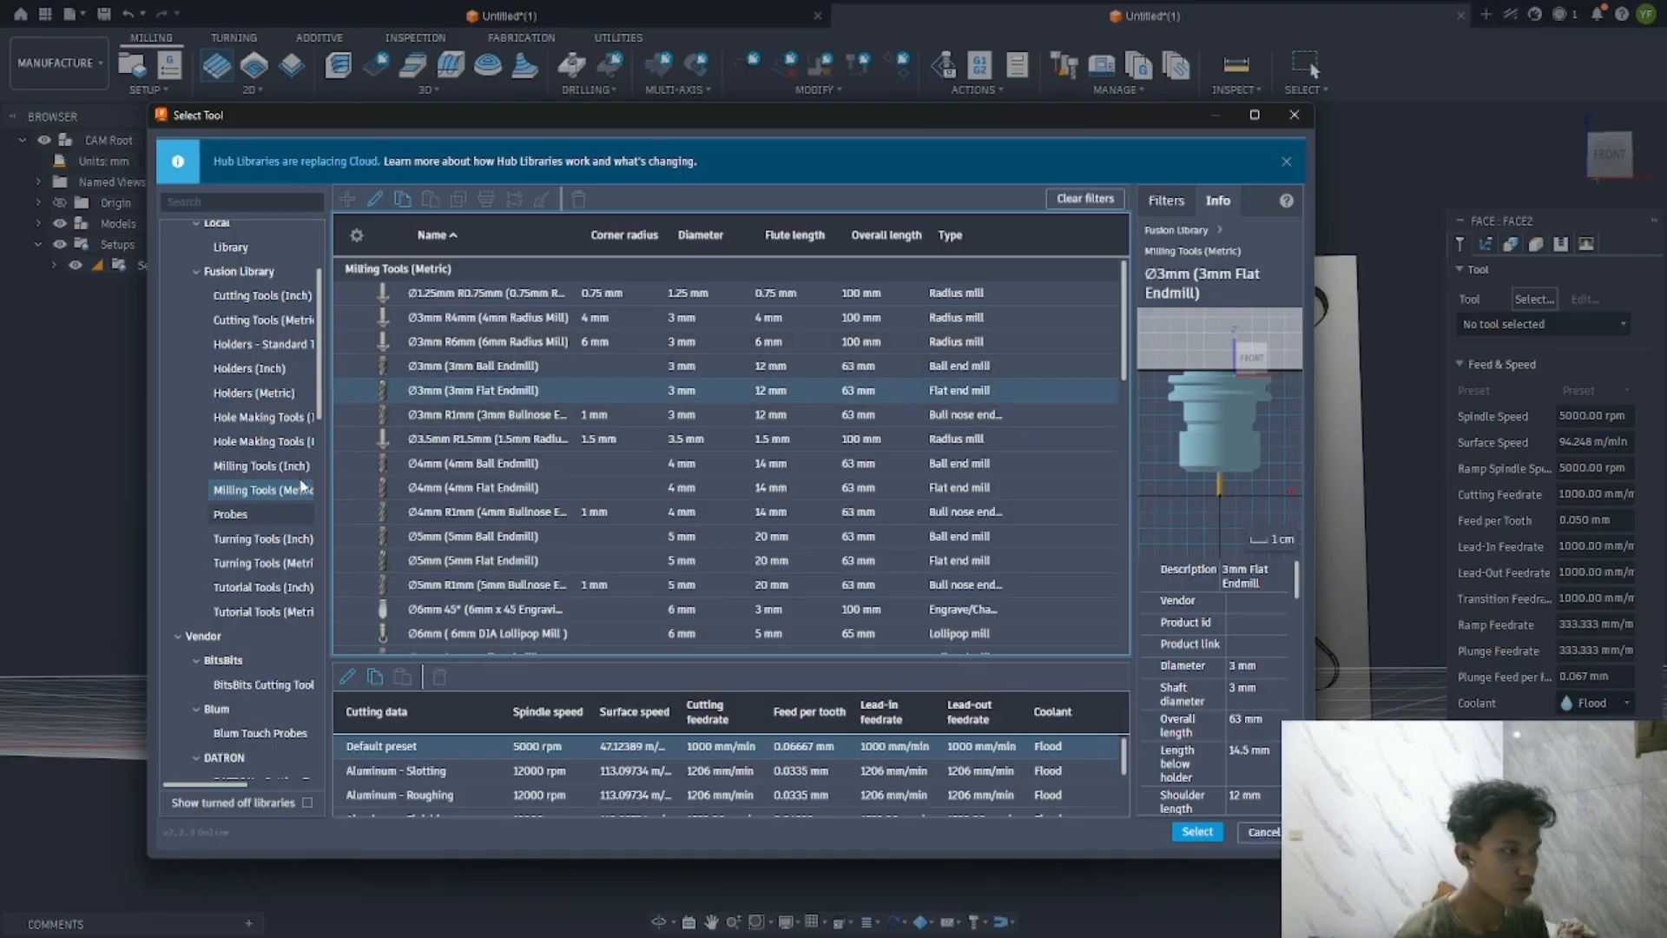
left_click(468, 488)
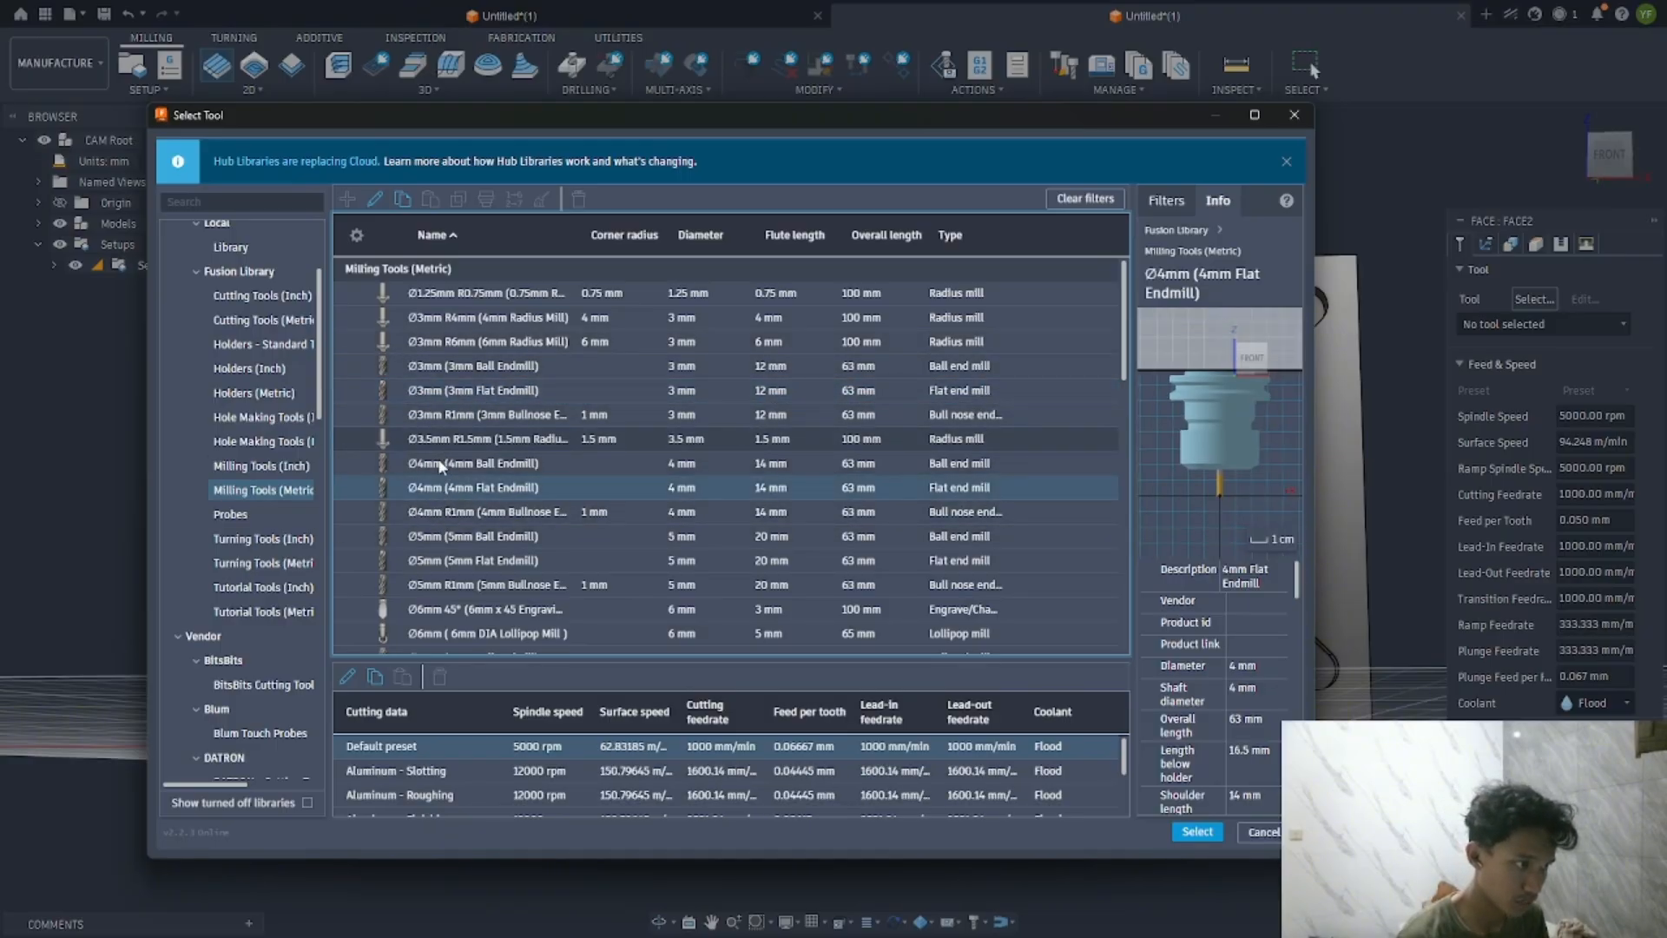
left_click(1197, 831)
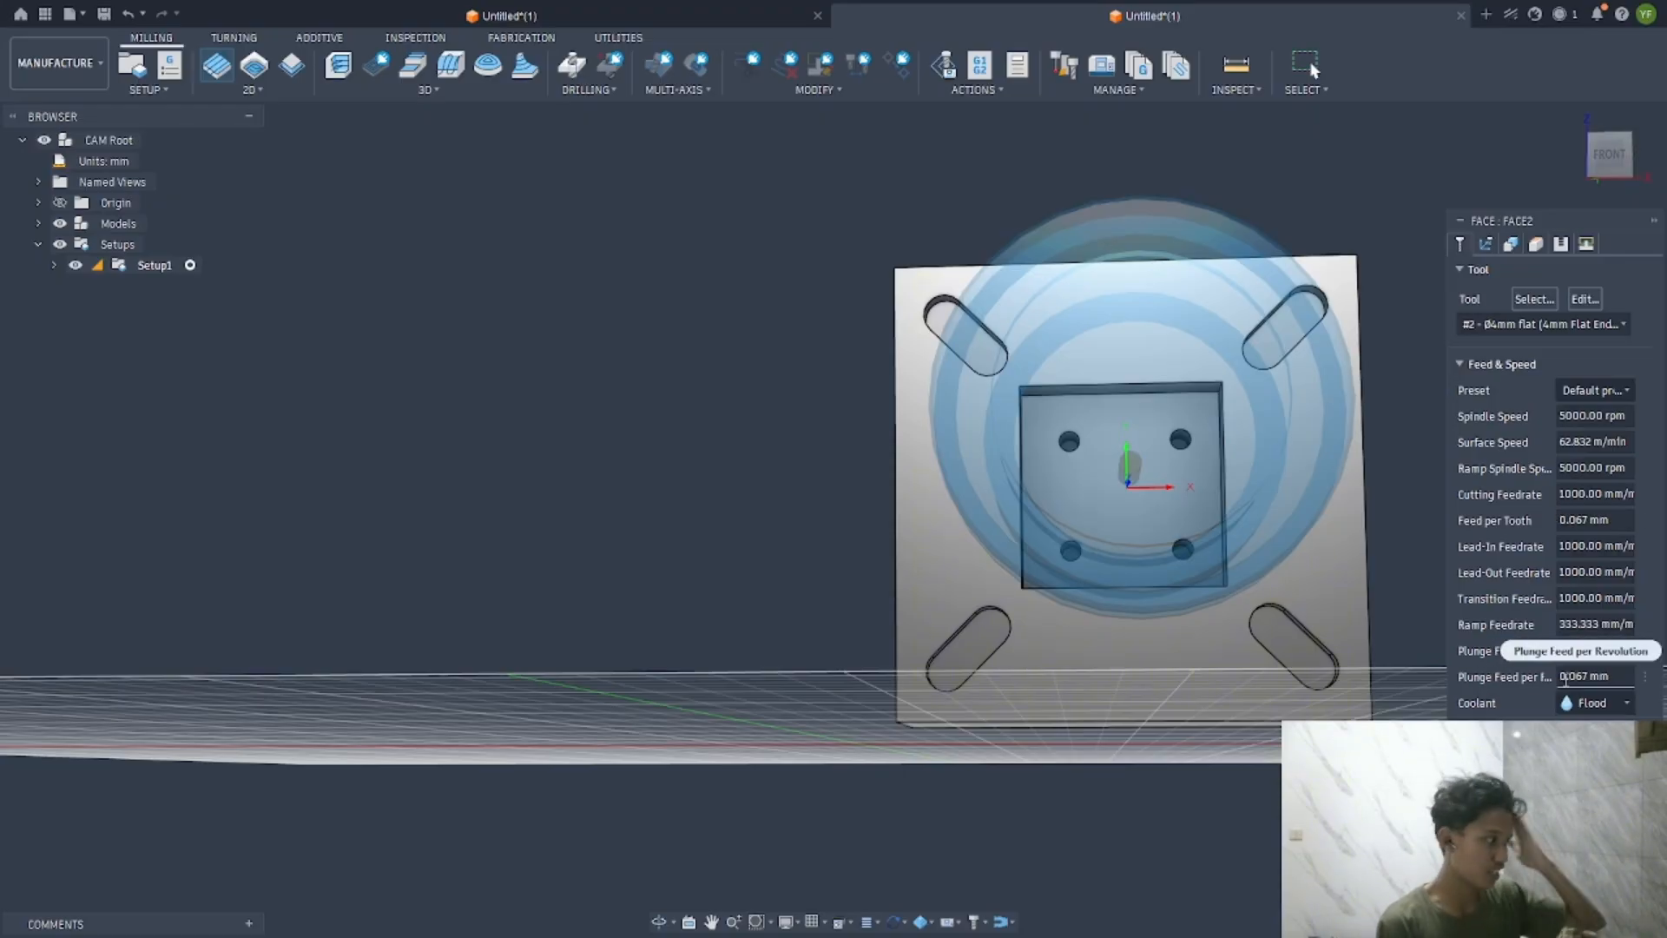
Use the block's slotted front face as the stock contour, keep the default passes and linking, and generate the facing toolpath
left_click(1511, 244)
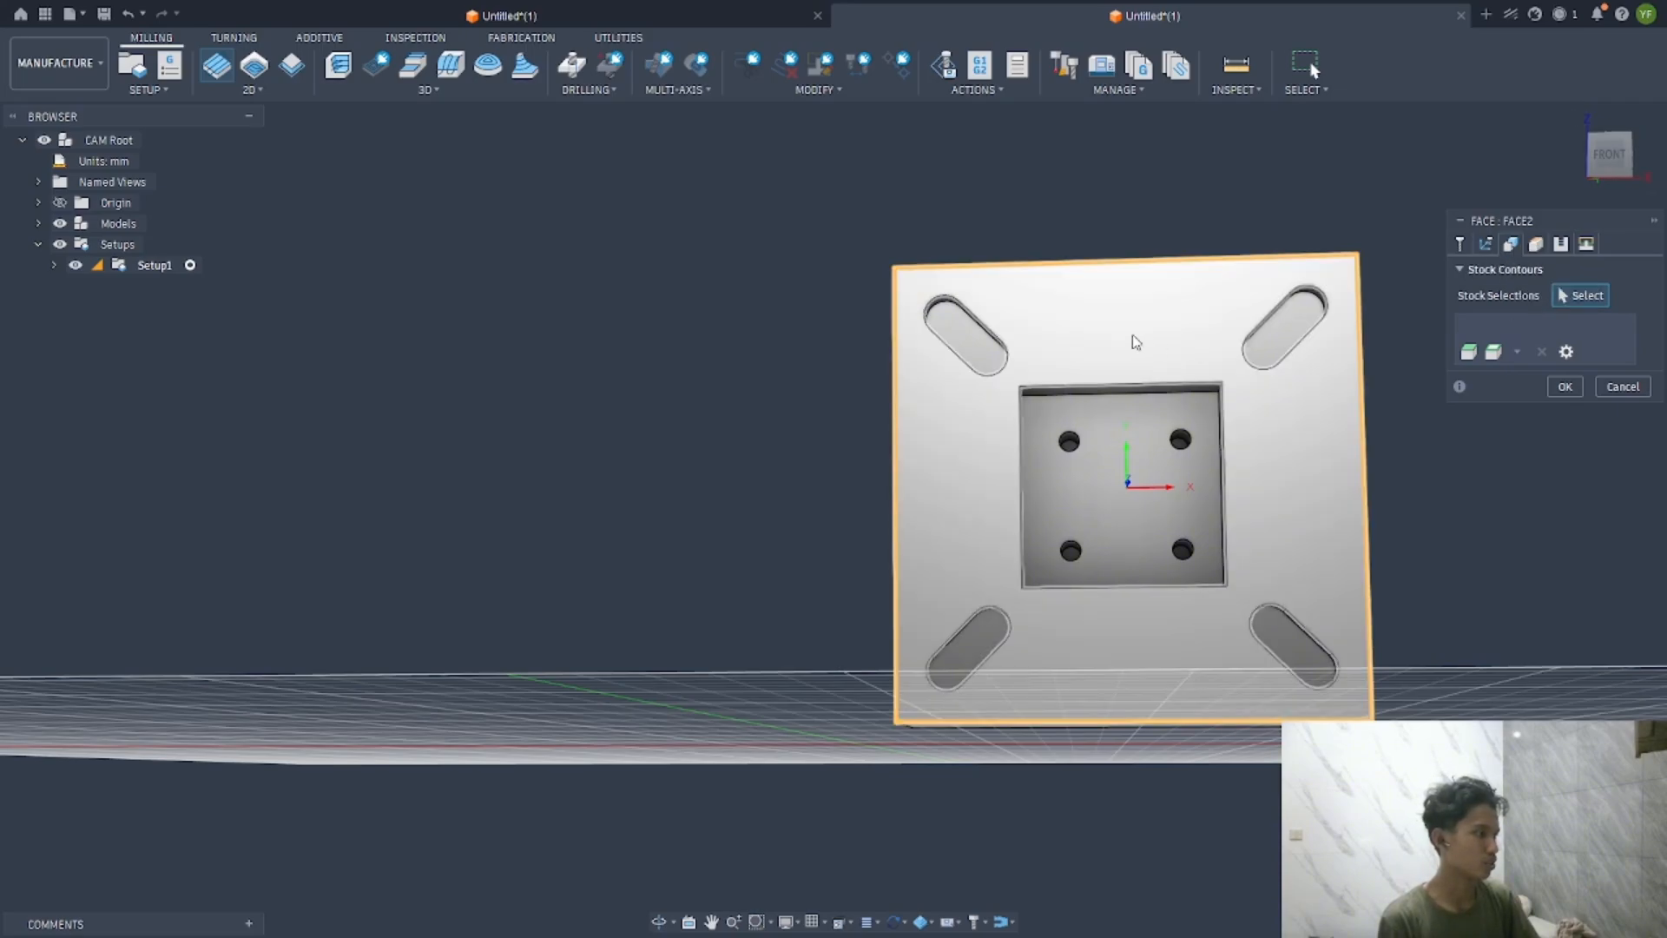
left_click(1104, 321)
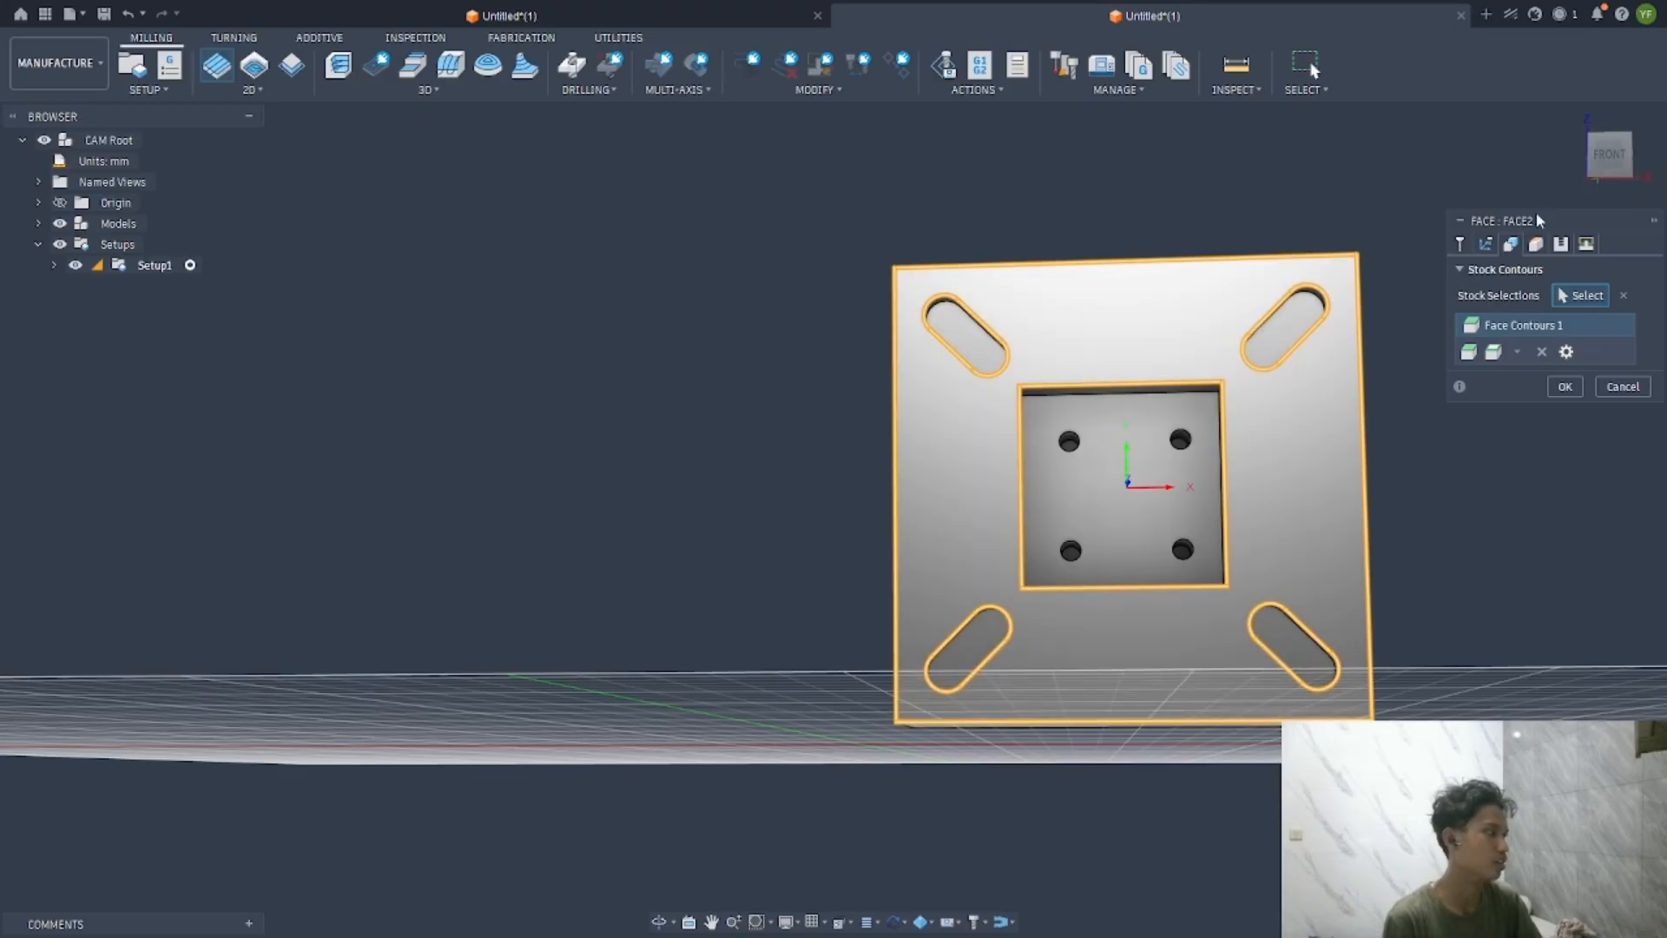
left_click(1560, 245)
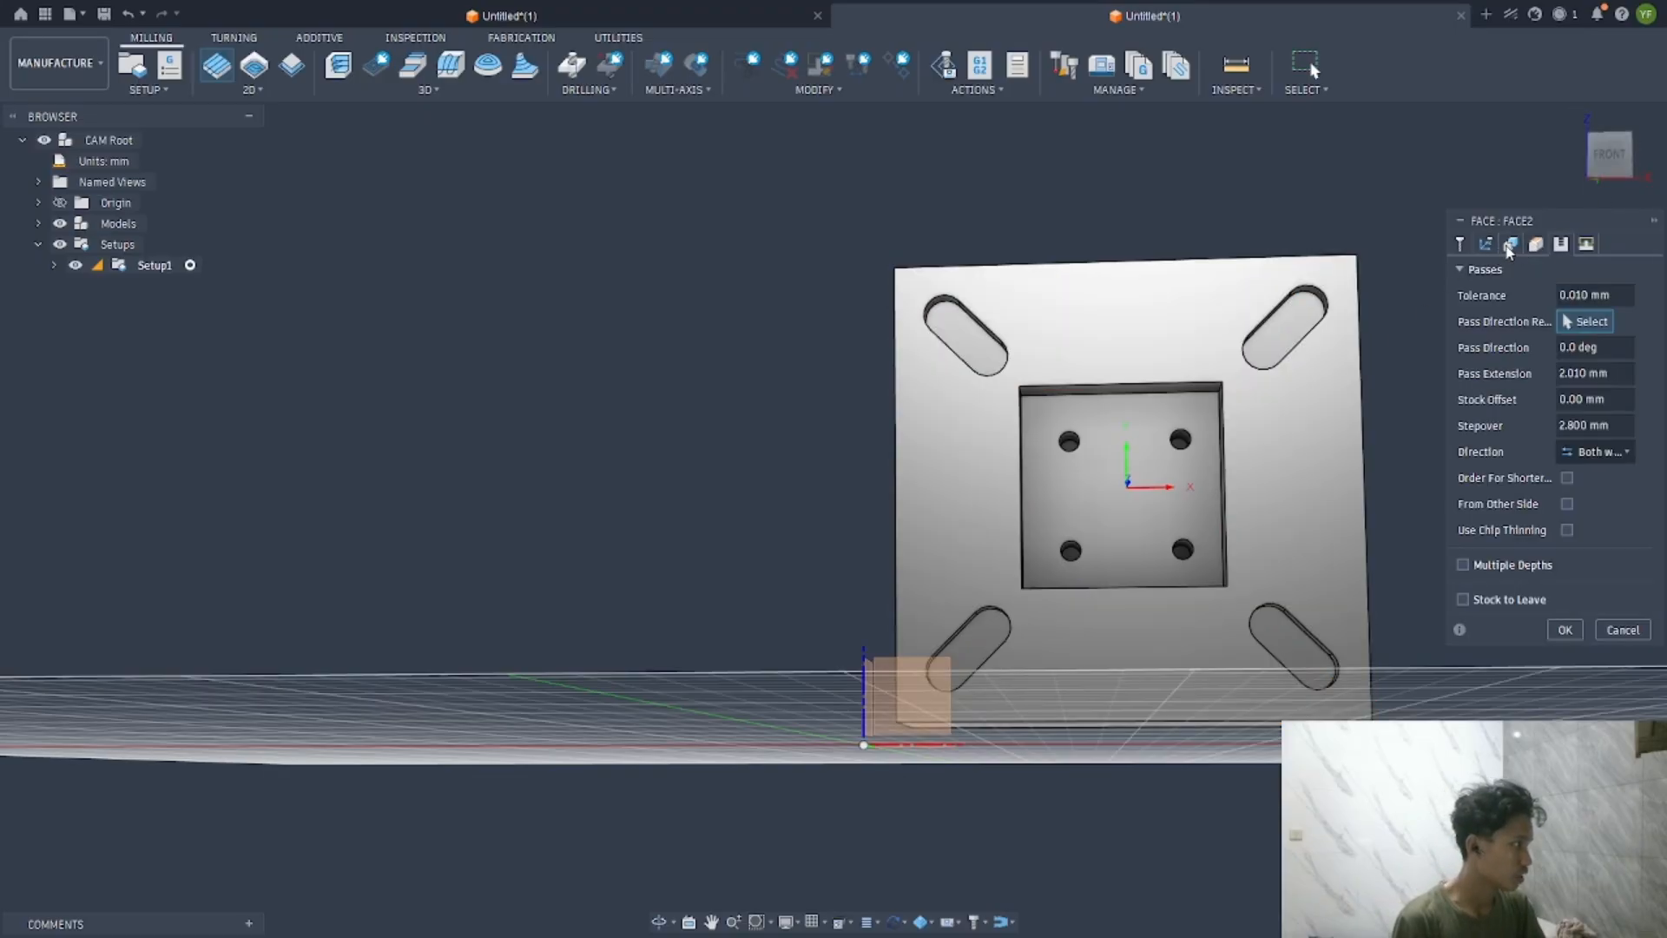
left_click(1510, 245)
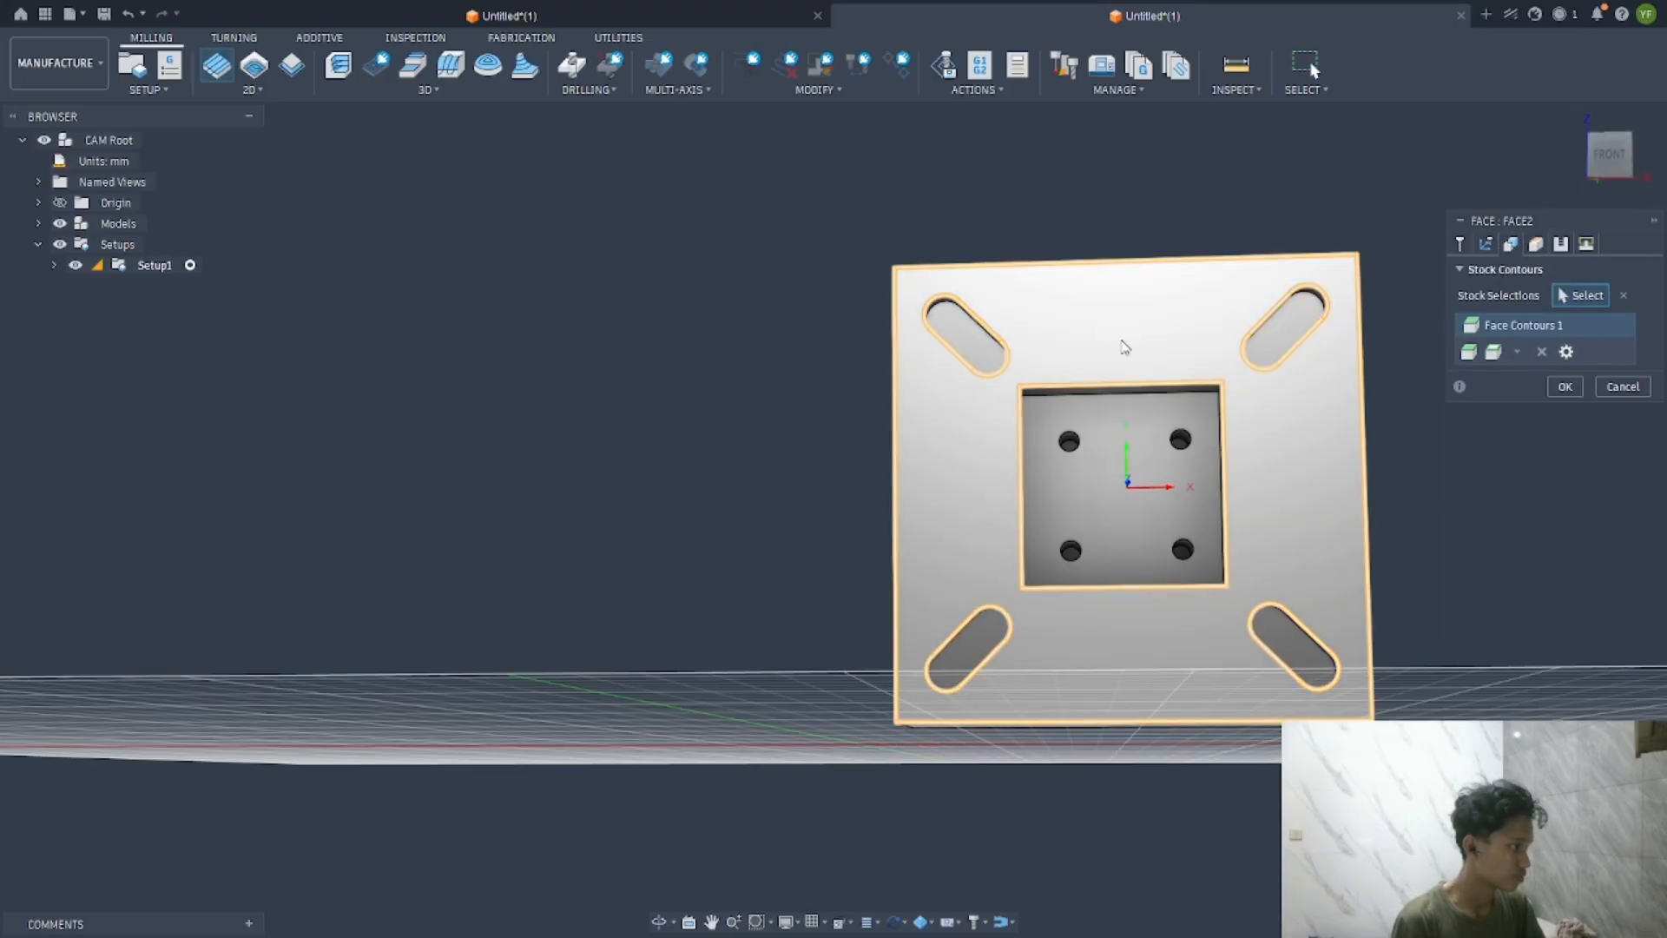
left_click(1557, 245)
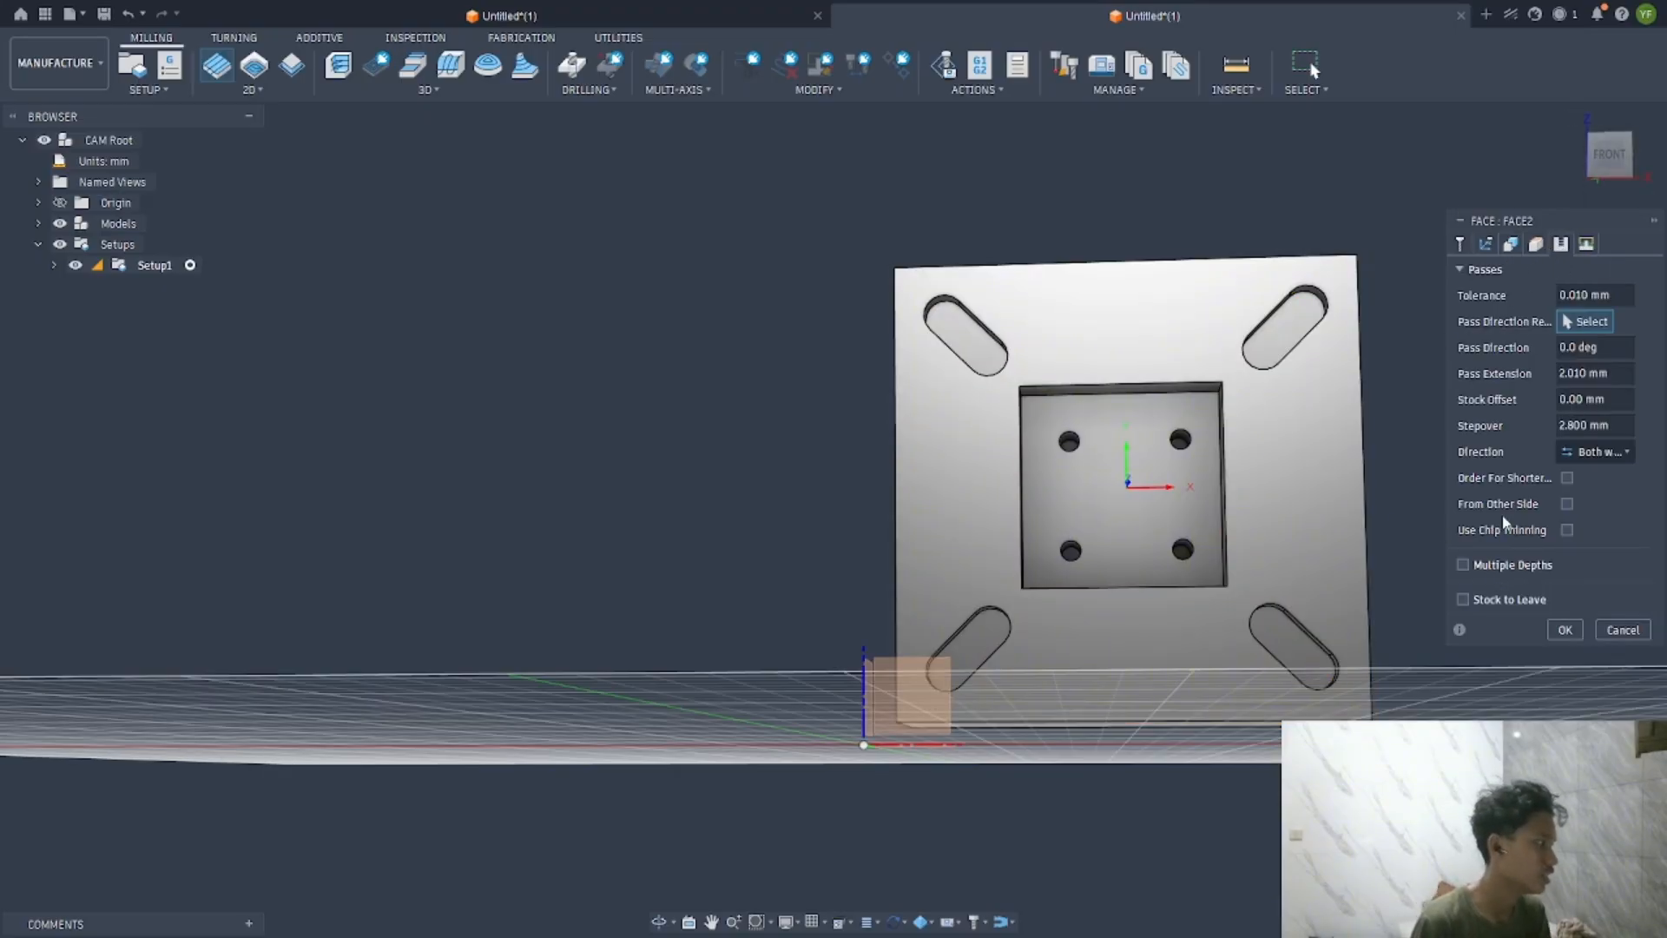
left_click(1586, 243)
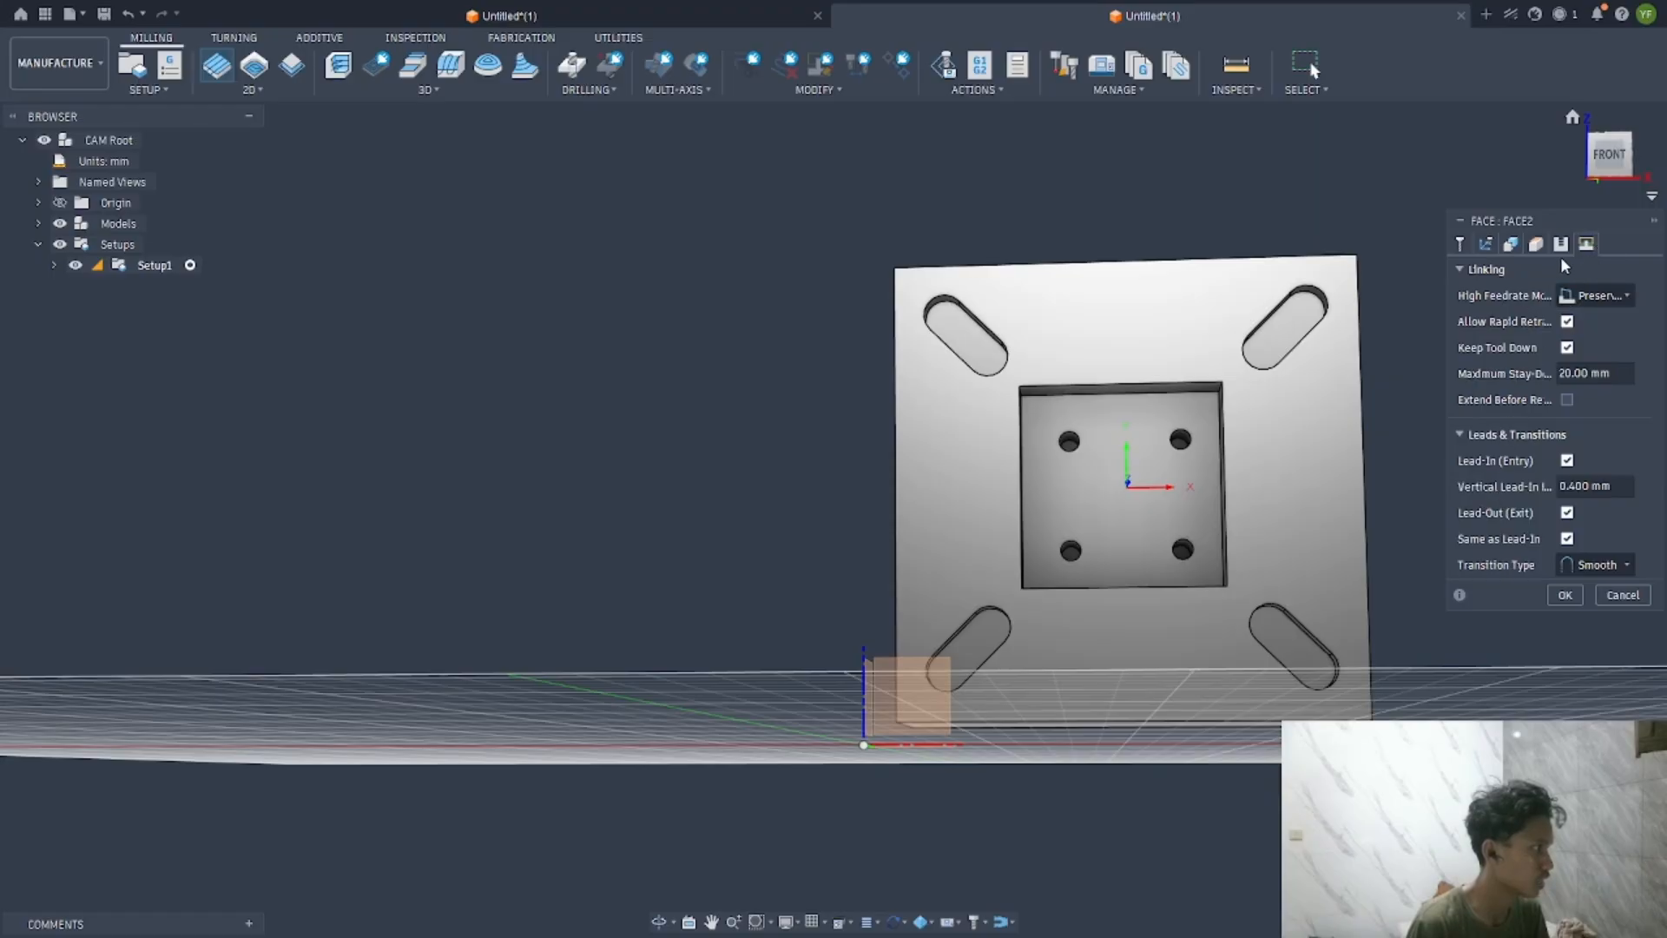
left_click(1560, 247)
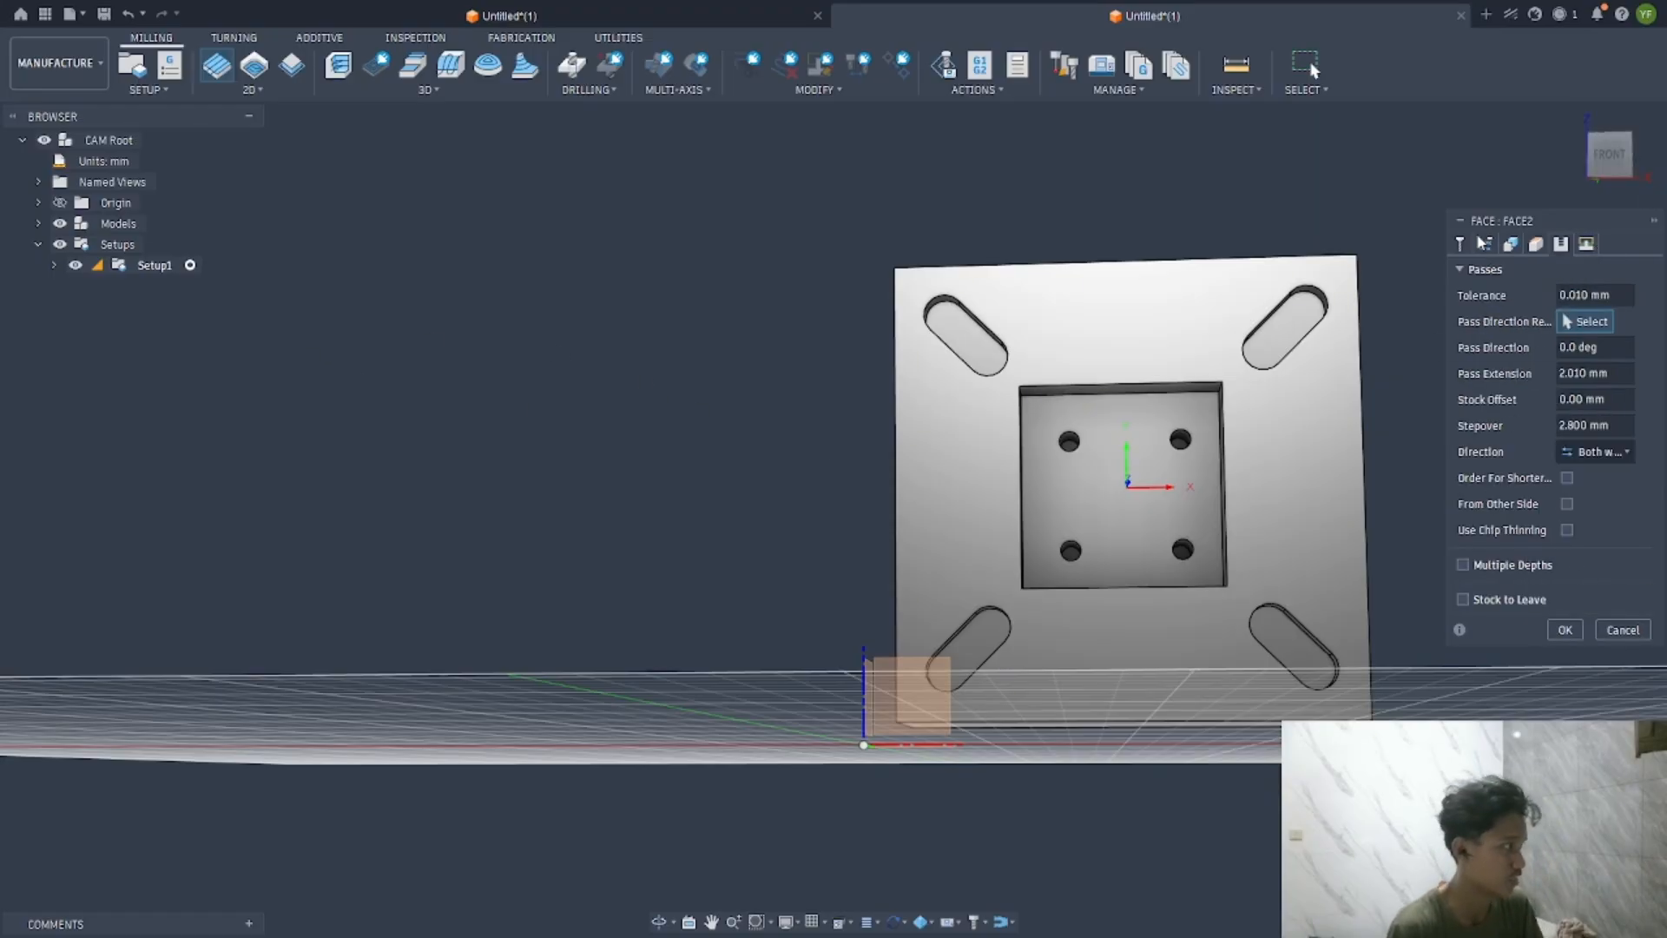
left_click(1460, 244)
left_click(1578, 900)
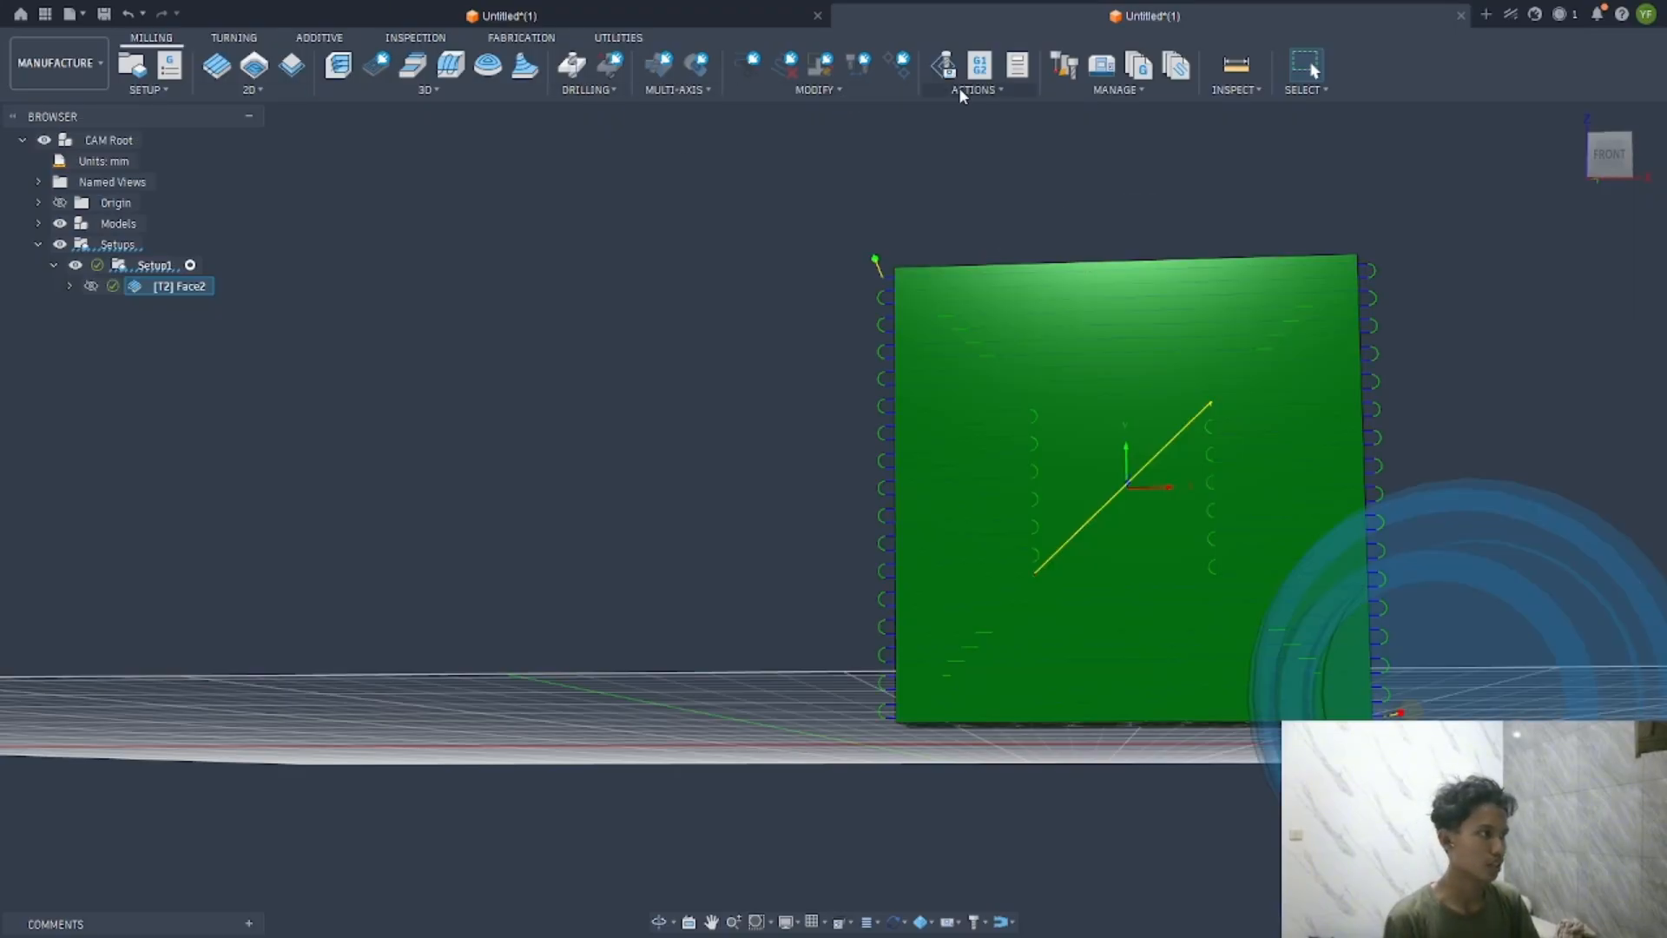
Simulate the facing toolpath at a raised playback speed, inspect the machined face from several angles, and exit the simulation
left_click(960, 91)
left_click(959, 127)
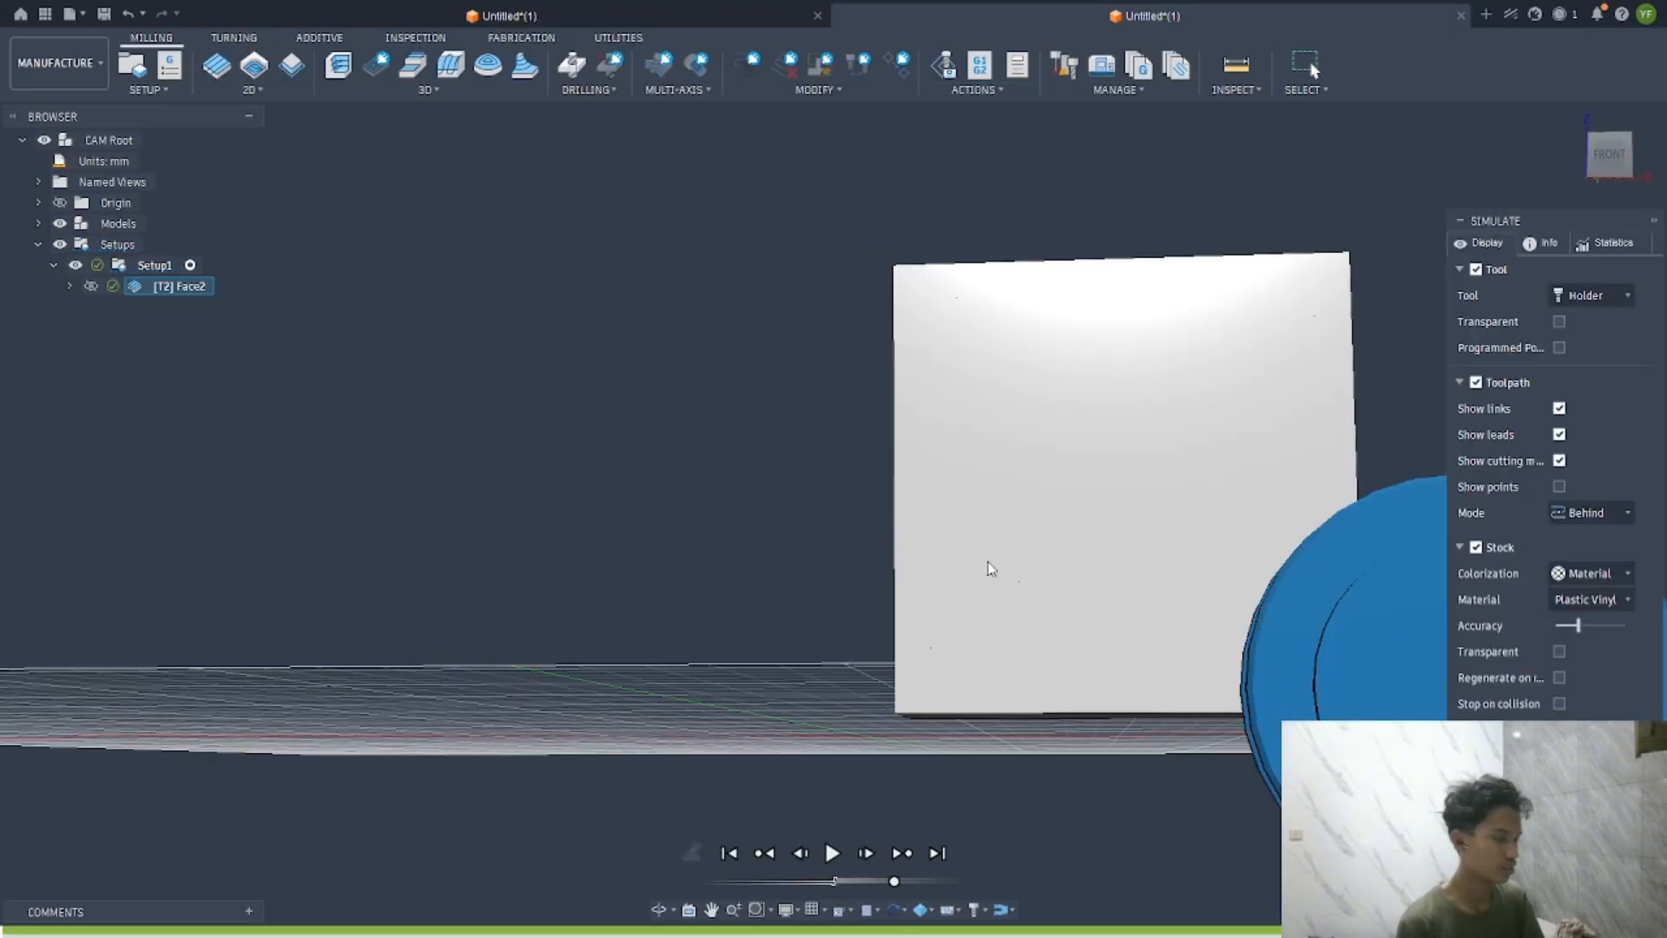
mouse_move(899, 879)
left_mouse_down()
mouse_move(855, 881)
mouse_move(897, 882)
left_mouse_up()
left_click(833, 851)
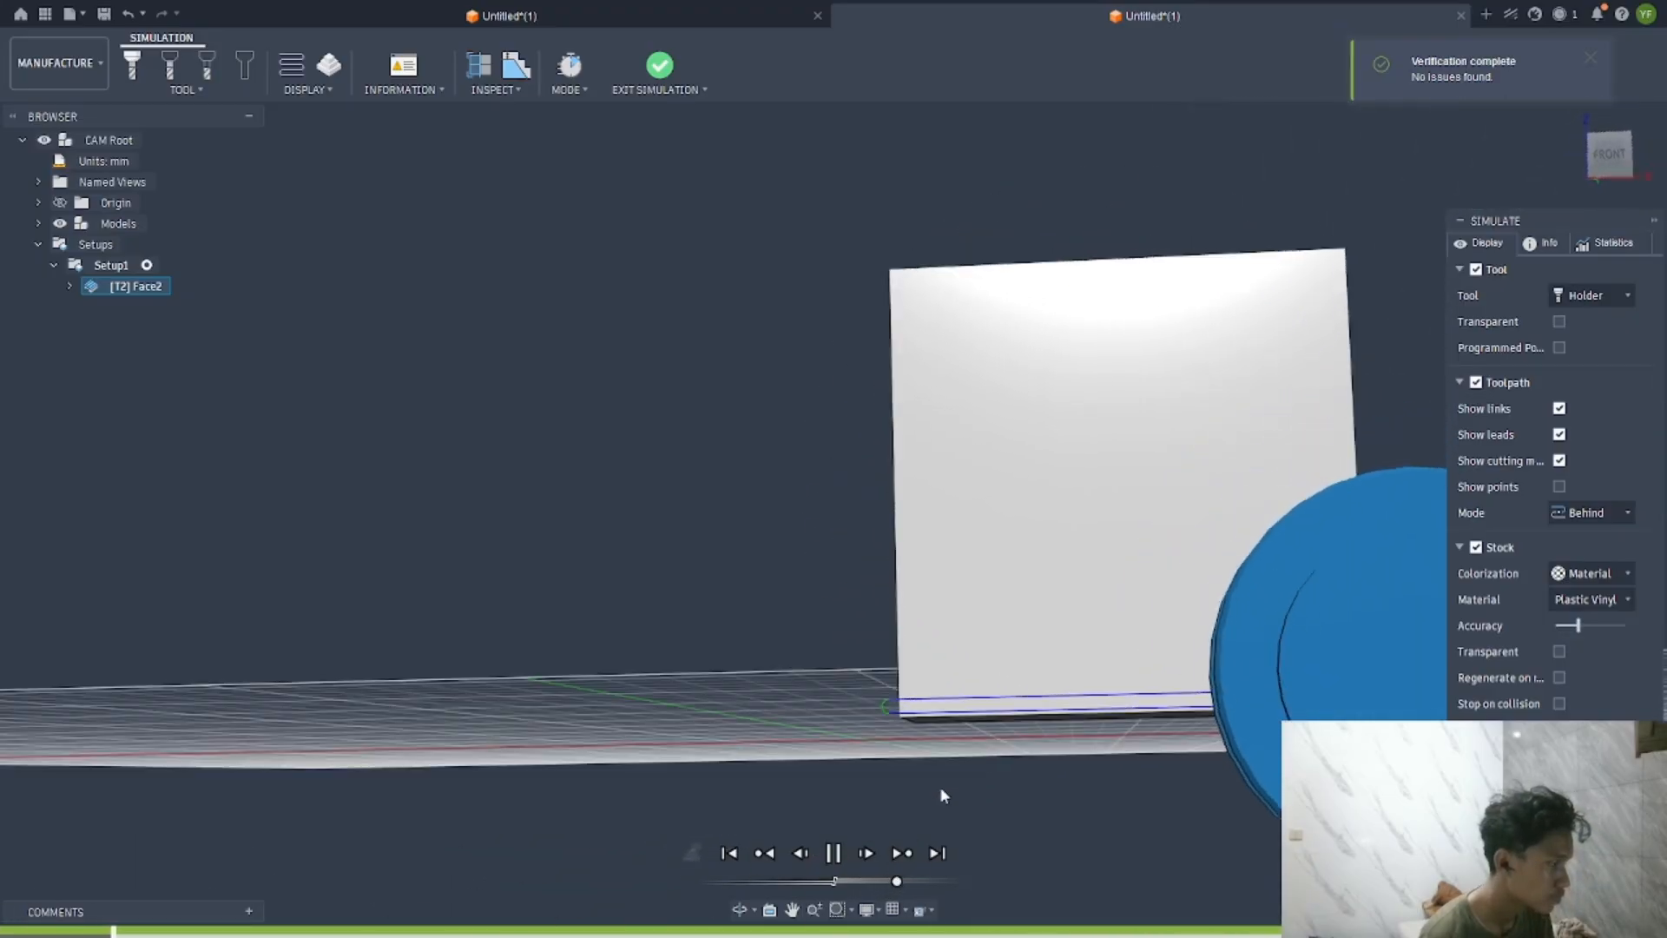
middle_click_drag(940, 788, 944, 882, "shift")
left_click_drag(902, 881, 930, 878)
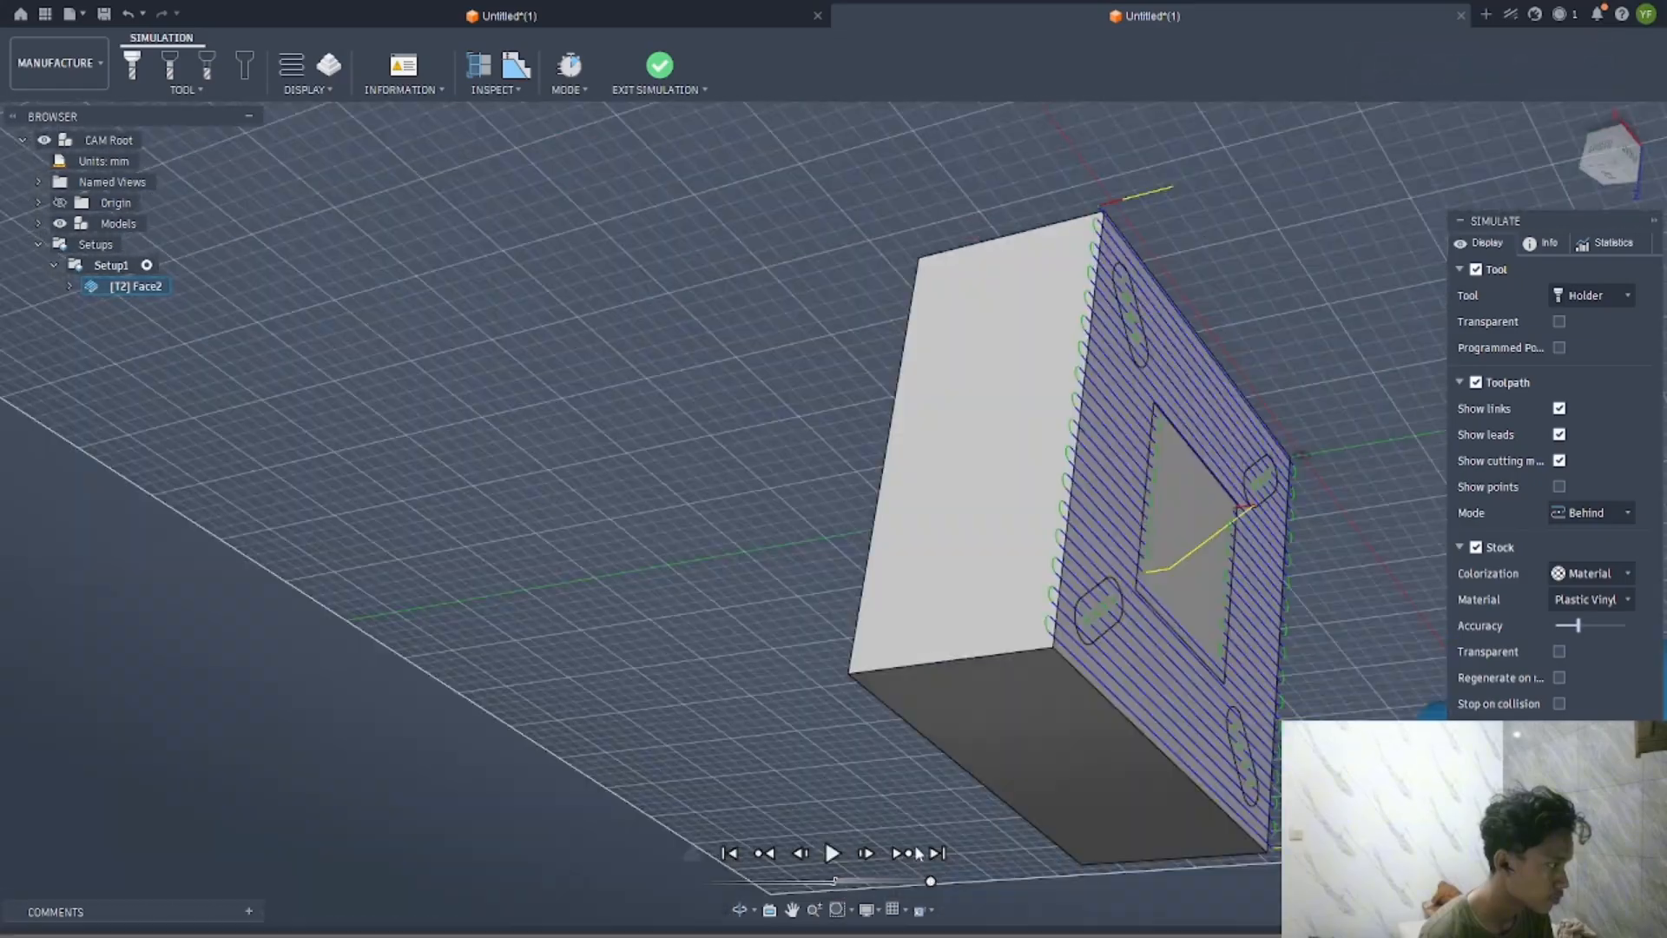
middle_click_drag(1104, 512, 1007, 579, "shift")
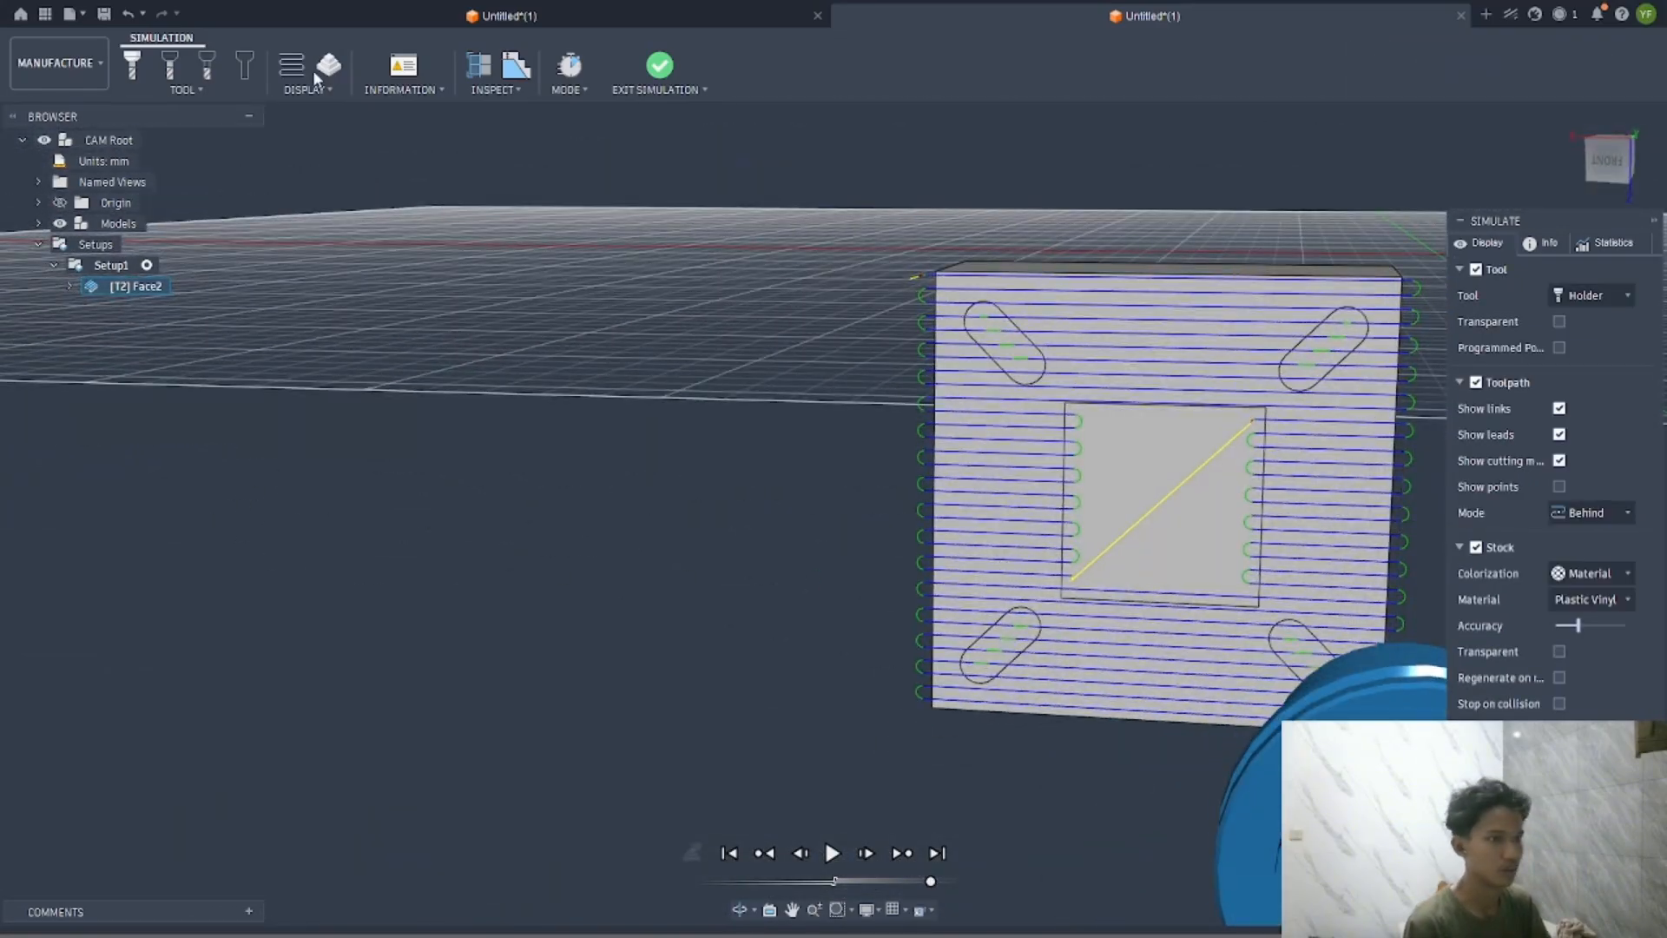
left_click(664, 68)
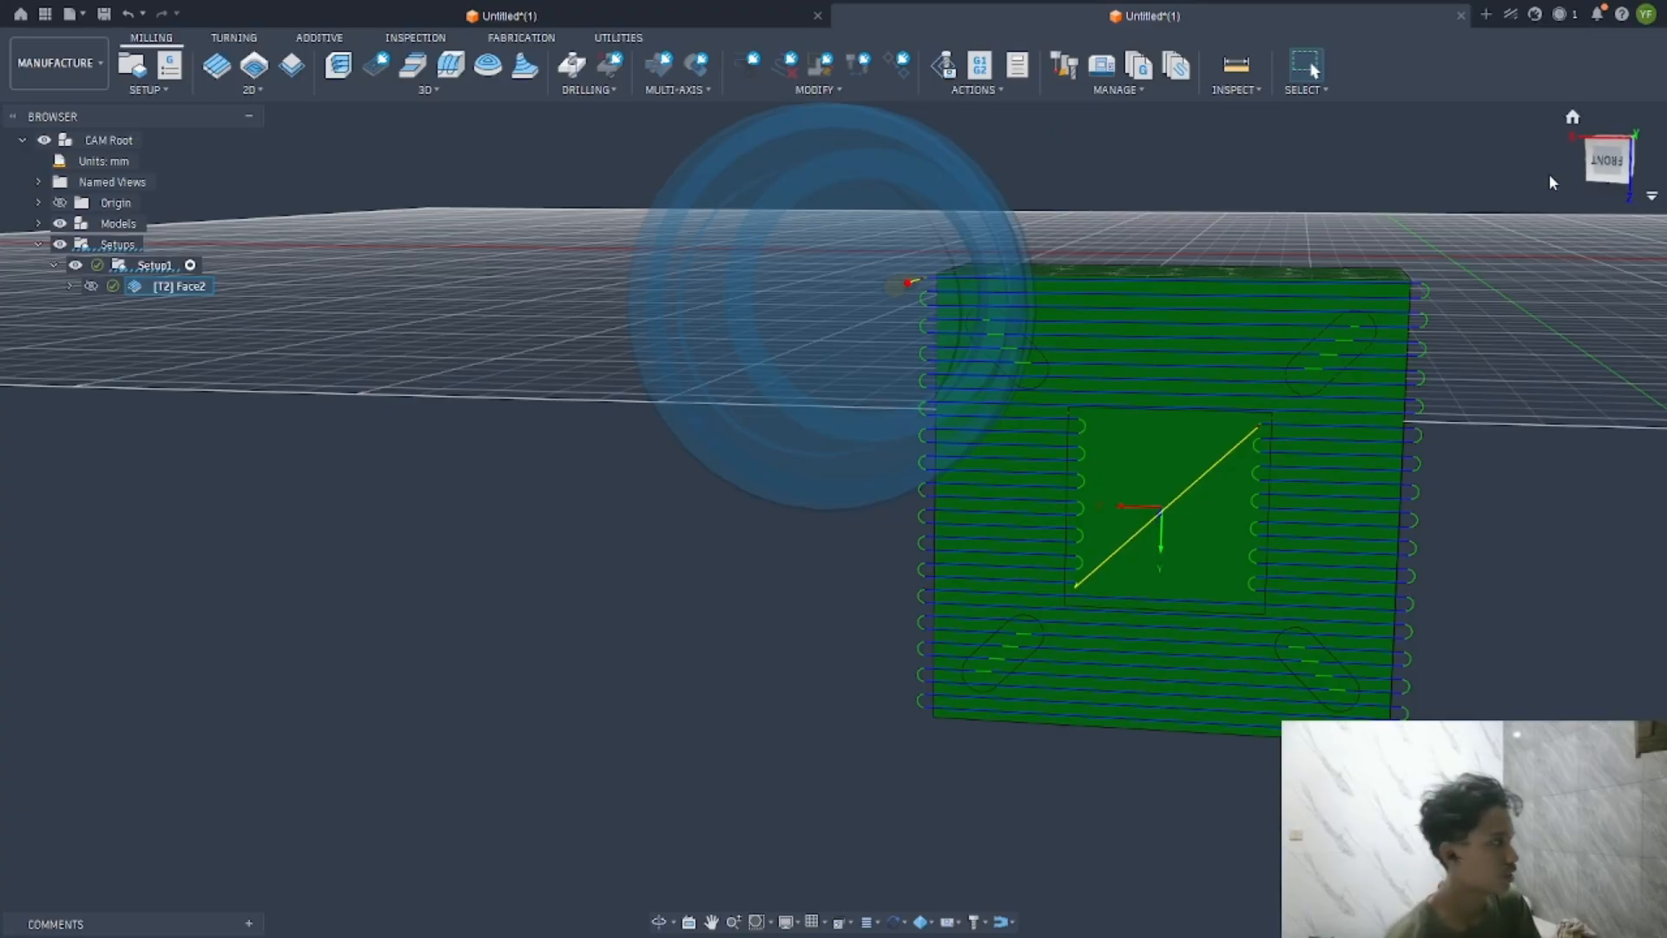
Start a 2D Adaptive Clearing operation and assign the 4 mm flat endmill from the document's tool library
left_click_drag(1603, 158, 253, 89)
left_click(252, 88)
left_click(264, 113)
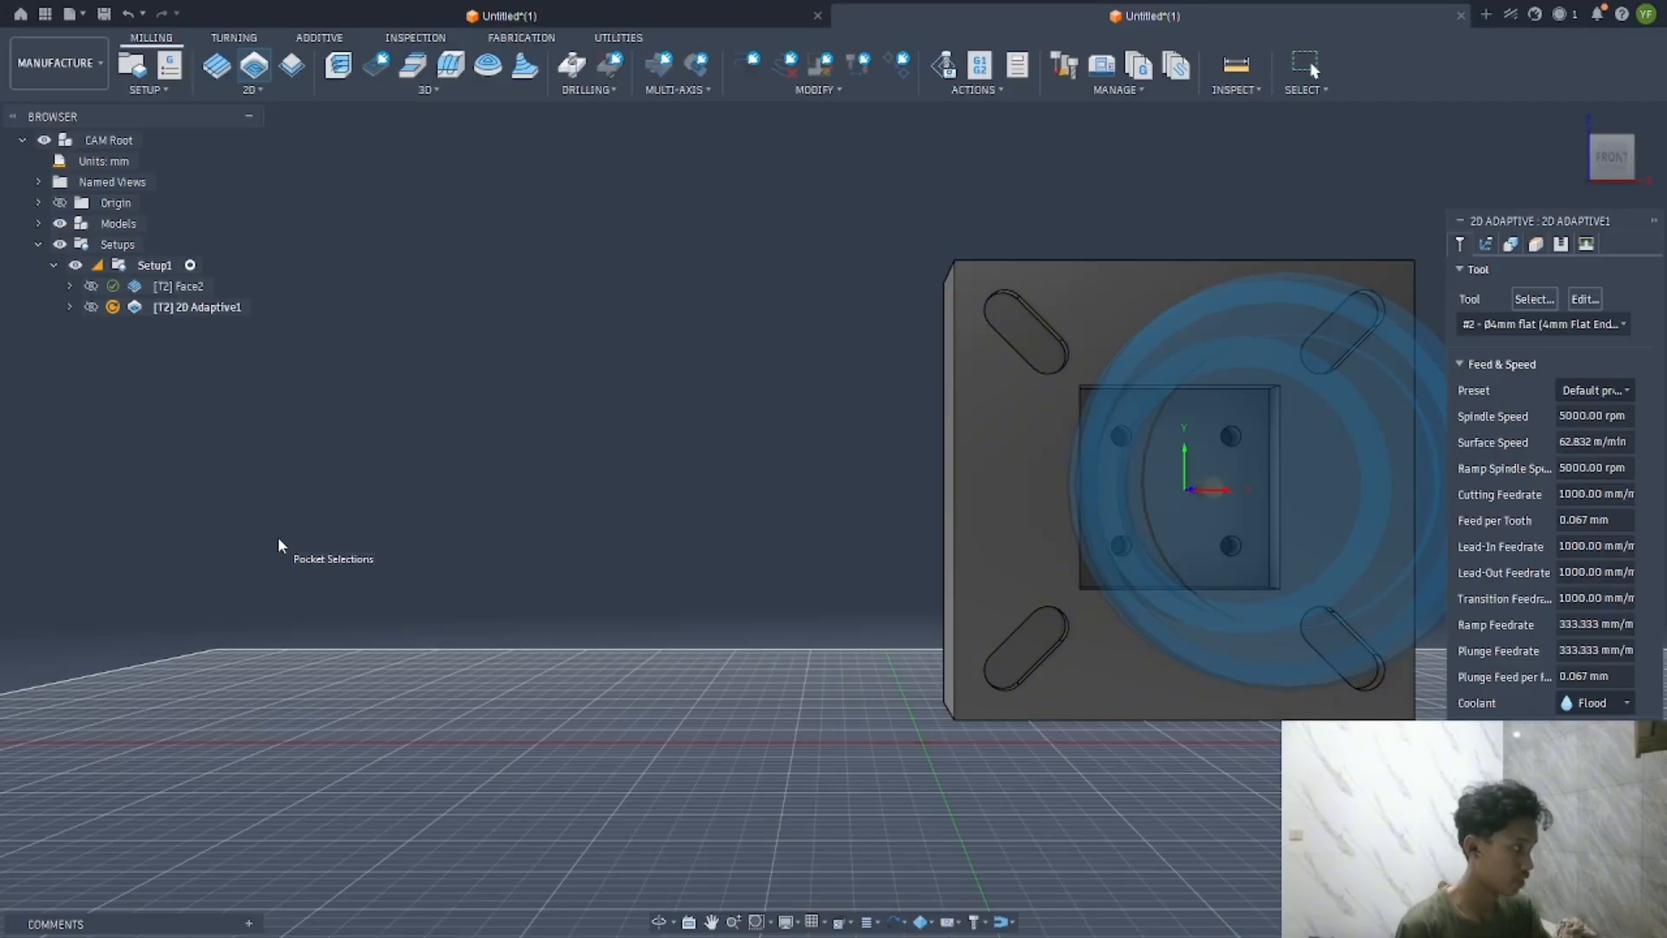
left_click(1530, 299)
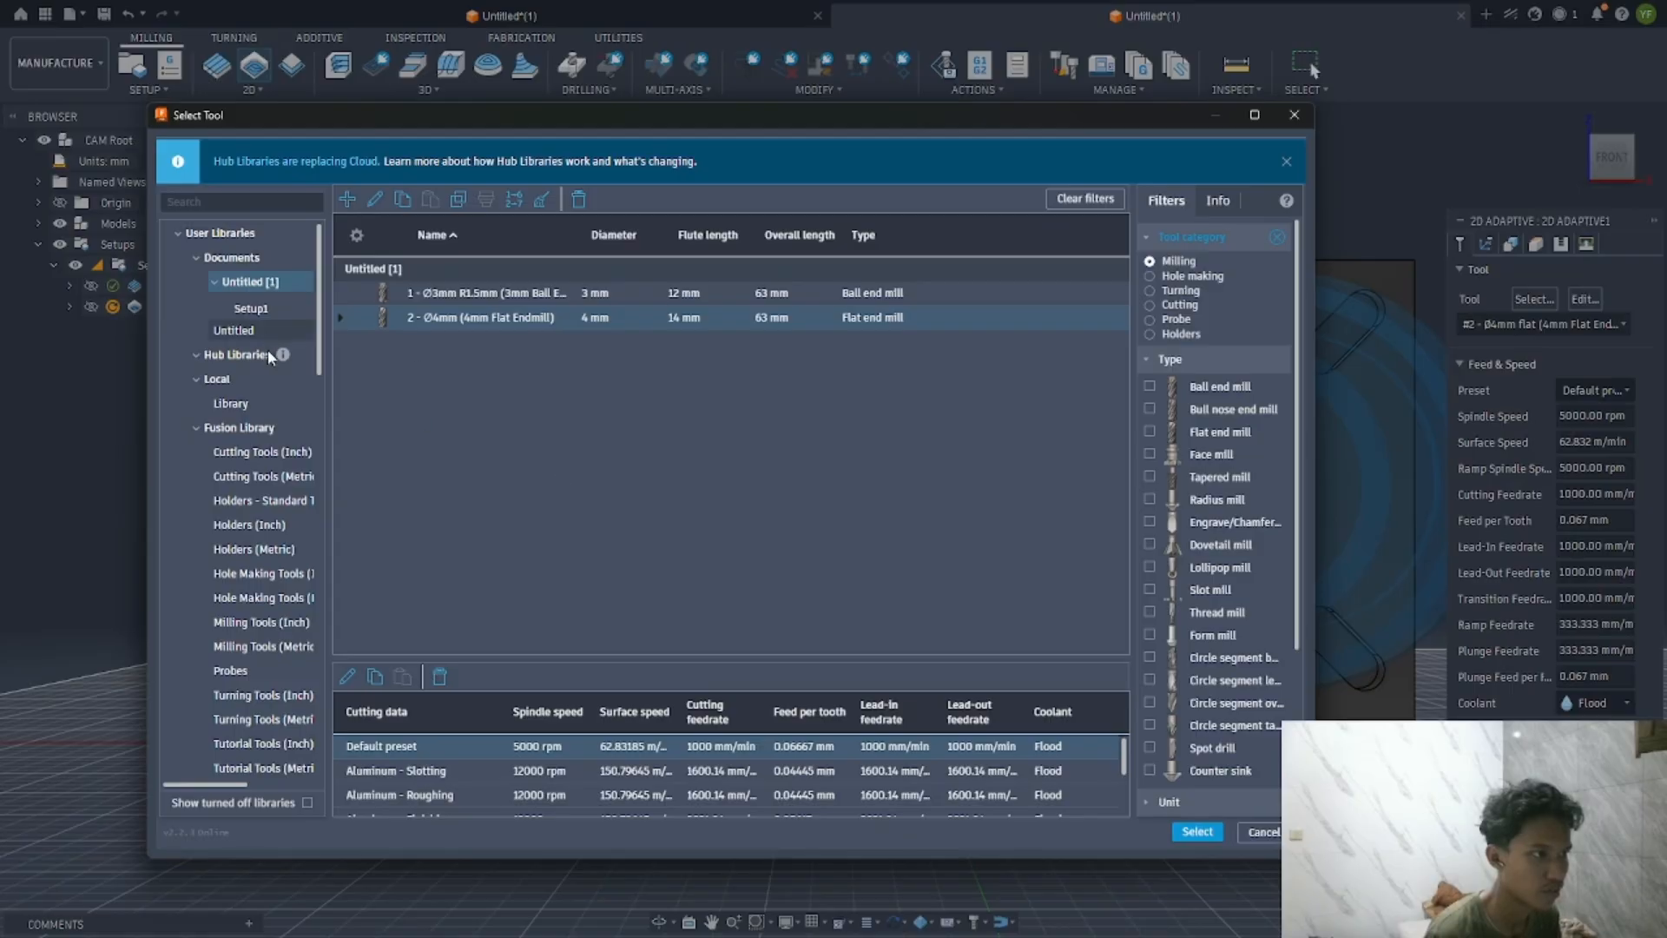
left_click(1195, 838)
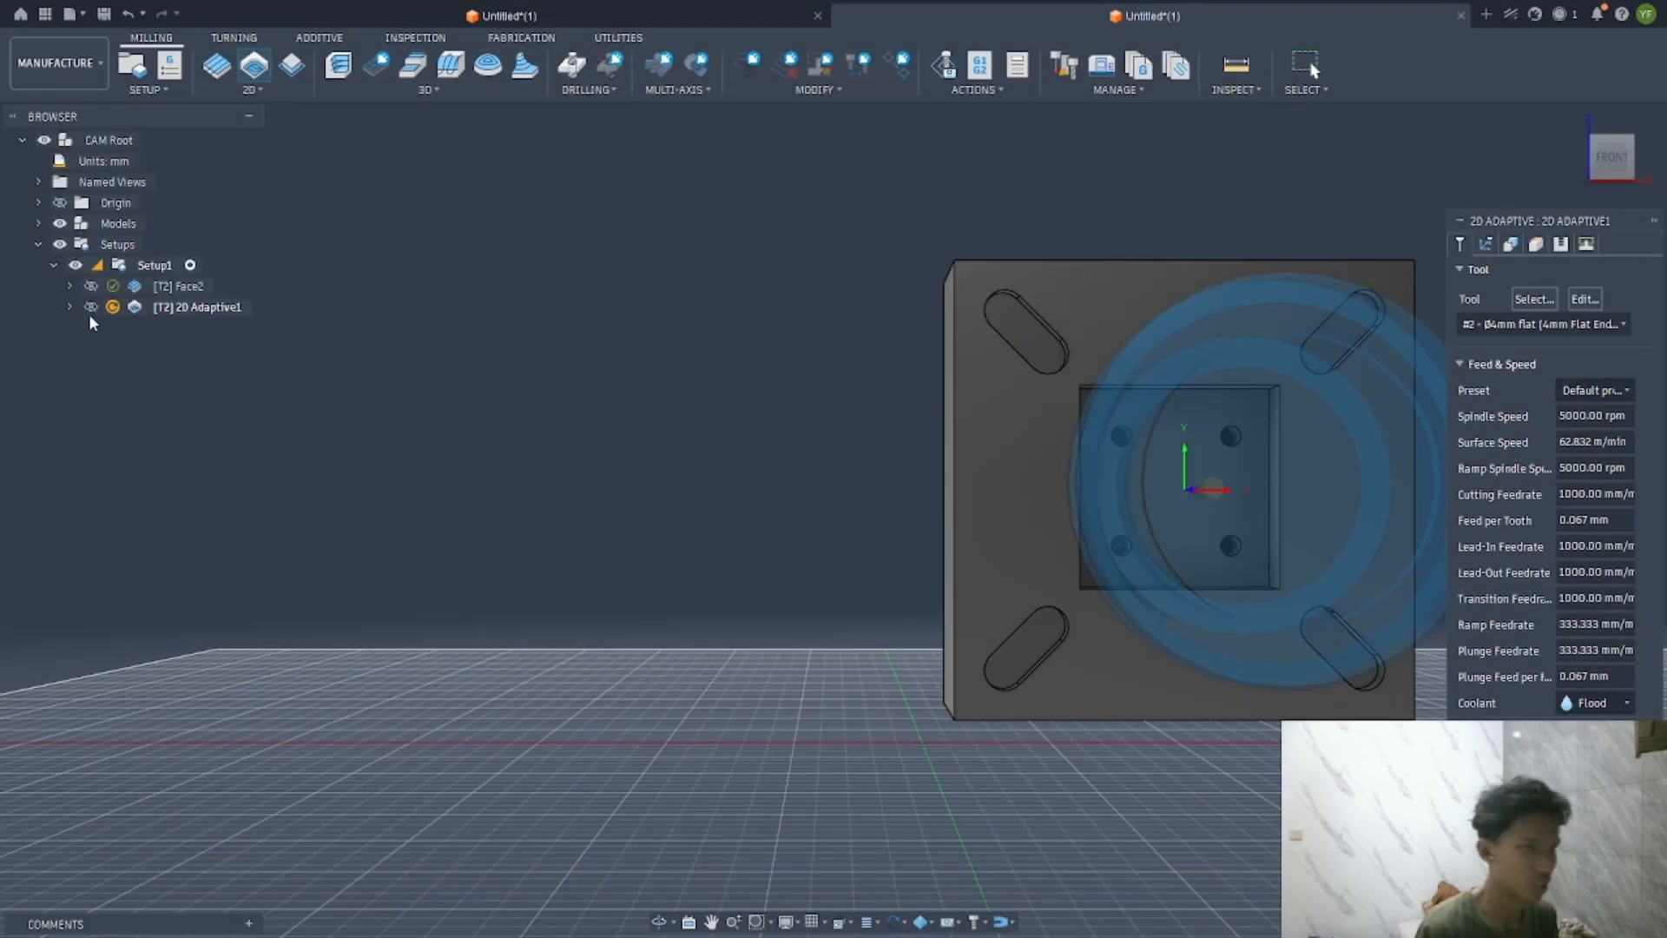
Enable multiple depths for the adaptive passes with a maximum roughing stepdown of 5 mm, and decline to ignore the missing pocket selection
left_click(1483, 244)
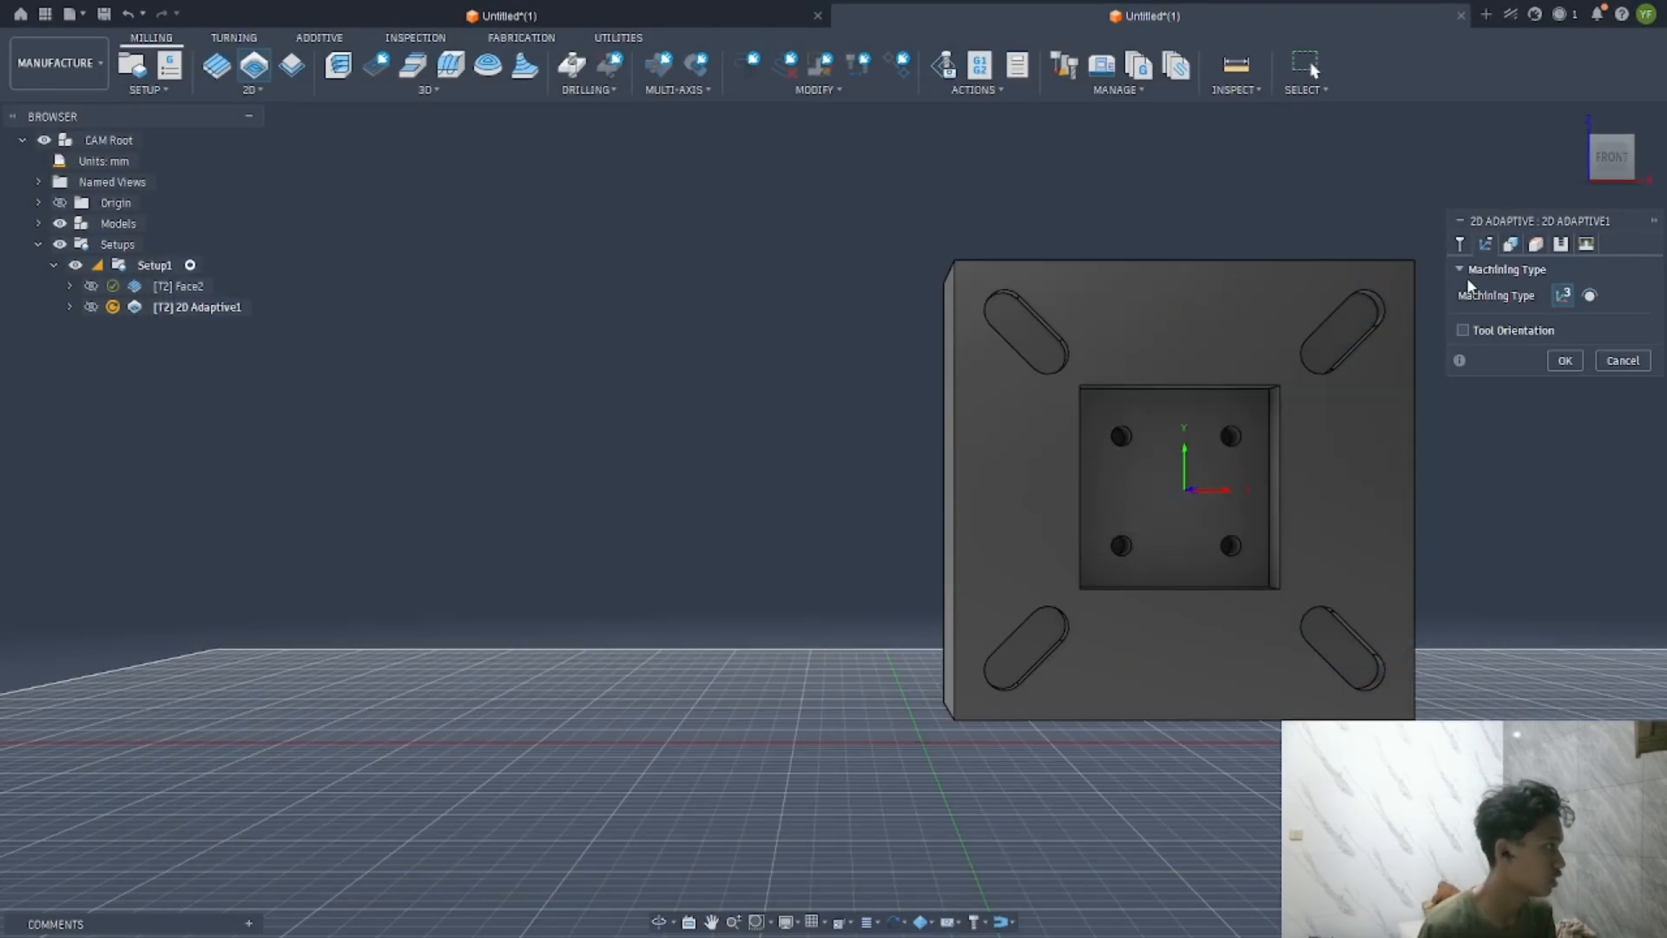
left_click(1513, 247)
left_click(1559, 244)
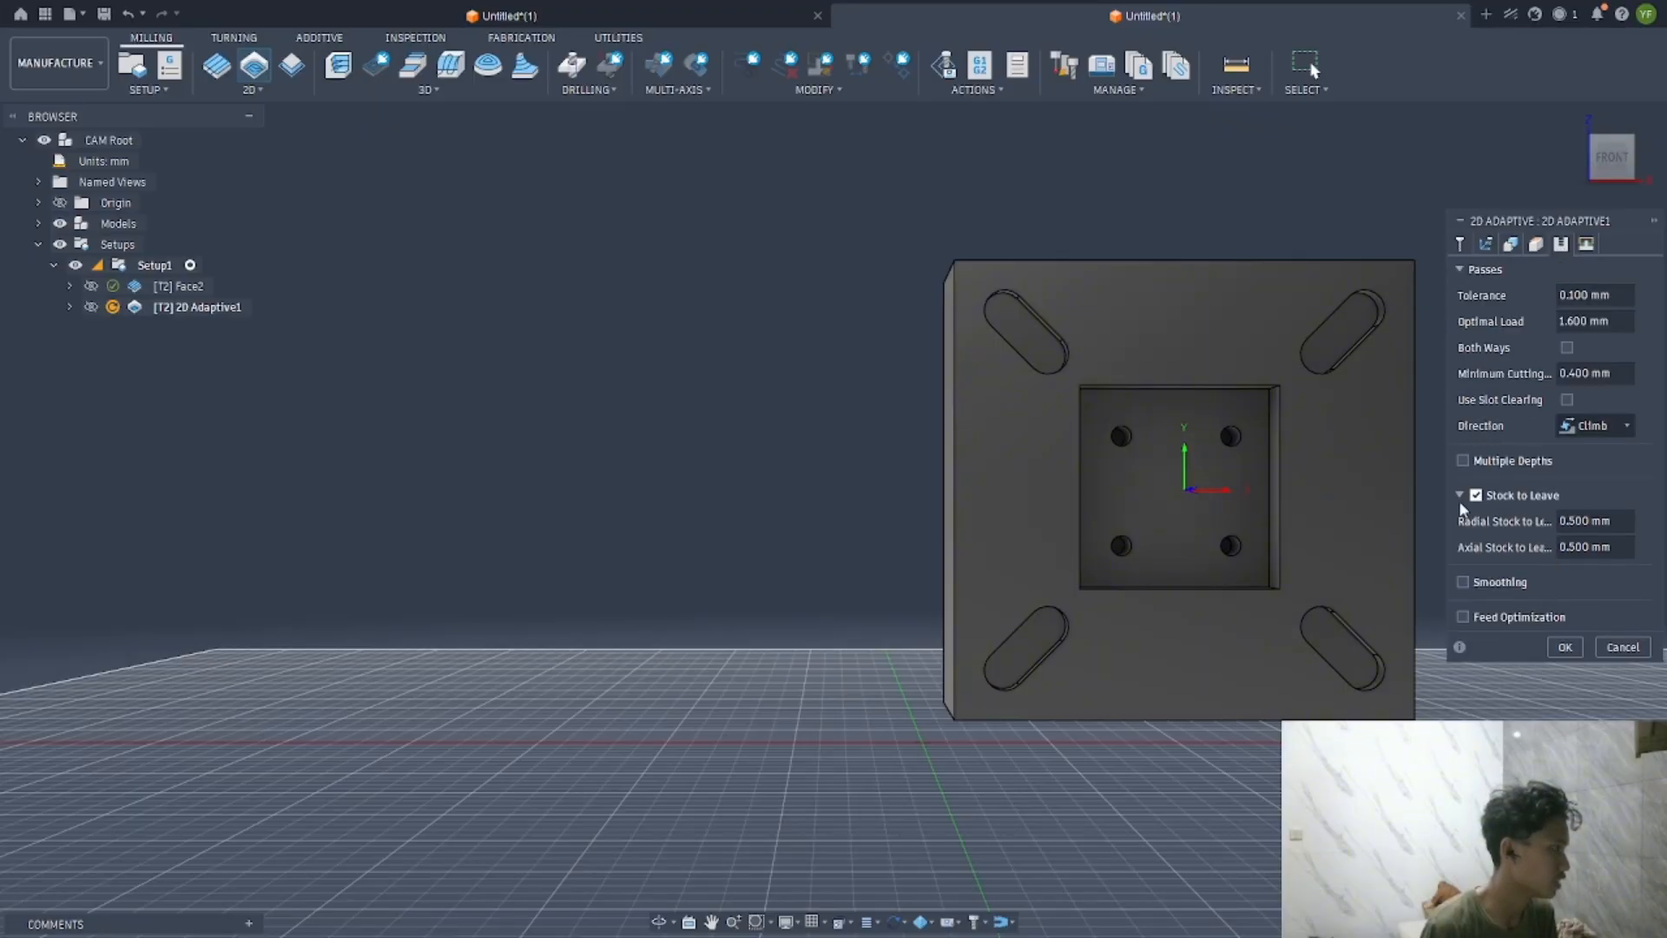
left_click(1476, 463)
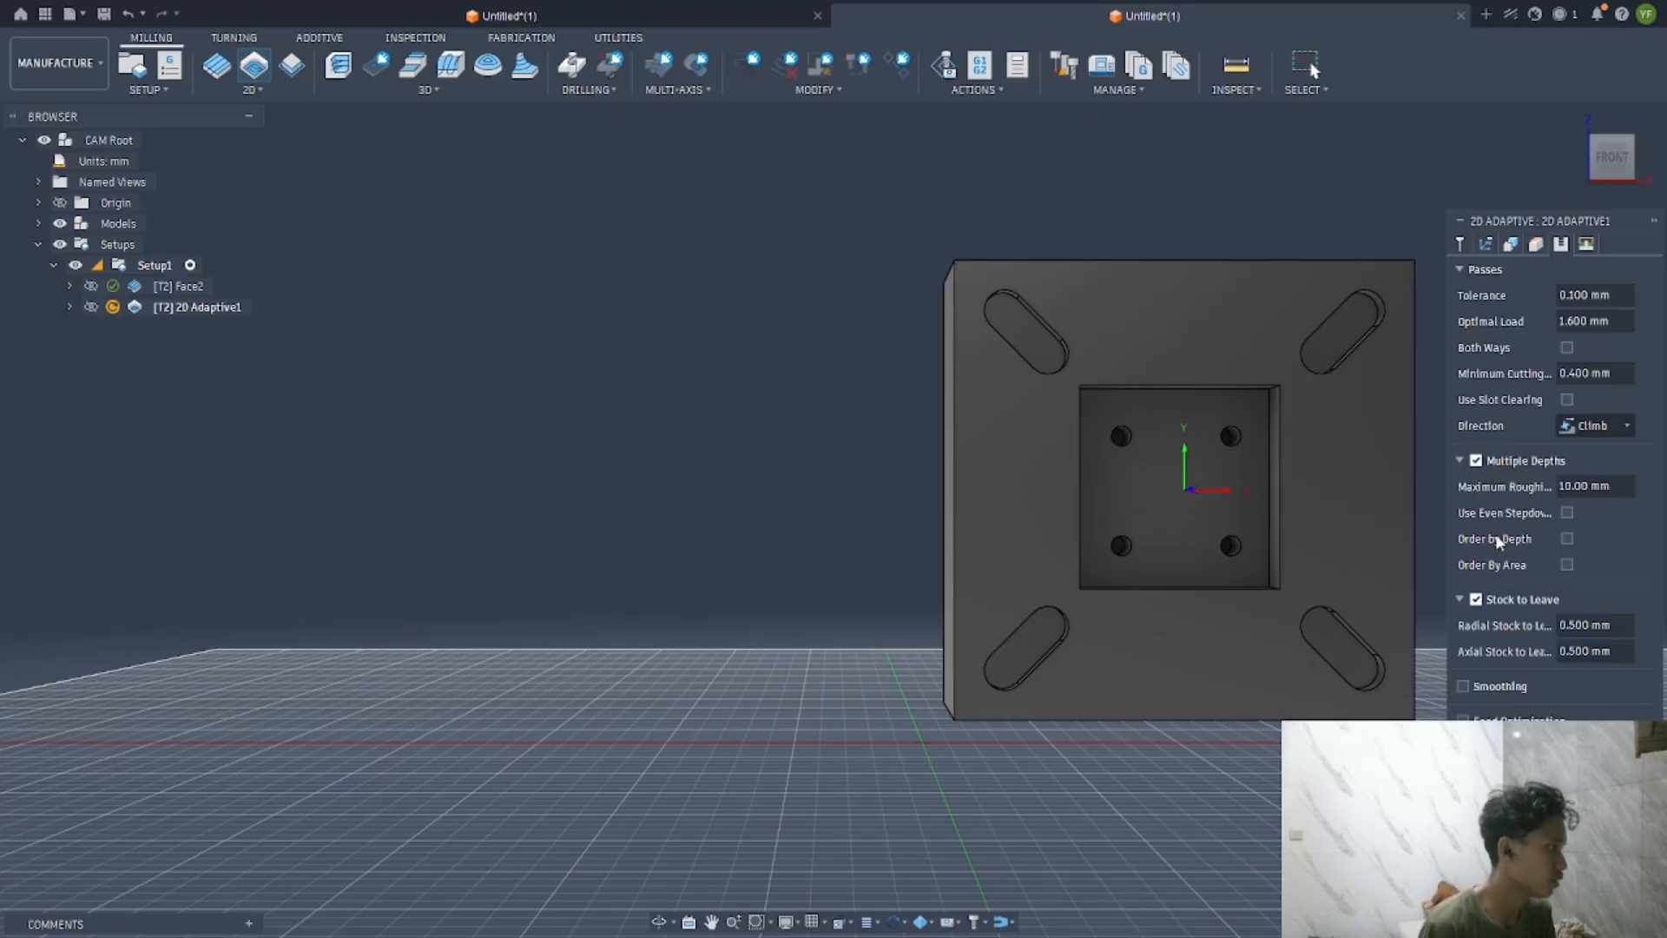
left_click(1573, 485)
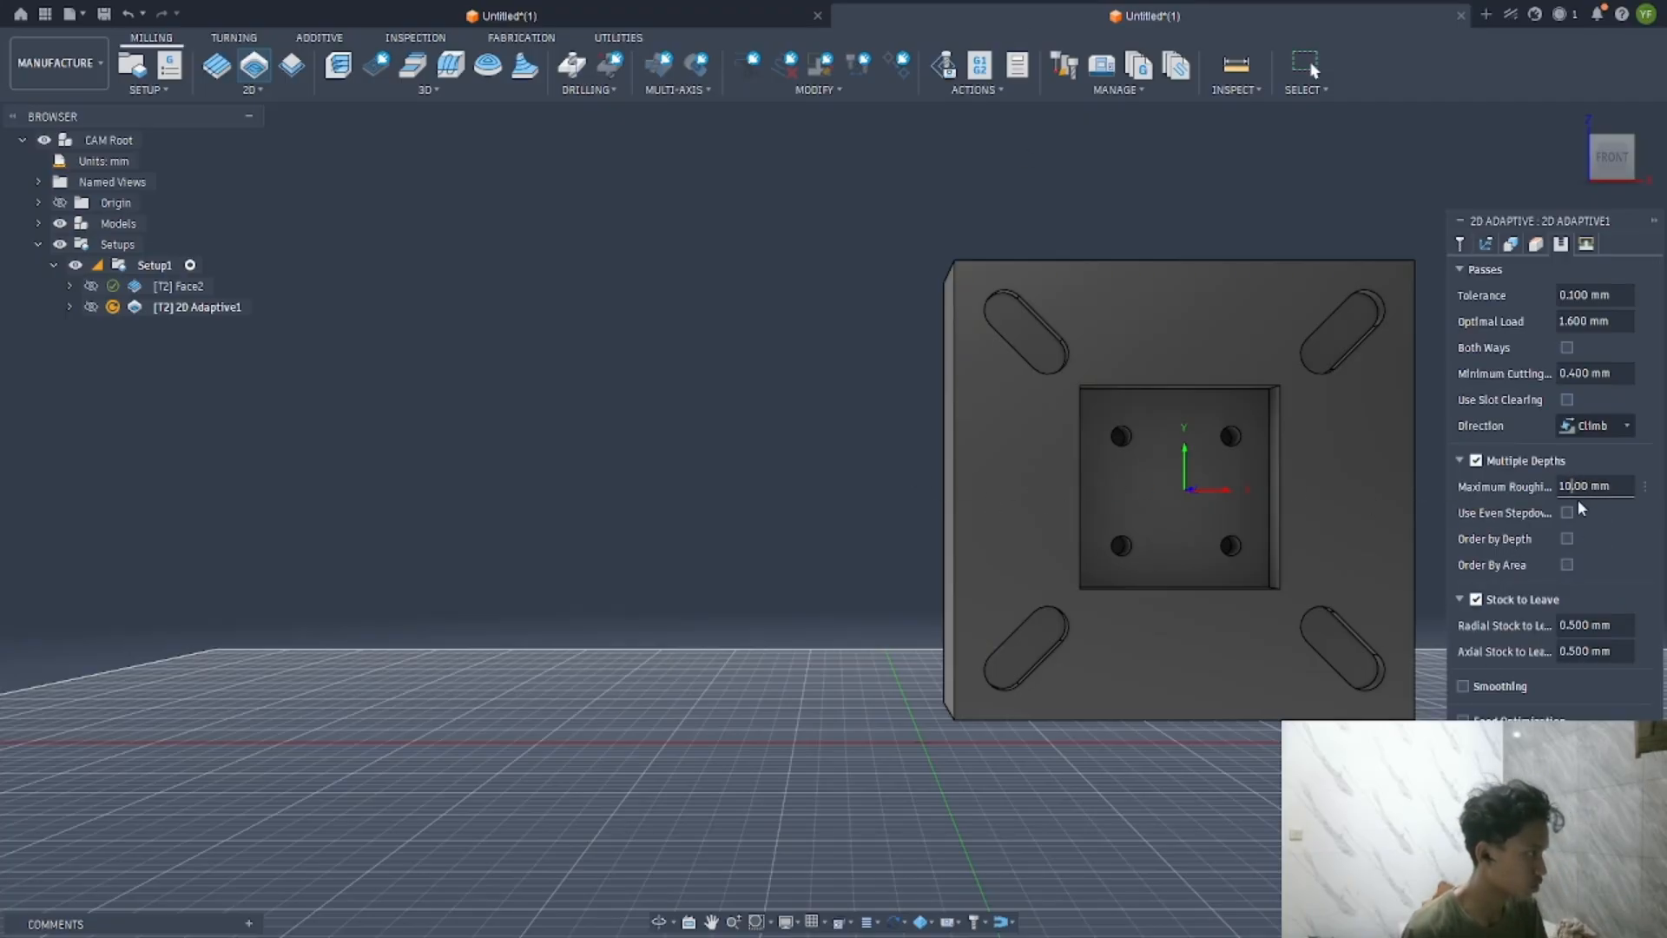
type("5")
key("Return")
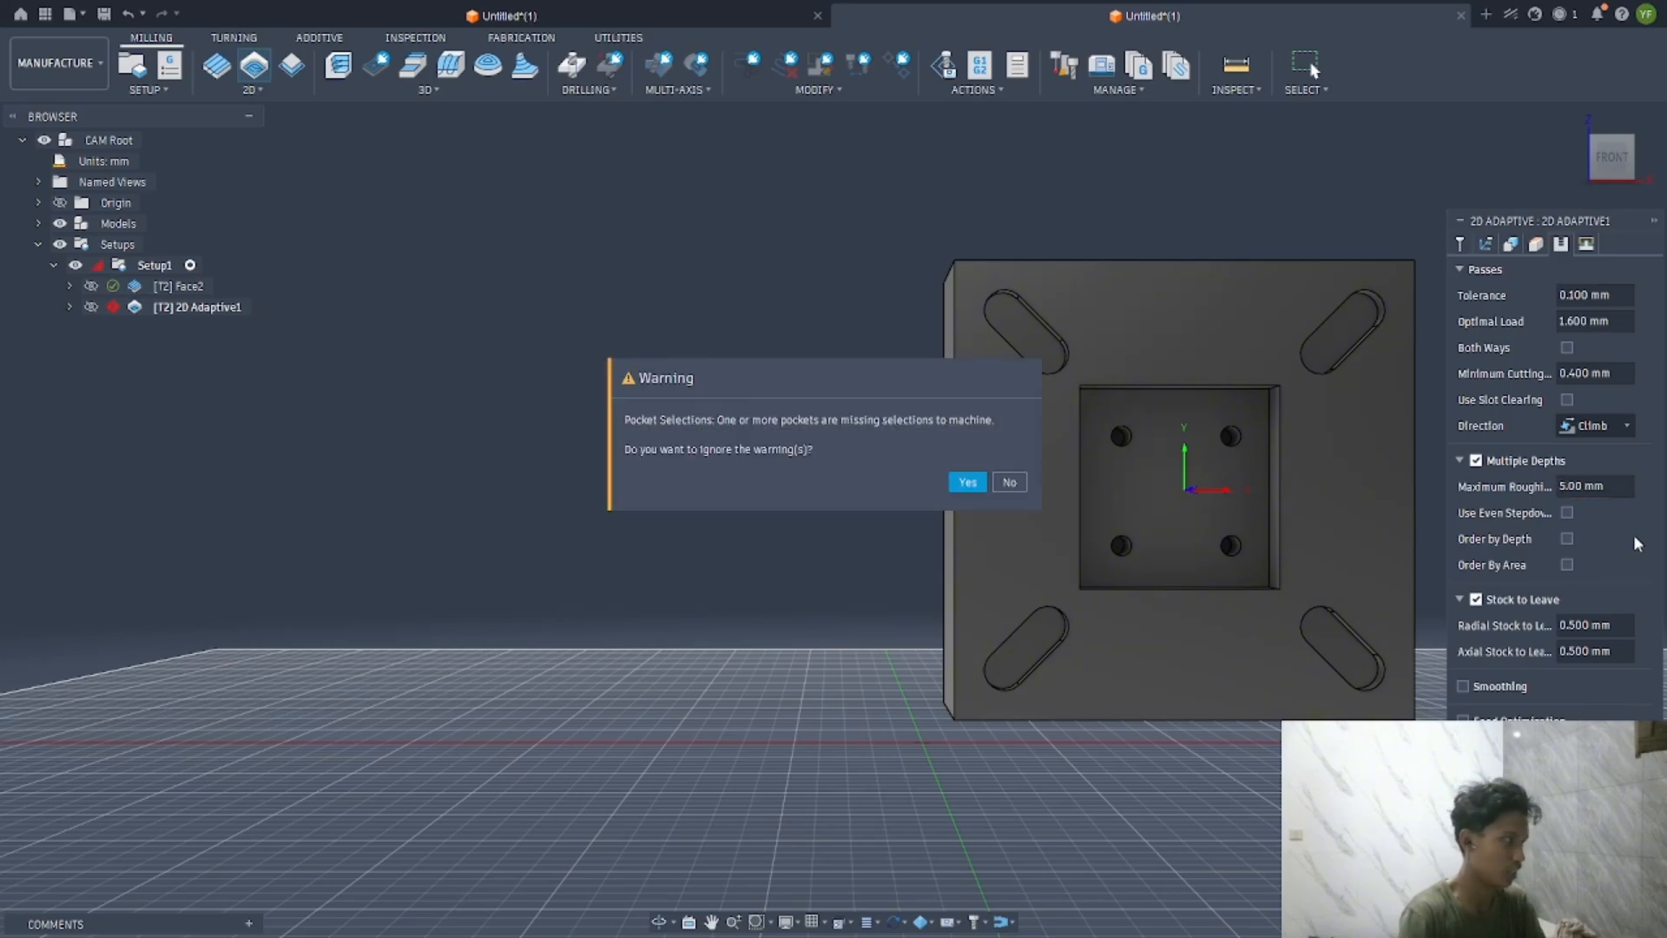
left_click(1007, 483)
left_click(1013, 483)
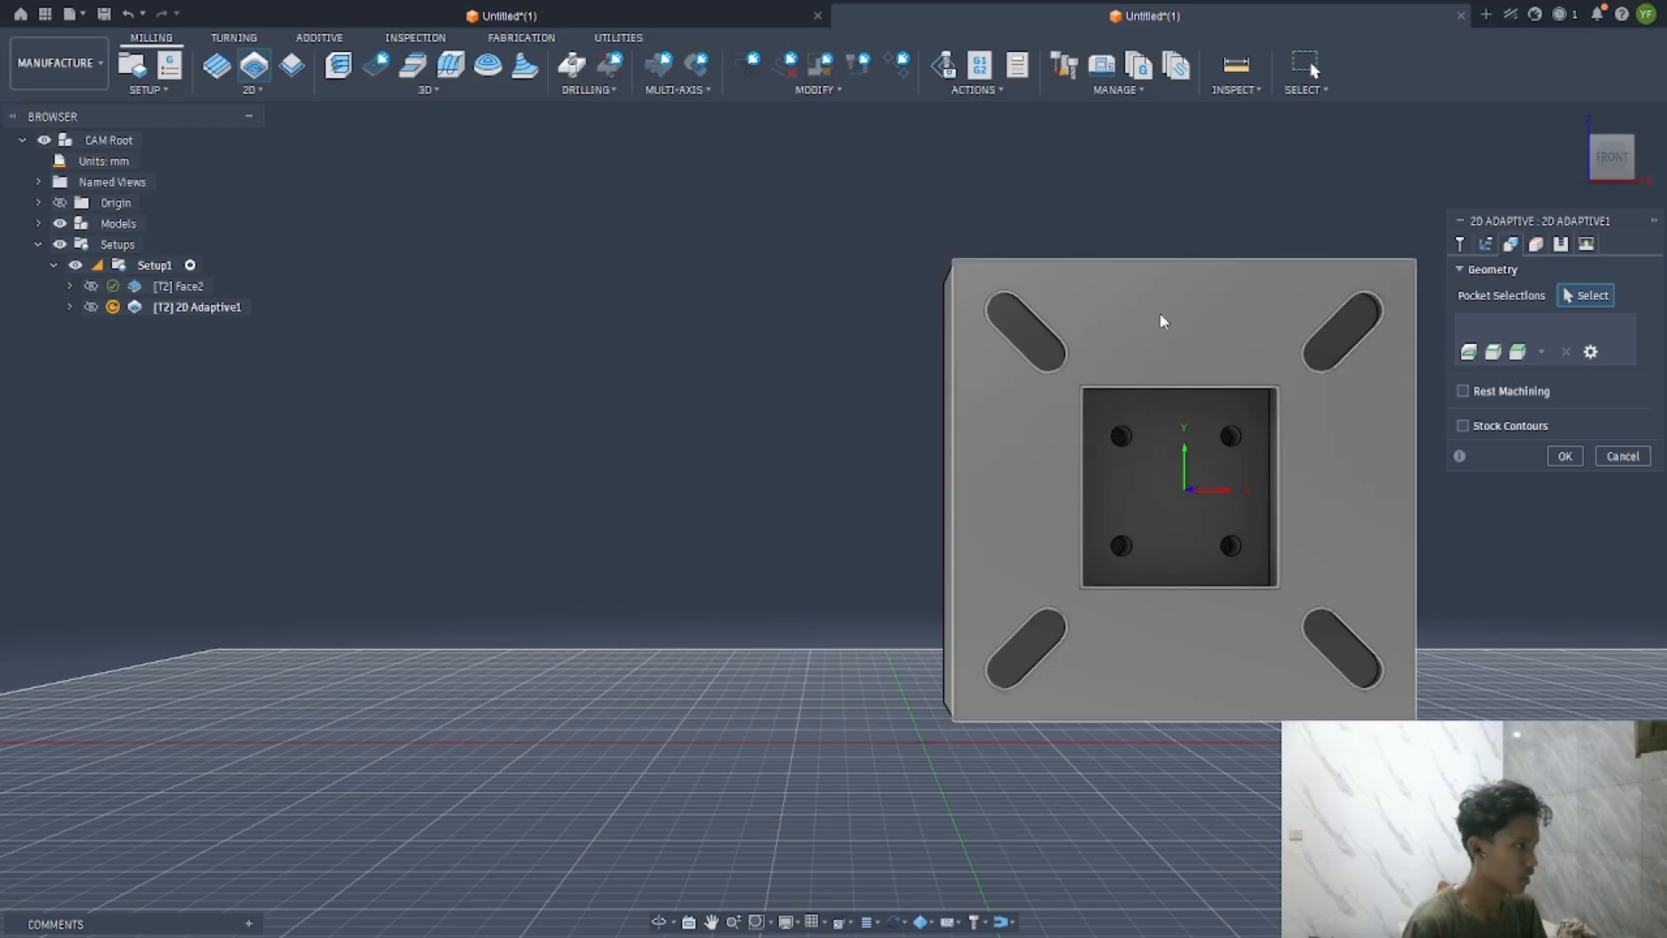
Set the adaptive pocket geometry from the block's slotted front face, keep the default heights, and generate the toolpath clearing the central pocket
left_click(1159, 313)
left_click(1536, 244)
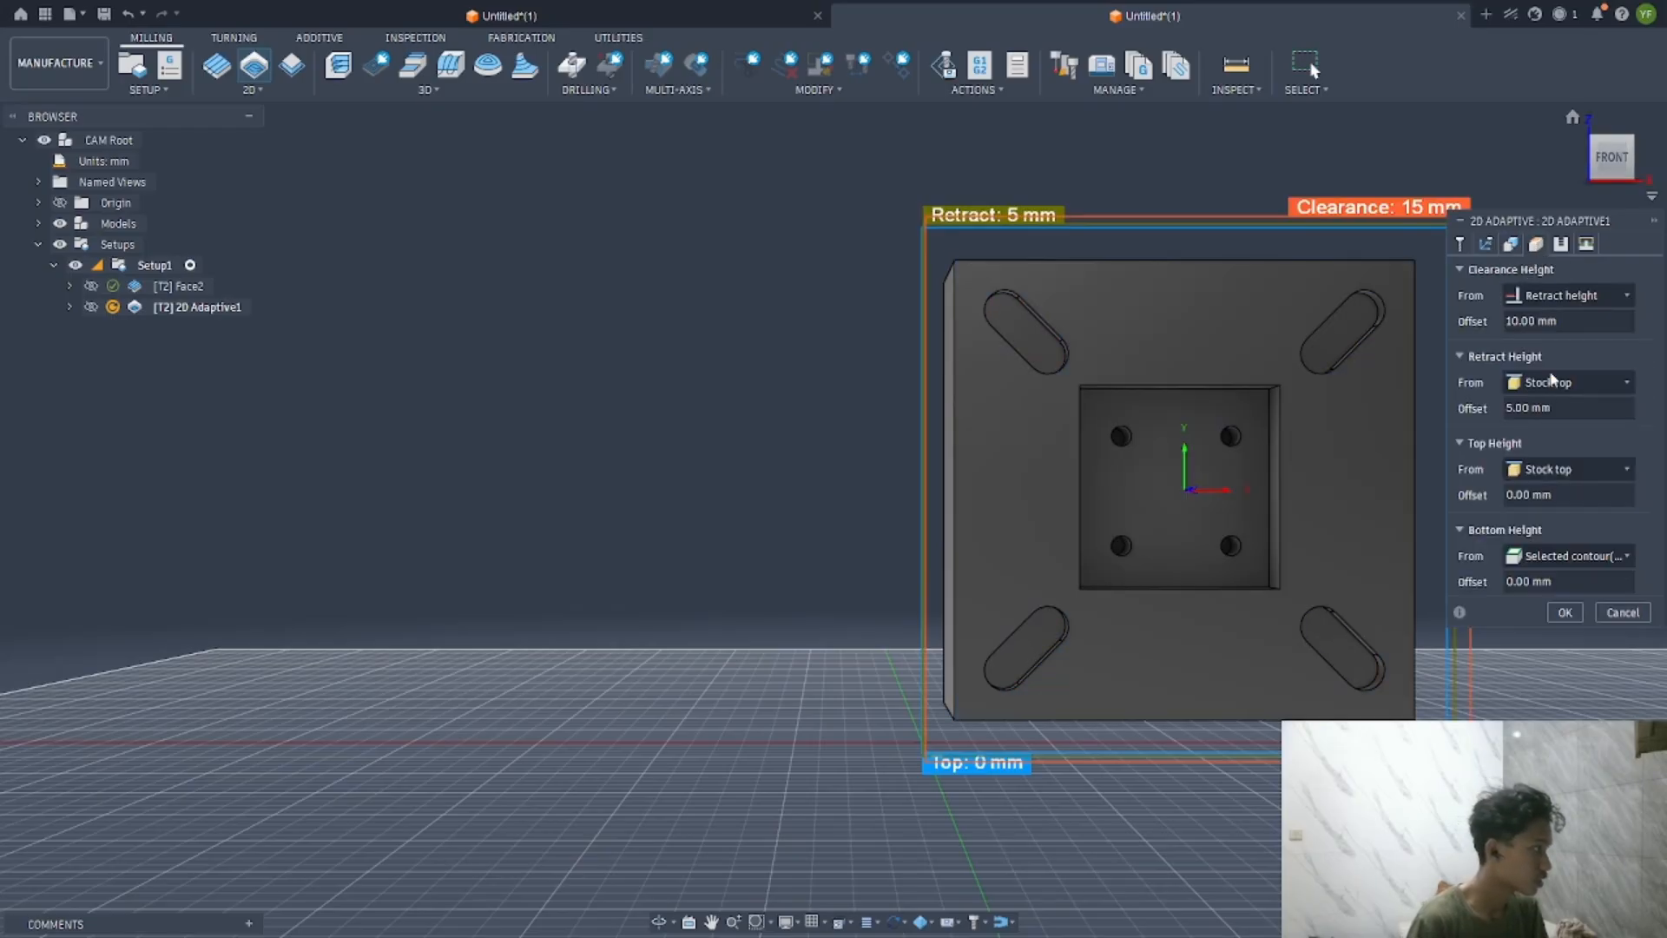
left_click(1535, 244)
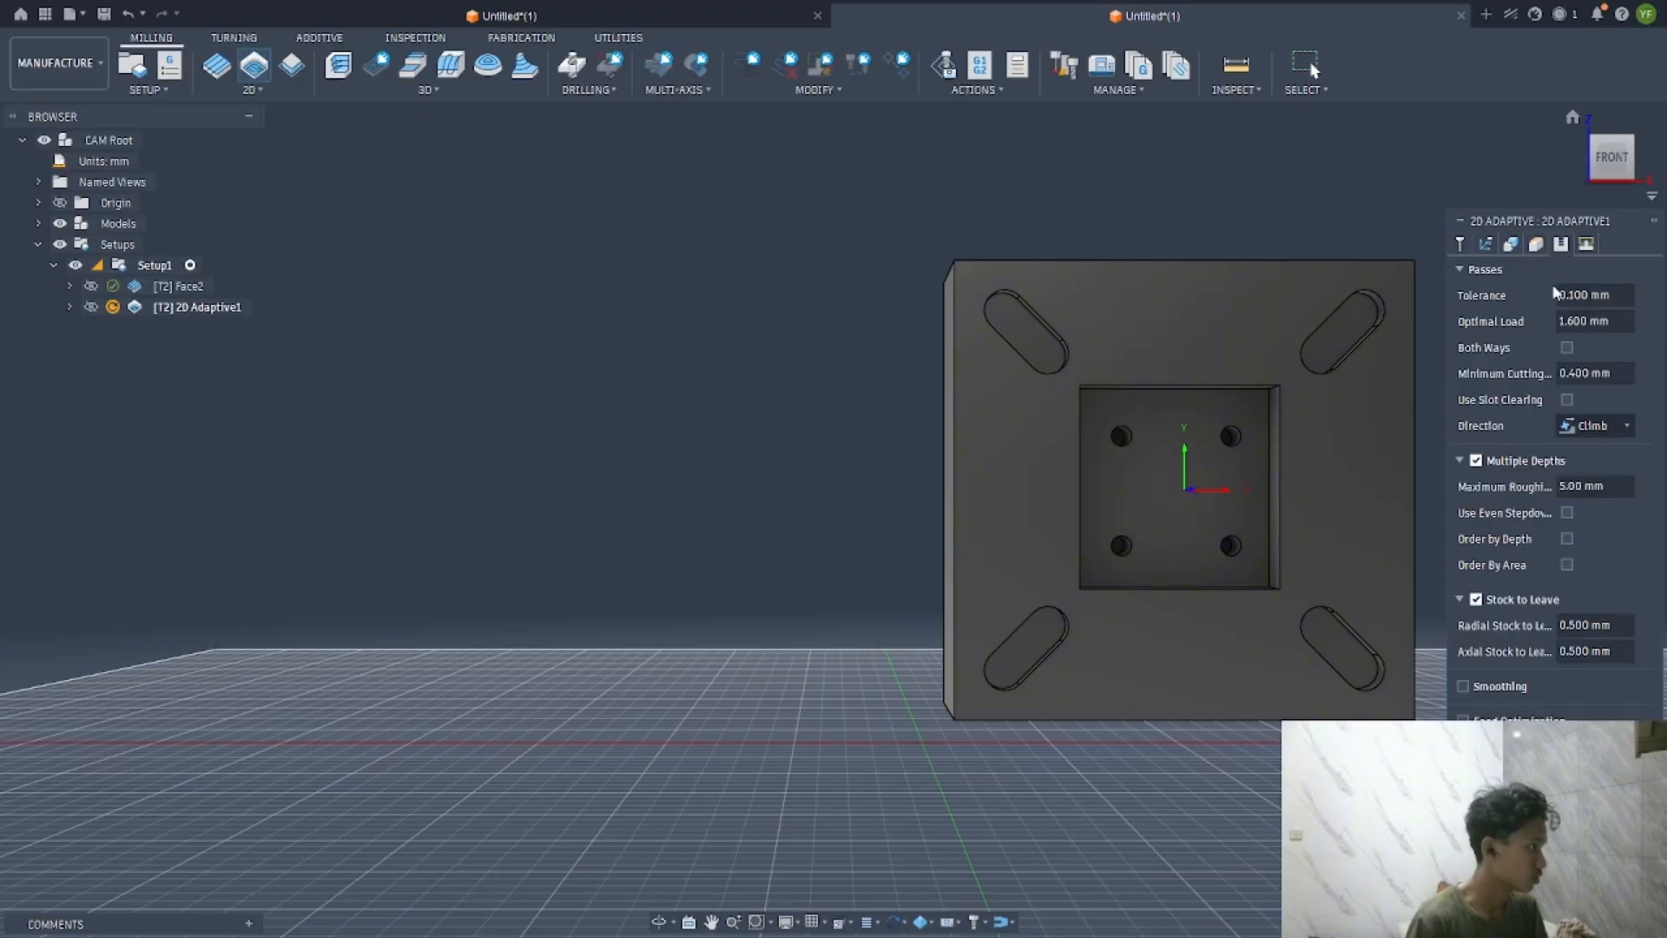
left_click(1486, 246)
left_click(1462, 245)
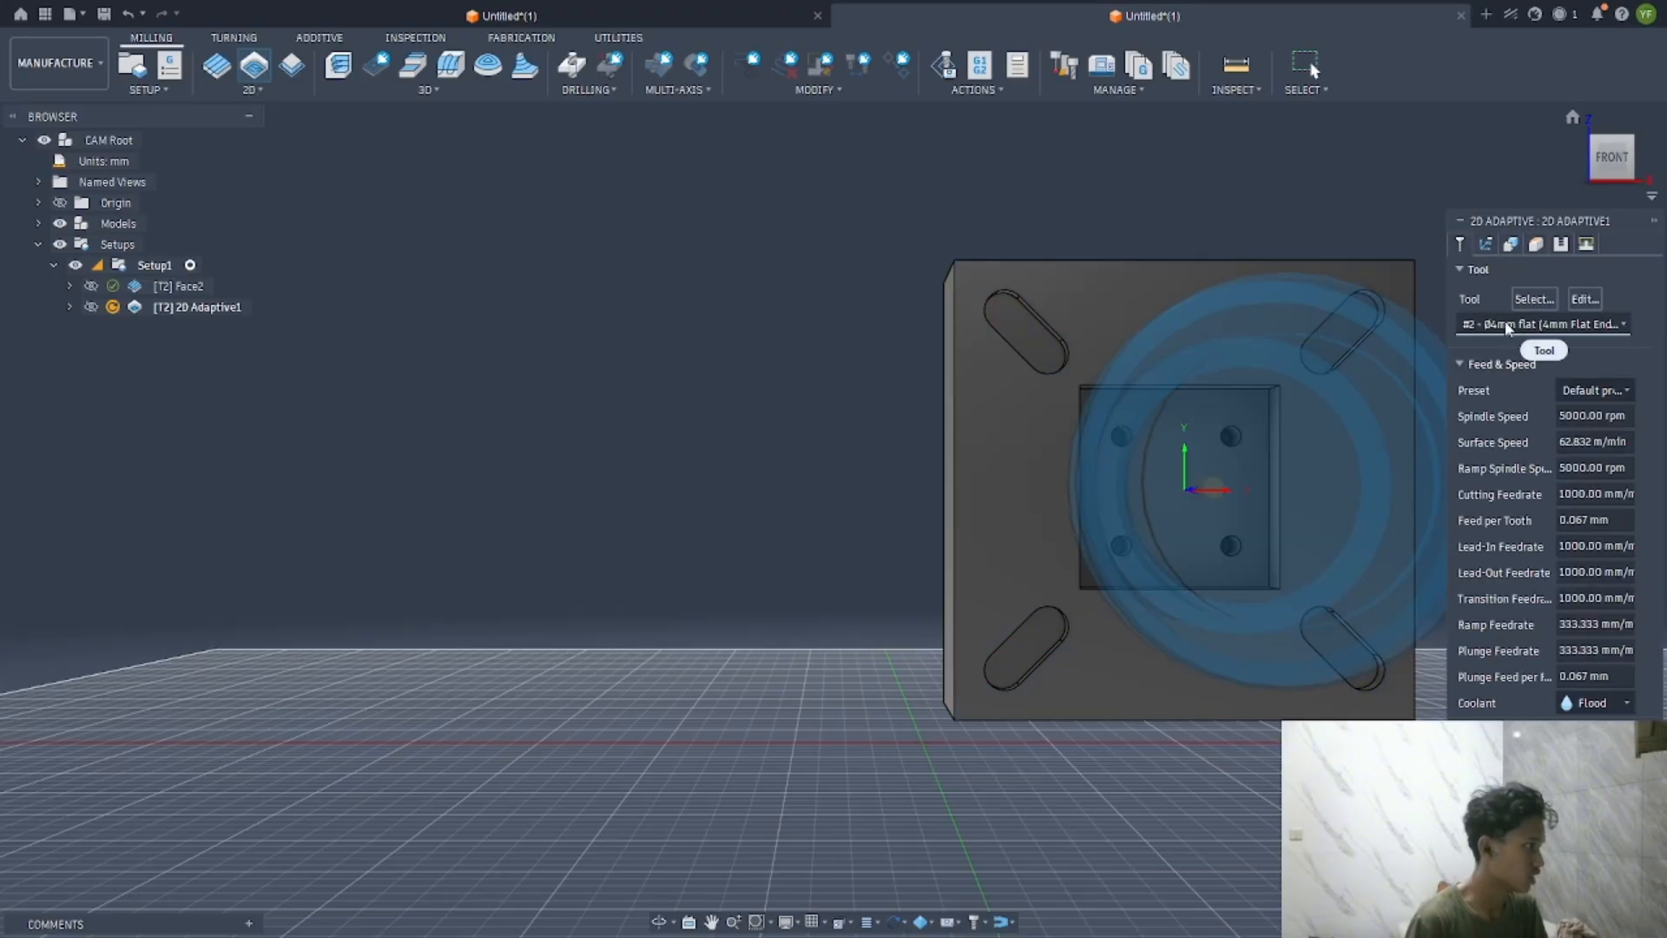
left_click(1570, 803)
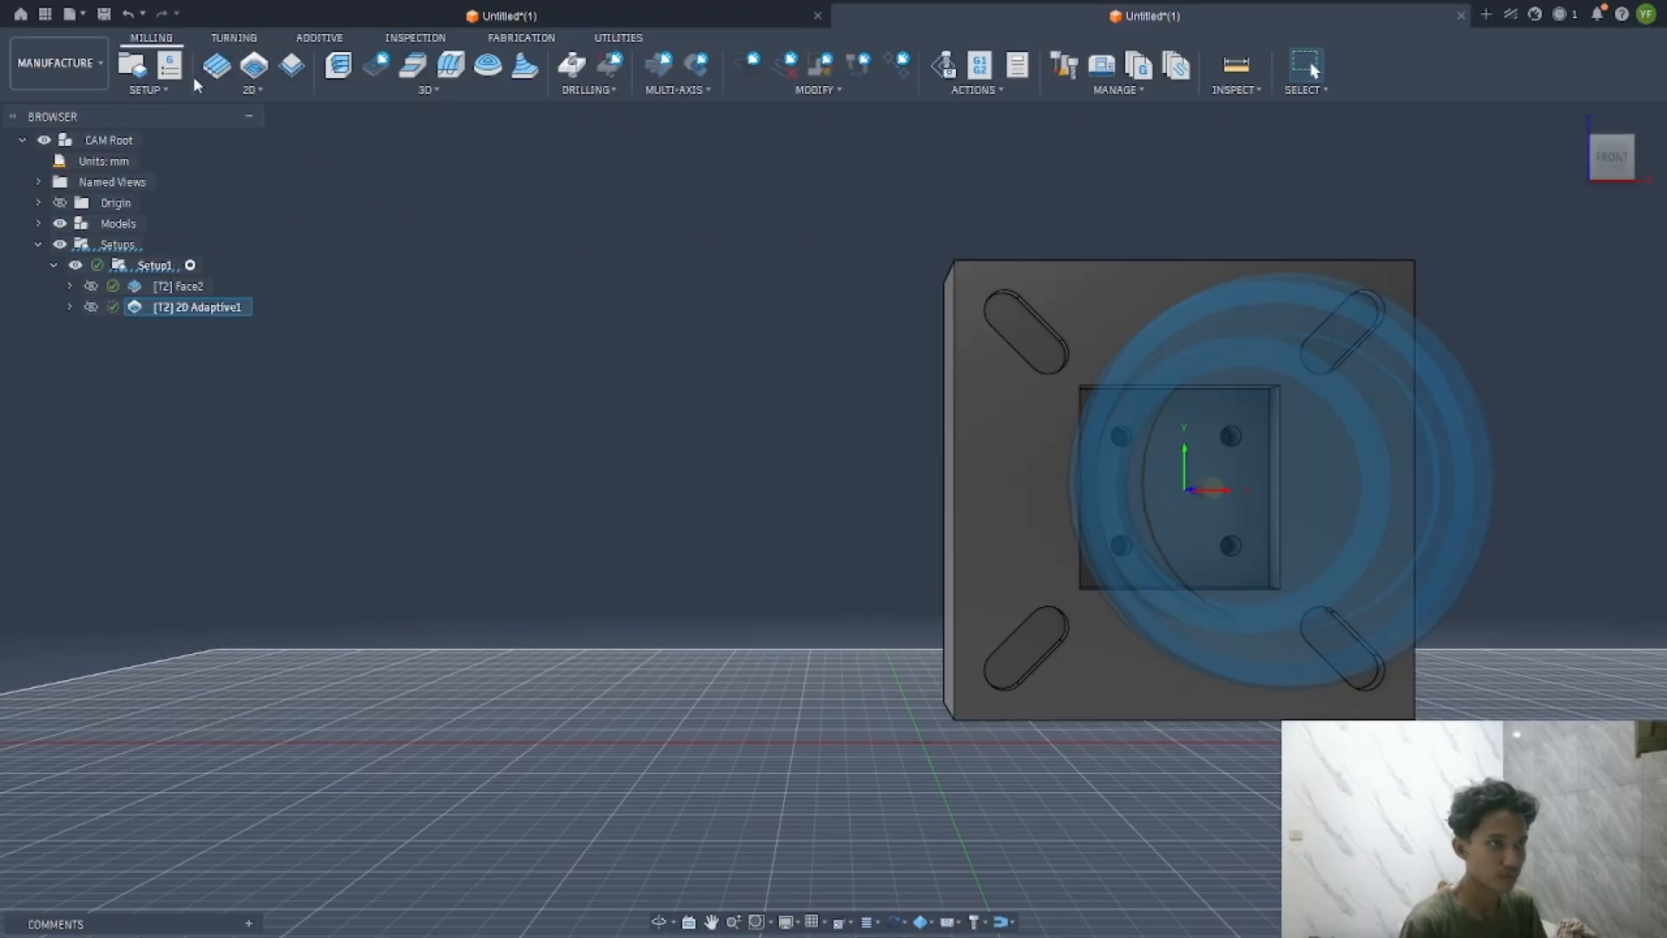
Simulate the adaptive clearing toolpath at an adjusted playback speed, inspect the cleared central pocket, and exit the simulation
left_click(960, 73)
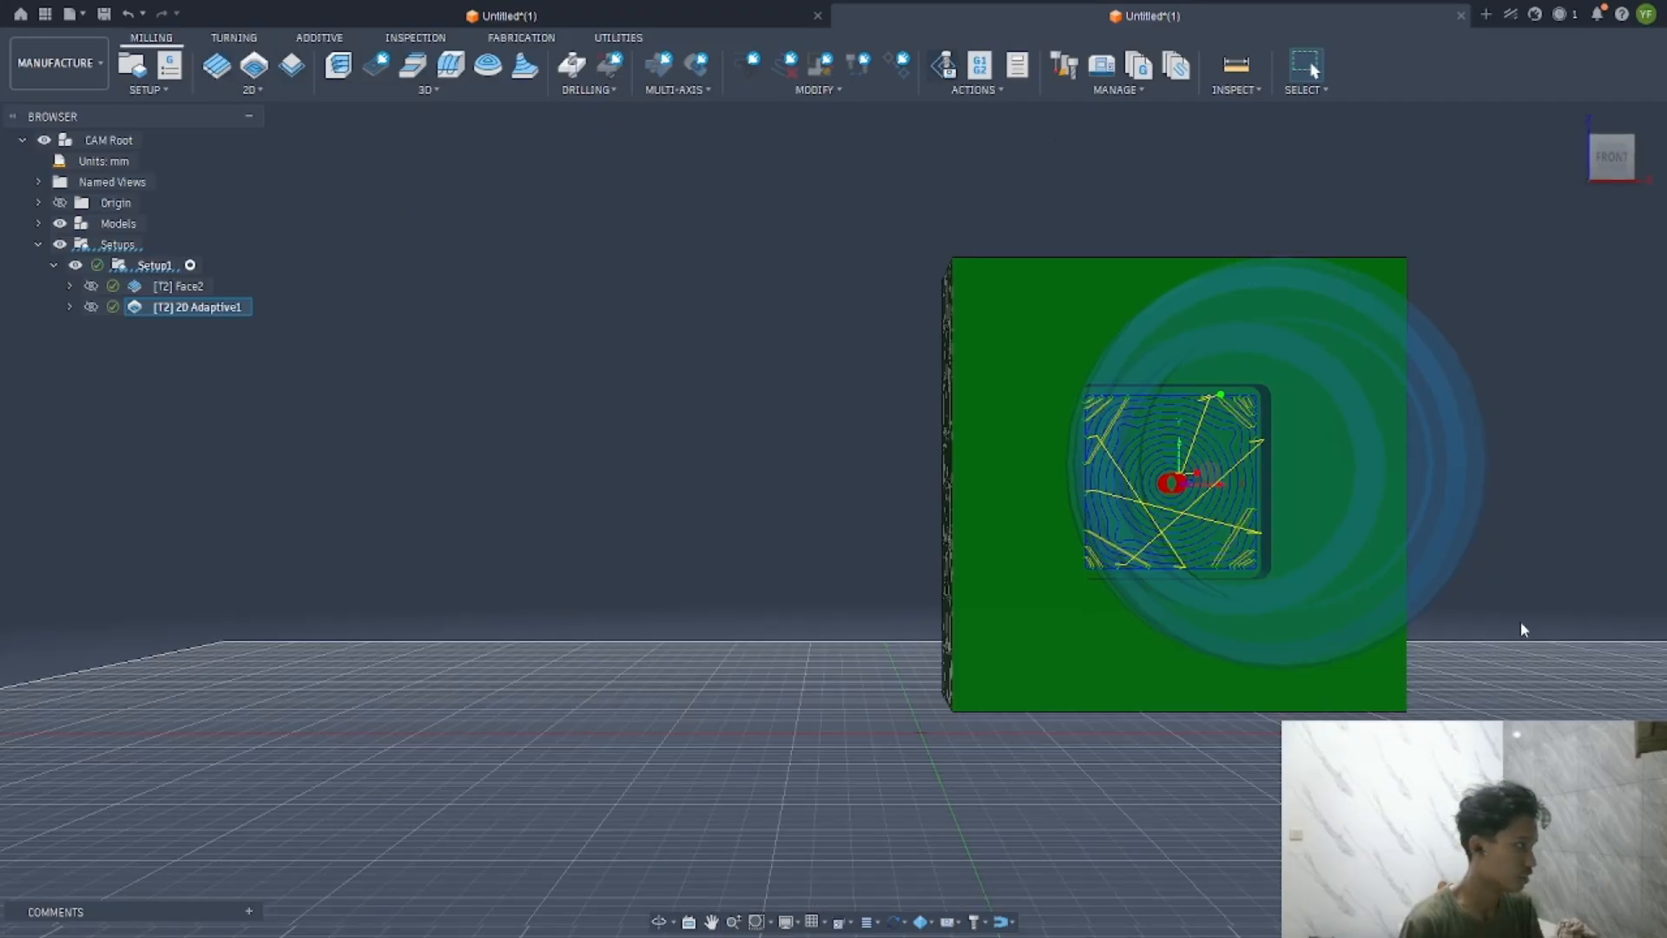
middle_click_drag(1386, 575, 1457, 567, "shift")
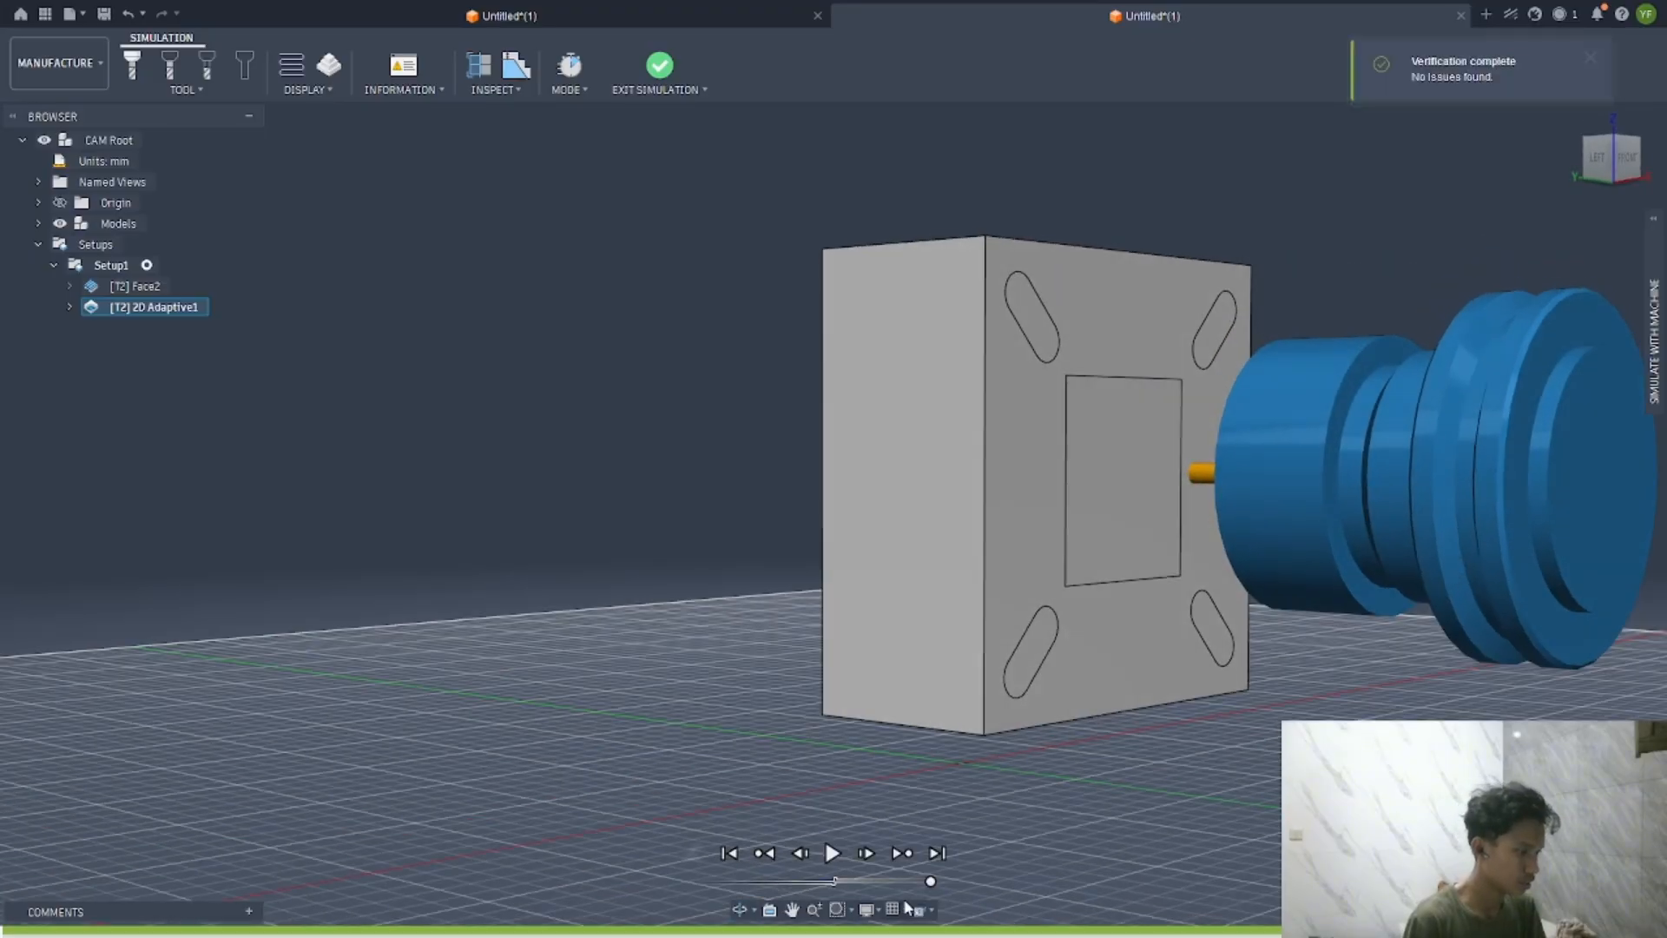
left_click(833, 853)
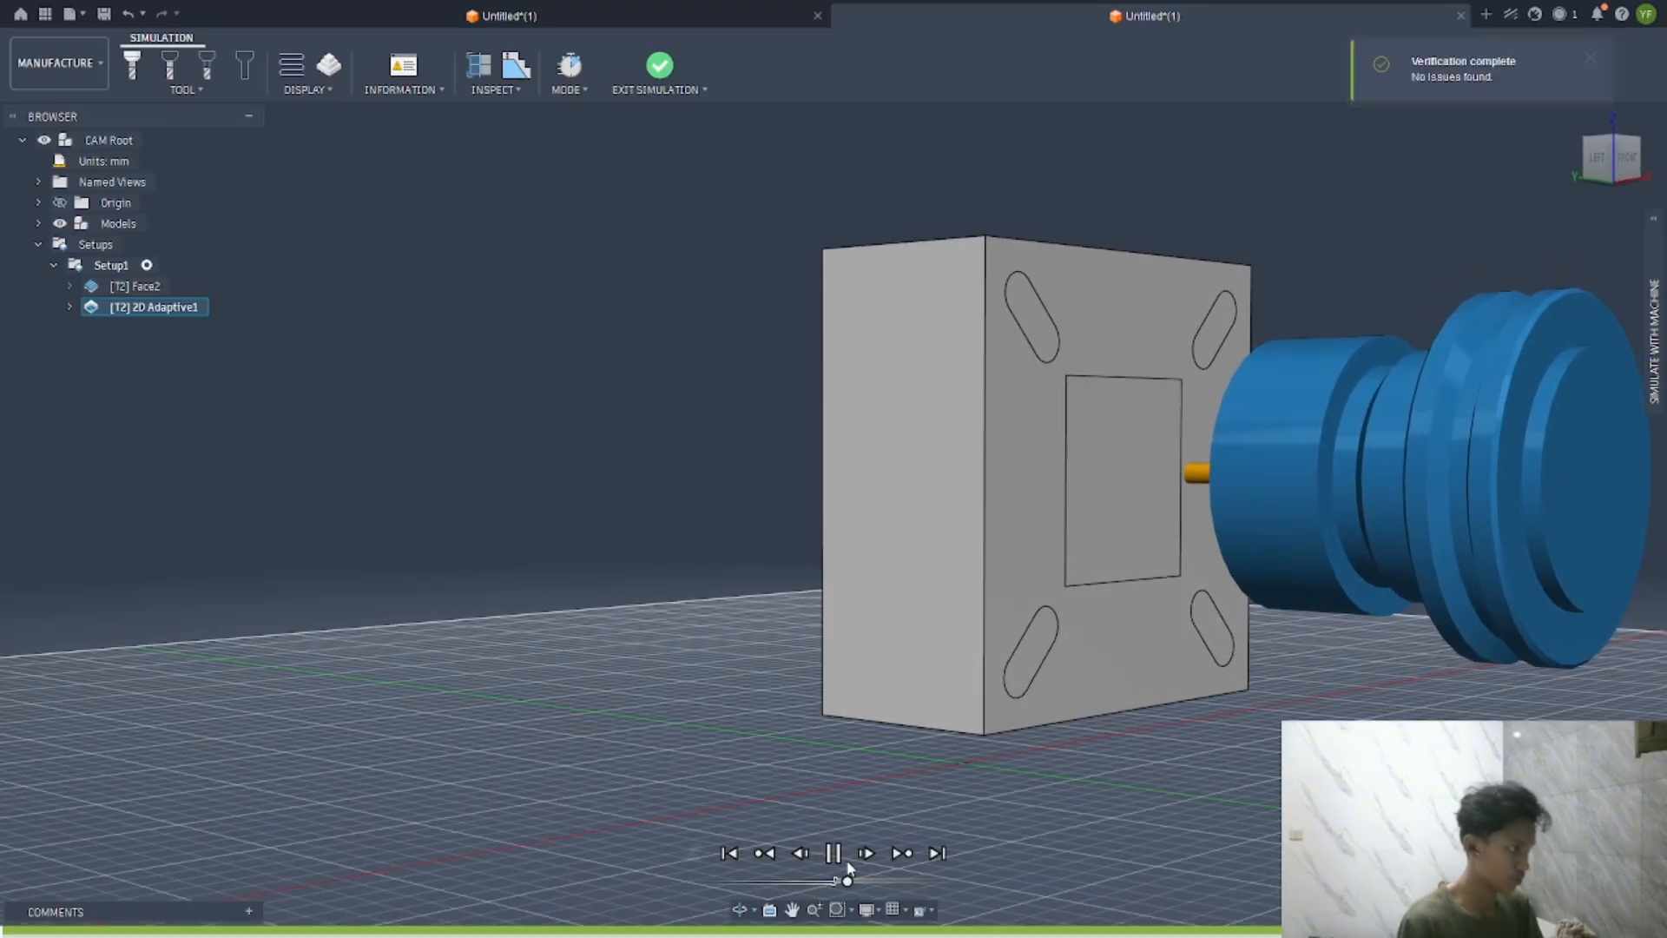
left_click_drag(847, 881, 894, 883)
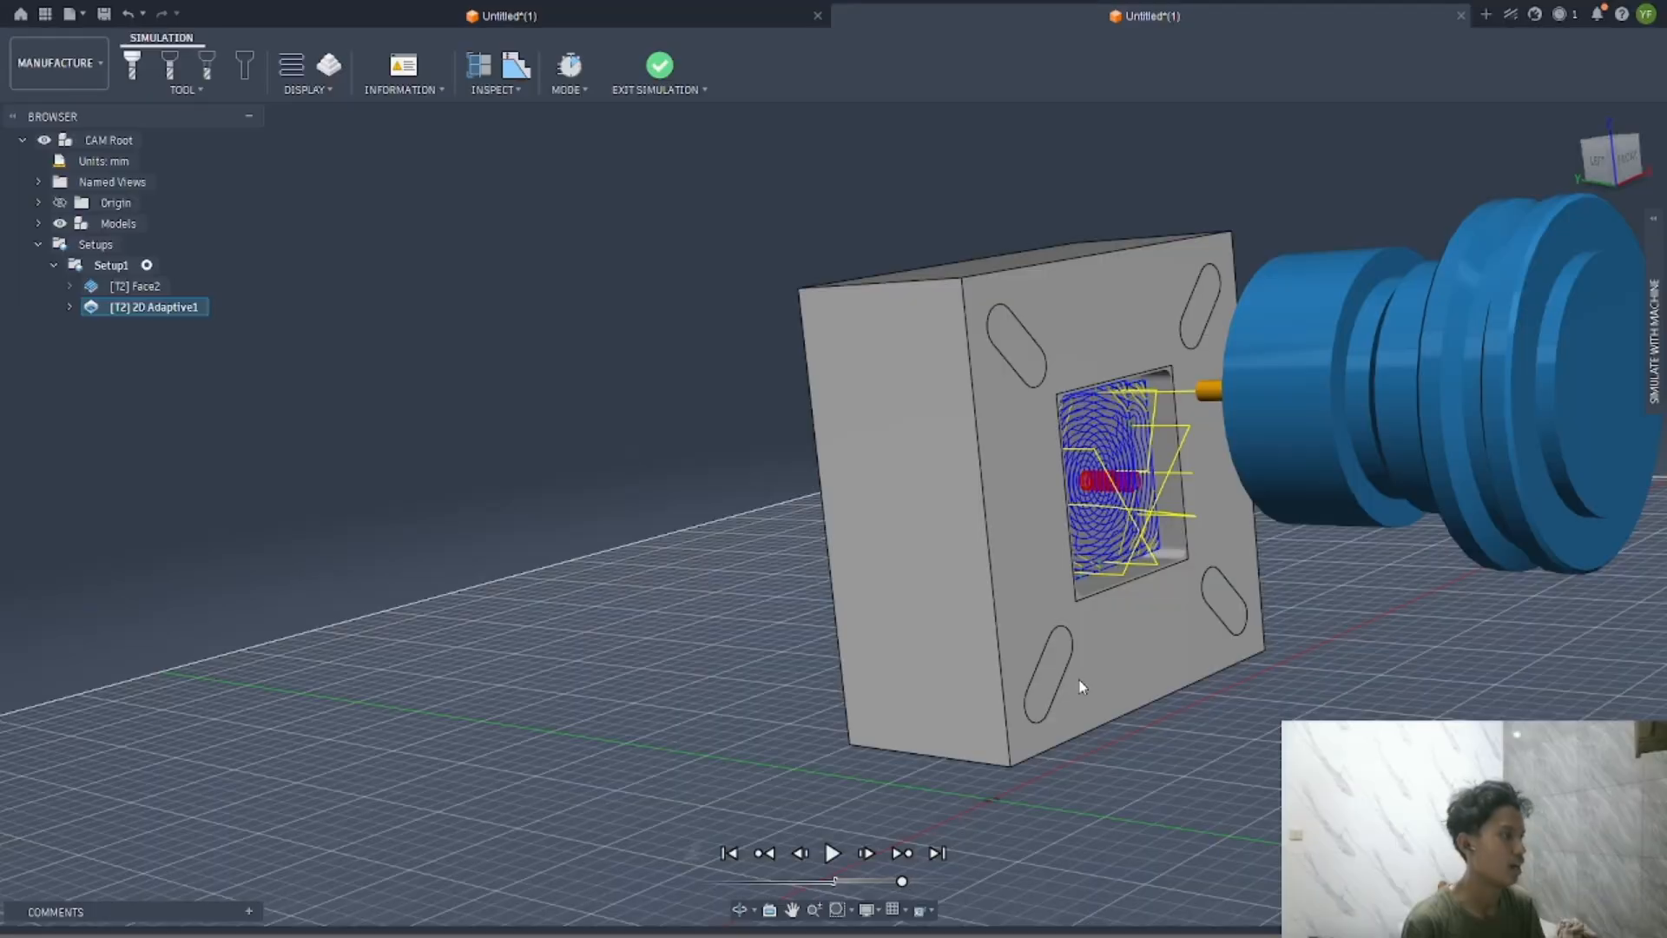
middle_click_drag(1079, 687, 1033, 725, "shift")
left_click(660, 66)
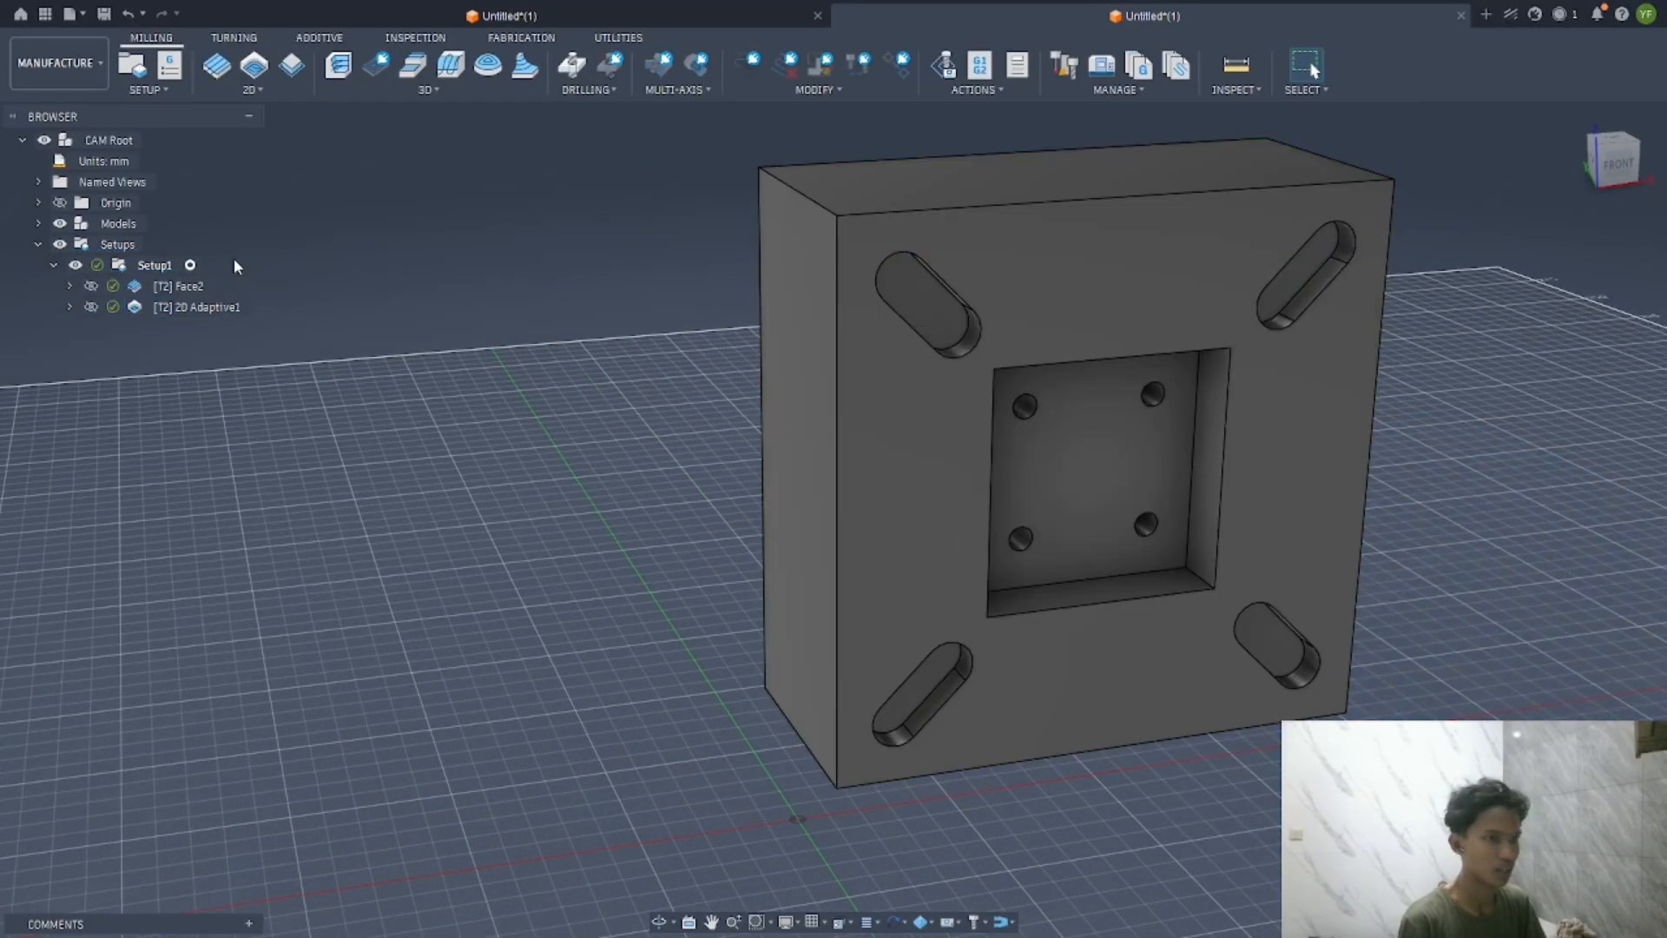
left_click(255, 67)
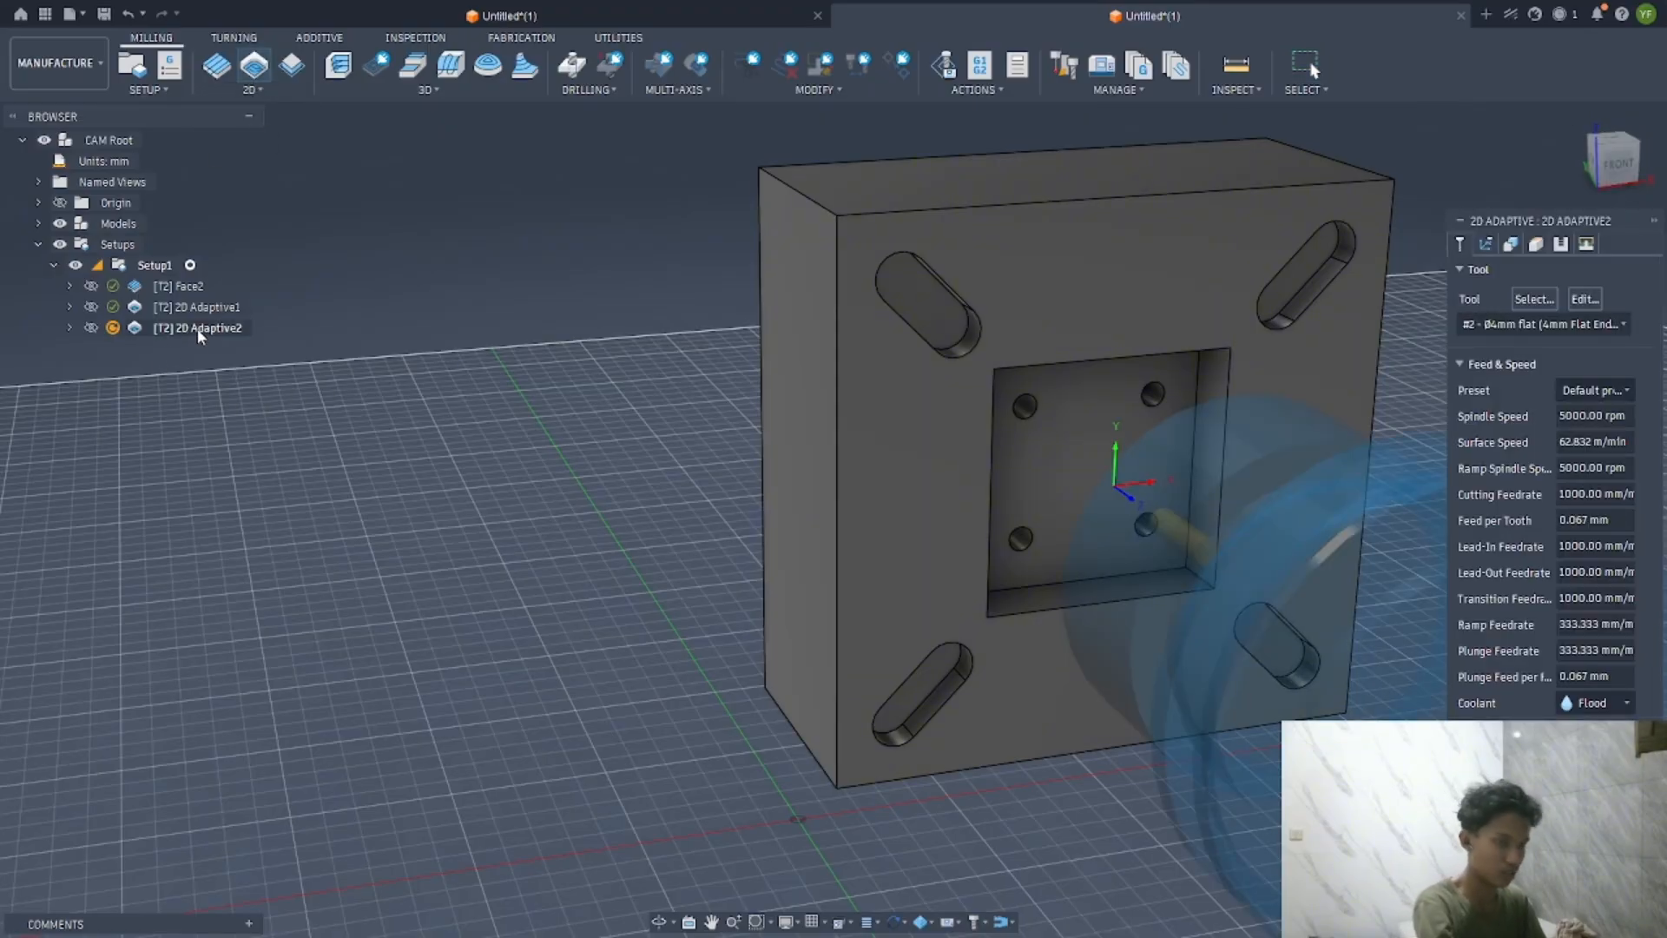
key("Escape")
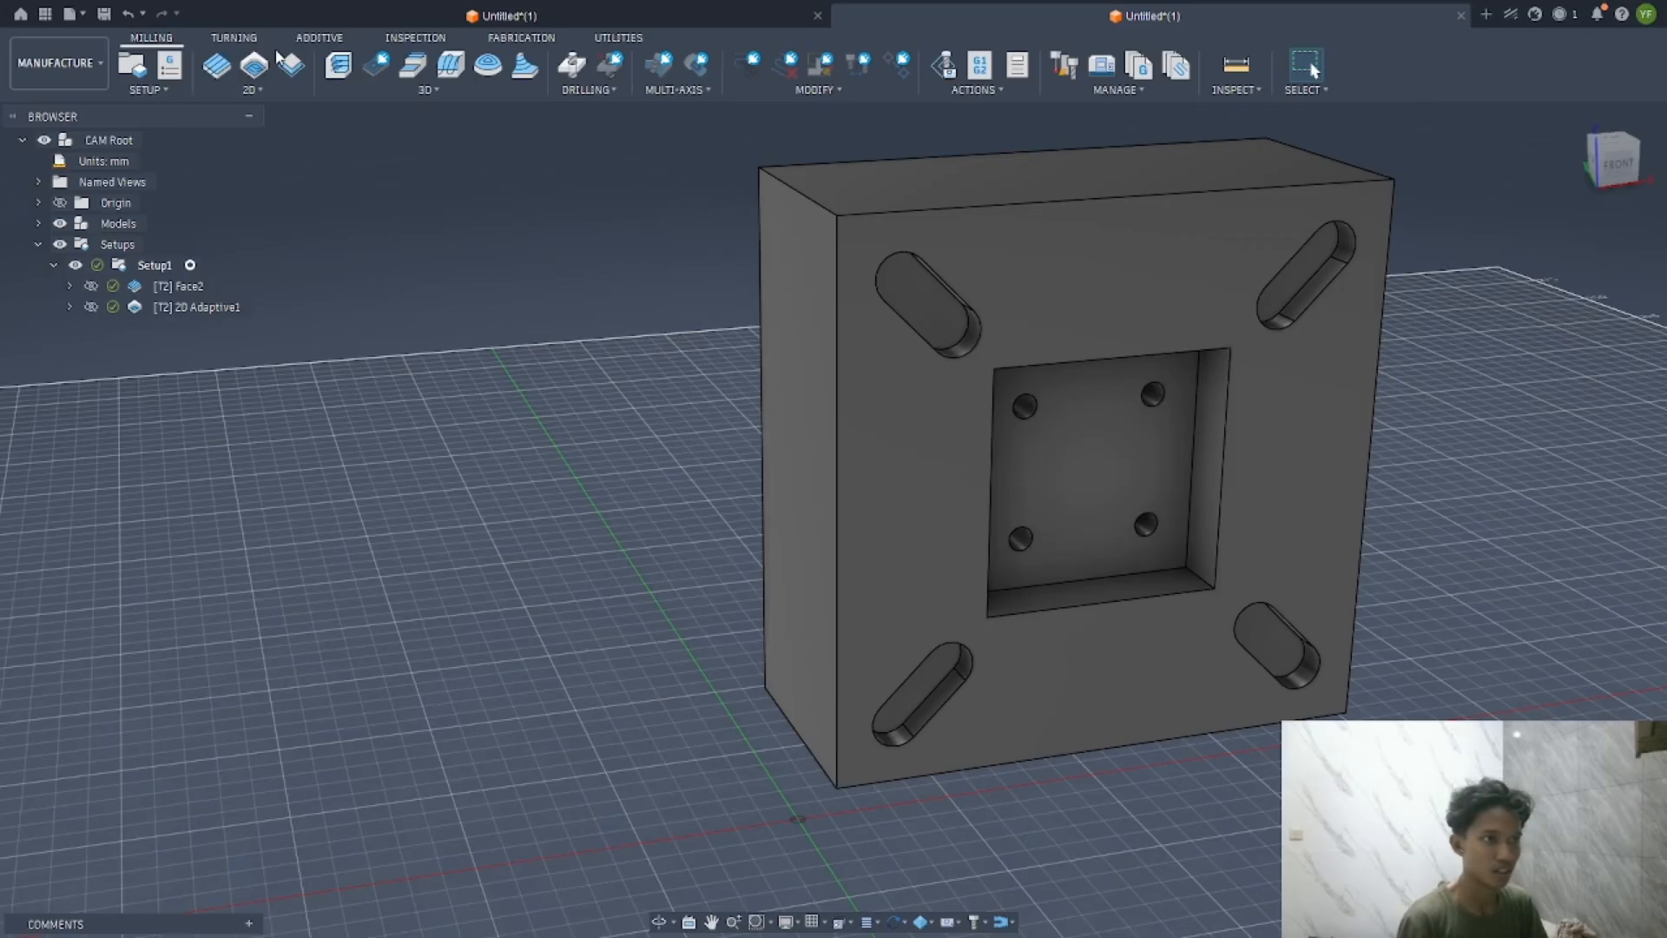
left_click(259, 87)
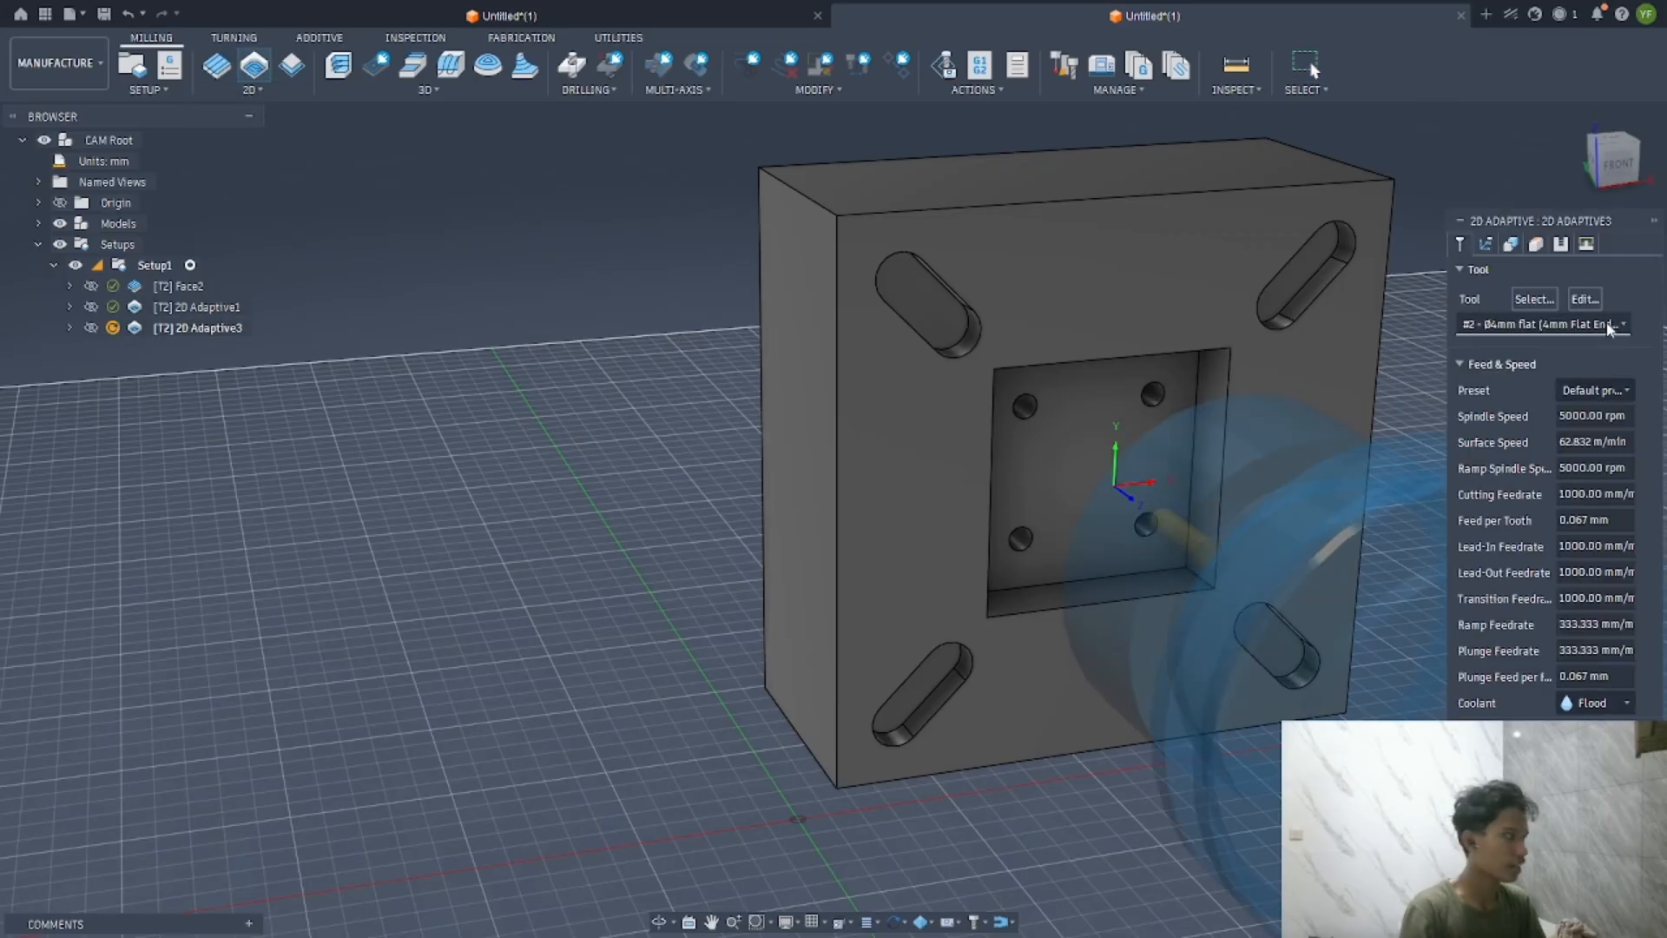
key("Escape")
left_click(260, 90)
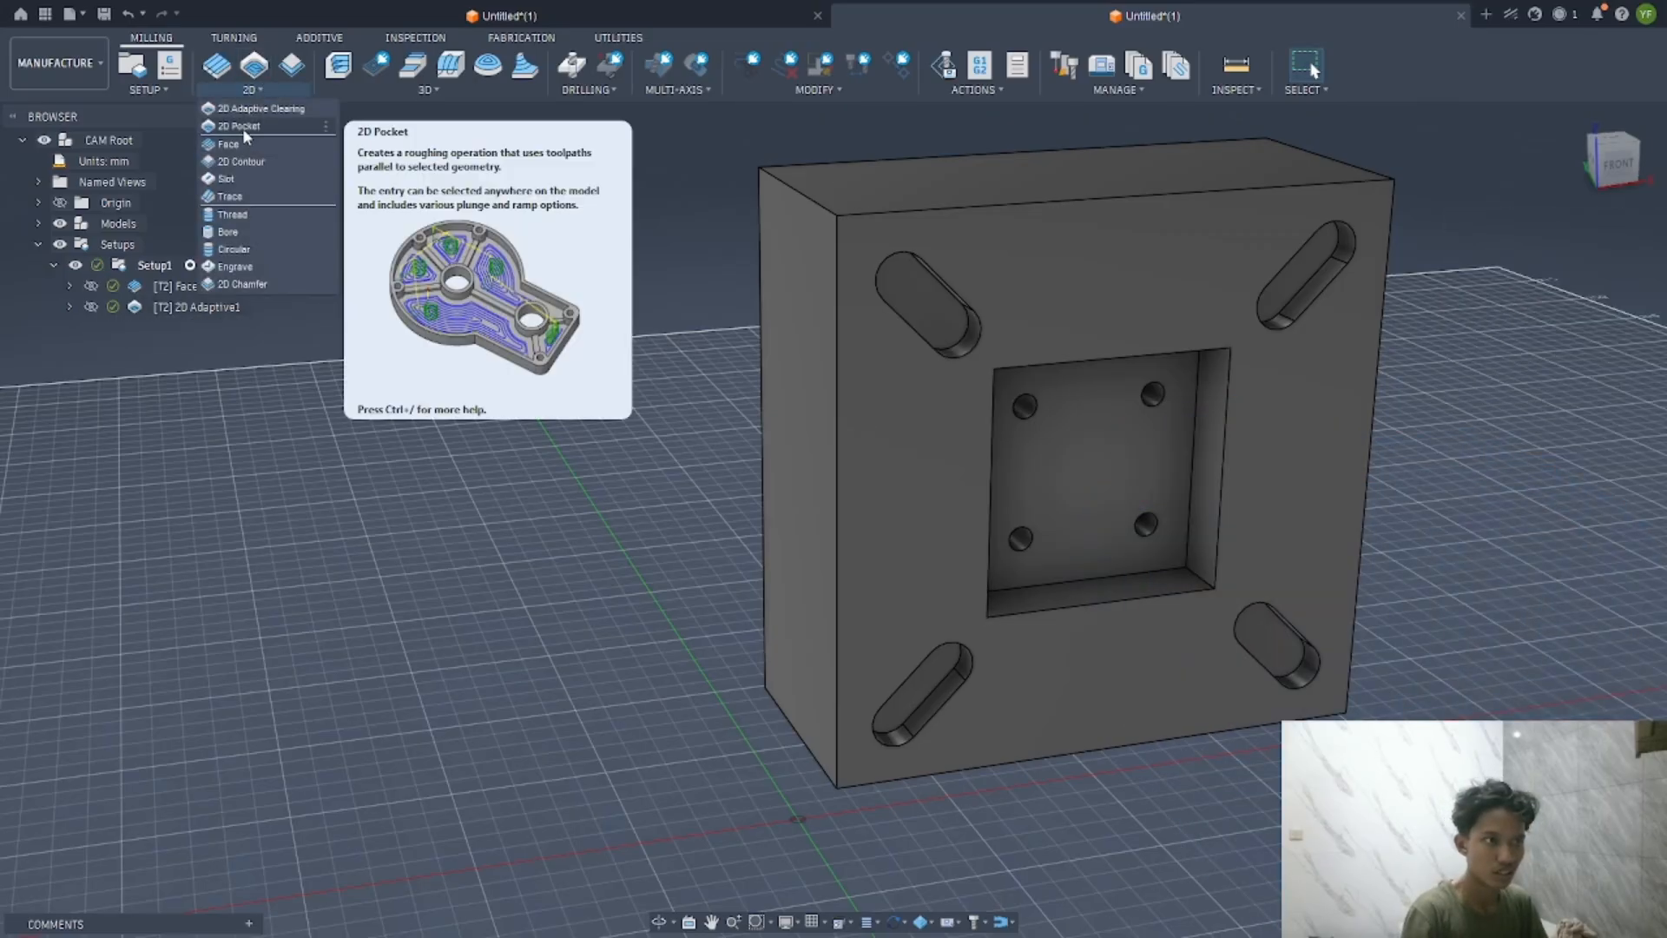
left_click(247, 137)
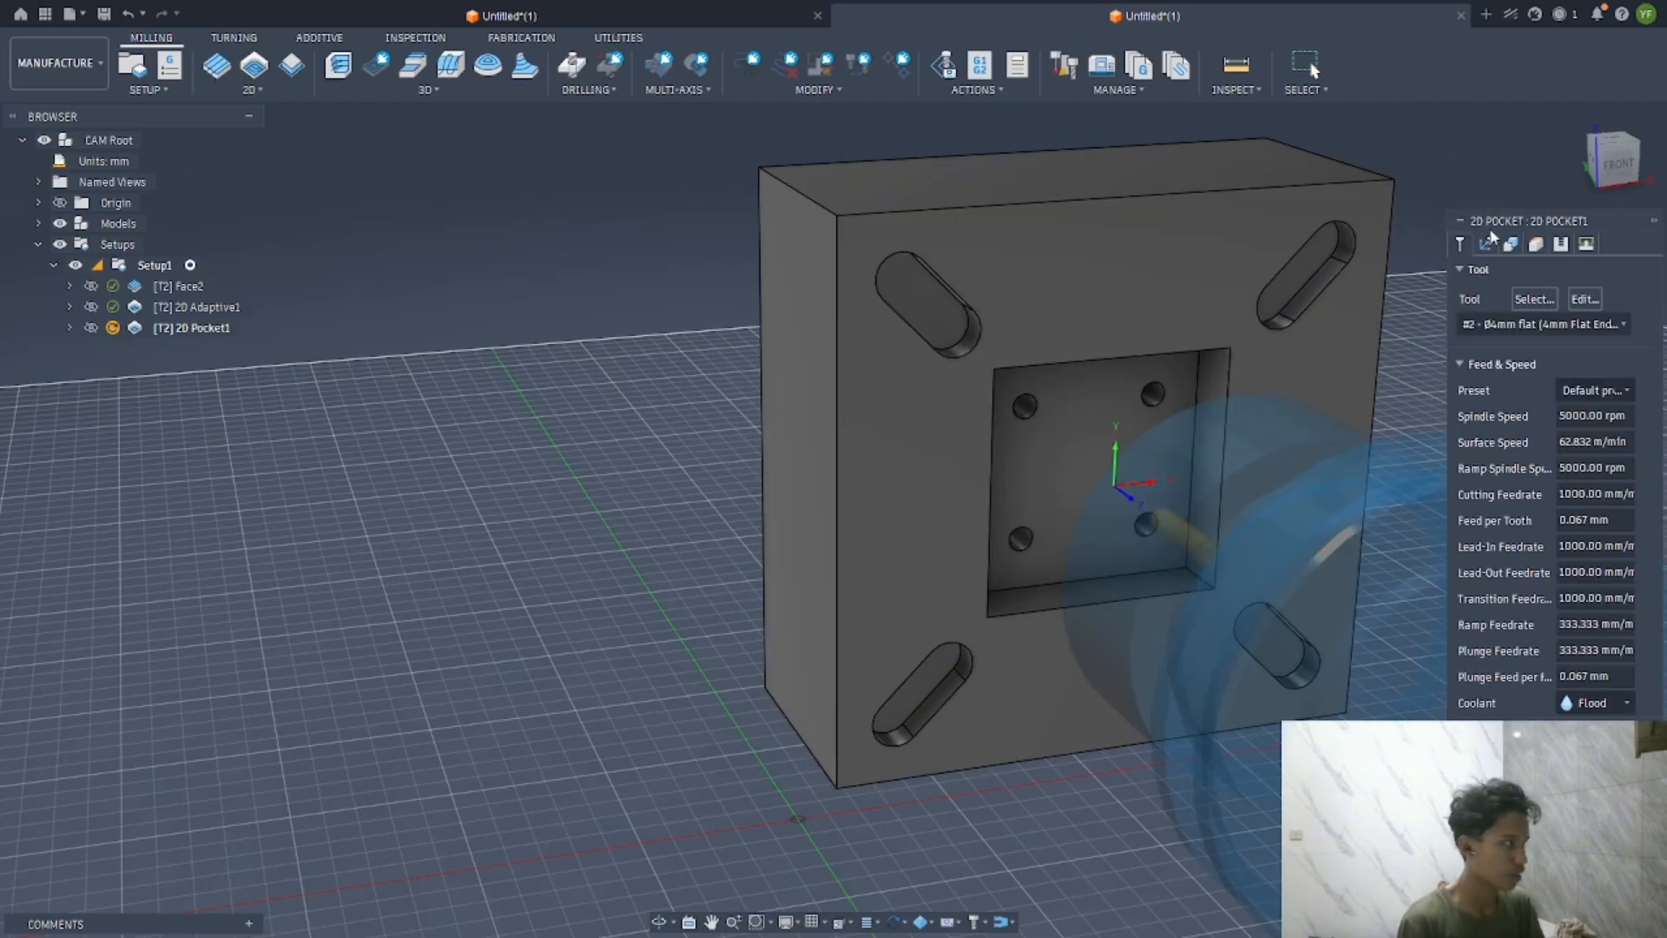
left_click(1074, 493)
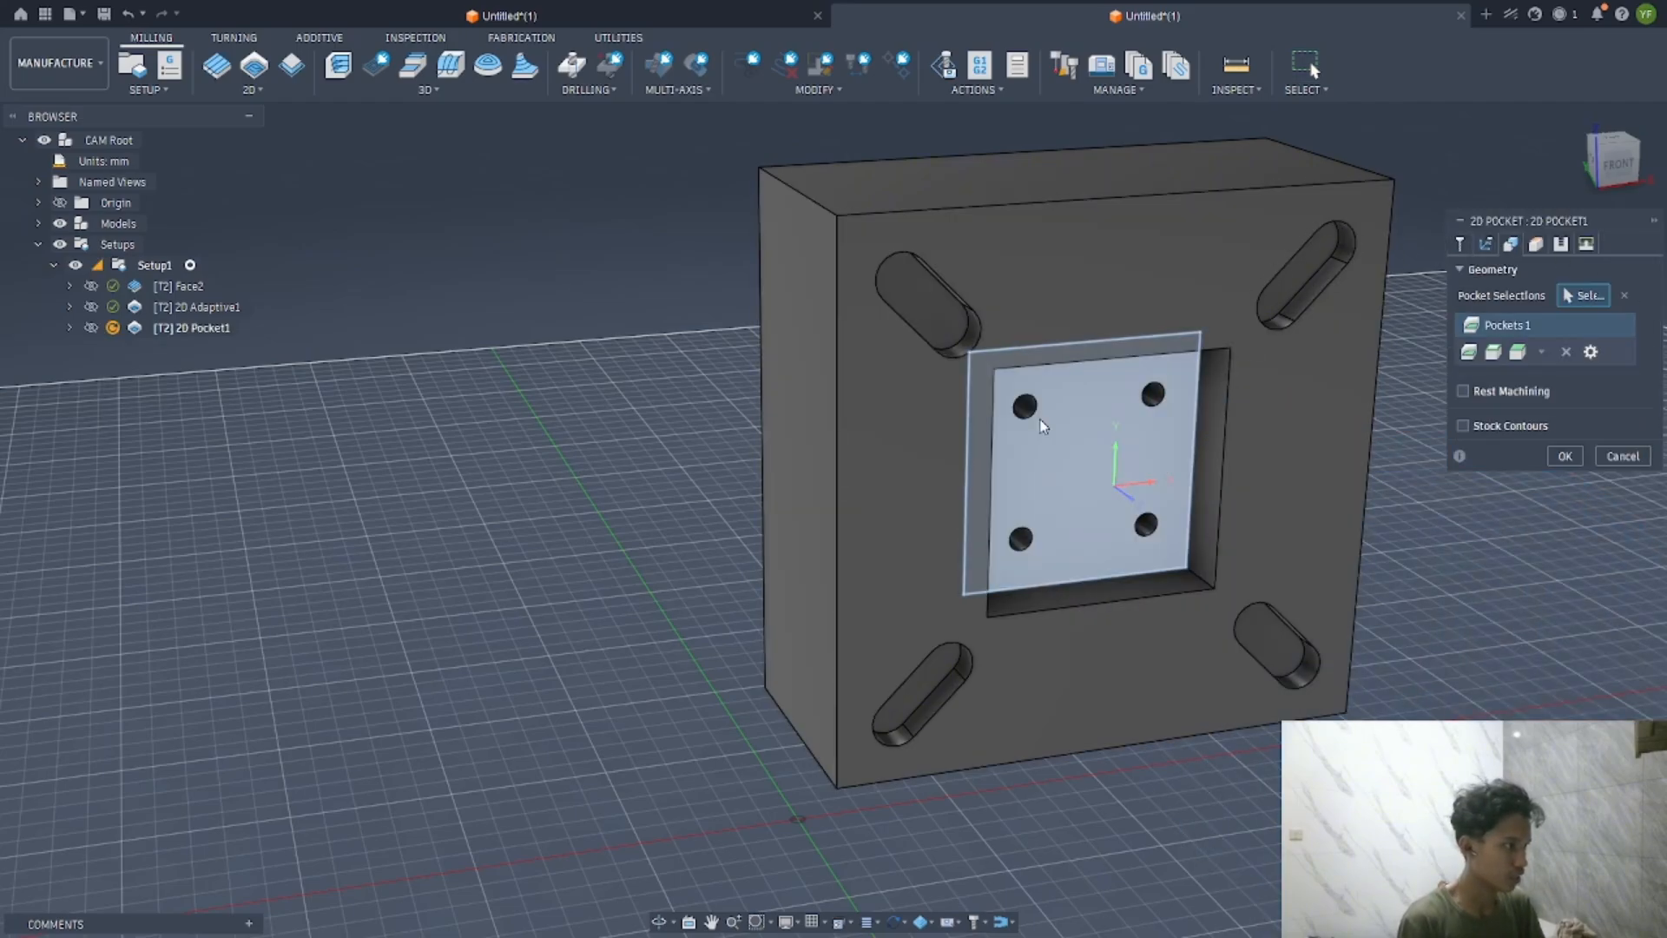
left_click(902, 297)
key("Escape")
Start a 2D Pocket operation with the 4 mm flat endmill and enable multiple depths in its passes
left_click(221, 312)
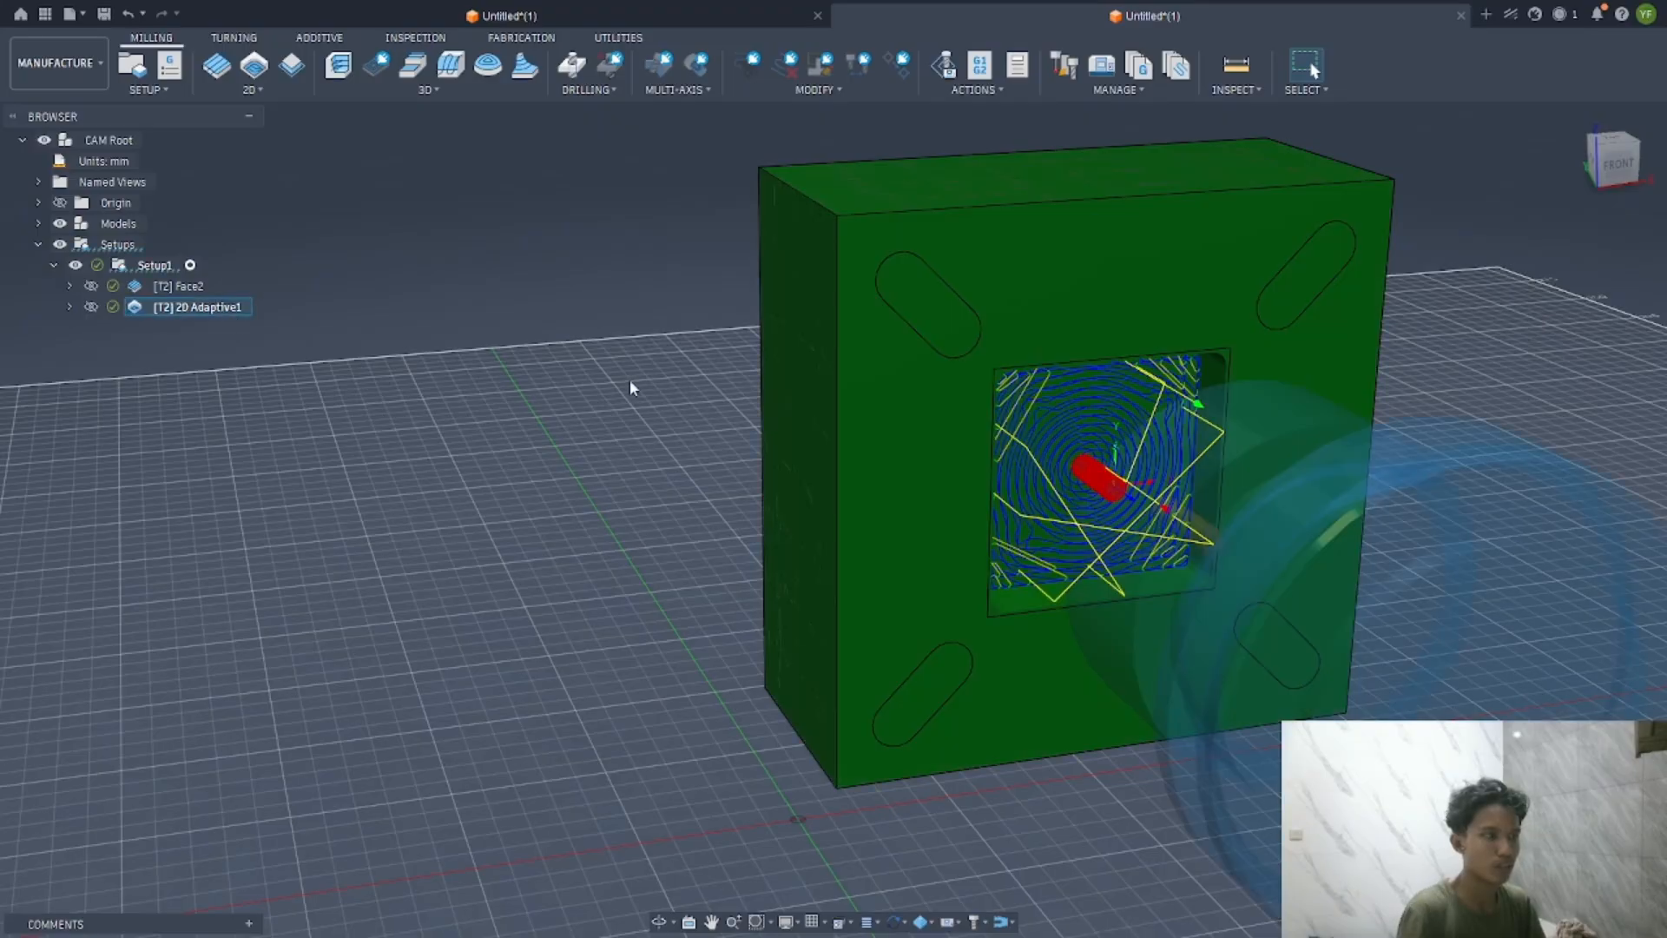
middle_click_drag(1067, 434, 996, 377, "shift")
scroll(990, 364, "down", 2)
scroll(941, 313, "up", 6)
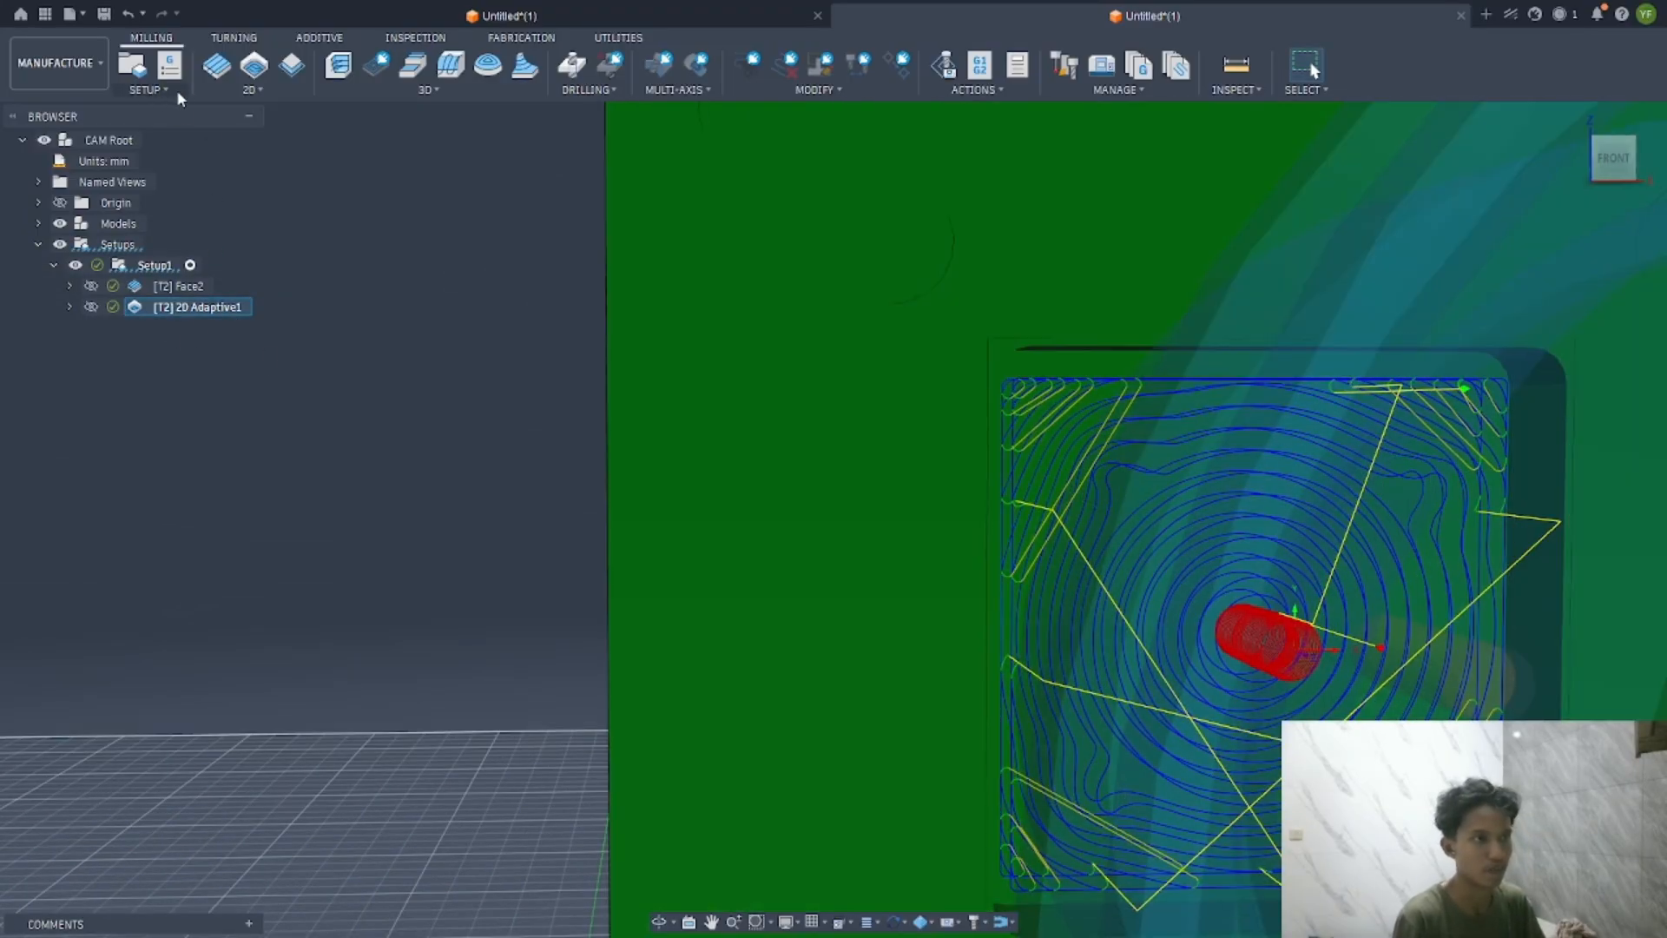
left_click(237, 85)
left_click(226, 122)
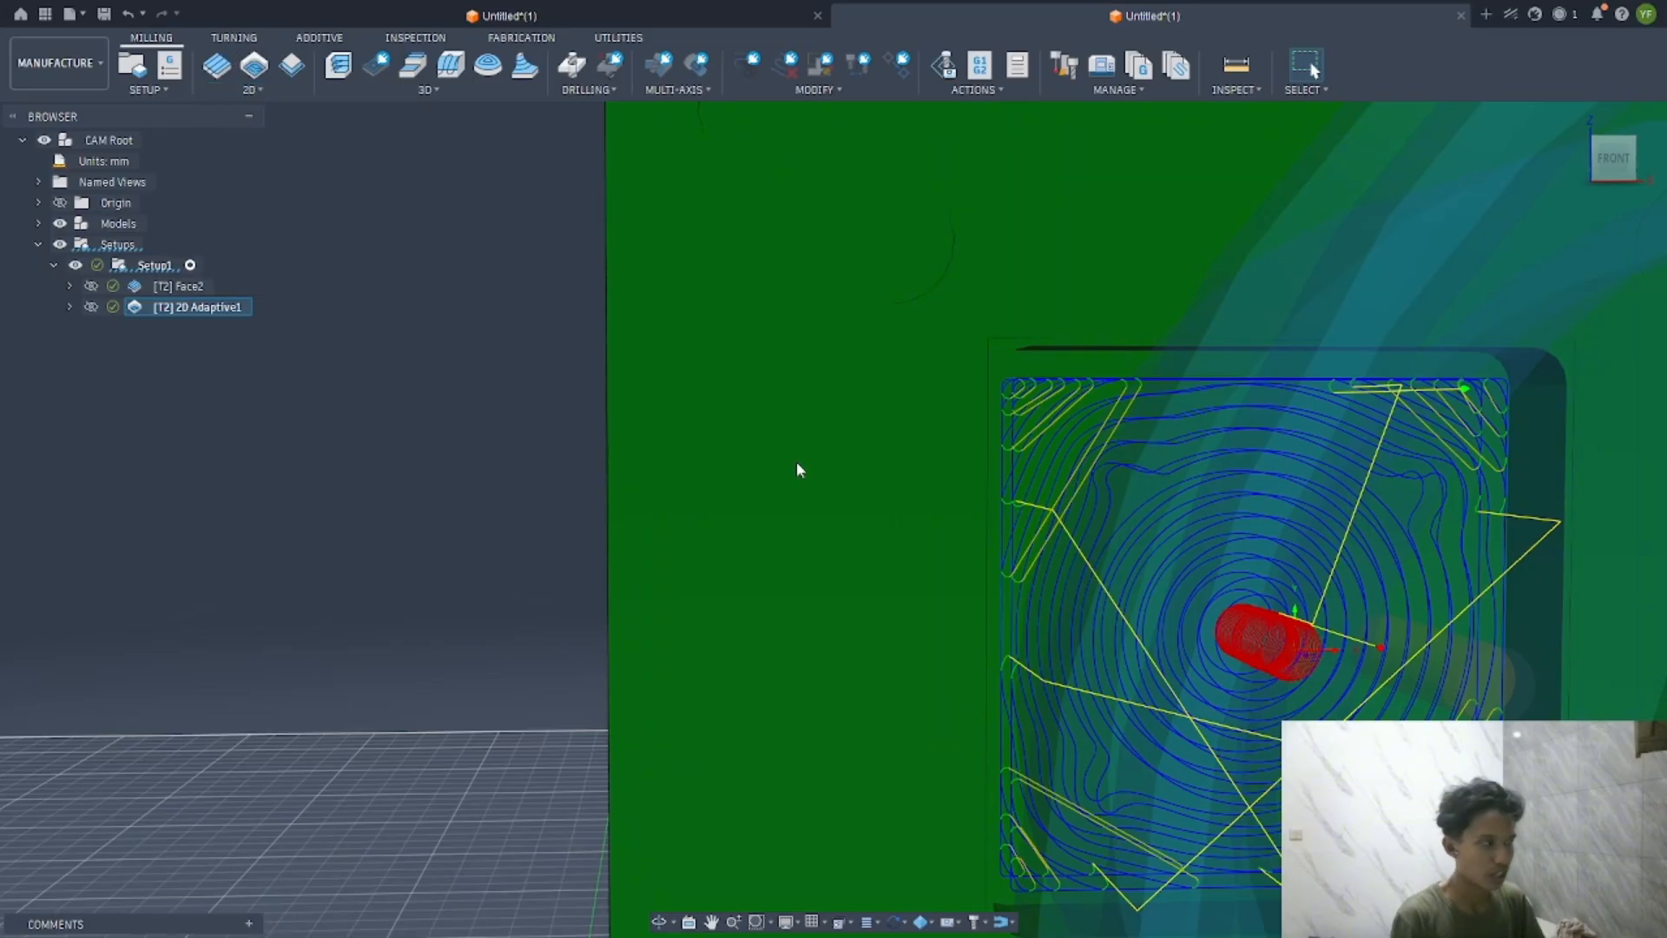
scroll(1222, 539, "down", 2)
left_click(1536, 245)
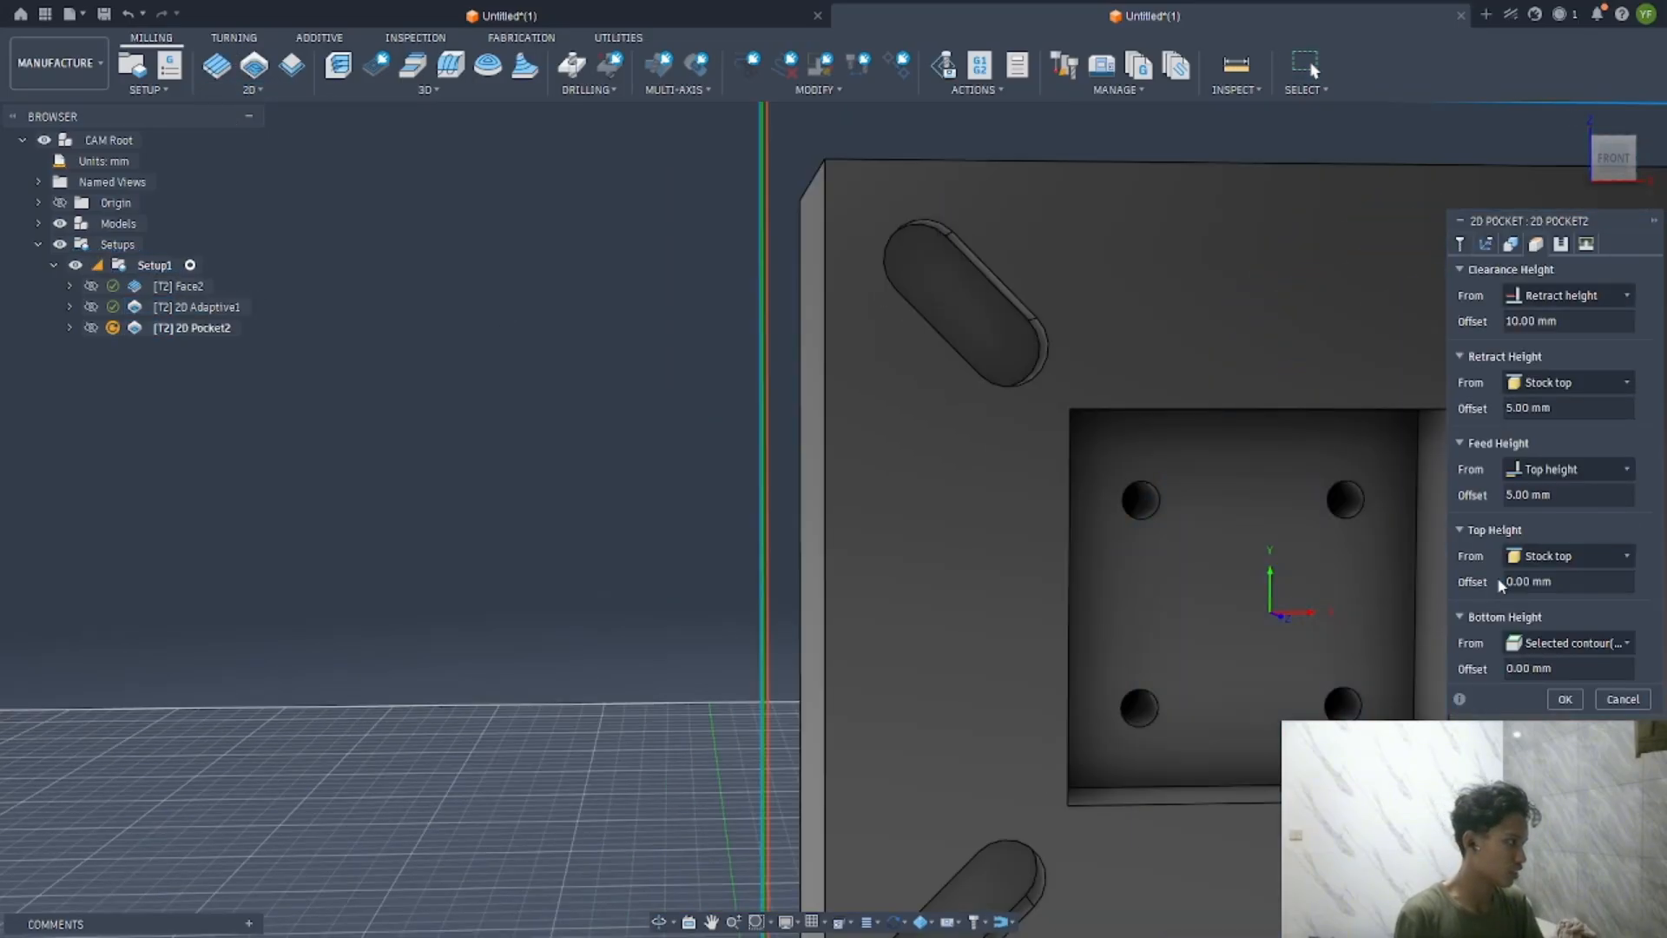
left_click(1560, 244)
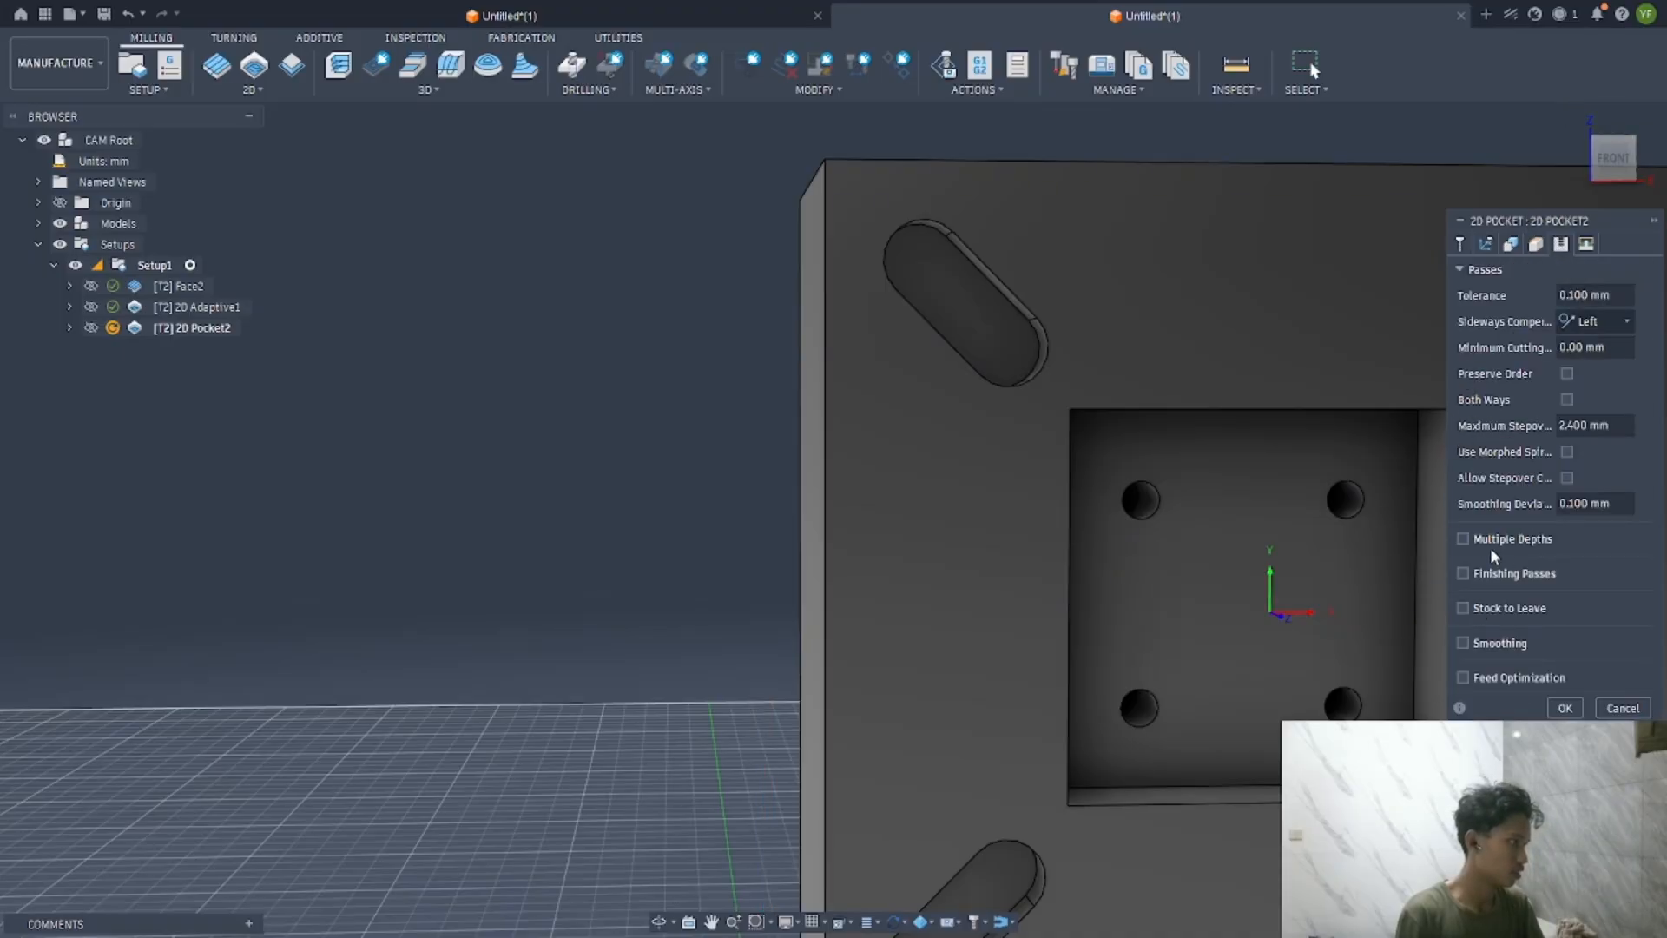
left_click(1463, 538)
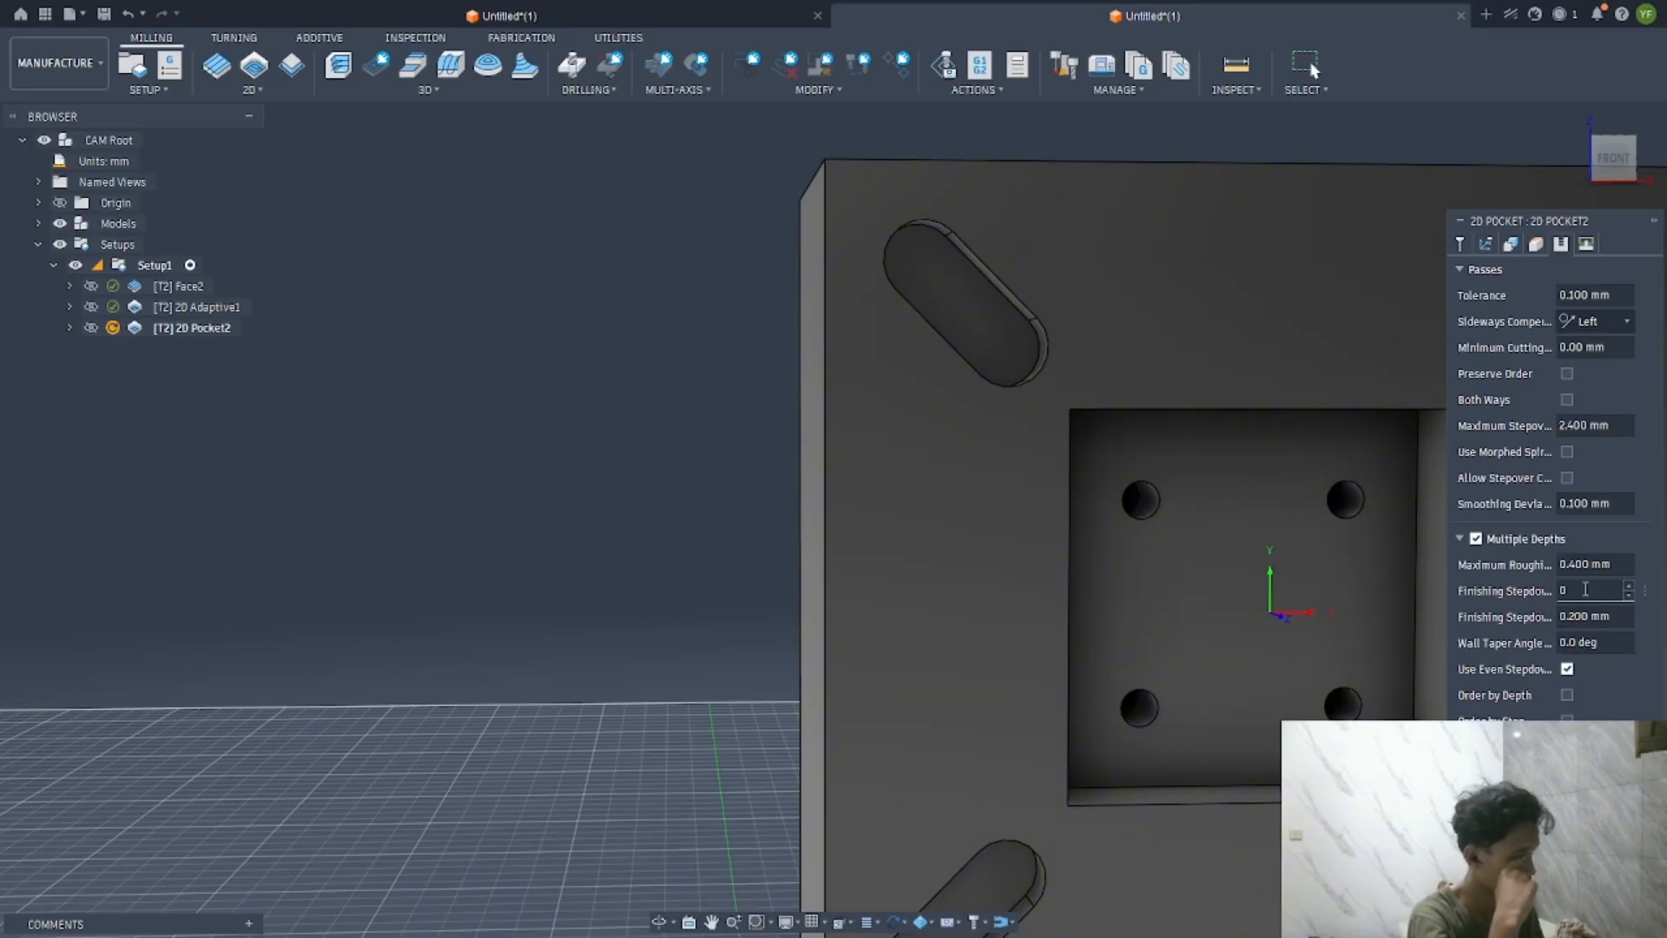
Select the central pocket's floor and the block's front face as pocket geometry, and generate the 2D Pocket toolpath
left_click(1462, 244)
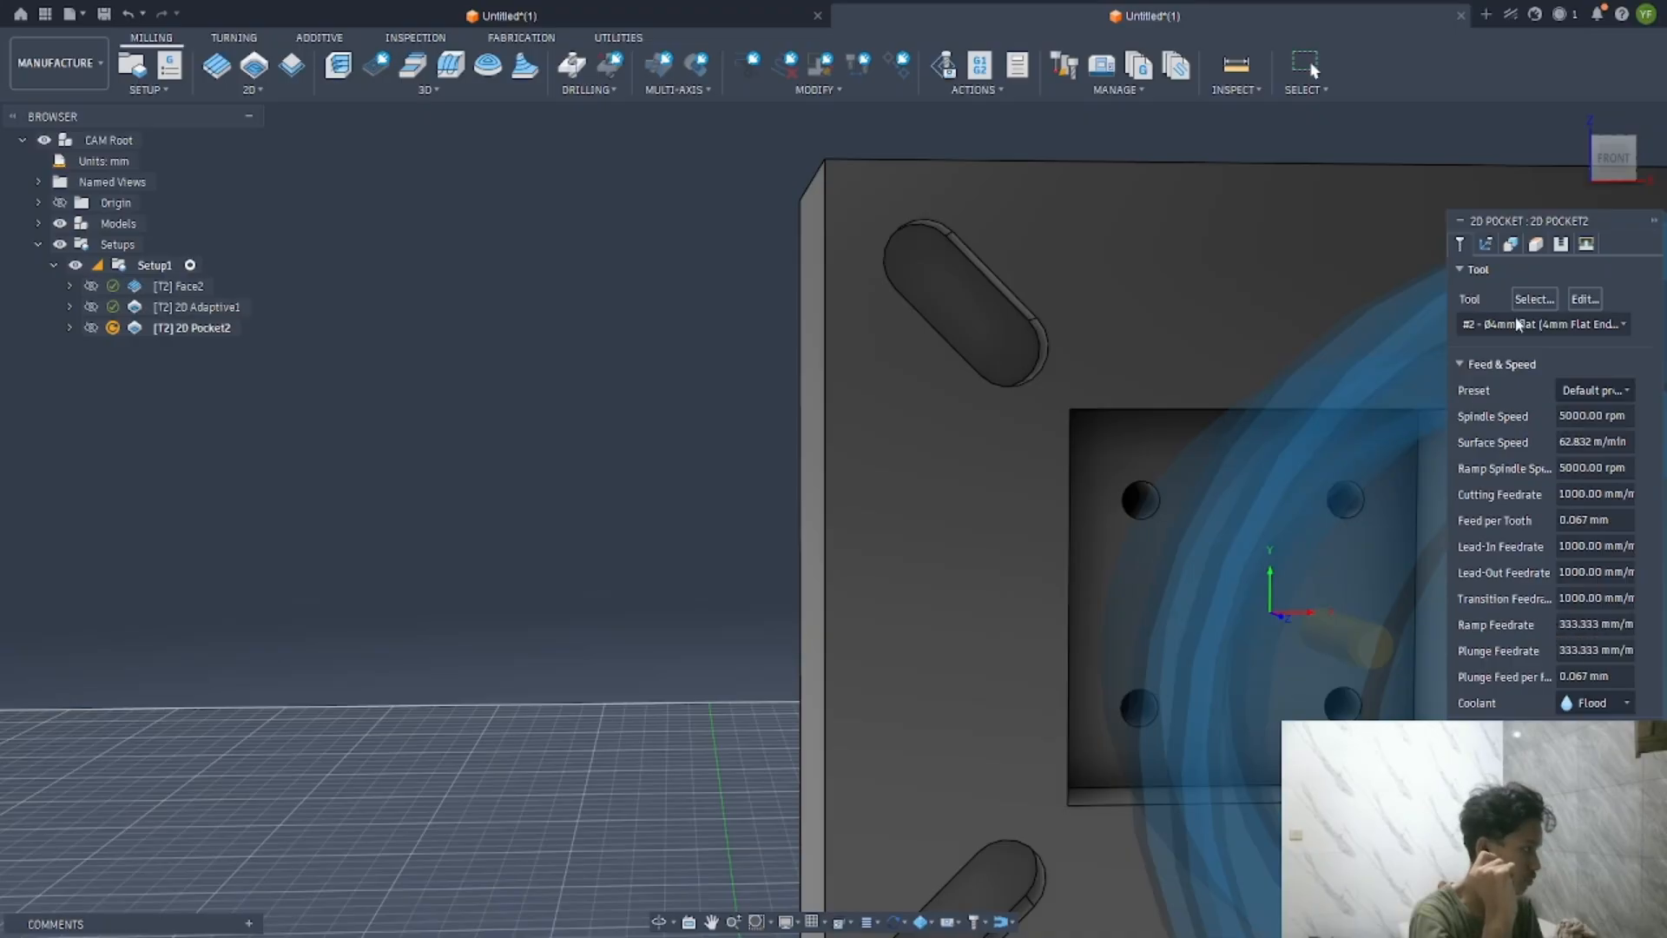
left_click(1486, 244)
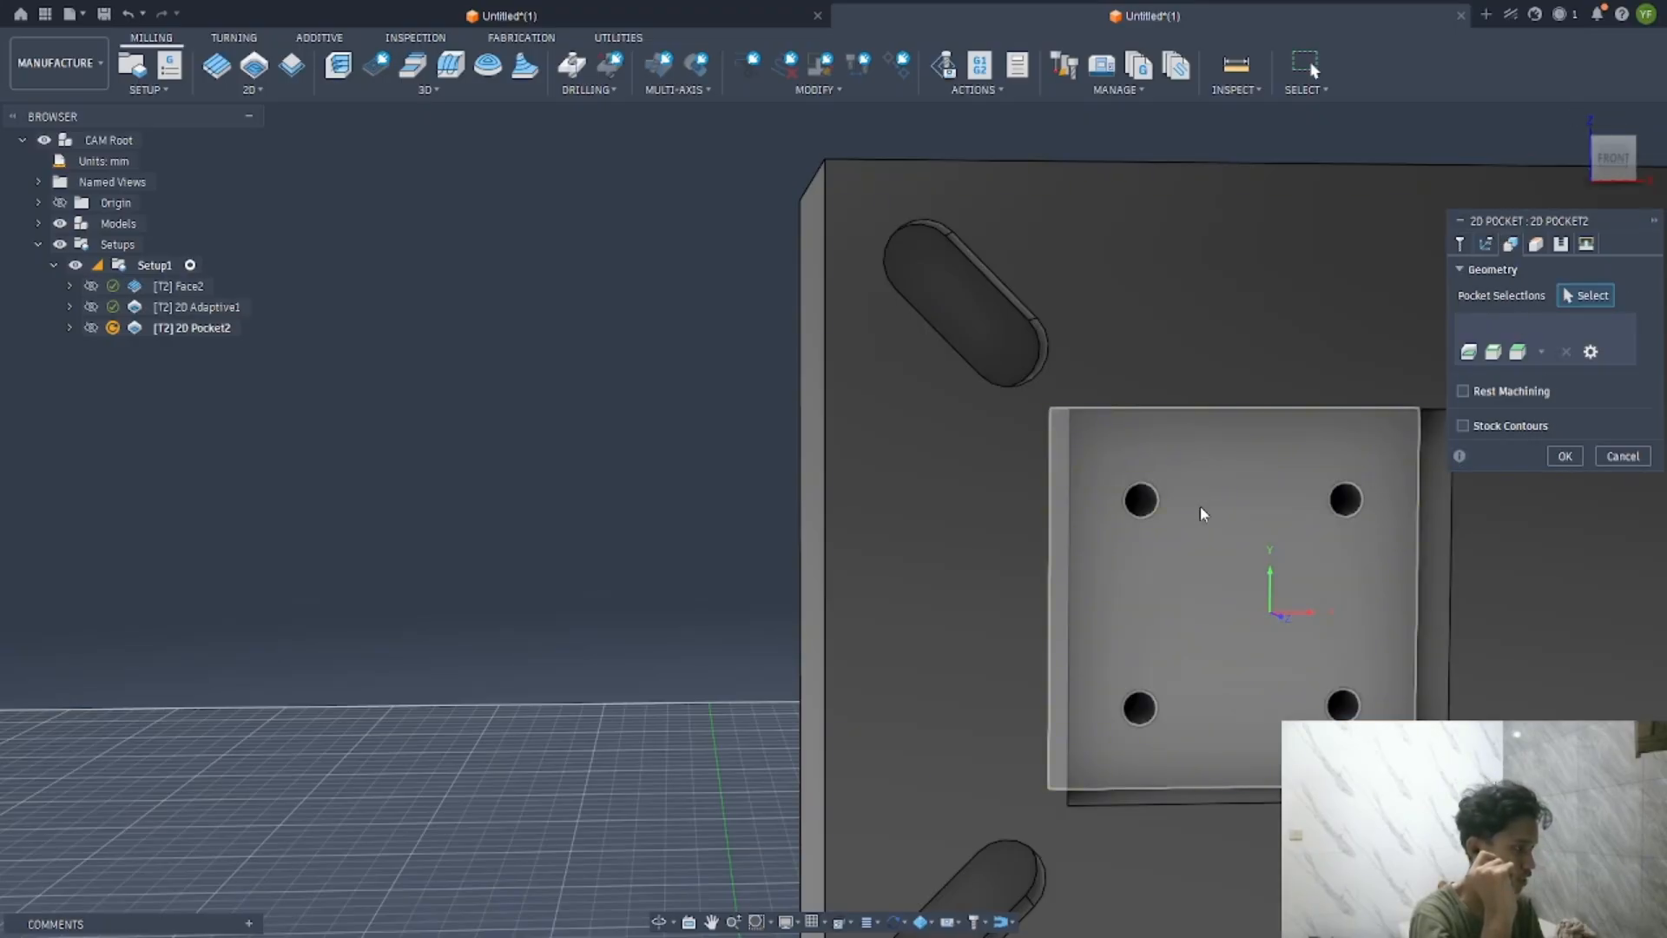
left_click(1200, 505)
left_click(1115, 295)
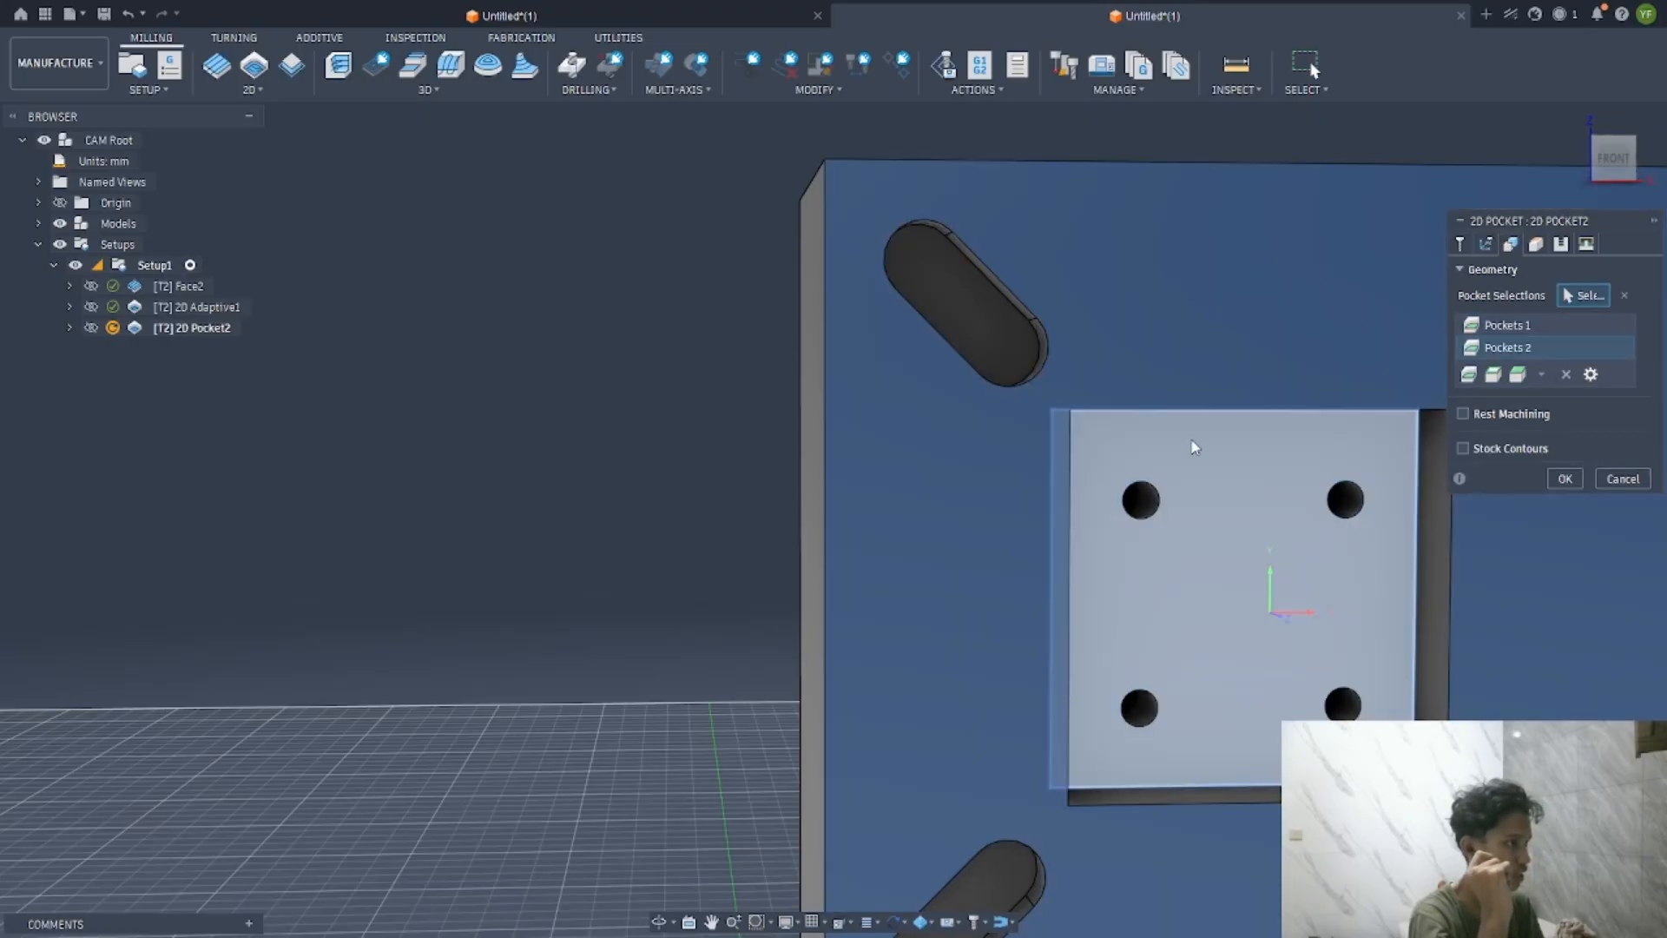
left_click(1565, 478)
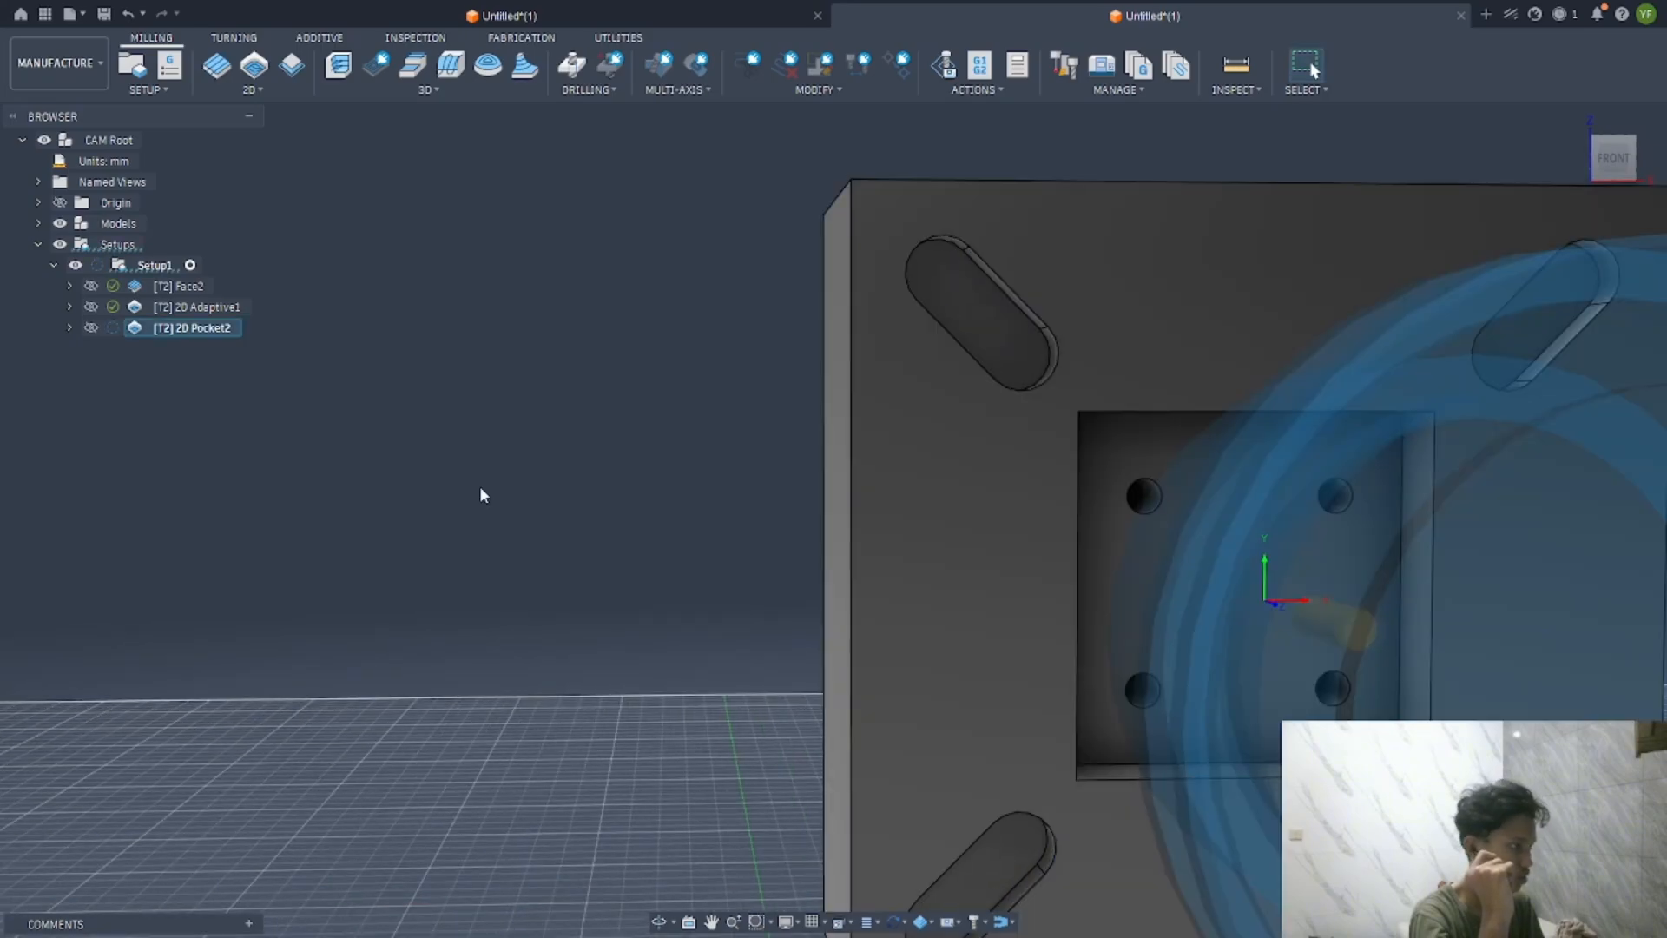
Simulate the 2D Pocket toolpath while adjusting the playback speed, examine the machined front face and central pocket, and exit the simulation
left_click(961, 71)
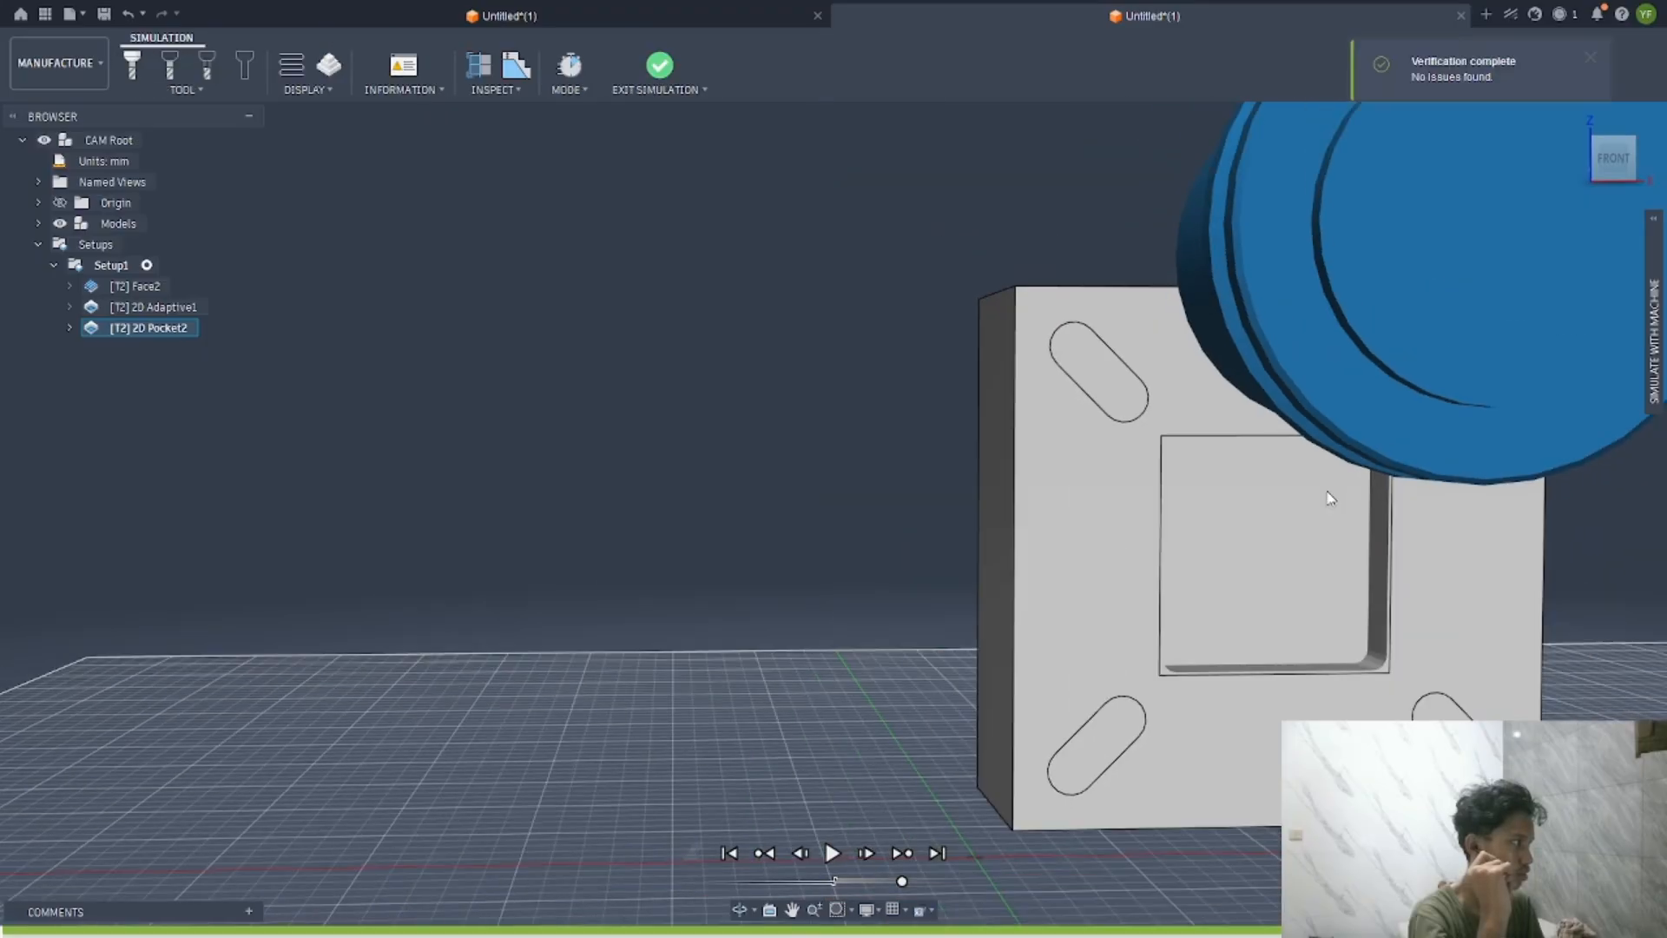
scroll(1326, 497, "down", 3)
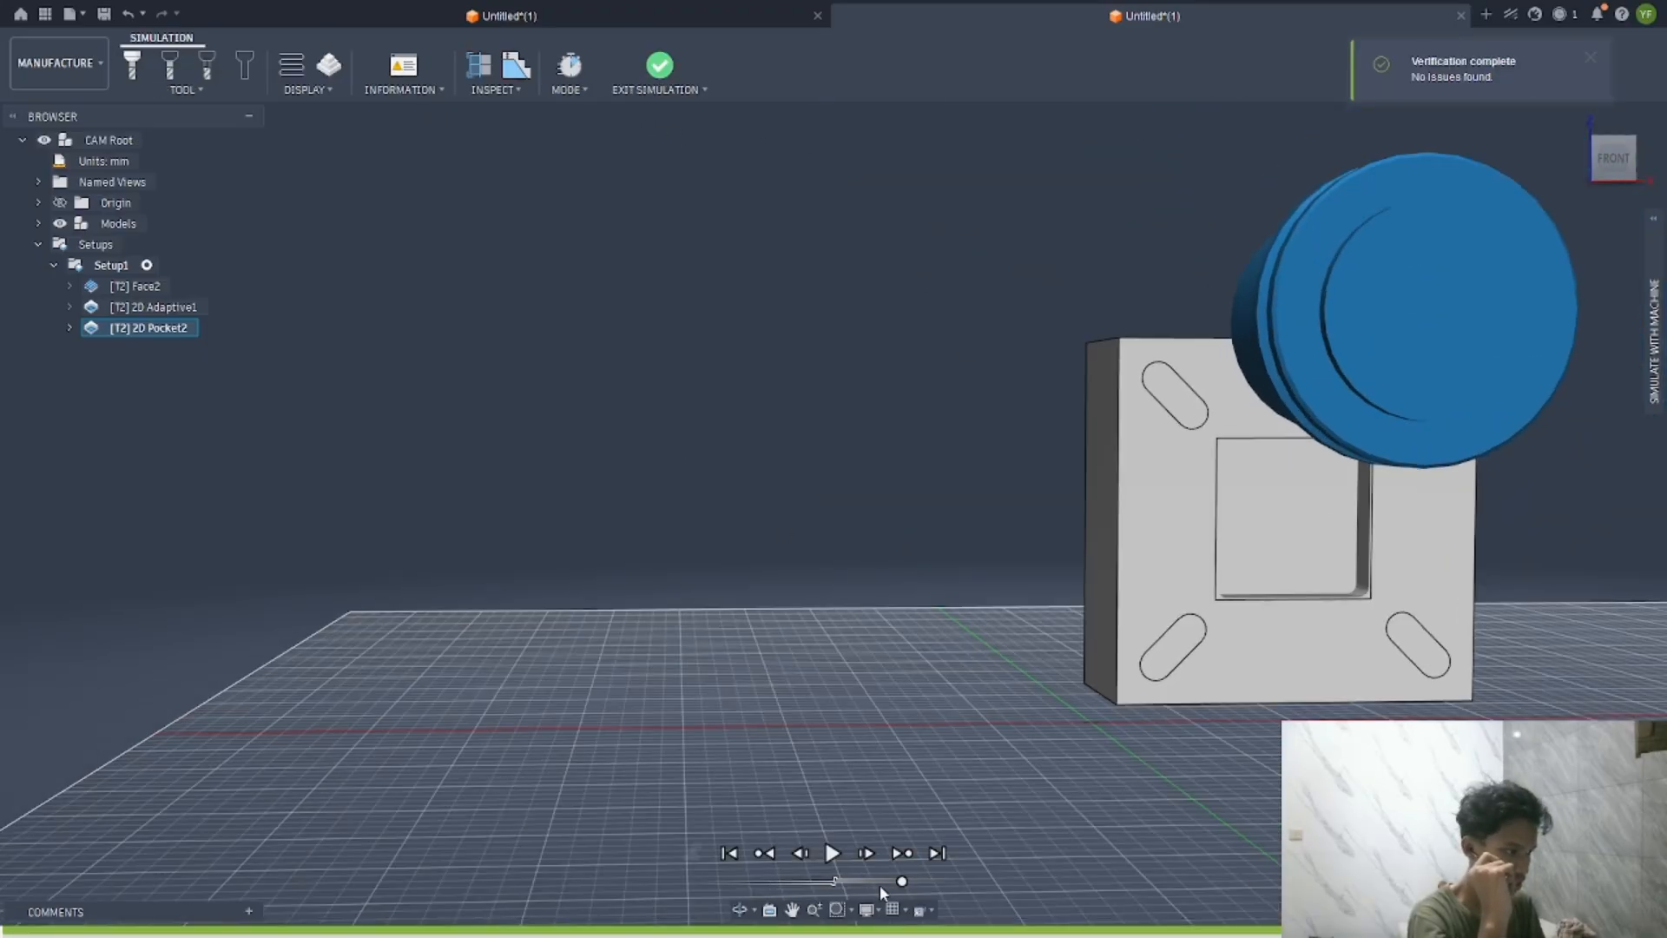
left_click(831, 854)
middle_click_drag(846, 801, 956, 808, "shift")
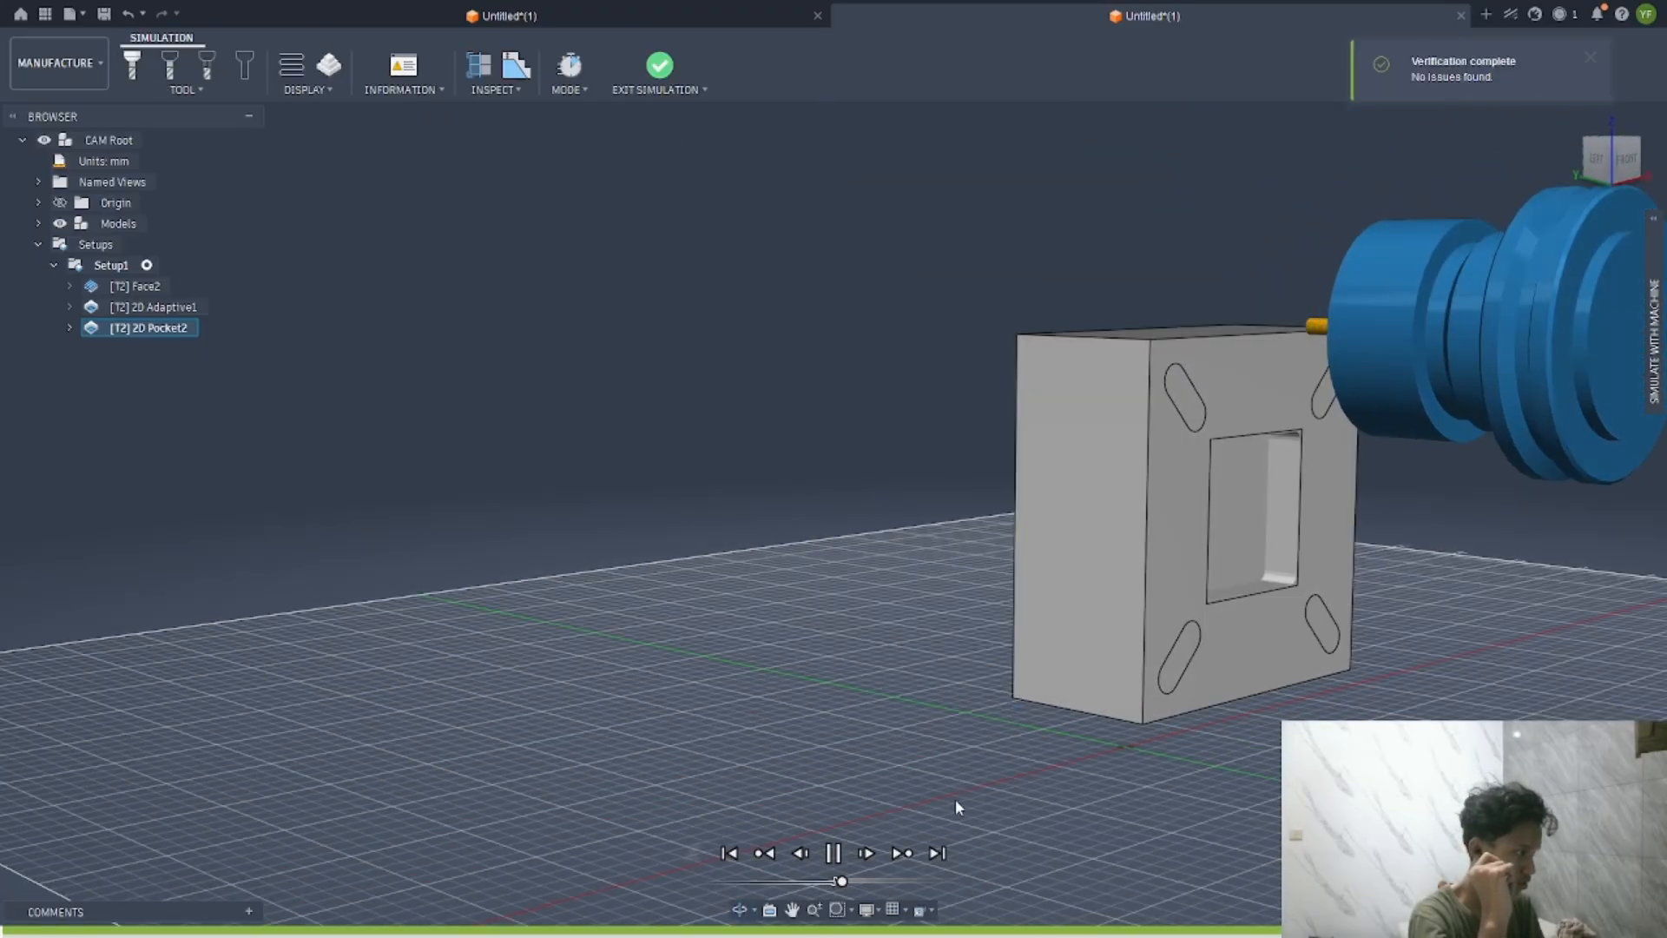
left_click_drag(849, 882, 903, 883)
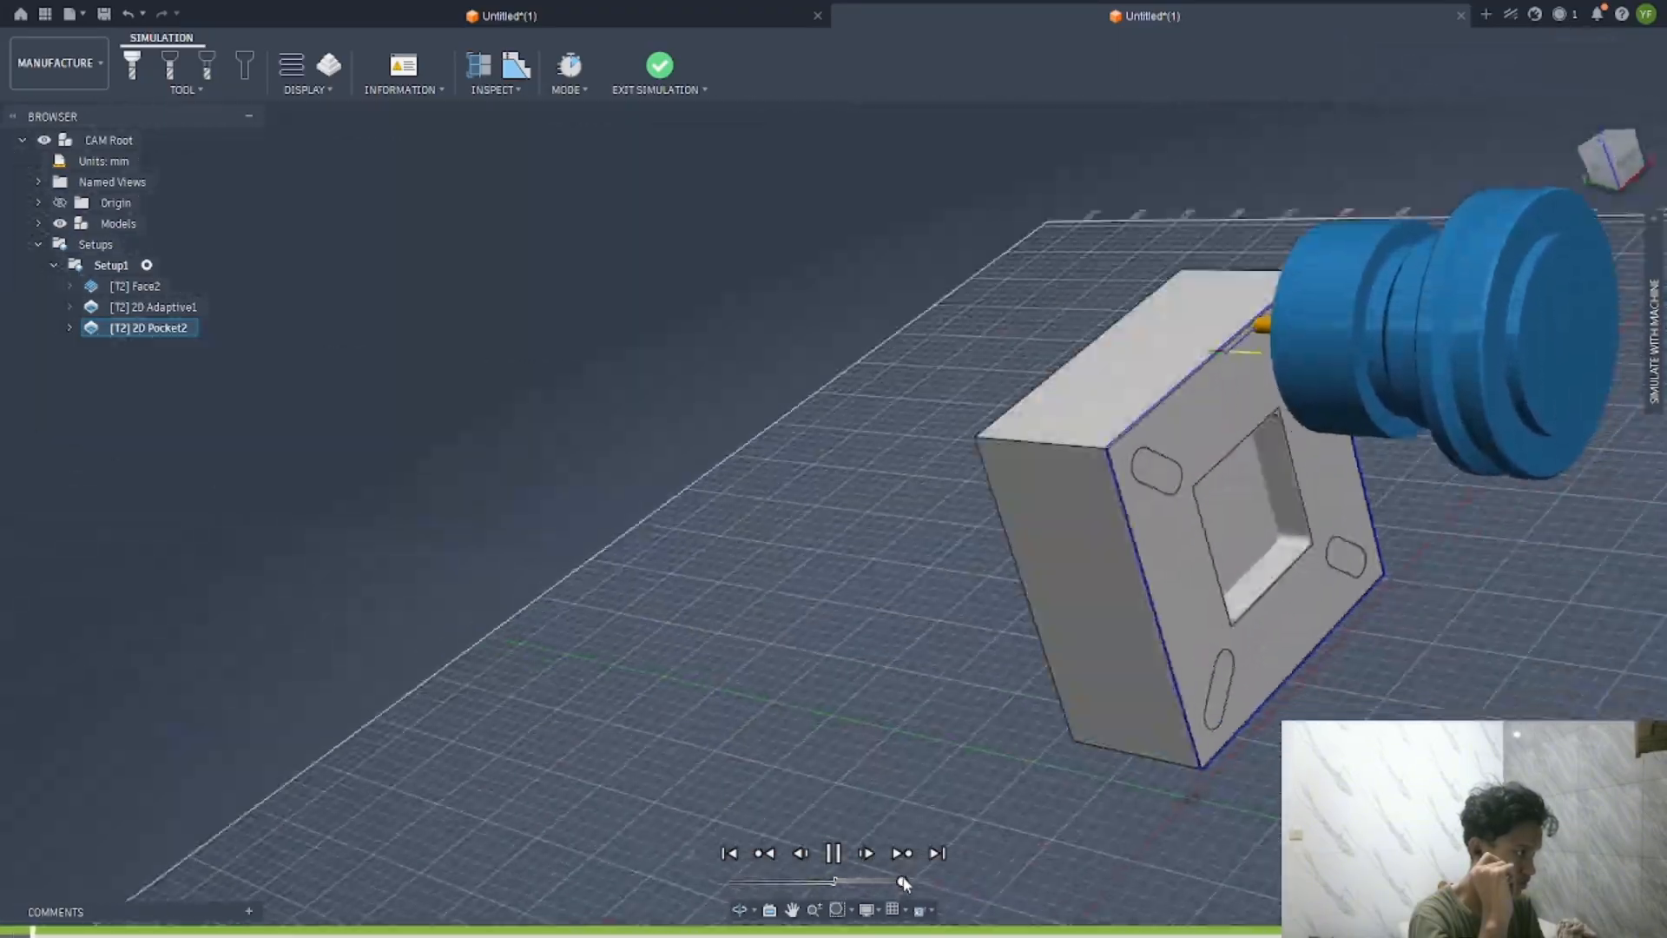
left_click_drag(902, 881, 910, 882)
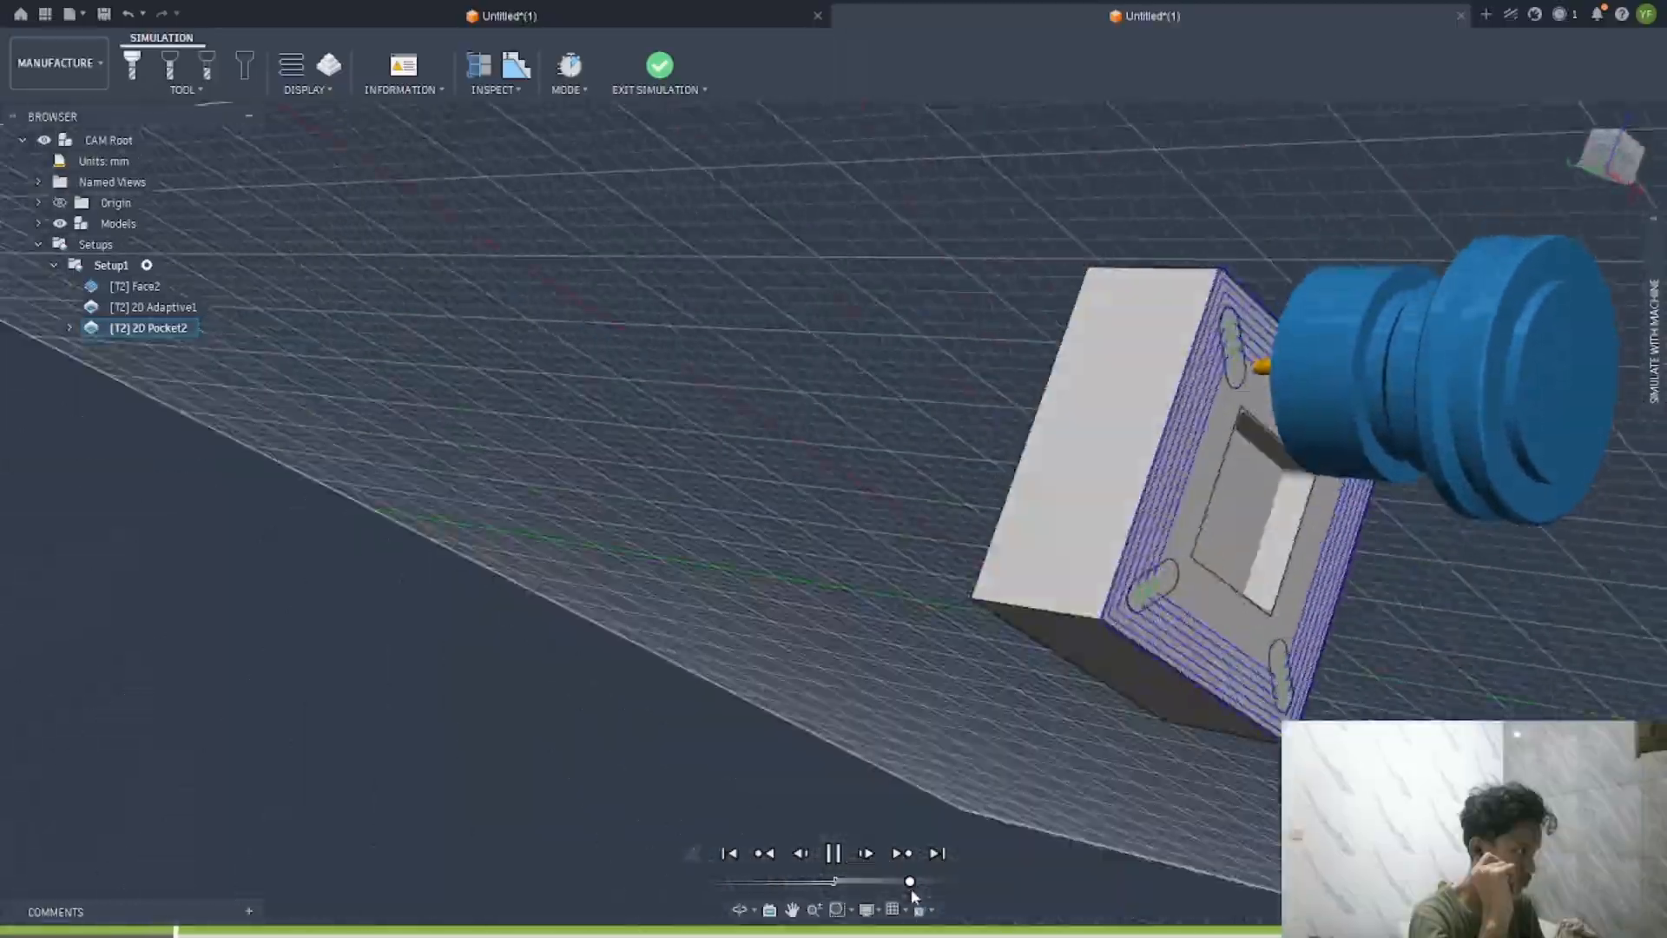
left_click_drag(912, 891, 917, 891)
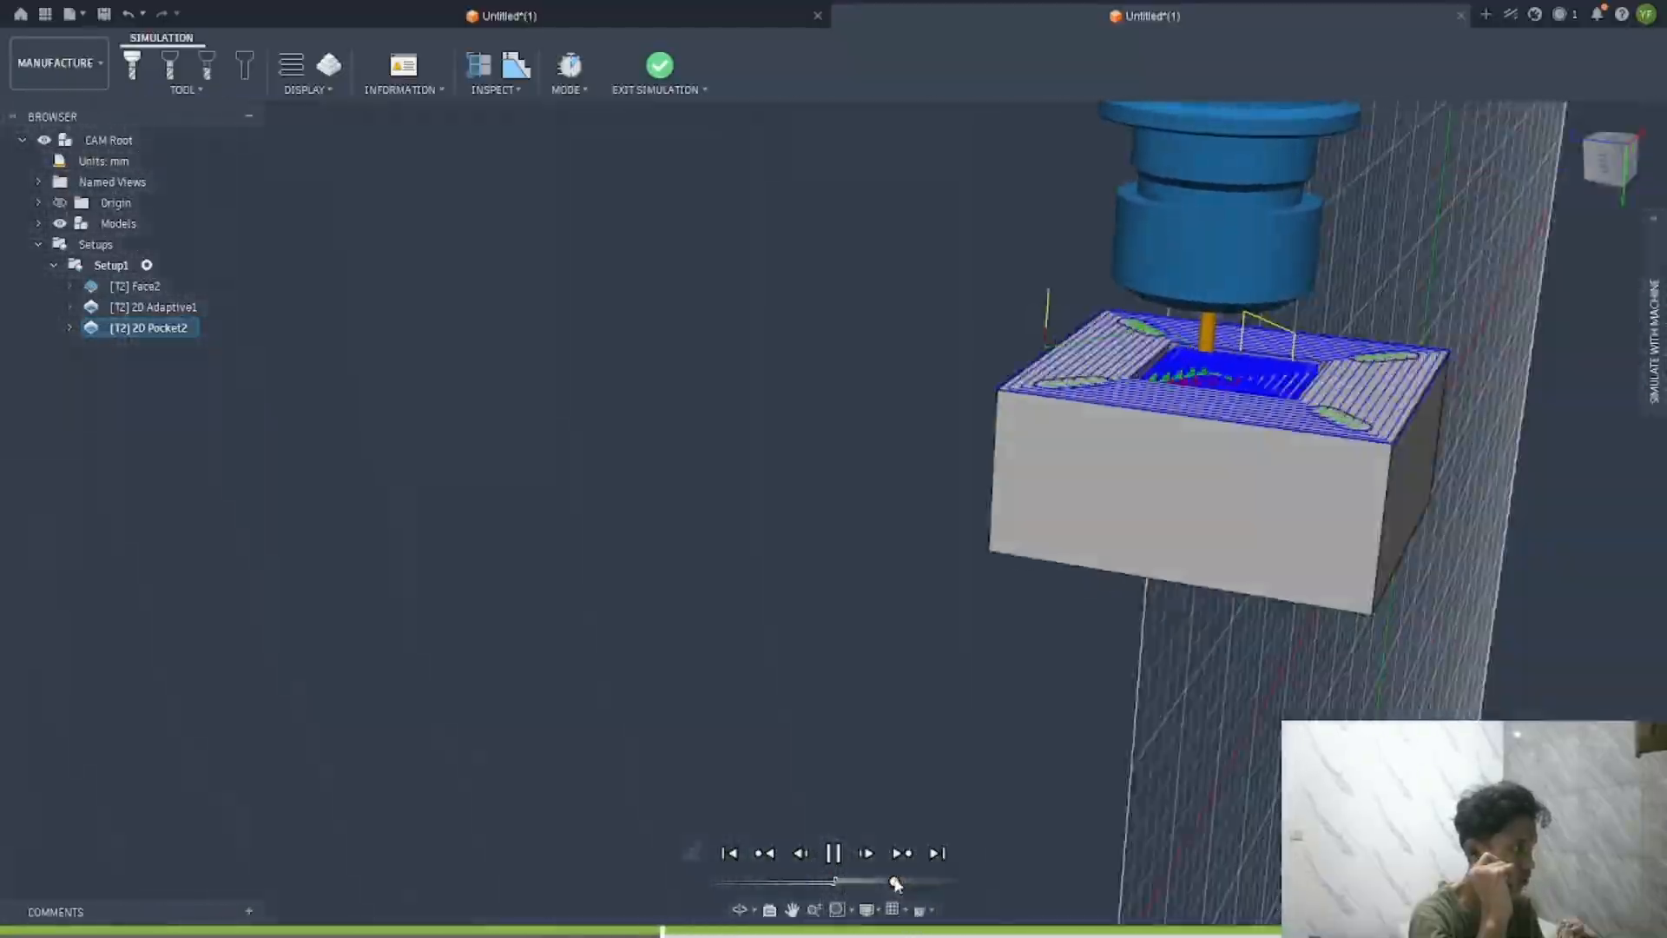
left_click_drag(896, 882, 958, 882)
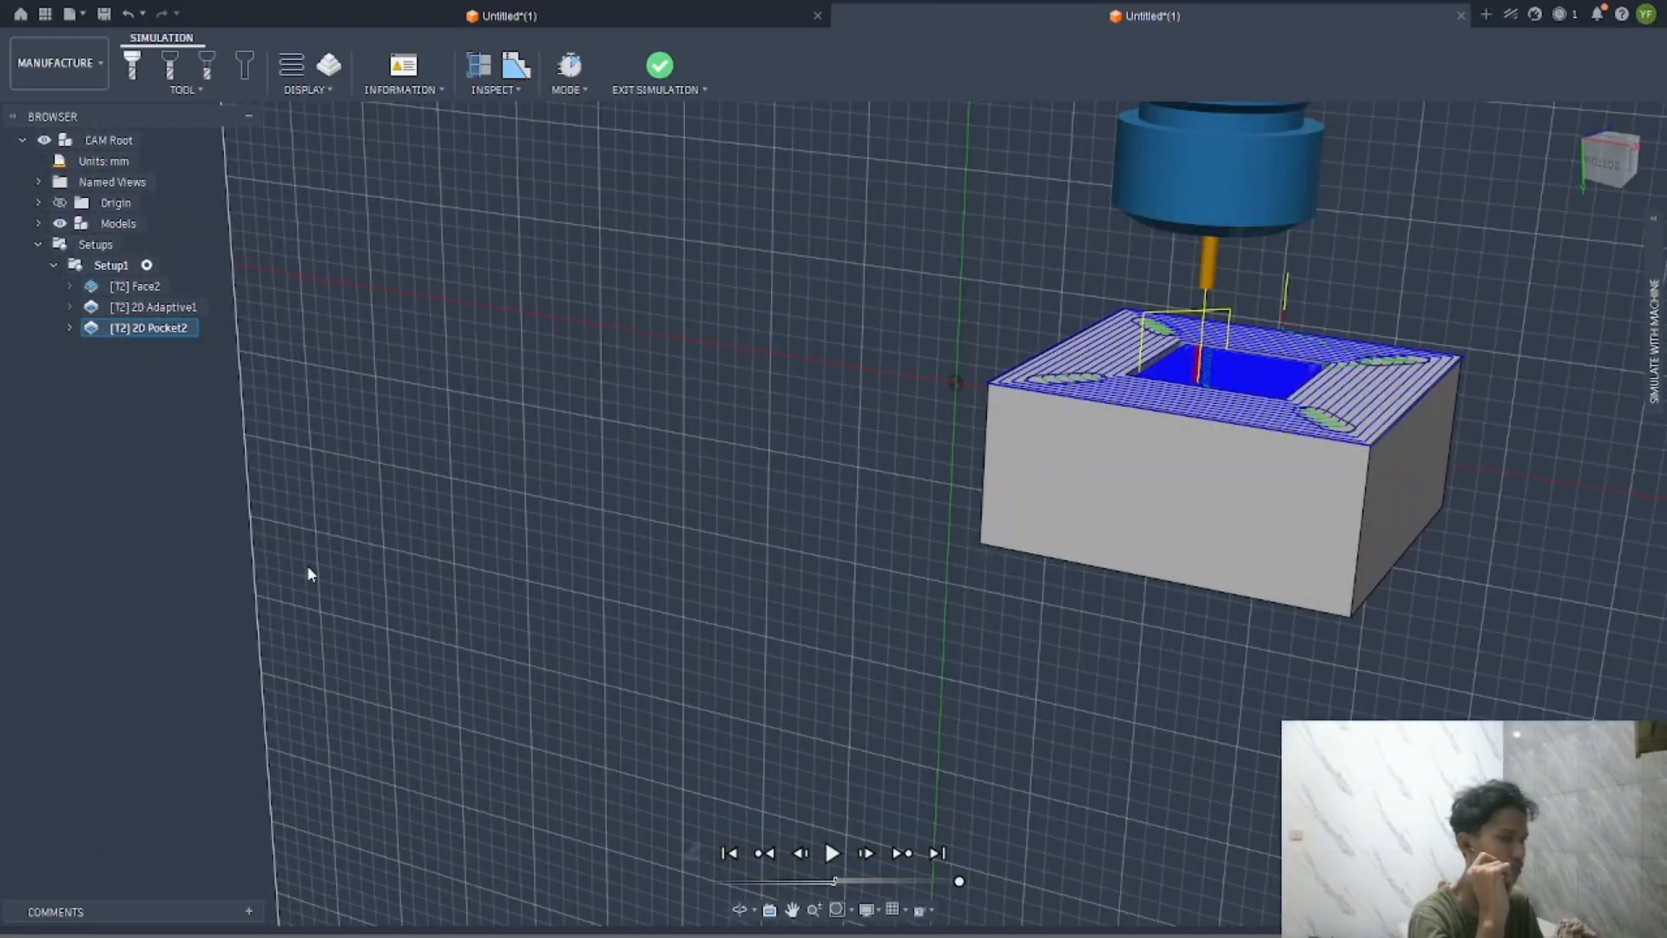
left_click(668, 78)
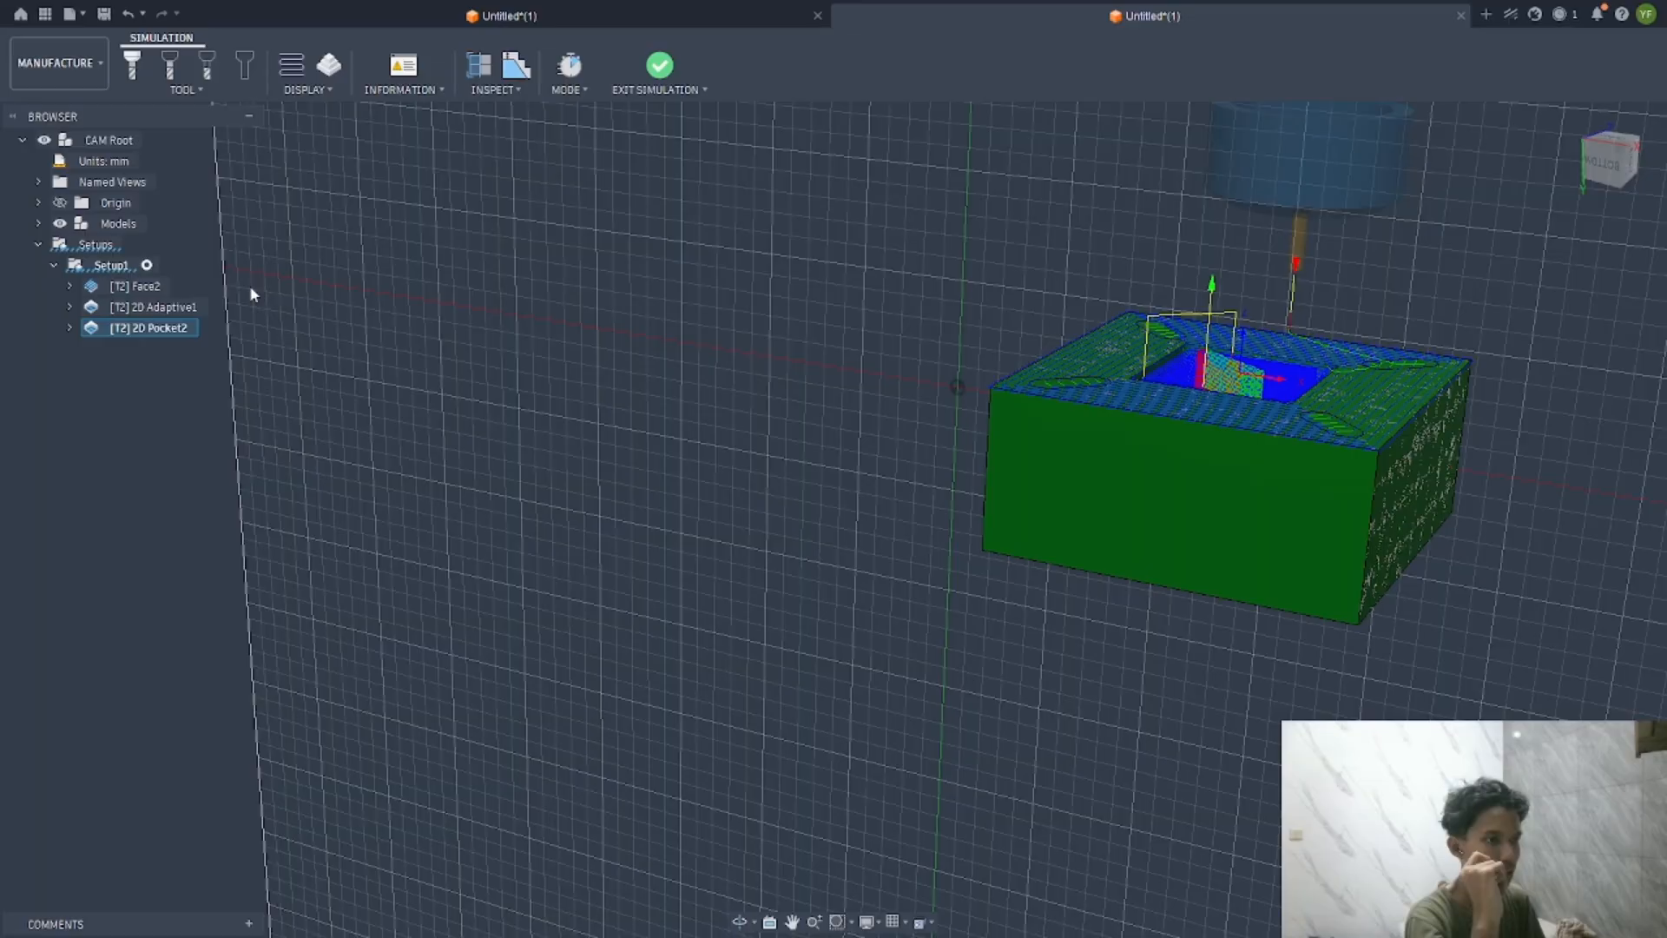
Edit the 2D Pocket operation to turn off multiple depths in its passes, and regenerate the toolpath
right_click(176, 332)
left_click(263, 13)
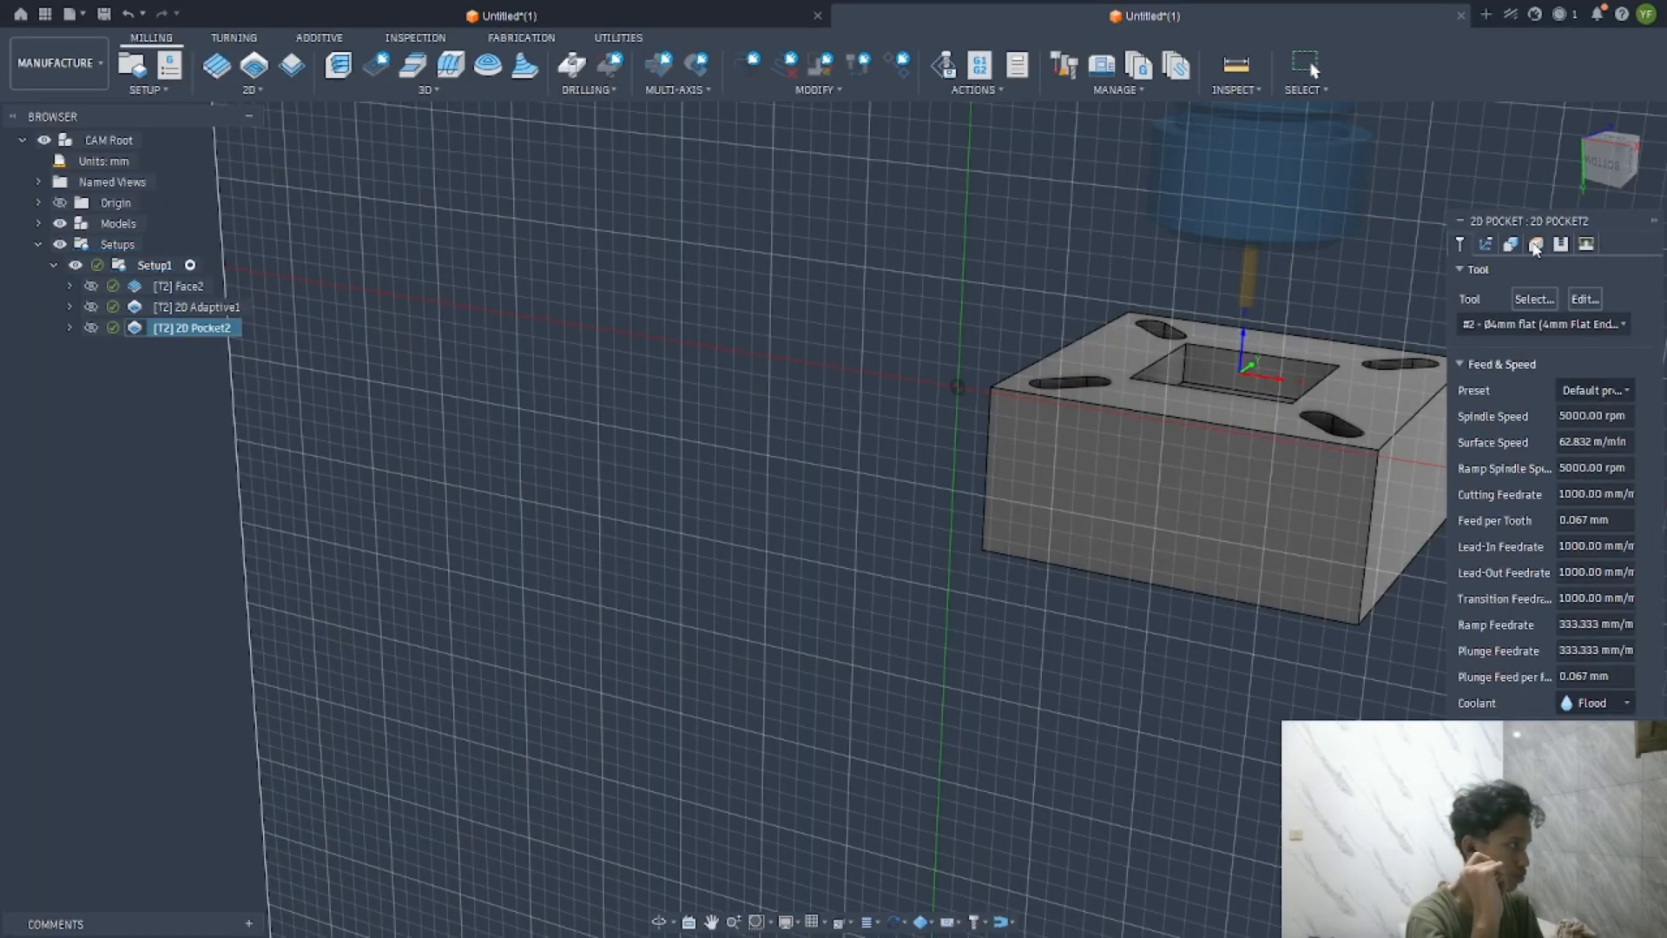
left_click(1511, 244)
left_click(1535, 244)
left_click(1476, 539)
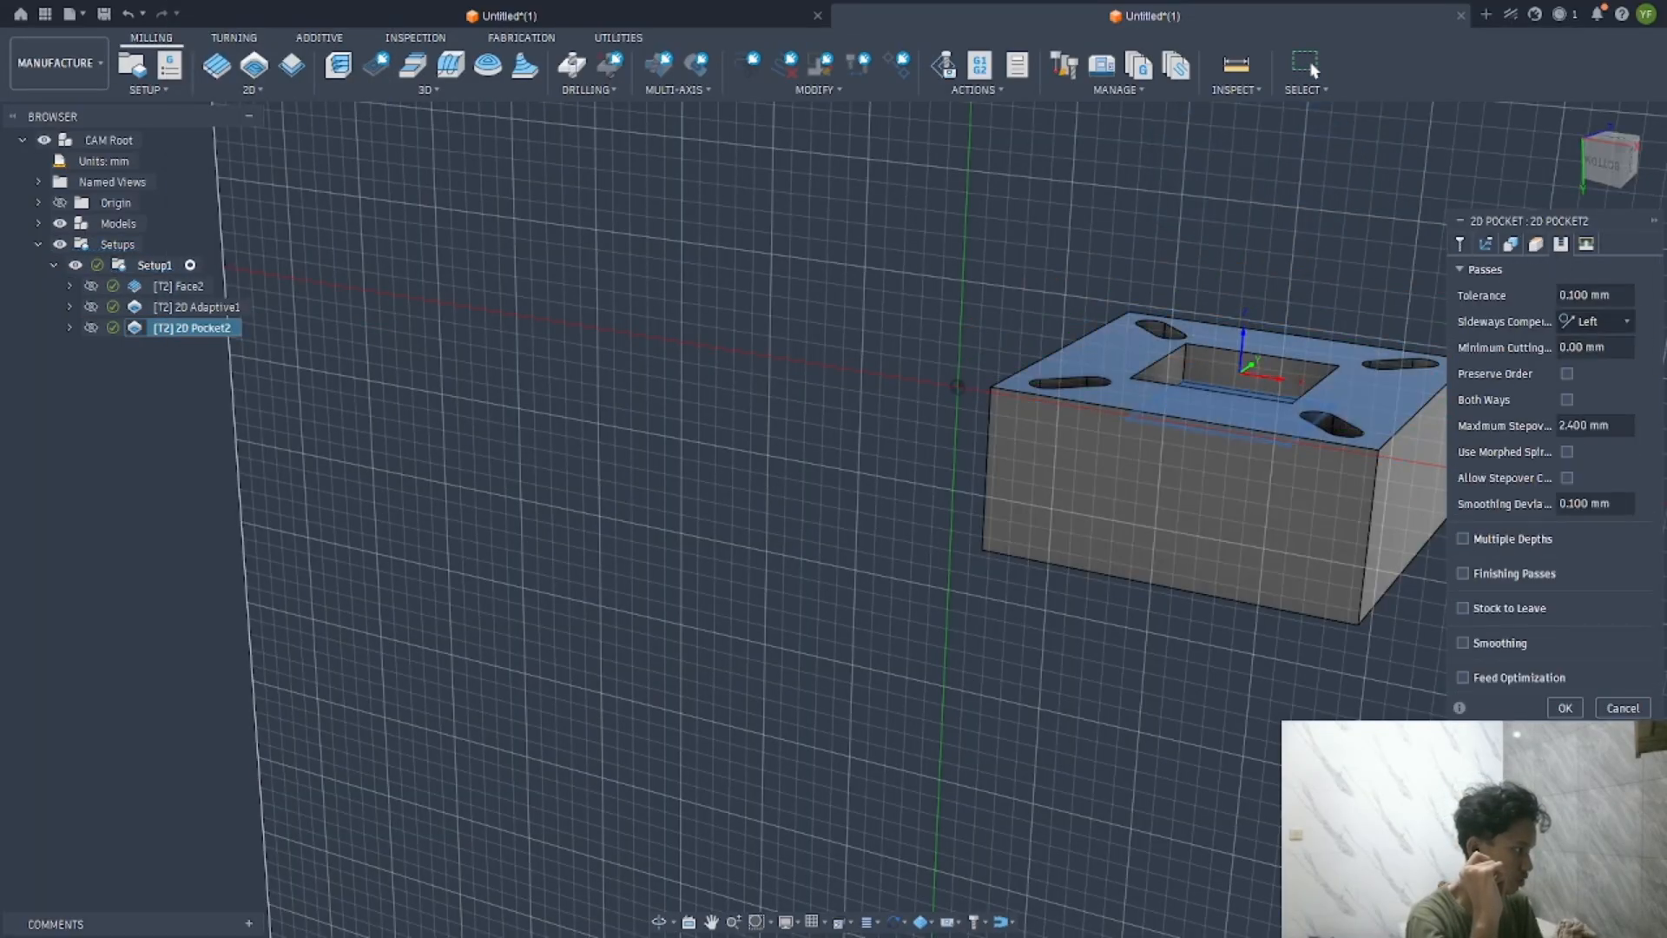
key("Return")
Open the simulation of the regenerated 2D Pocket toolpath and centre the block with its slotted front face in view
left_click(959, 71)
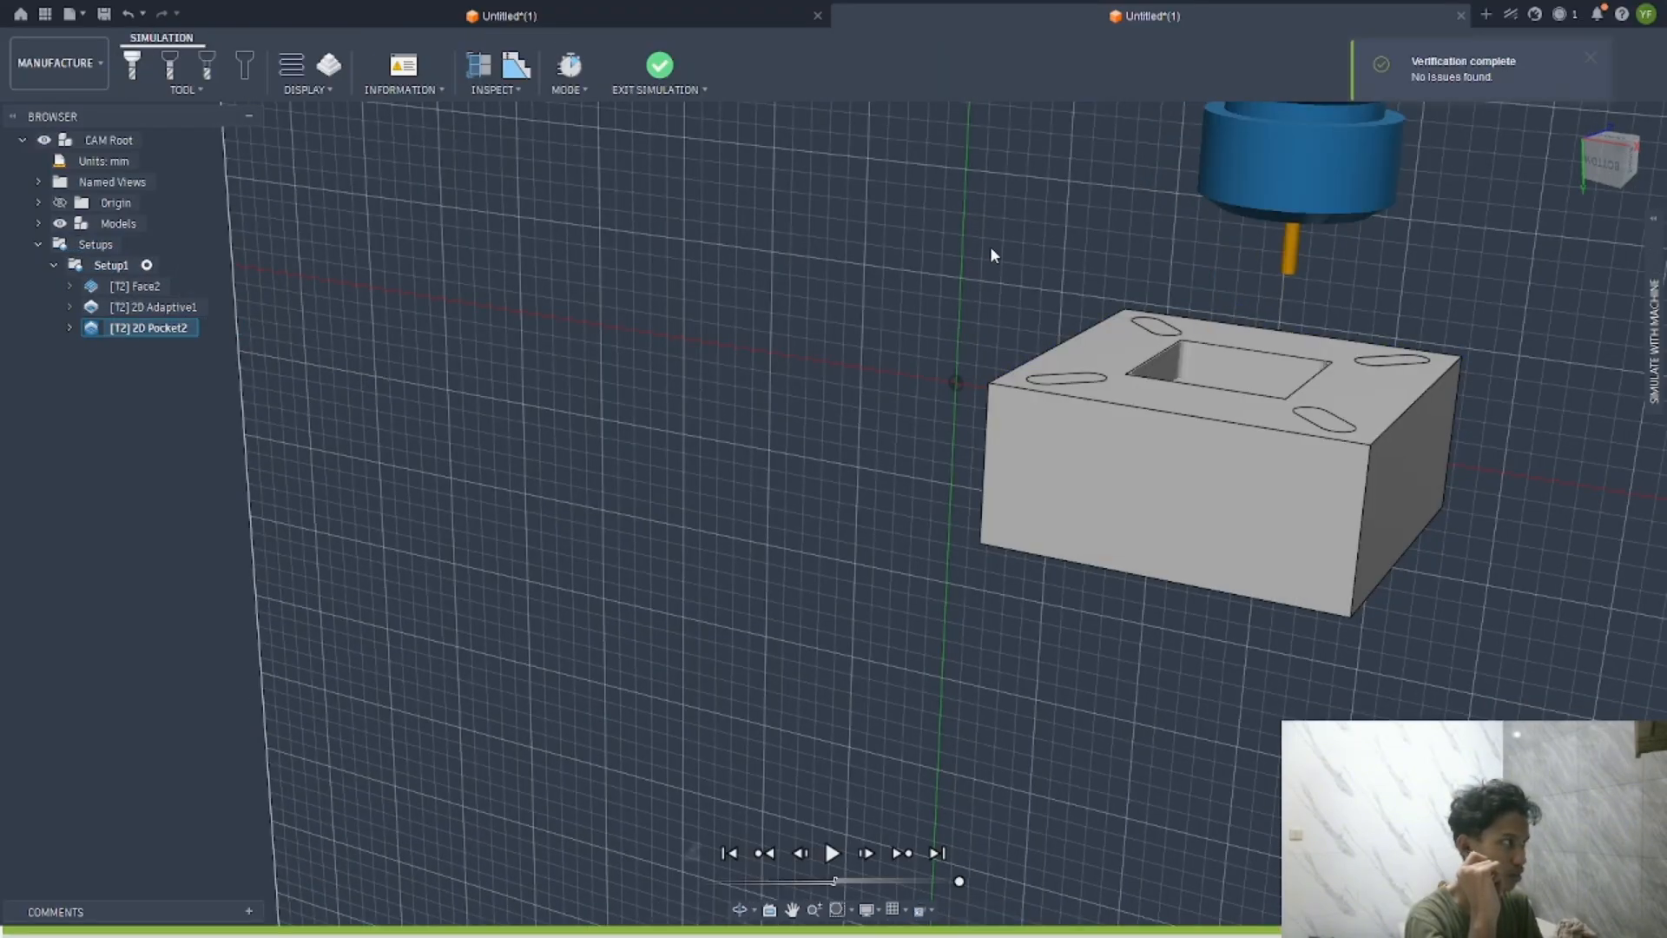
middle_click_drag(994, 253, 510, 183, "shift")
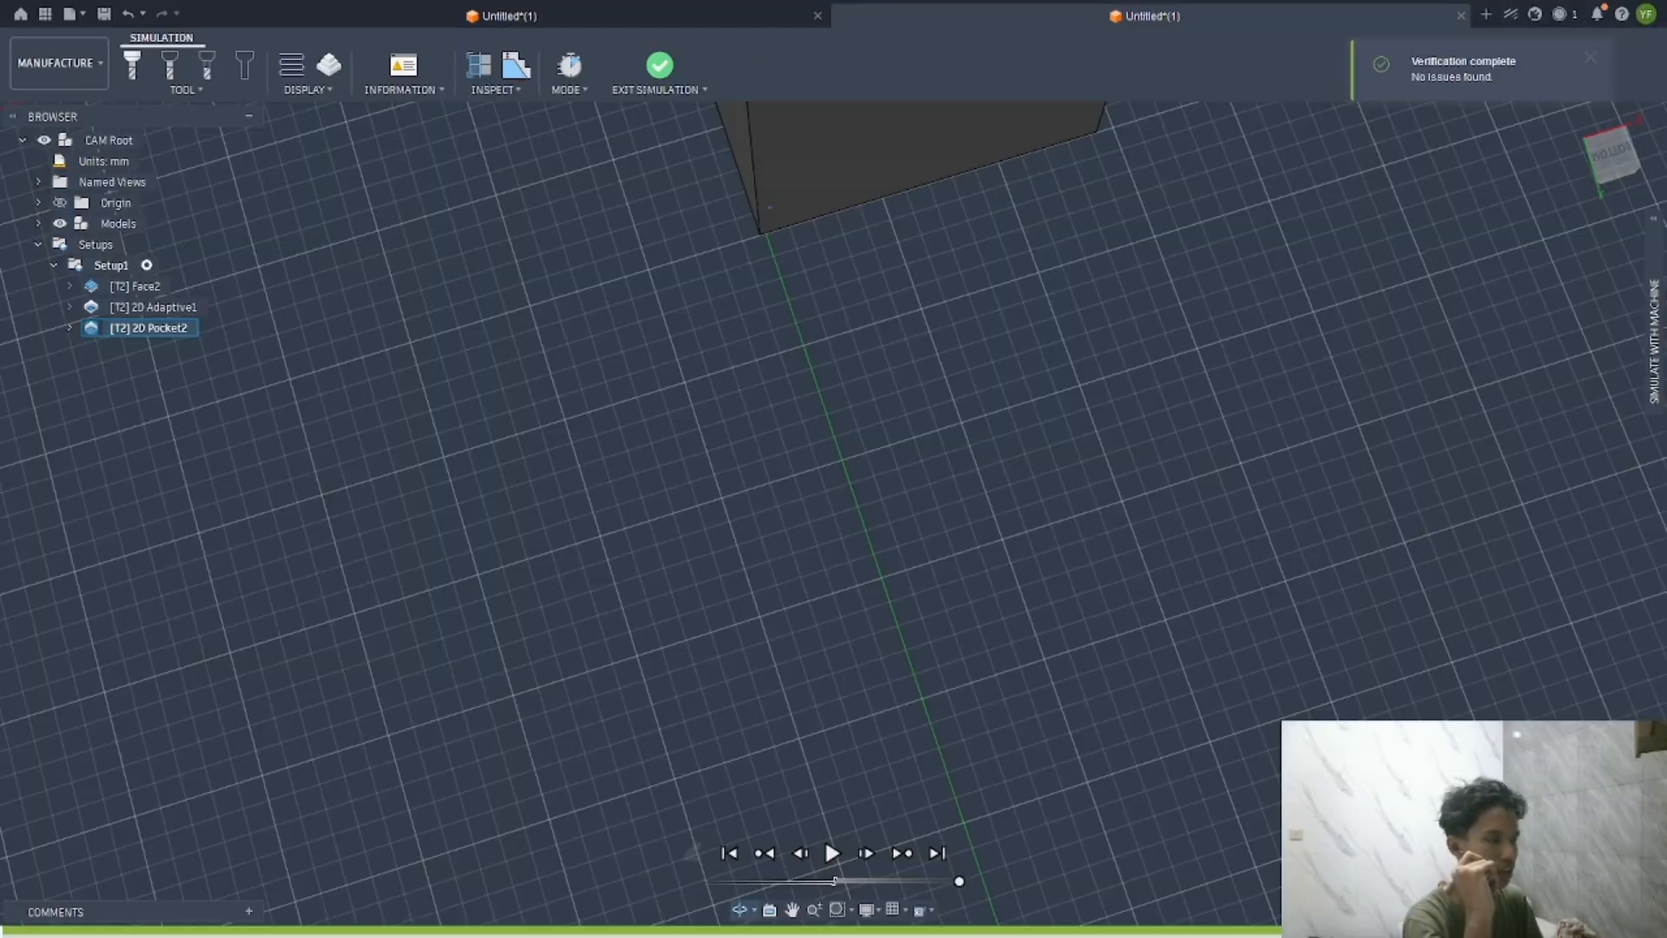
middle_click_drag(770, 208, 1101, 193, "shift")
left_click_drag(1601, 160, 1658, 19)
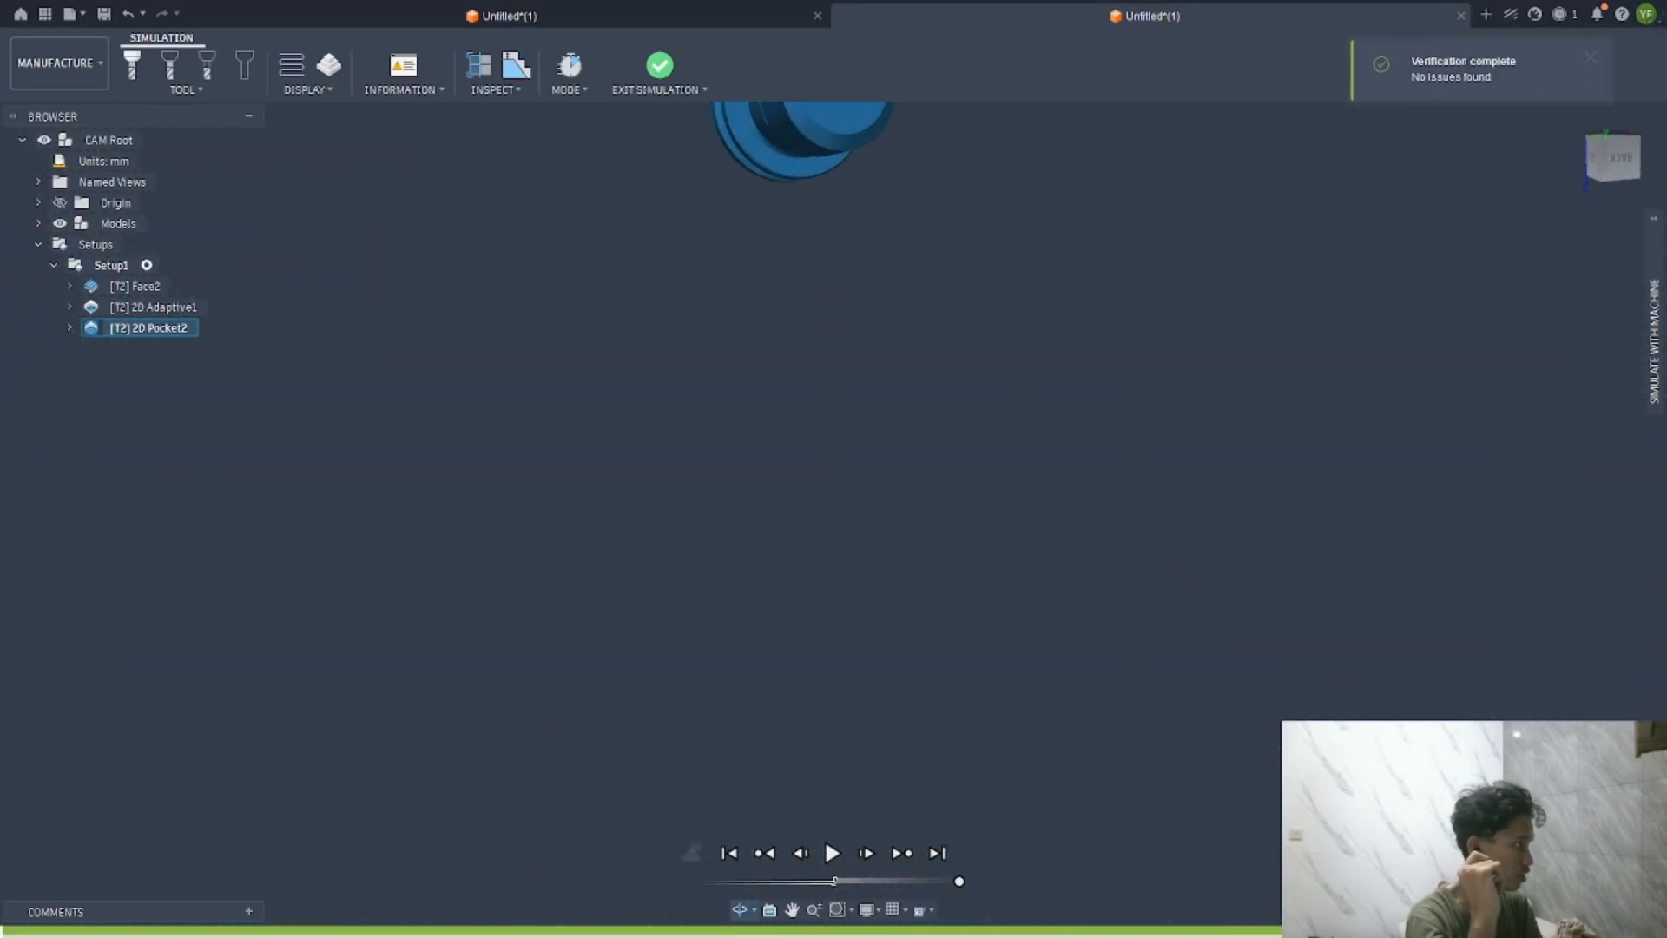
middle_click_drag(1102, 194, 1451, 97, "shift")
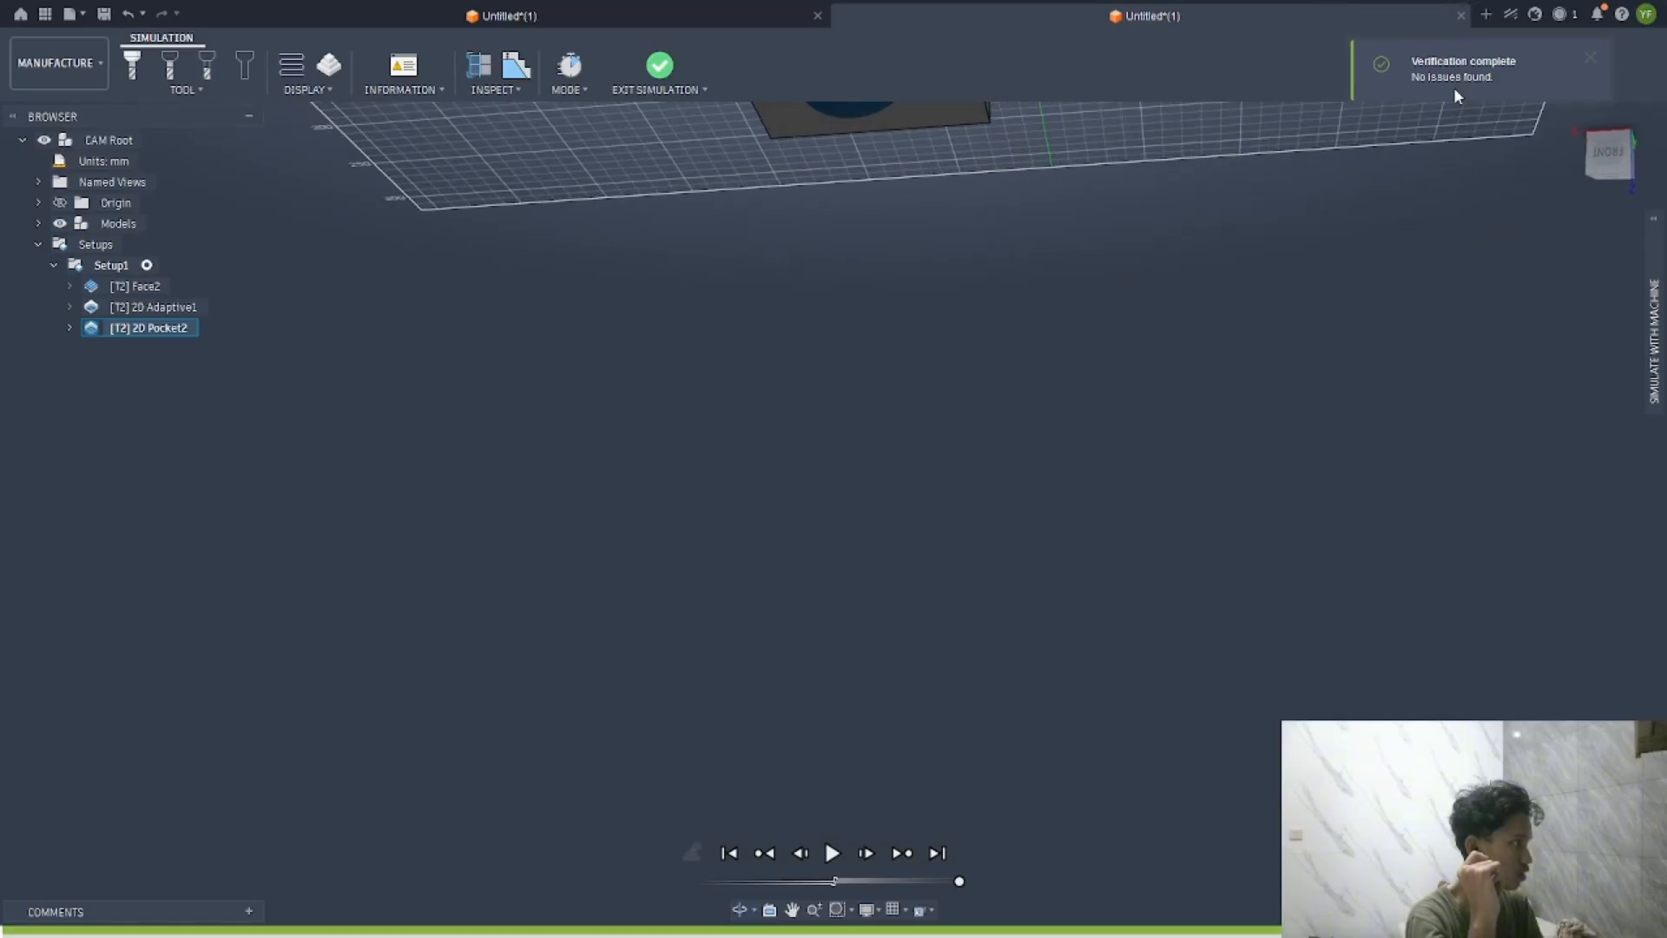
left_click(1604, 158)
left_click(1611, 156)
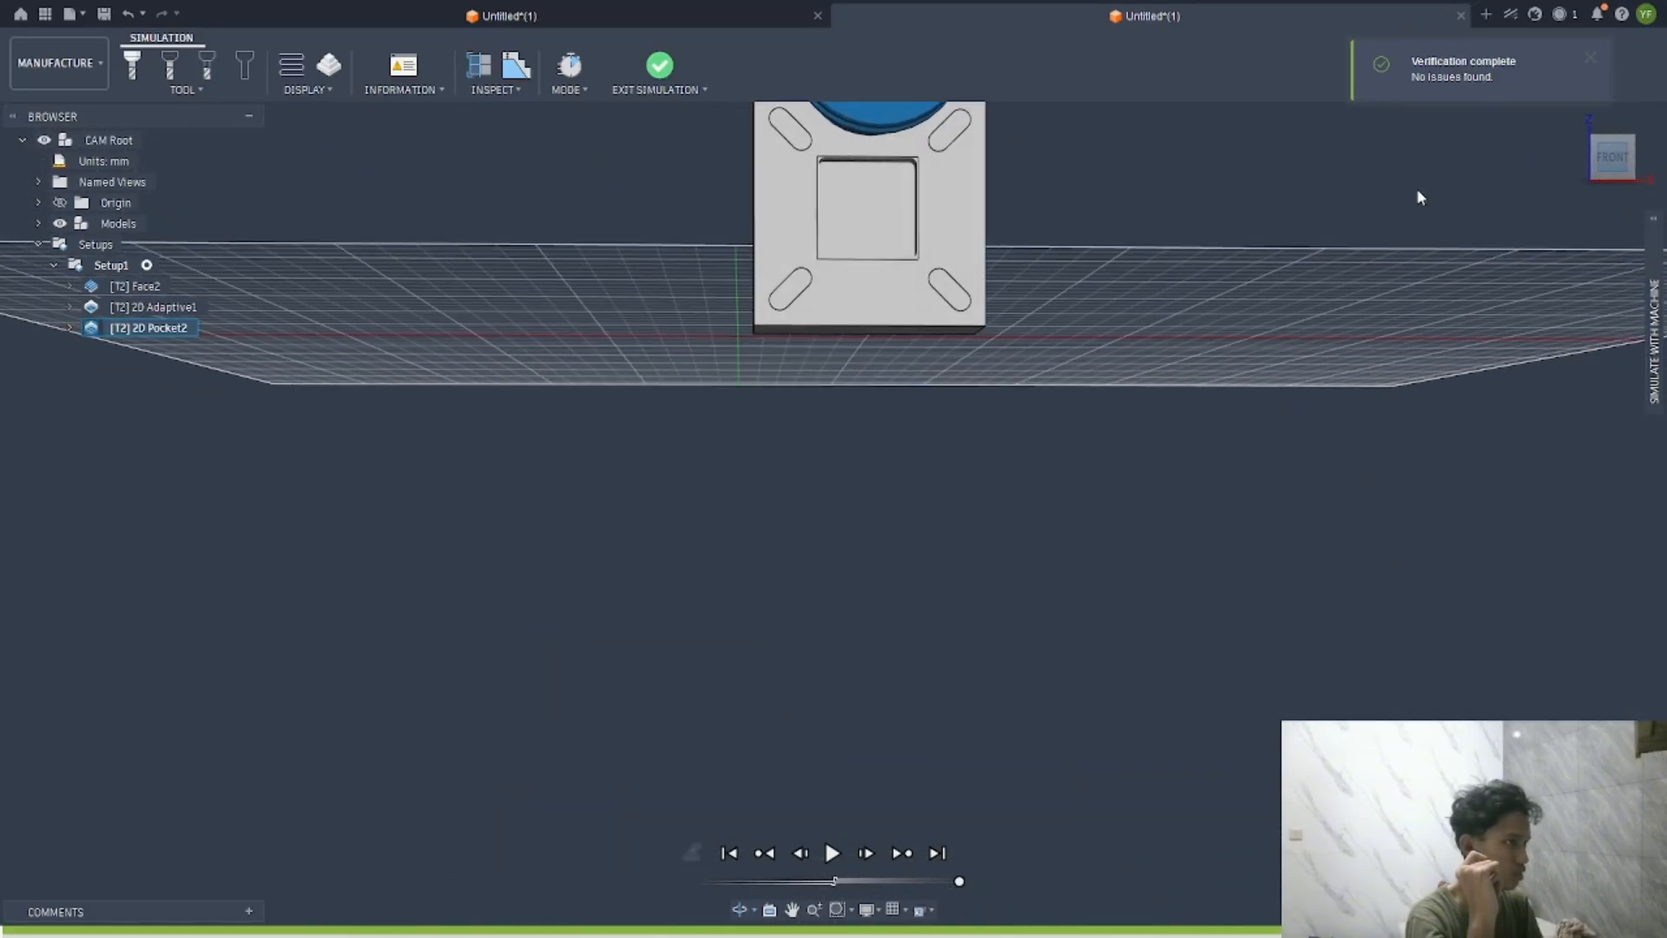
scroll(952, 190, "down", 3)
scroll(957, 205, "up", 5)
scroll(959, 205, "up", 3)
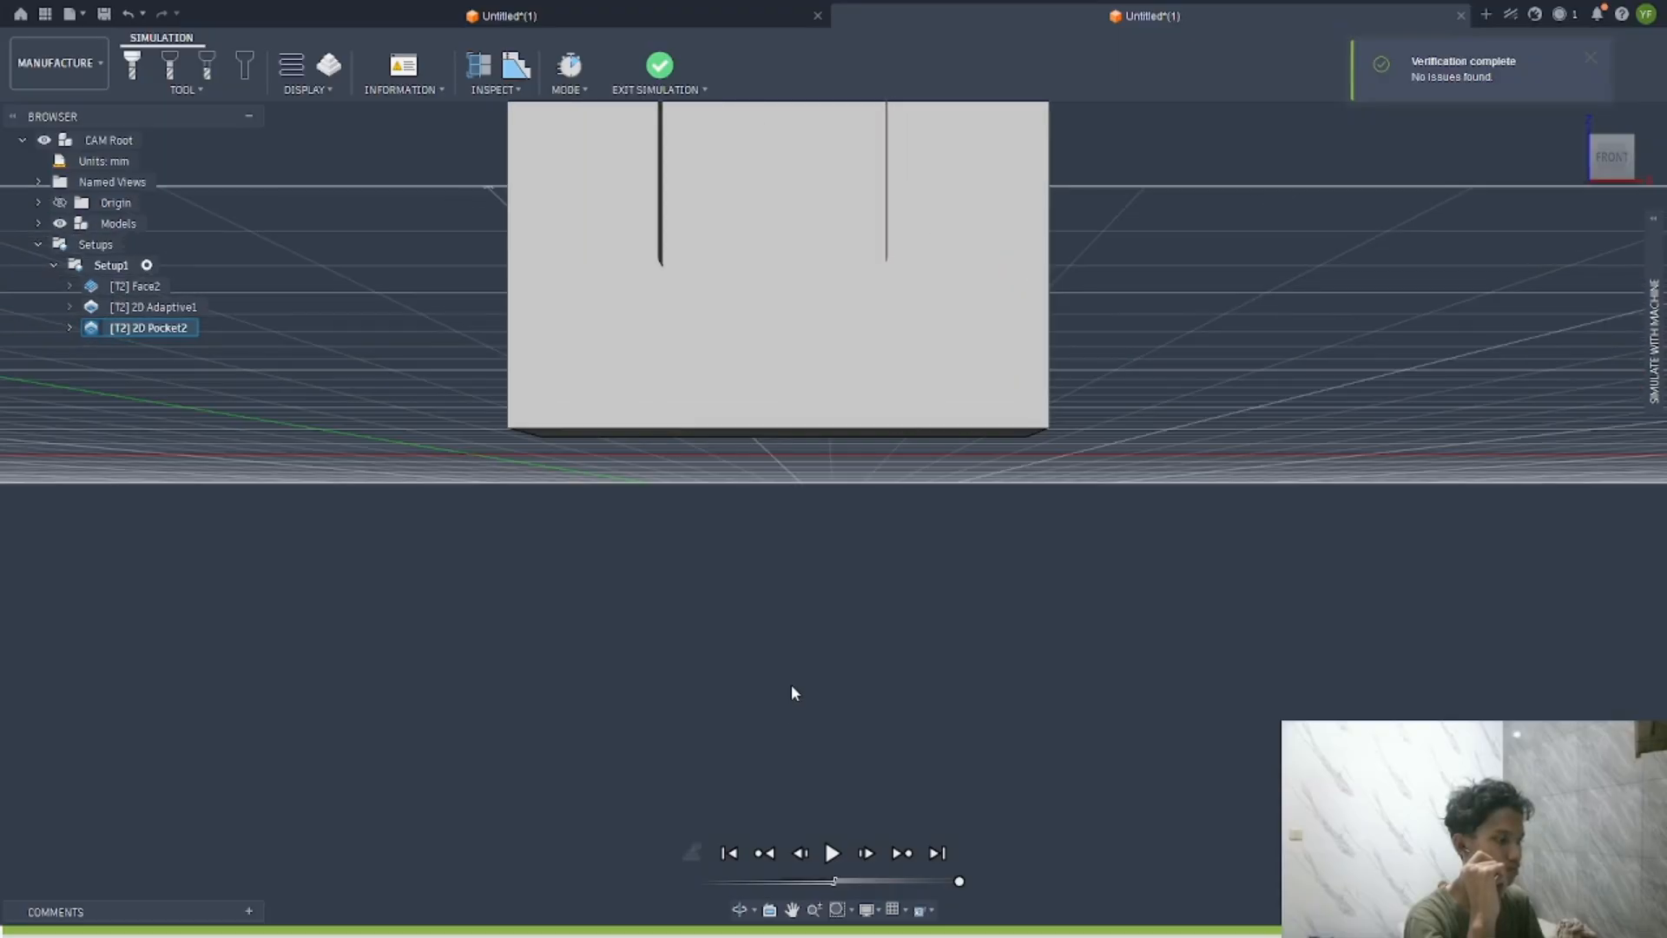
scroll(922, 374, "down", 2)
left_click(795, 910)
left_click_drag(800, 297, 781, 807)
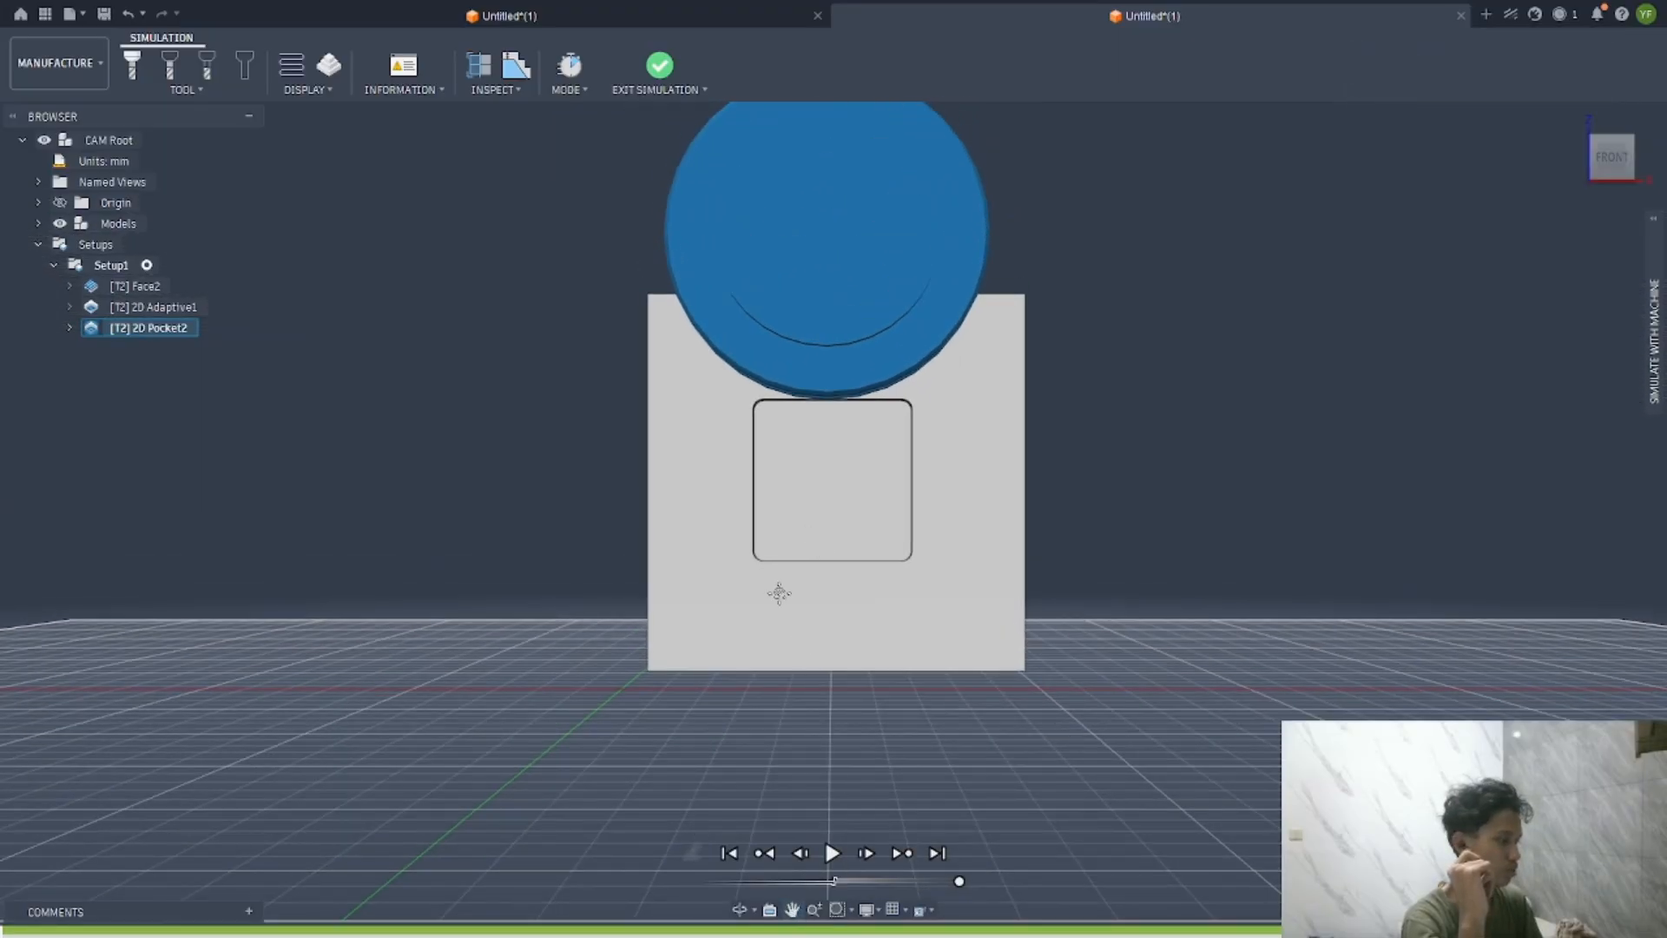
middle_click_drag(779, 593, 814, 618, "shift")
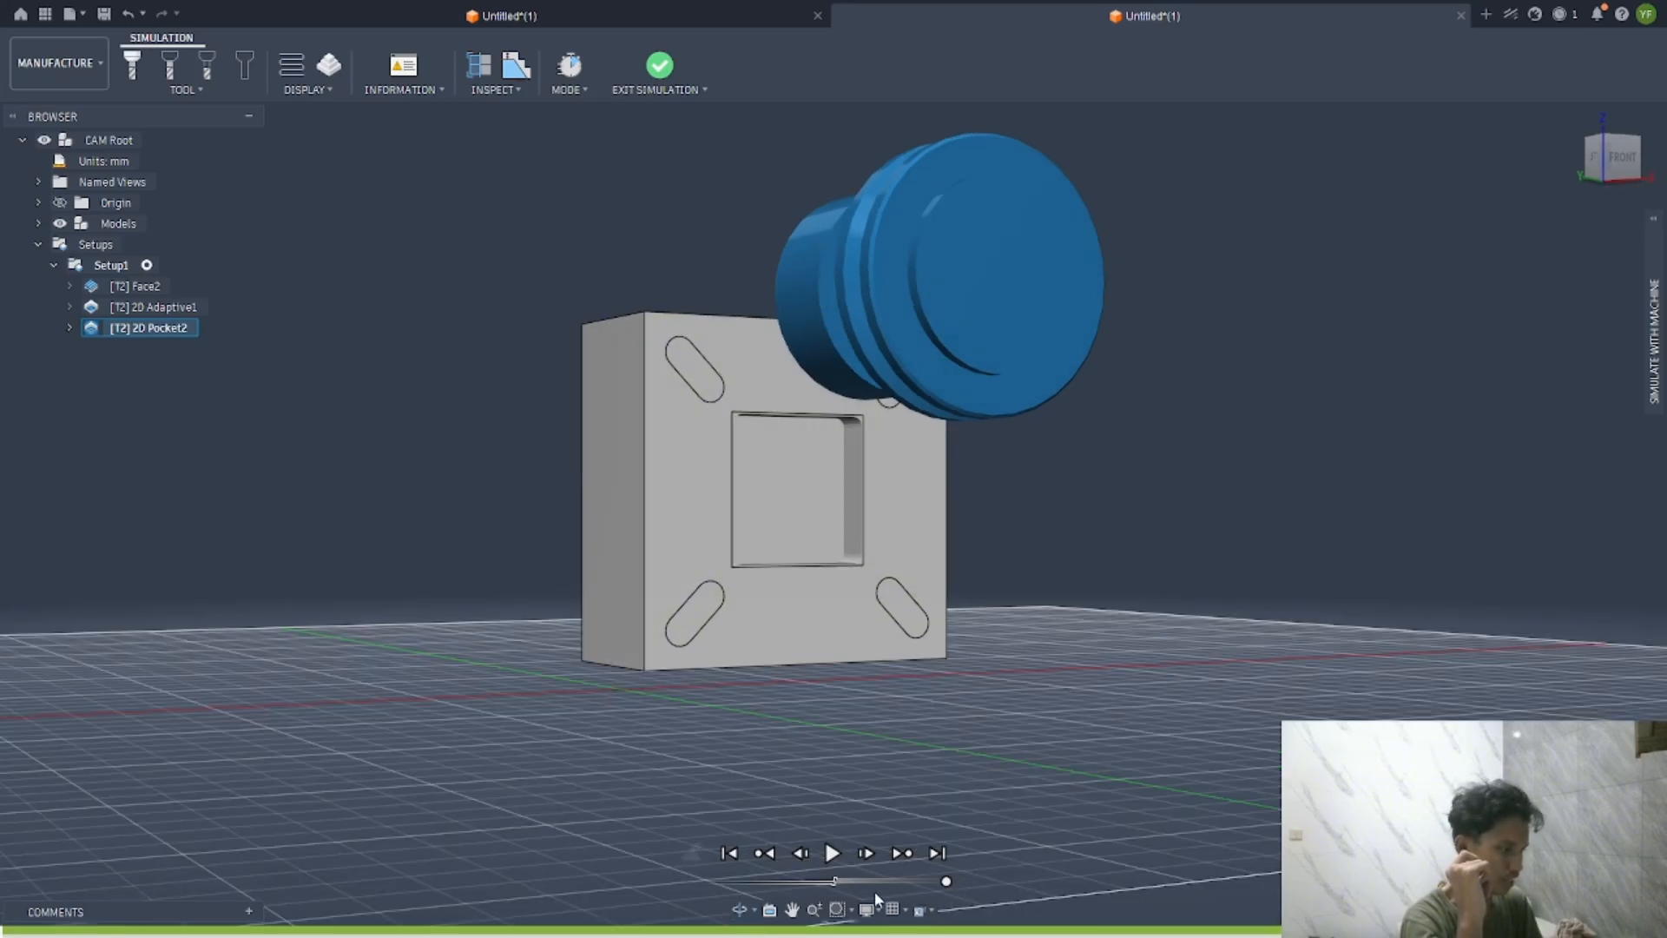
Play the revised pocket simulation at a slower speed, examine the passes on the central pocket's floor, and exit the simulation
left_click_drag(947, 882, 907, 884)
left_click(833, 853)
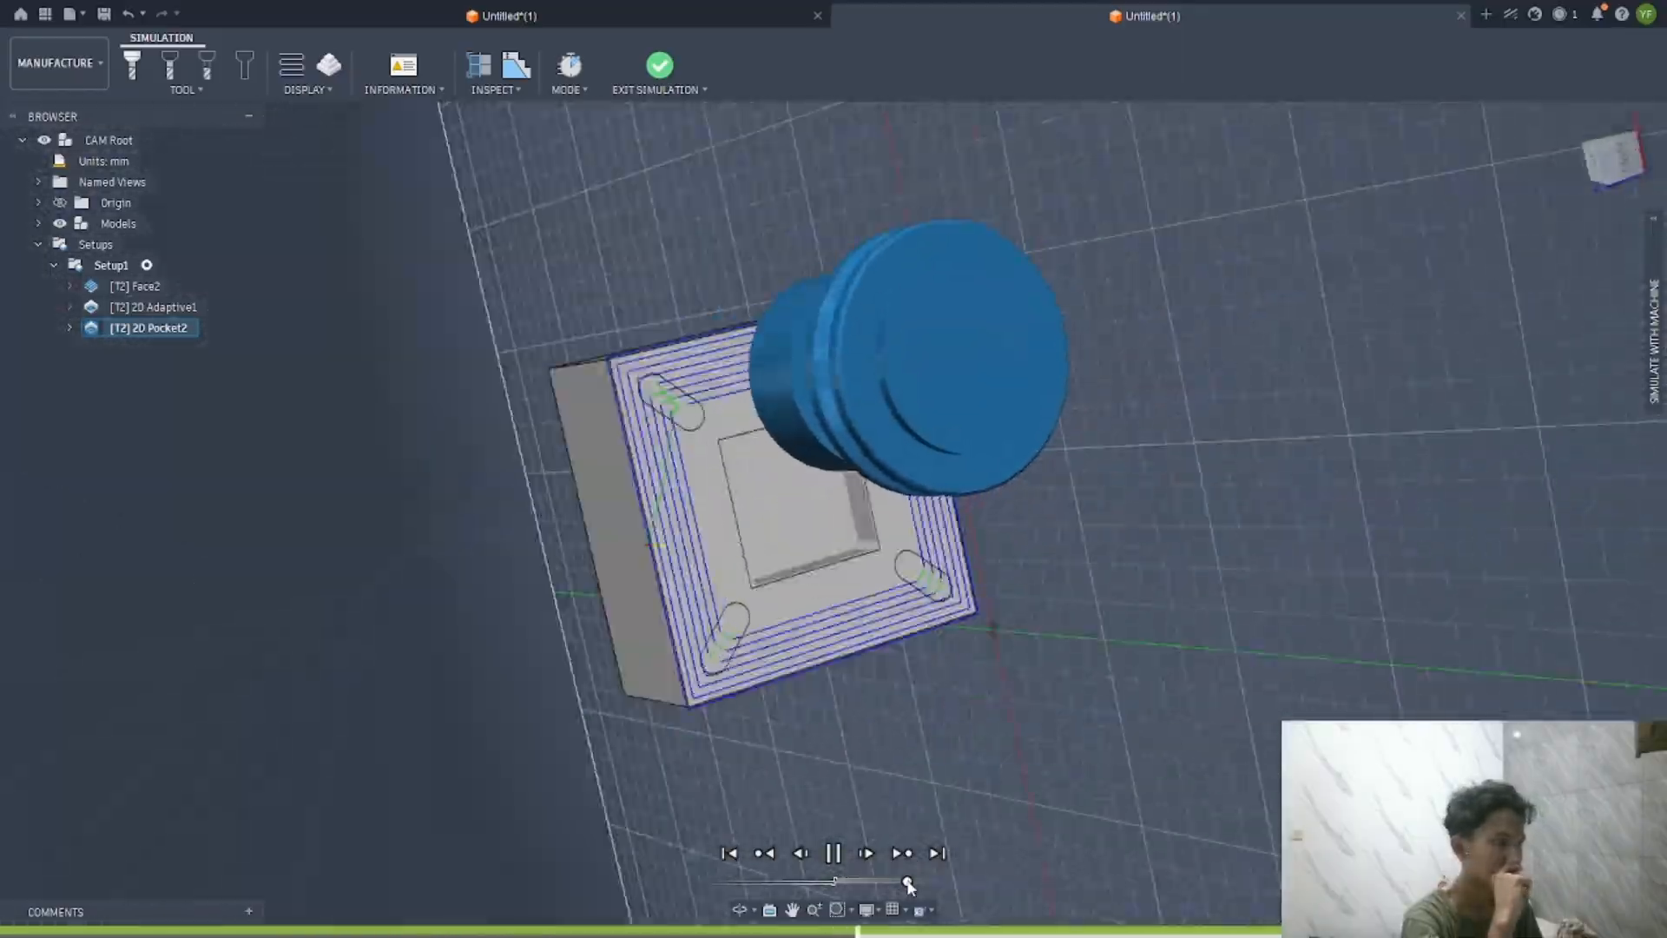
left_click_drag(908, 884, 916, 885)
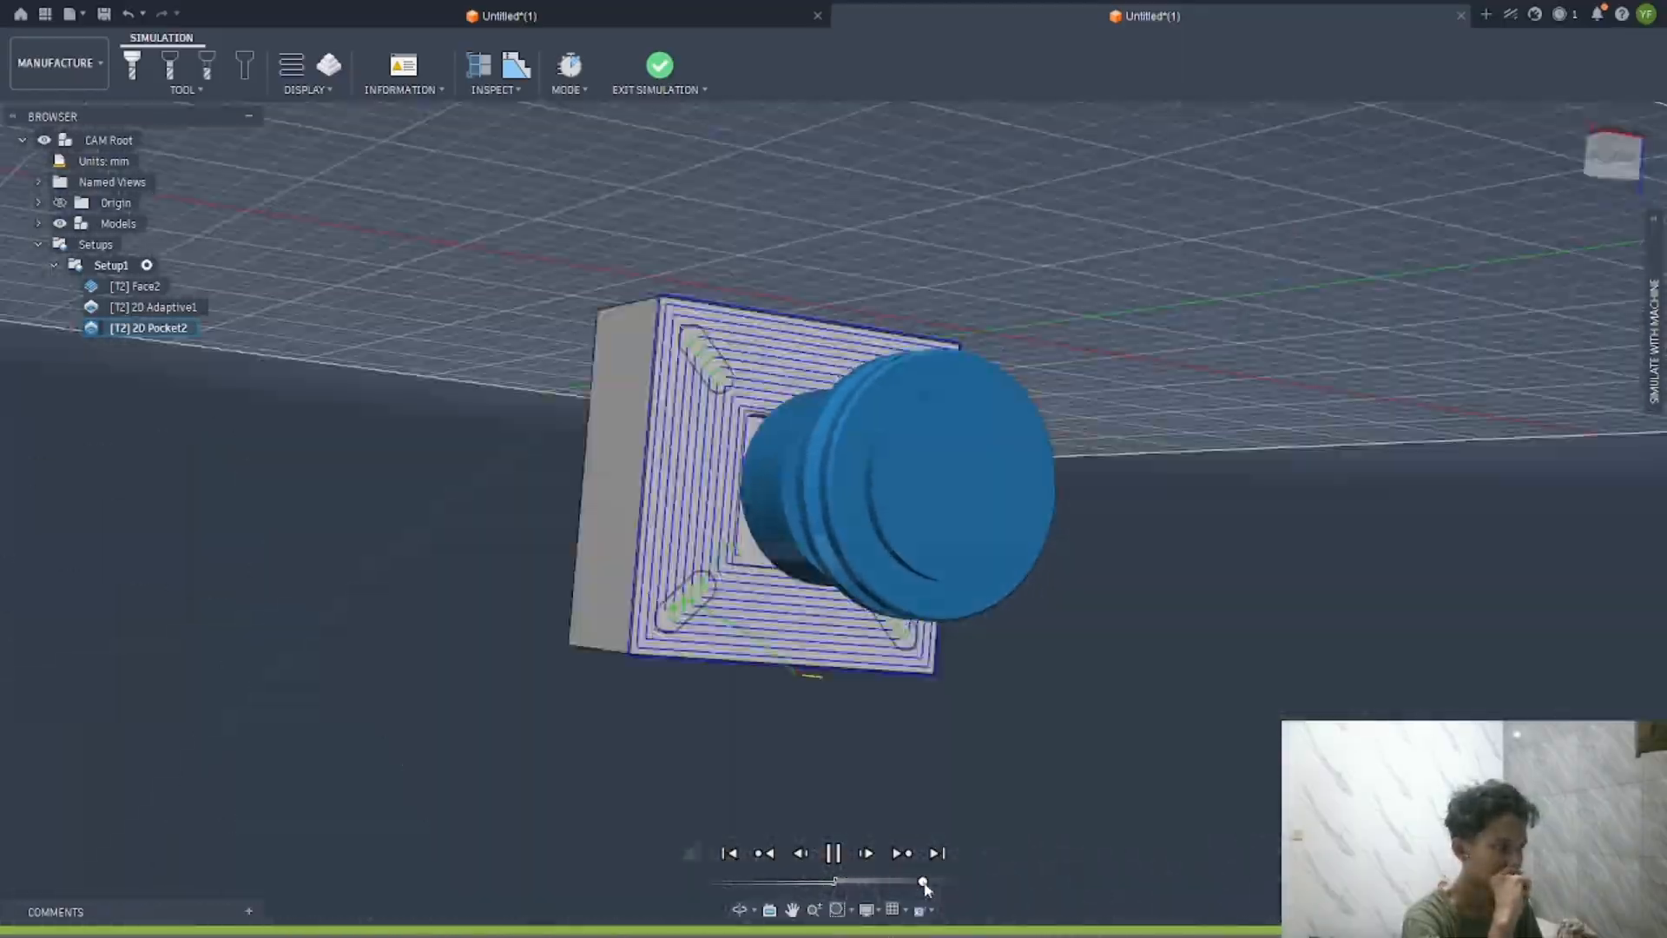
middle_click_drag(942, 703, 923, 556, "shift")
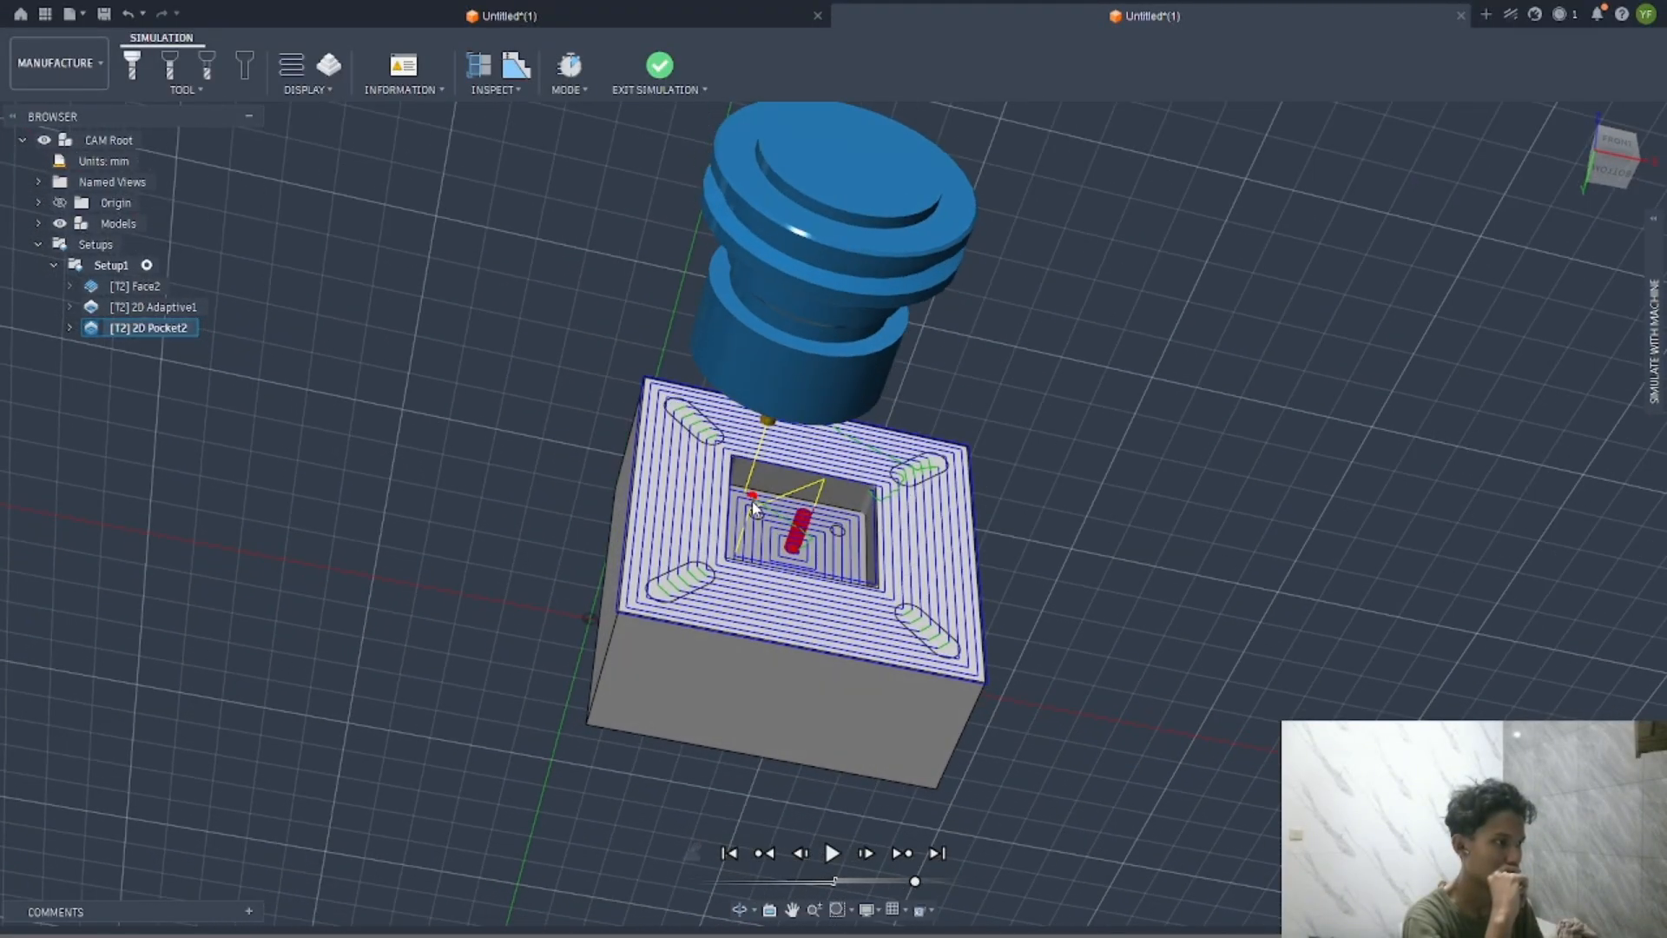
scroll(854, 490, "up", 5)
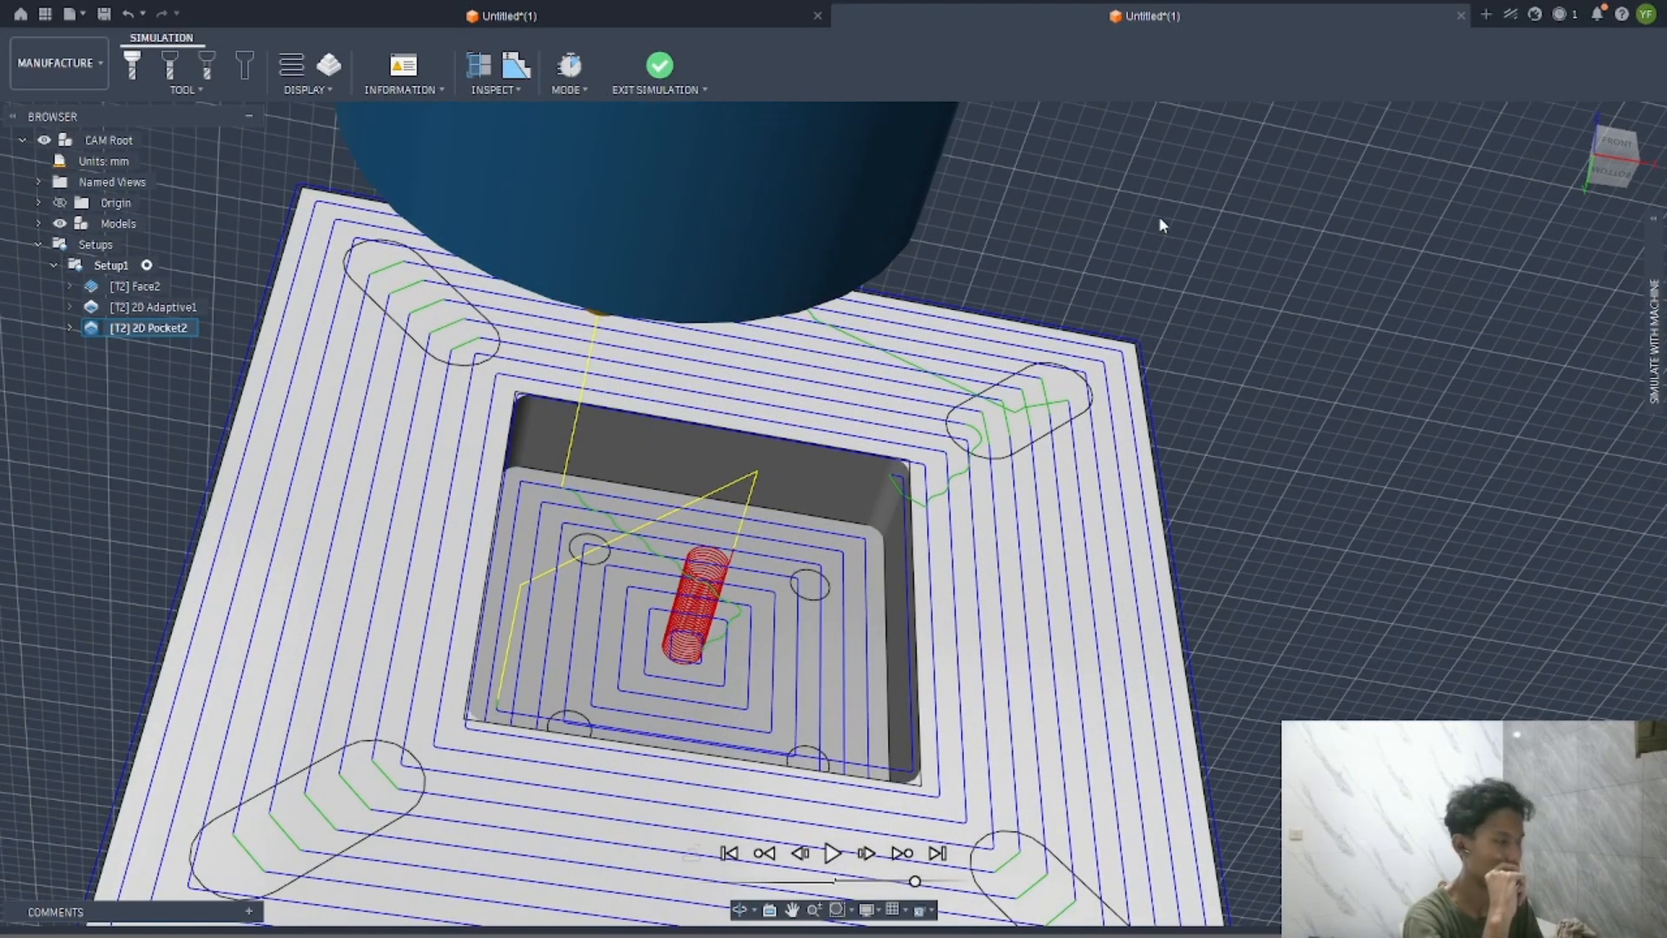
left_click(668, 65)
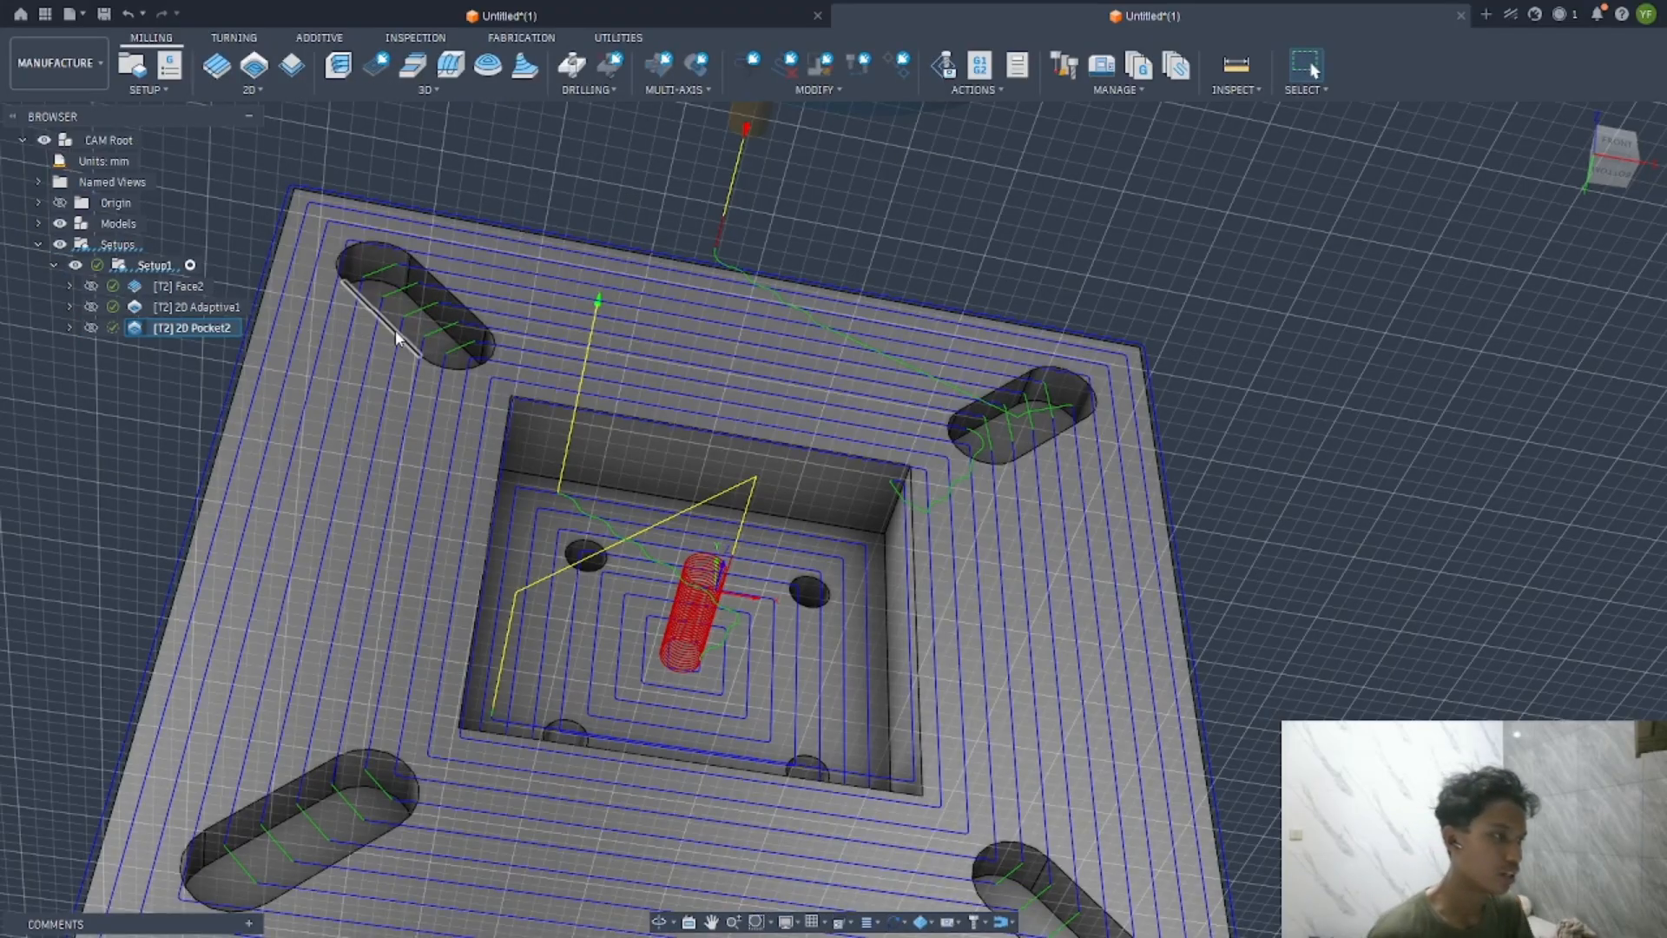
Deselect the pocket operation and measure one of the small round holes in the central pocket's floor
left_click(113, 438)
left_click(252, 78)
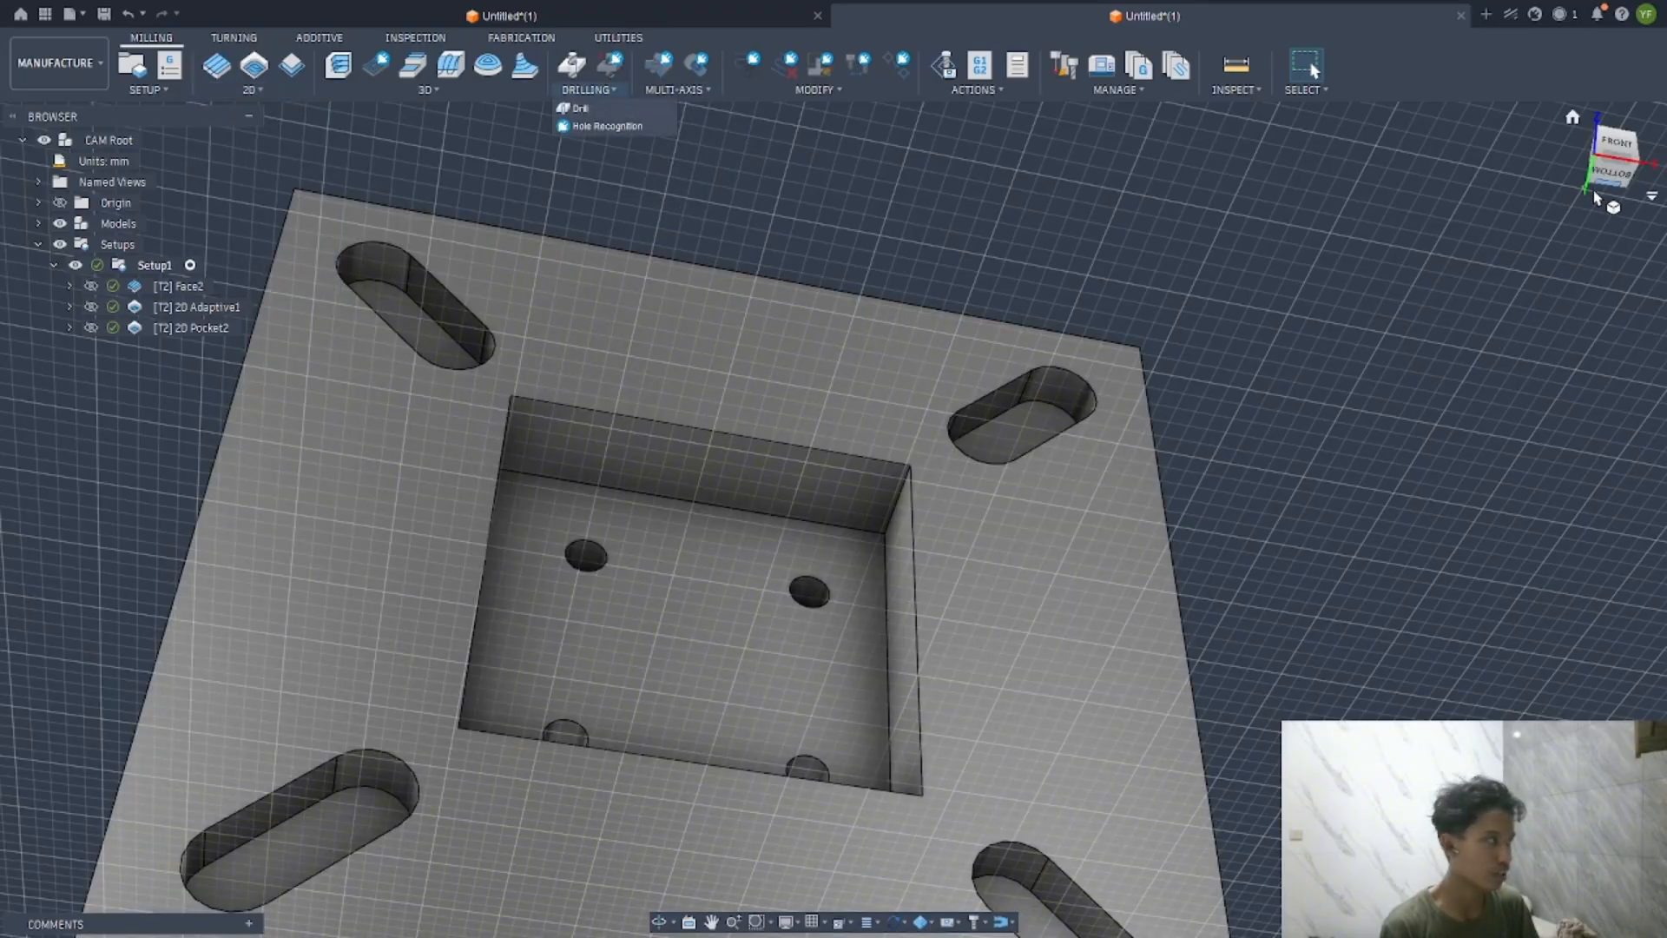
left_click(1305, 89)
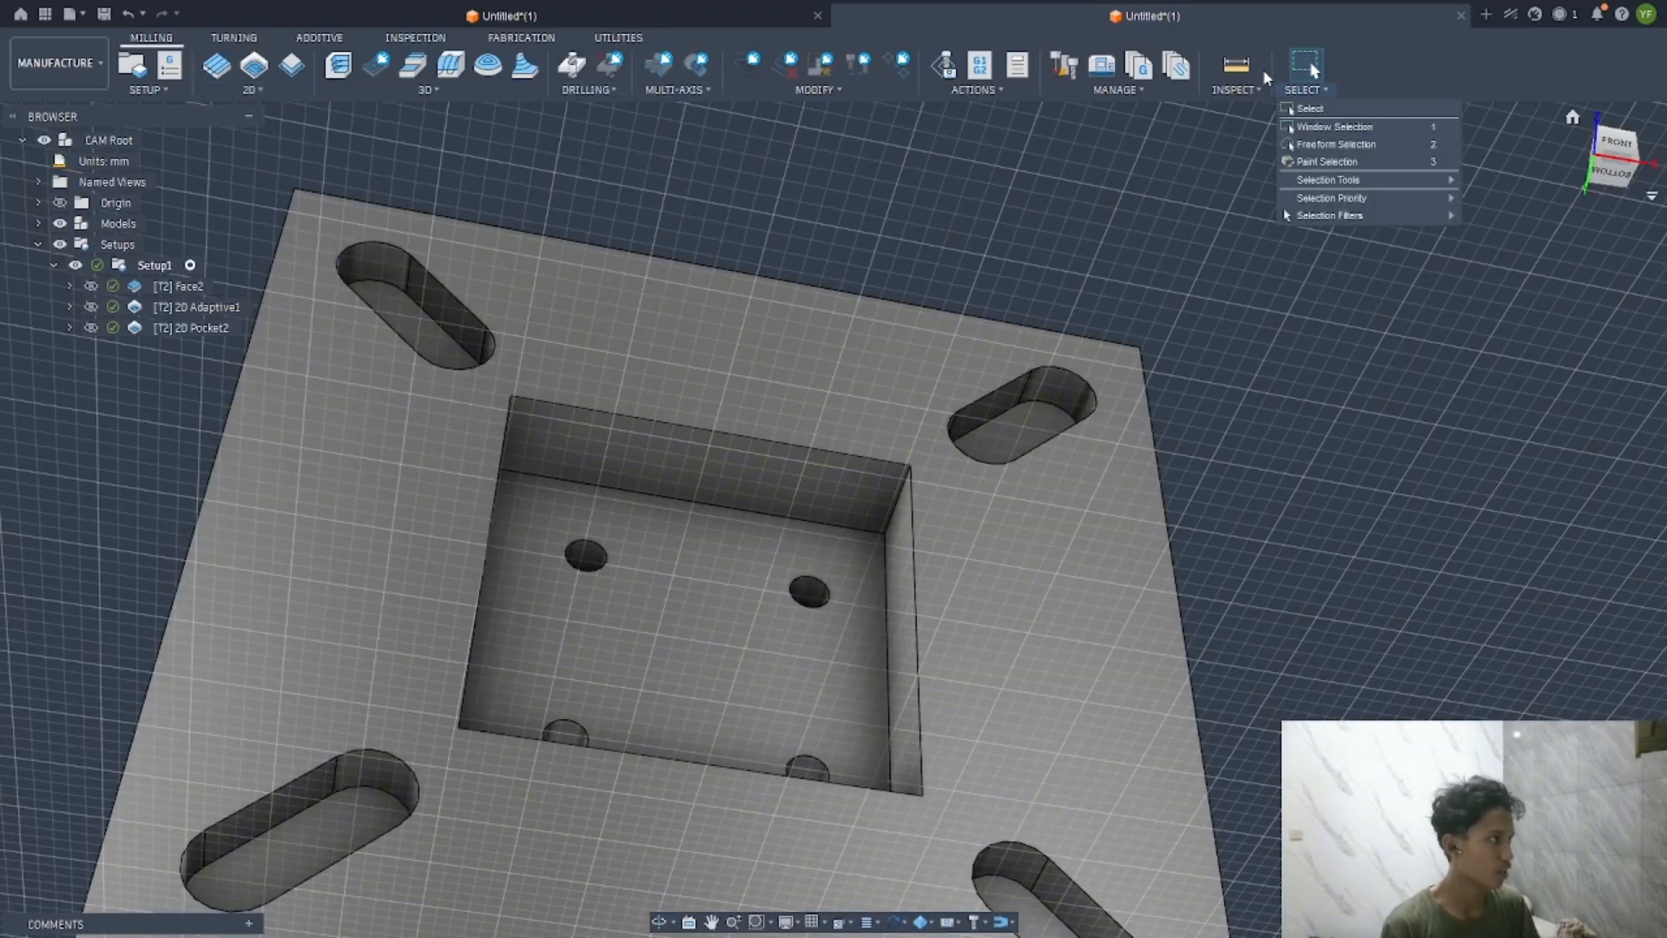
left_click(1236, 65)
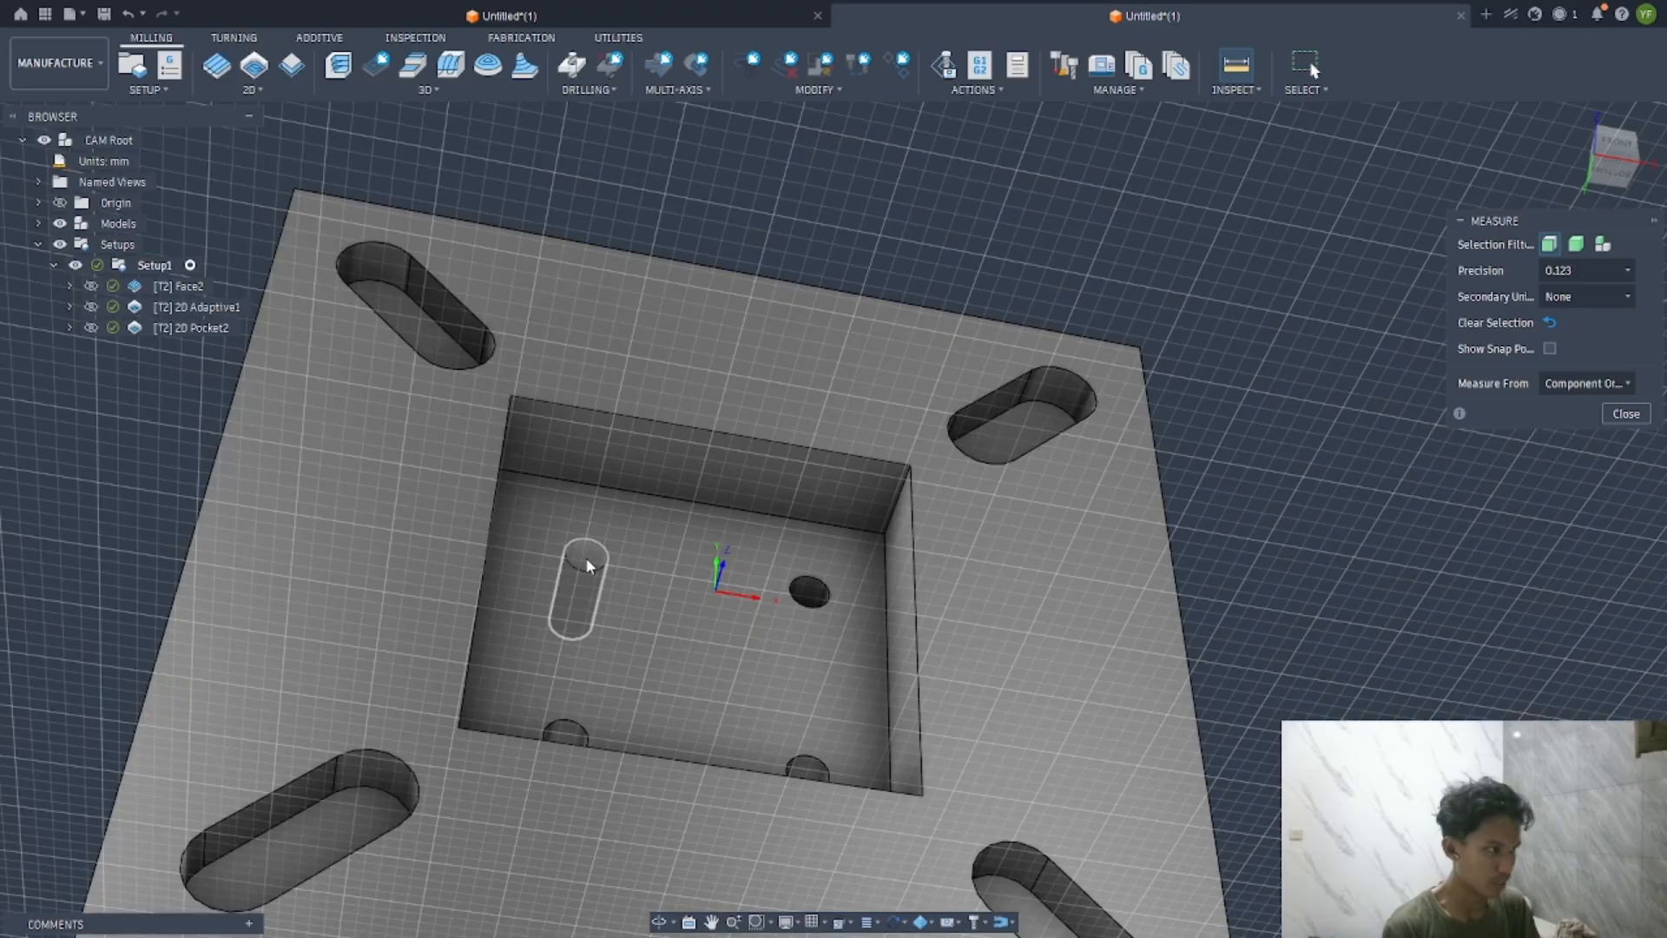
left_click(588, 559)
left_click(1622, 579)
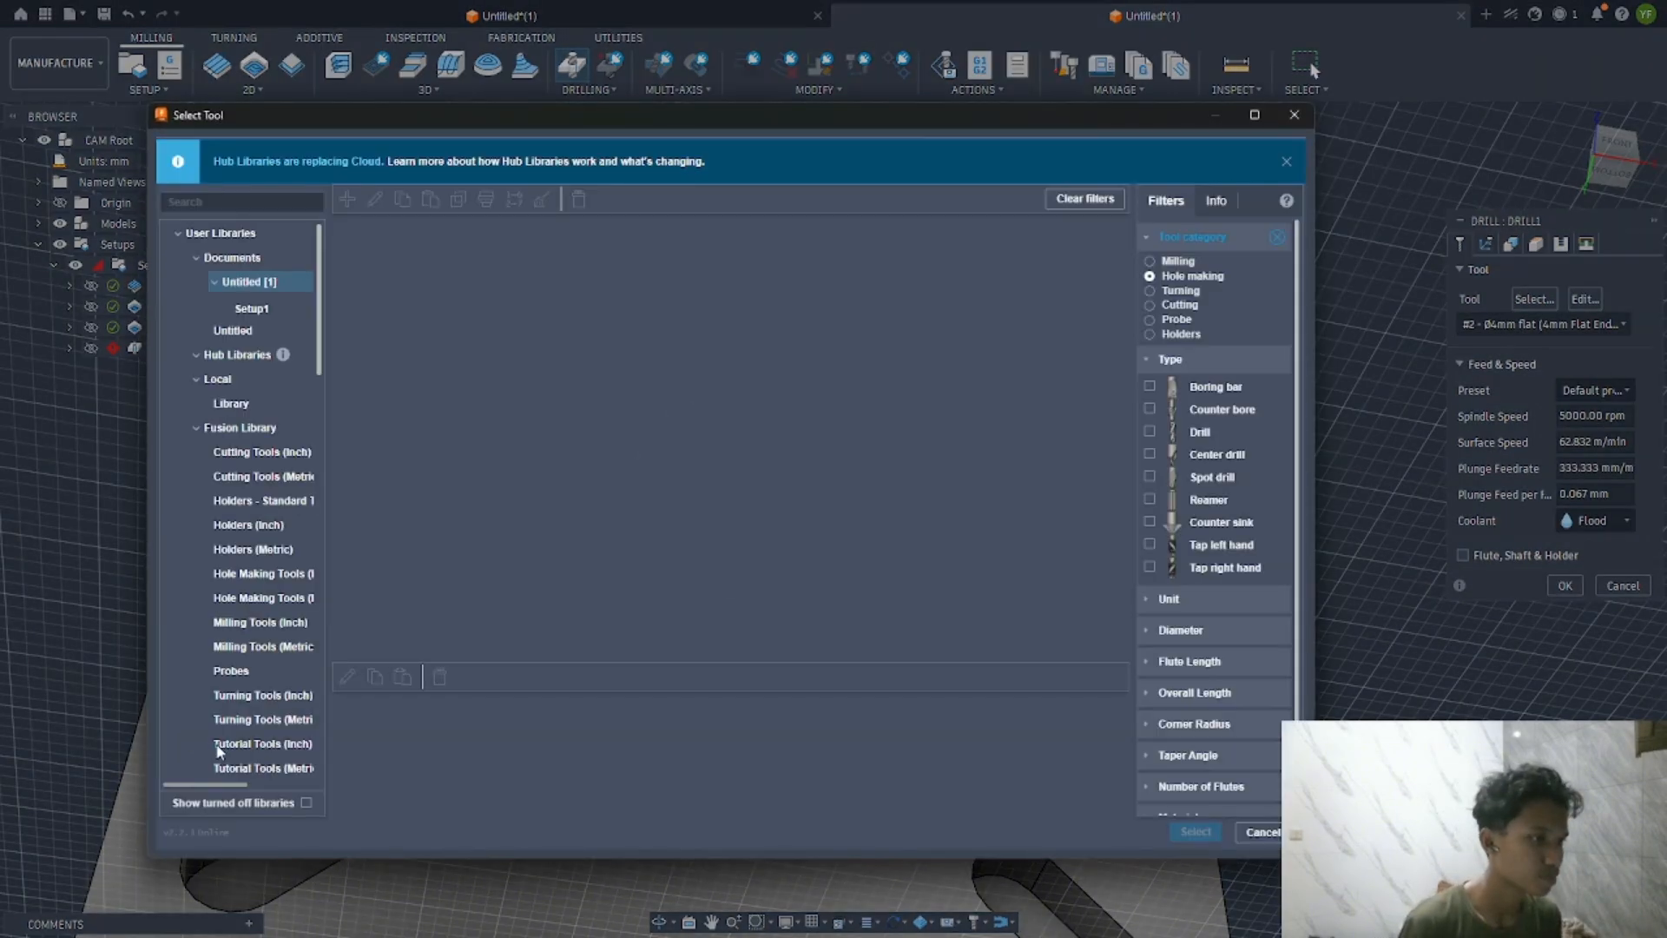
Choose the Ø6mm 90° (6MM Counter Sink) from Milling Tools (Metric) as the tool for a new Drill operation
scroll(239, 668, "down", 1)
left_click(279, 594)
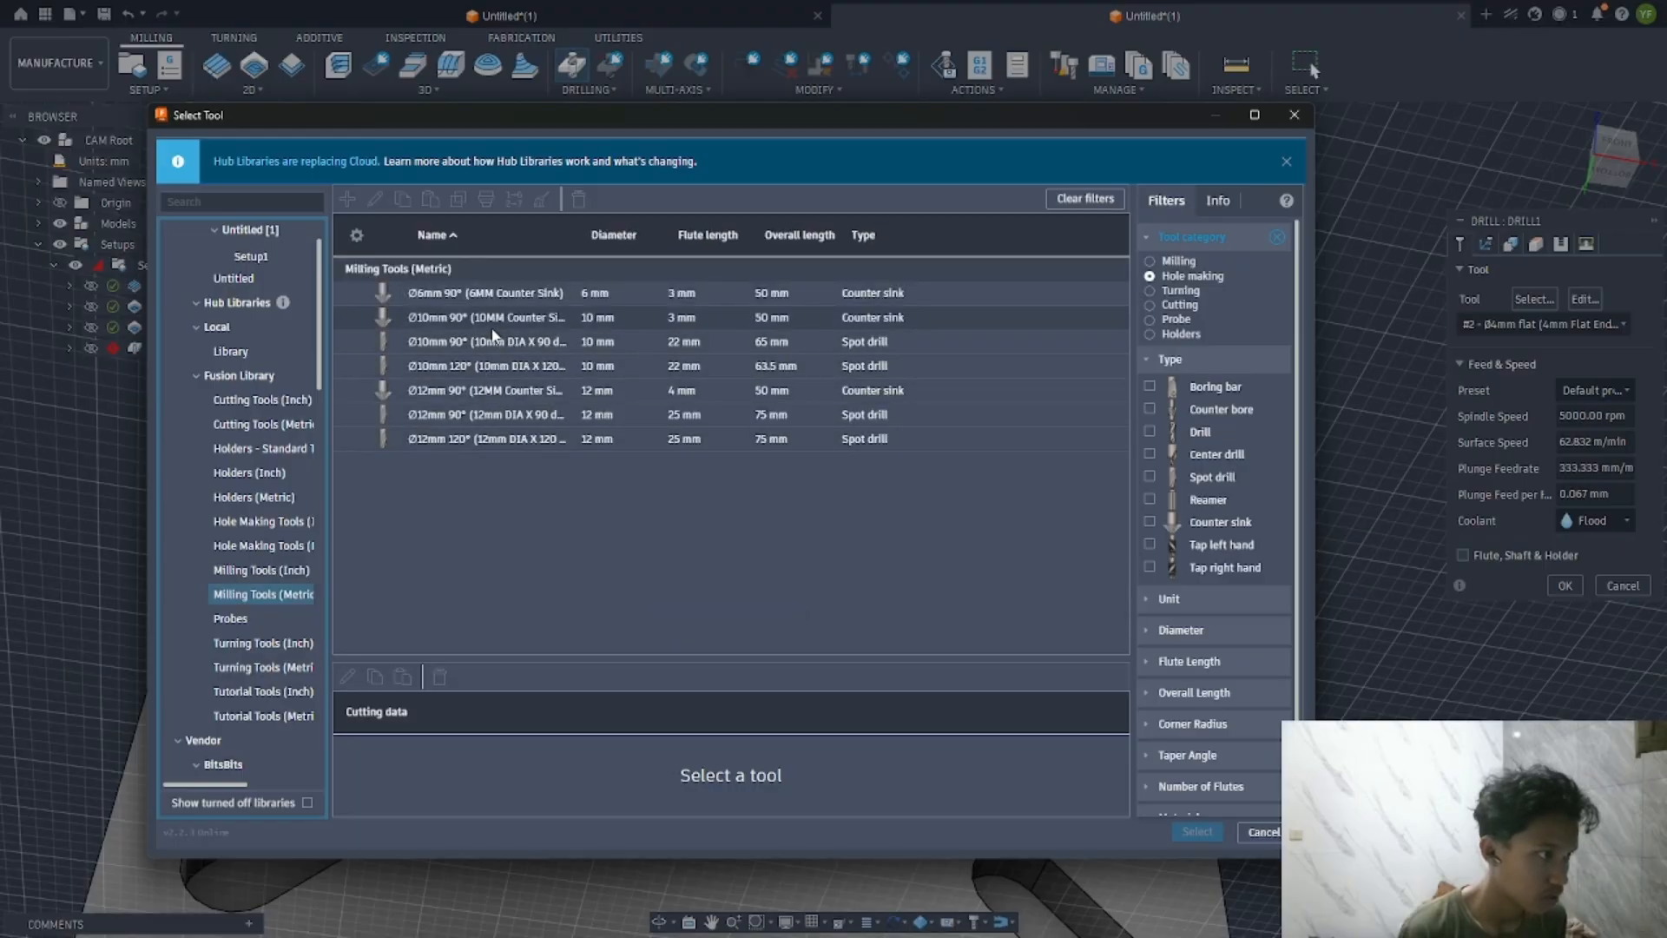
left_click(527, 296)
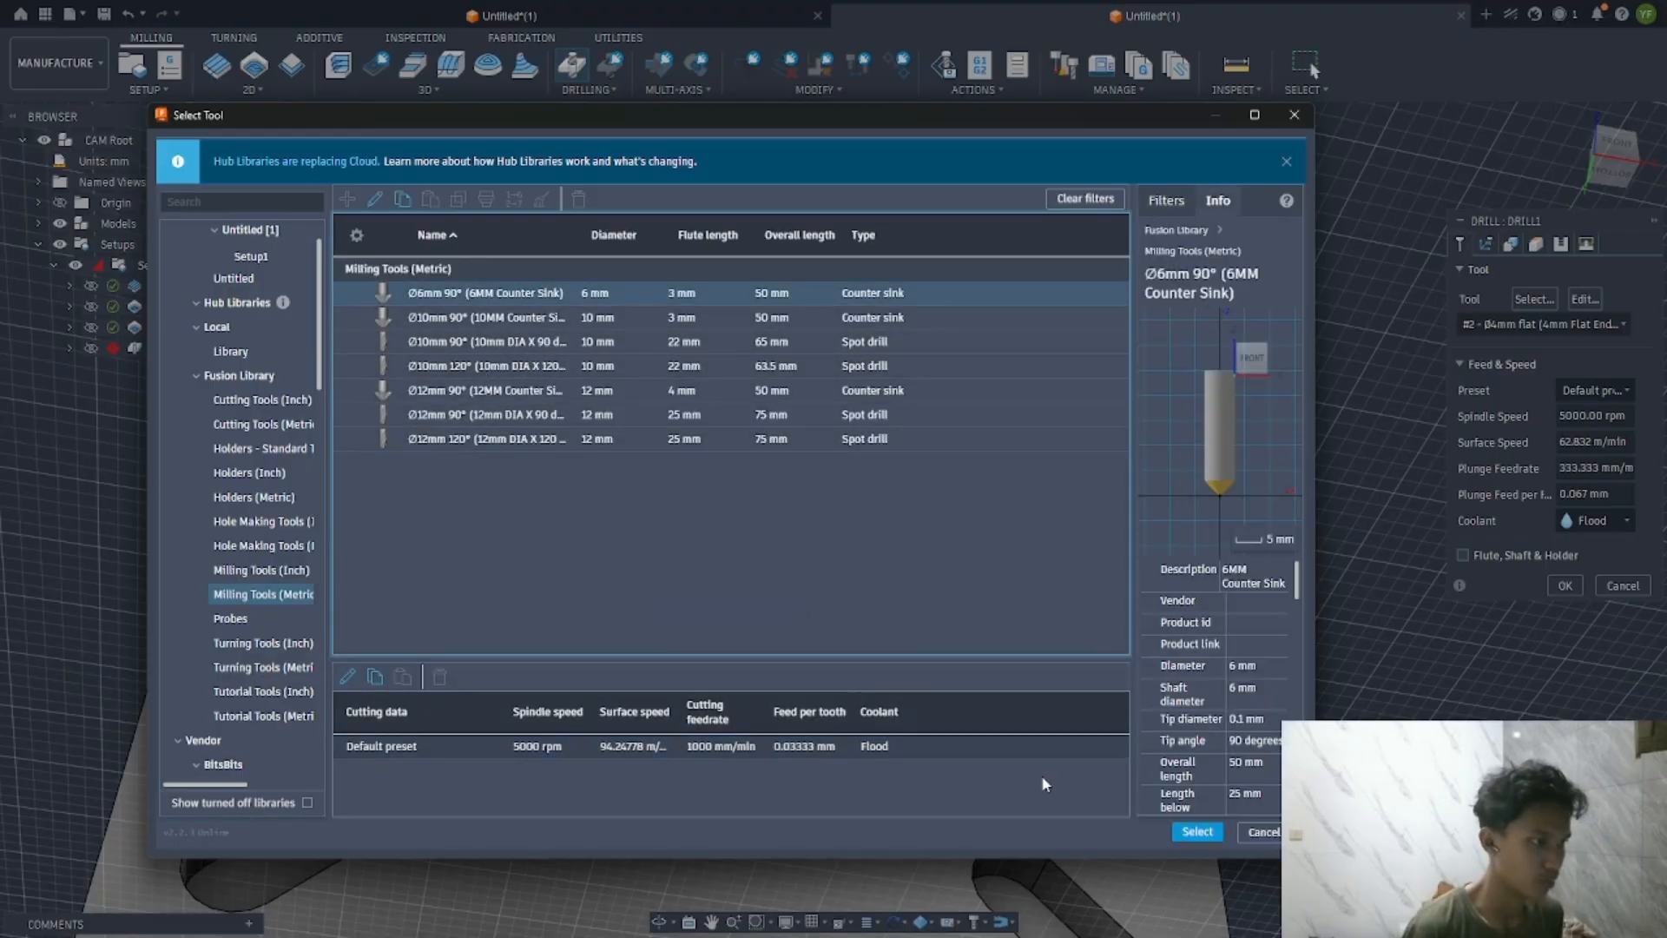
left_click(1197, 831)
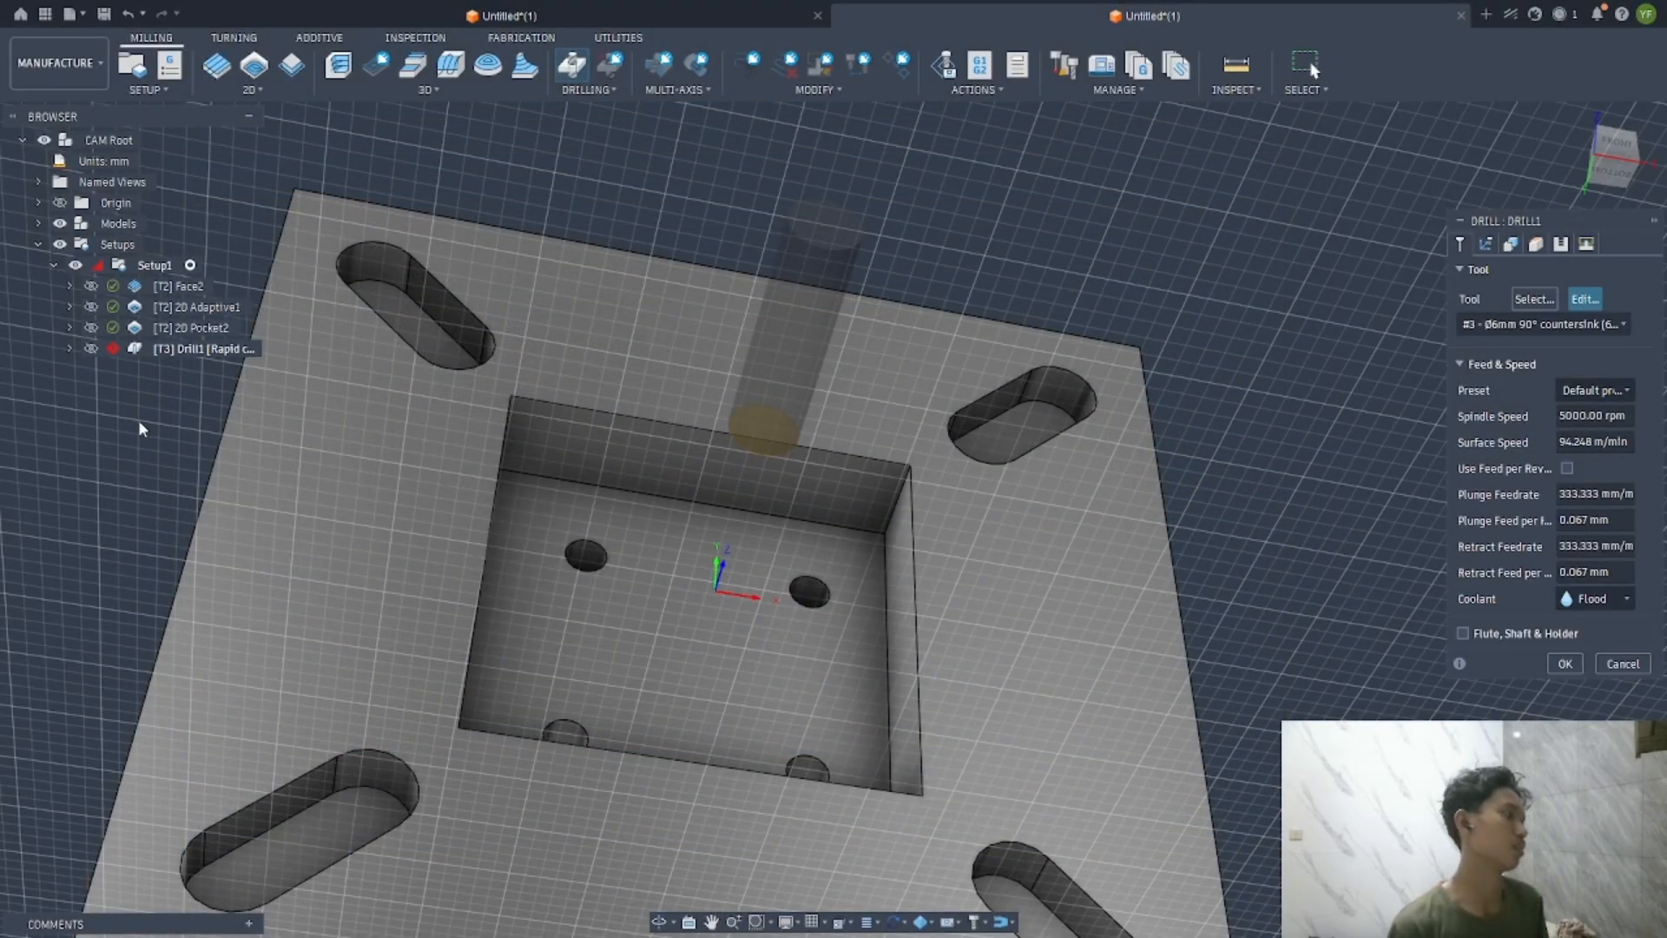
Edit the drill operation's countersink tool and enter 4MM as its cutter diameter
left_click(1585, 298)
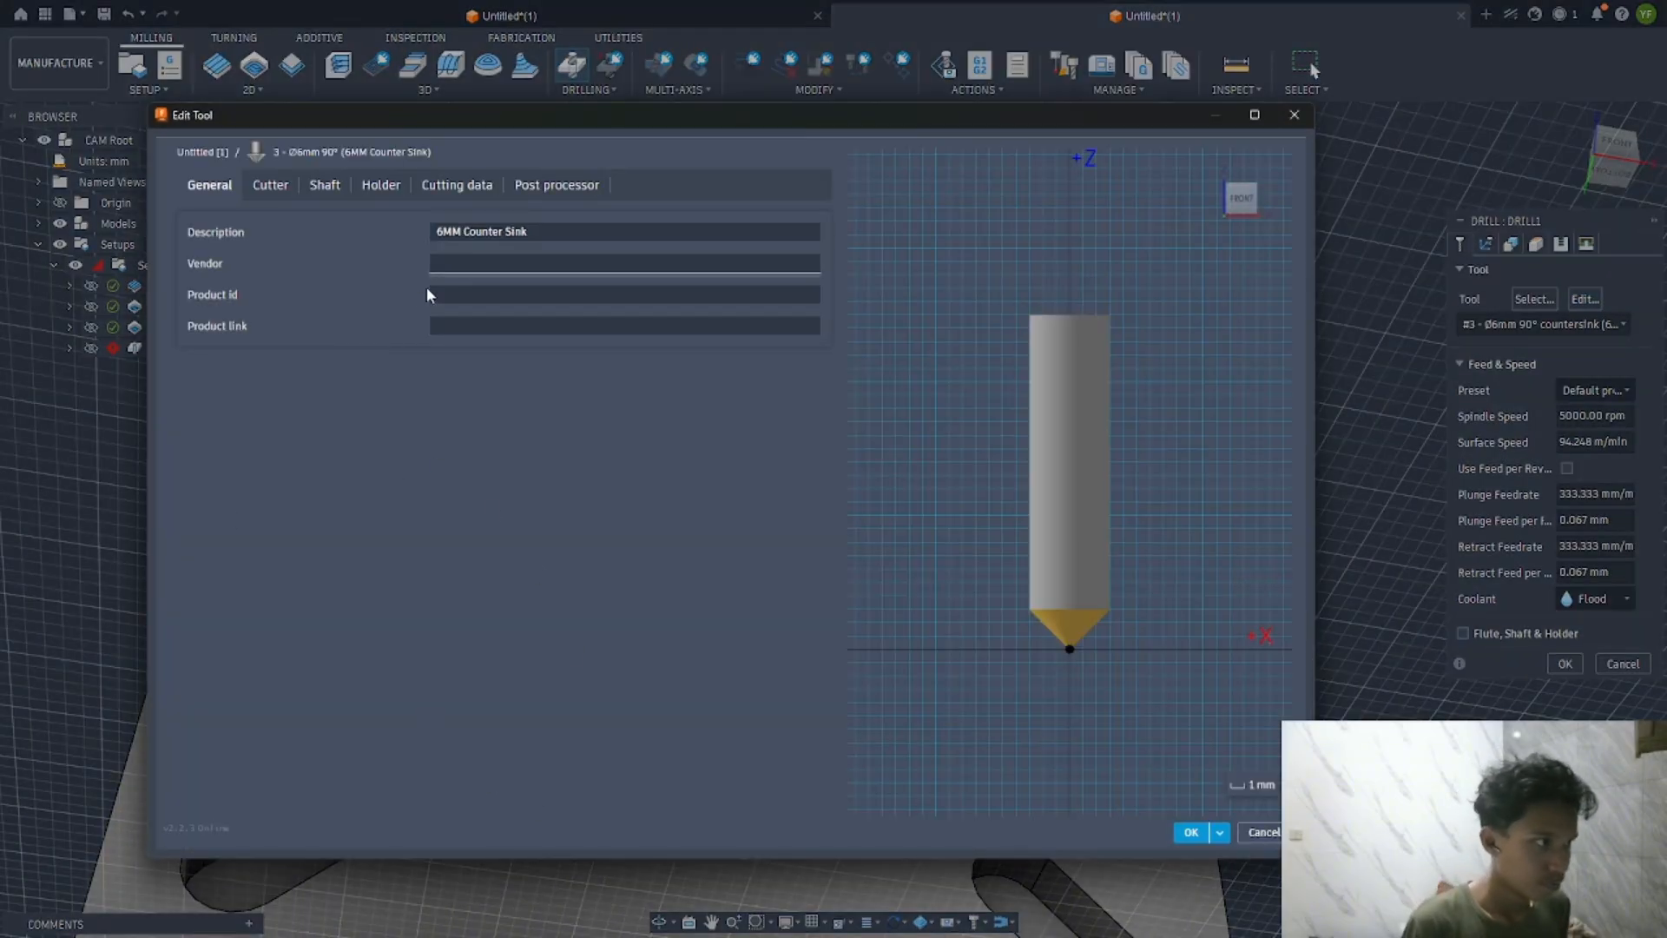
left_click(268, 184)
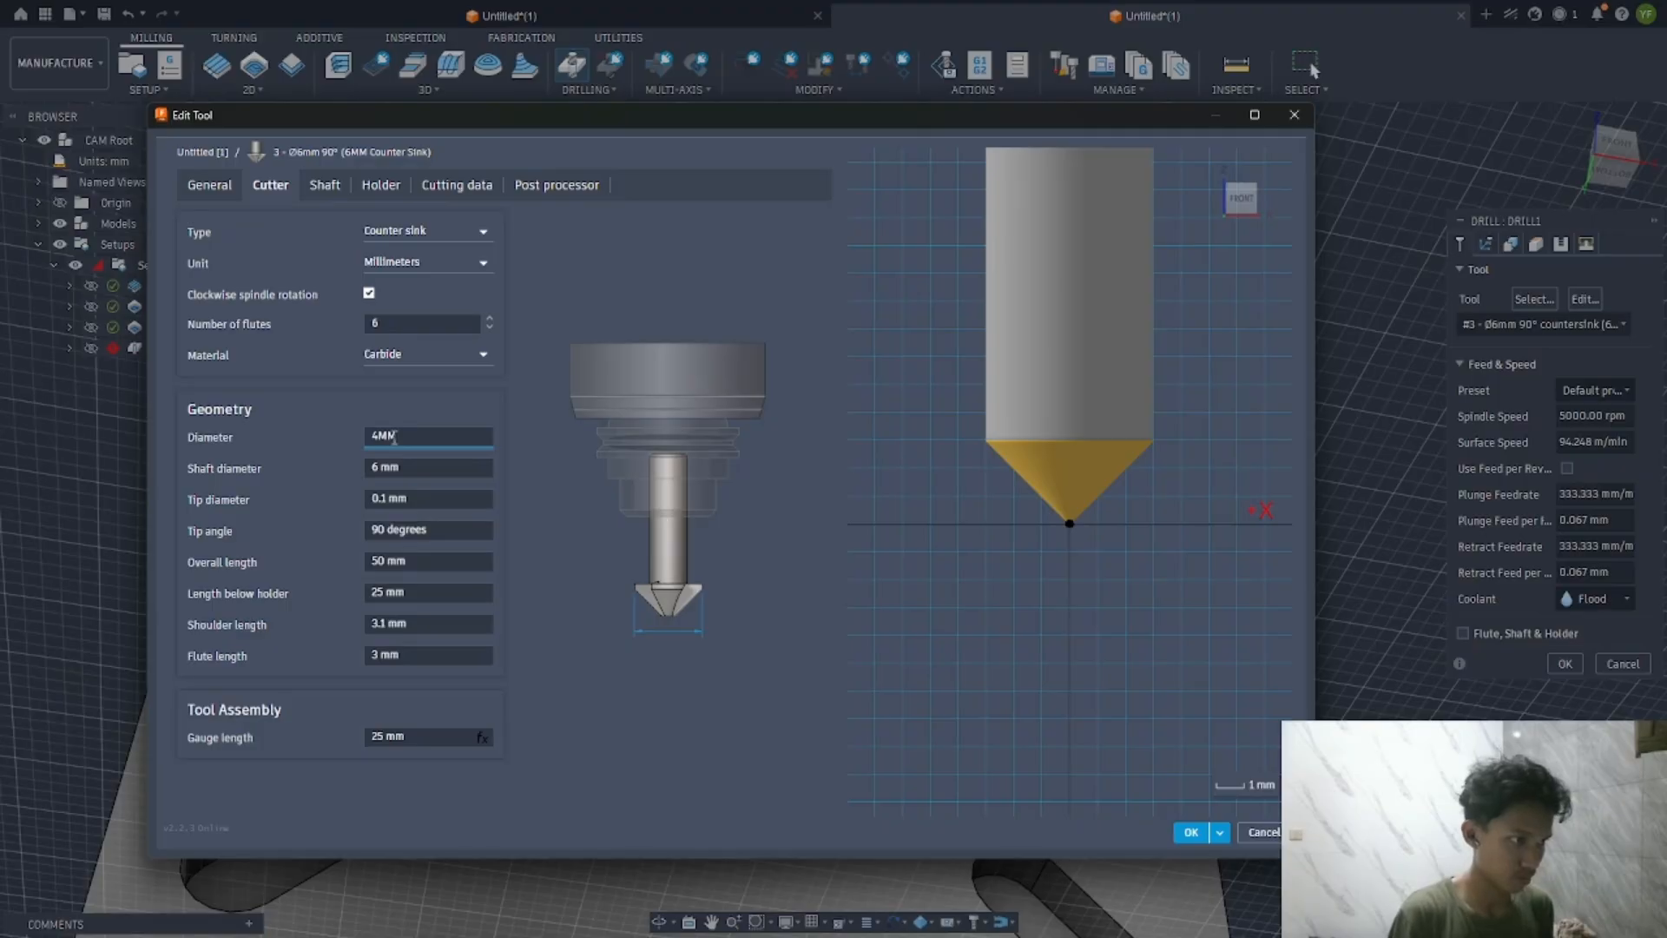
key("Return")
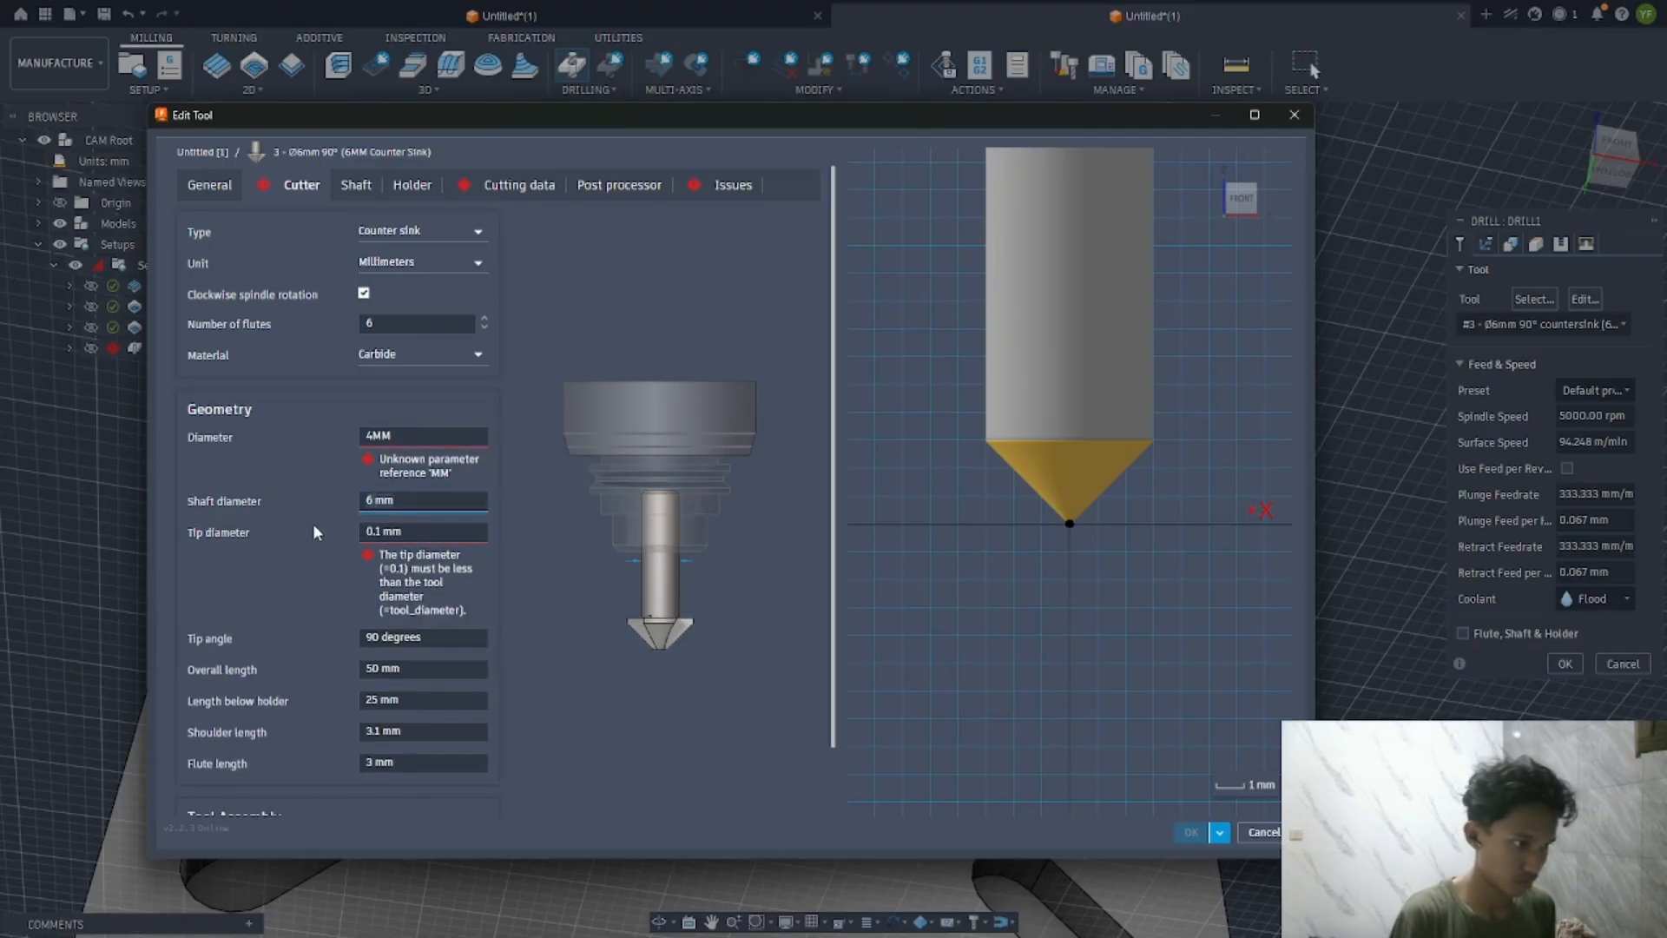
Set the countersink tool's shaft diameter and cutter diameter to 4 mm and accept the tool edit
key("BackSpace")
key("BackSpace")
key("BackSpace")
key("BackSpace")
type("4")
key("Caps_Lock")
type("mm")
key("Return")
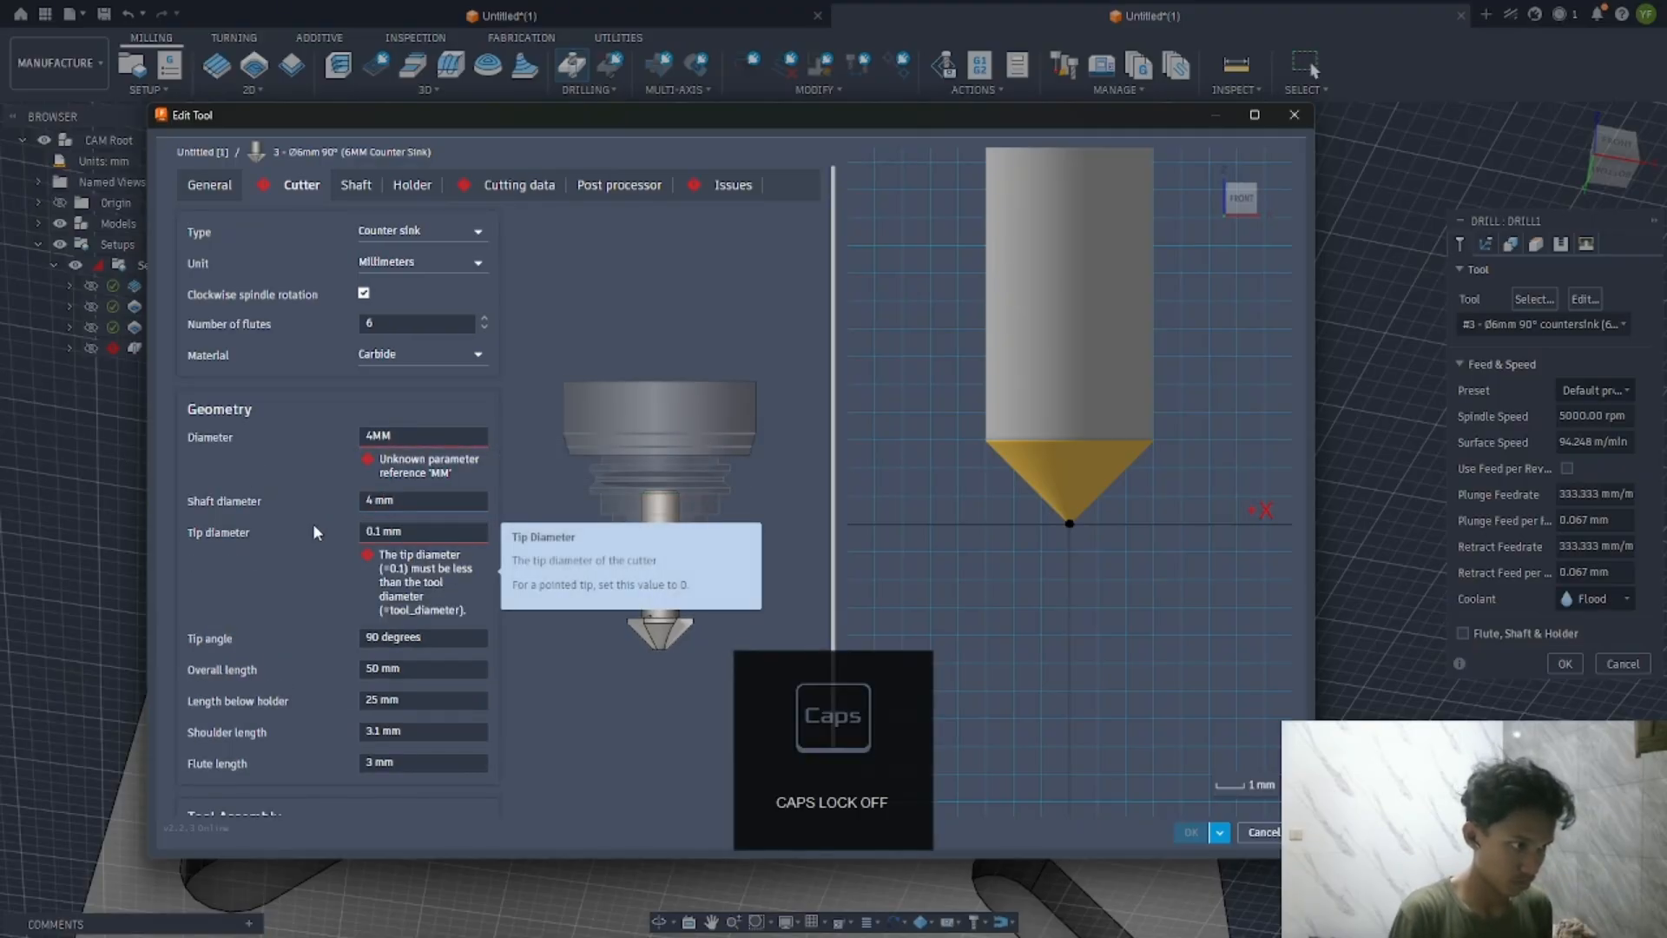
left_click(397, 435)
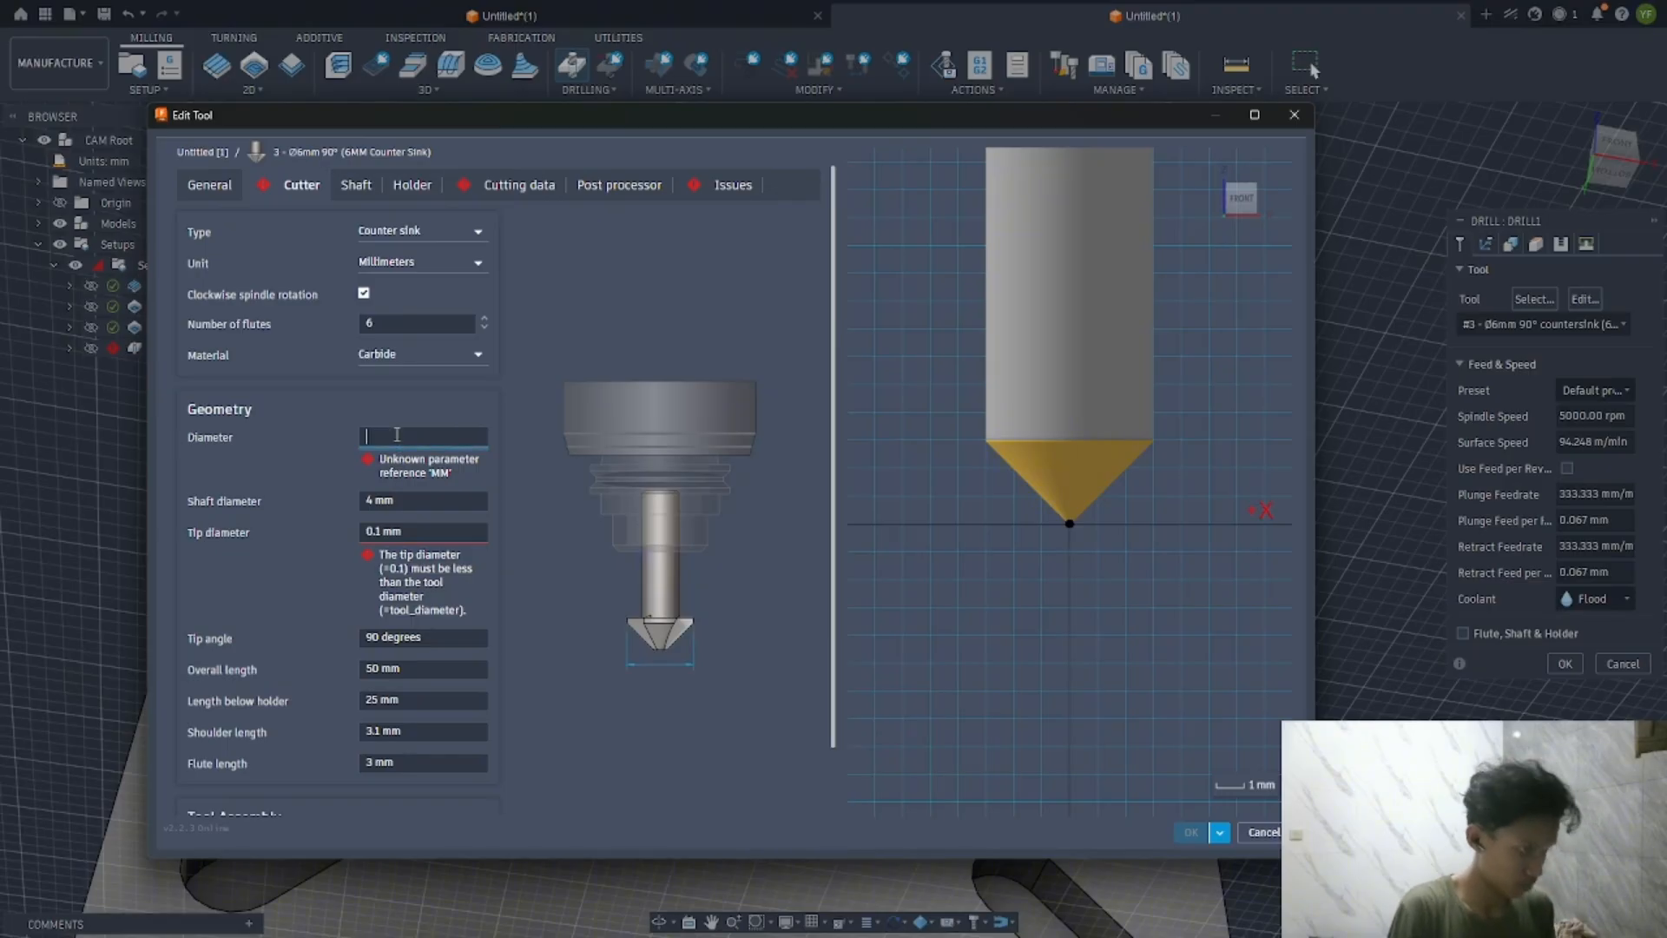
key("Return")
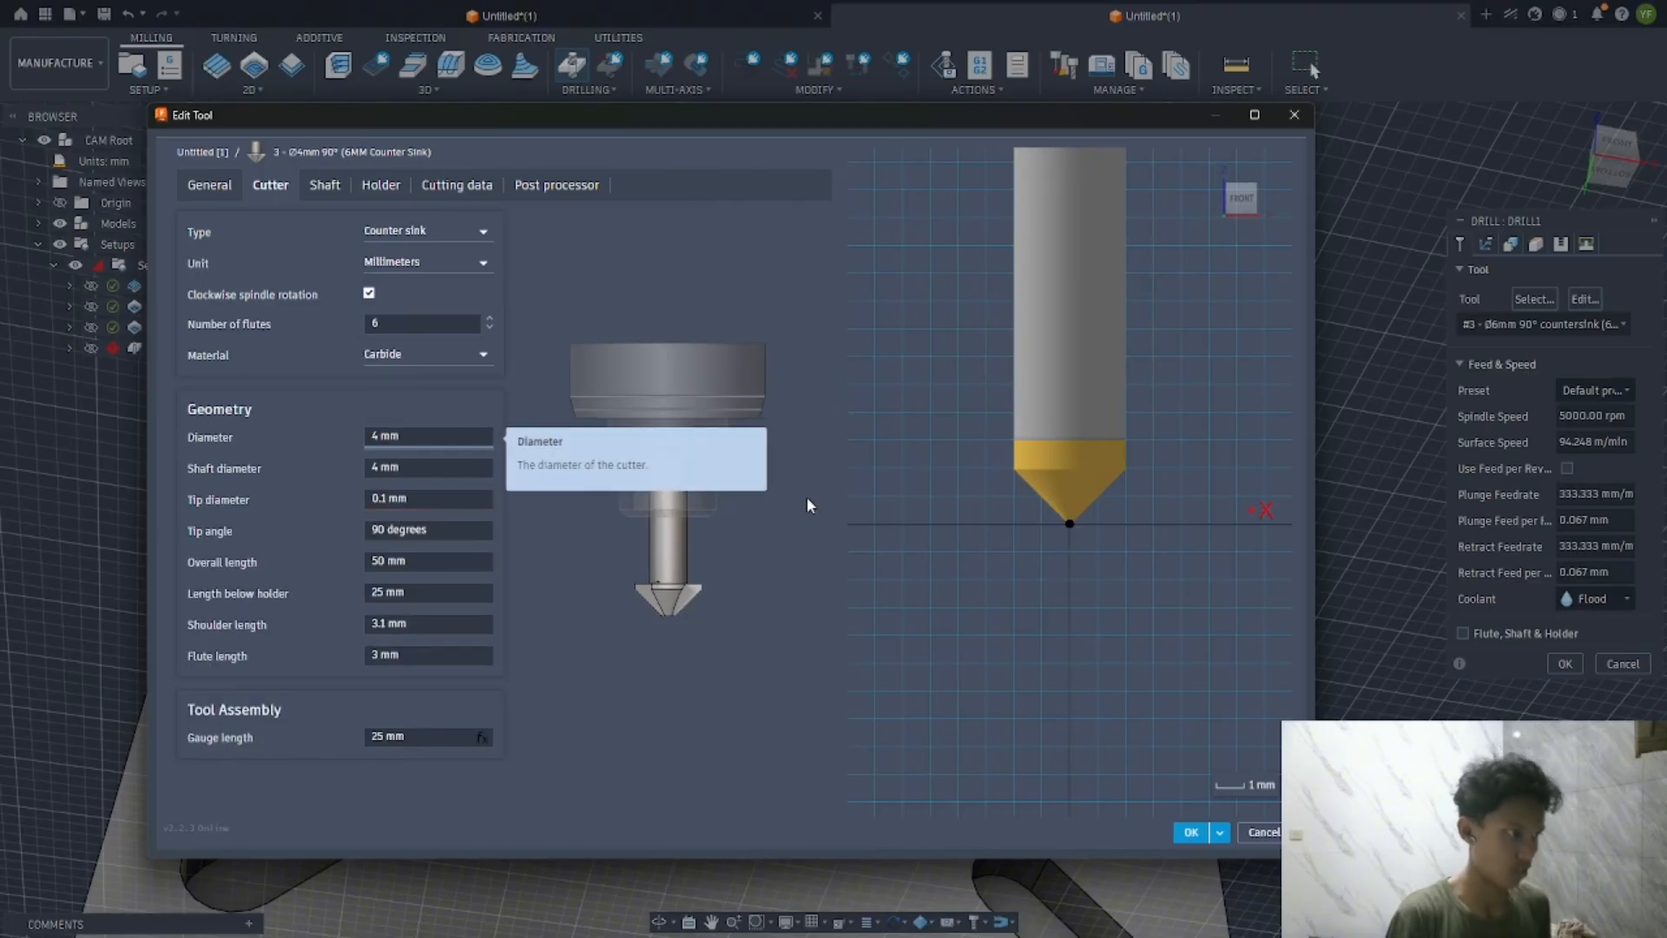
left_click(1192, 834)
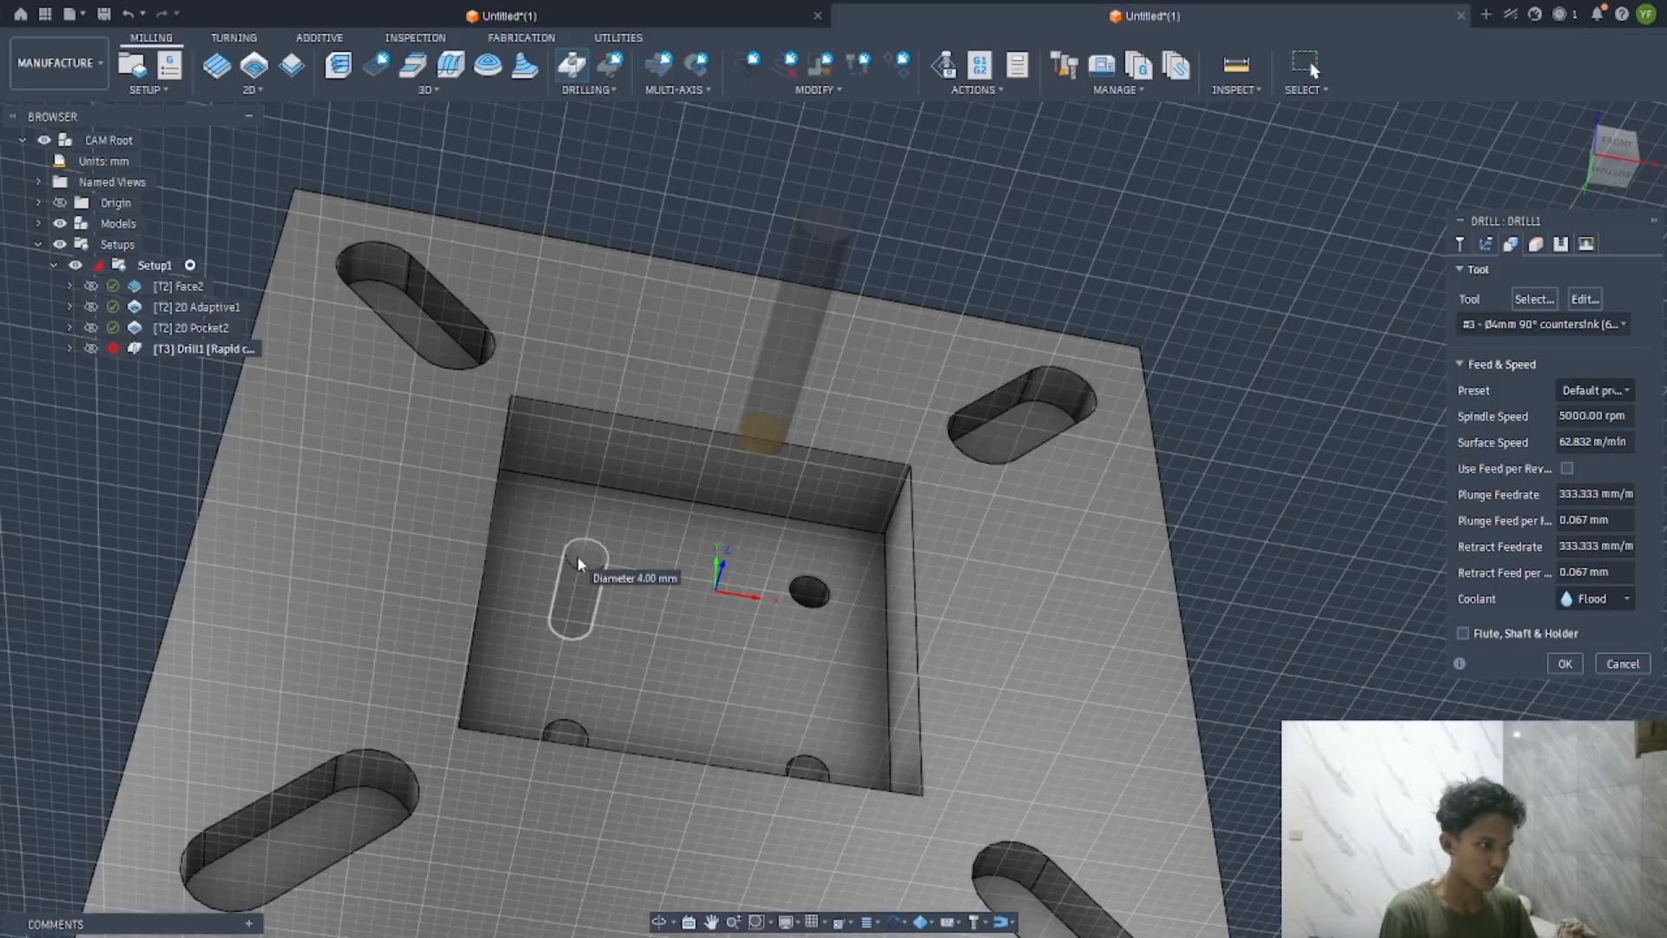
Assign the four small round holes in the pocket floor to the drill operation and generate its toolpath
left_click(577, 556)
left_click(566, 738)
left_click(820, 599)
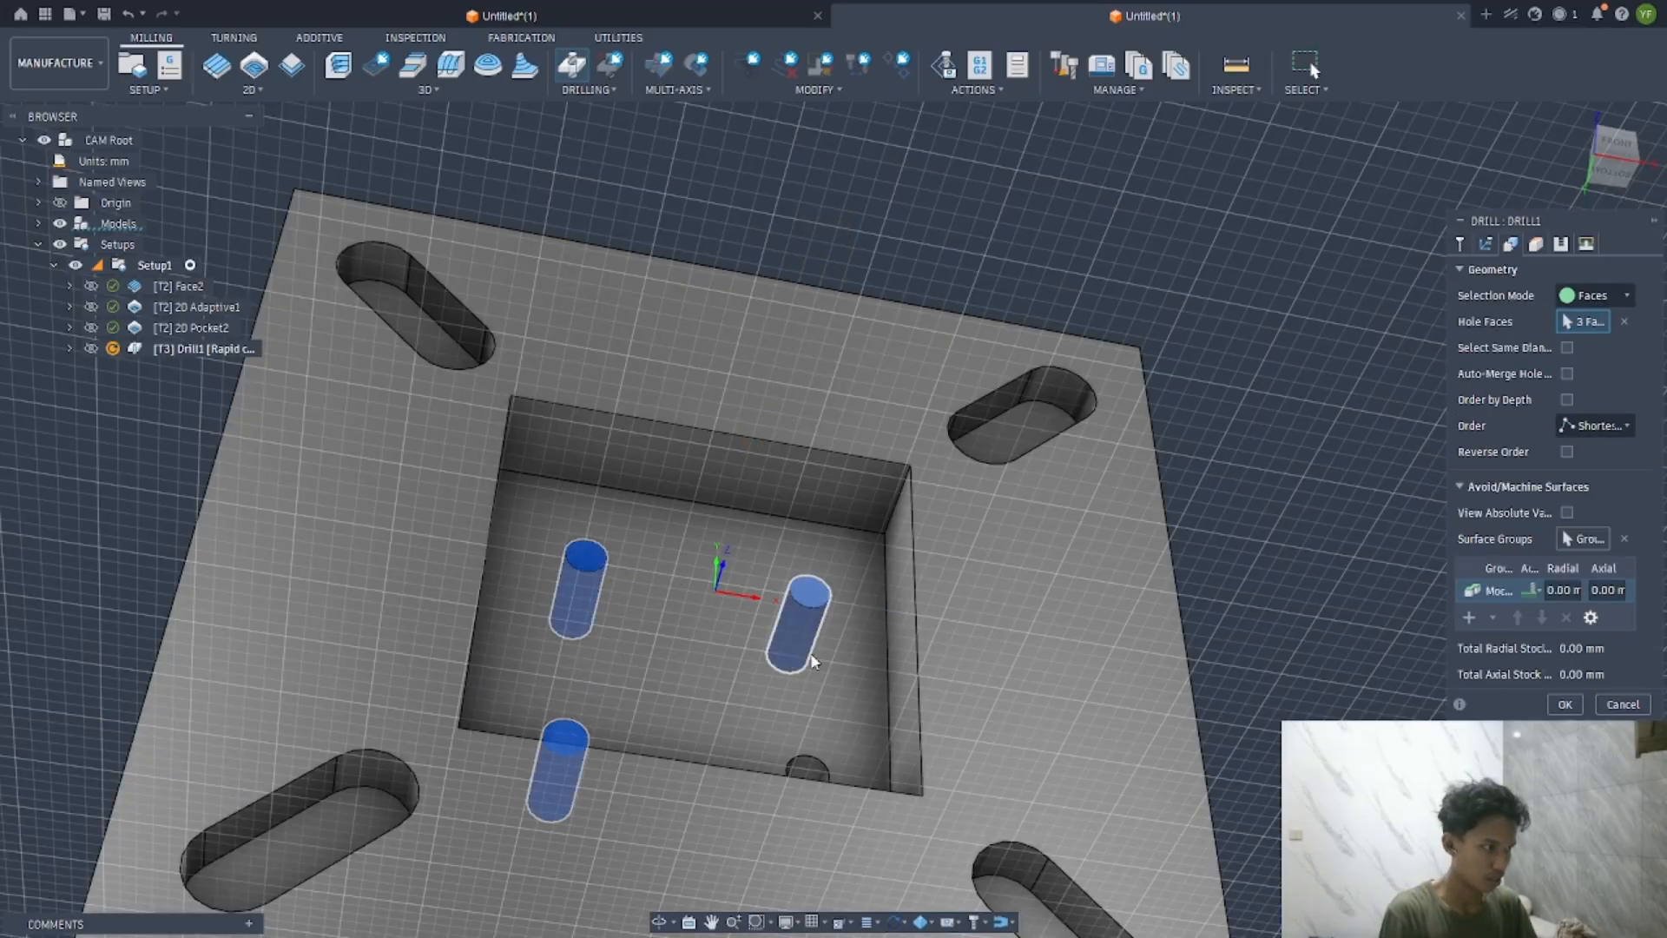
left_click(809, 774)
left_click(1560, 704)
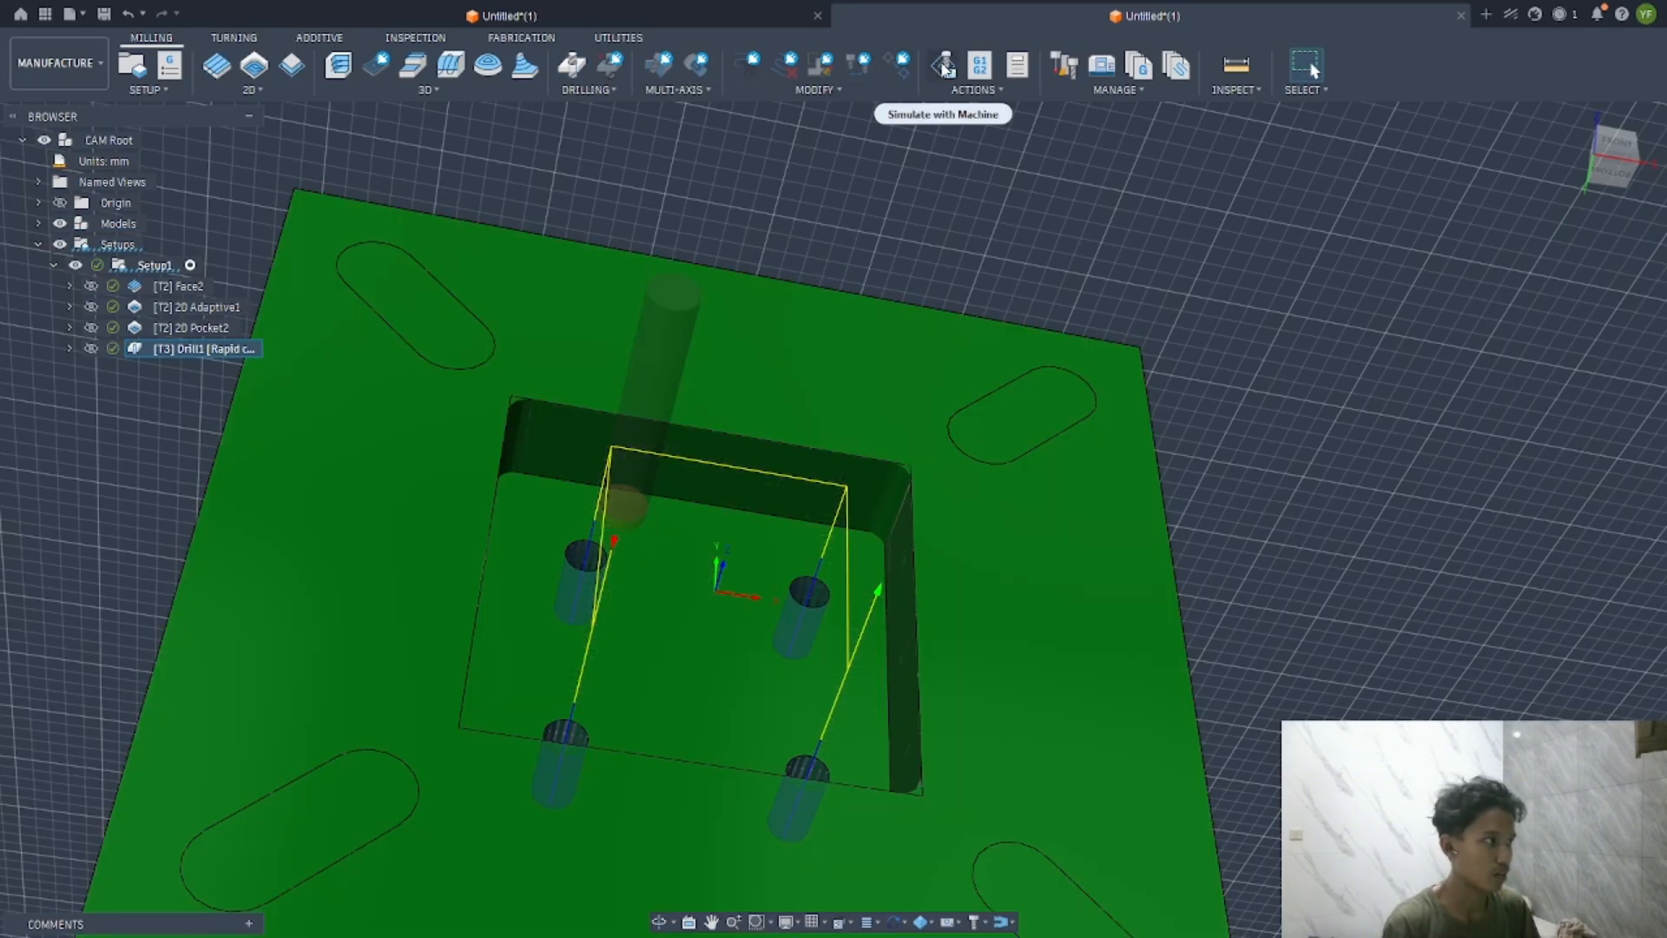
Play the machine simulation of the drilling toolpath and exit the simulation
left_click(944, 65)
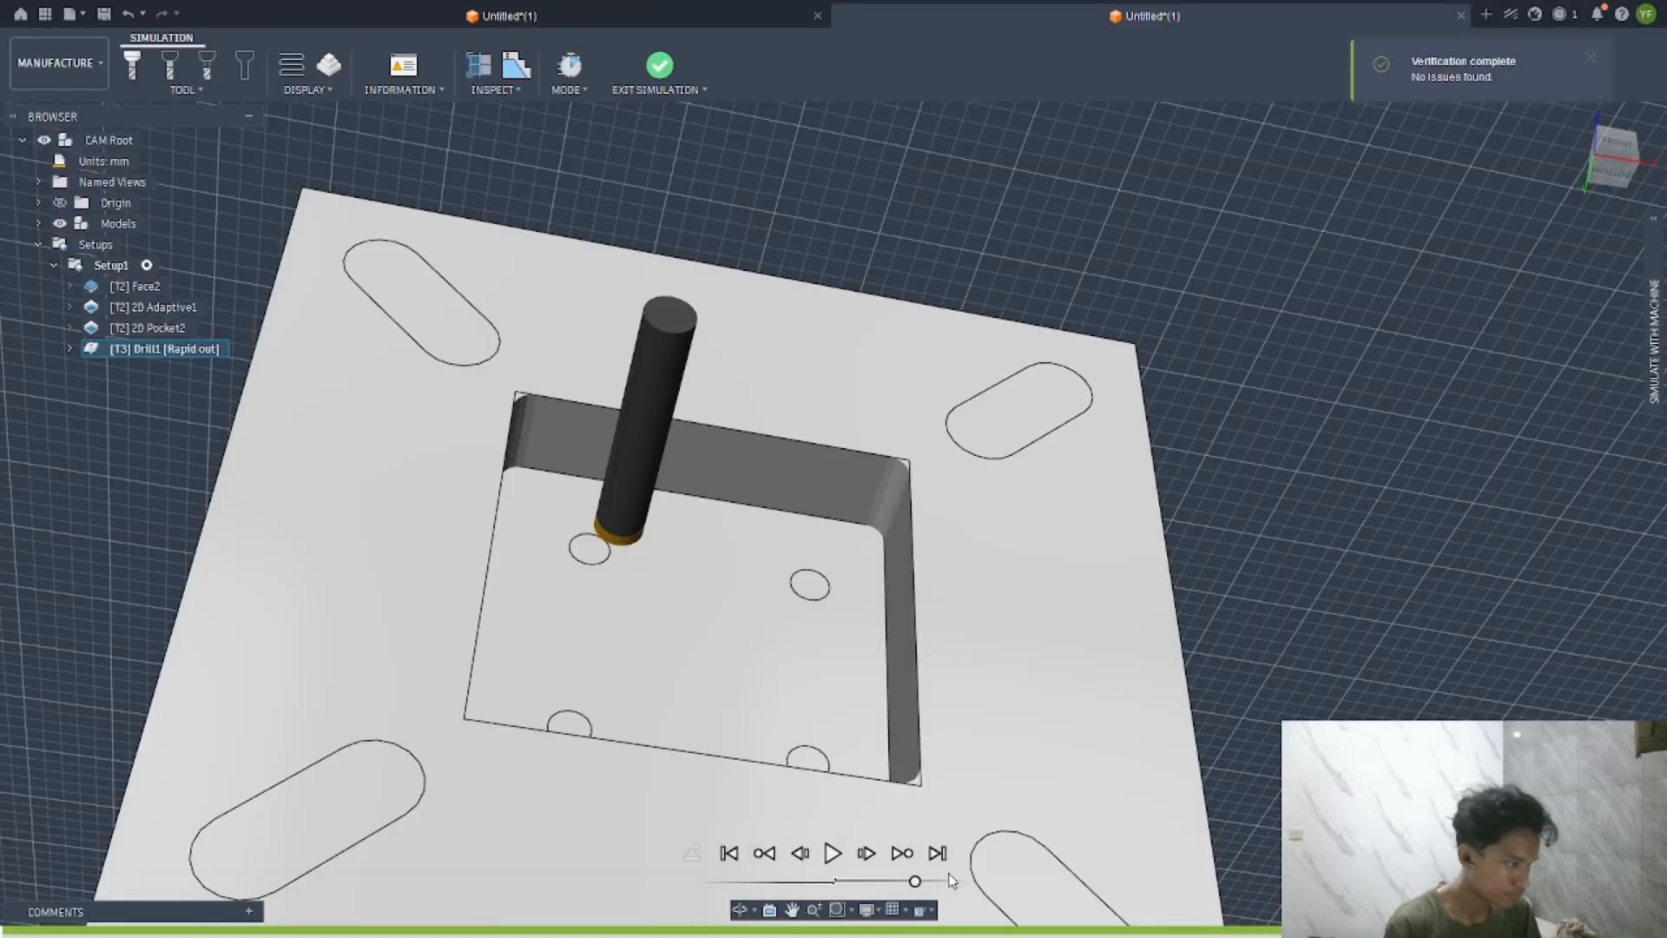
left_click(831, 853)
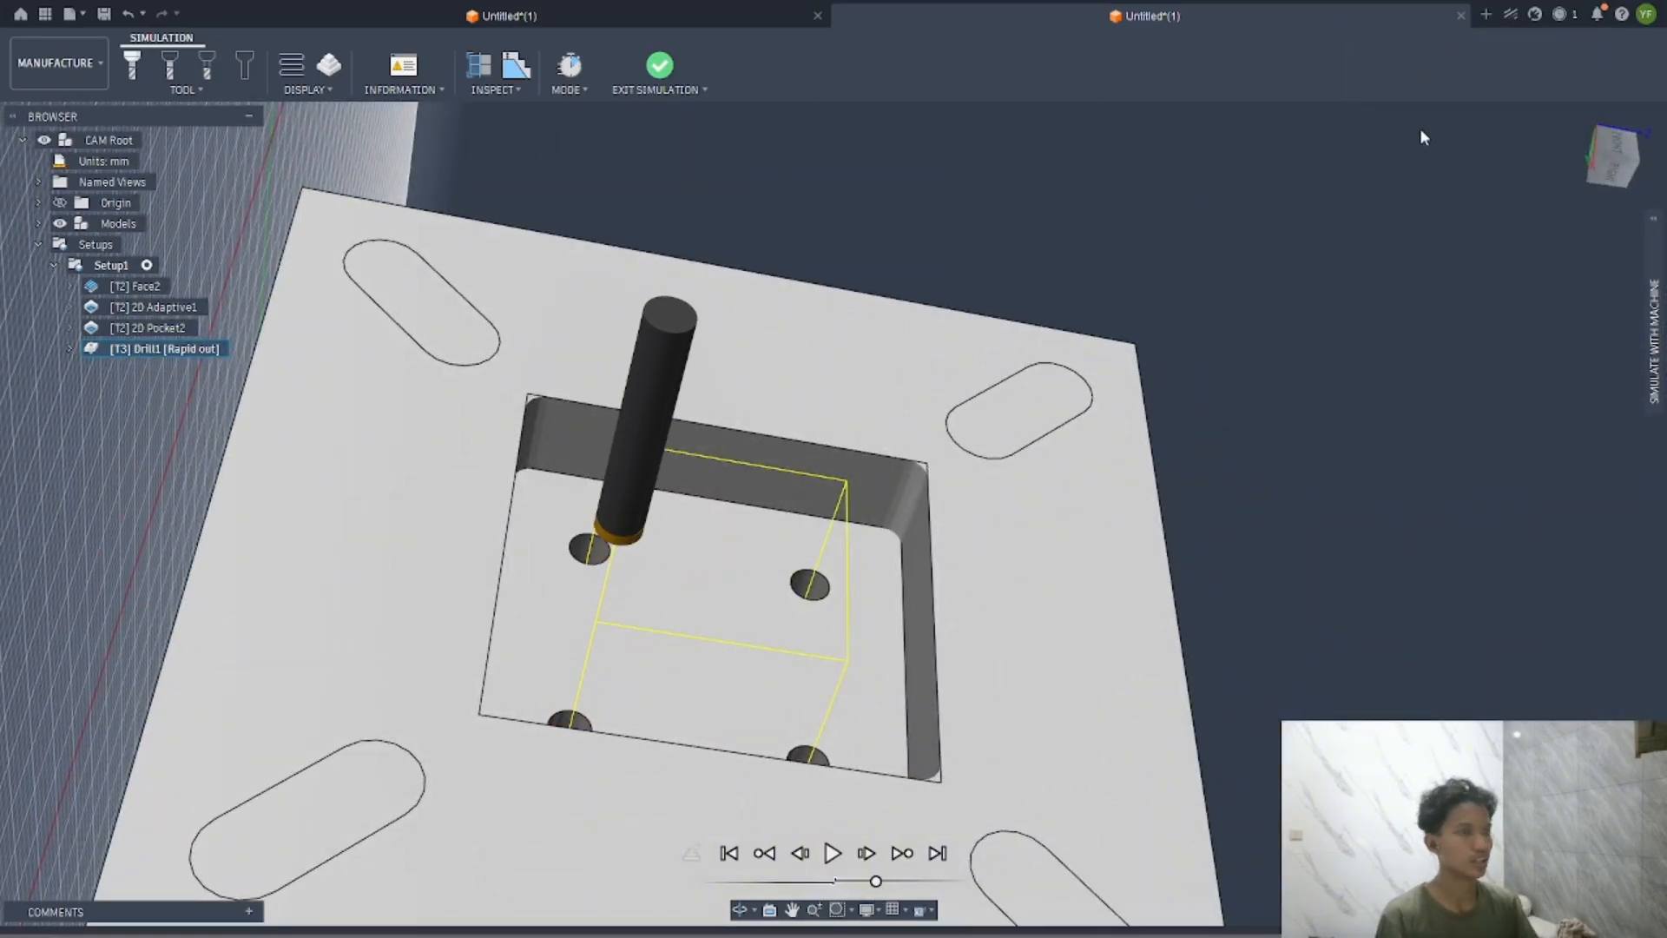
left_click(657, 76)
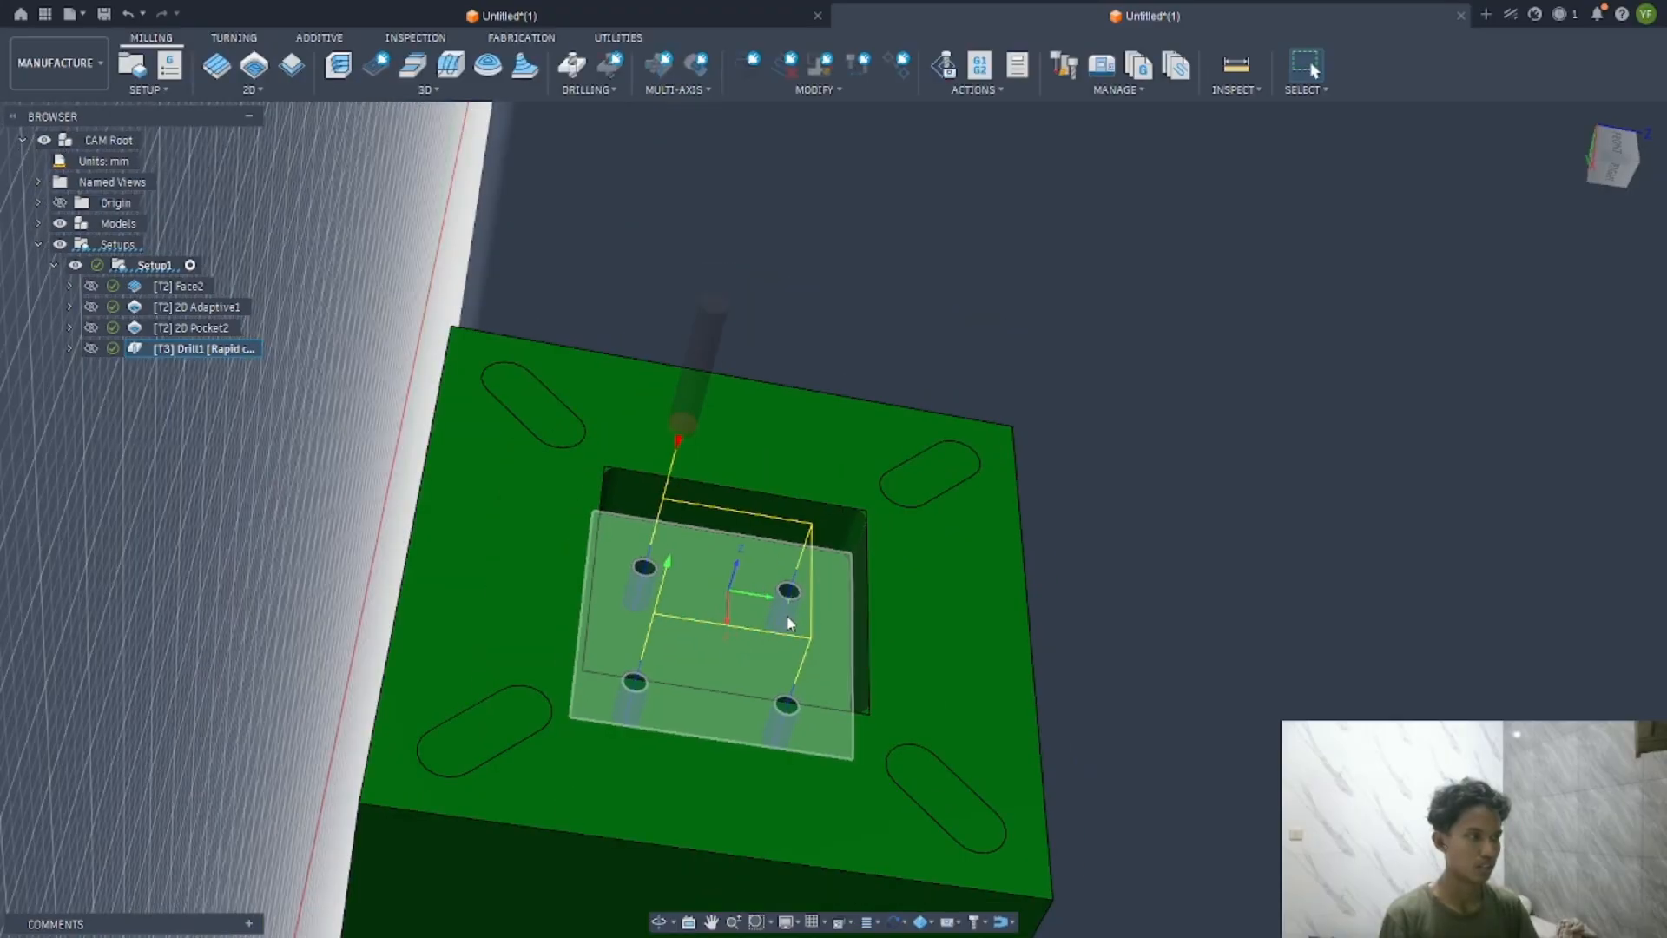
Start a 2D Slot operation and measure one corner slot's floor face and rounded end edge
left_click(258, 91)
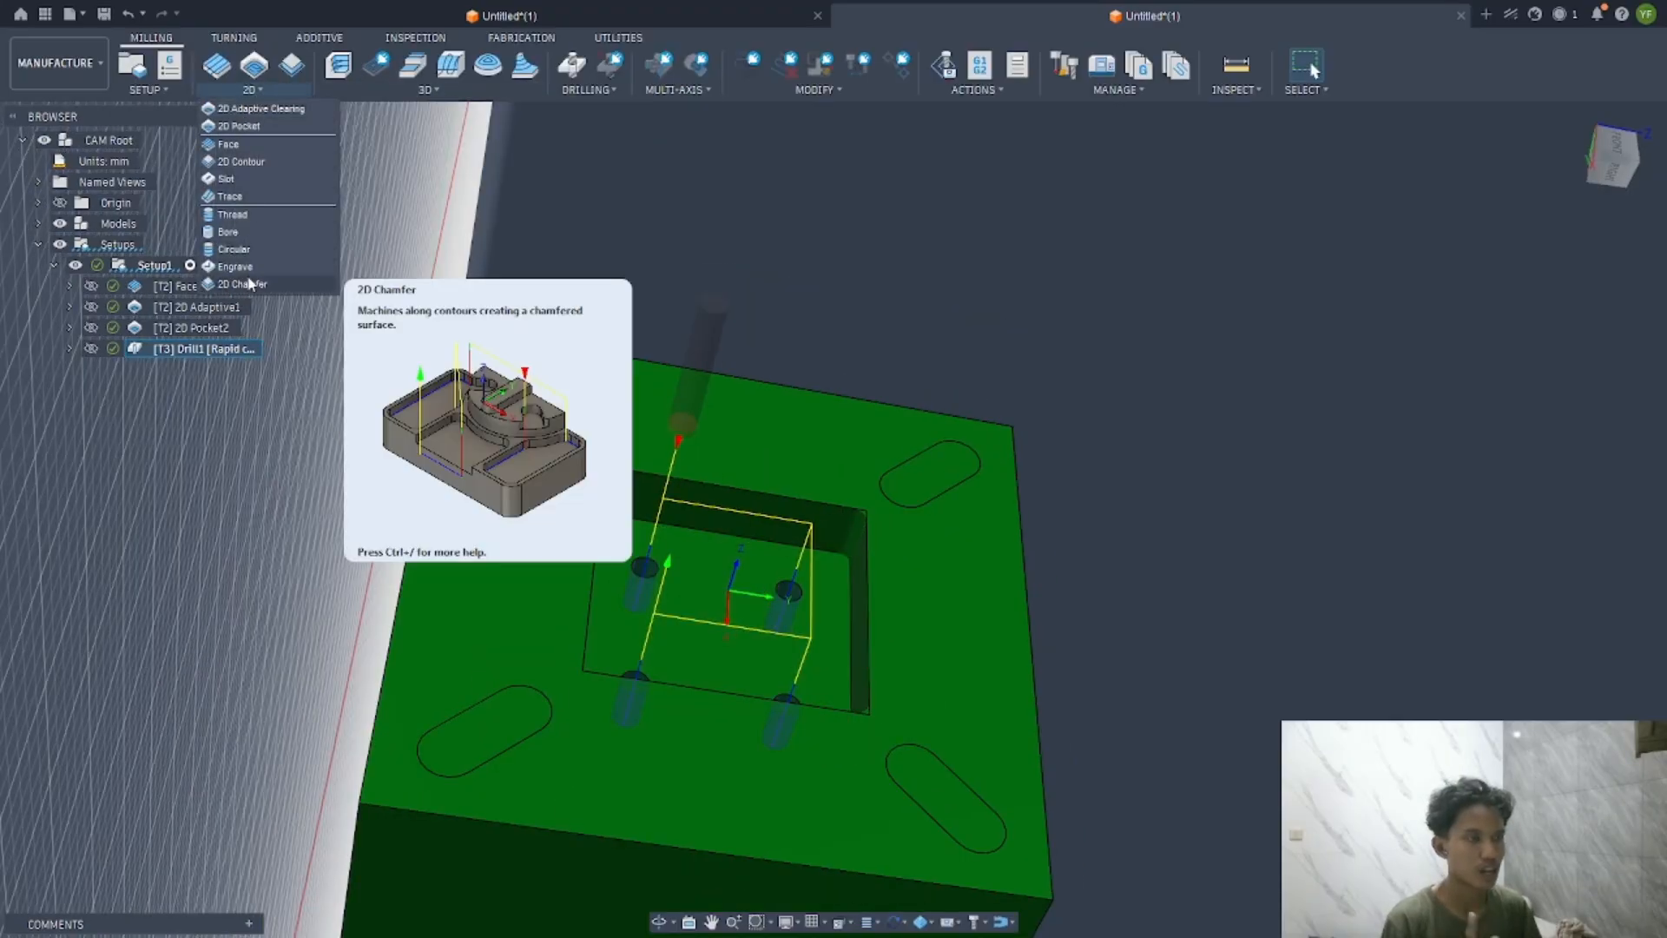
left_click(226, 179)
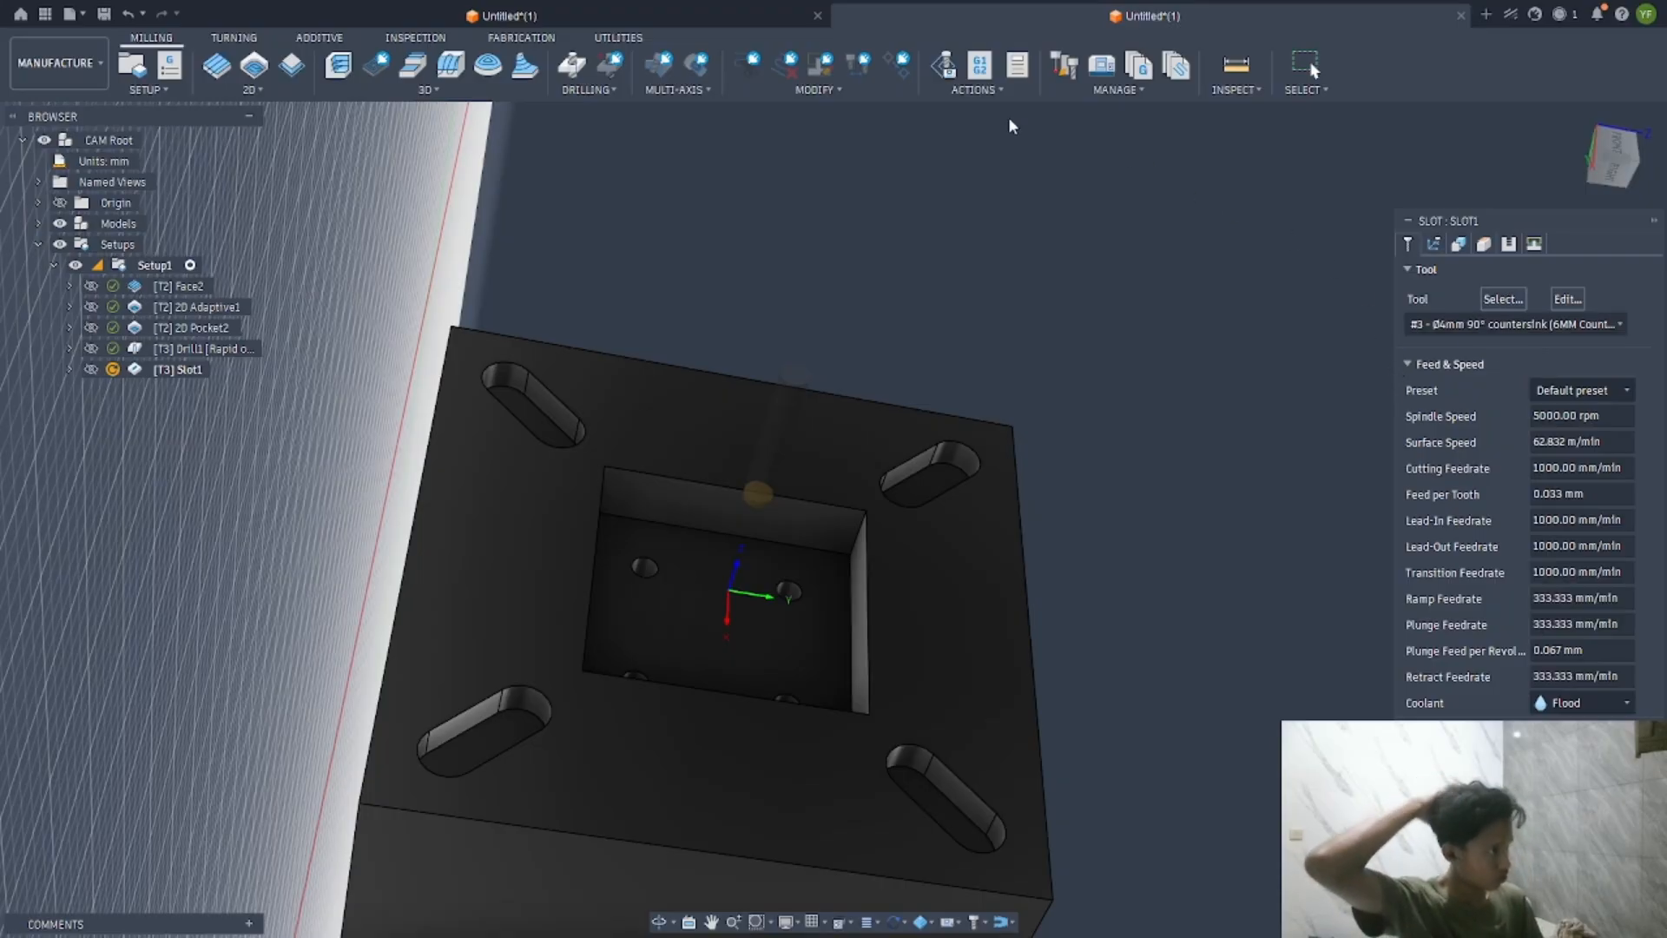
left_click(1236, 68)
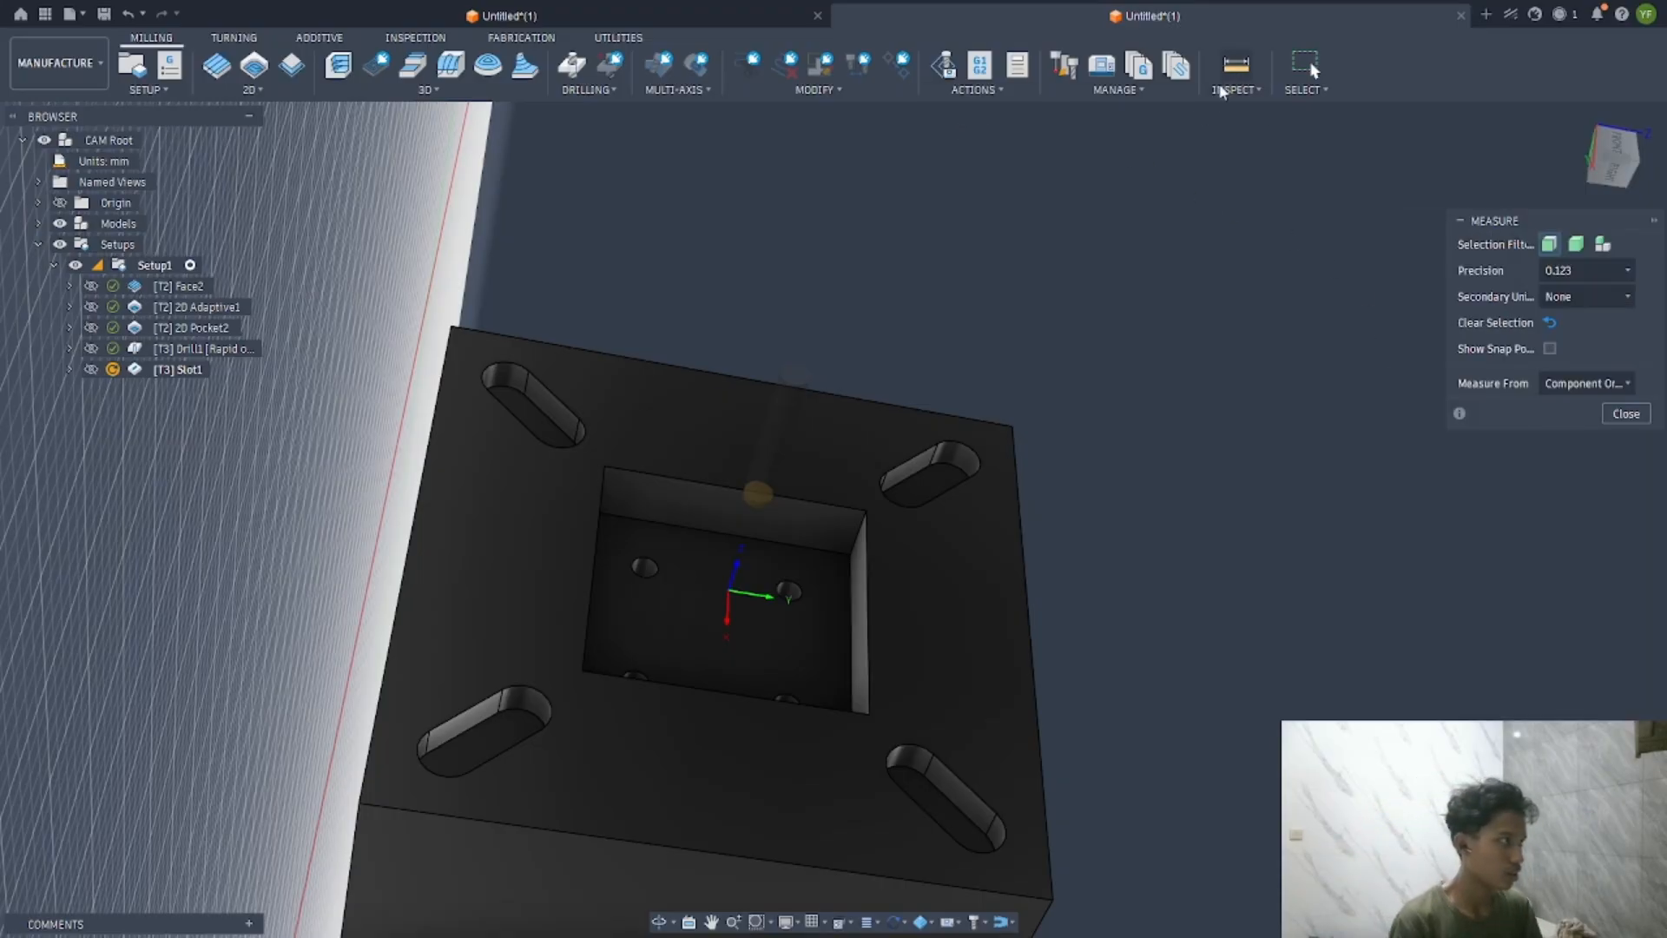
left_click(536, 419)
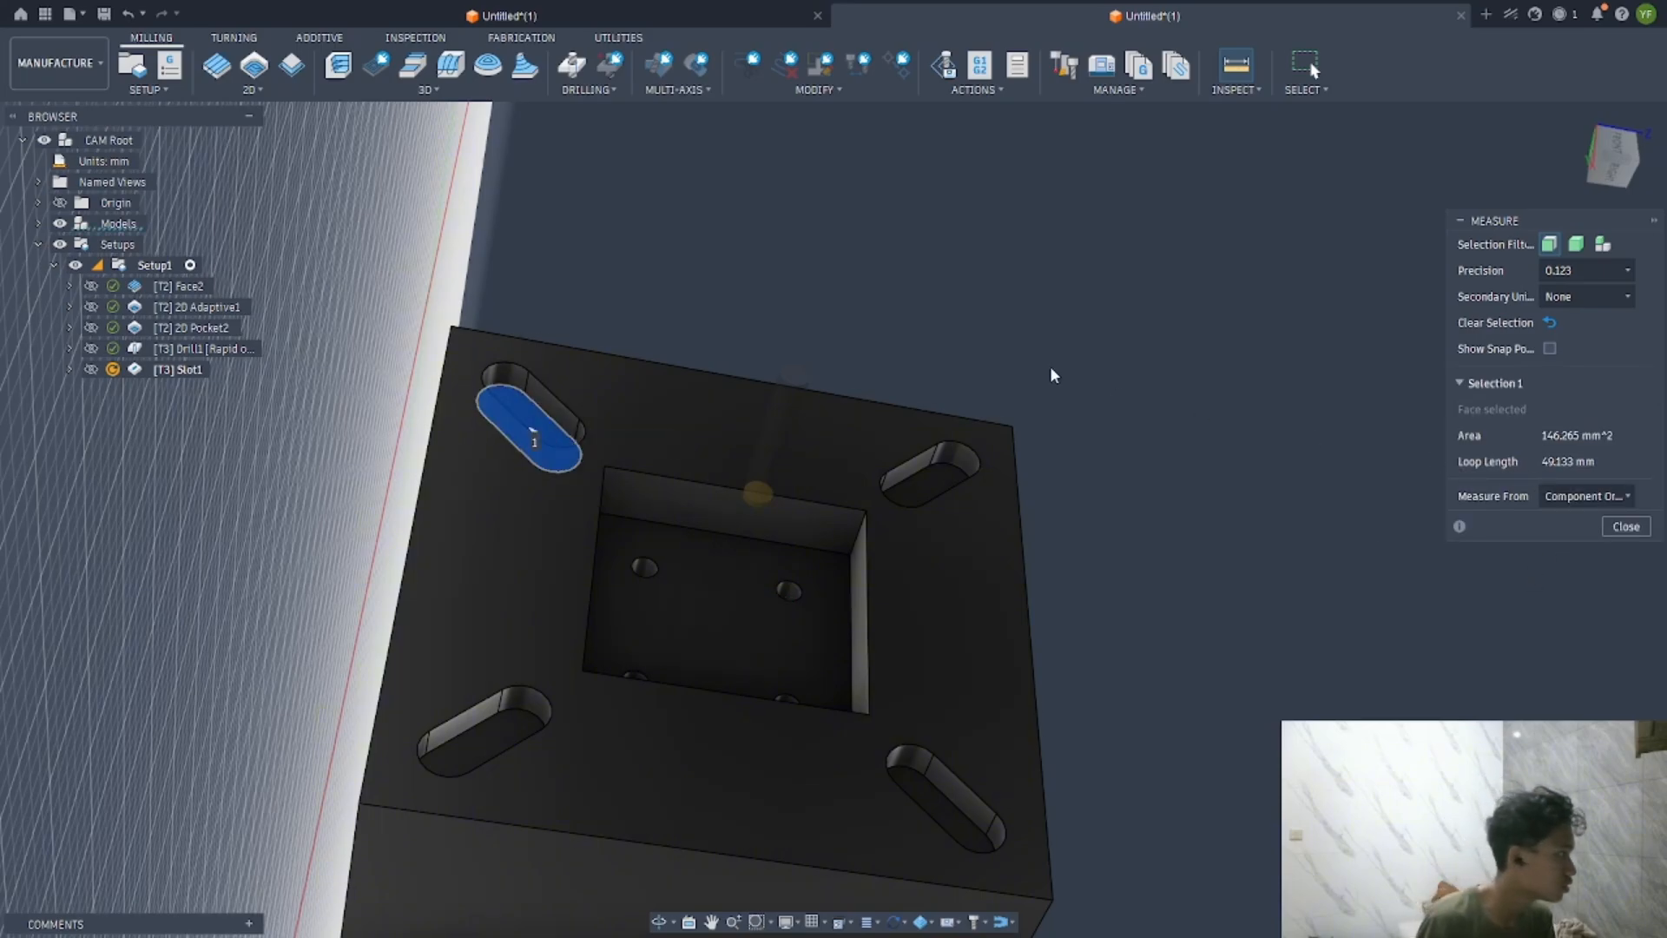
left_click(495, 380)
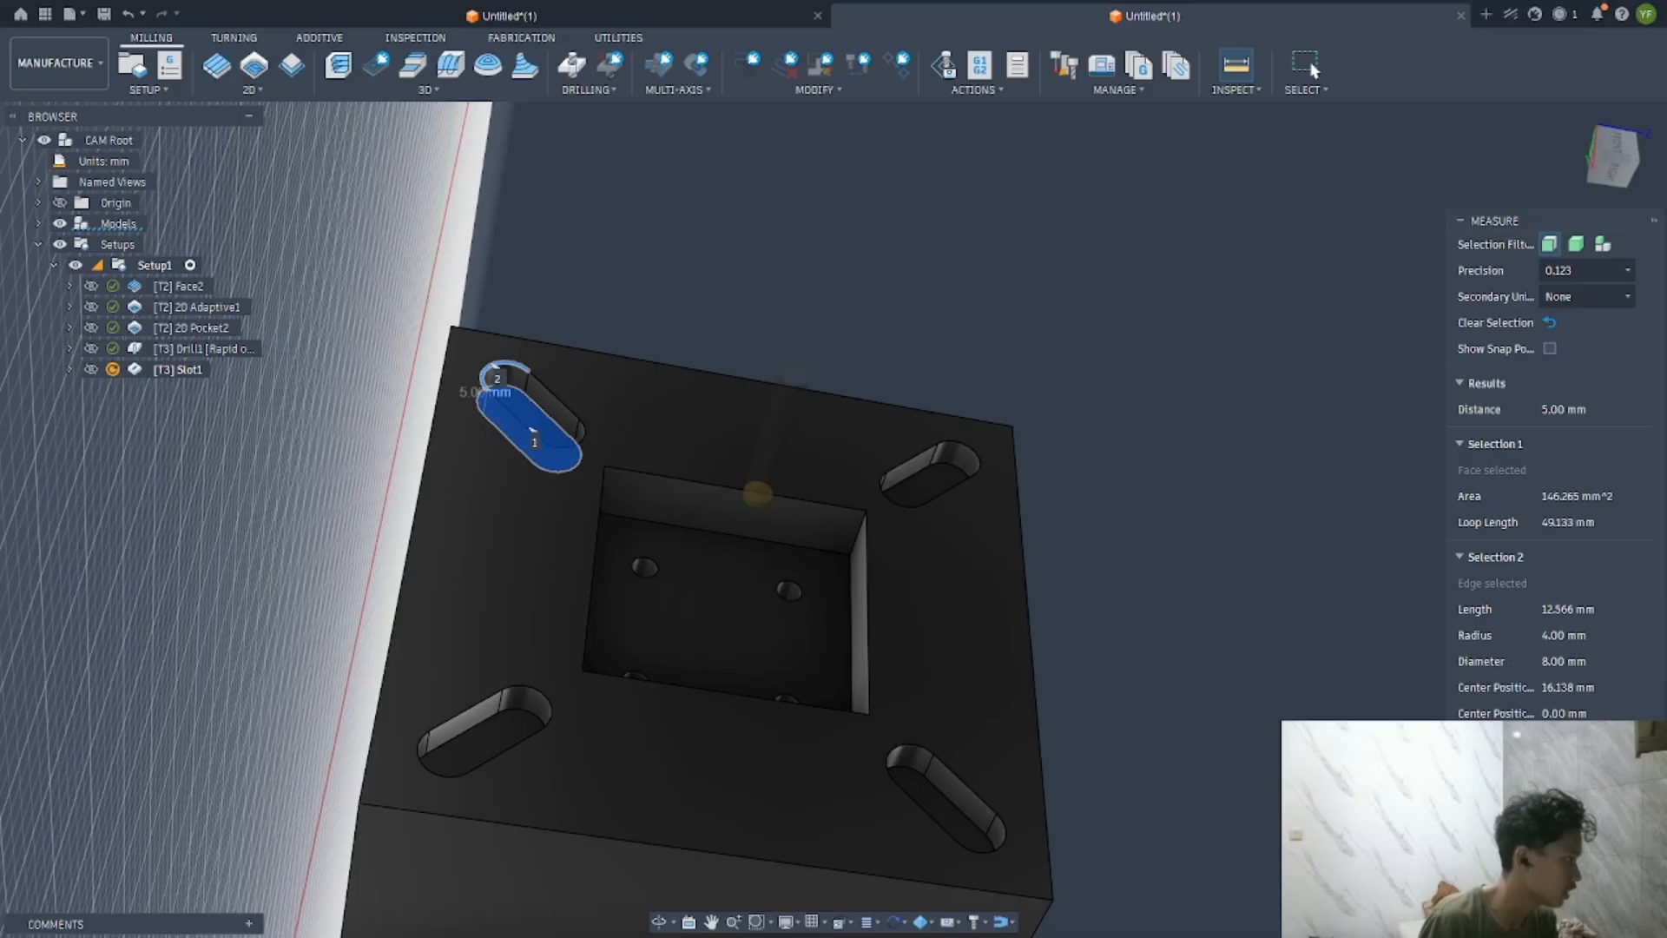
key("Escape")
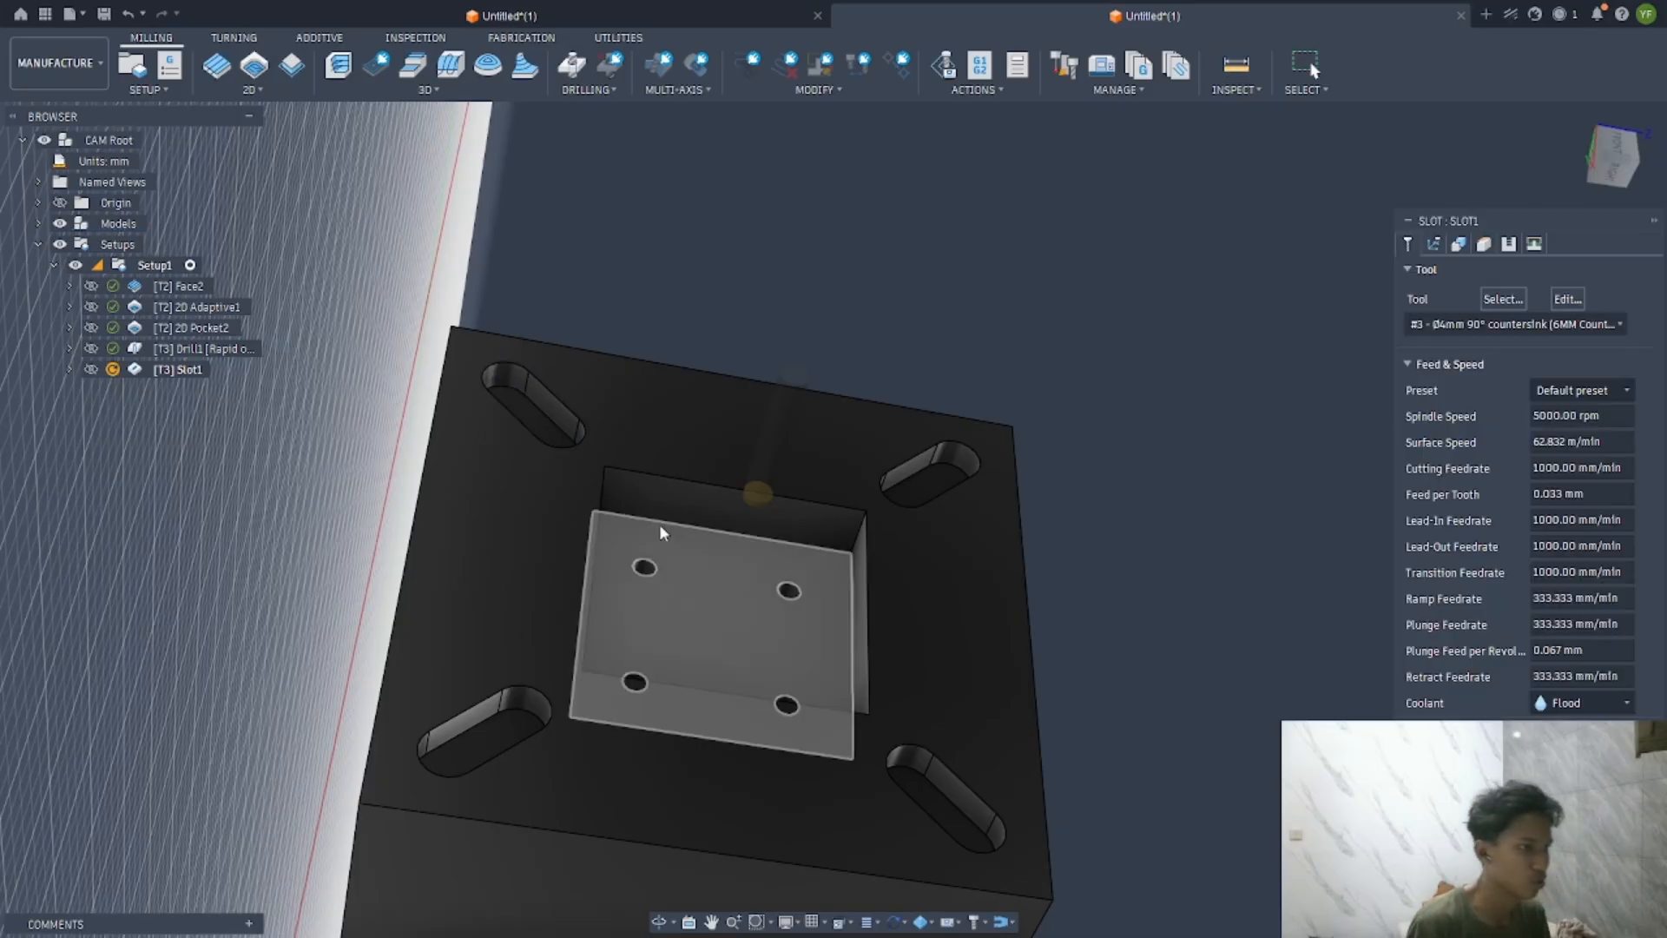
Assign the 8 mm Flat Endmill from the metric milling tools library to the slot operation
left_click(1504, 300)
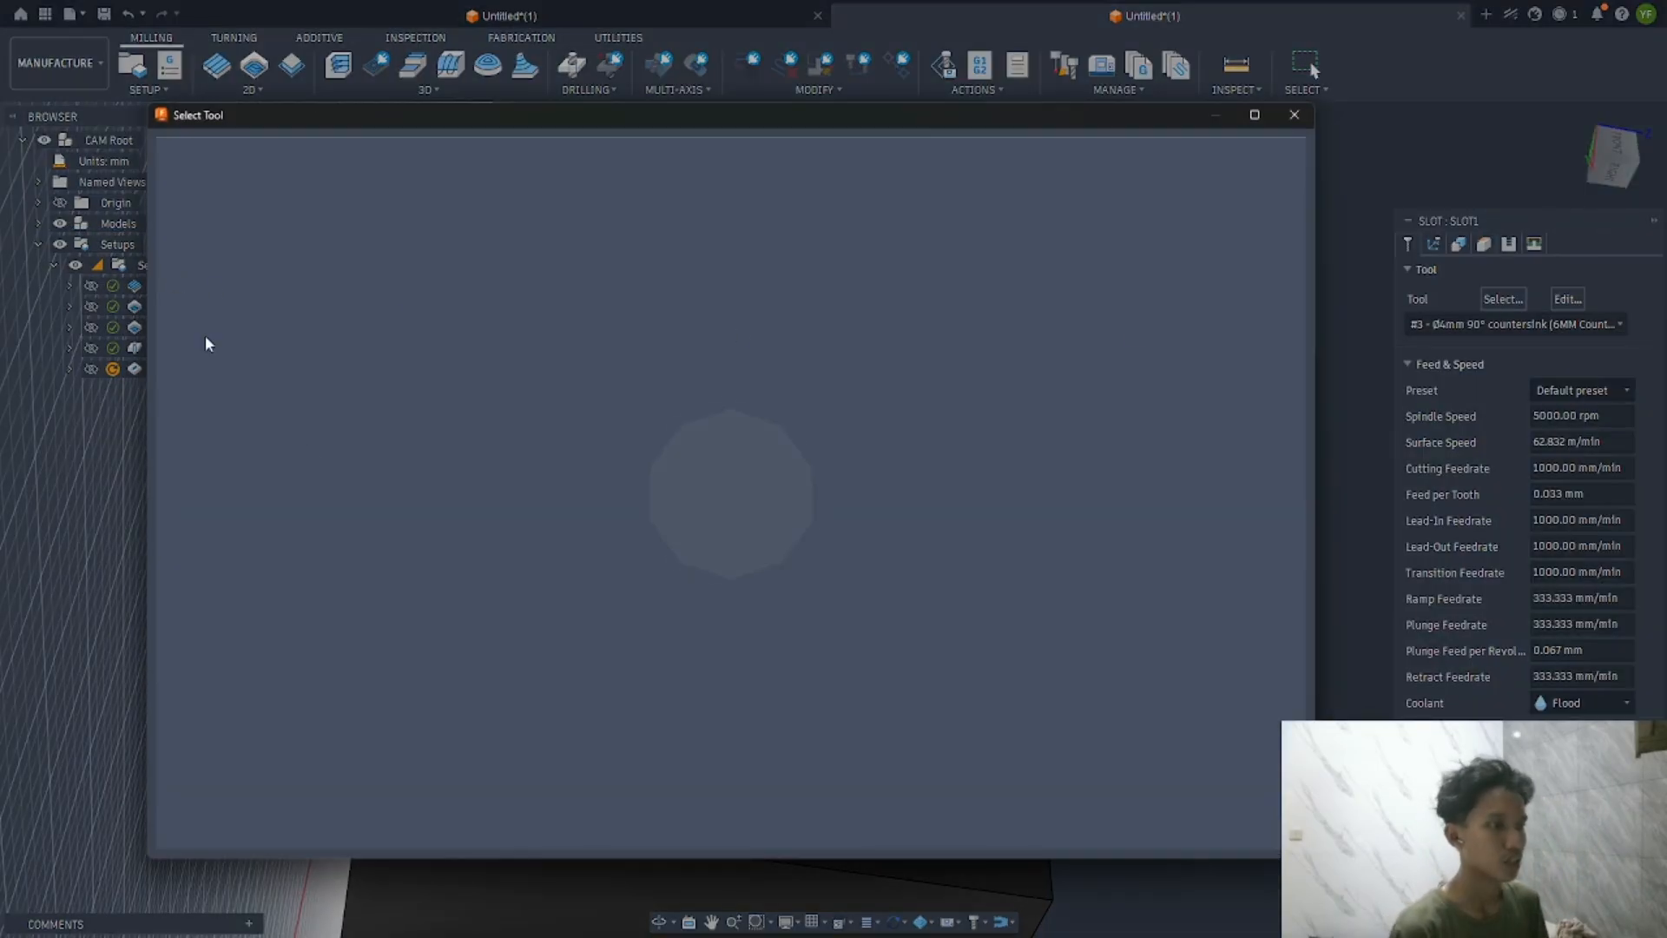
left_click(272, 673)
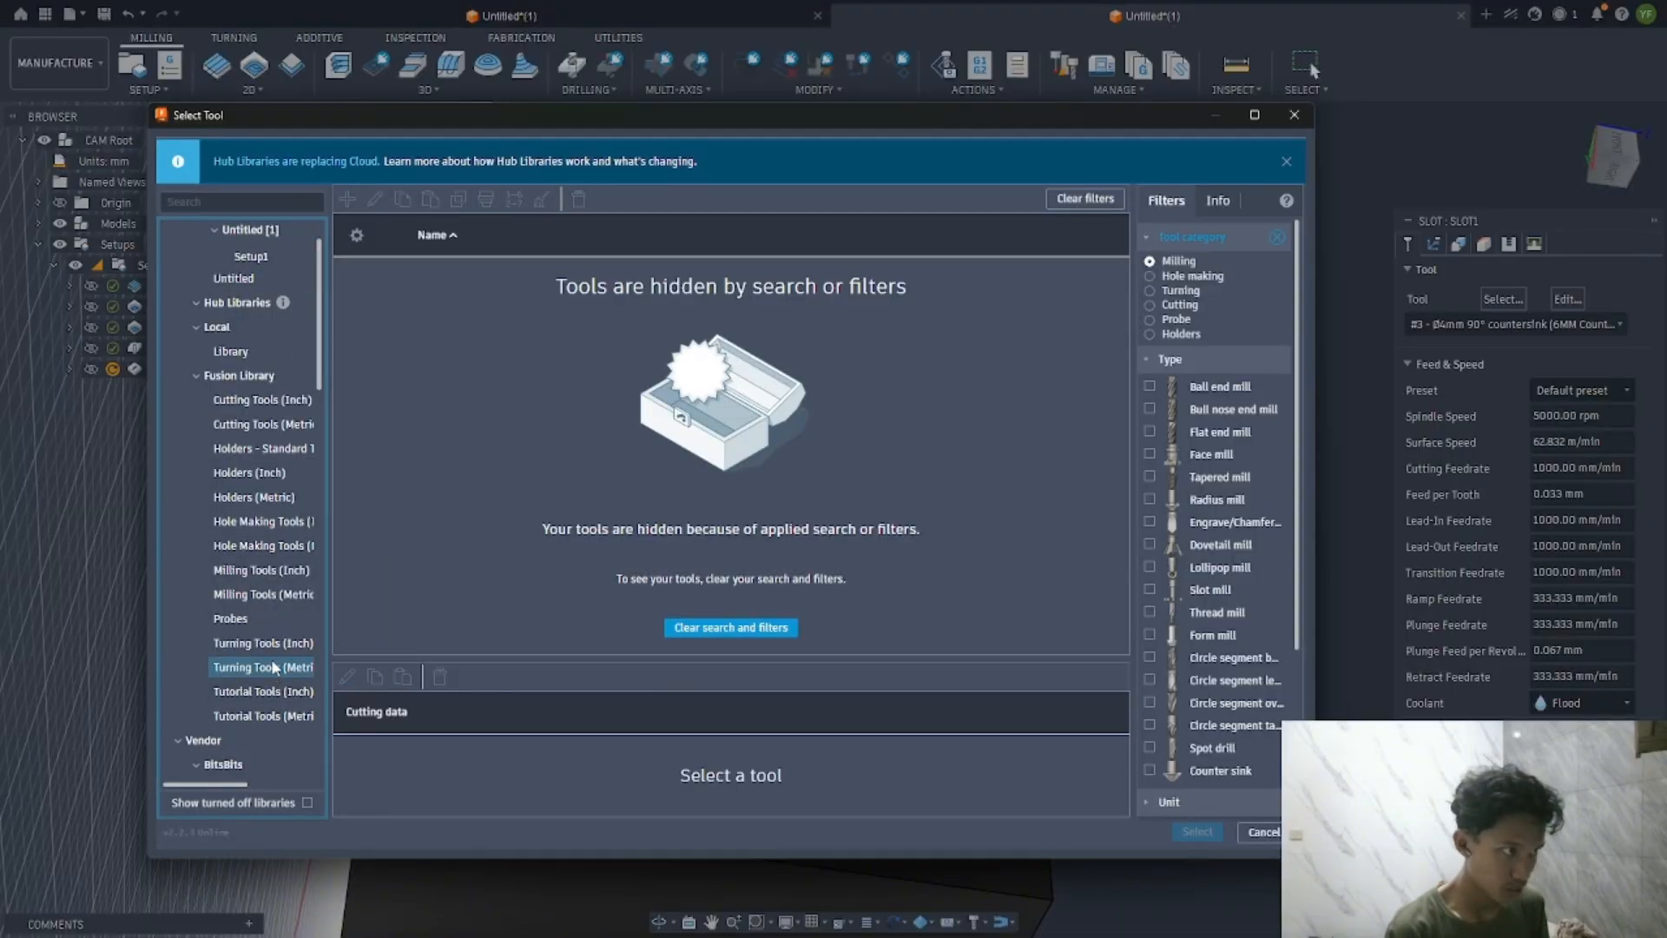
left_click(277, 690)
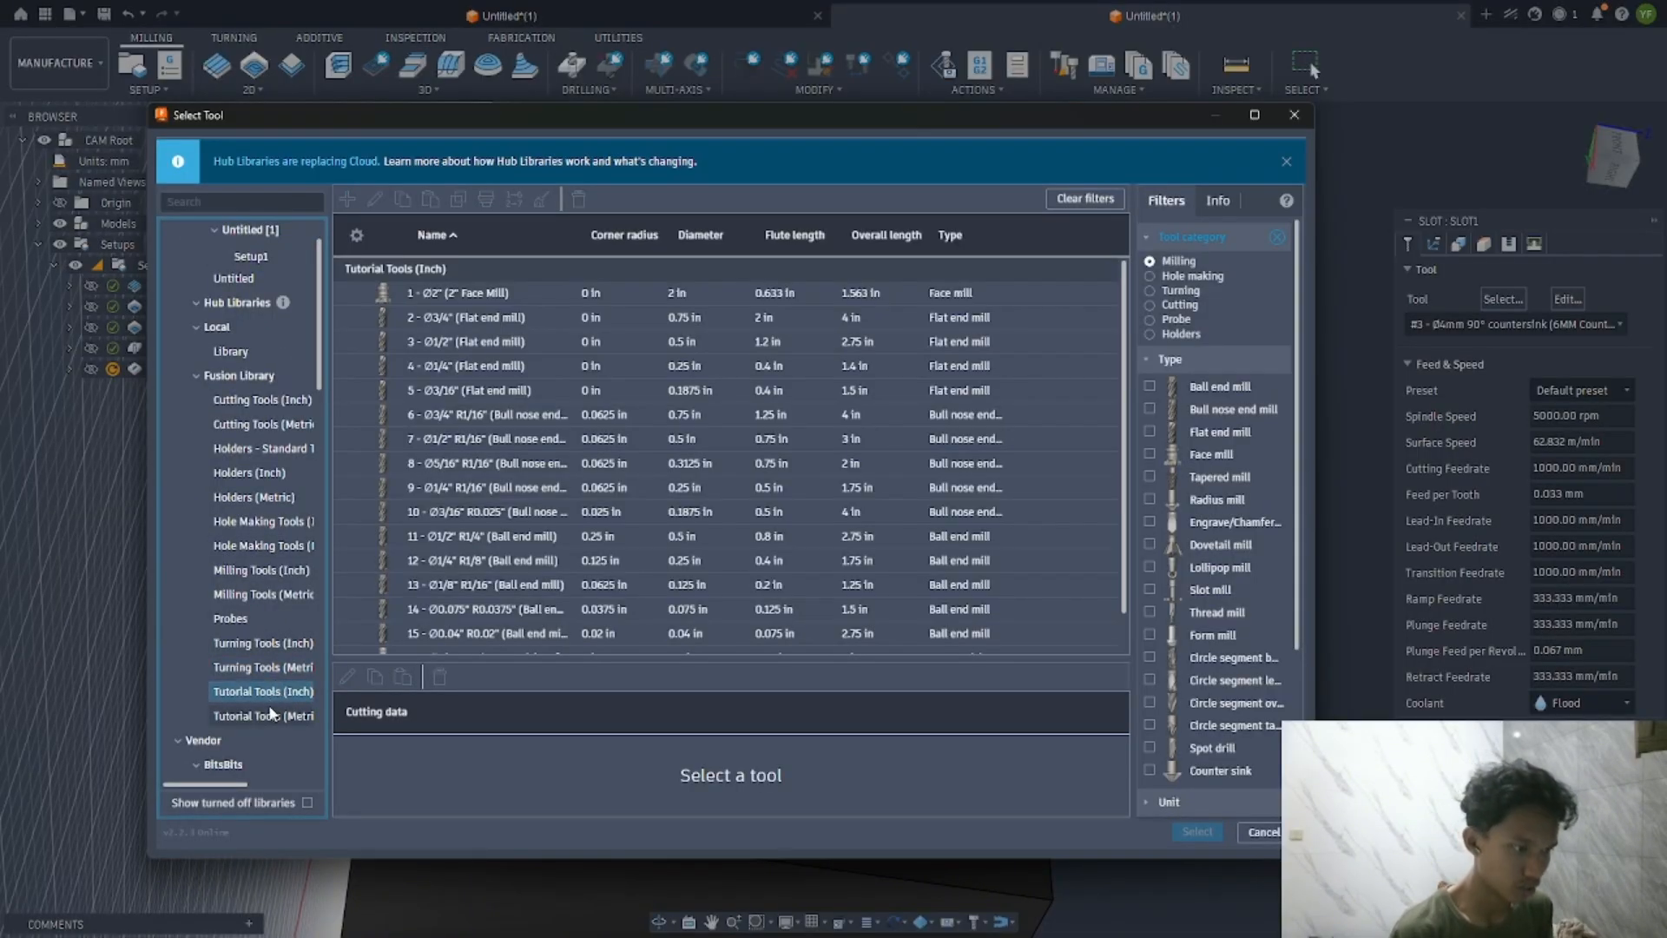
left_click(258, 569)
left_click(264, 594)
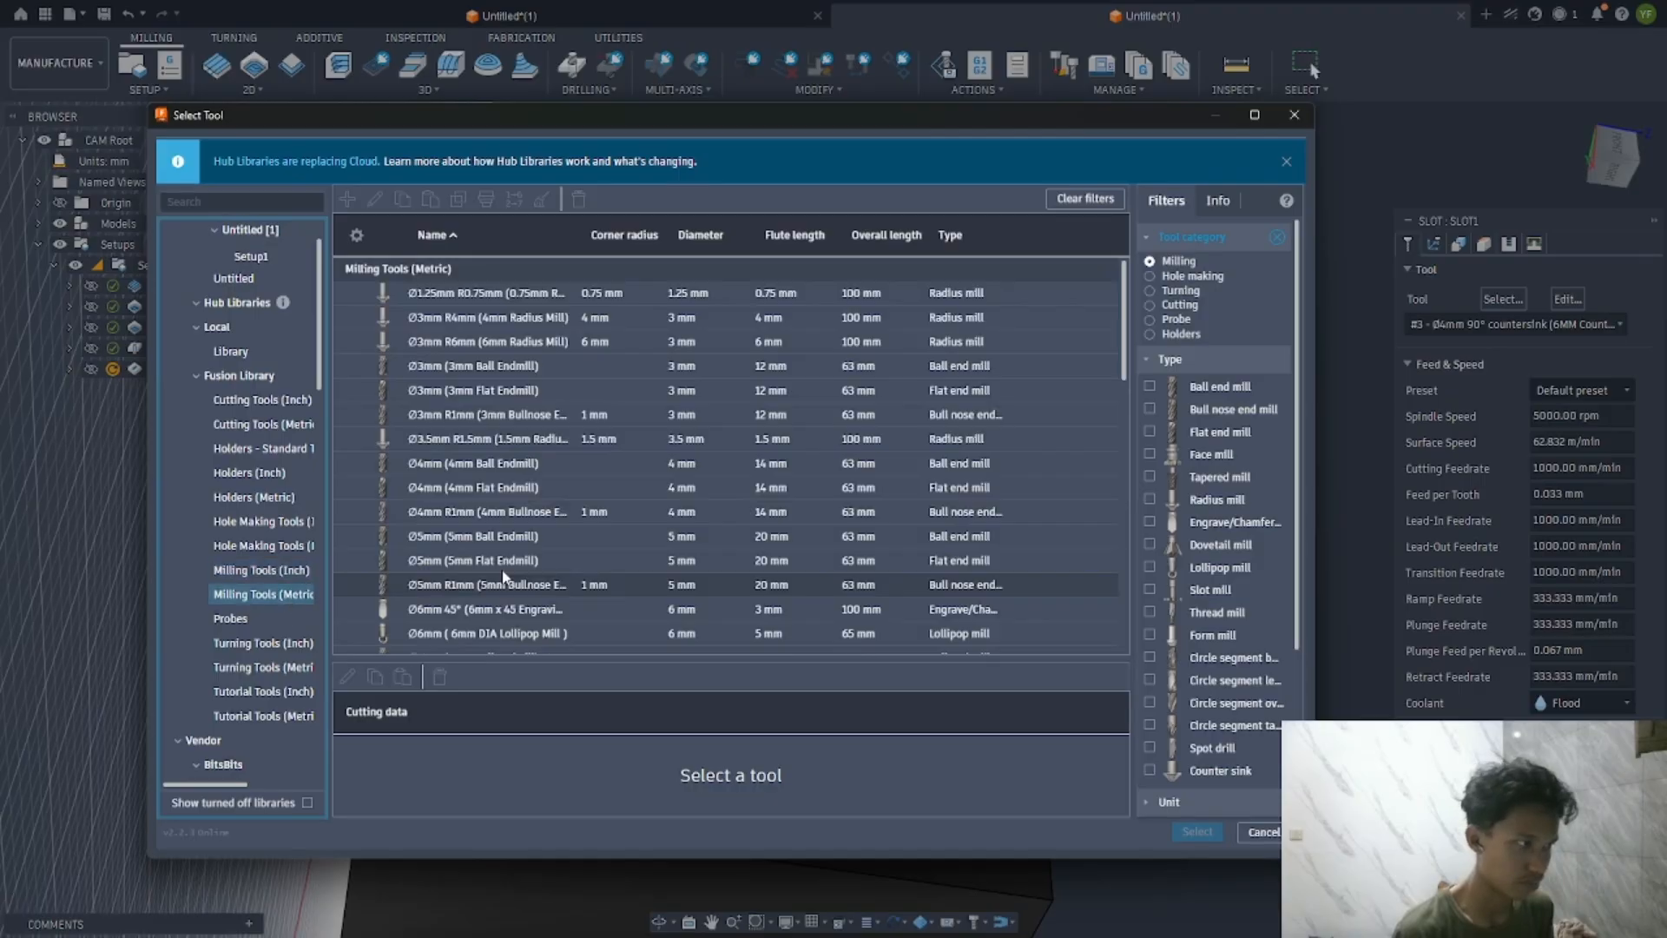
scroll(495, 491, "down", 5)
scroll(495, 491, "down", 4)
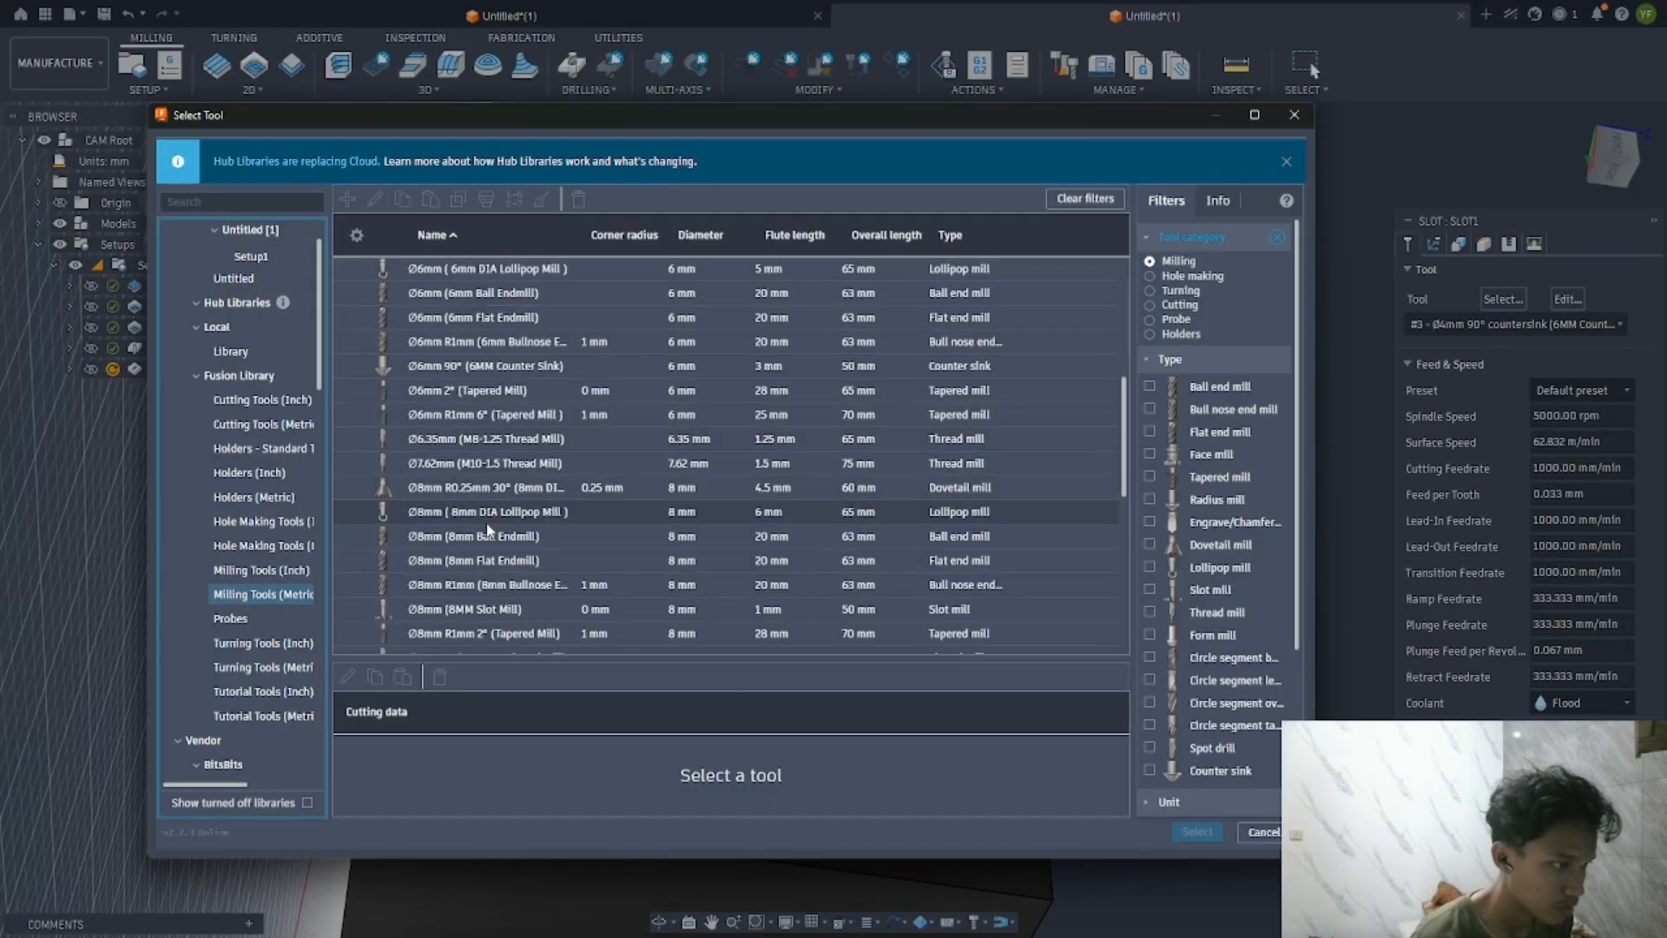
left_click(498, 560)
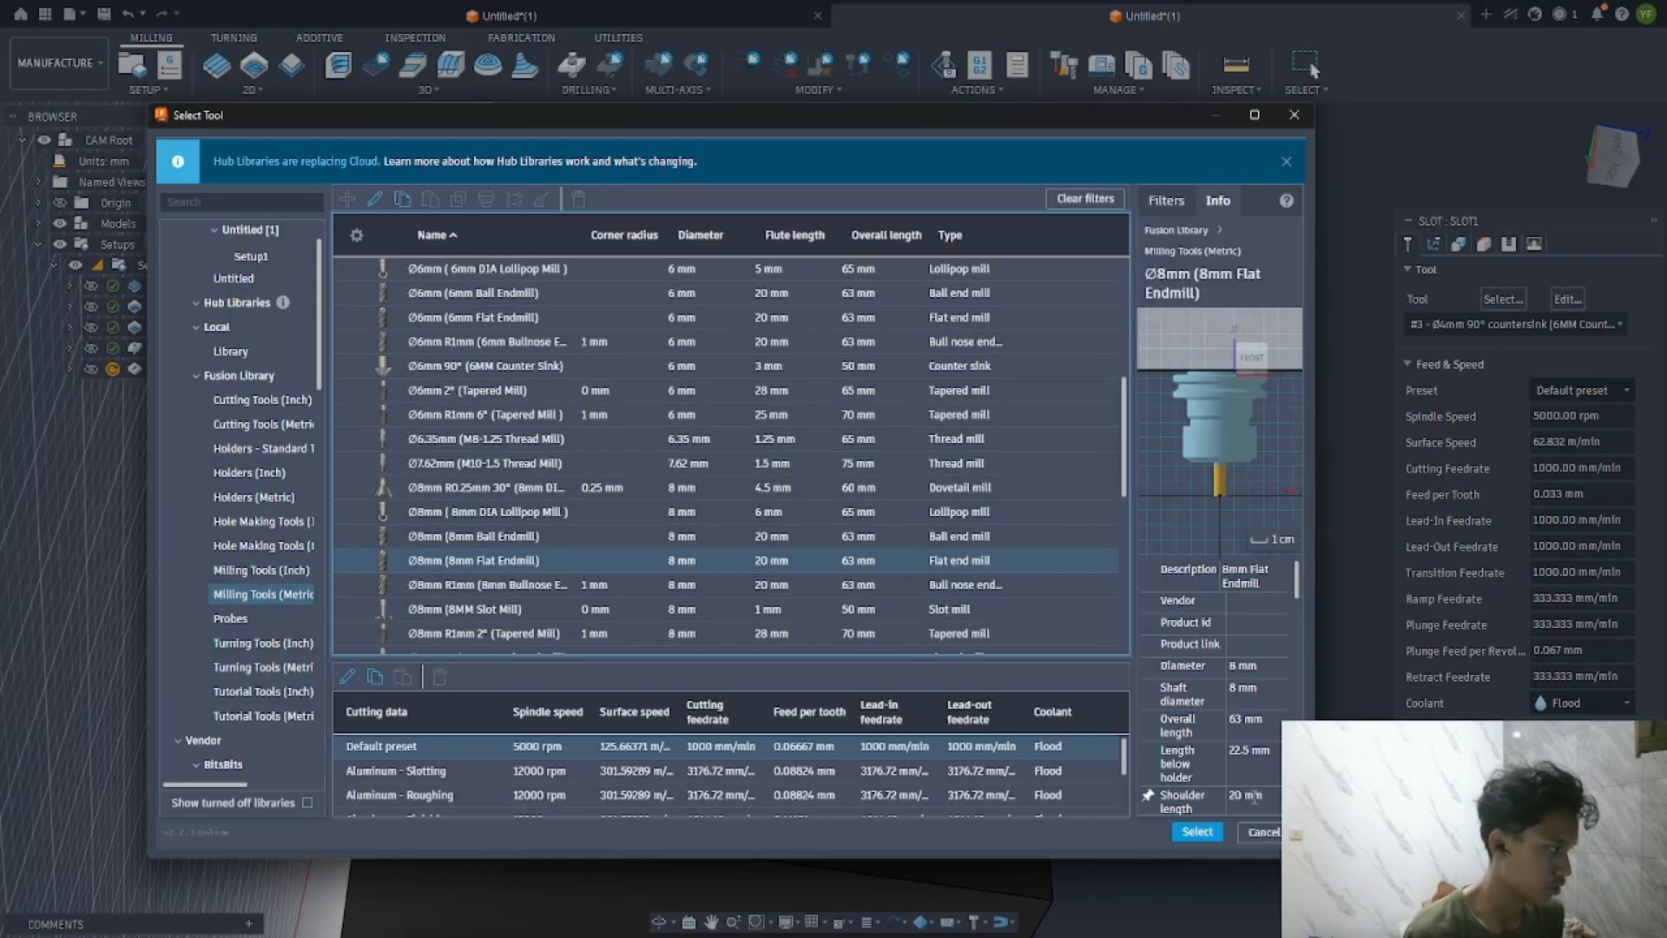
left_click(1197, 832)
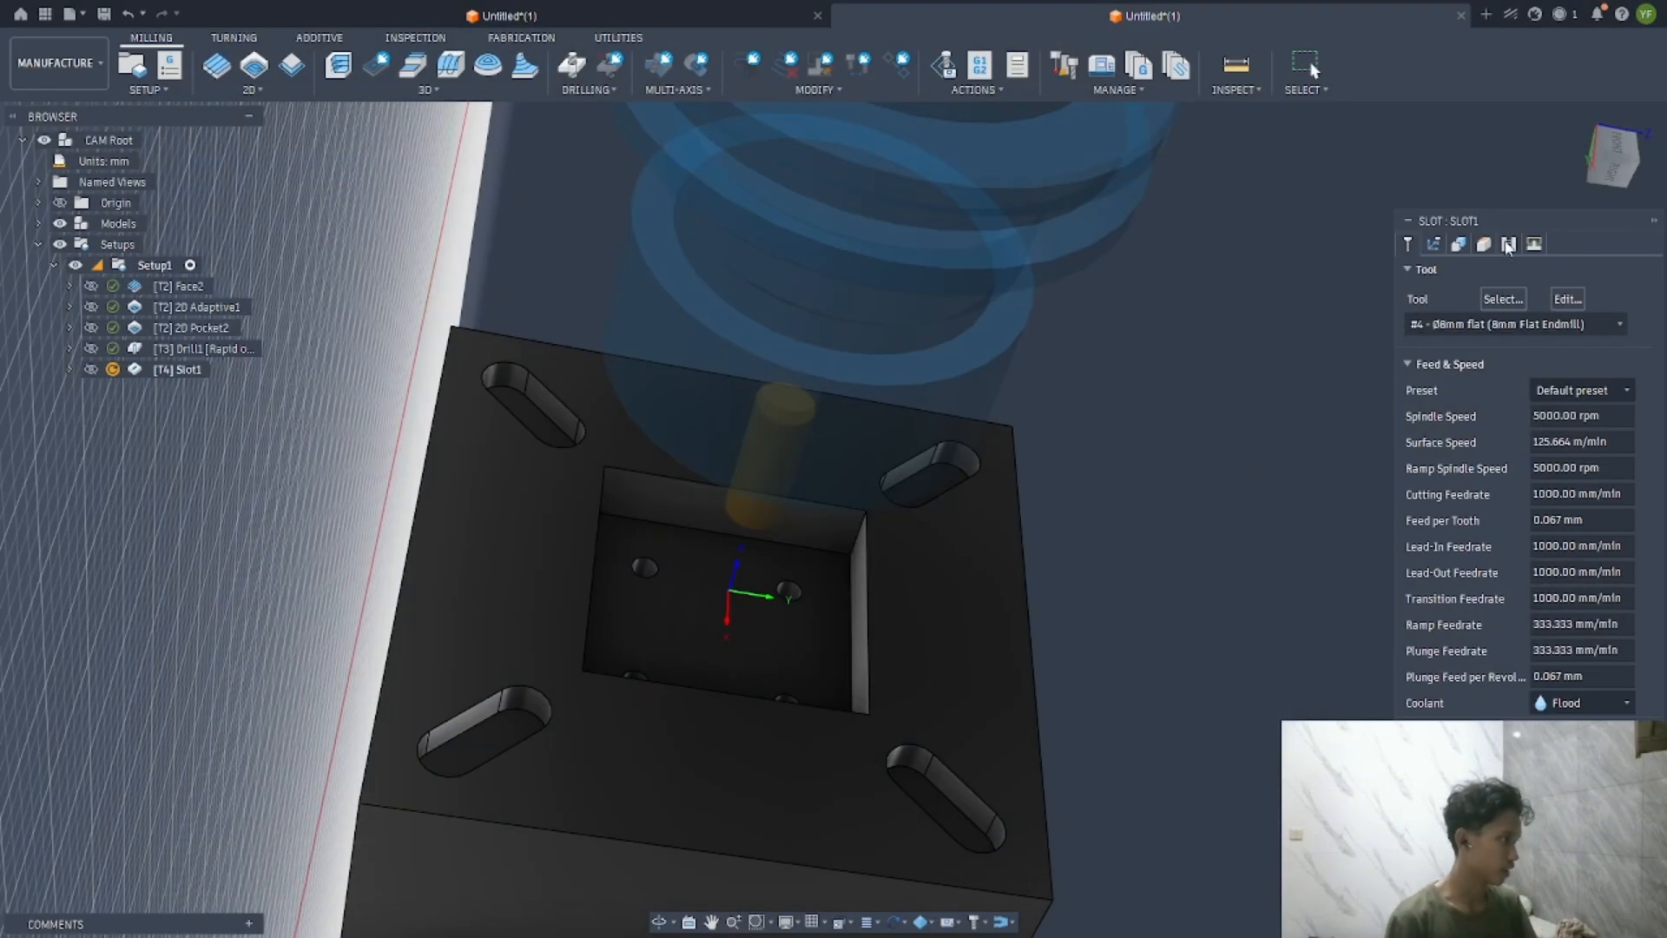
Review the slot operation's passes, linking and heights settings
left_click(1508, 245)
left_click(1533, 244)
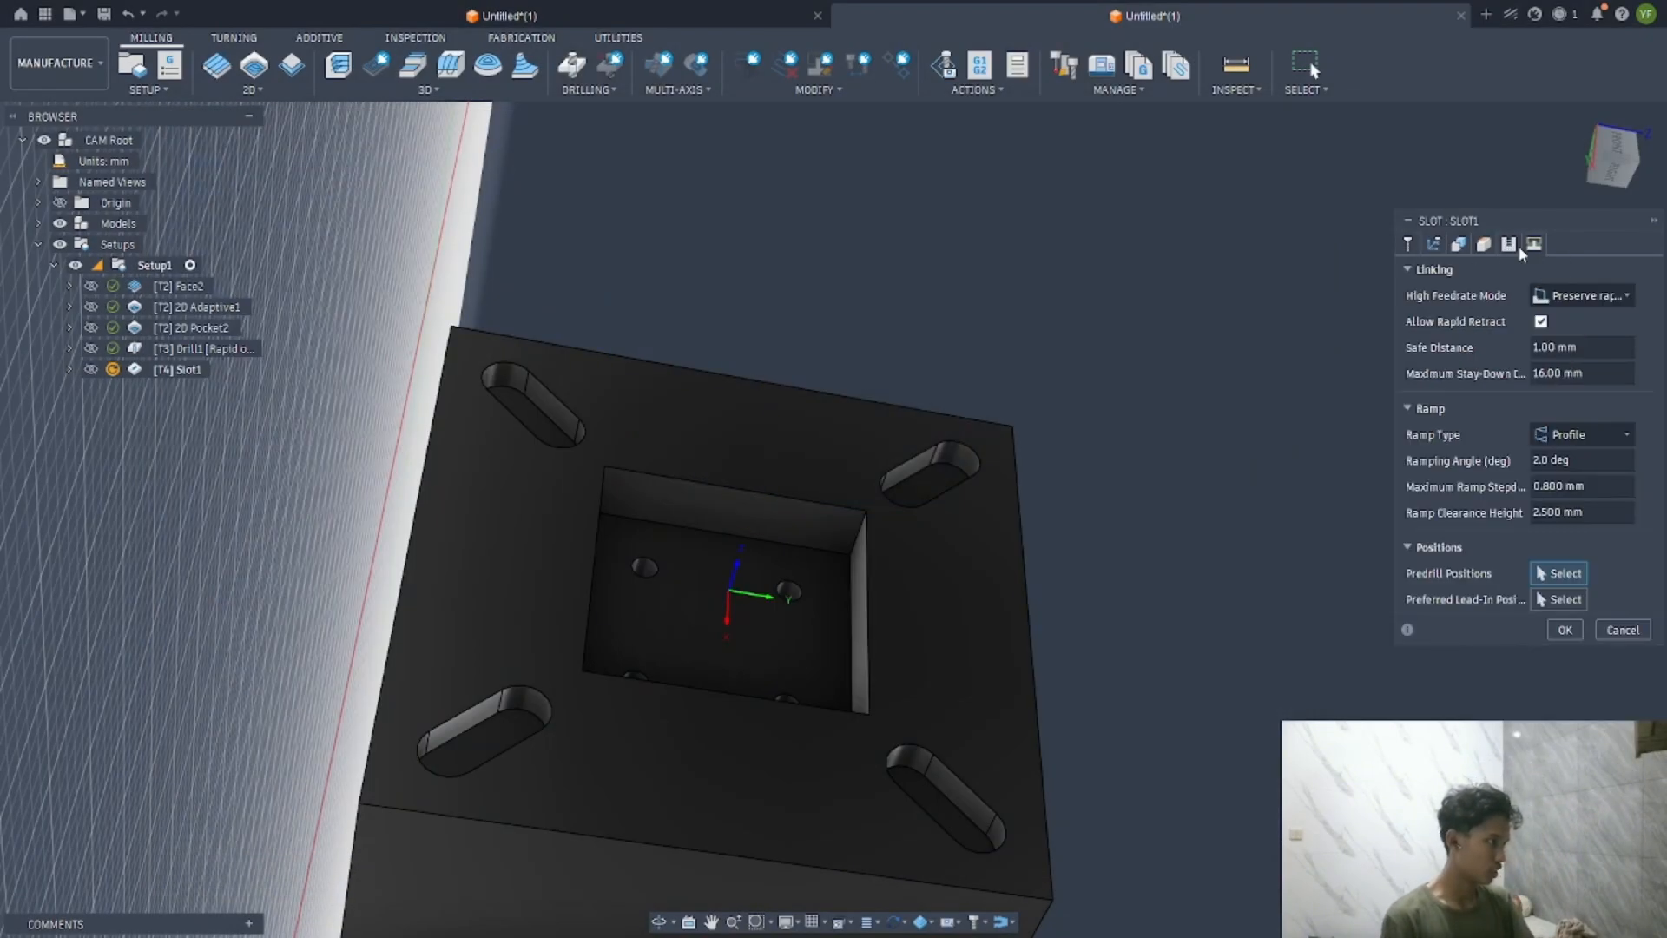
left_click(1508, 244)
left_click(1533, 244)
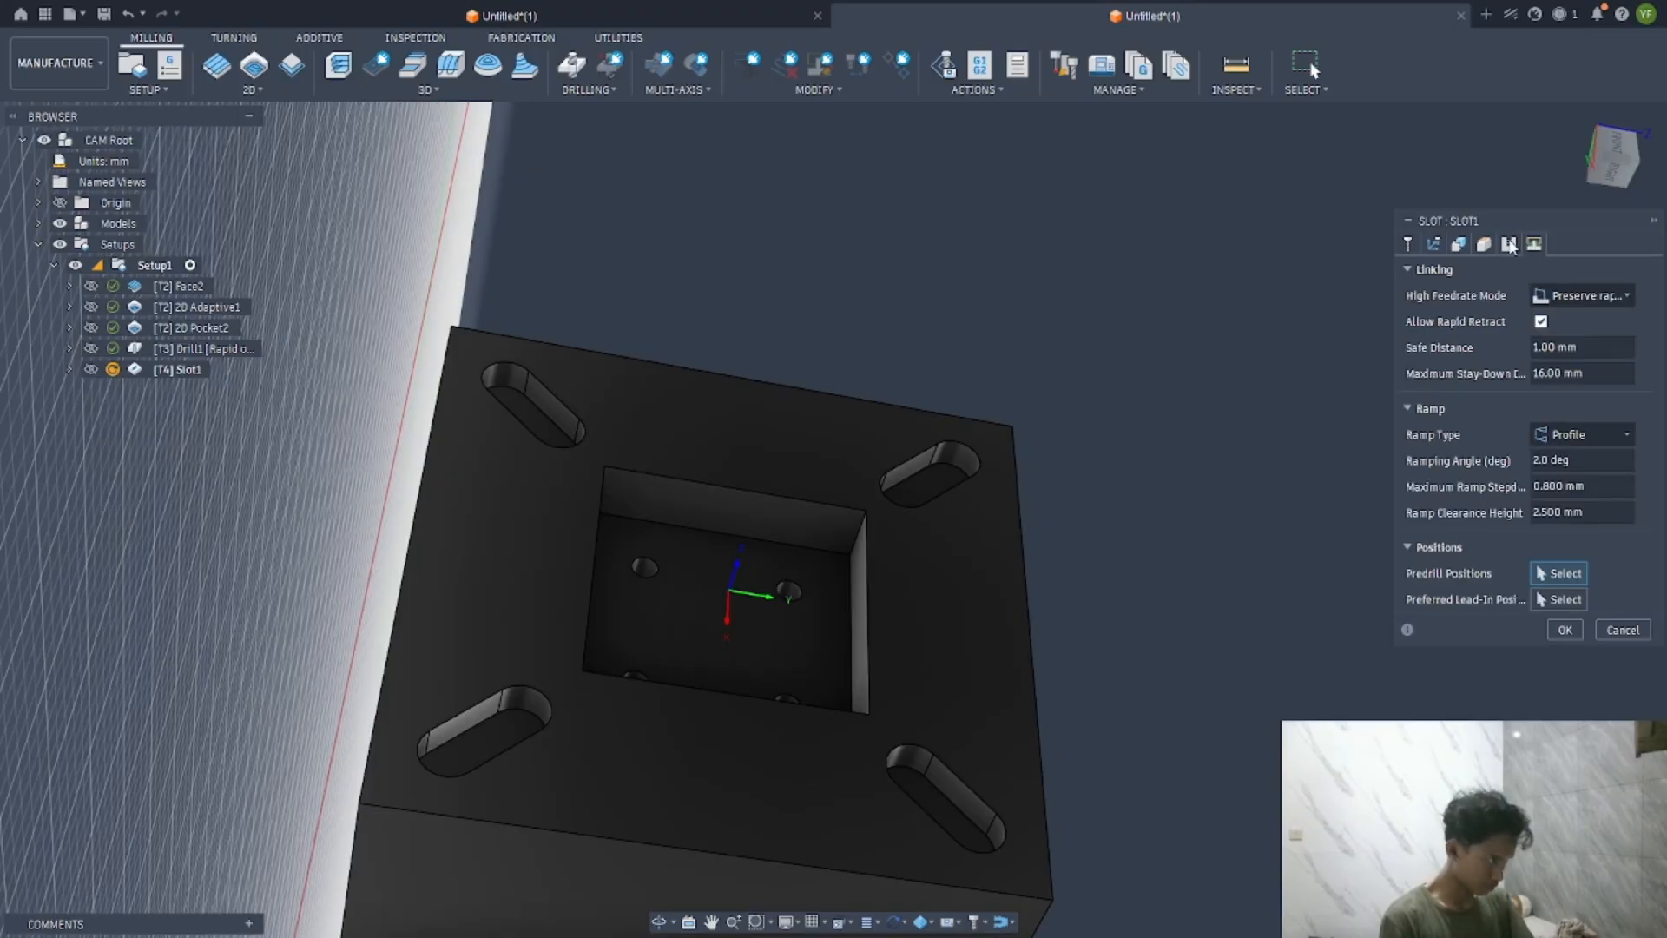
left_click(1508, 244)
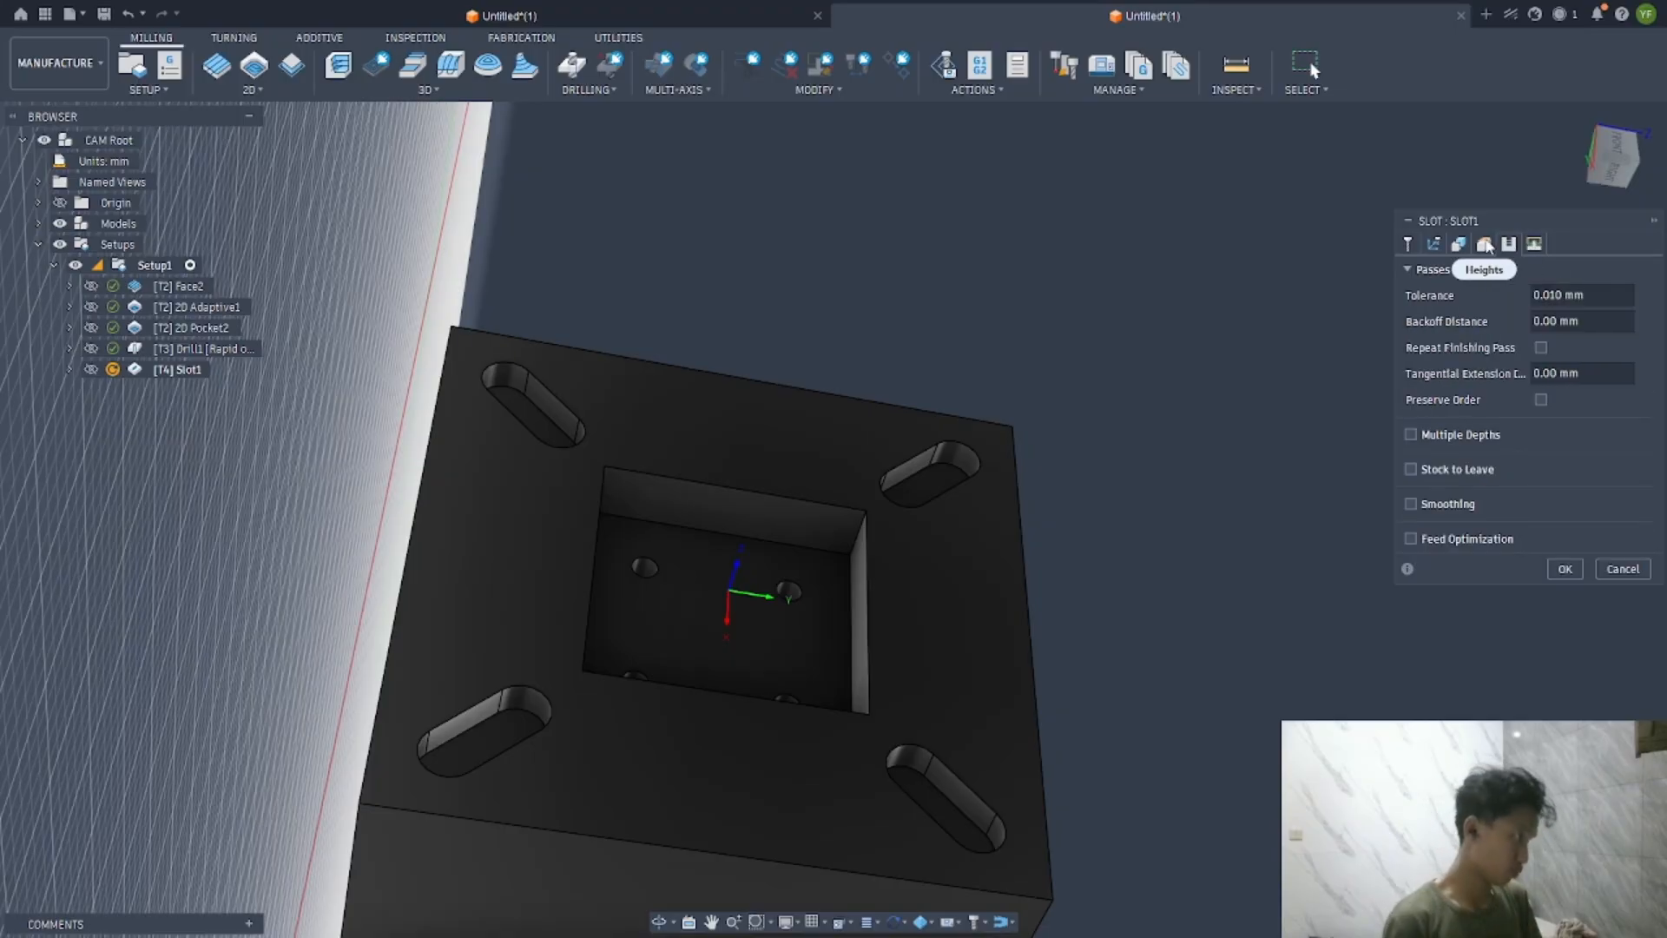
left_click(1484, 244)
left_click(1433, 244)
Select the floor contours of the four corner slots as pocket geometry and generate the slot toolpath
left_click(1459, 244)
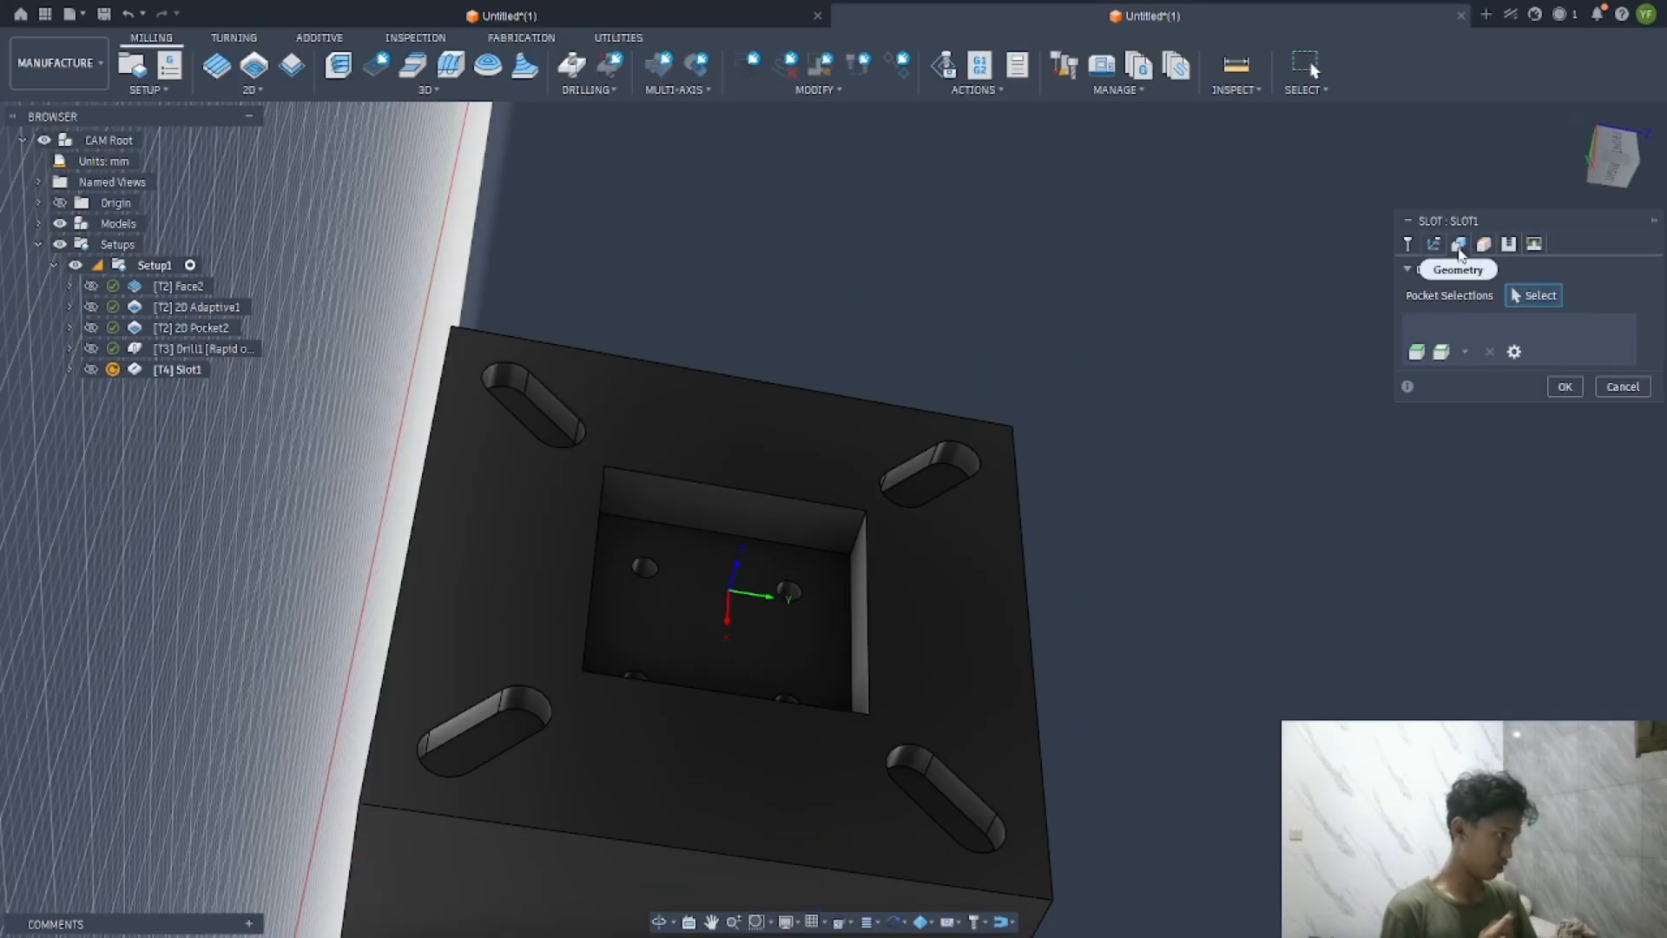
left_click(540, 427)
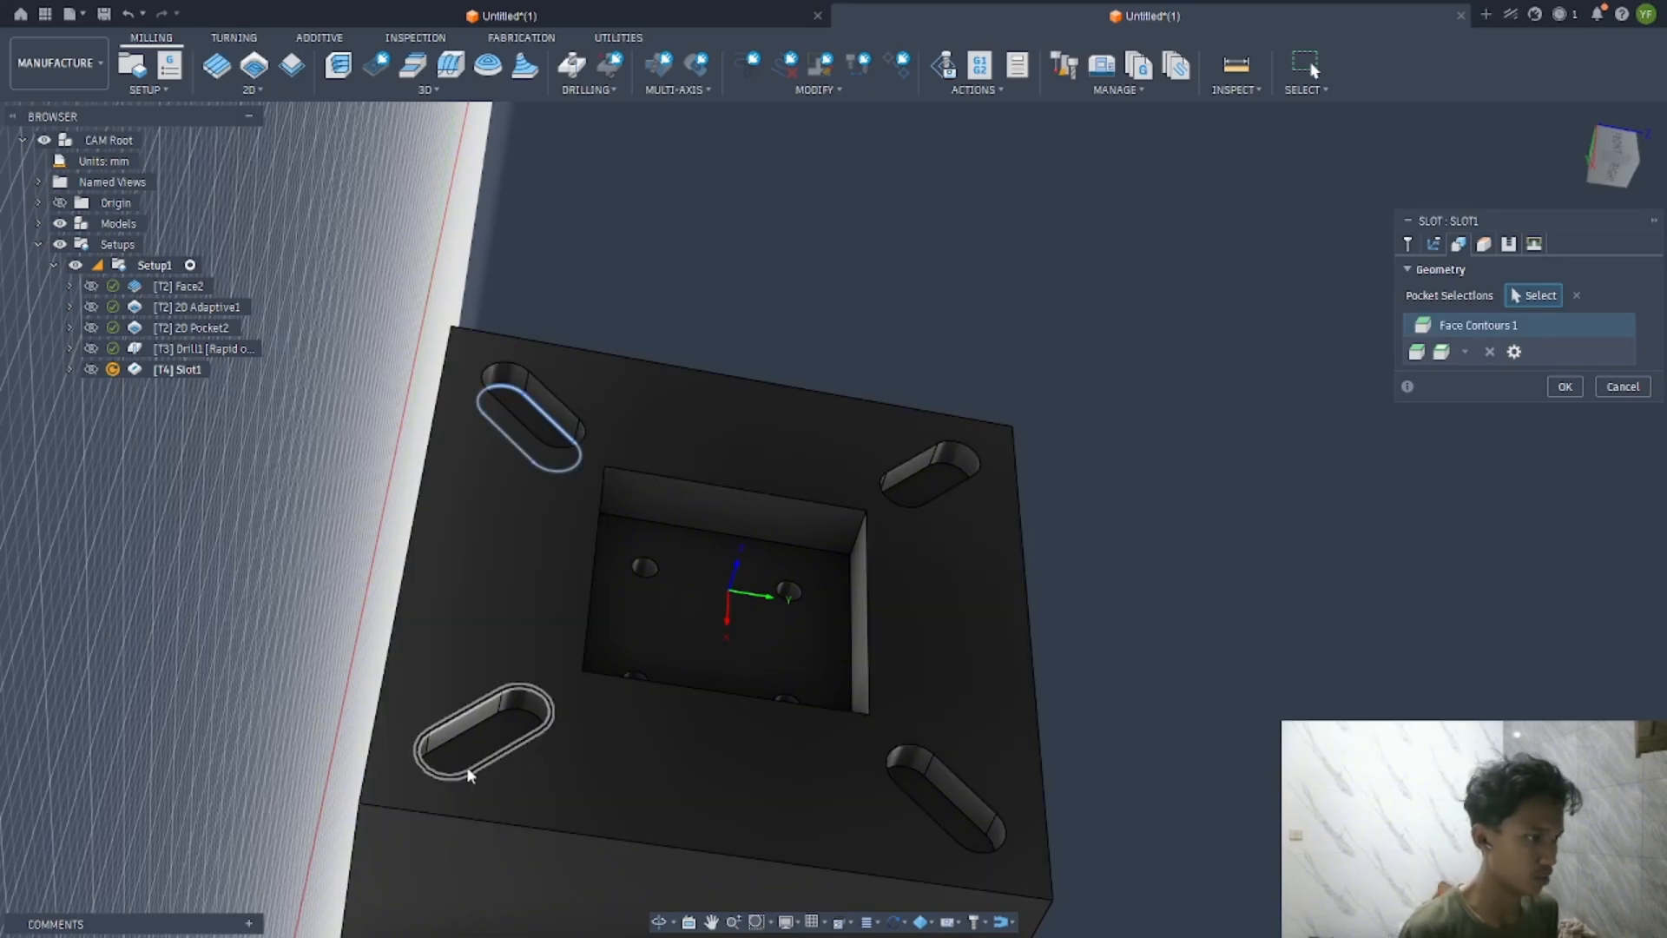
left_click(464, 754)
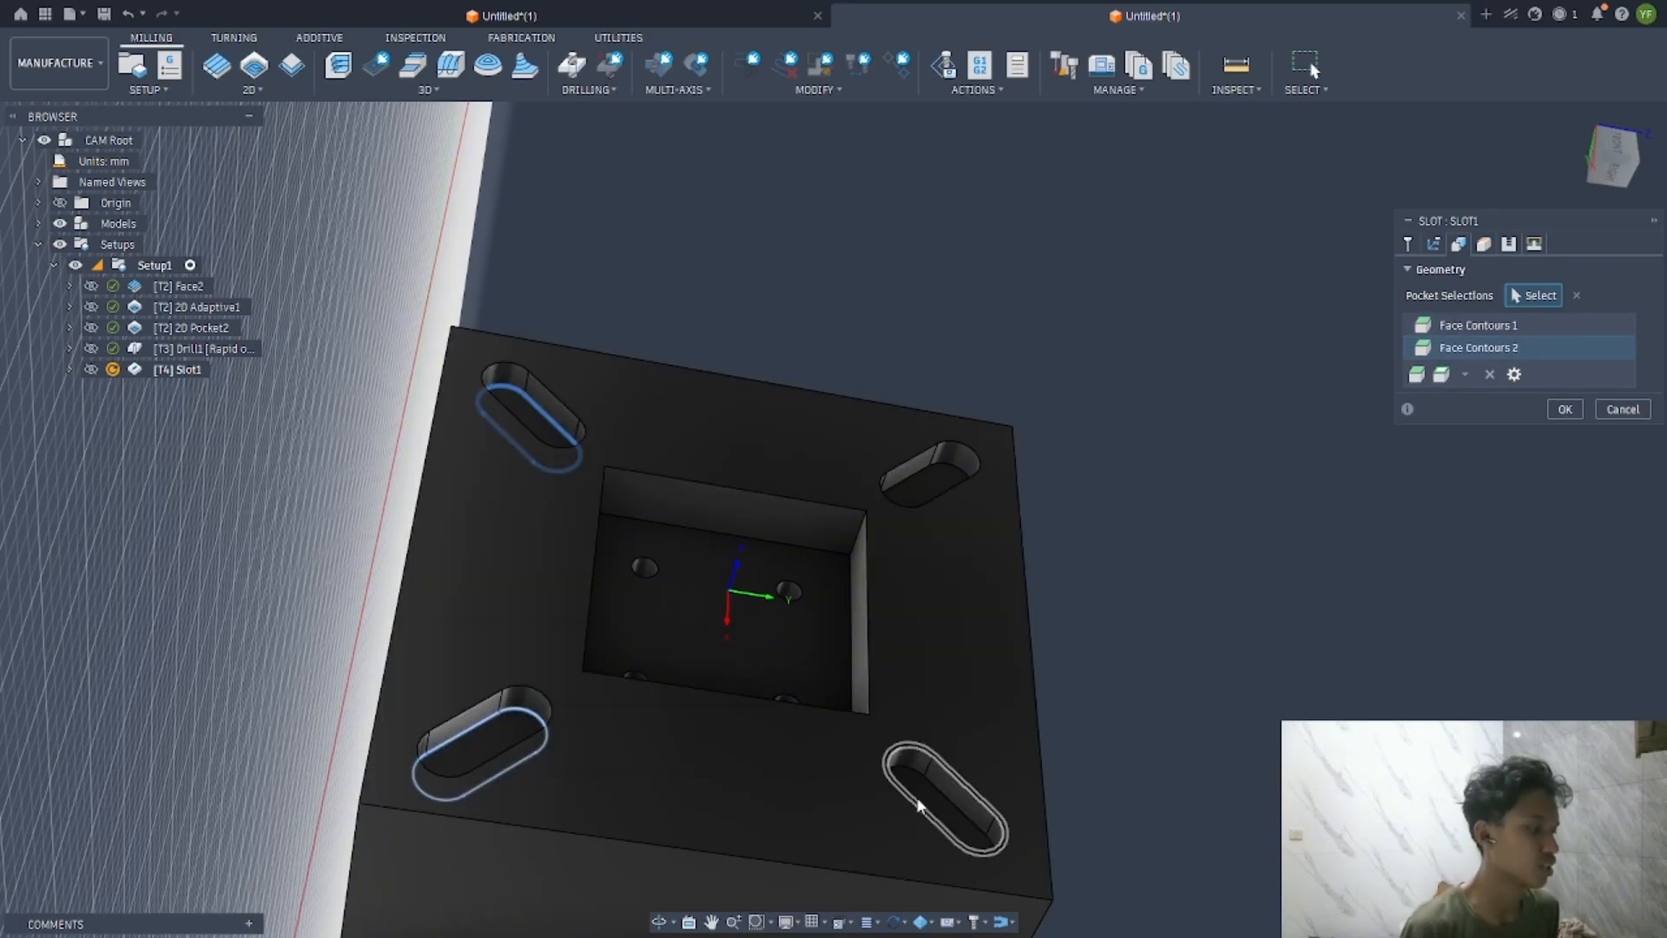
left_click(922, 771)
left_click(910, 477)
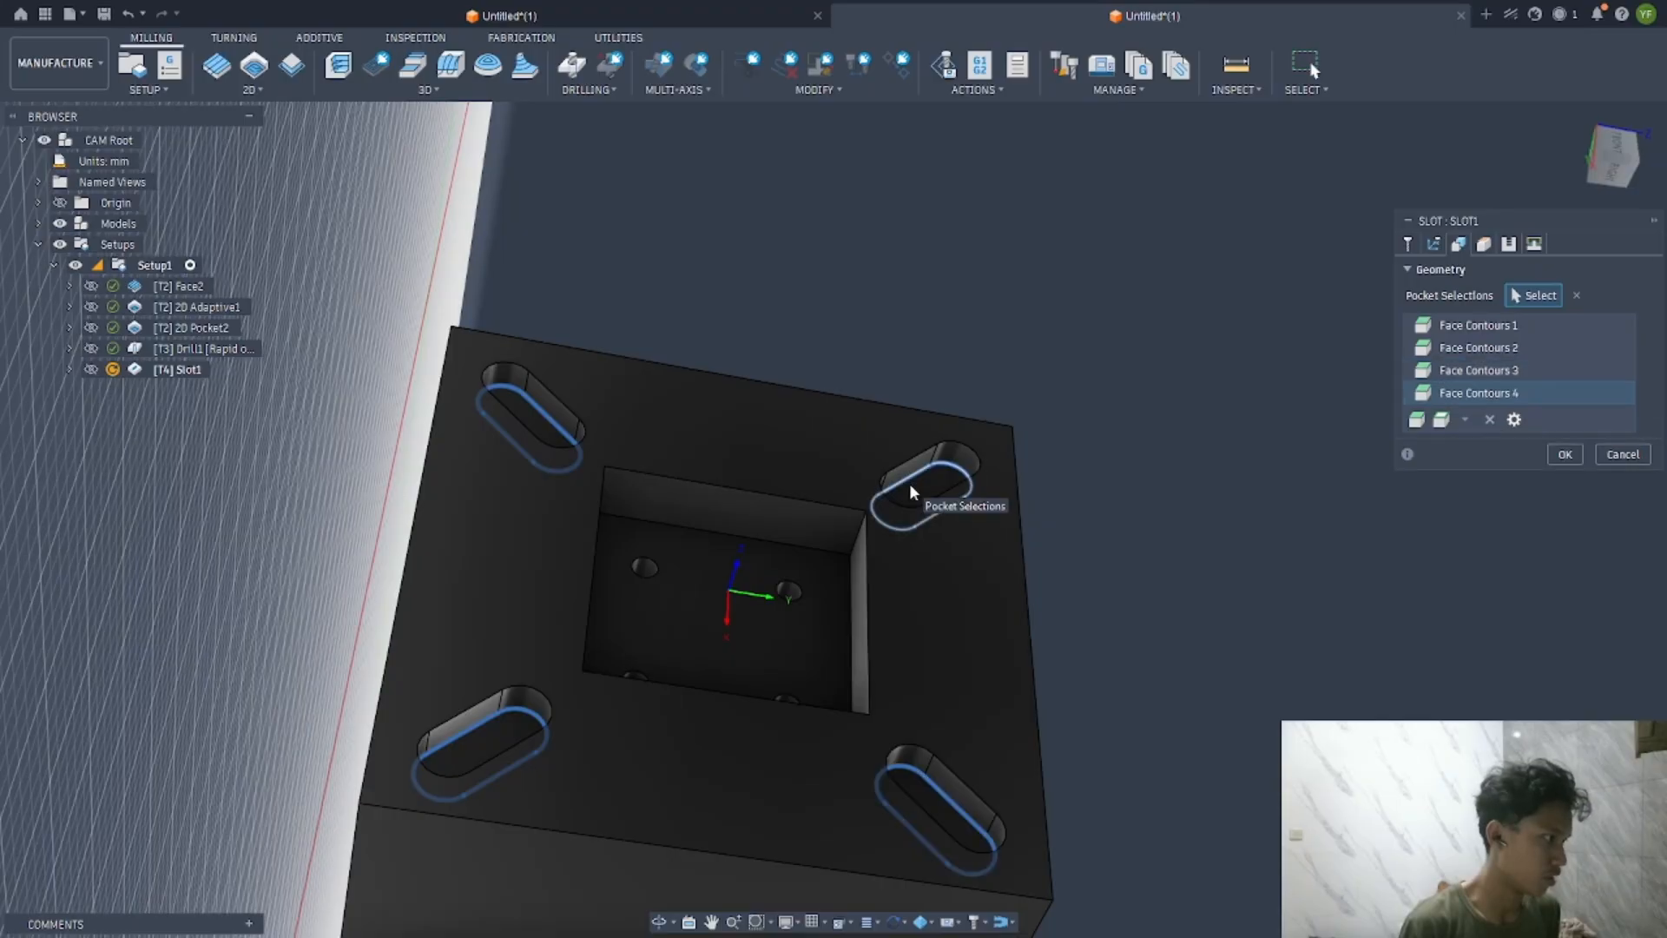
left_click(1566, 455)
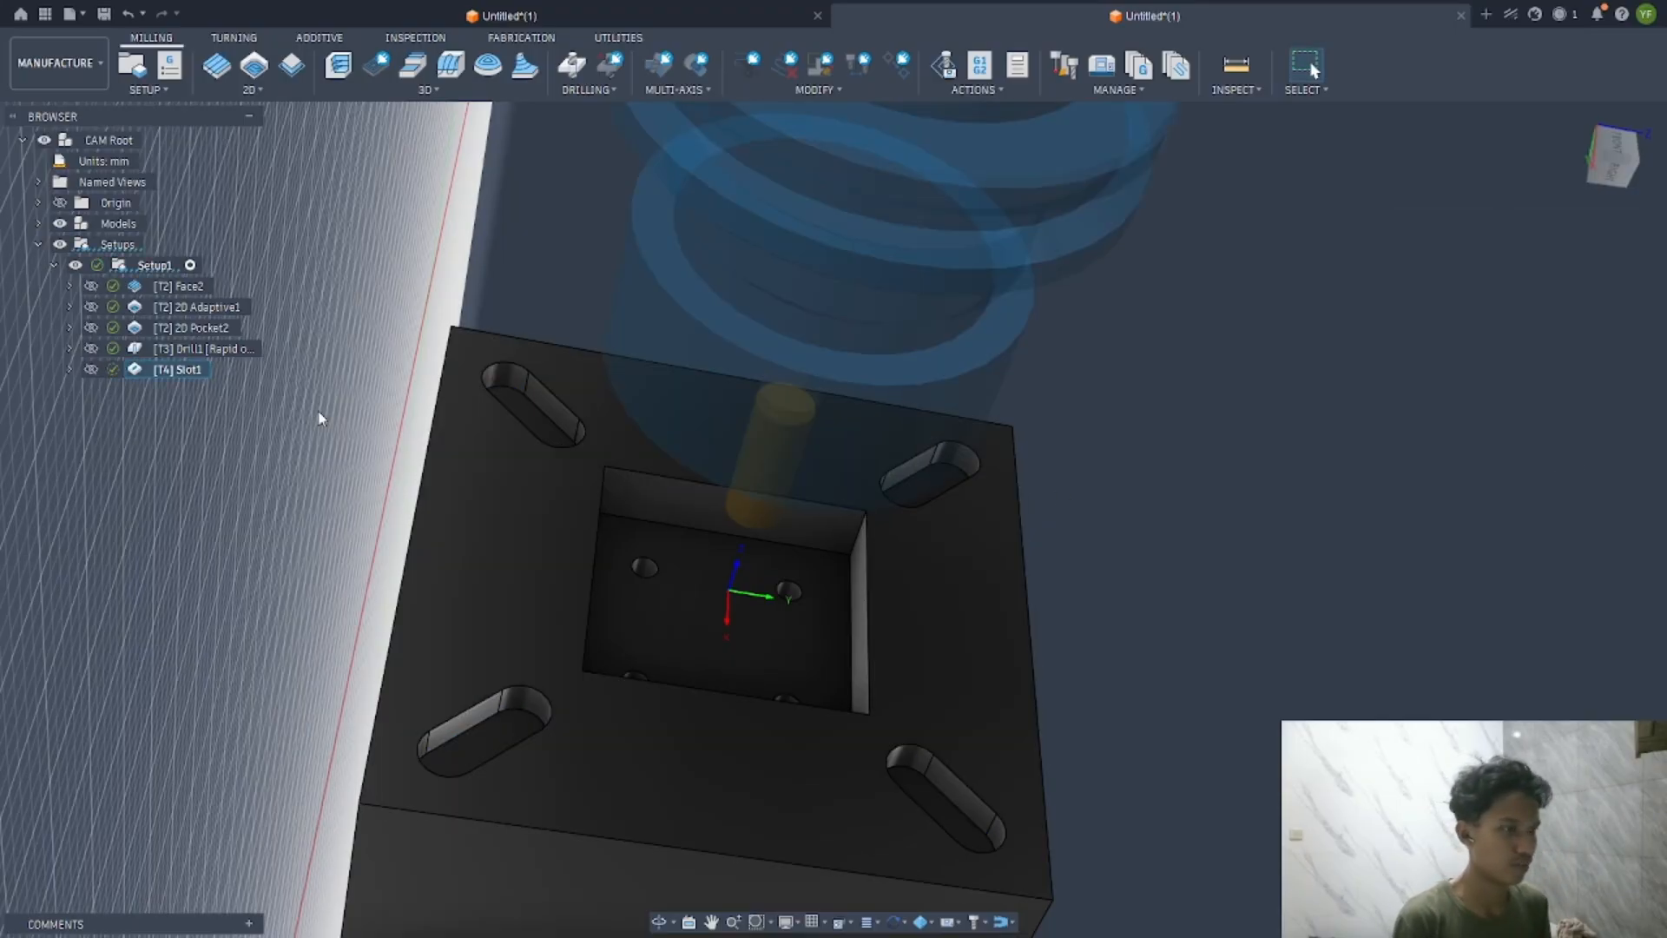
Play the machine simulation of the slot toolpath at a faster playback speed and exit the simulation
left_click(955, 74)
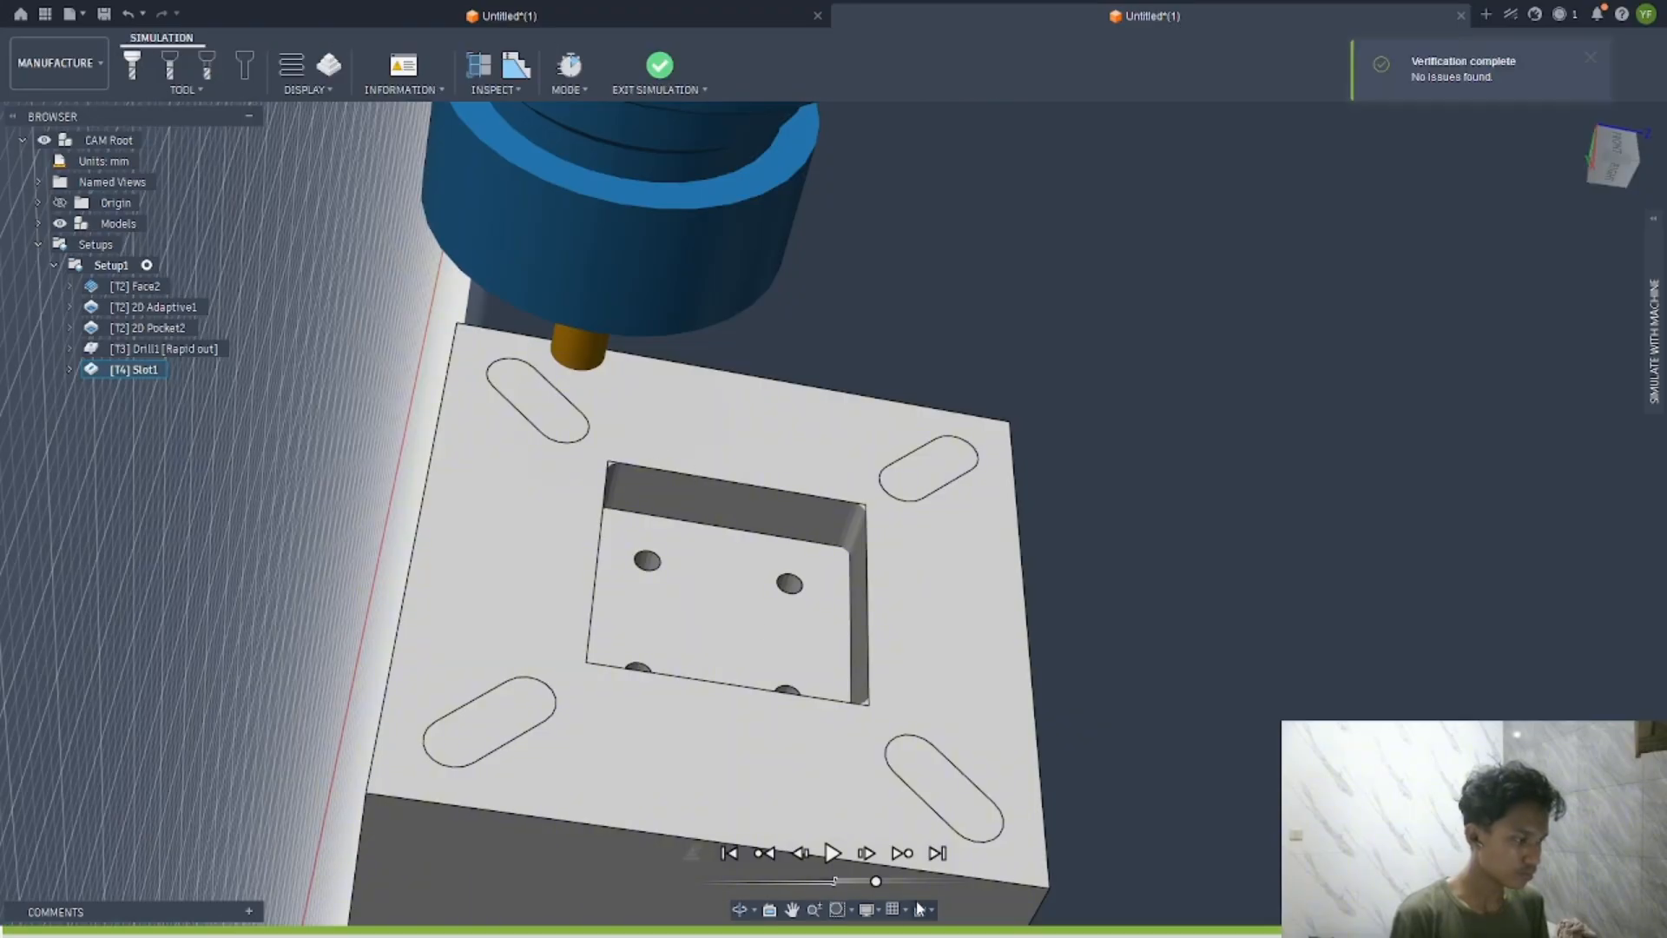
left_click(832, 852)
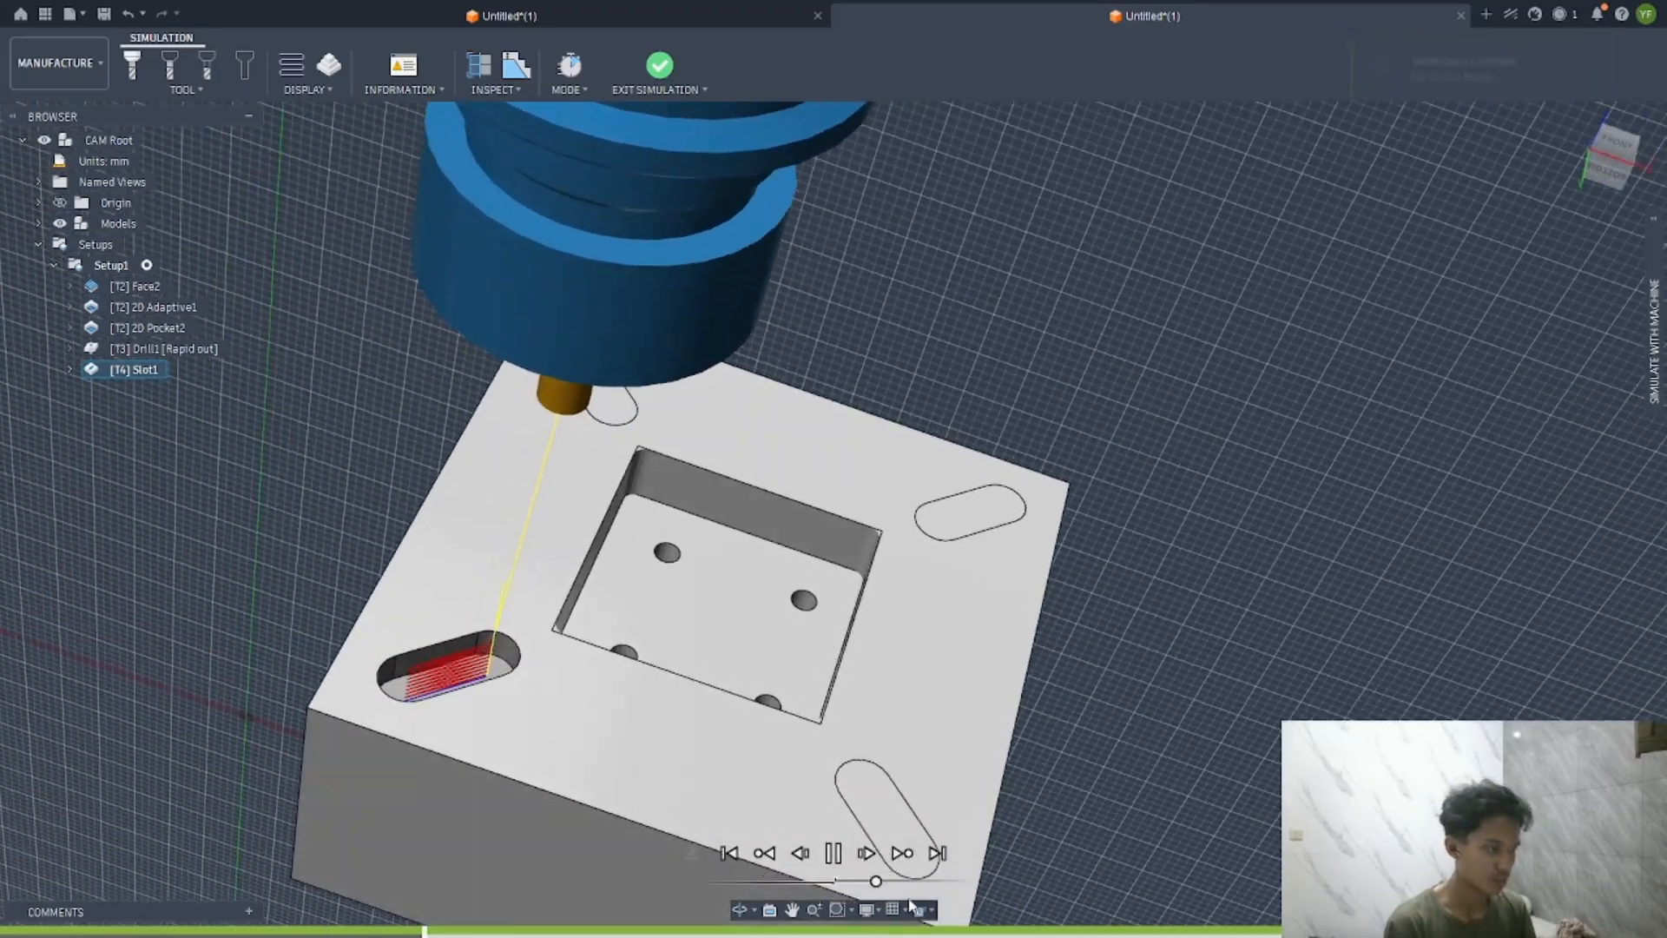
left_click_drag(875, 881, 904, 882)
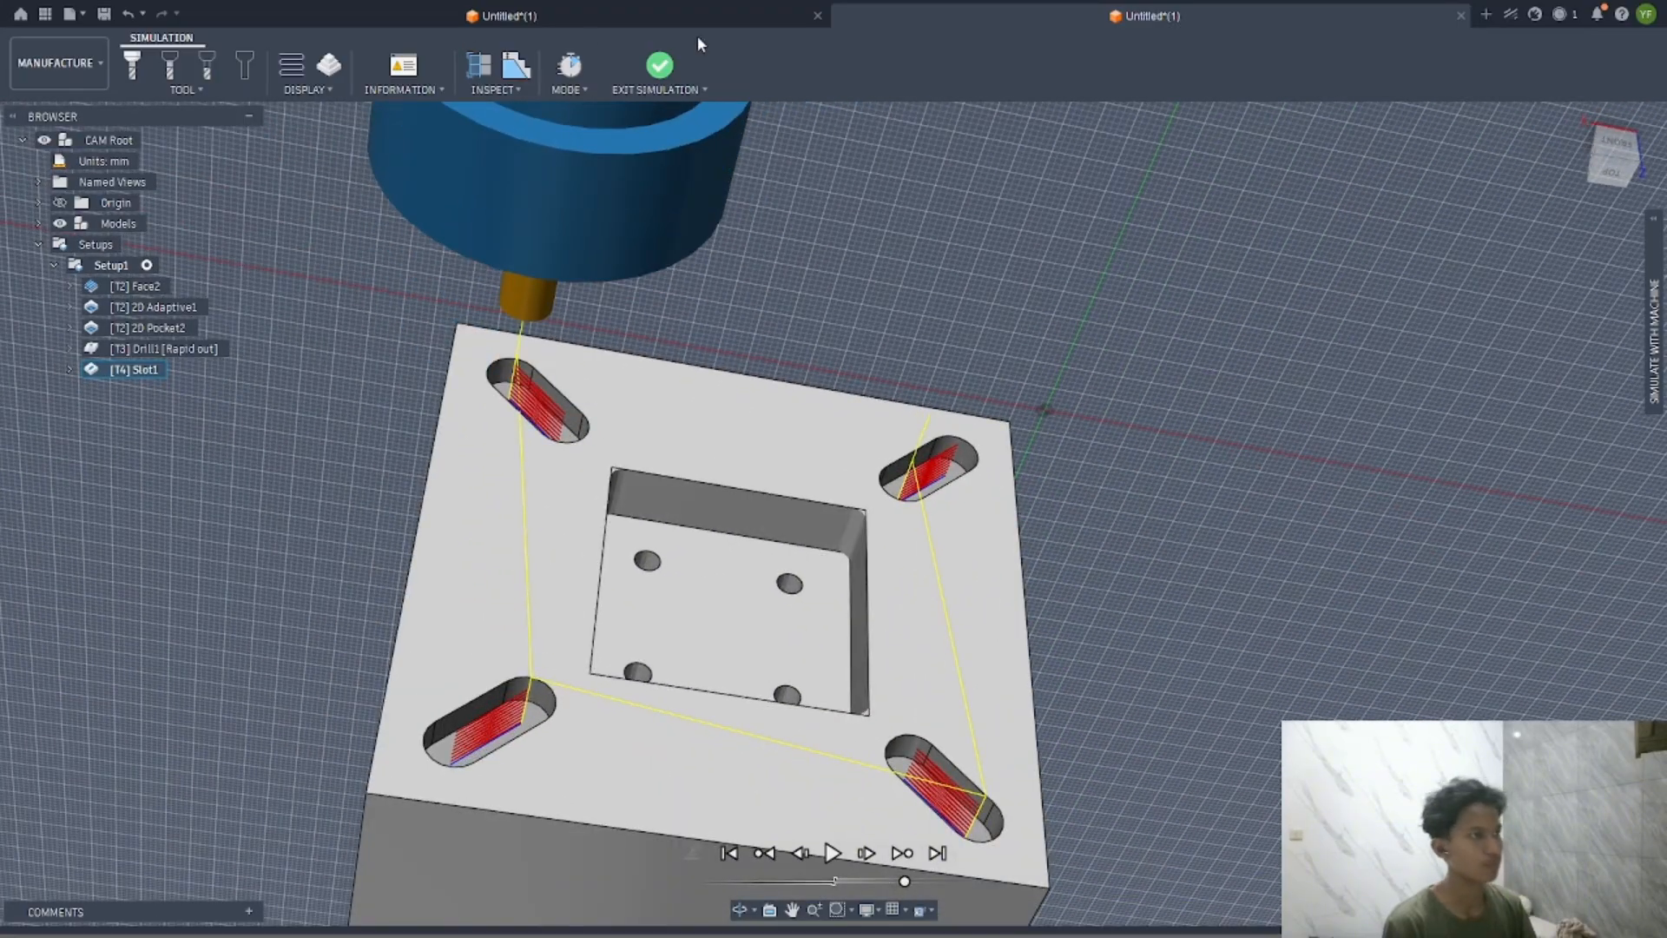
left_click(658, 70)
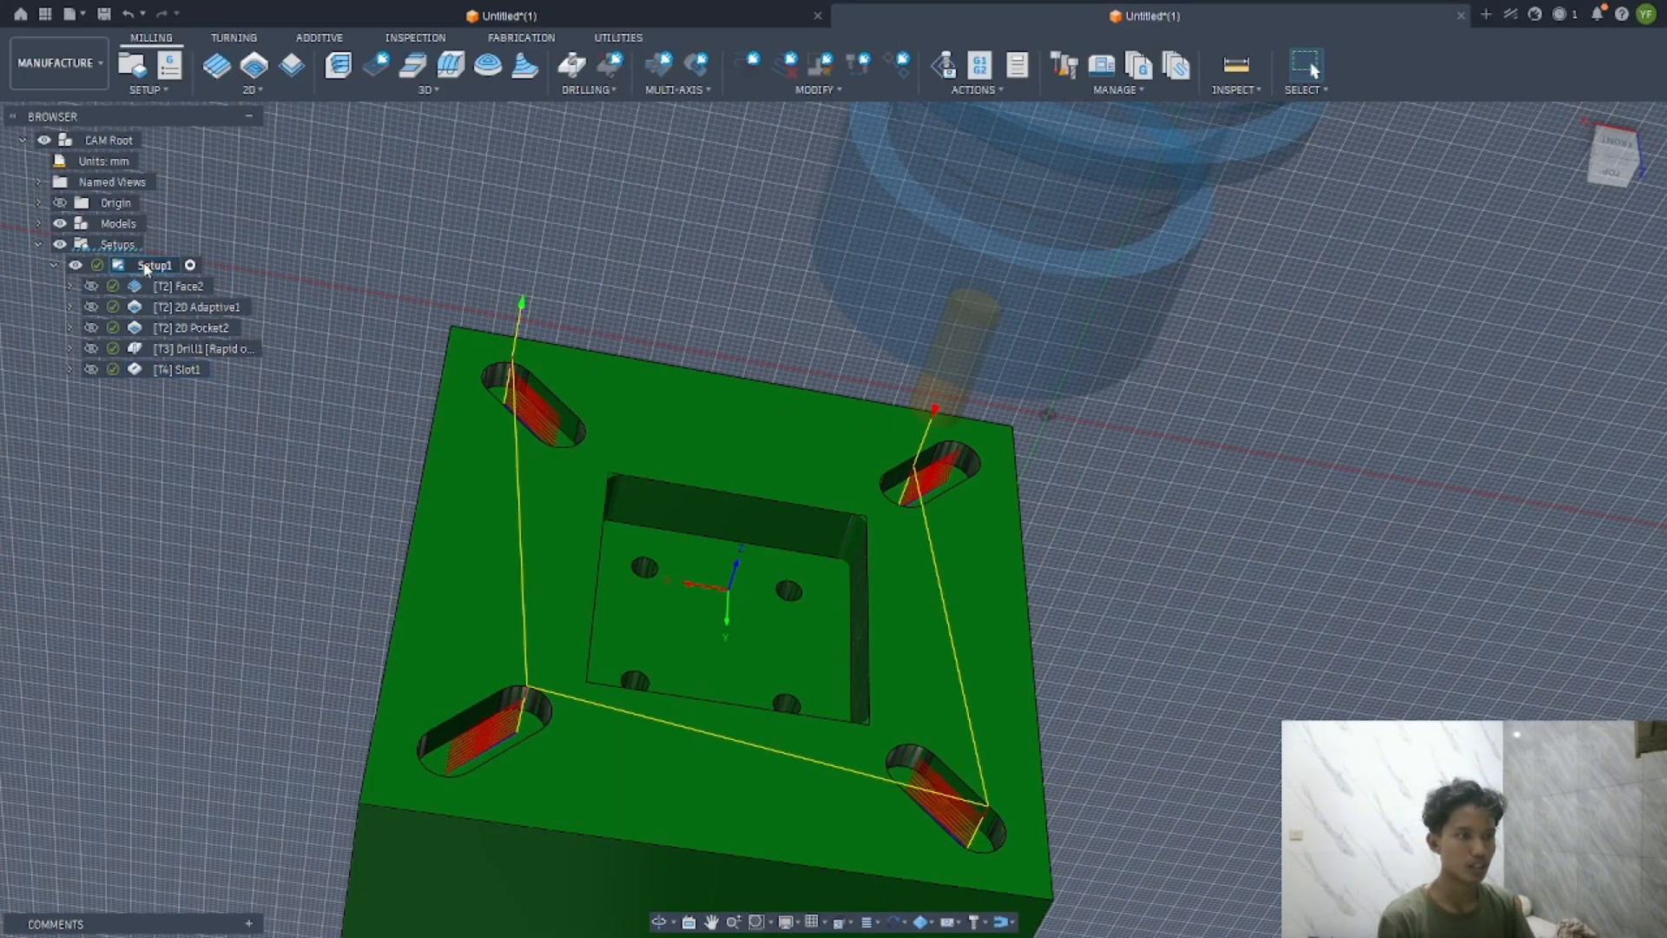
Simulate all the operations of Setup1 at a faster playback speed and exit the simulation
right_click(148, 269)
left_click(222, 431)
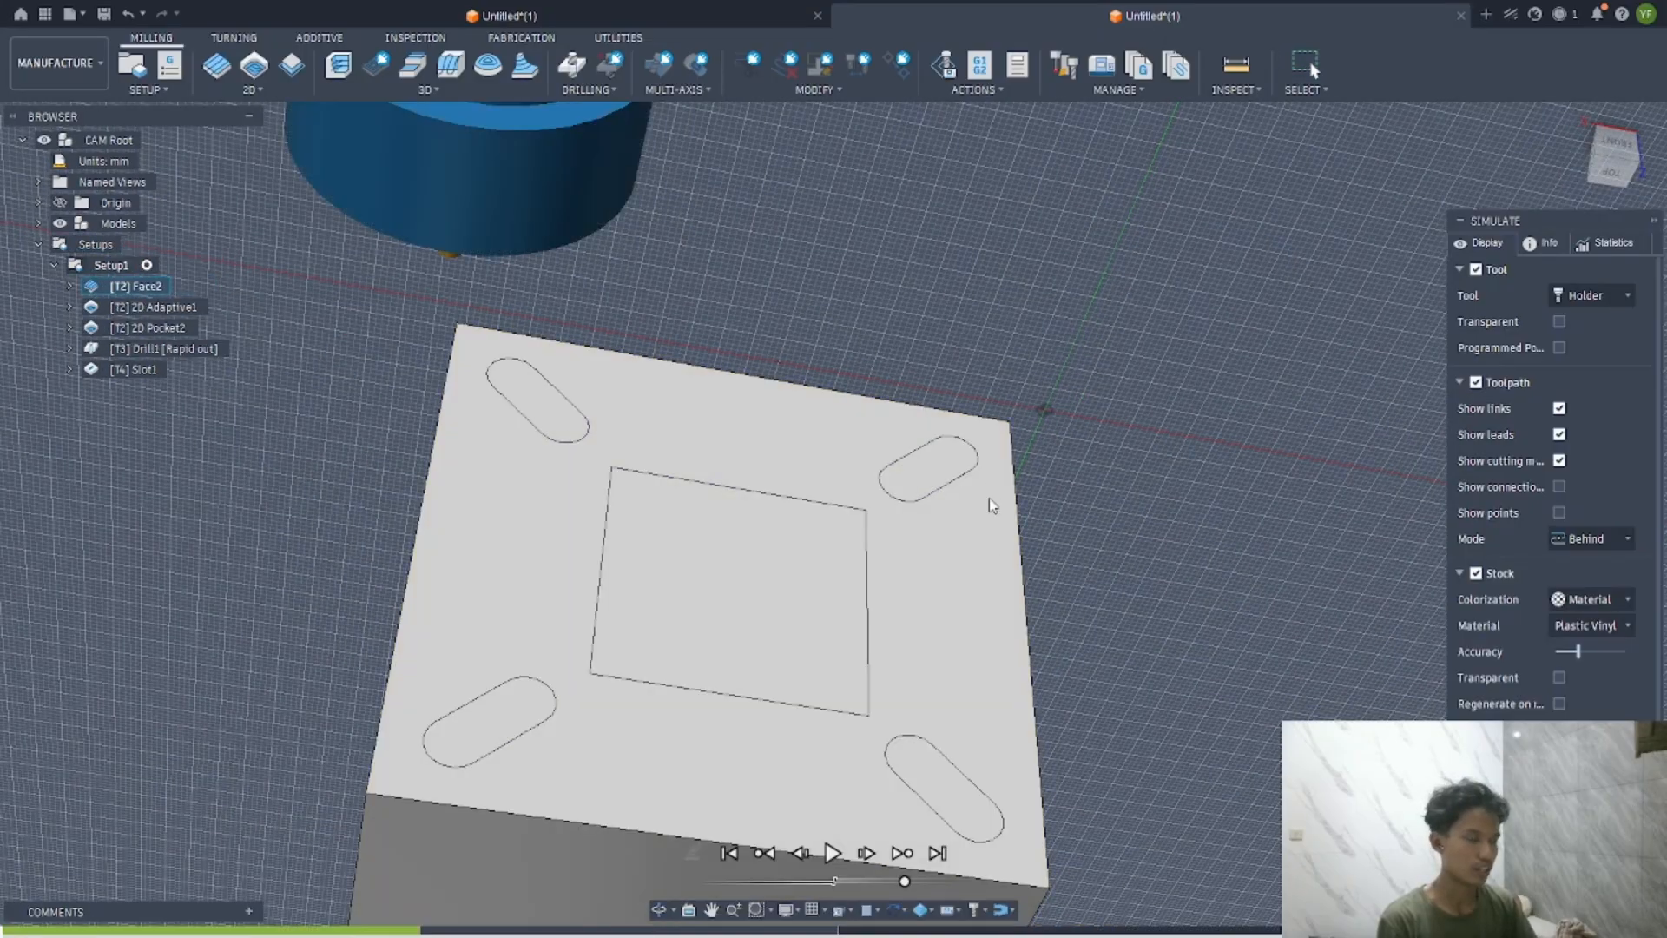
left_click(839, 861)
left_click_drag(860, 882, 915, 879)
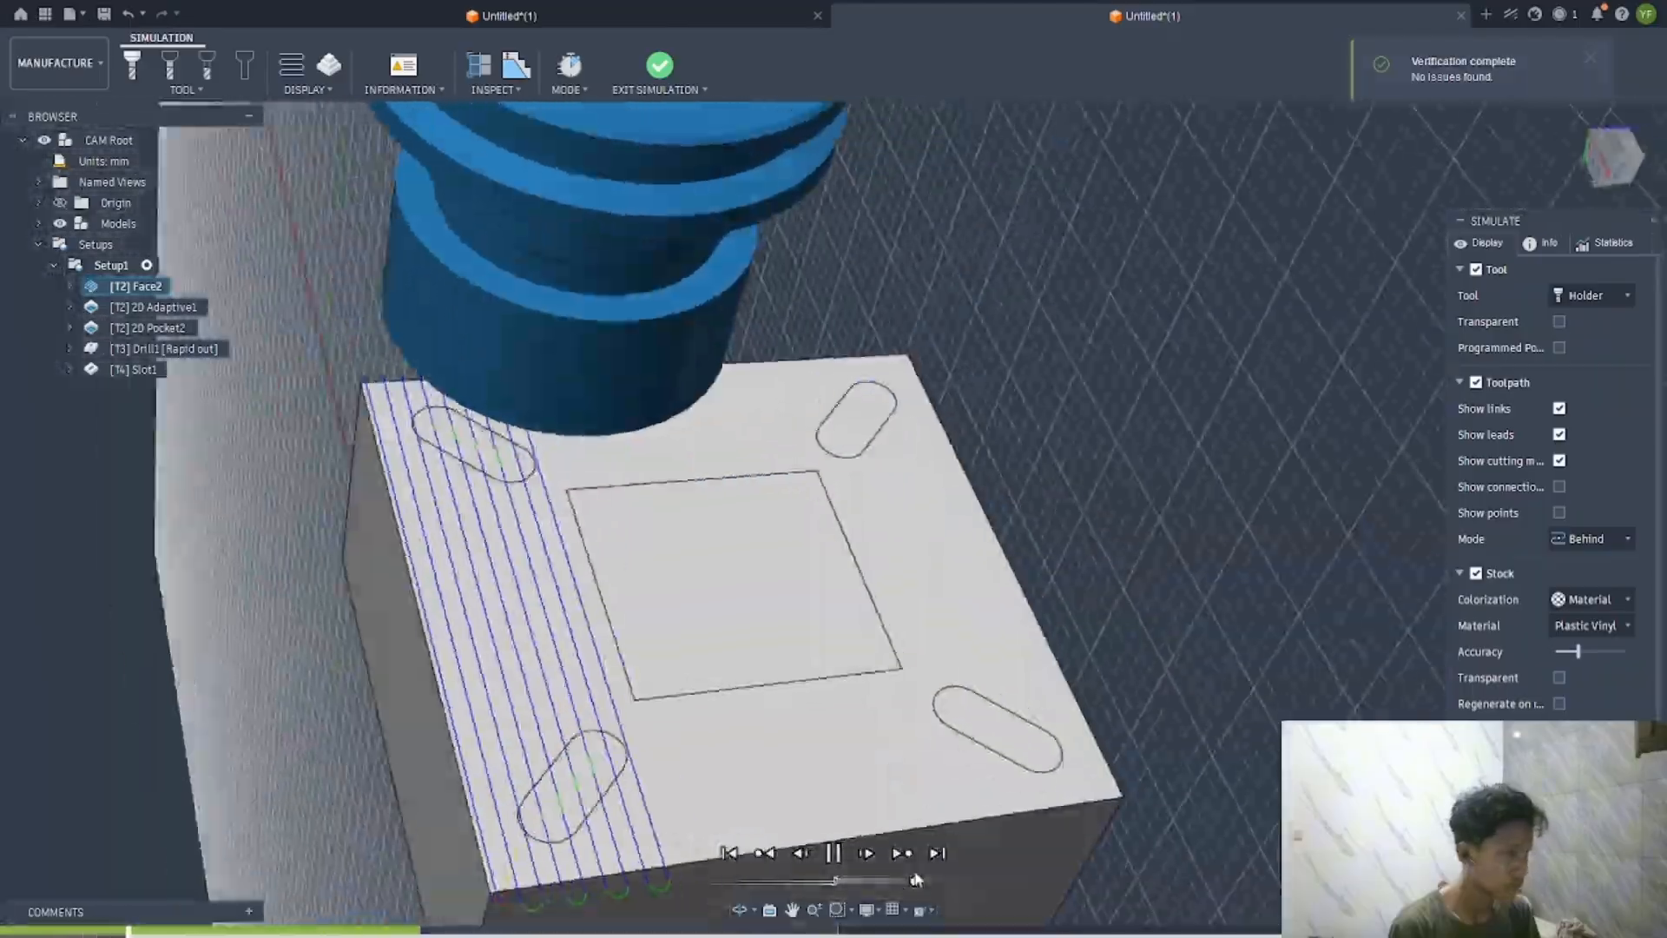
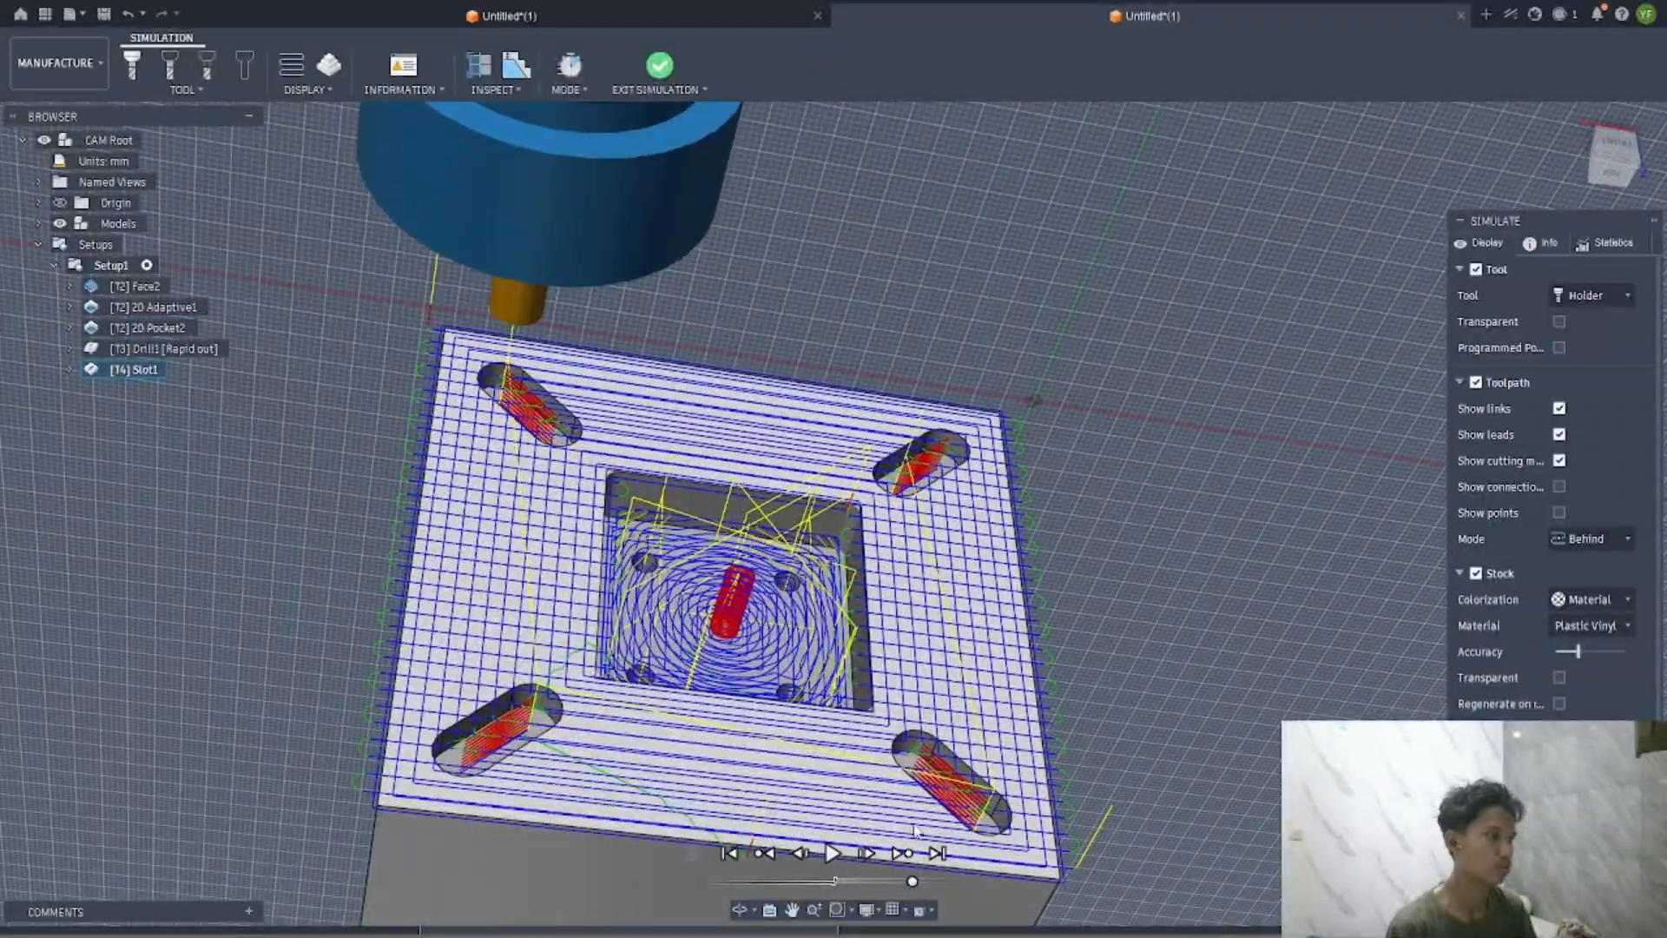
left_click(658, 68)
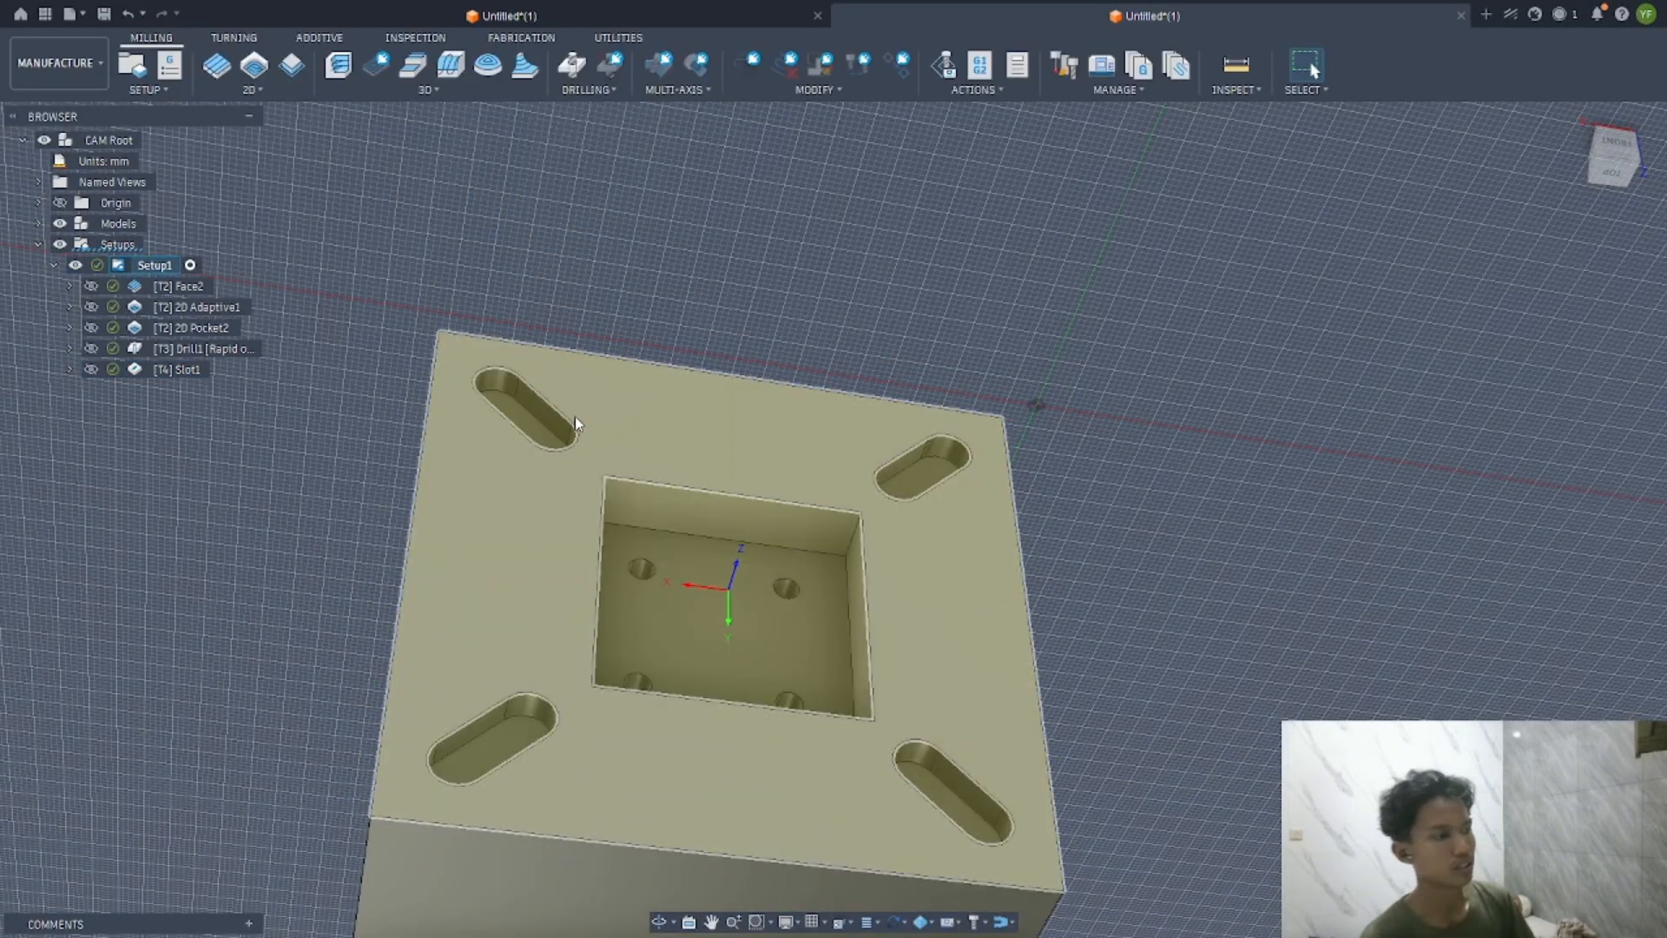
Export the design as a Fusion archive file (.f3d) named HASIL DESIGN MILLING to the Downloads/CNC folder
scroll(486, 452, "down", 5)
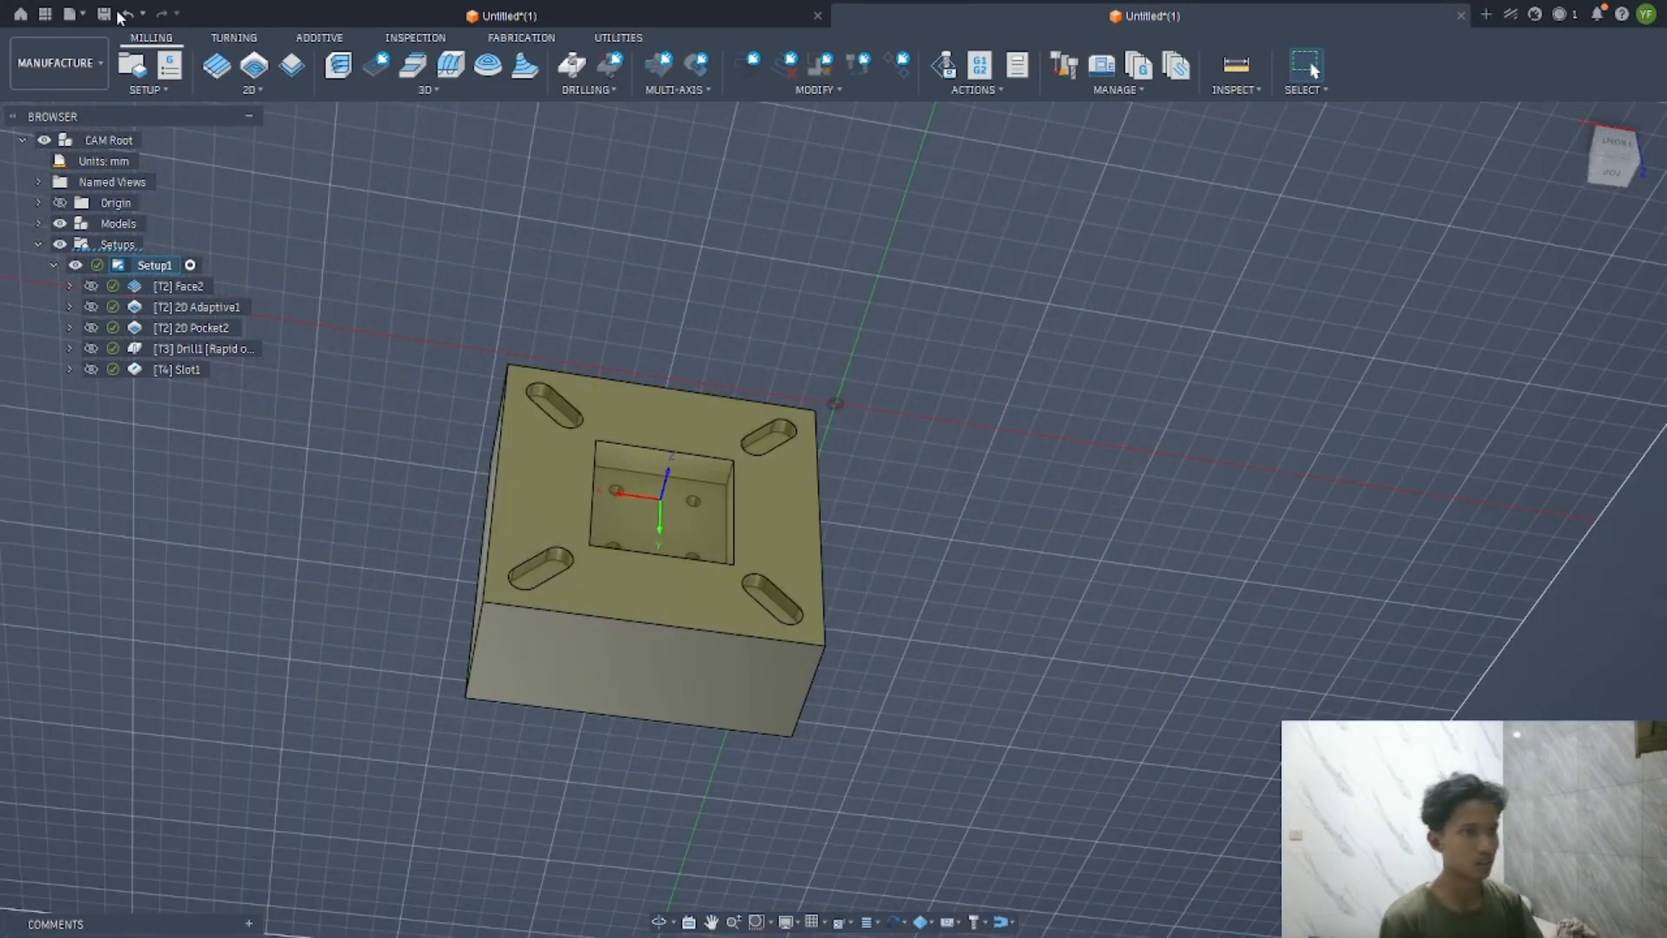
left_click(67, 14)
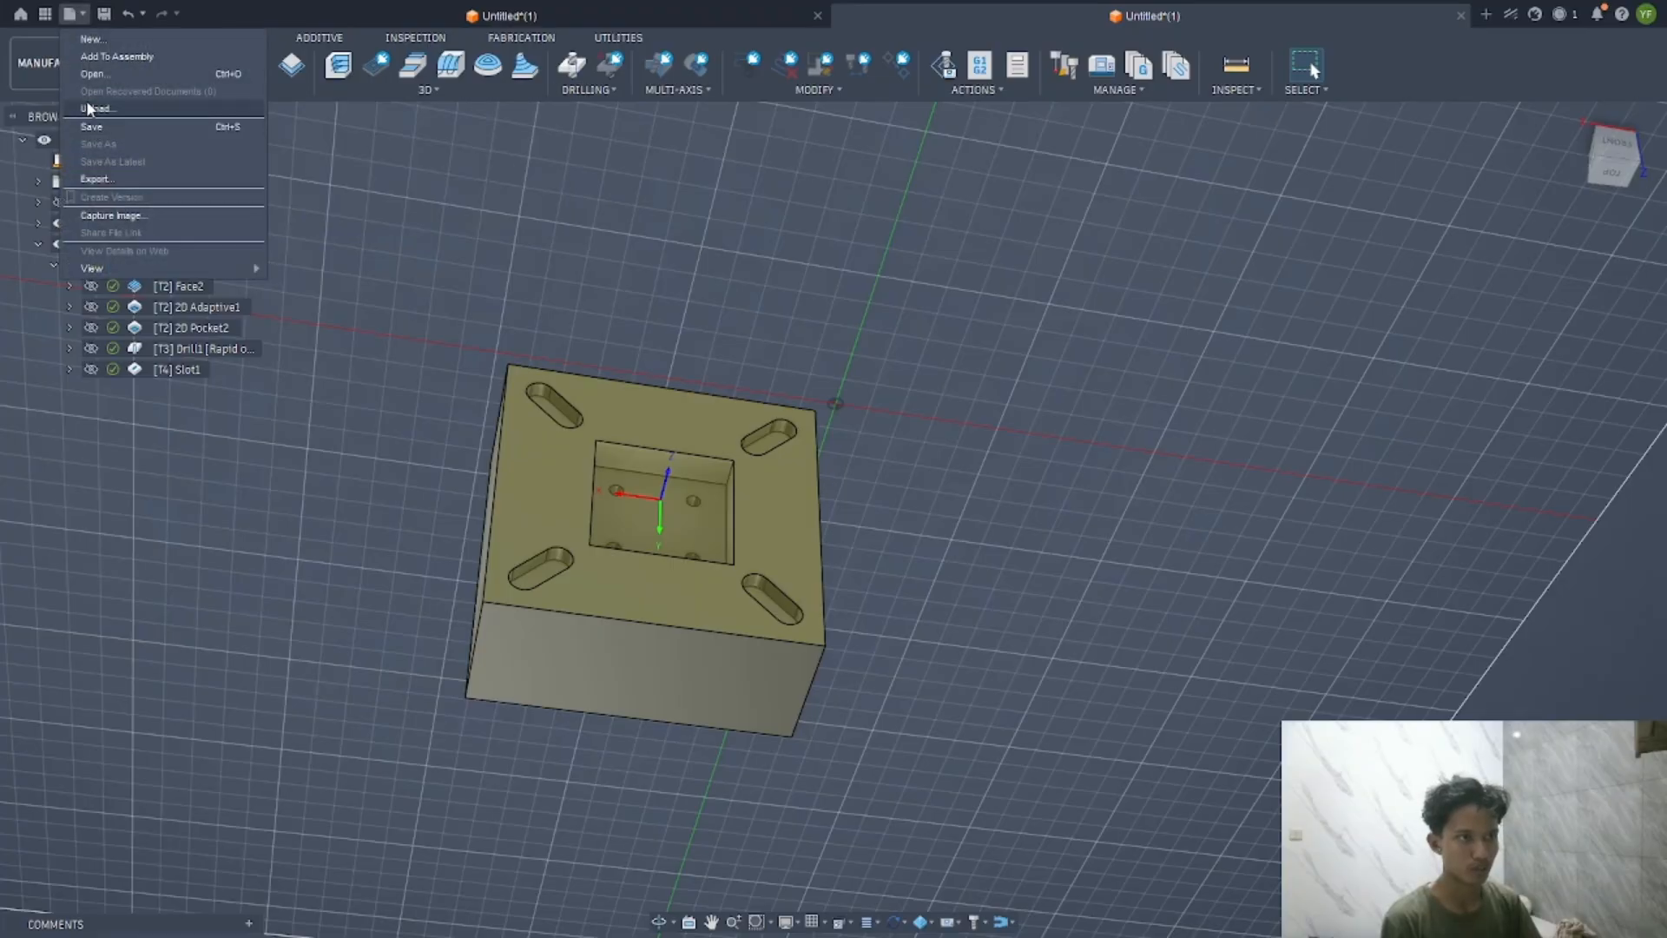
left_click(96, 177)
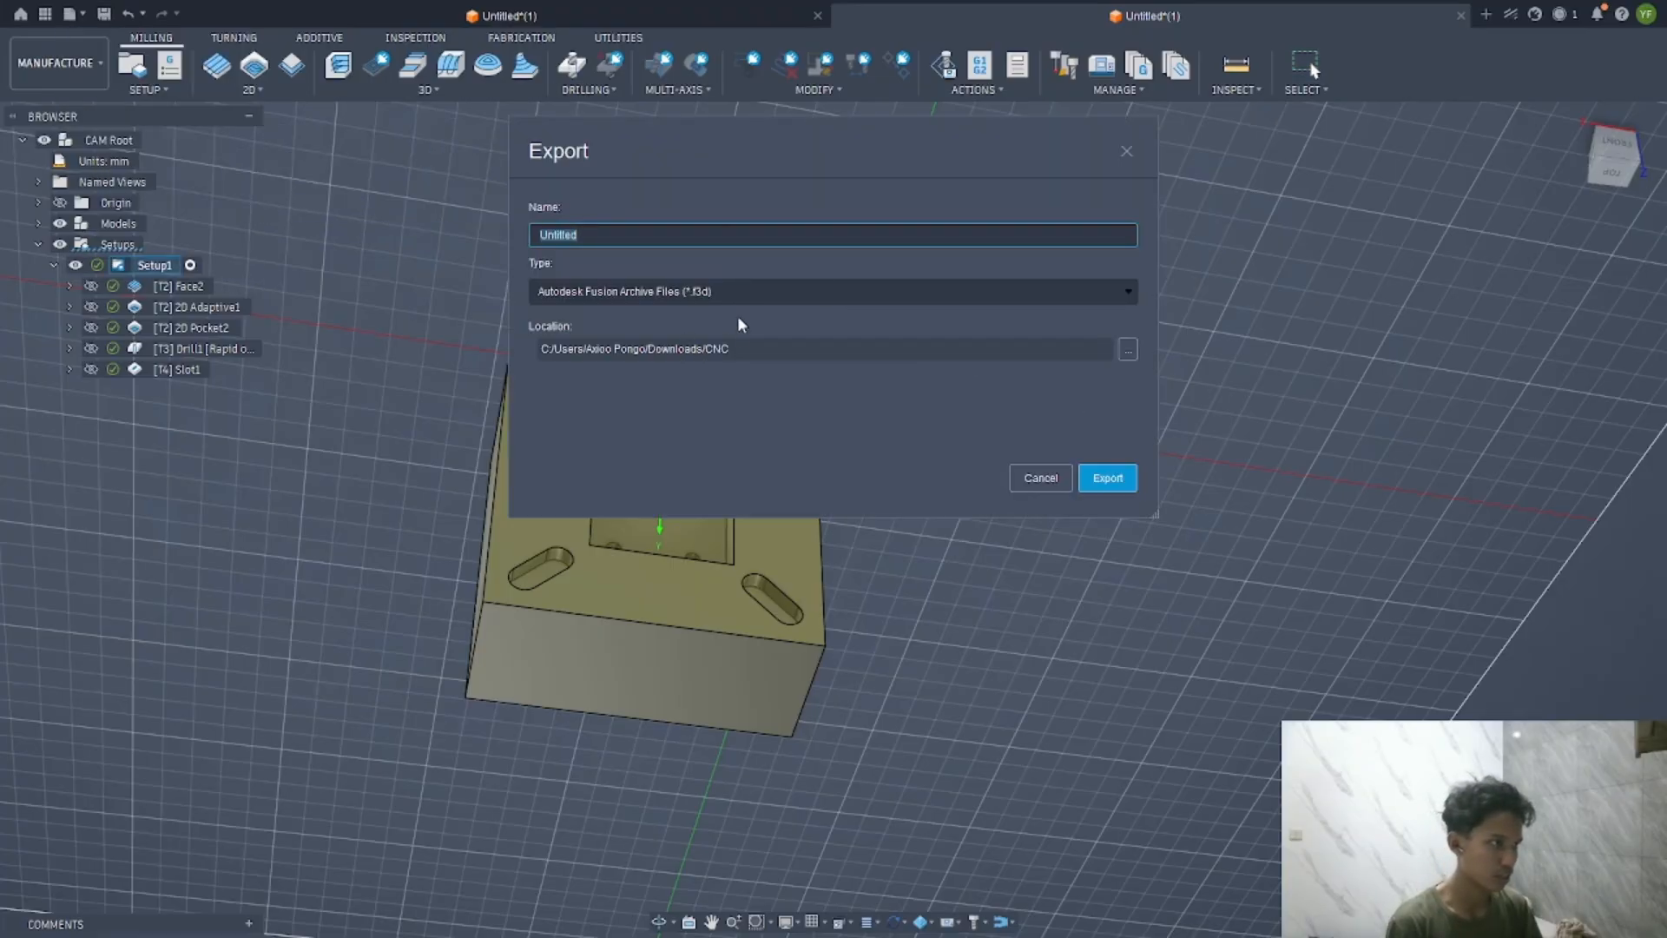
key("Caps_Lock")
type("HASI")
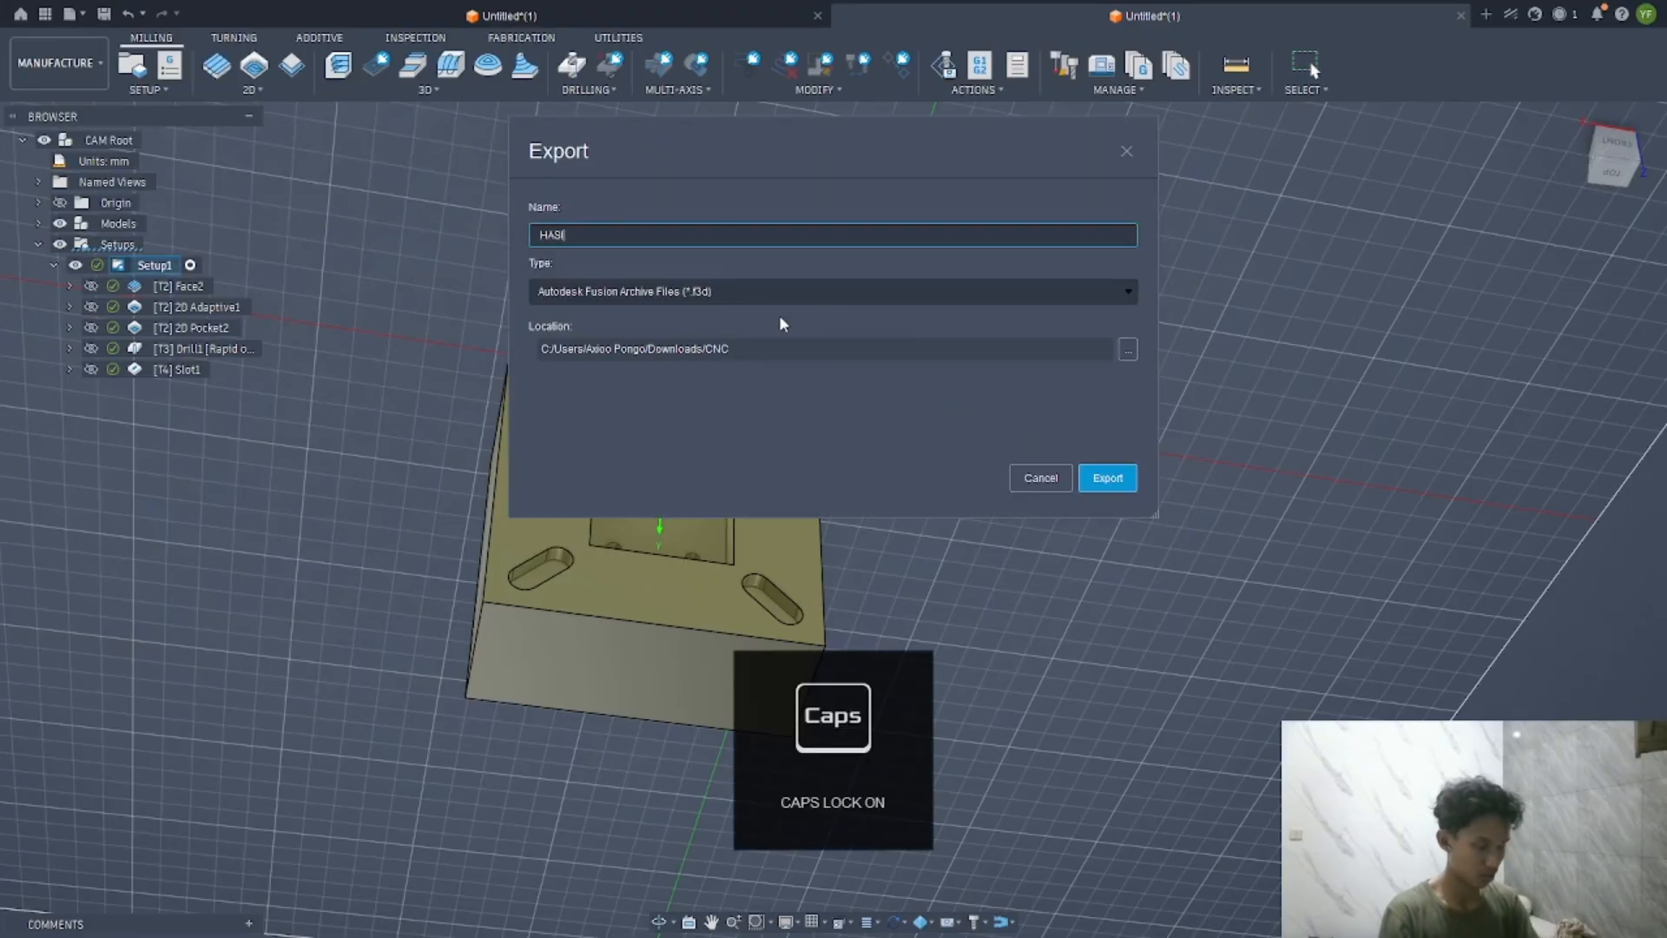
type("L DESIGN MILLING")
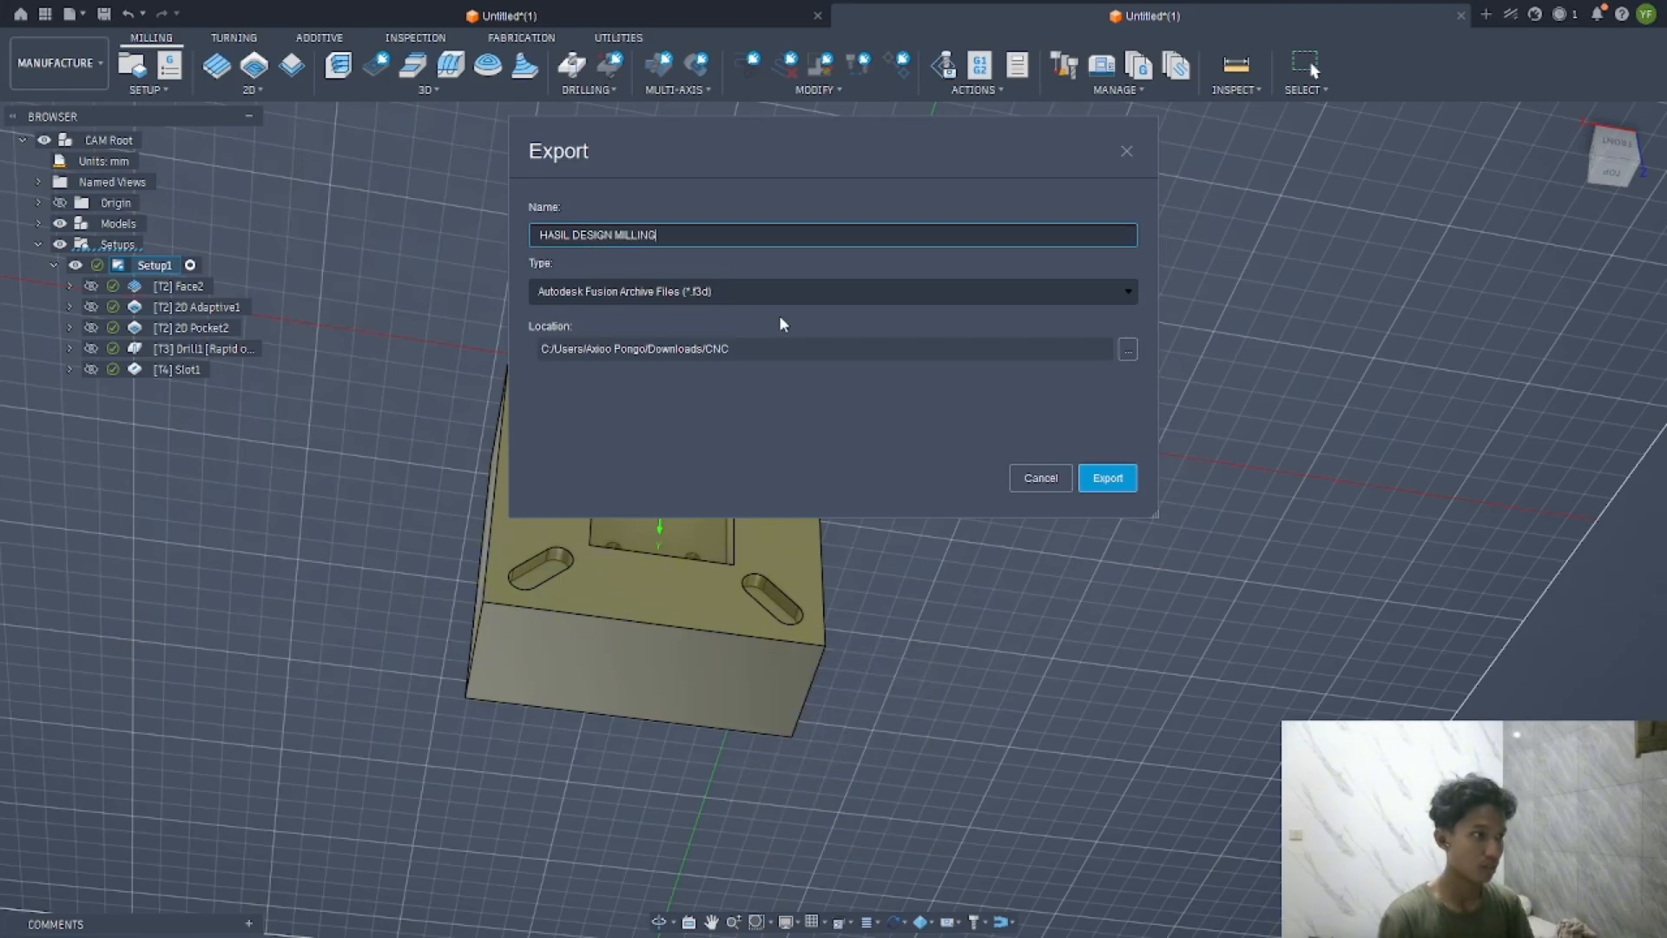
key("Return")
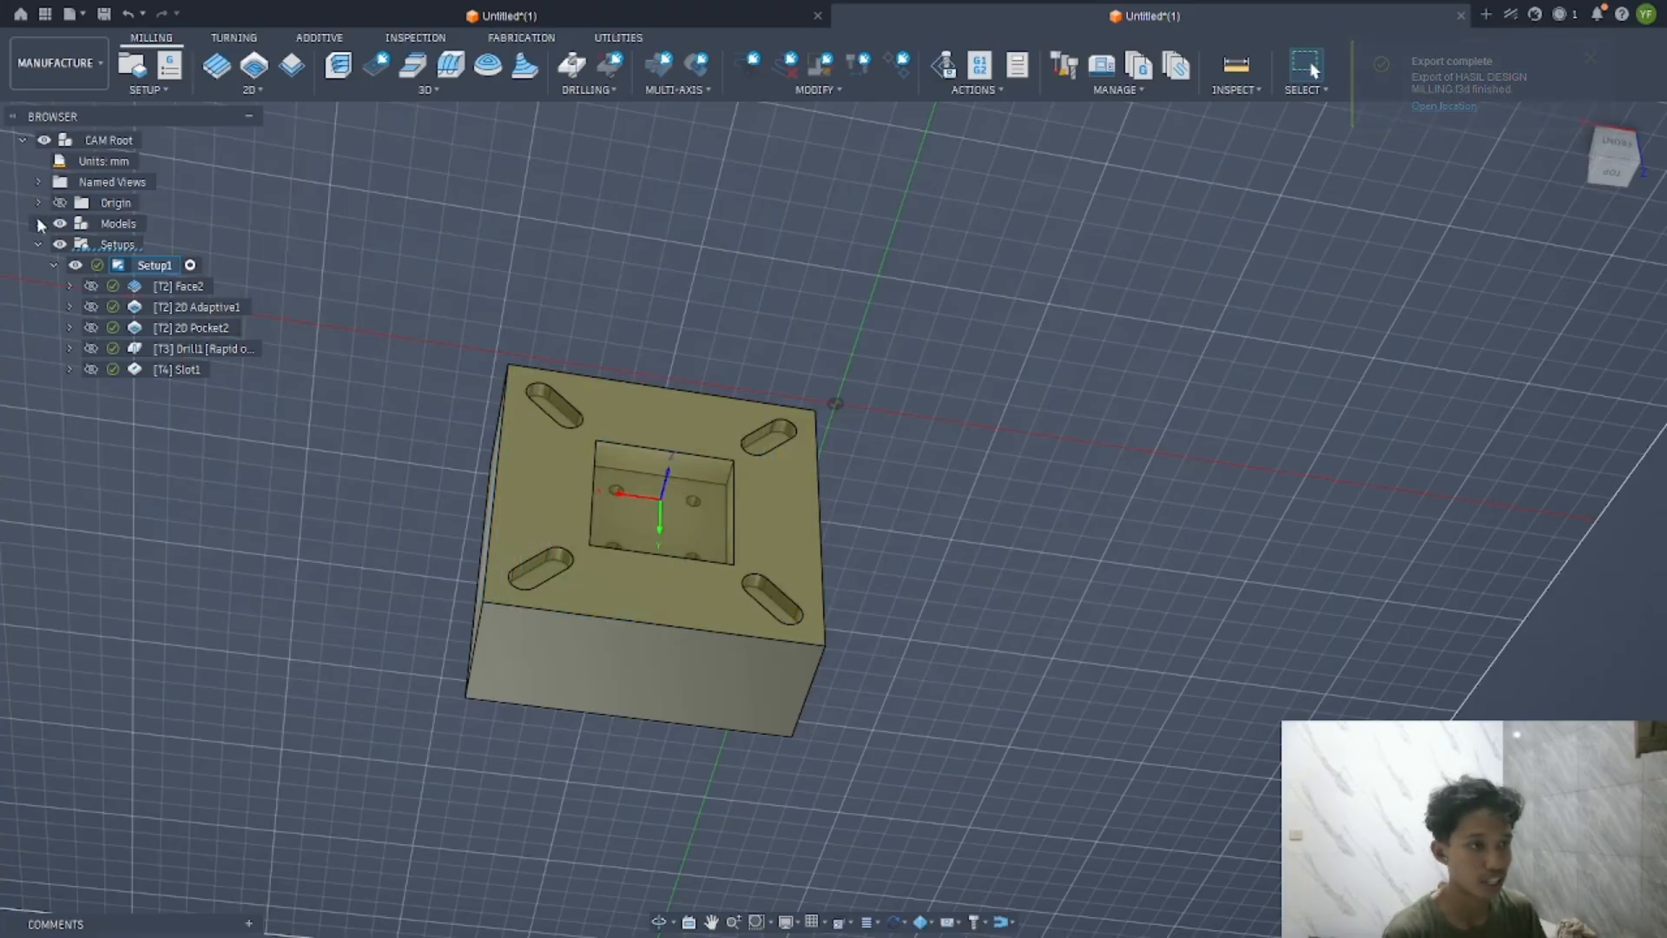
Start post processing Setup1 to set up its NC program
right_click(119, 246)
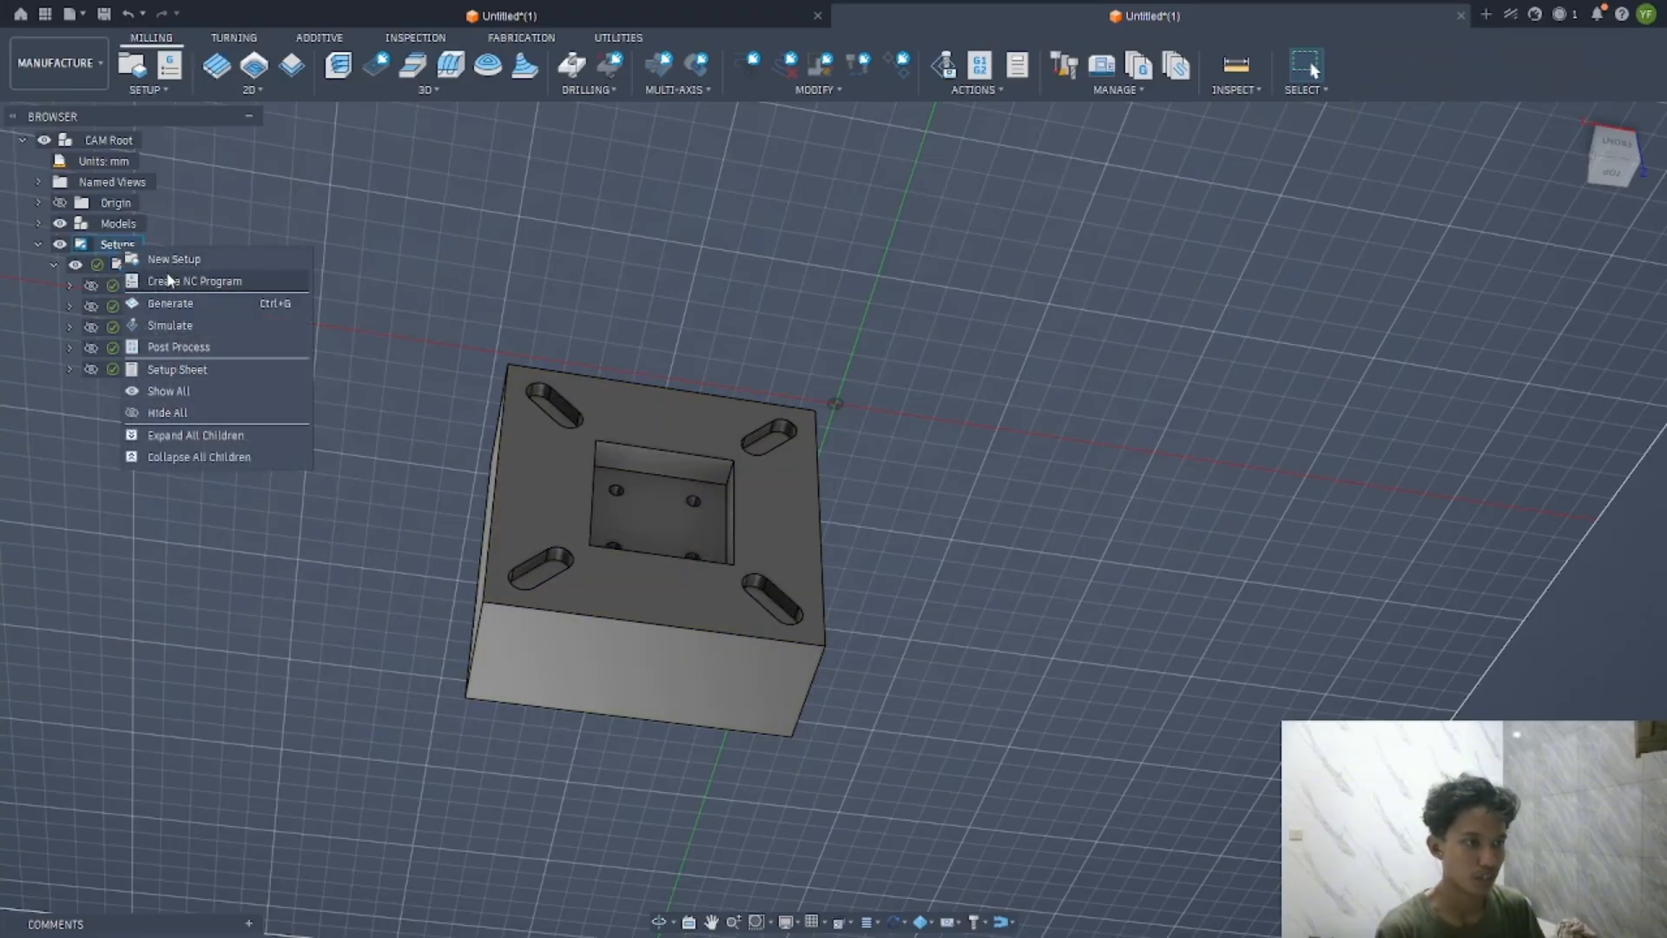
left_click(431, 185)
right_click(155, 267)
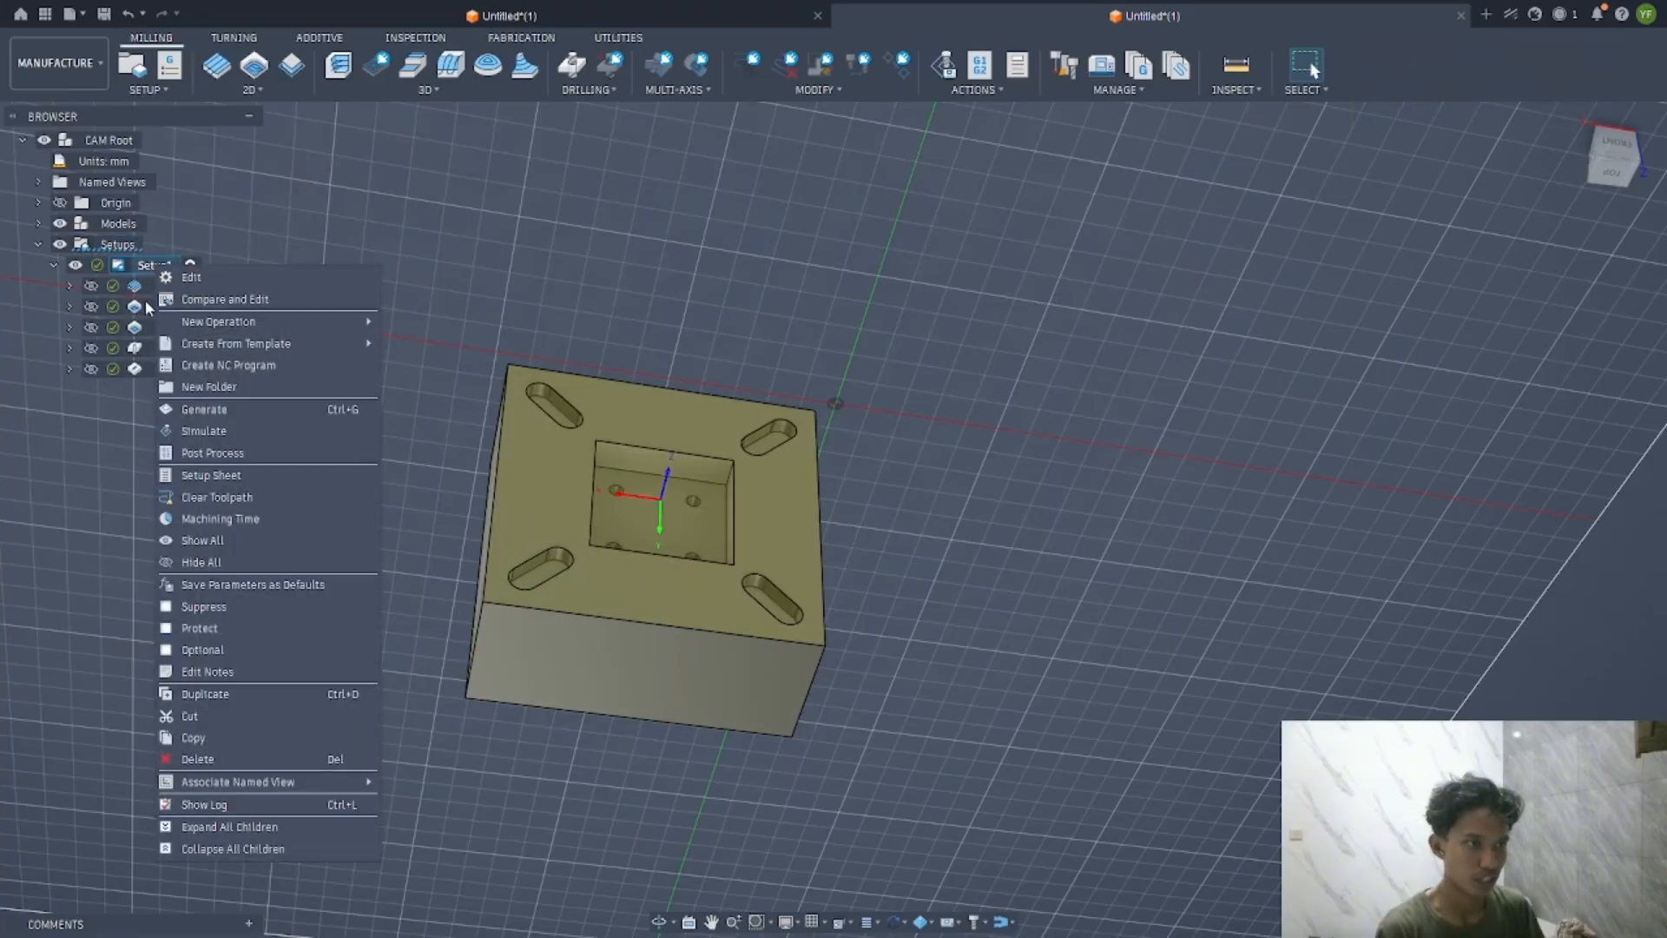
left_click(227, 451)
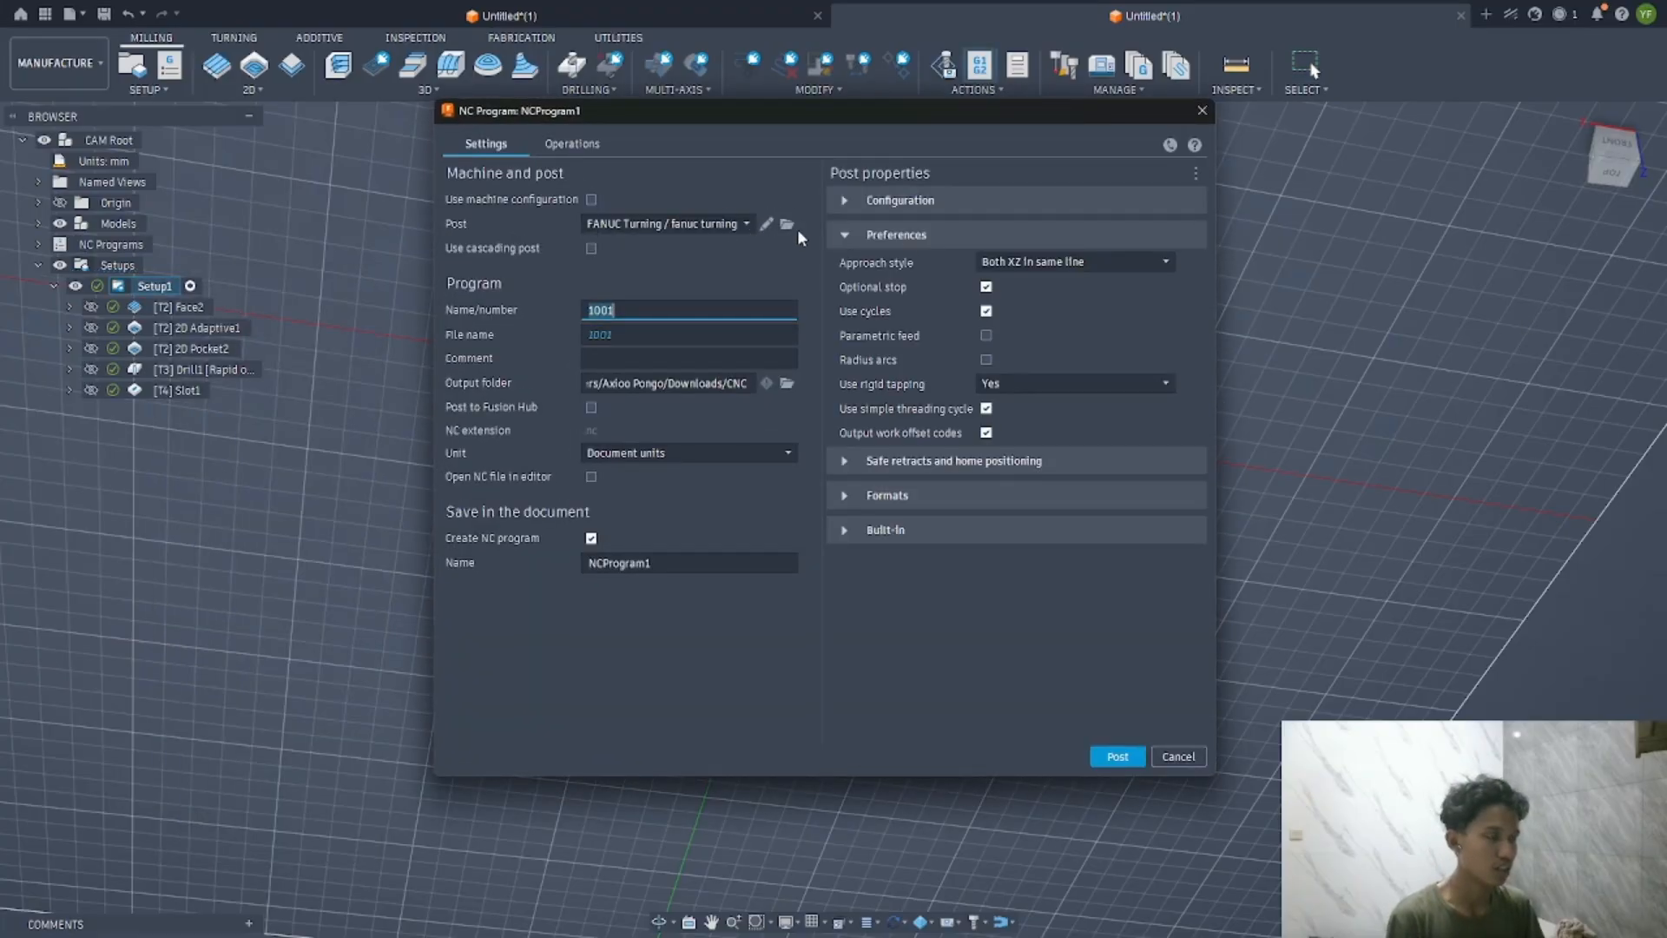
Choose the local Mach3Mill post processor and post the NC program 1001 to the CNC folder
left_click(789, 222)
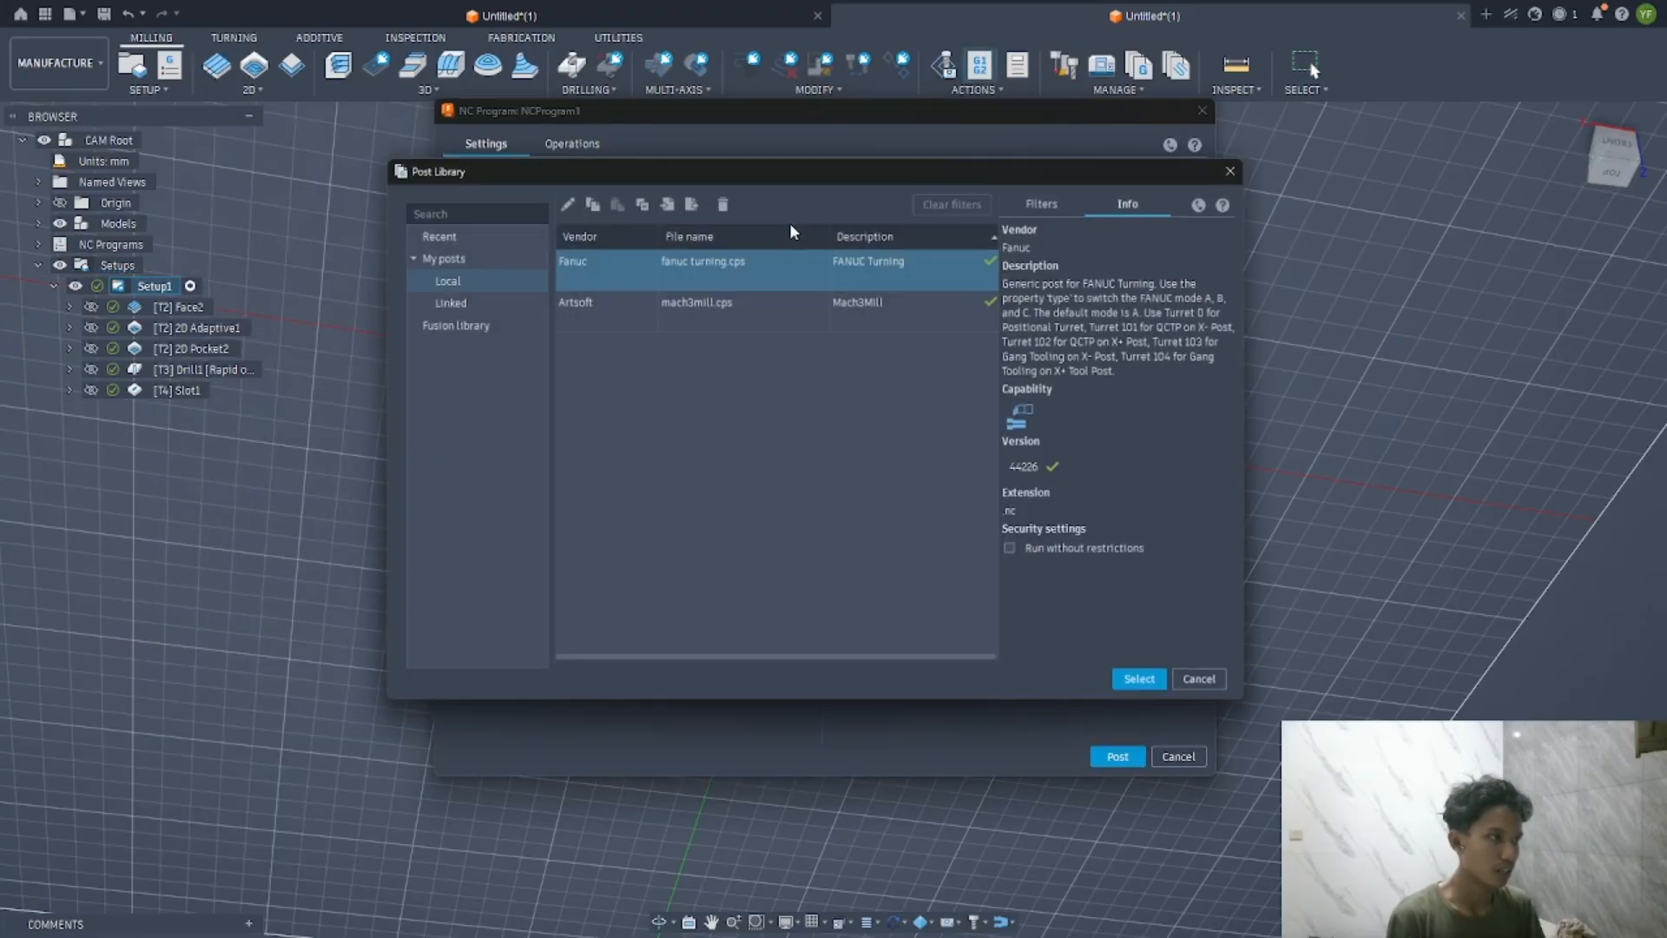
left_click(452, 323)
left_click(444, 259)
left_click(470, 321)
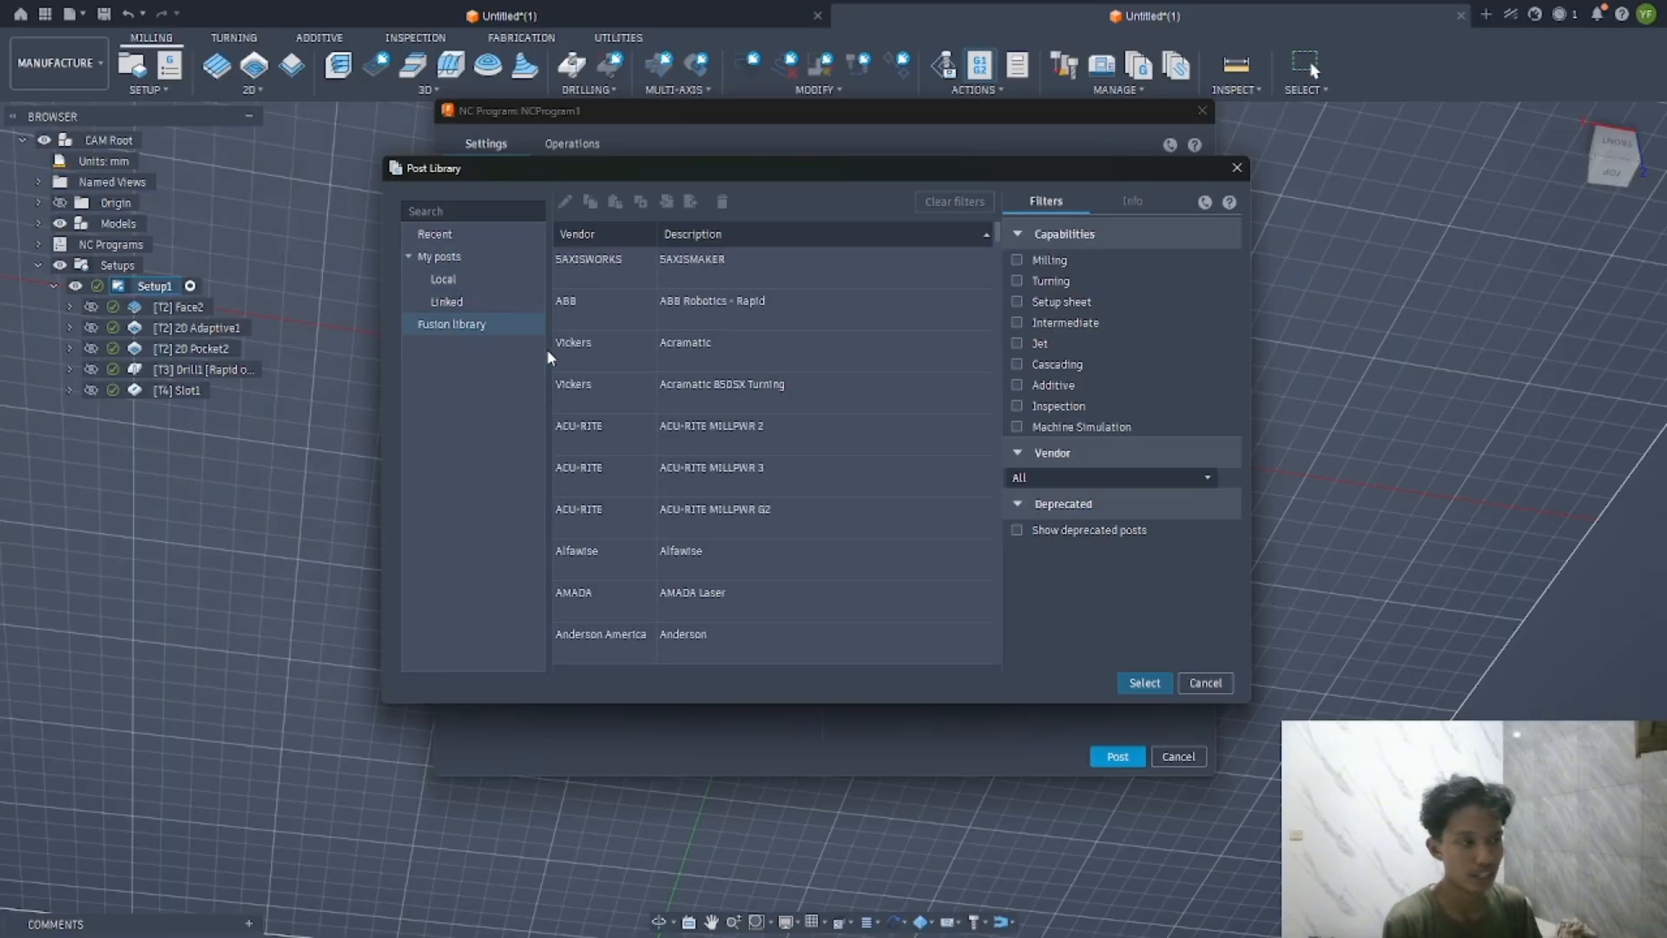
scroll(686, 461, "down", 10)
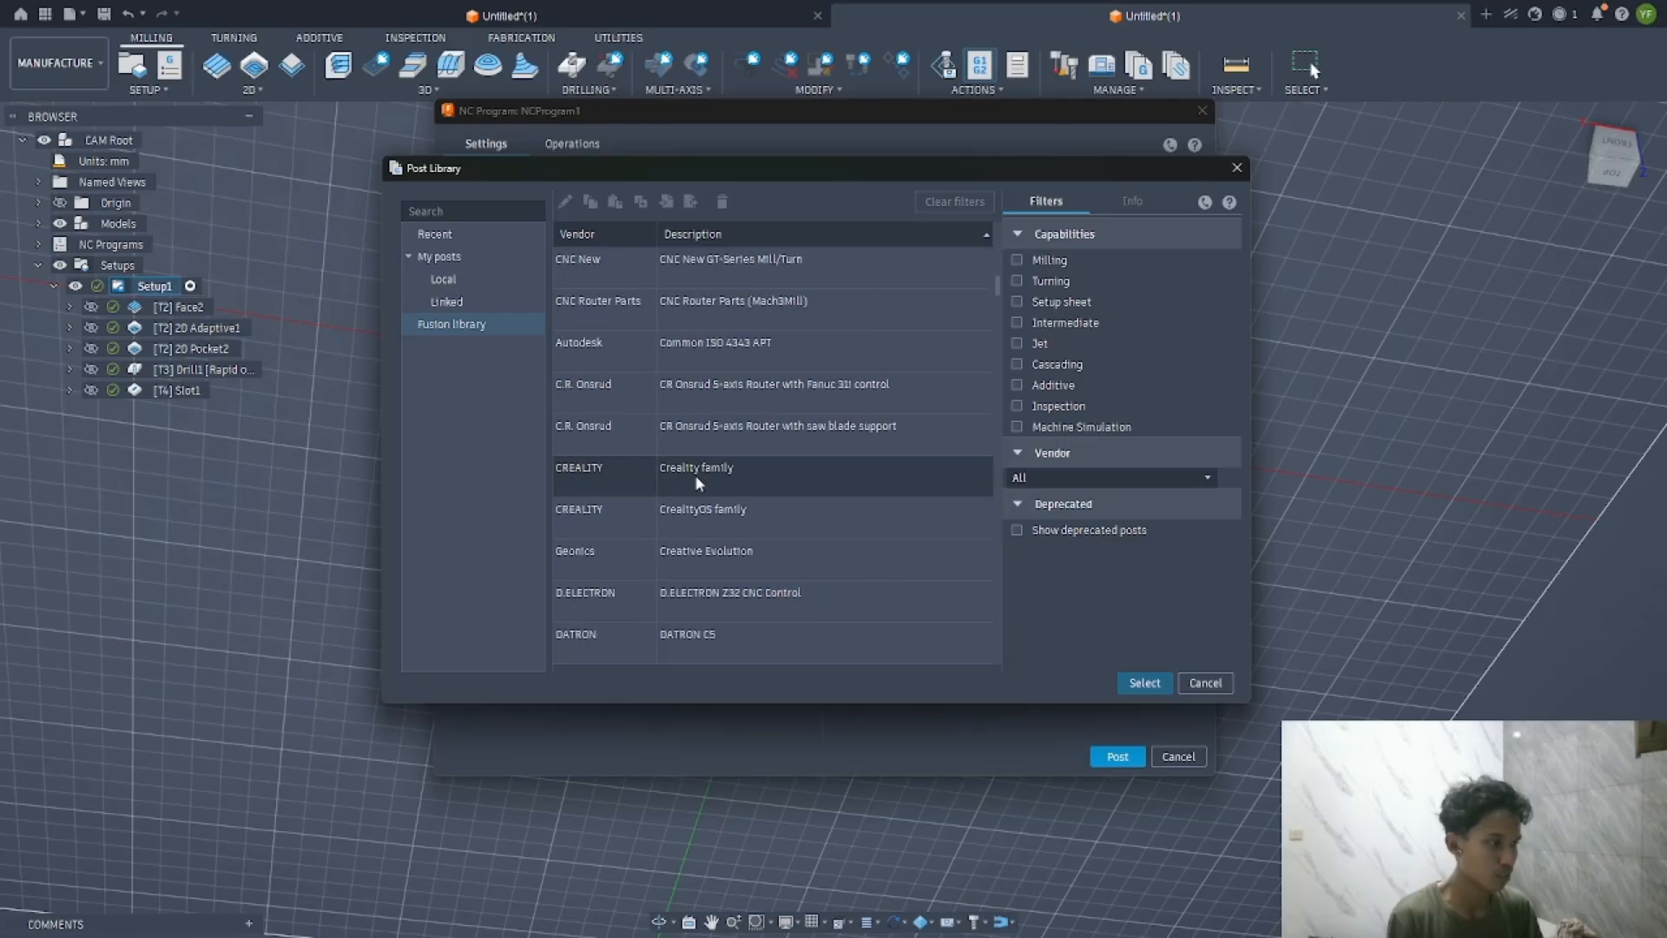
left_click(443, 257)
left_click(445, 279)
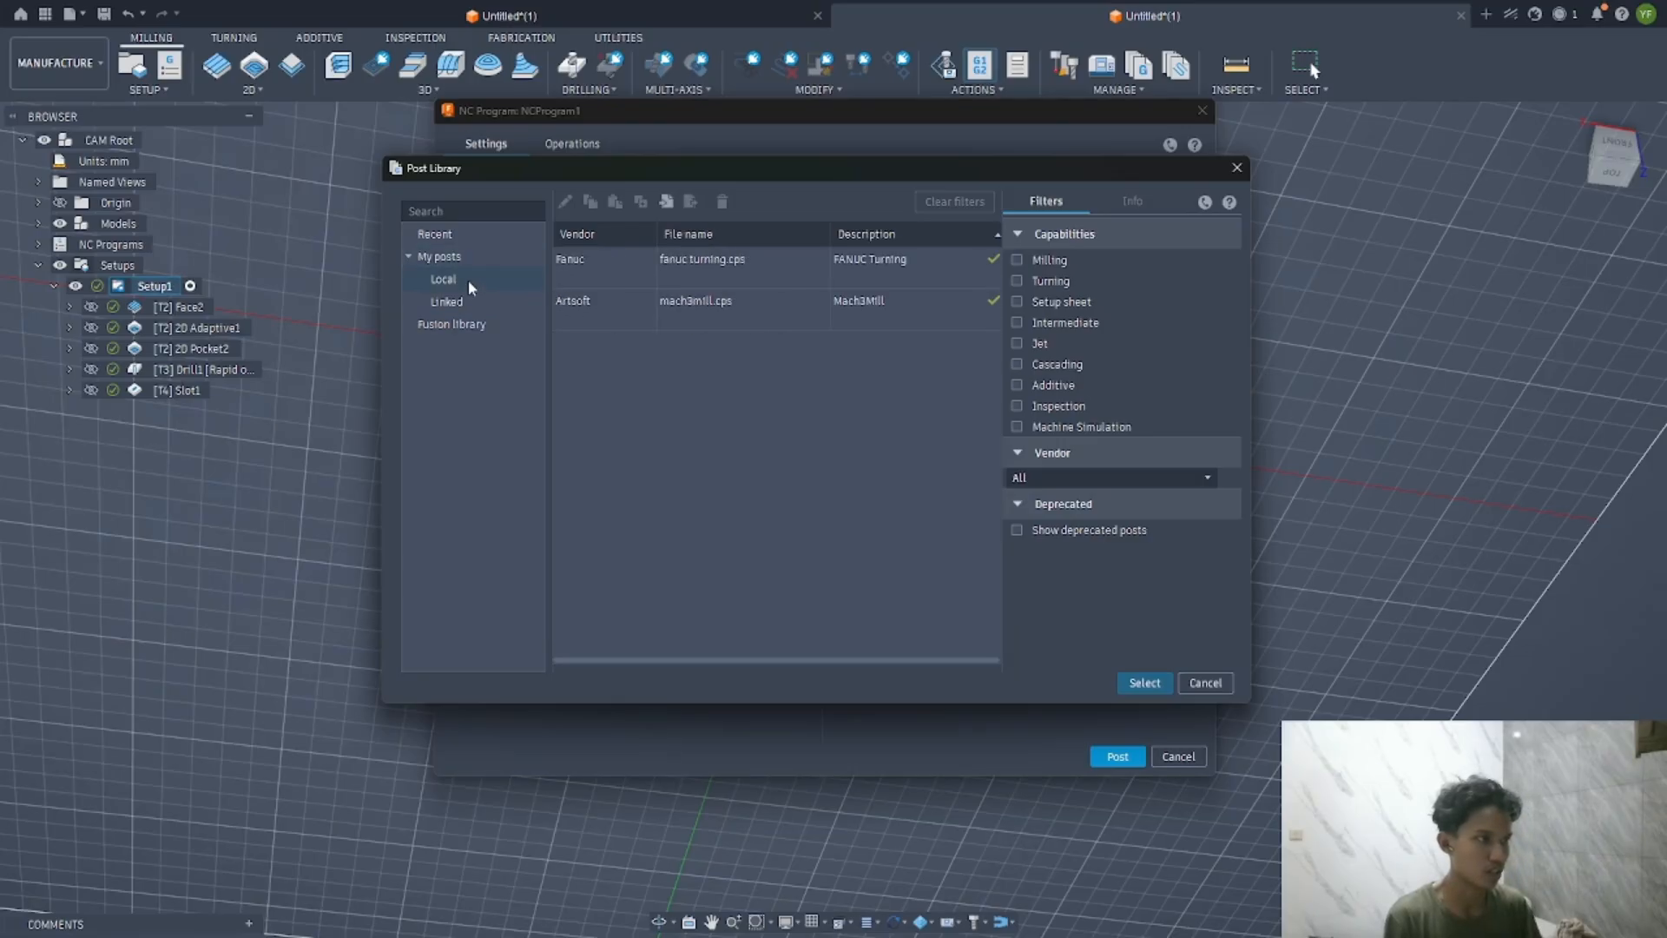
left_click(858, 323)
left_click(1132, 686)
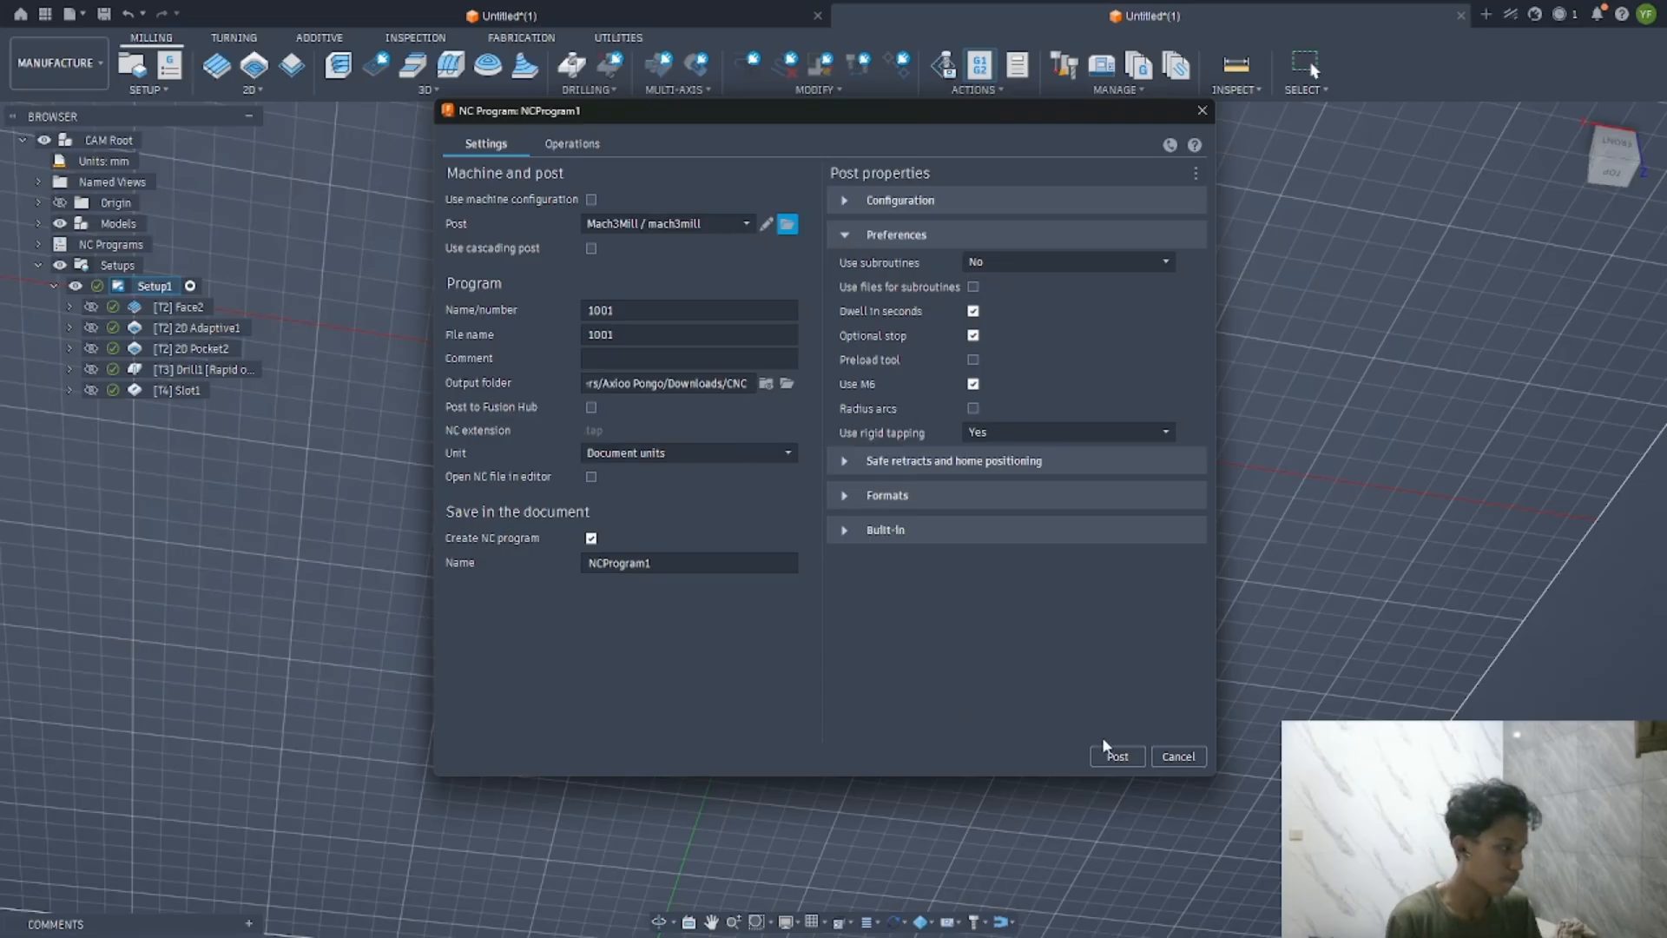
left_click(1119, 755)
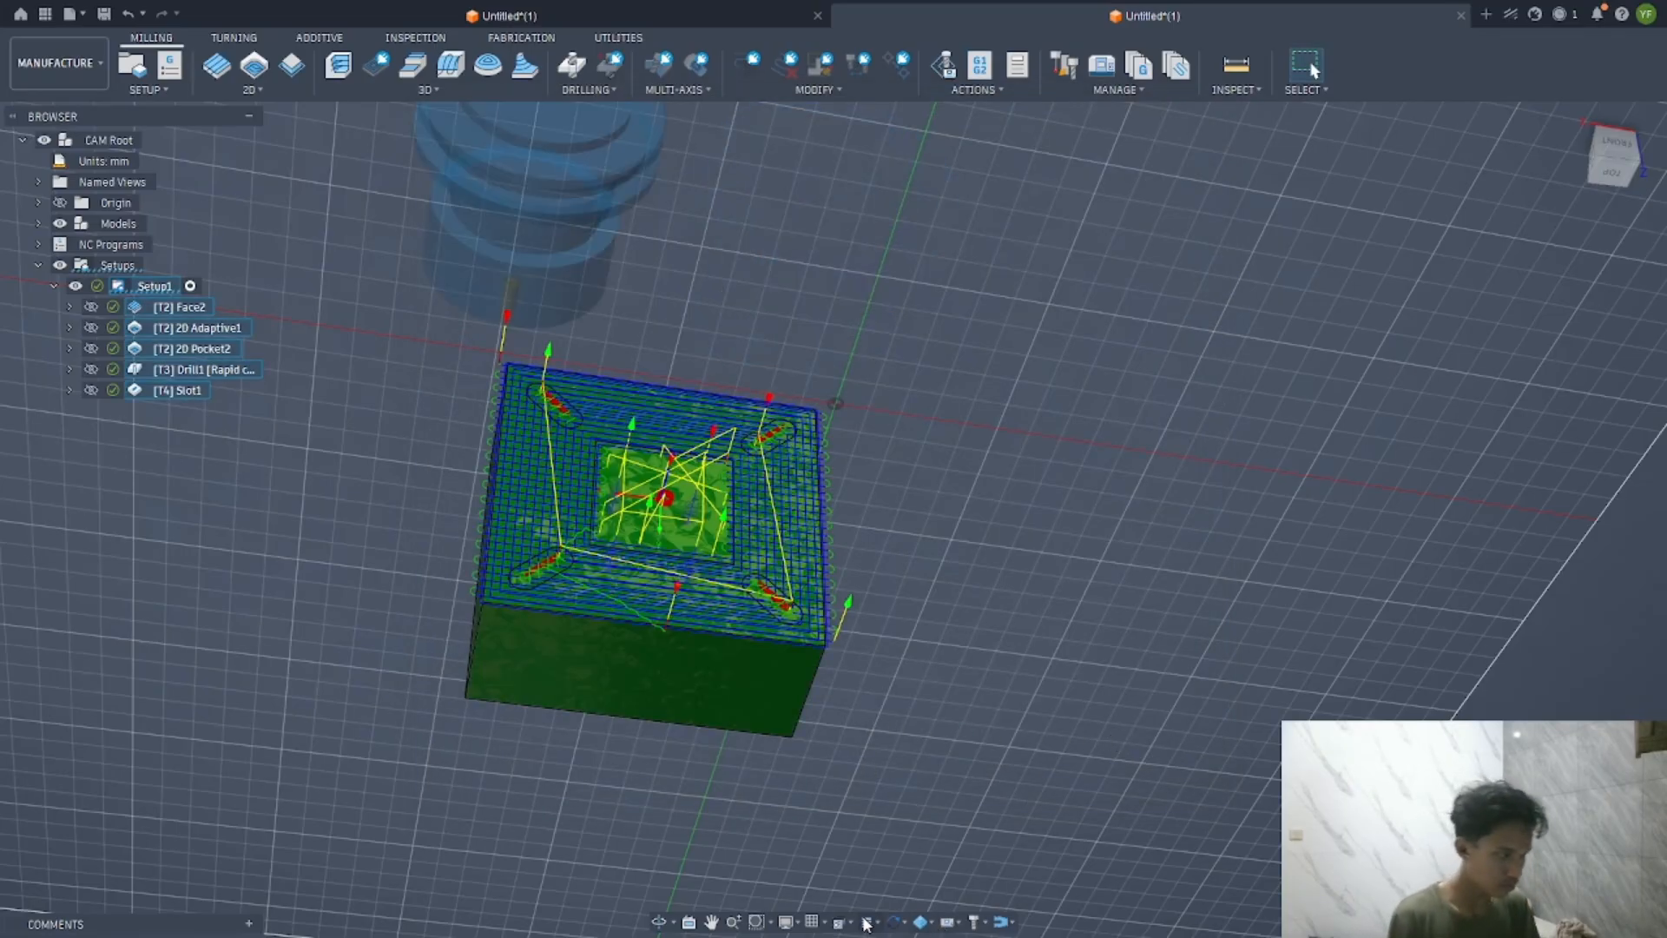
Switch to File Explorer and open the posted 1001.tap file from the CNC folder in Downloads
key("super")
left_click(935, 919)
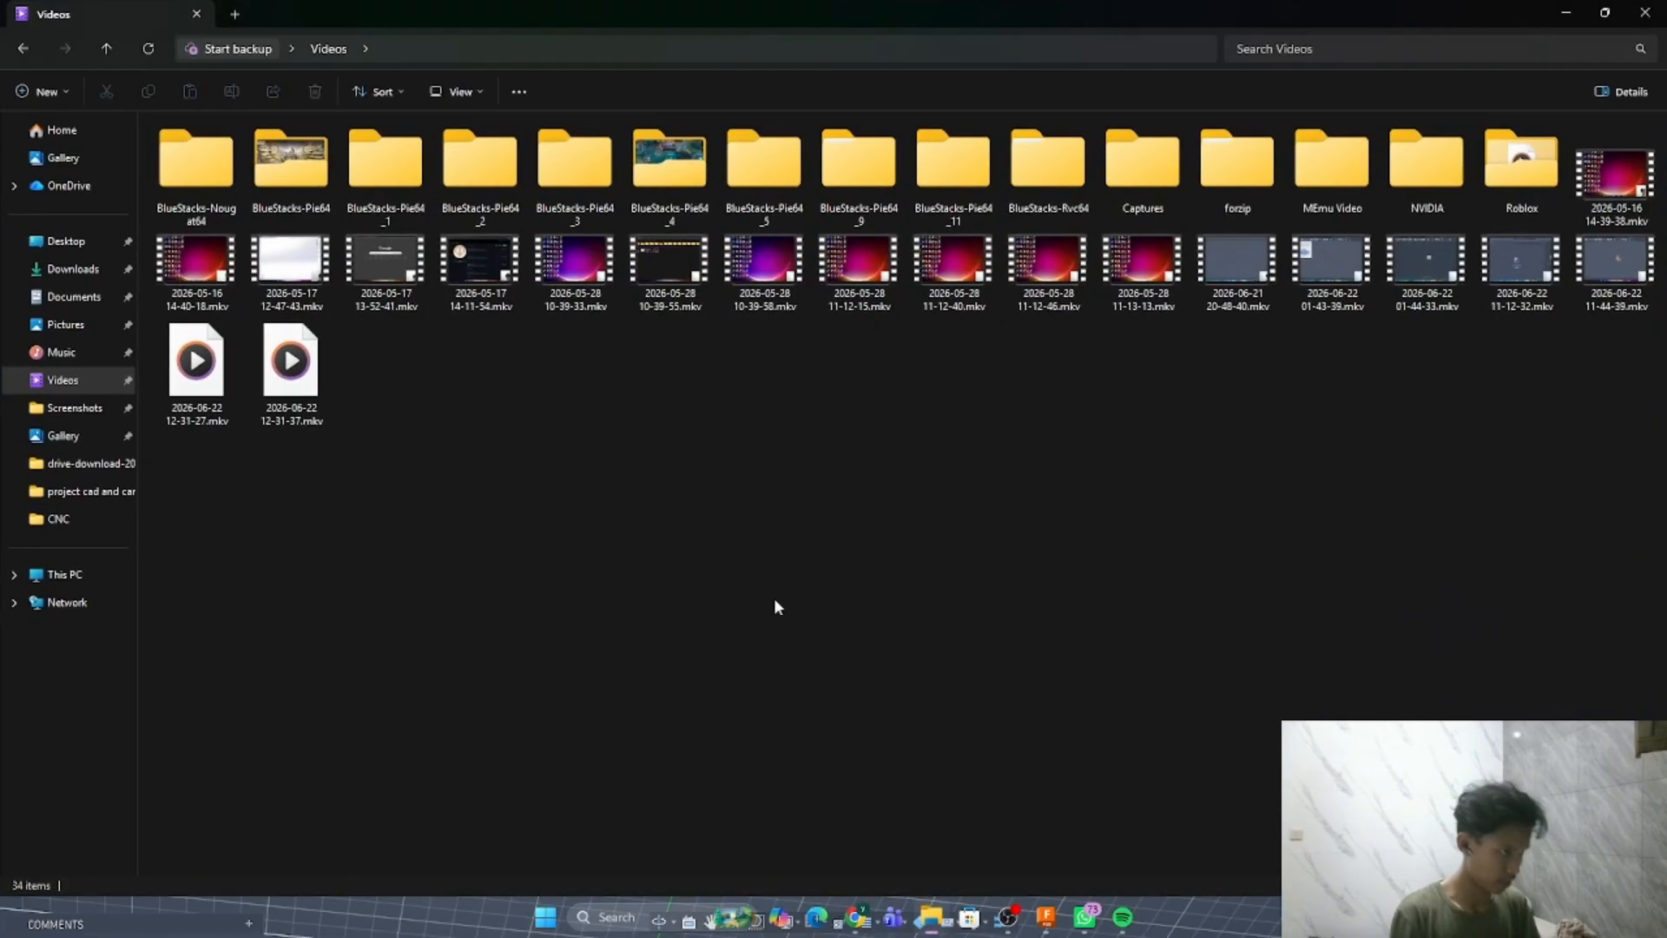
left_click(73, 268)
left_click(220, 231)
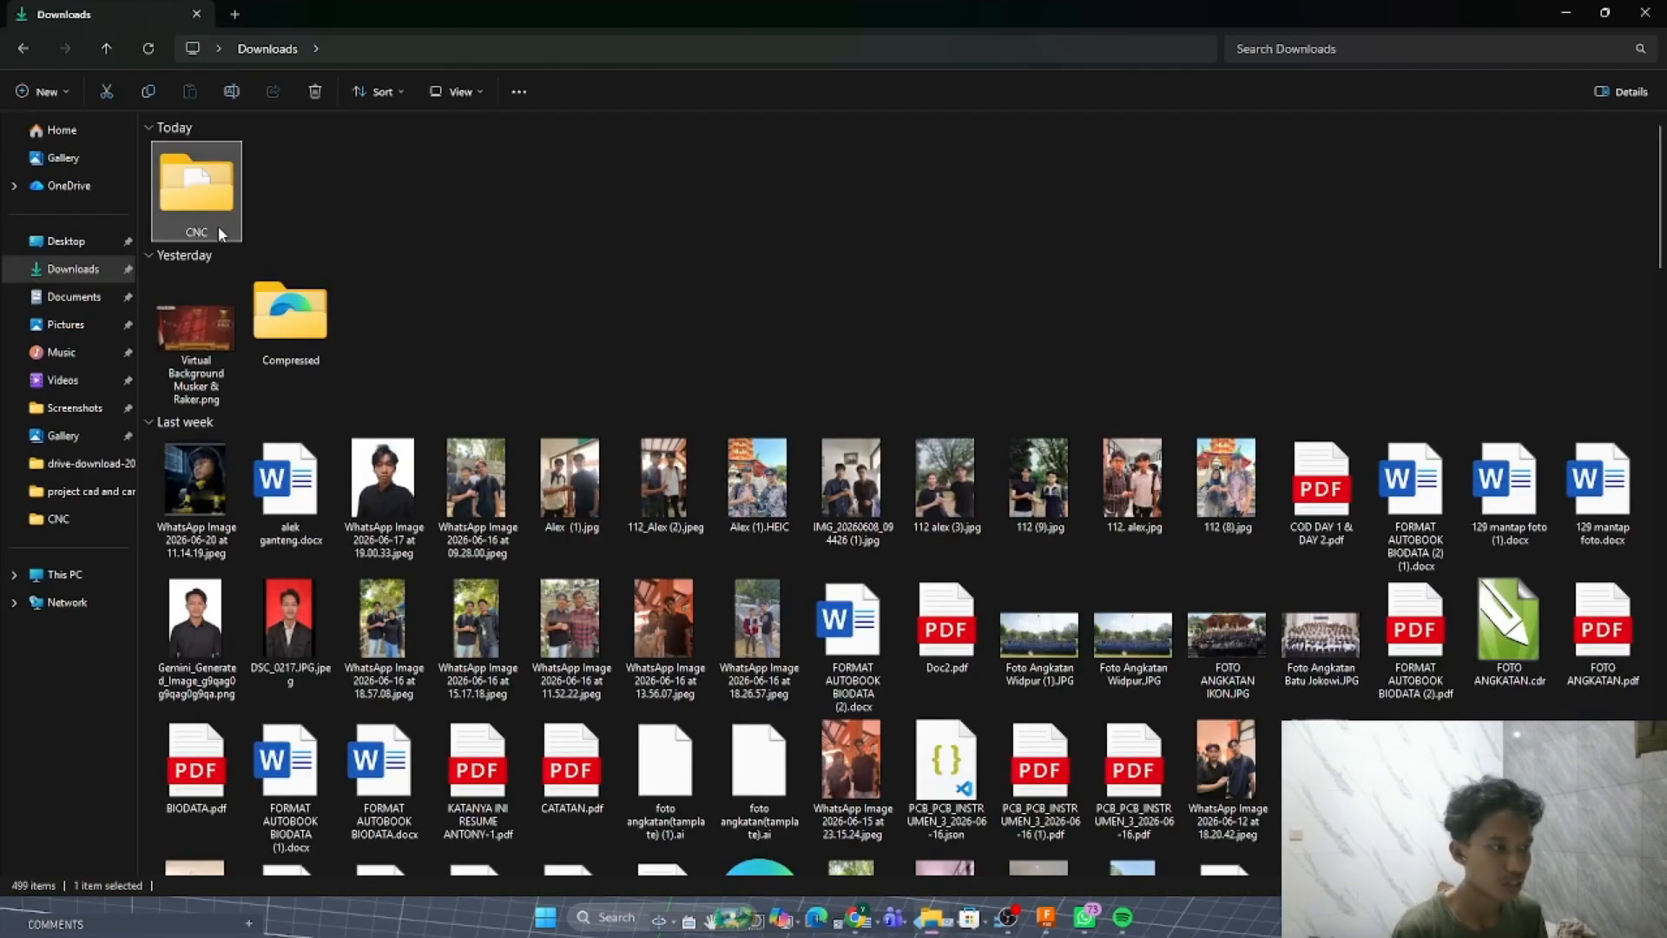
double_click(214, 221)
double_click(214, 174)
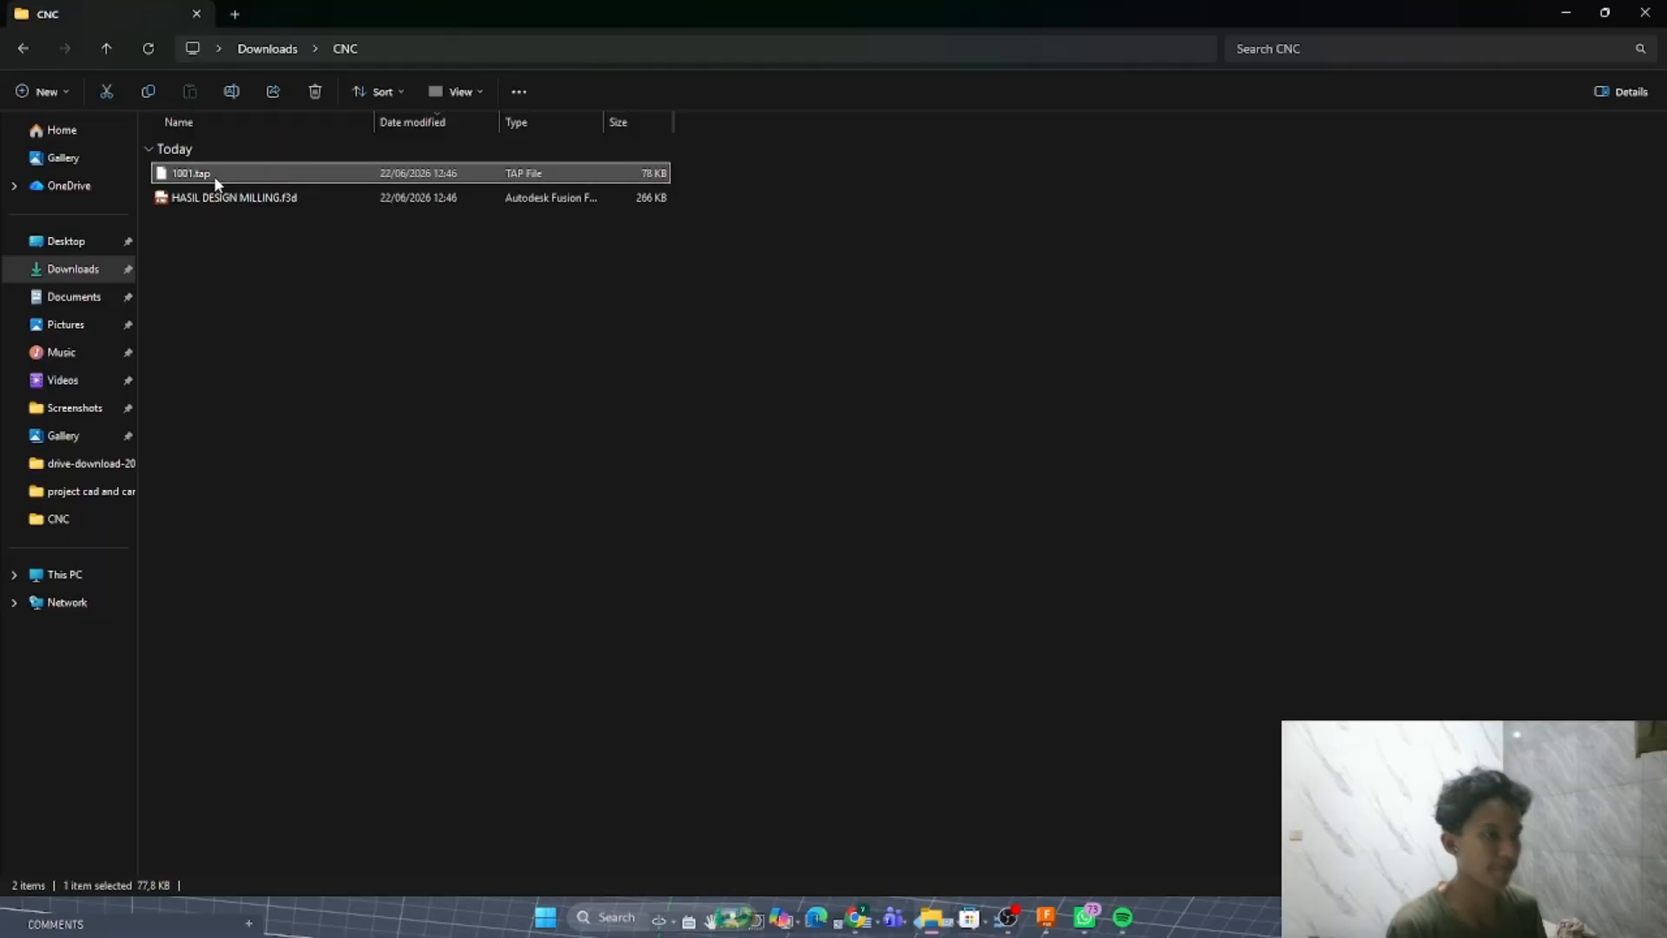
double_click(815, 309)
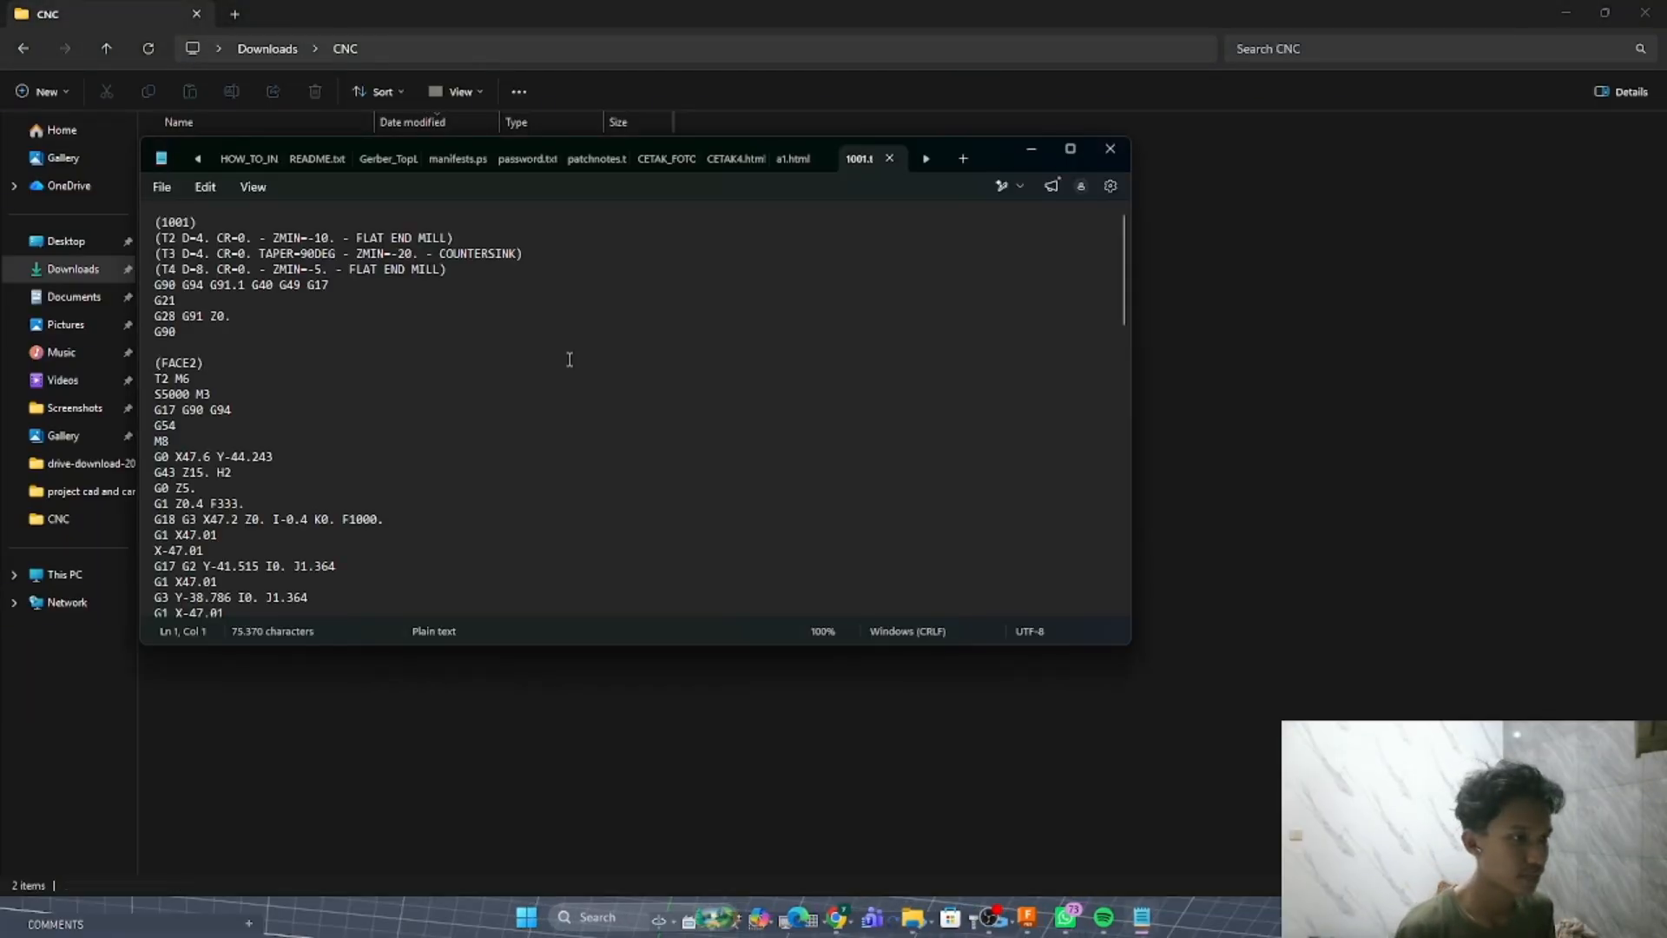
Look through the G-code in the 1001.tap file and close it
scroll(573, 352, "down", 15)
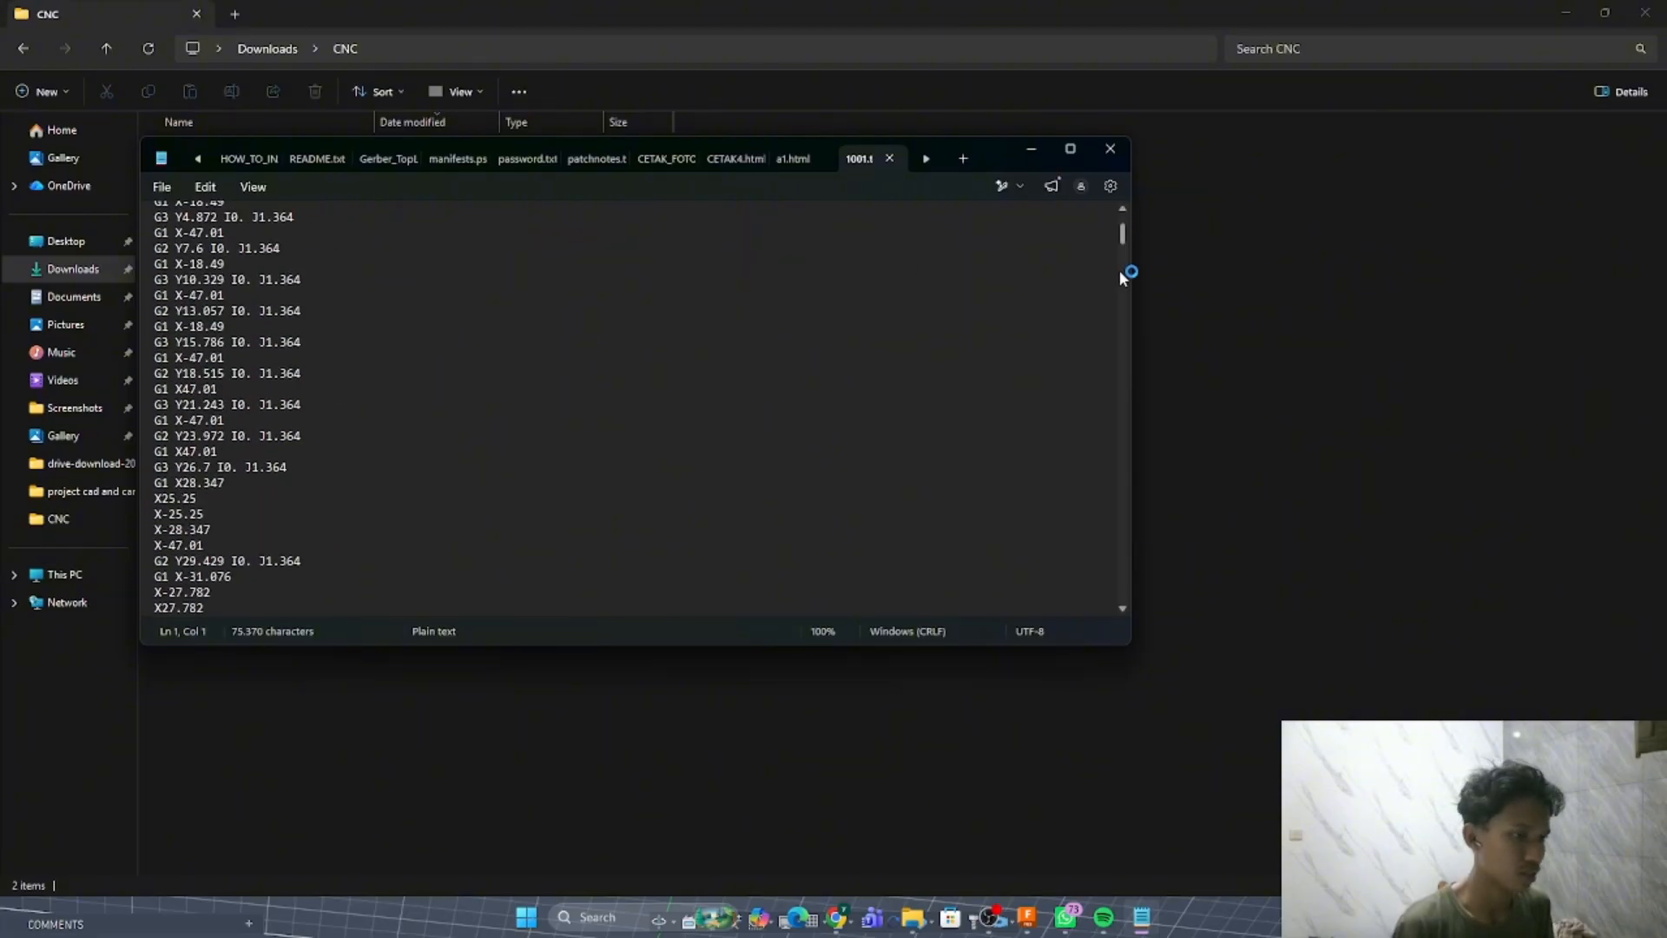
left_click_drag(1120, 259, 1096, 192)
left_click(1118, 153)
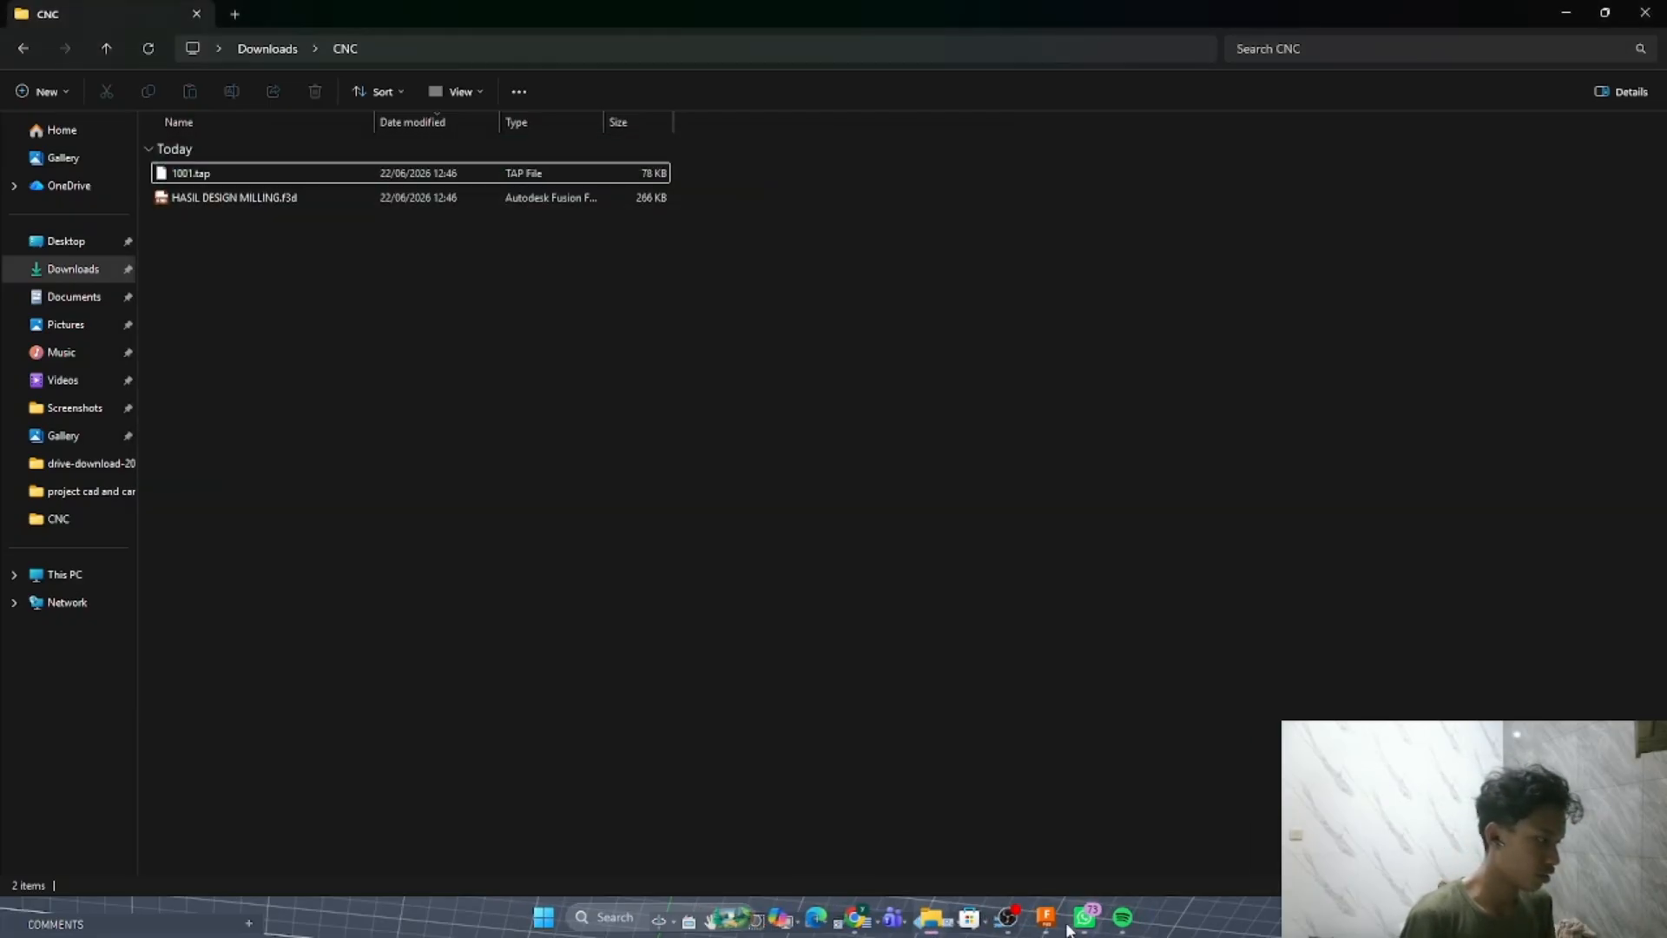
Switch back to Fusion, check the milling document and bring up the new blank design
left_click(1034, 915)
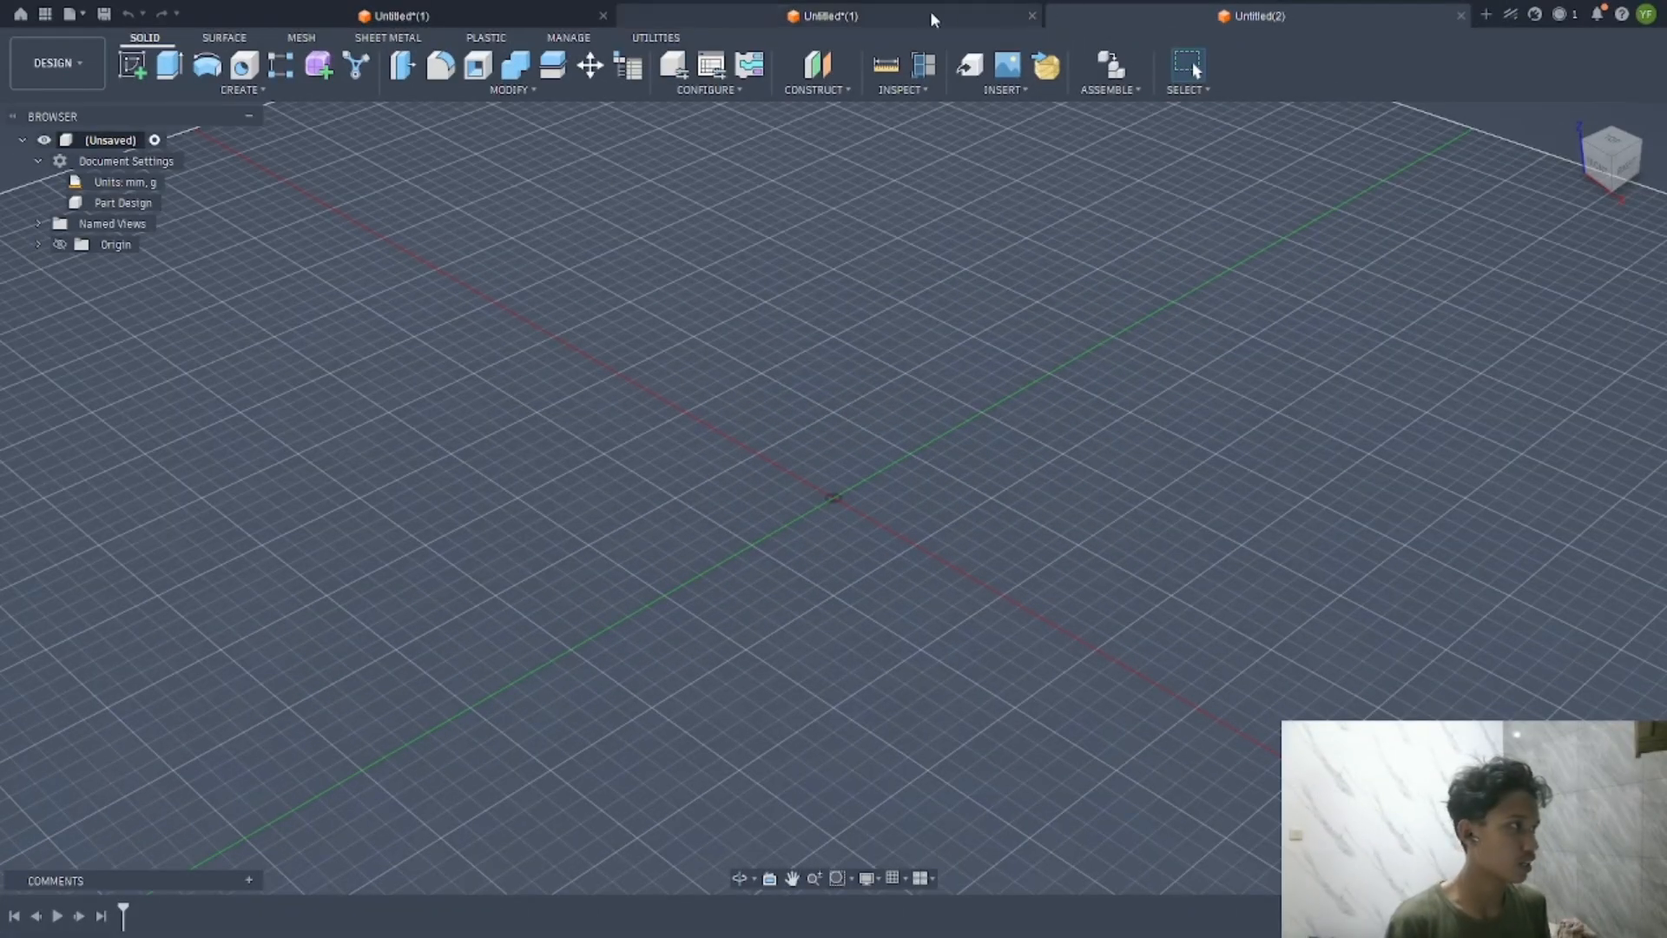
left_click(933, 18)
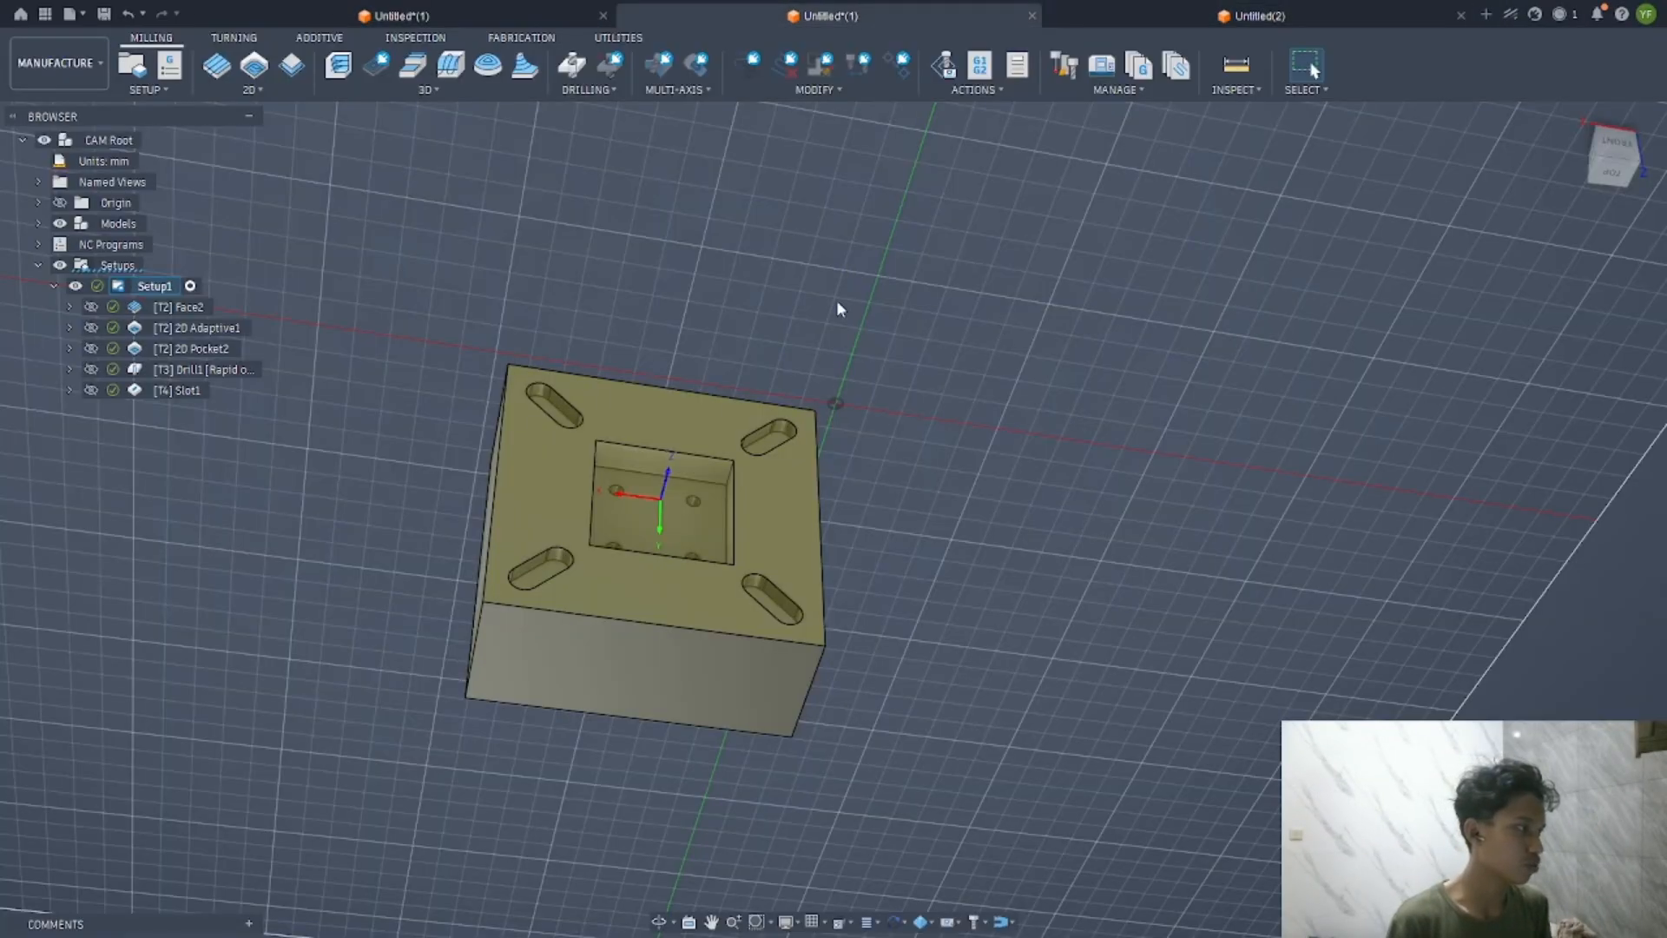
left_click(1179, 7)
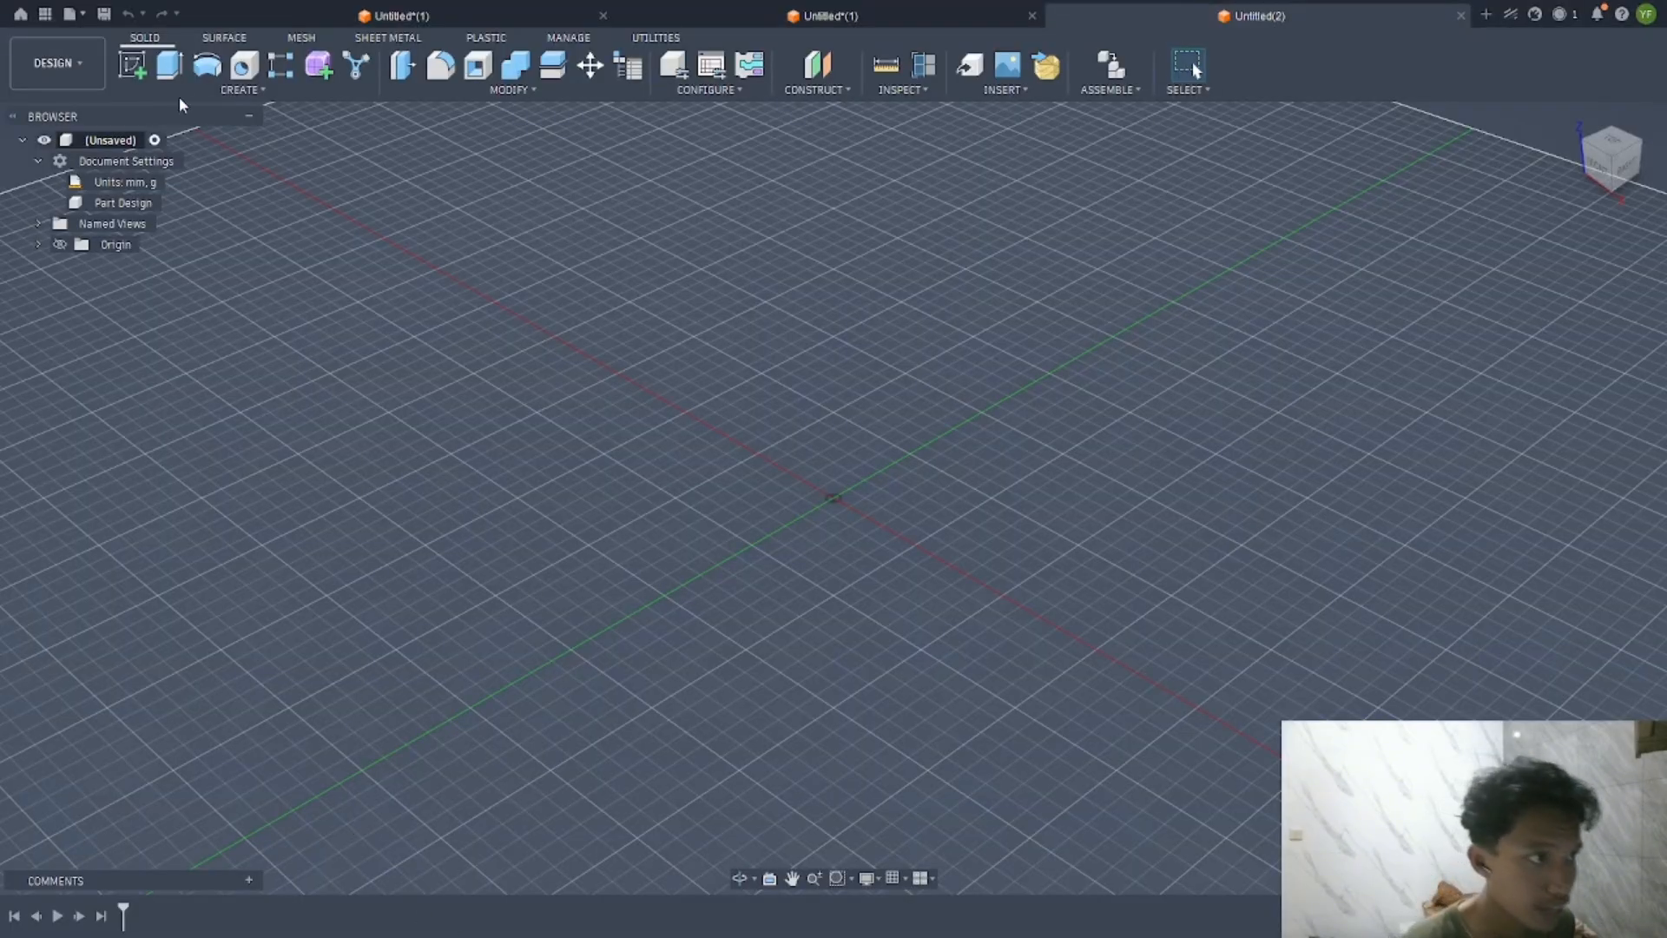
left_click(132, 65)
left_click(1594, 173)
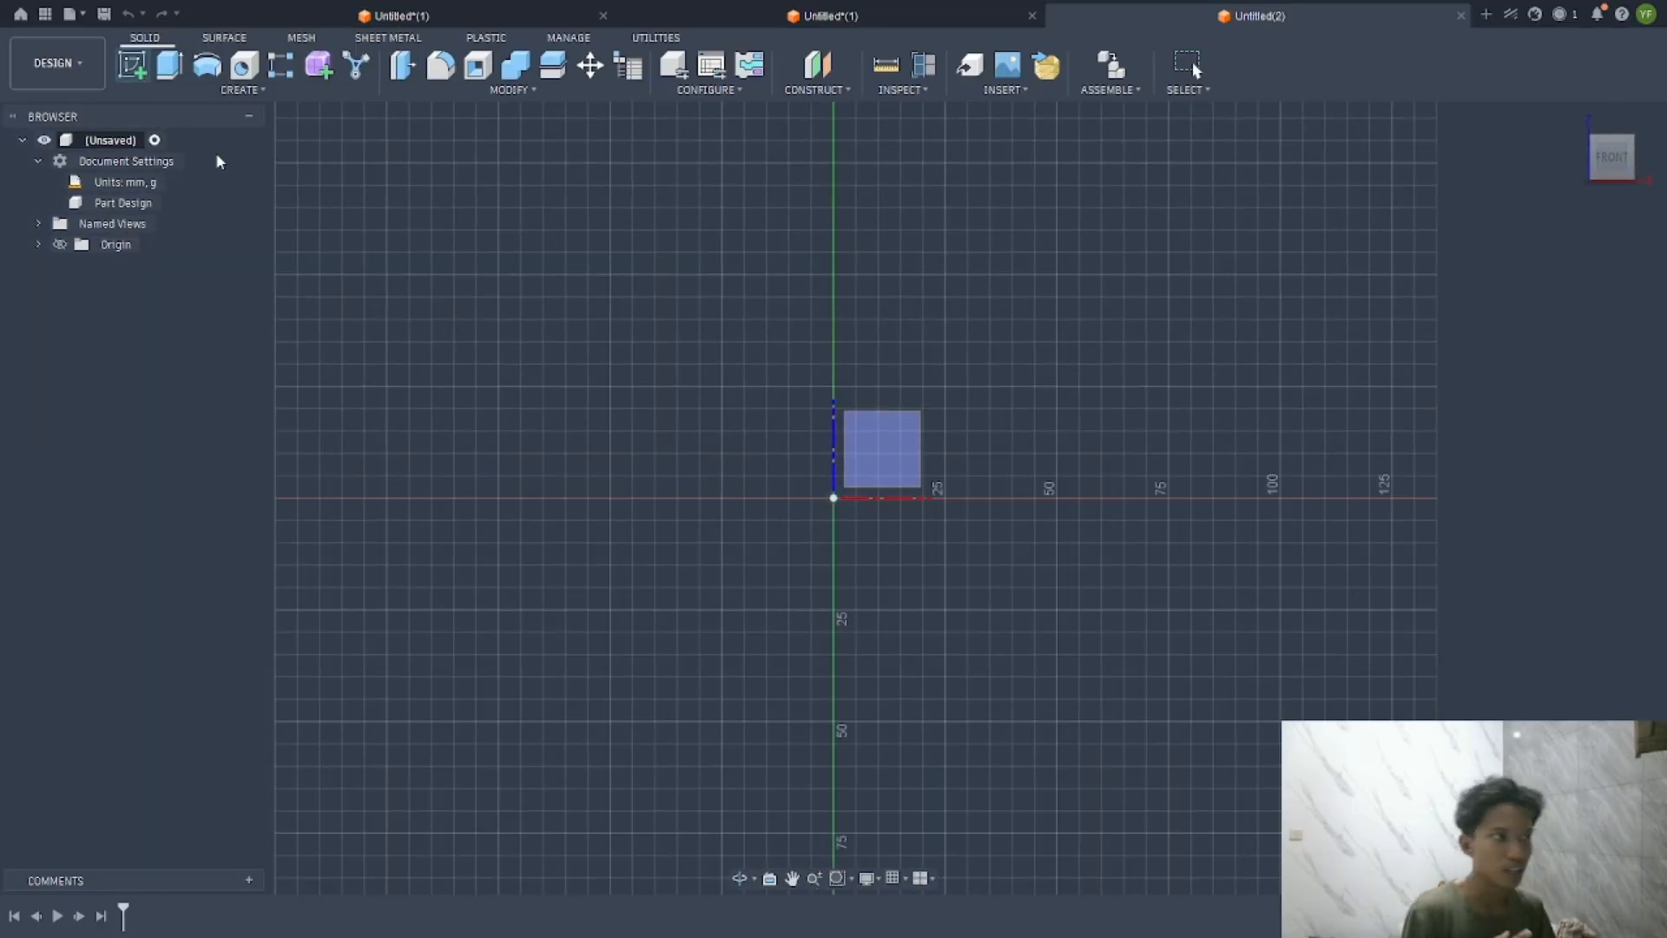
left_click(909, 19)
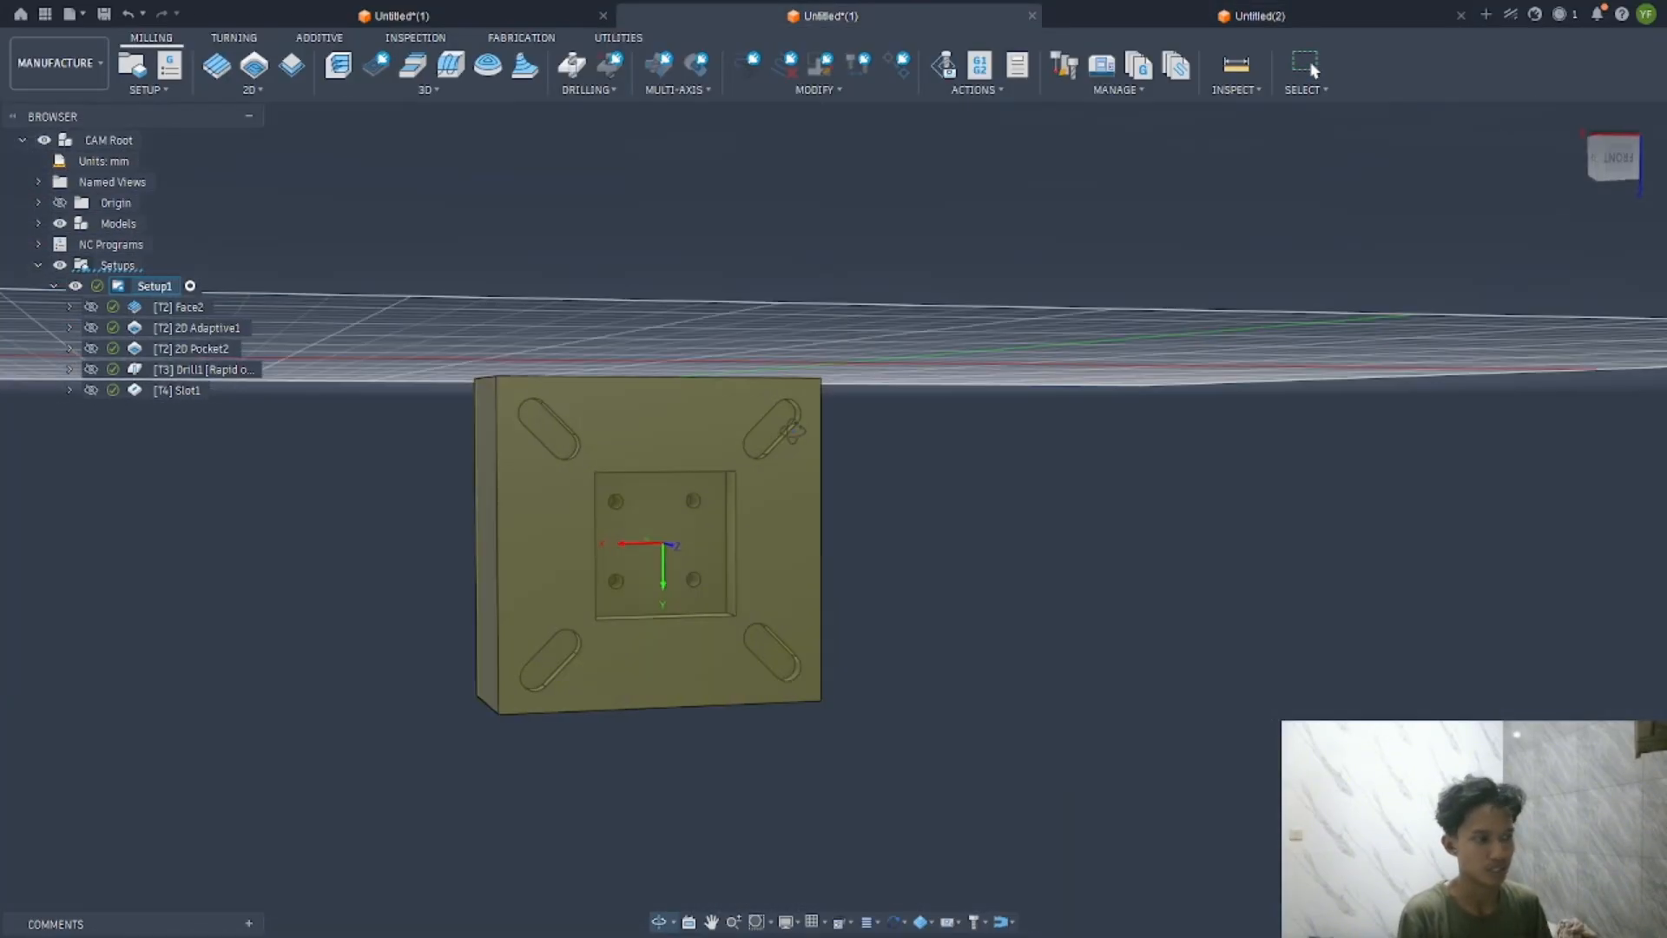
left_click(1093, 10)
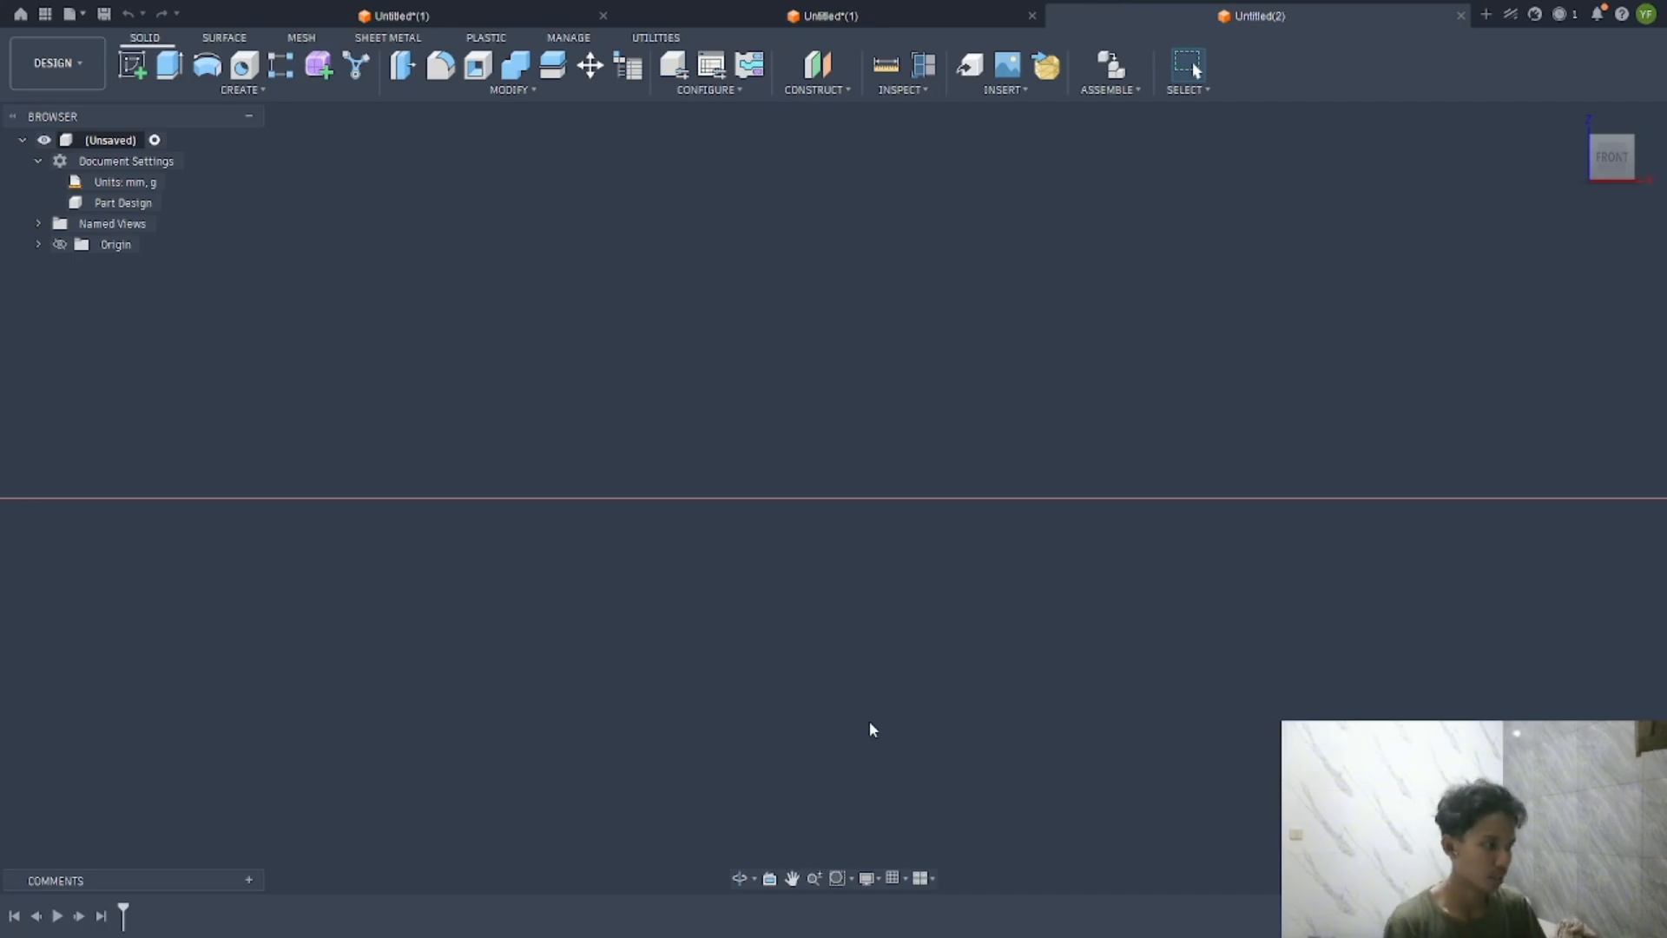
scroll(807, 519, "down", 2)
scroll(823, 531, "up", 3)
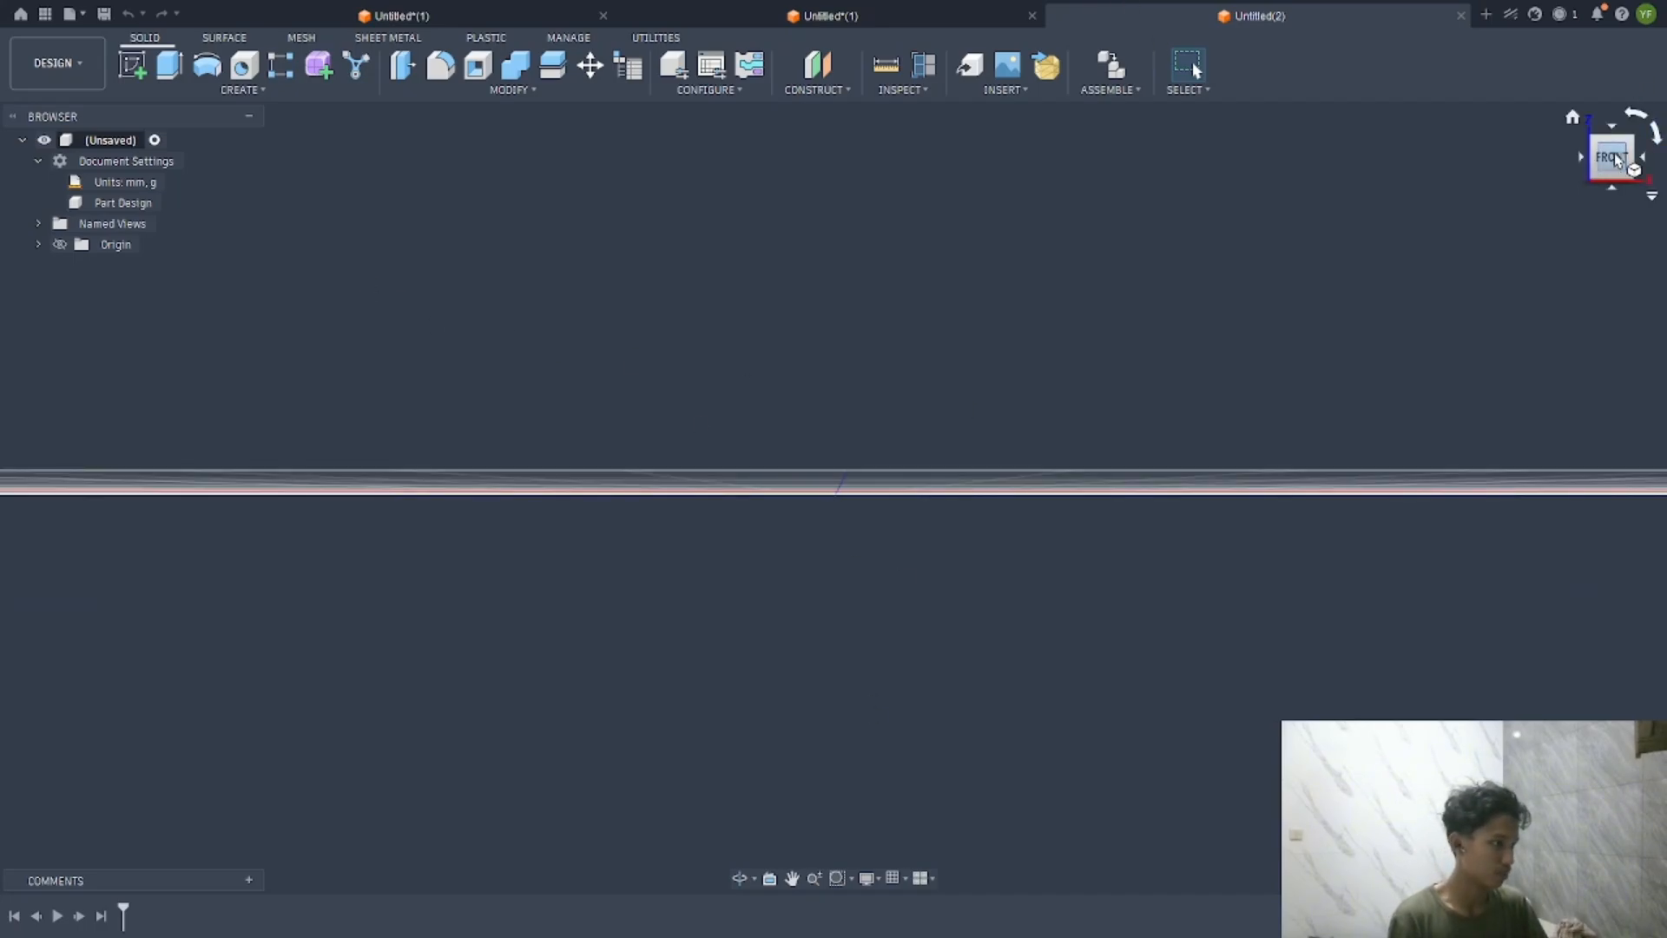
Start a sketch on the front plane and draw a 45-degree descending line from 50 mm above the origin, followed by a 10 mm horizontal line
left_click(133, 65)
left_click(884, 441)
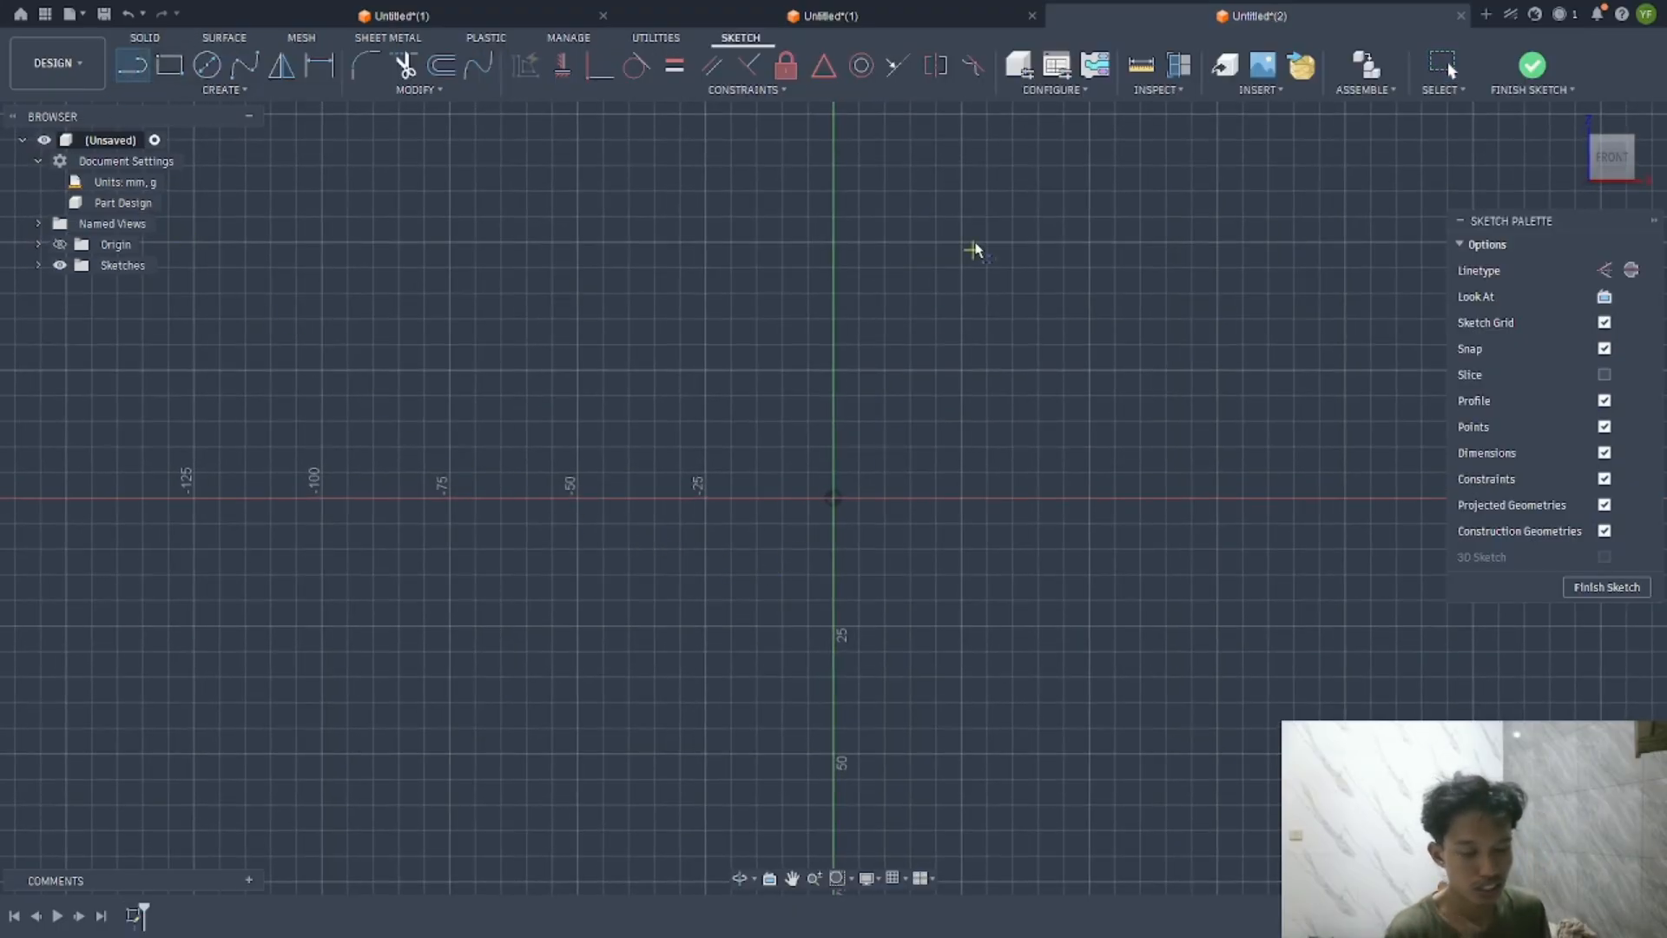
left_click(833, 243)
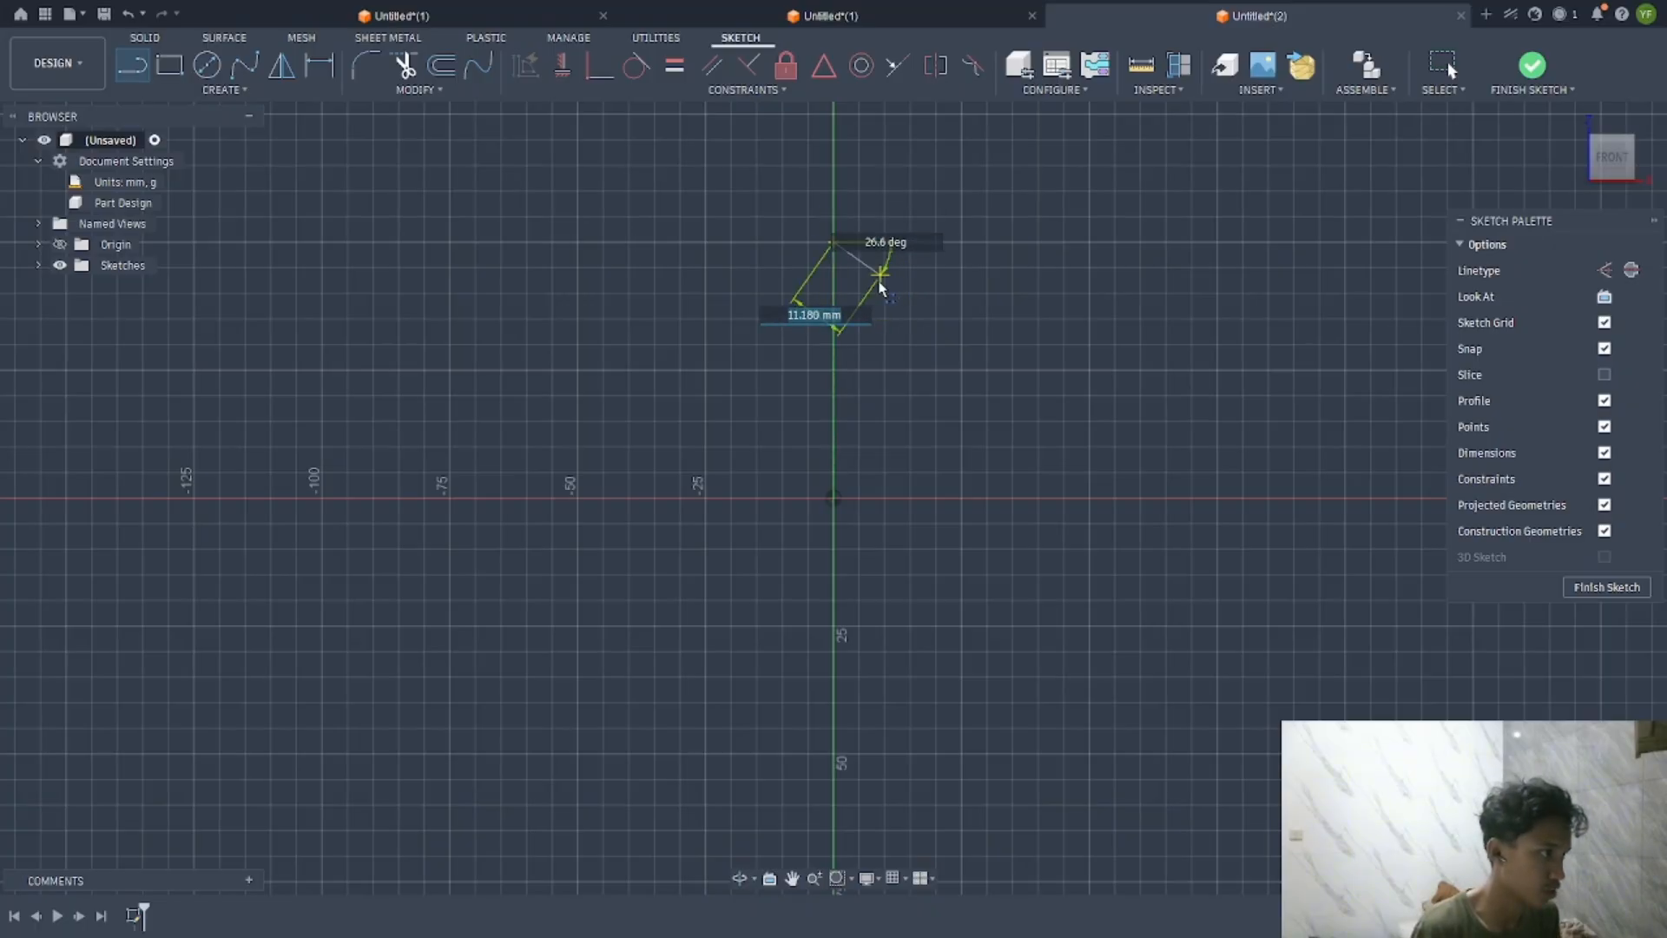
left_click(910, 318)
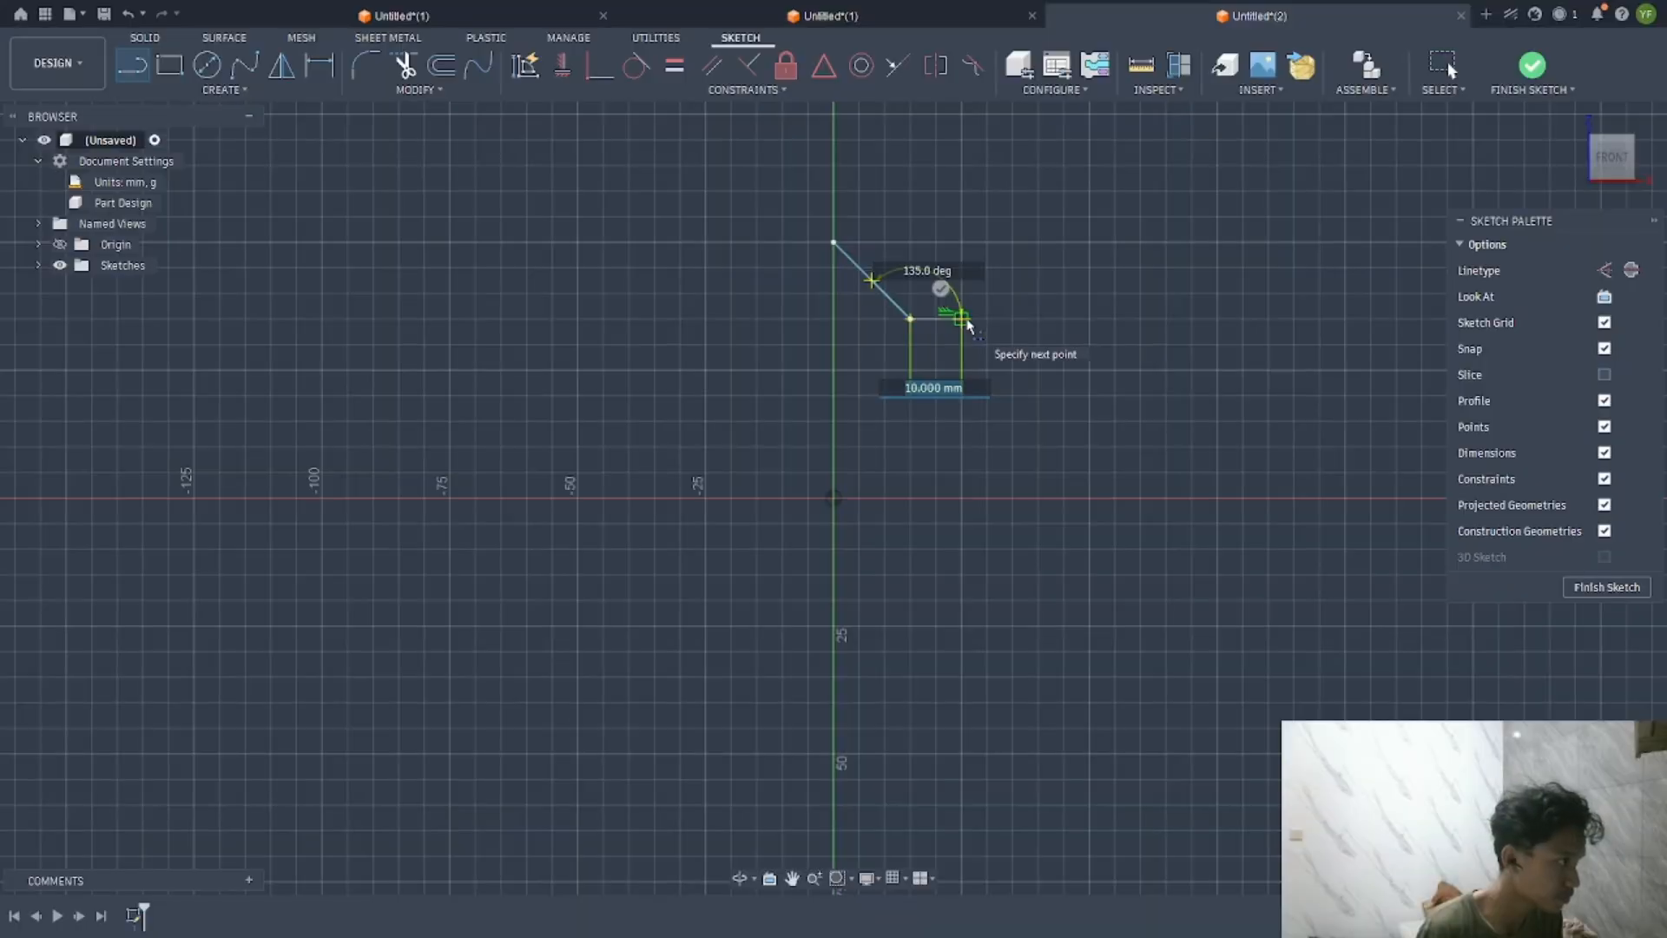
left_click(961, 319)
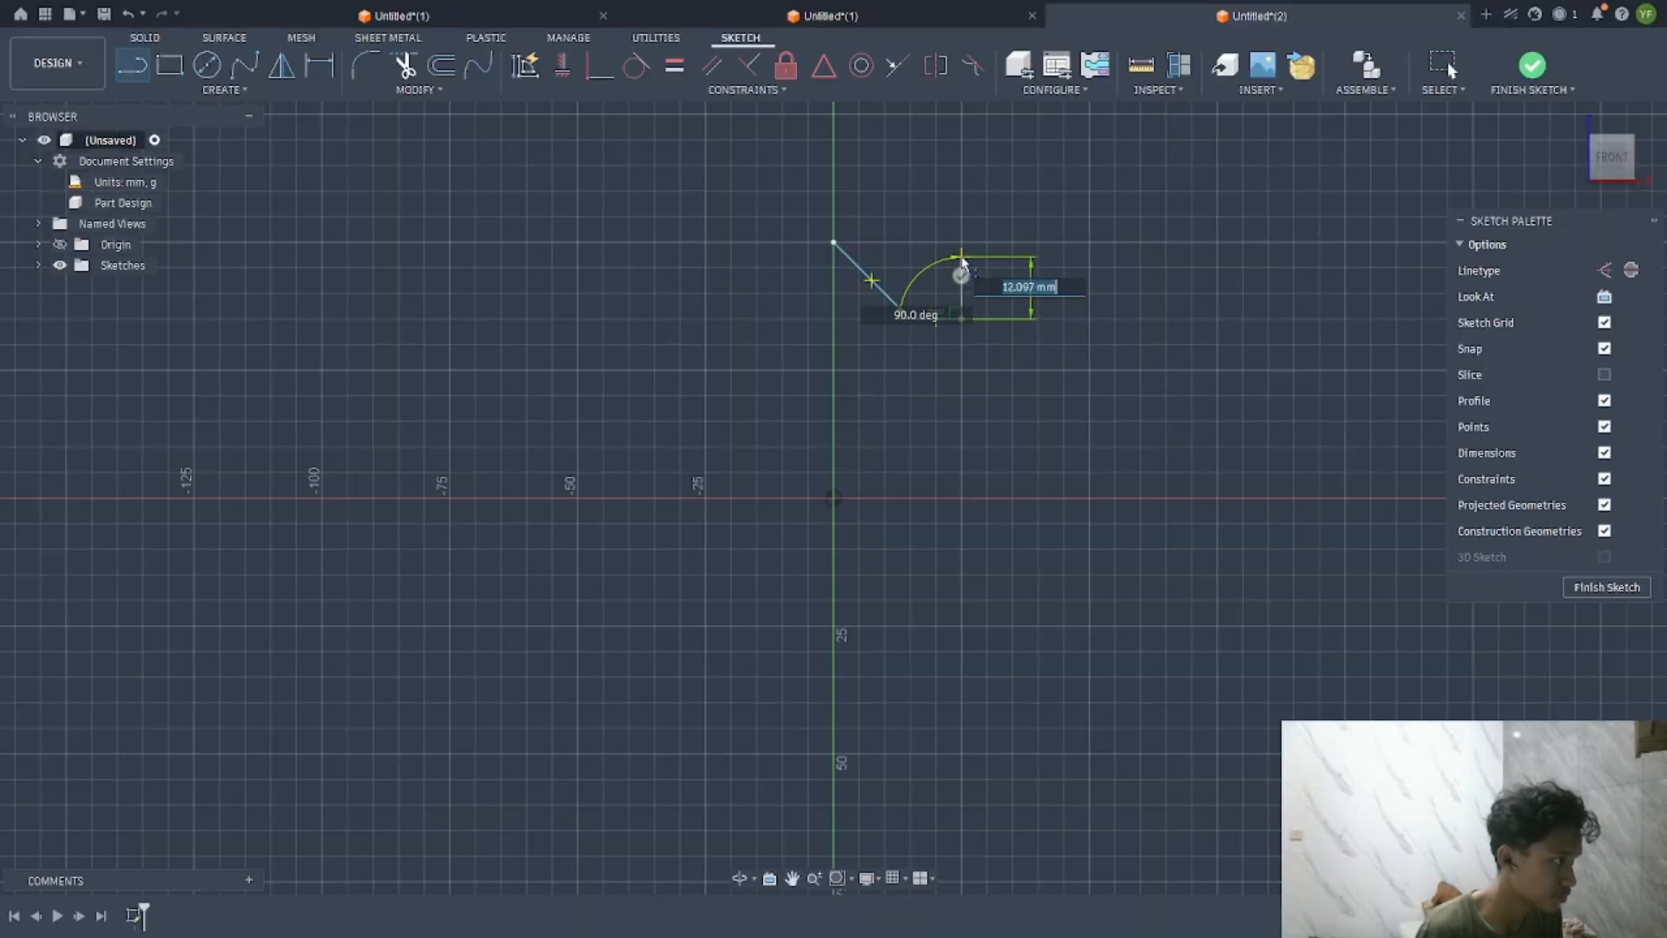
Continue the profile with two rectangular ribs about 12 mm high, joined by a short horizontal line at their base
left_click(962, 257)
left_click(998, 257)
left_click(998, 319)
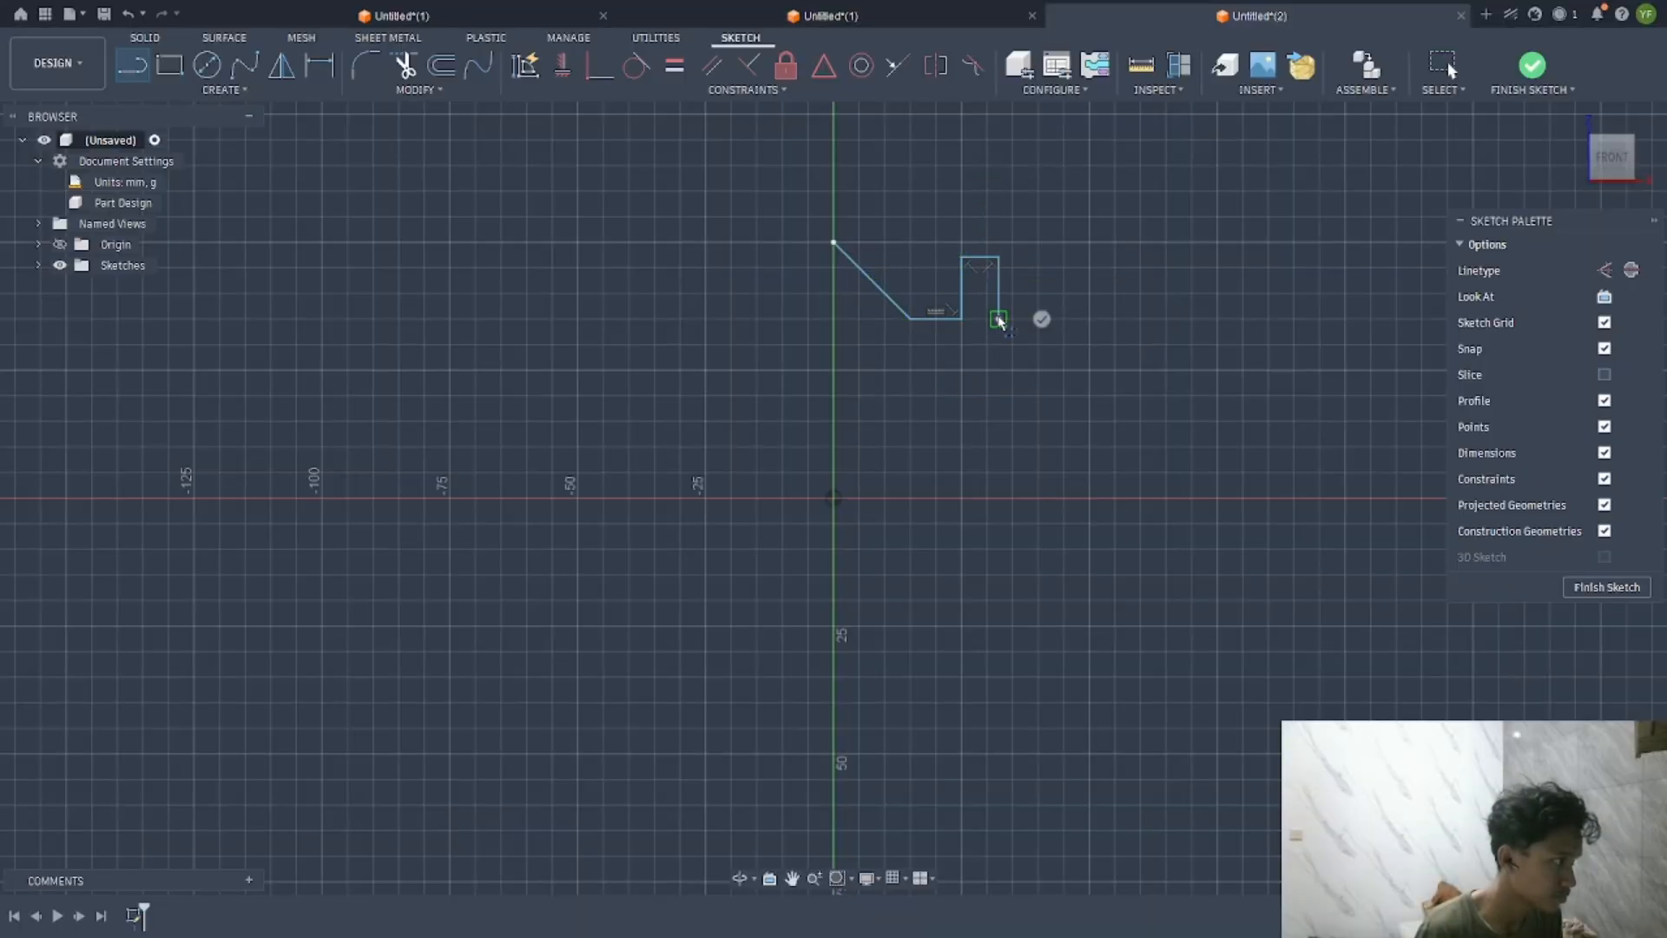
left_click(1039, 319)
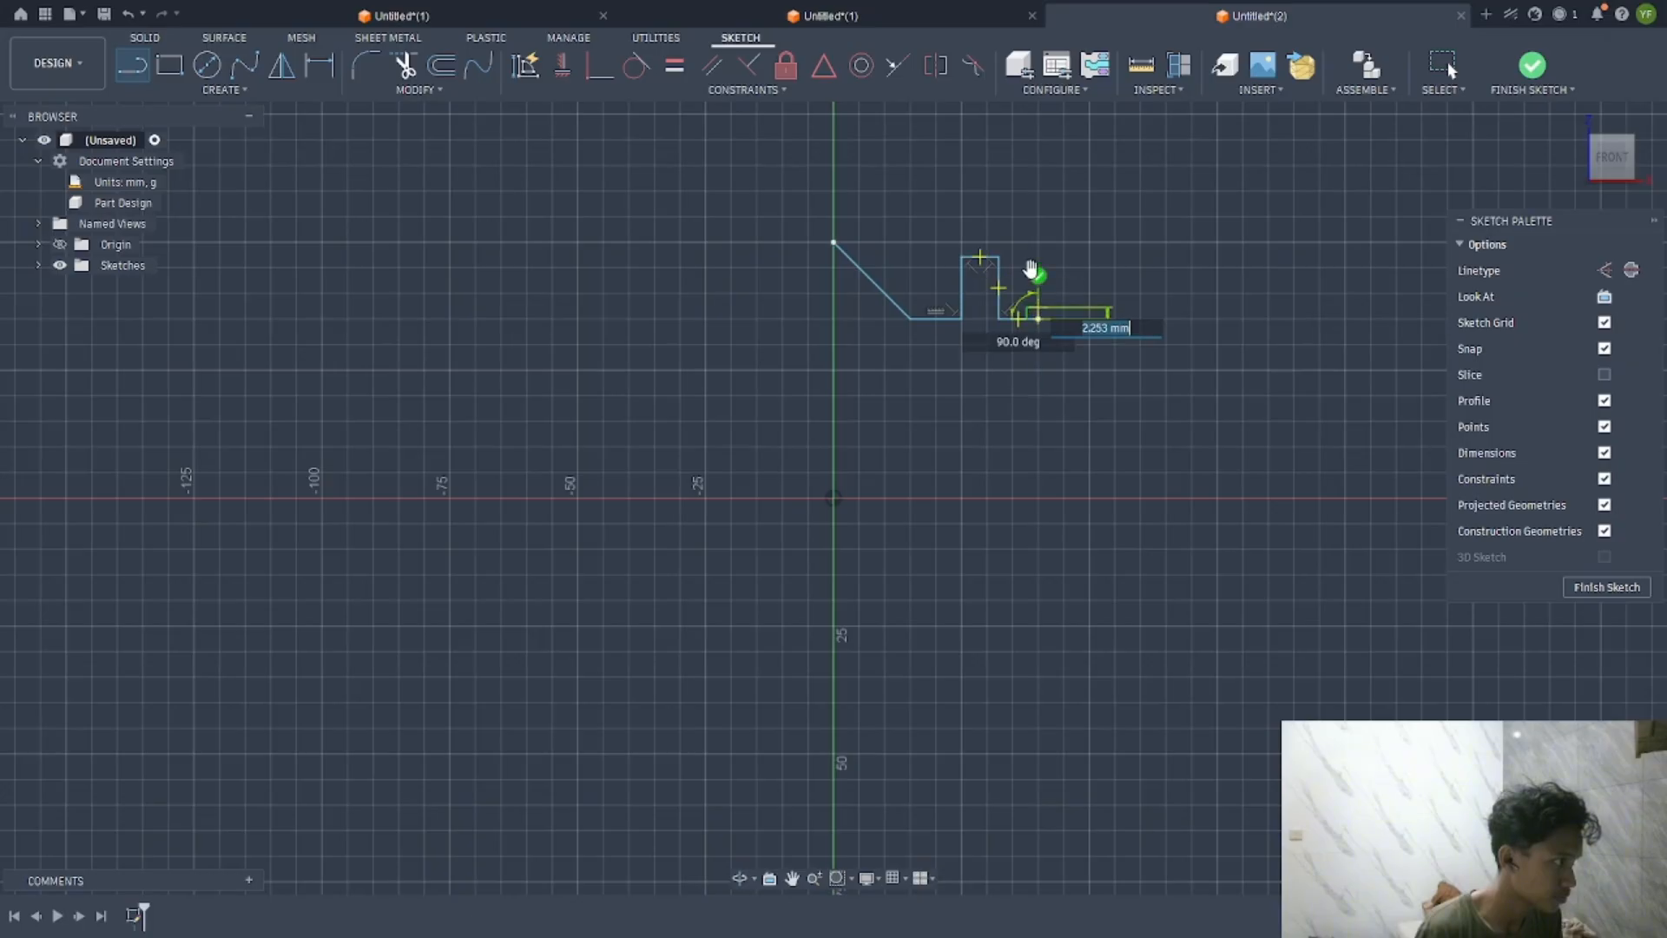
left_click(1038, 257)
left_click(1074, 257)
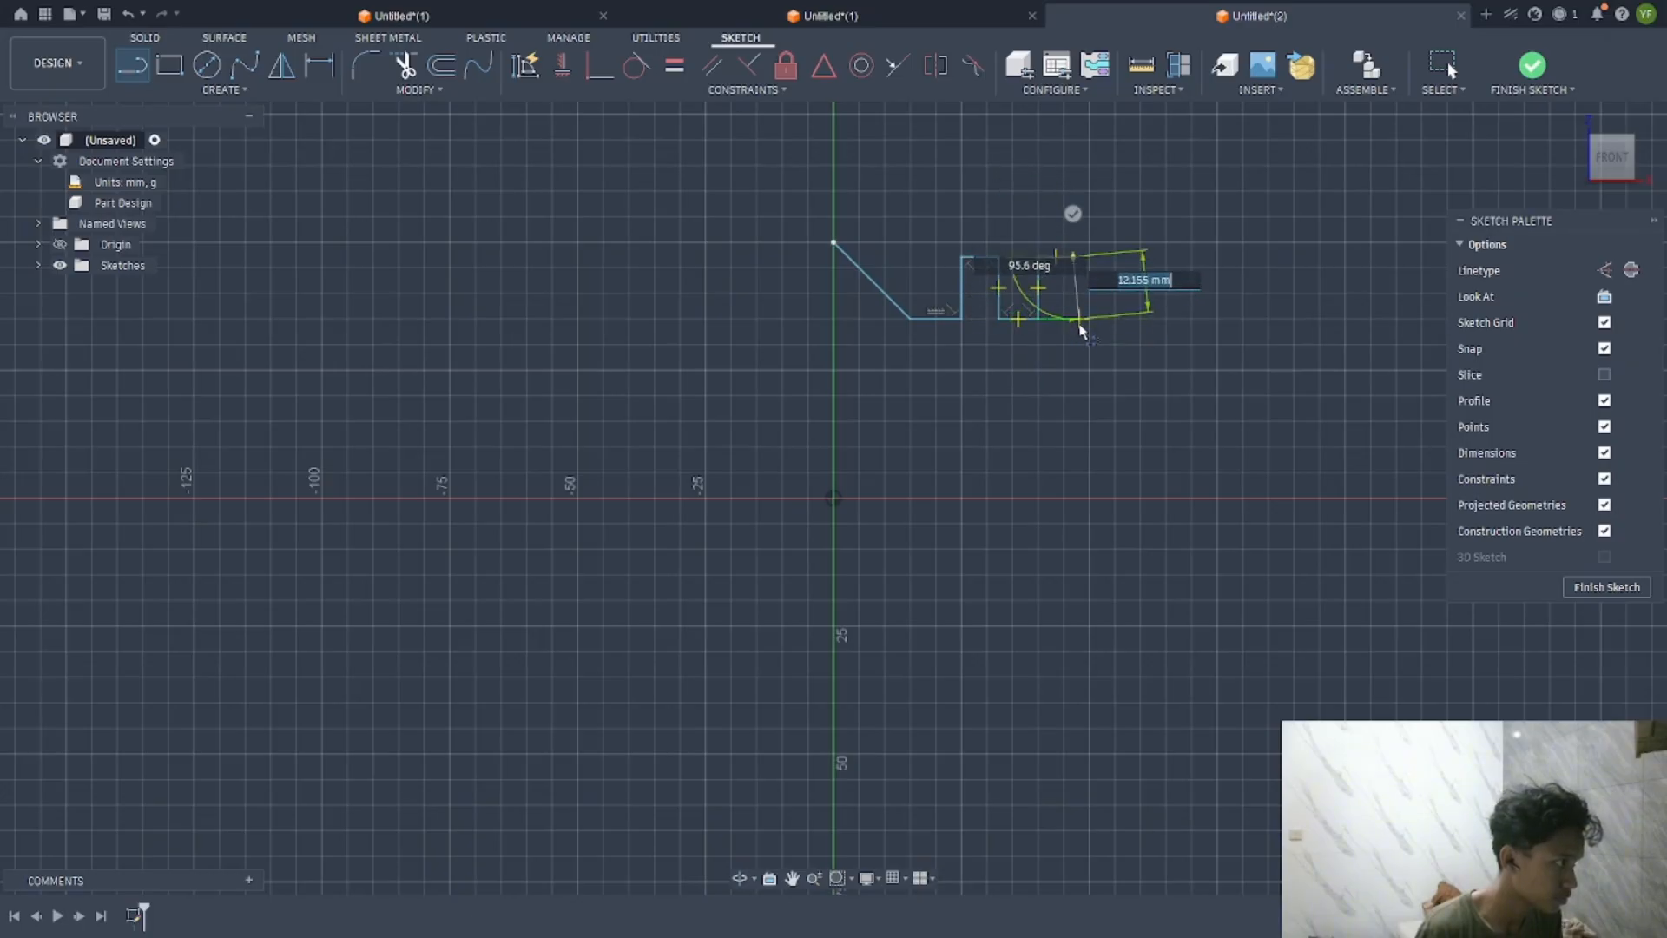
left_click(1074, 319)
Add another short base line and a third rectangular rib about 7 mm wide, matching the height of the other two
left_click(1108, 321)
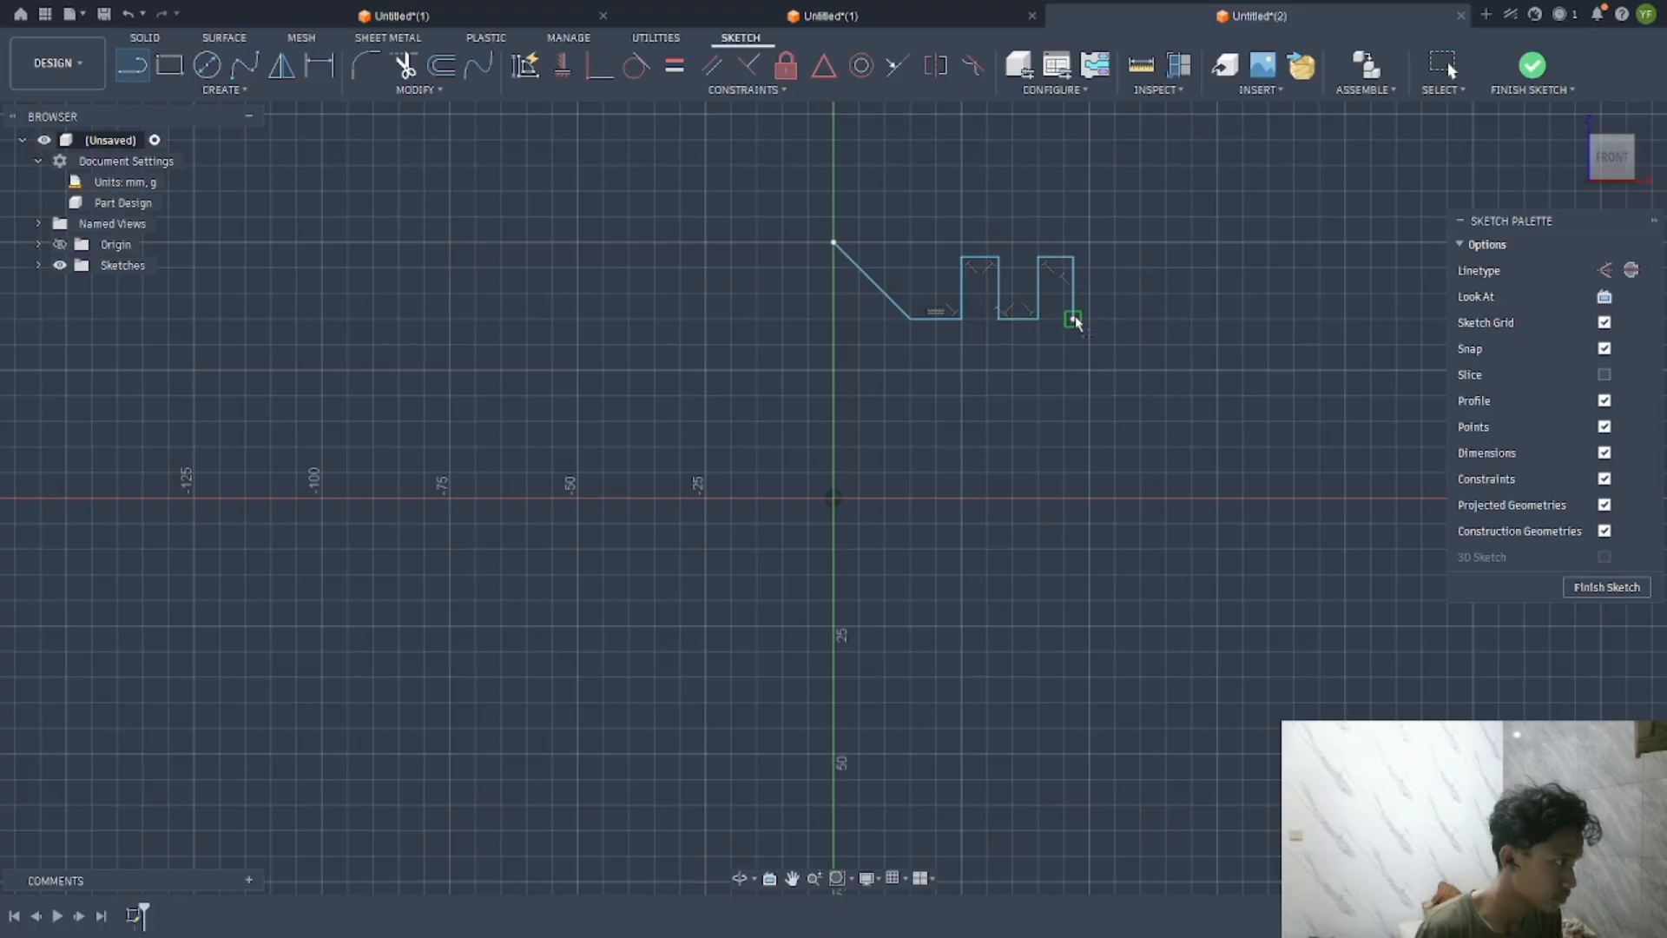
left_click(1074, 319)
left_click(1115, 319)
left_click(1115, 257)
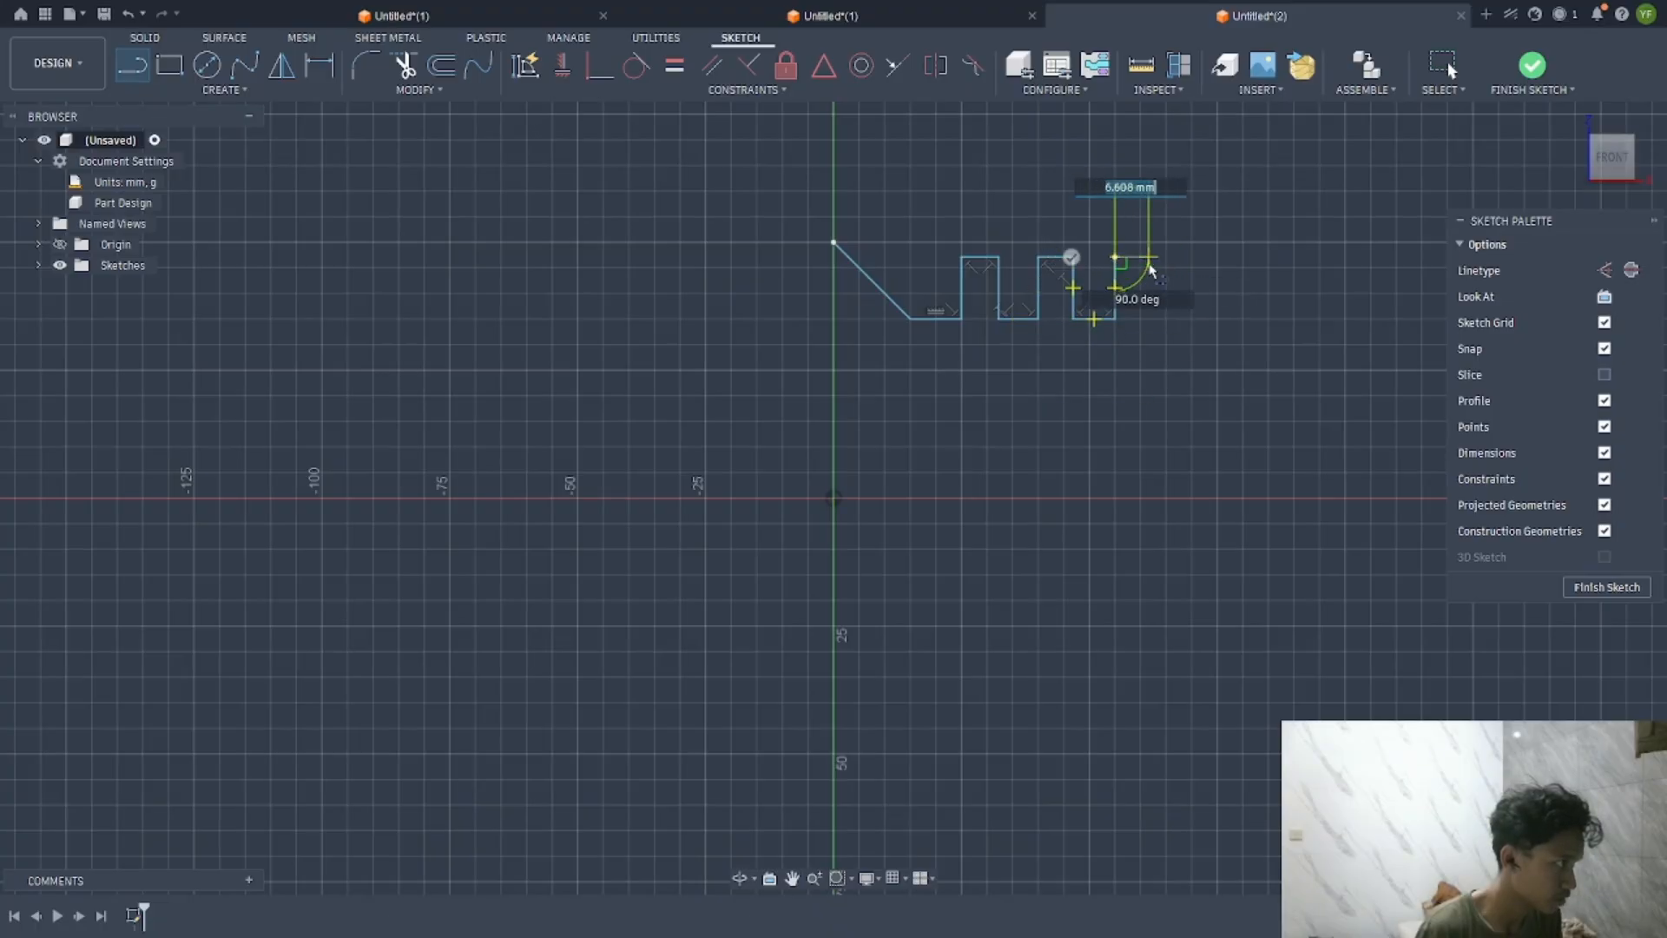
left_click(1150, 257)
left_click(1151, 319)
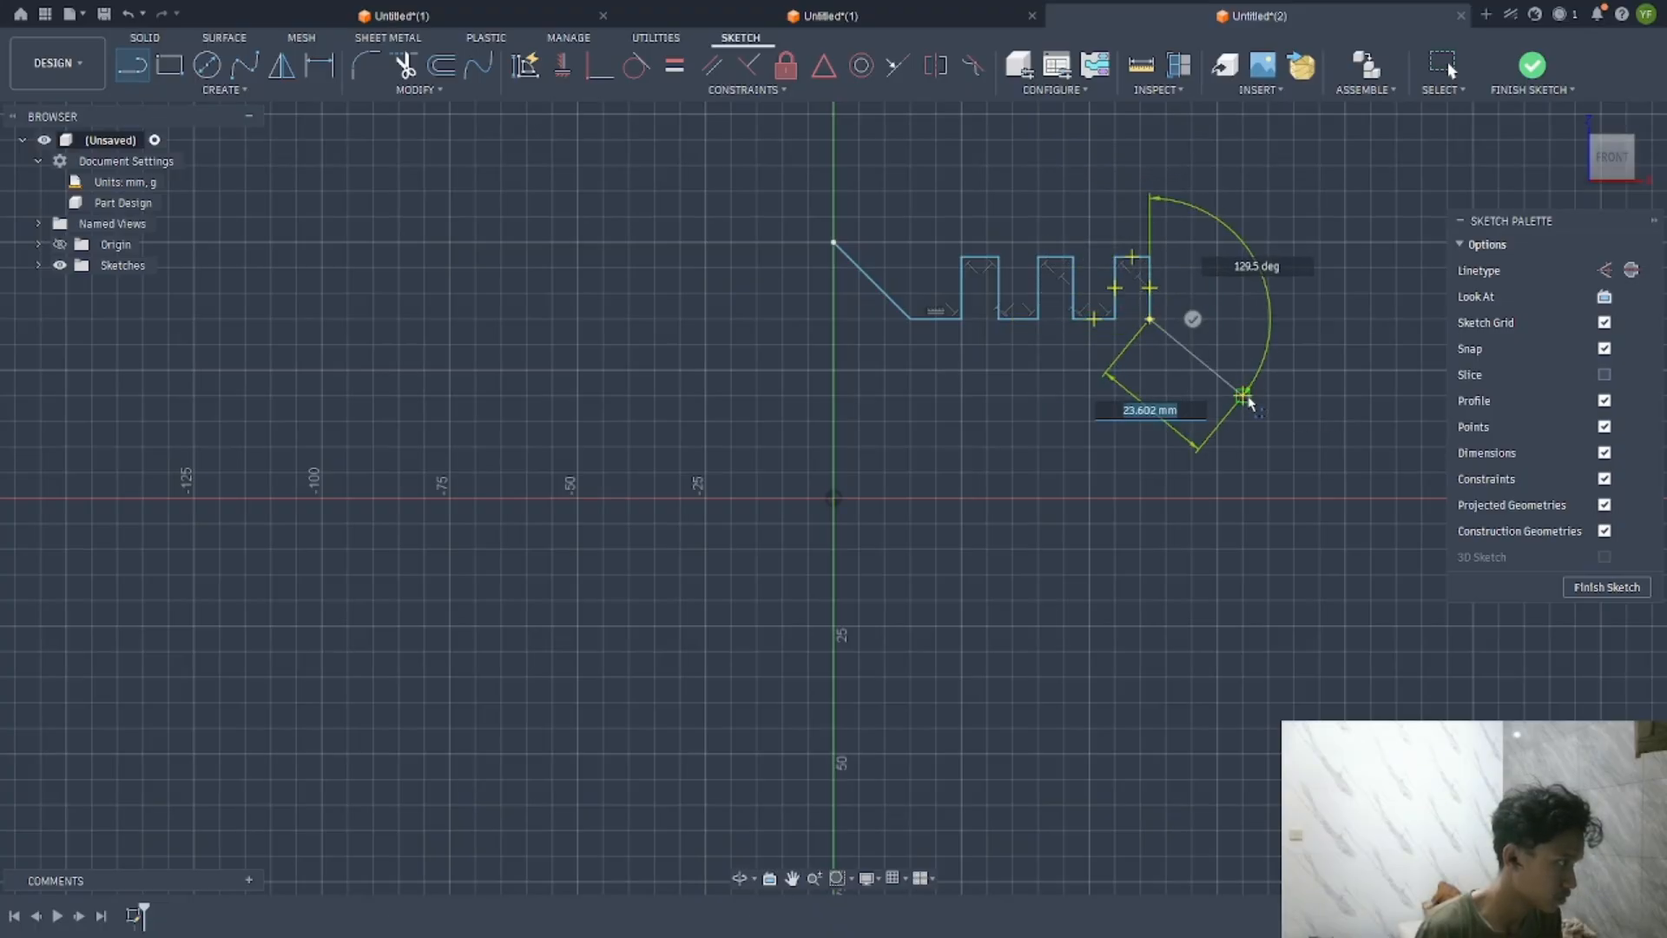
Close the profile with two sloping lines down to the horizontal axis, a line back to the origin and a vertical line to the start point
left_click(1259, 388)
left_click(1320, 497)
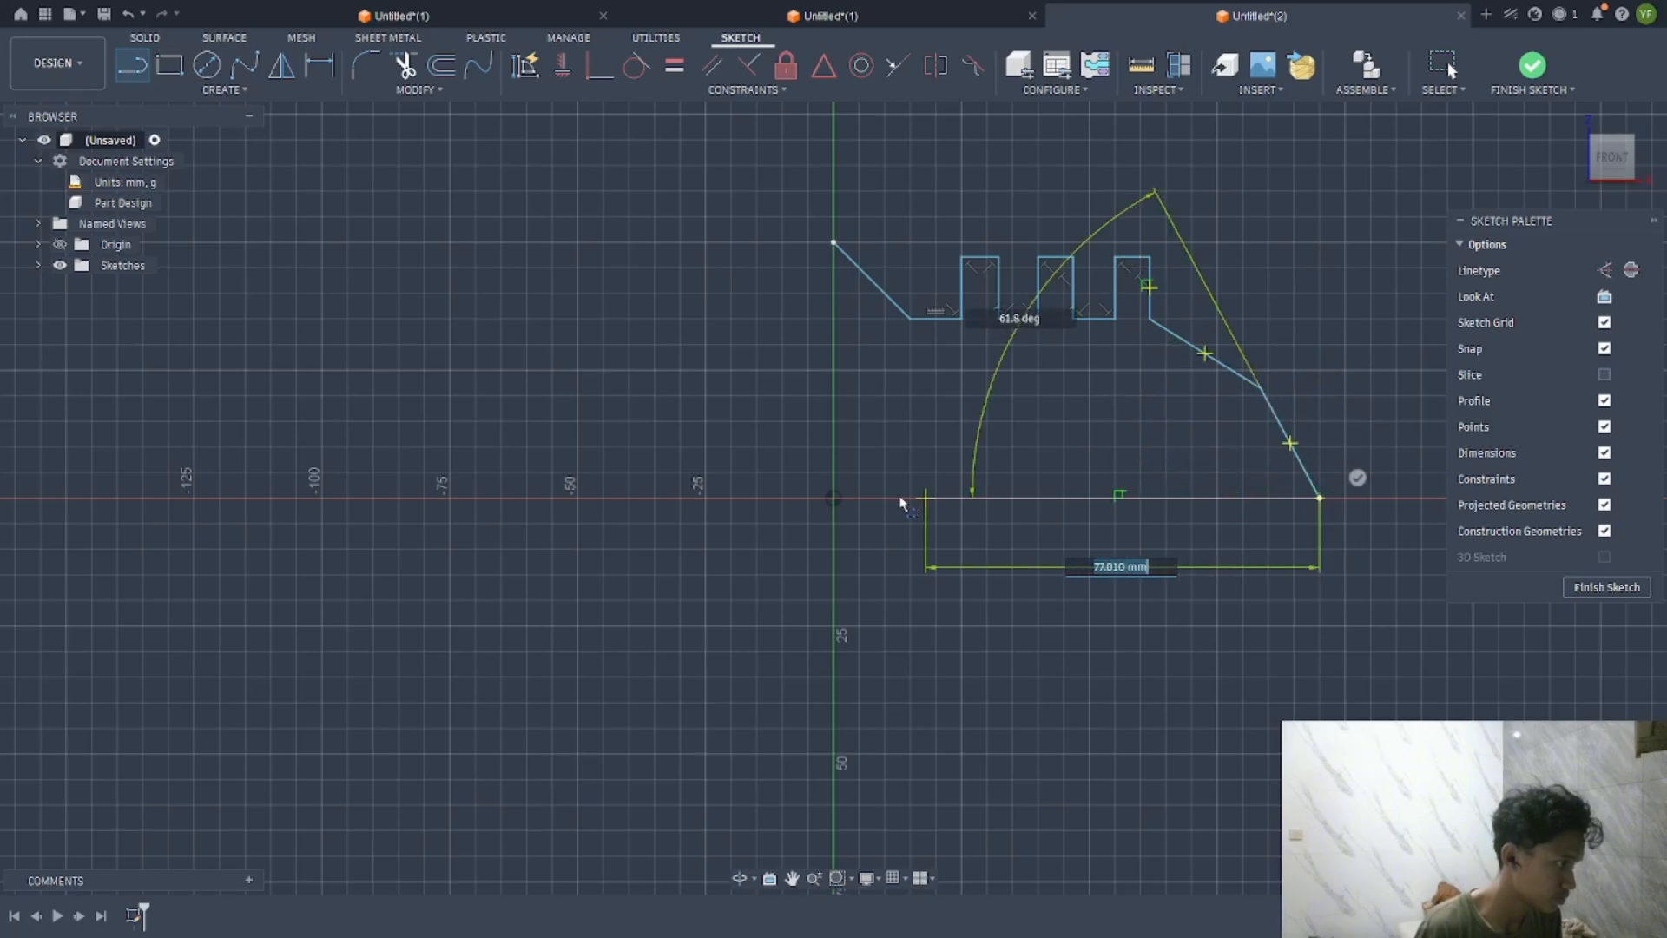
left_click(835, 497)
left_click(834, 242)
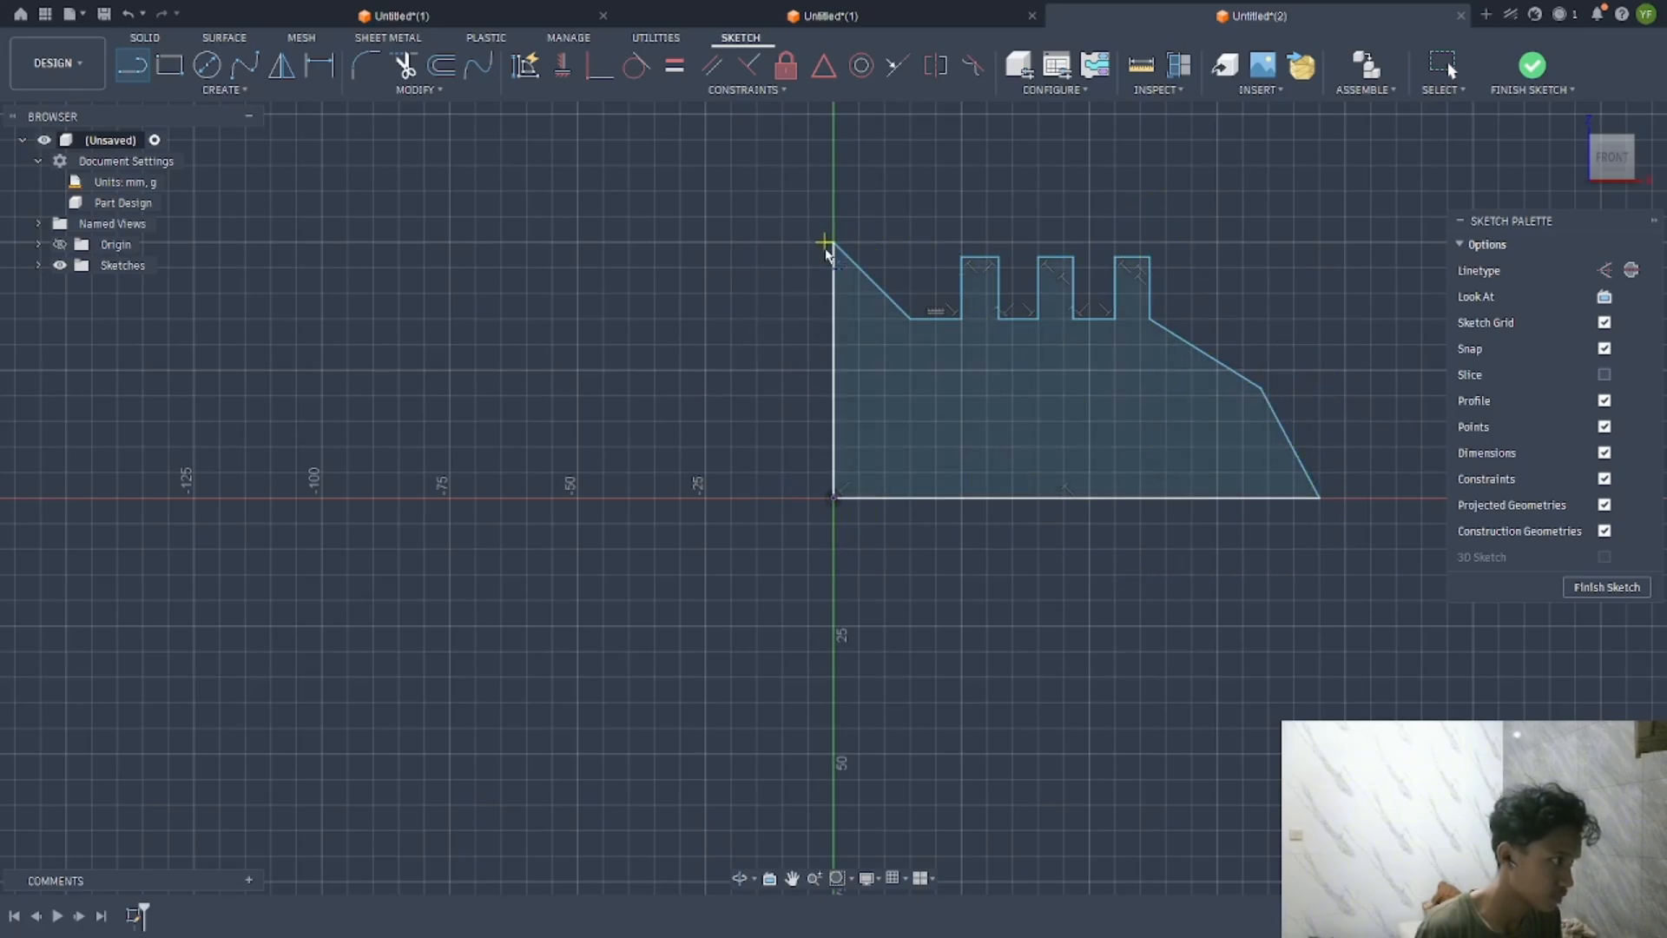
Revolve the profile 360 degrees about its horizontal base line as a new body
left_click(130, 39)
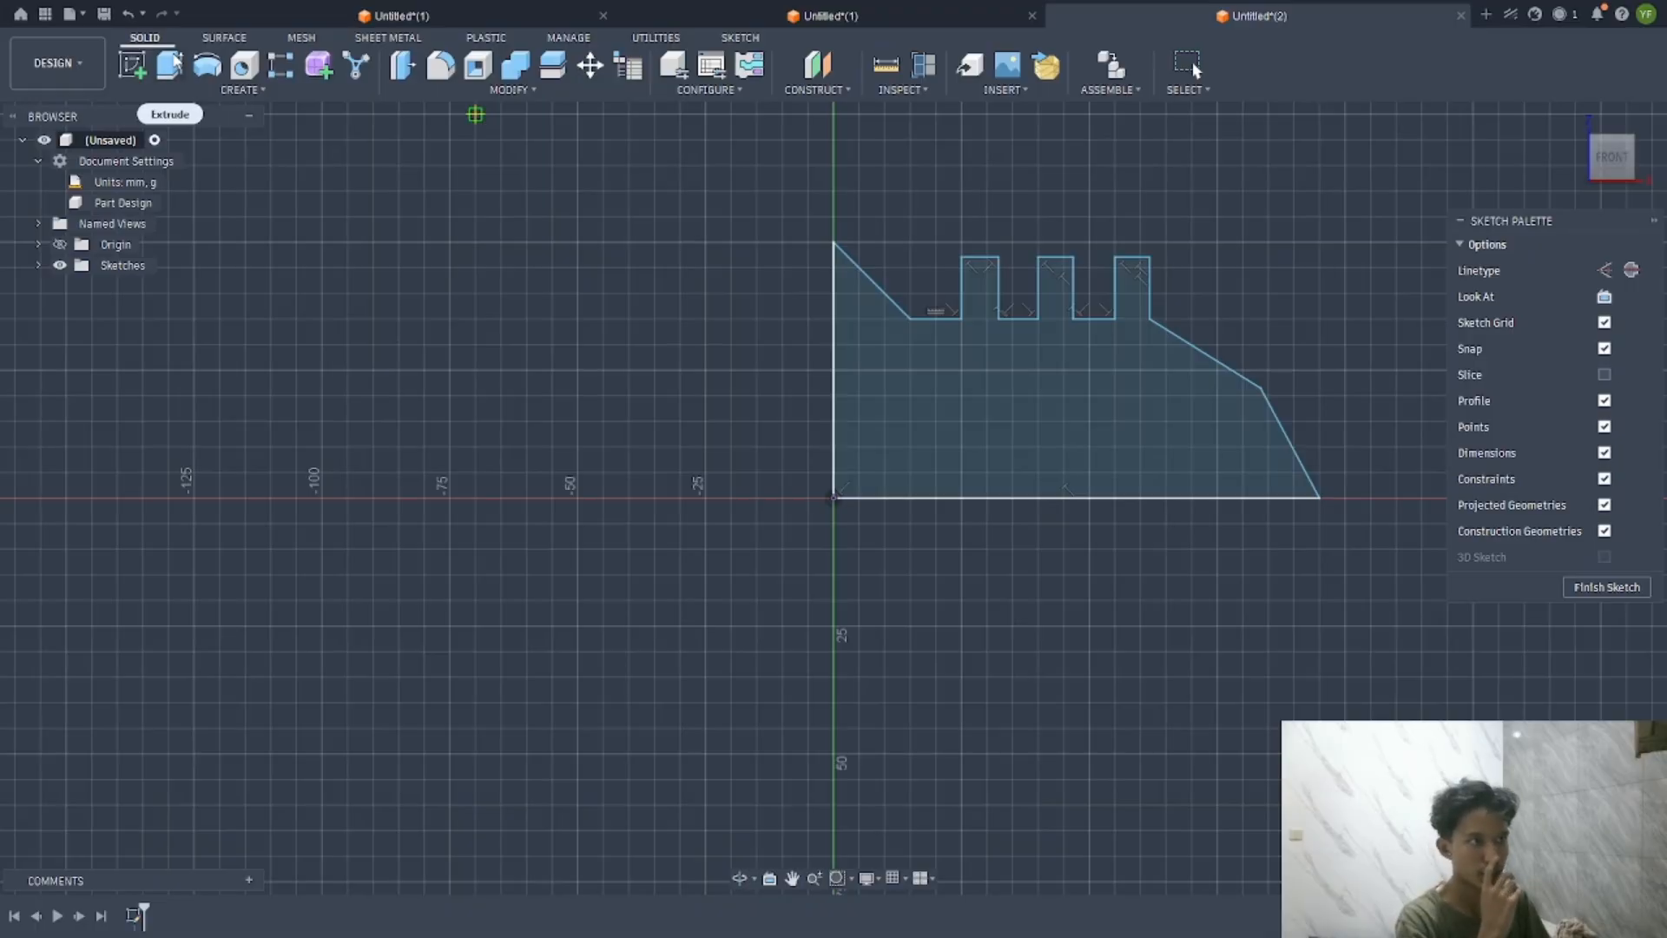
left_click(207, 65)
left_click(929, 495)
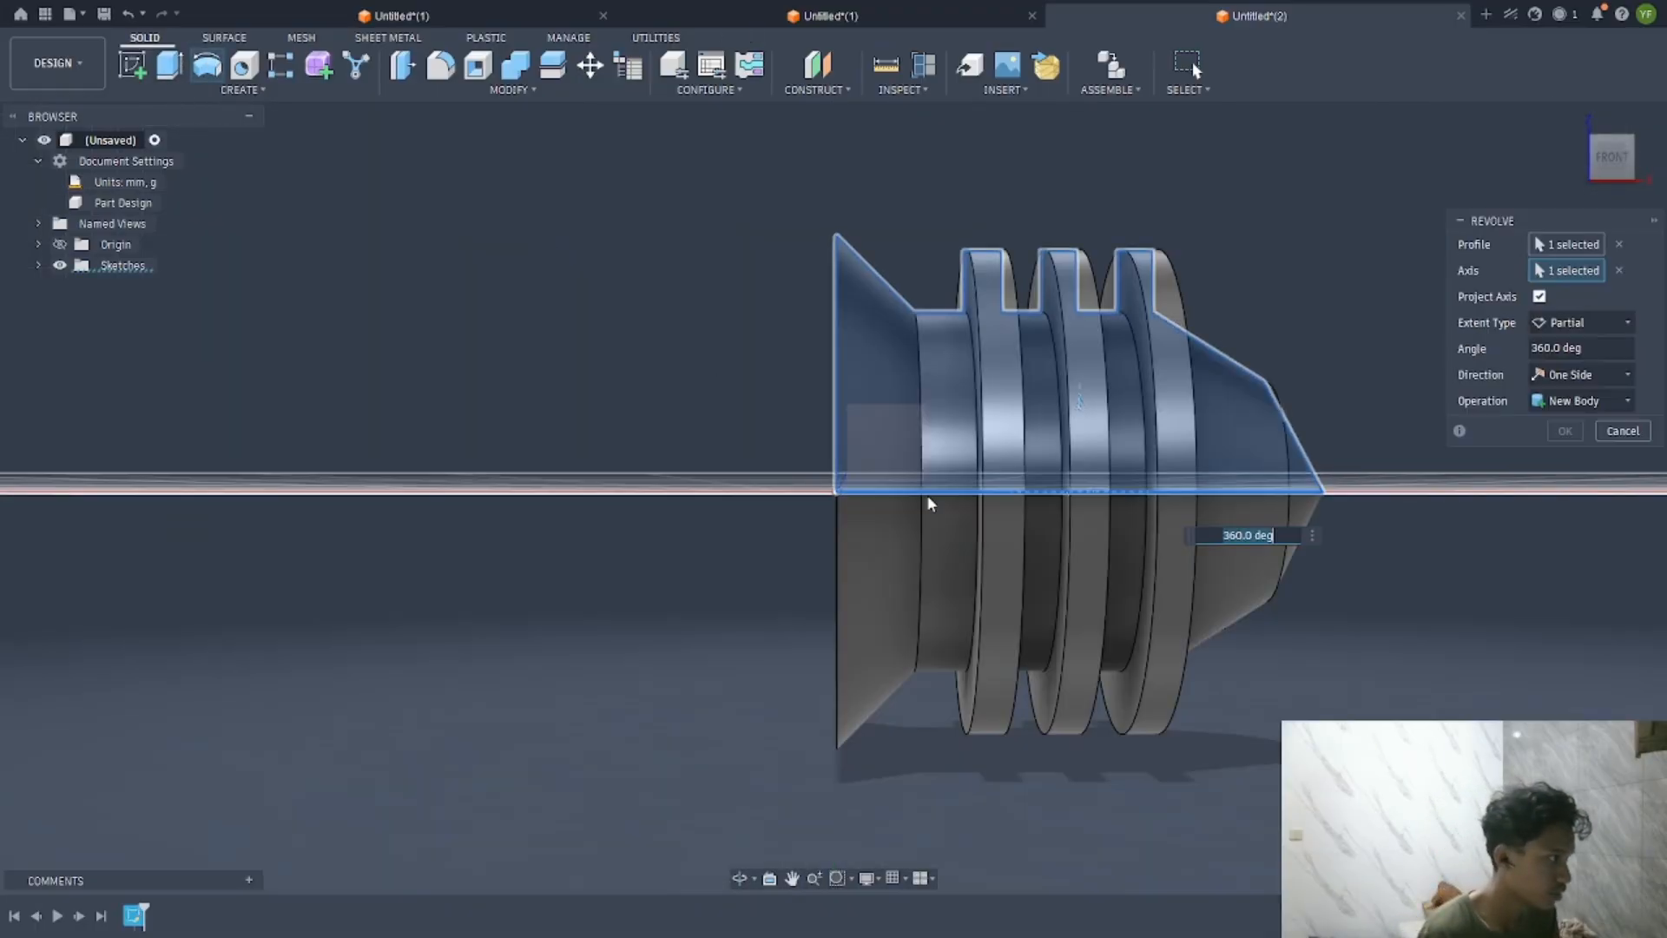
key("Return")
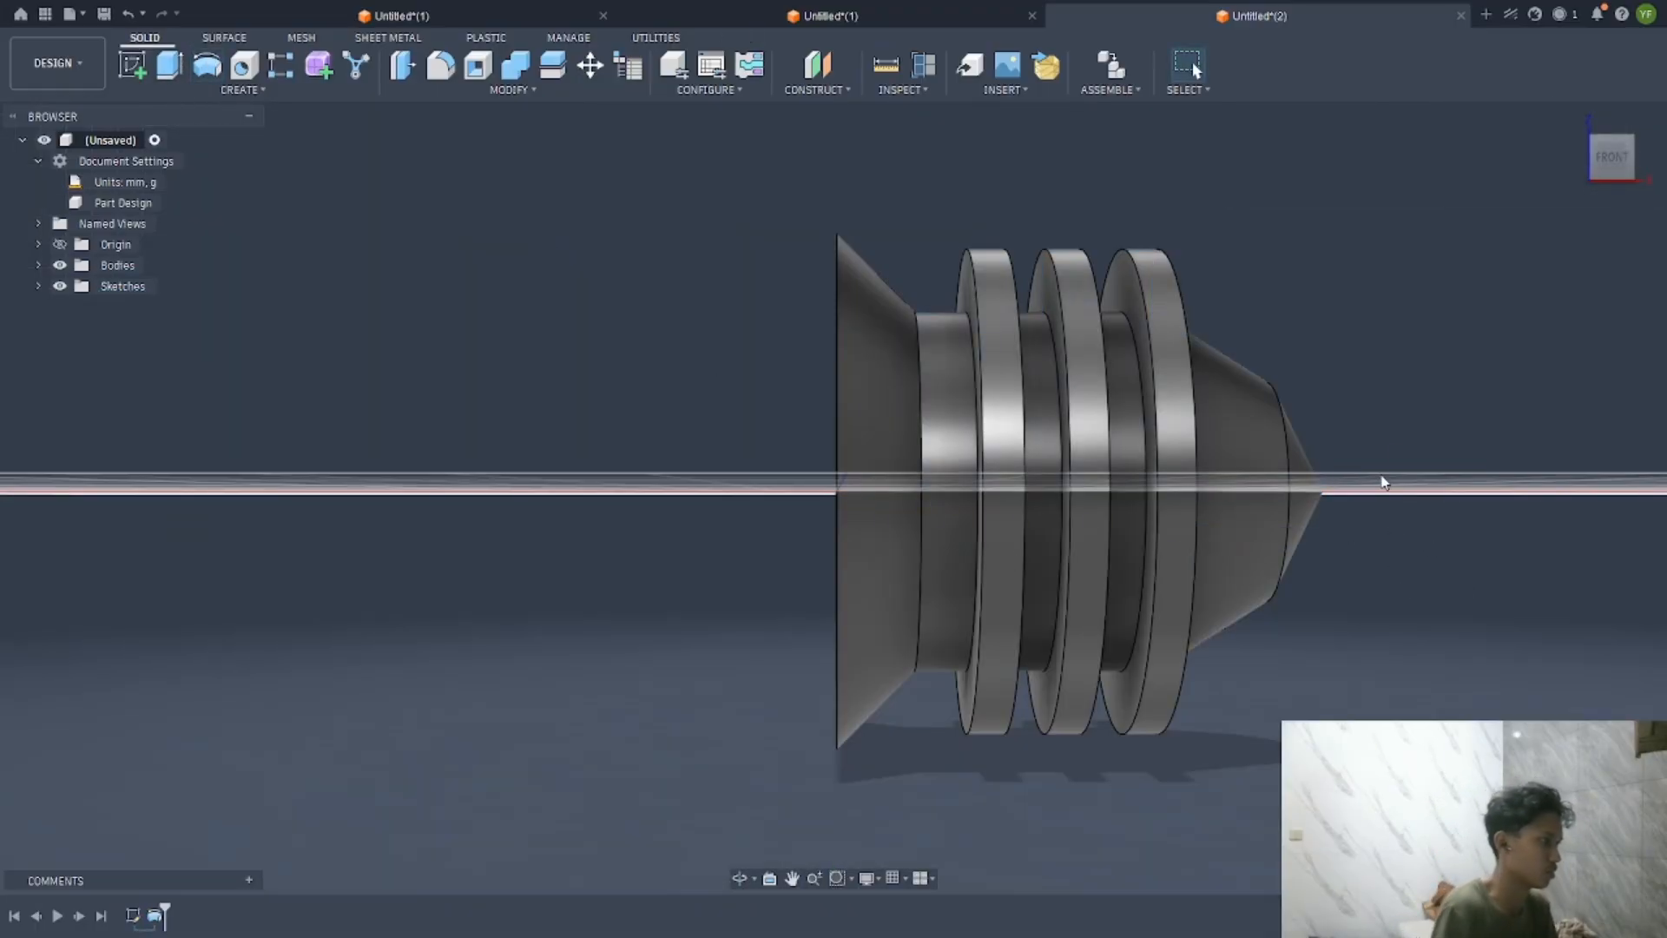
Switch to the Manufacture workspace and create a new turning setup for the revolved body
scroll(1382, 469, "down", 3)
middle_click_drag(855, 261, 849, 293, "shift")
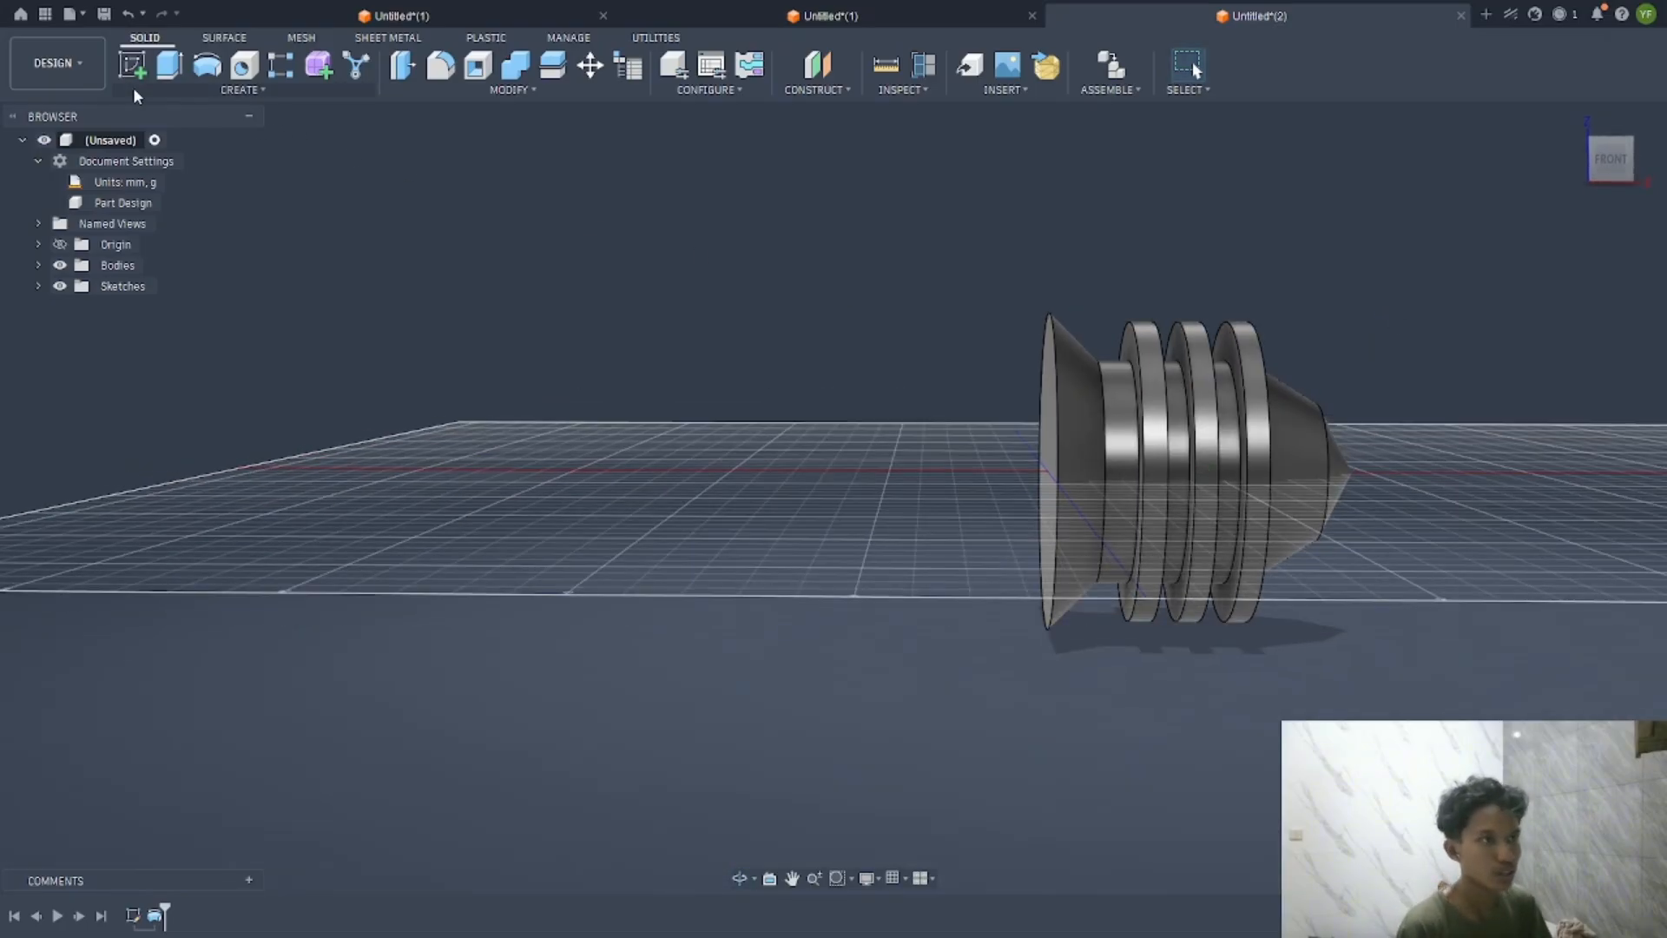
left_click(92, 68)
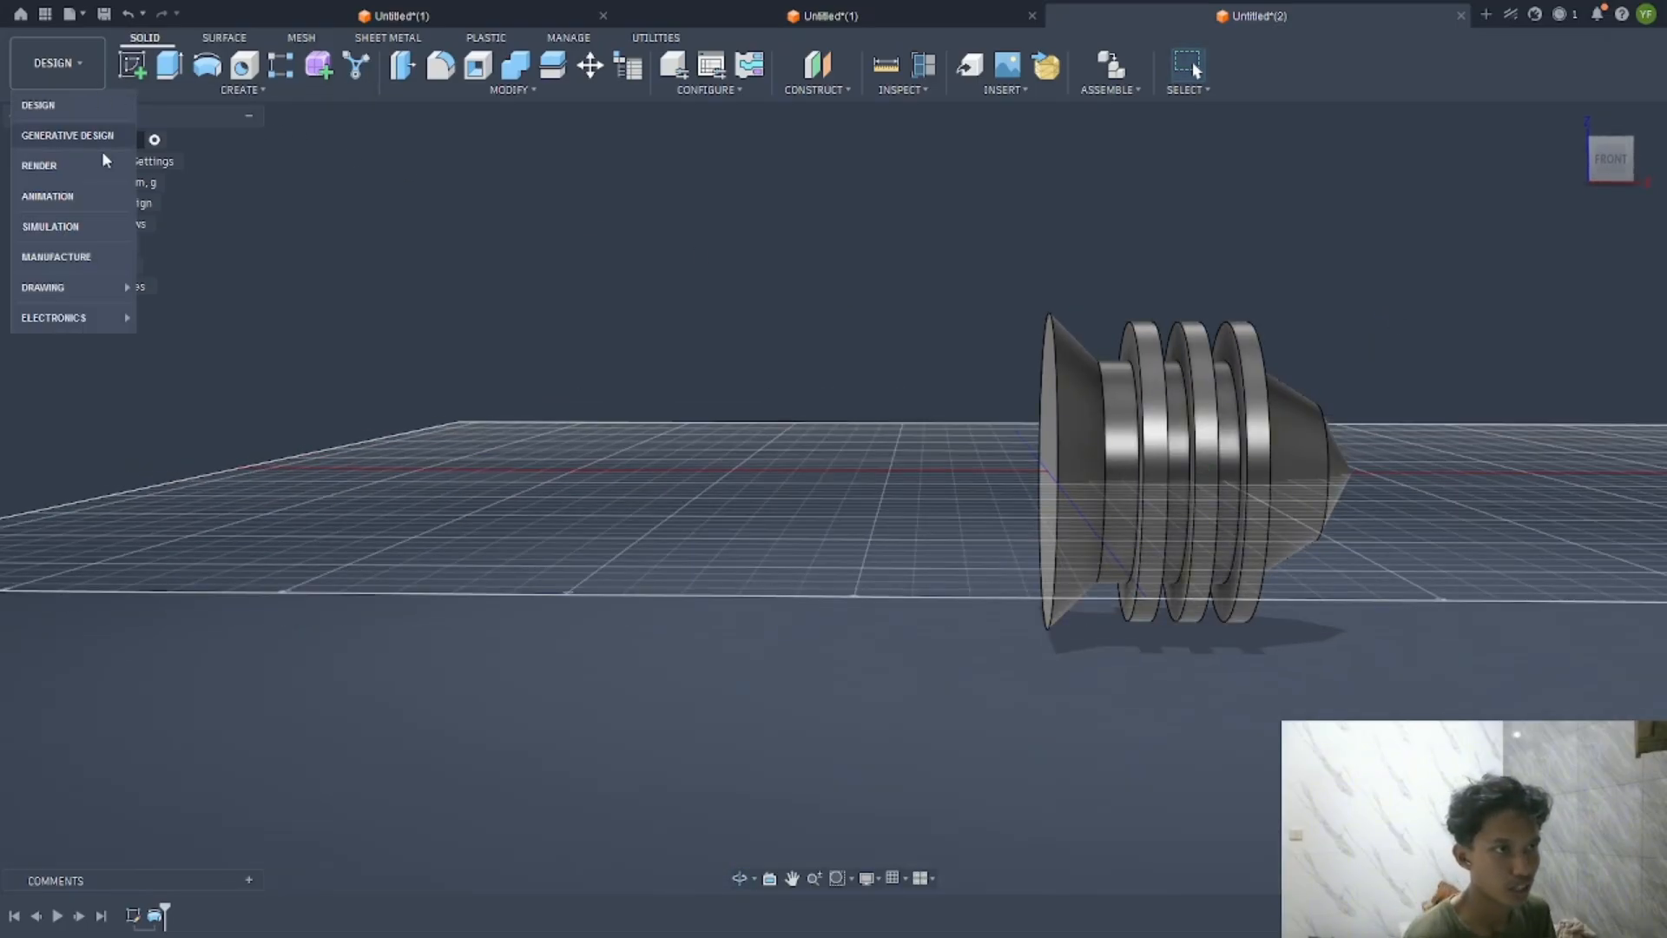
left_click(55, 256)
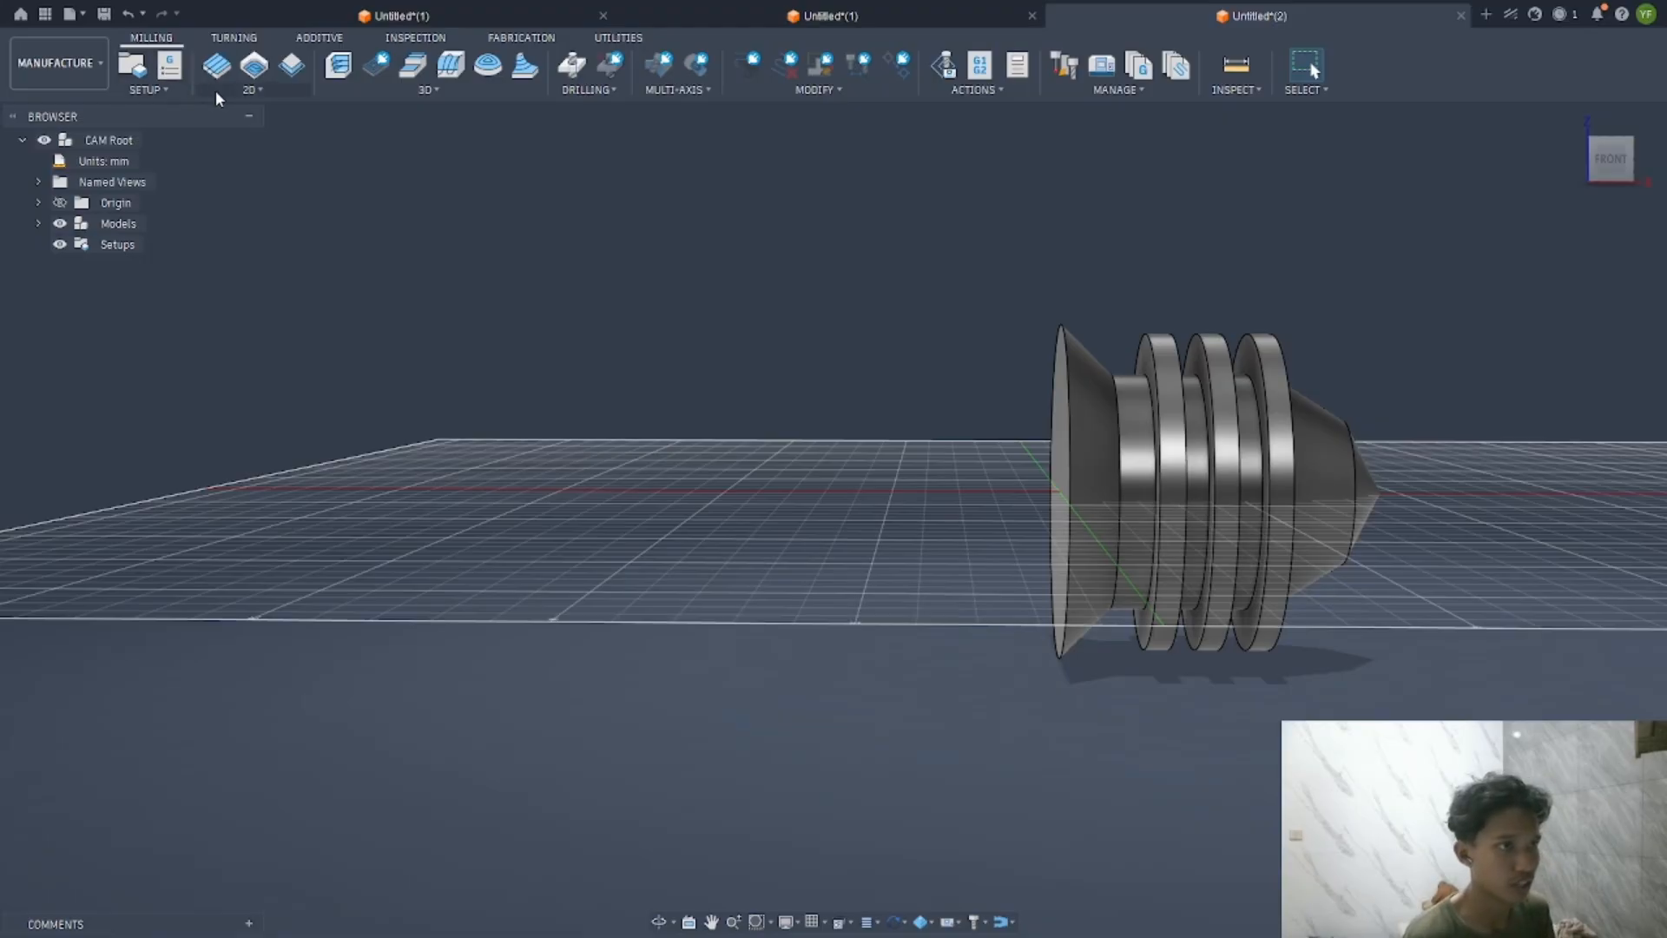
left_click(149, 90)
left_click(234, 37)
left_click(149, 90)
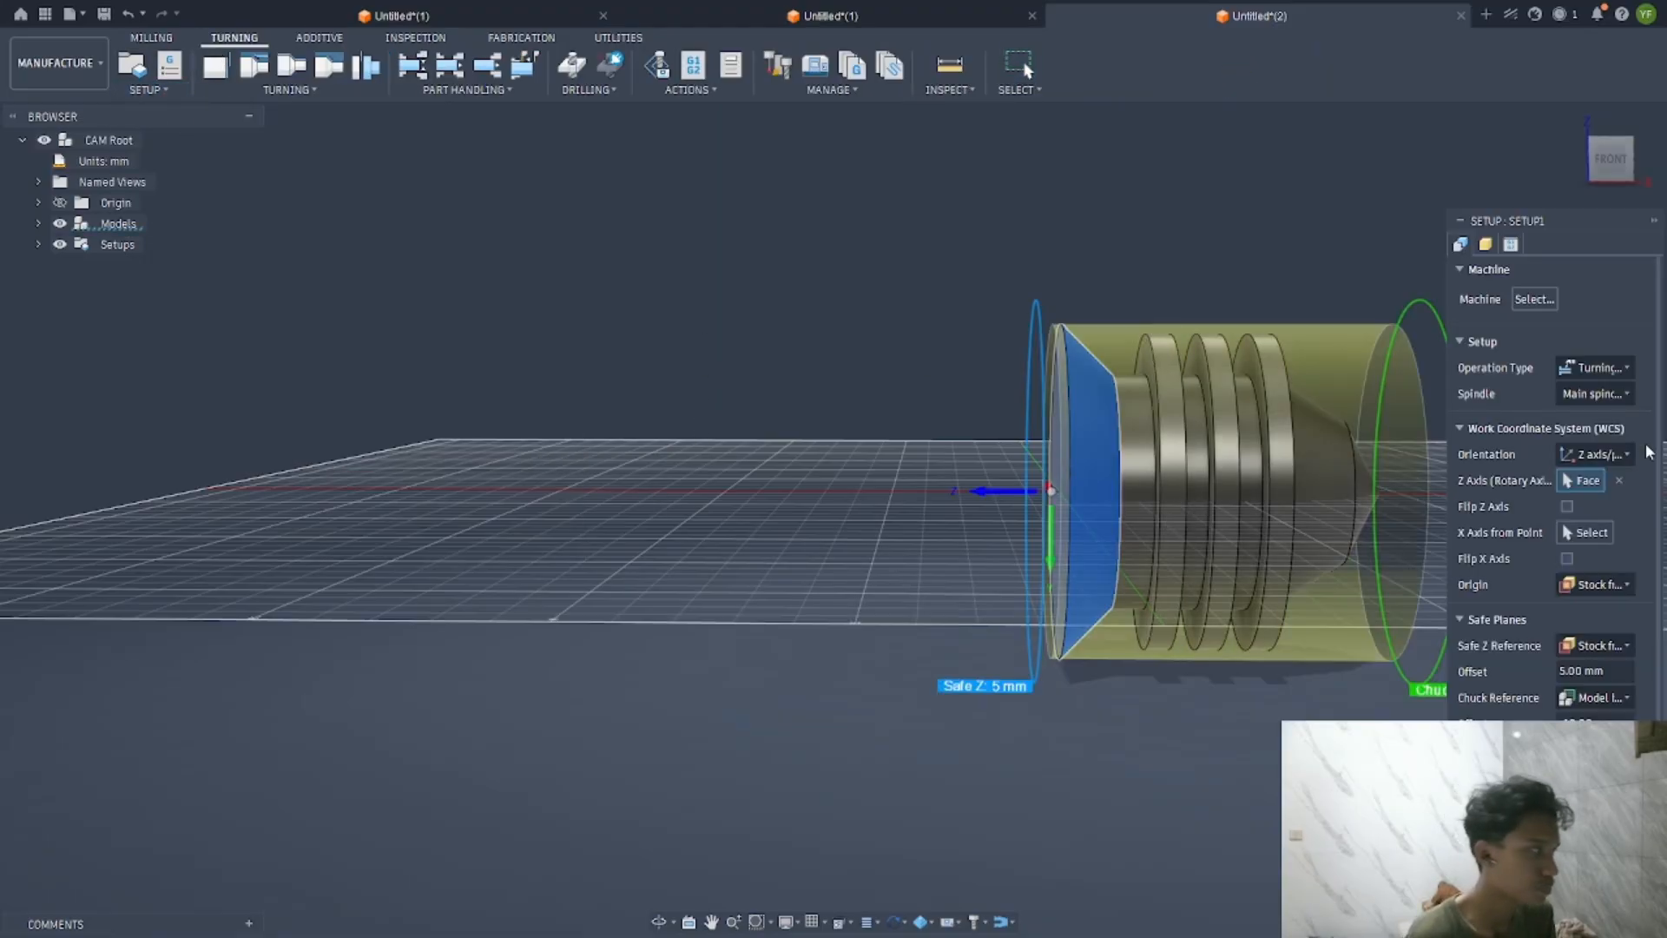
Keep the setup's operation type as turning, flip its Z axis toward the pointed end, check the stock settings and confirm the setup
left_click(1596, 367)
left_click_drag(1502, 220, 413, 140)
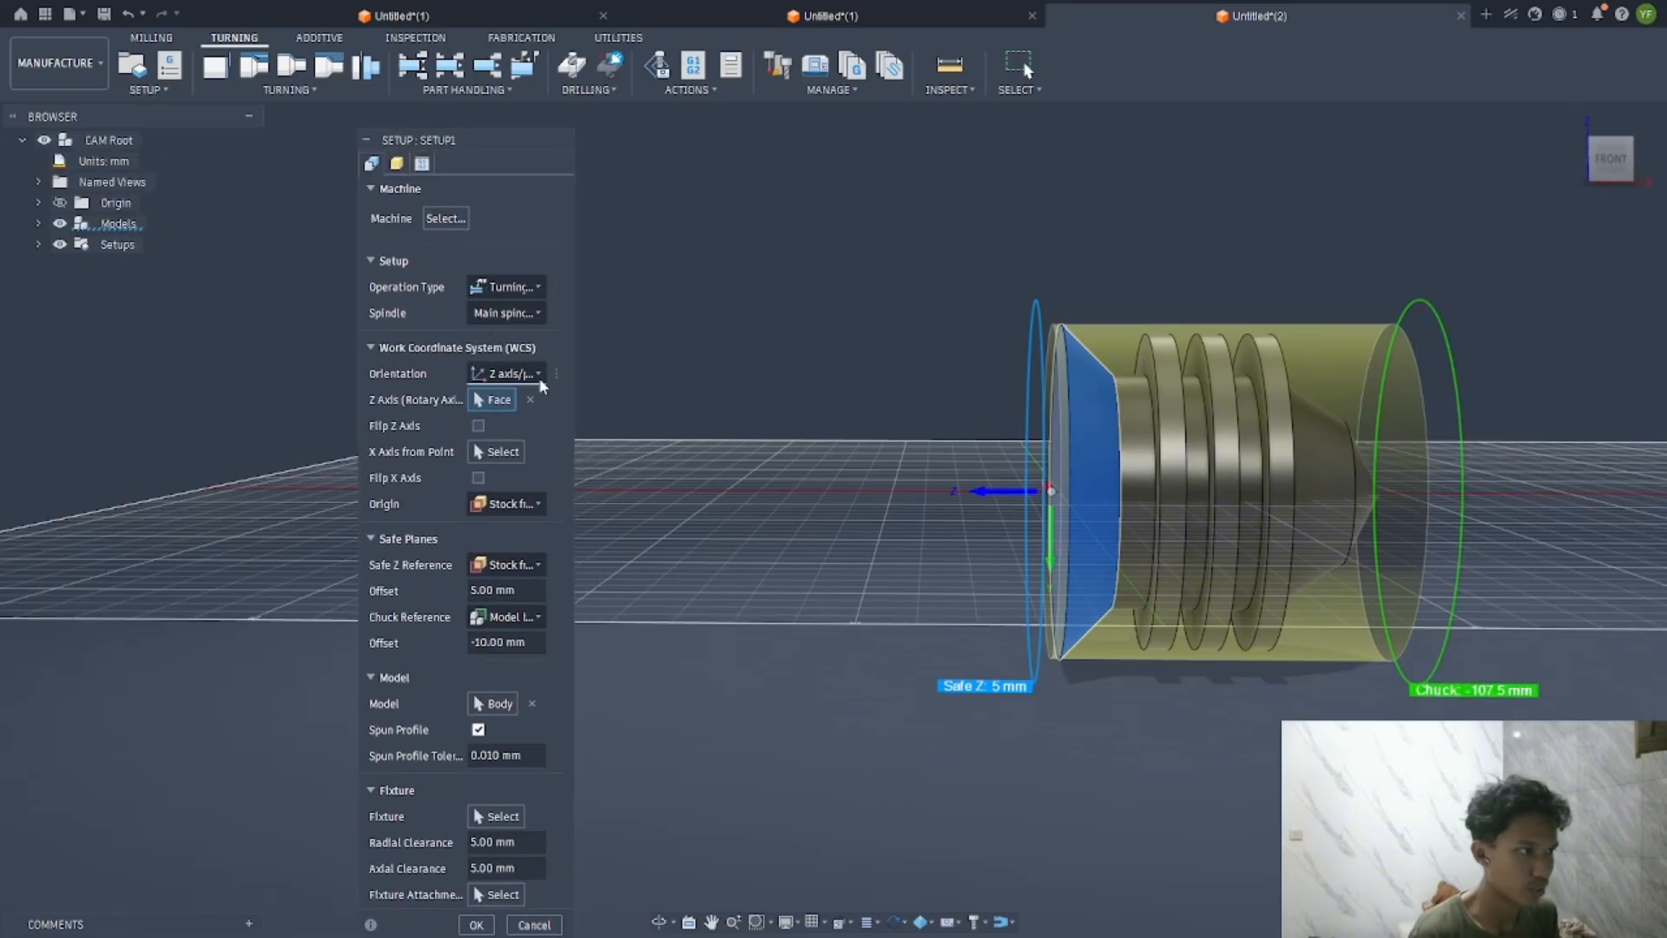
left_click(506, 287)
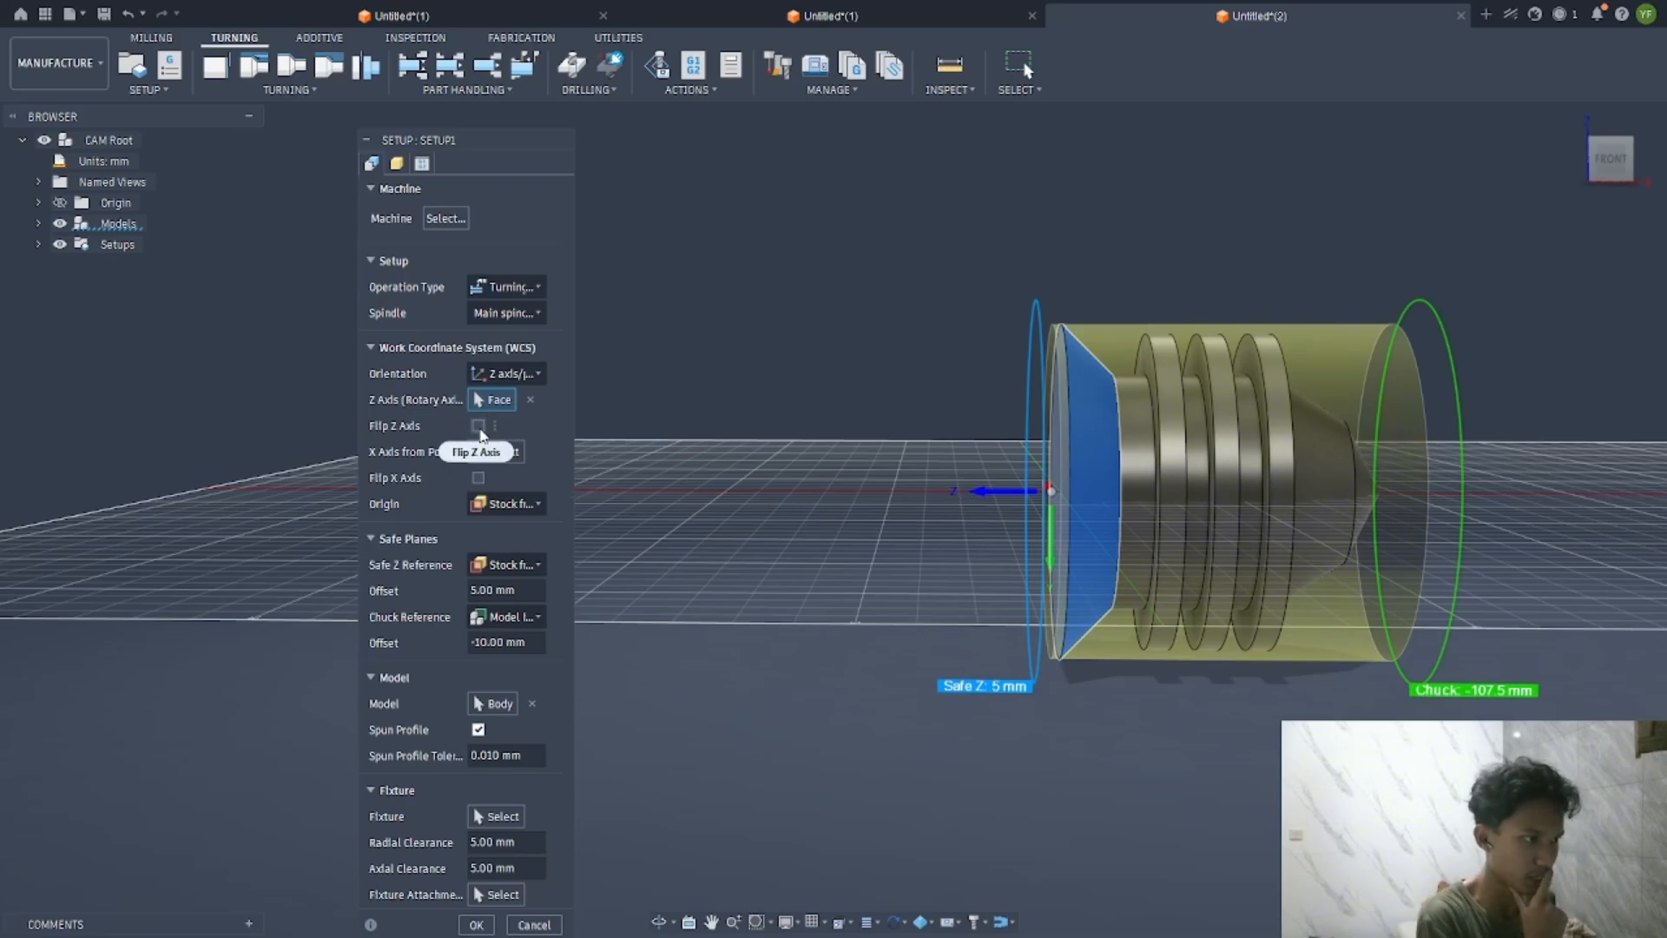
left_click(479, 426)
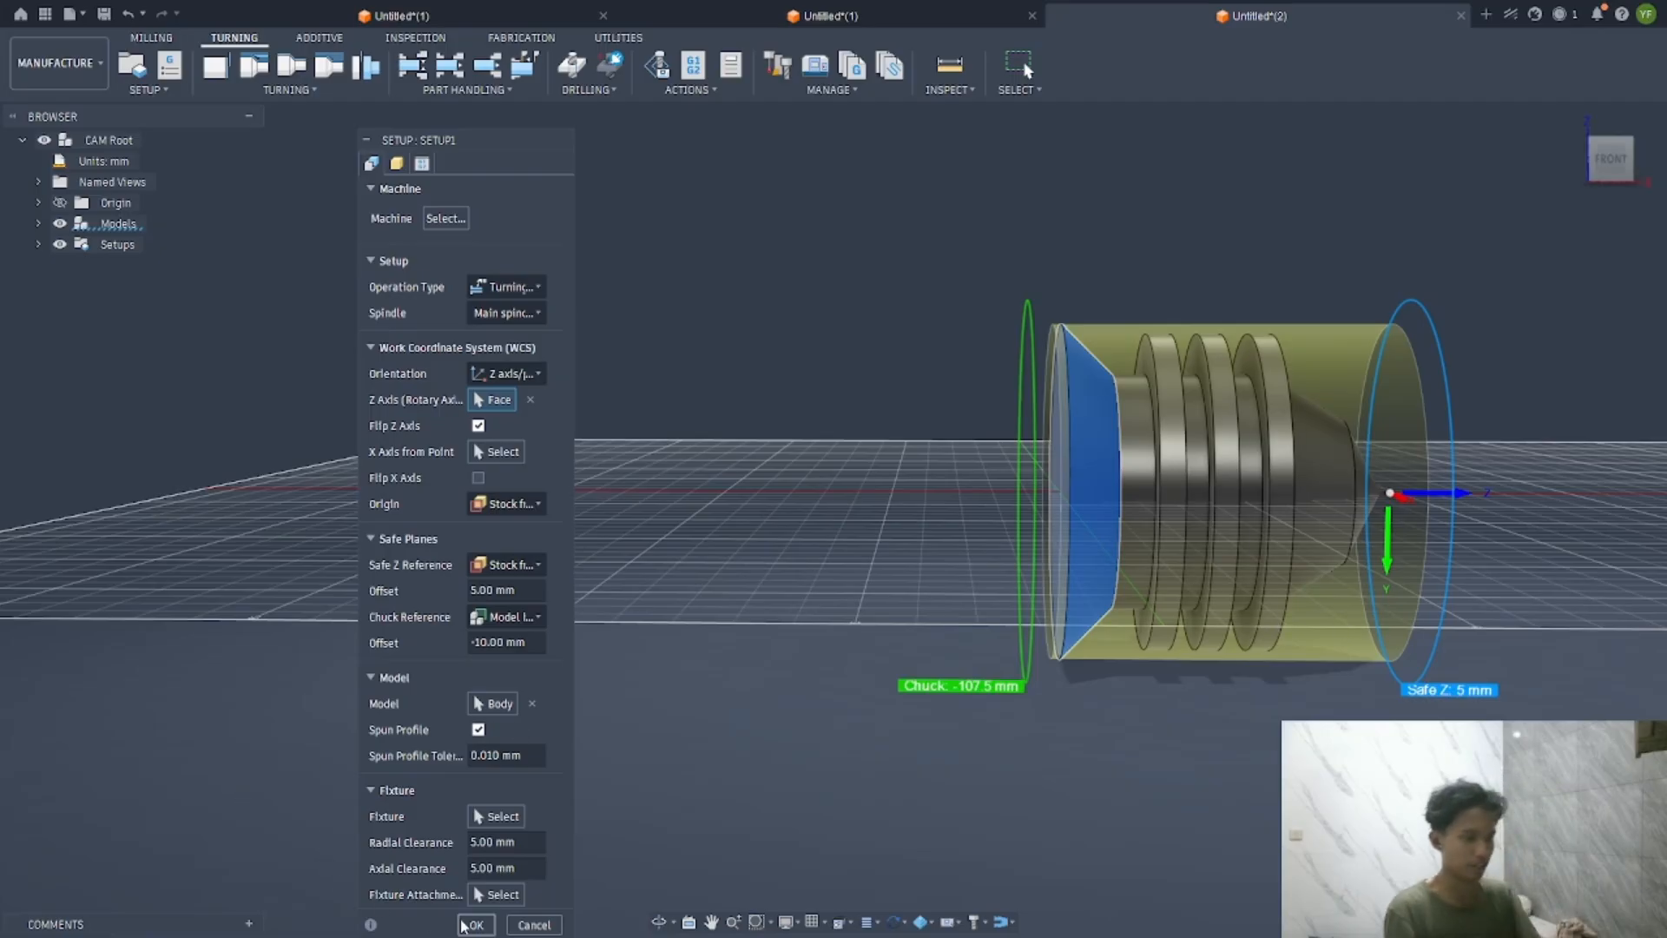
left_click(398, 165)
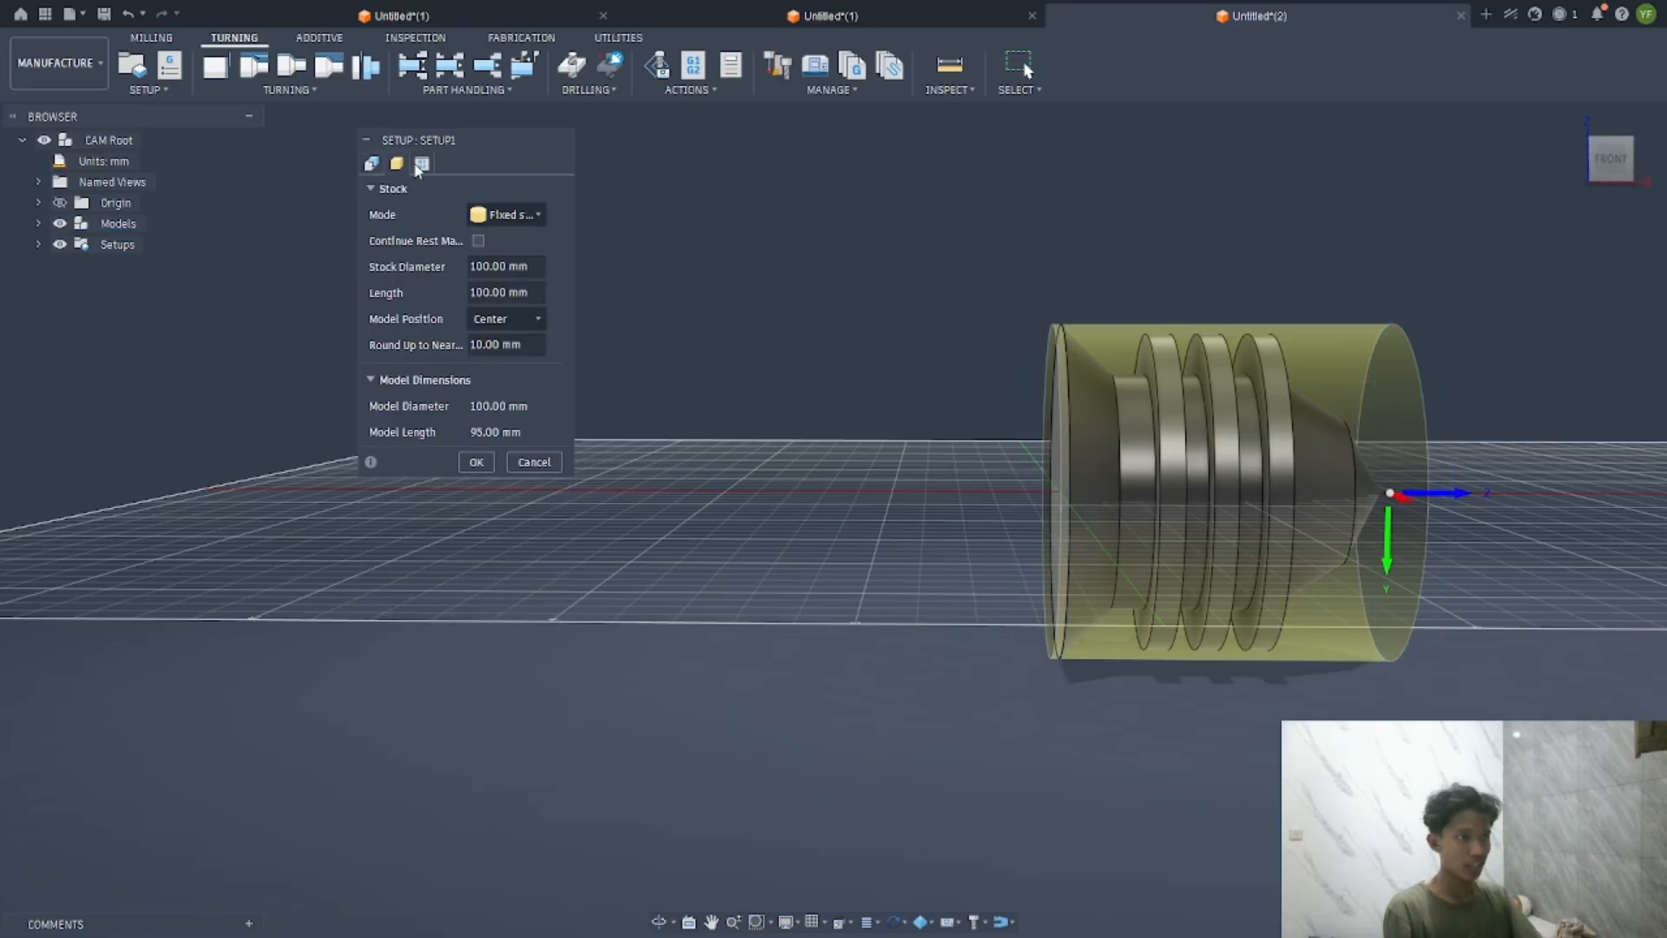
left_click(476, 462)
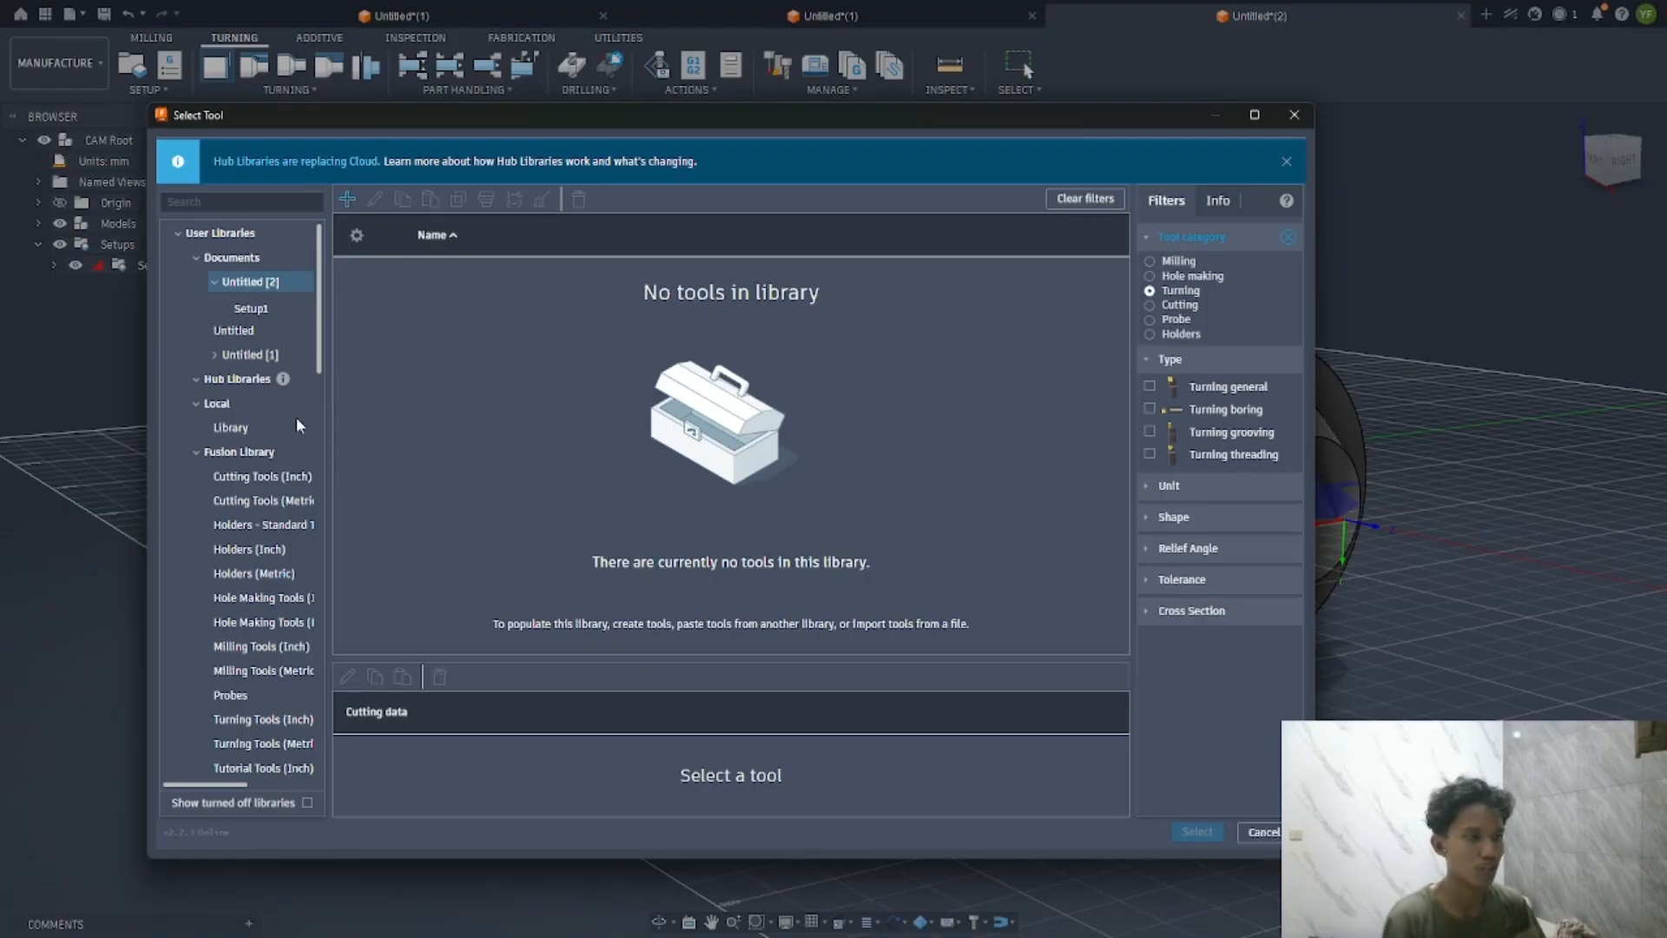
Choose the CNMT09T308 - DCLN-R right-hand tool from the Turning Tools (Metric) library for the Face operation
scroll(273, 556, "down", 5)
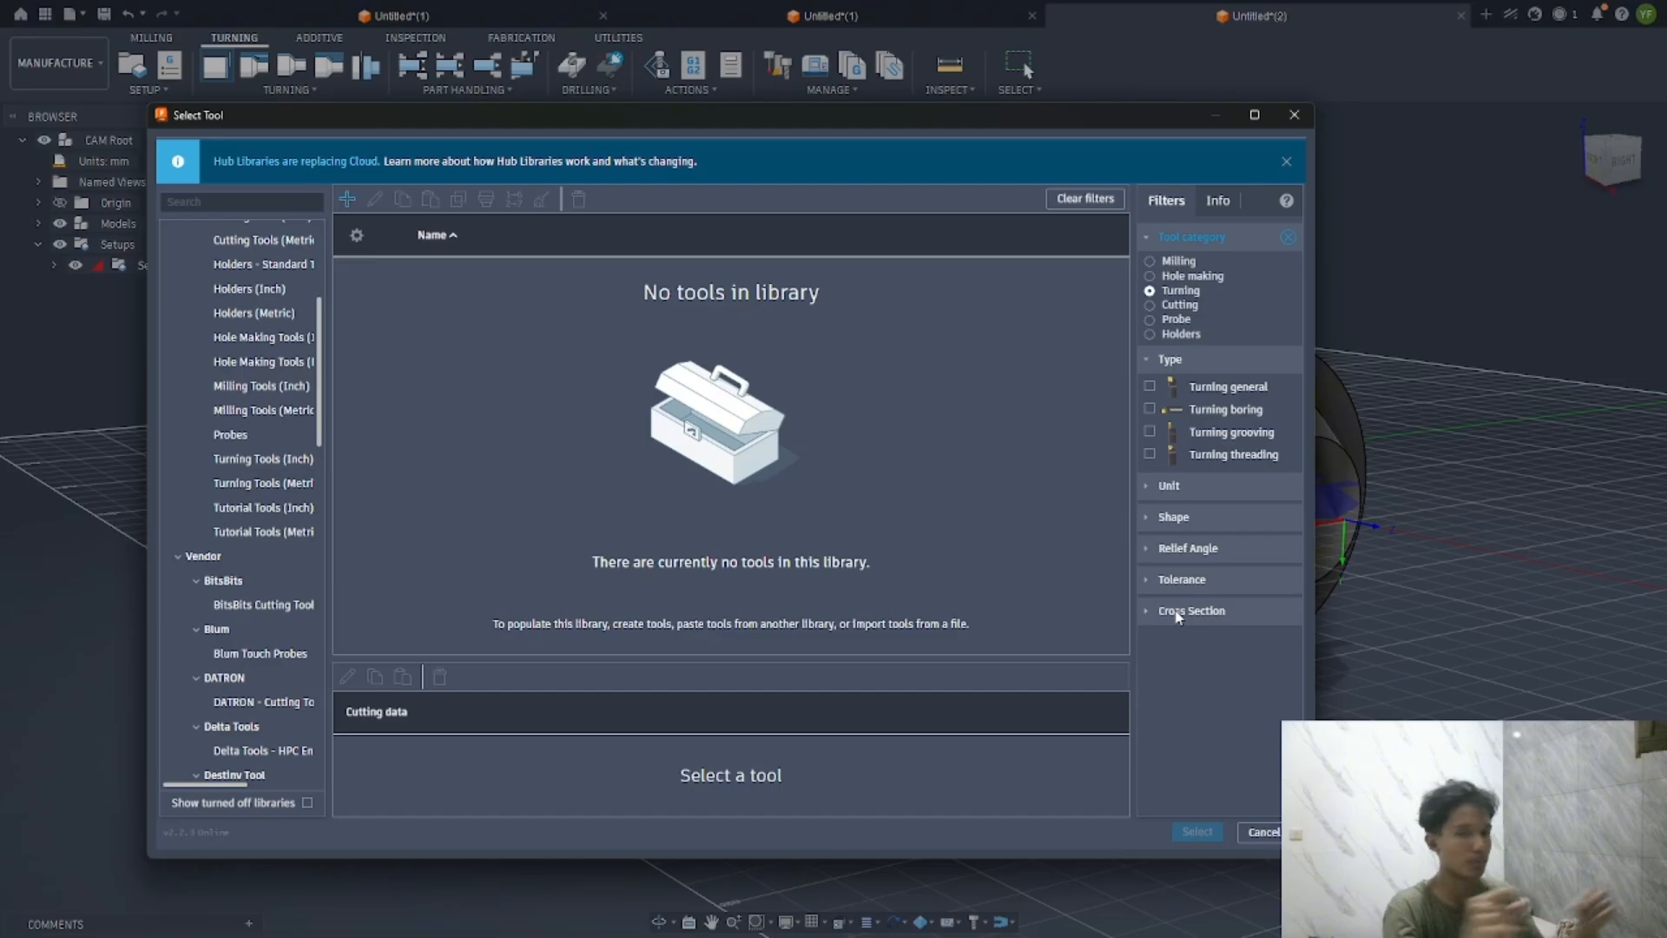
left_click(271, 484)
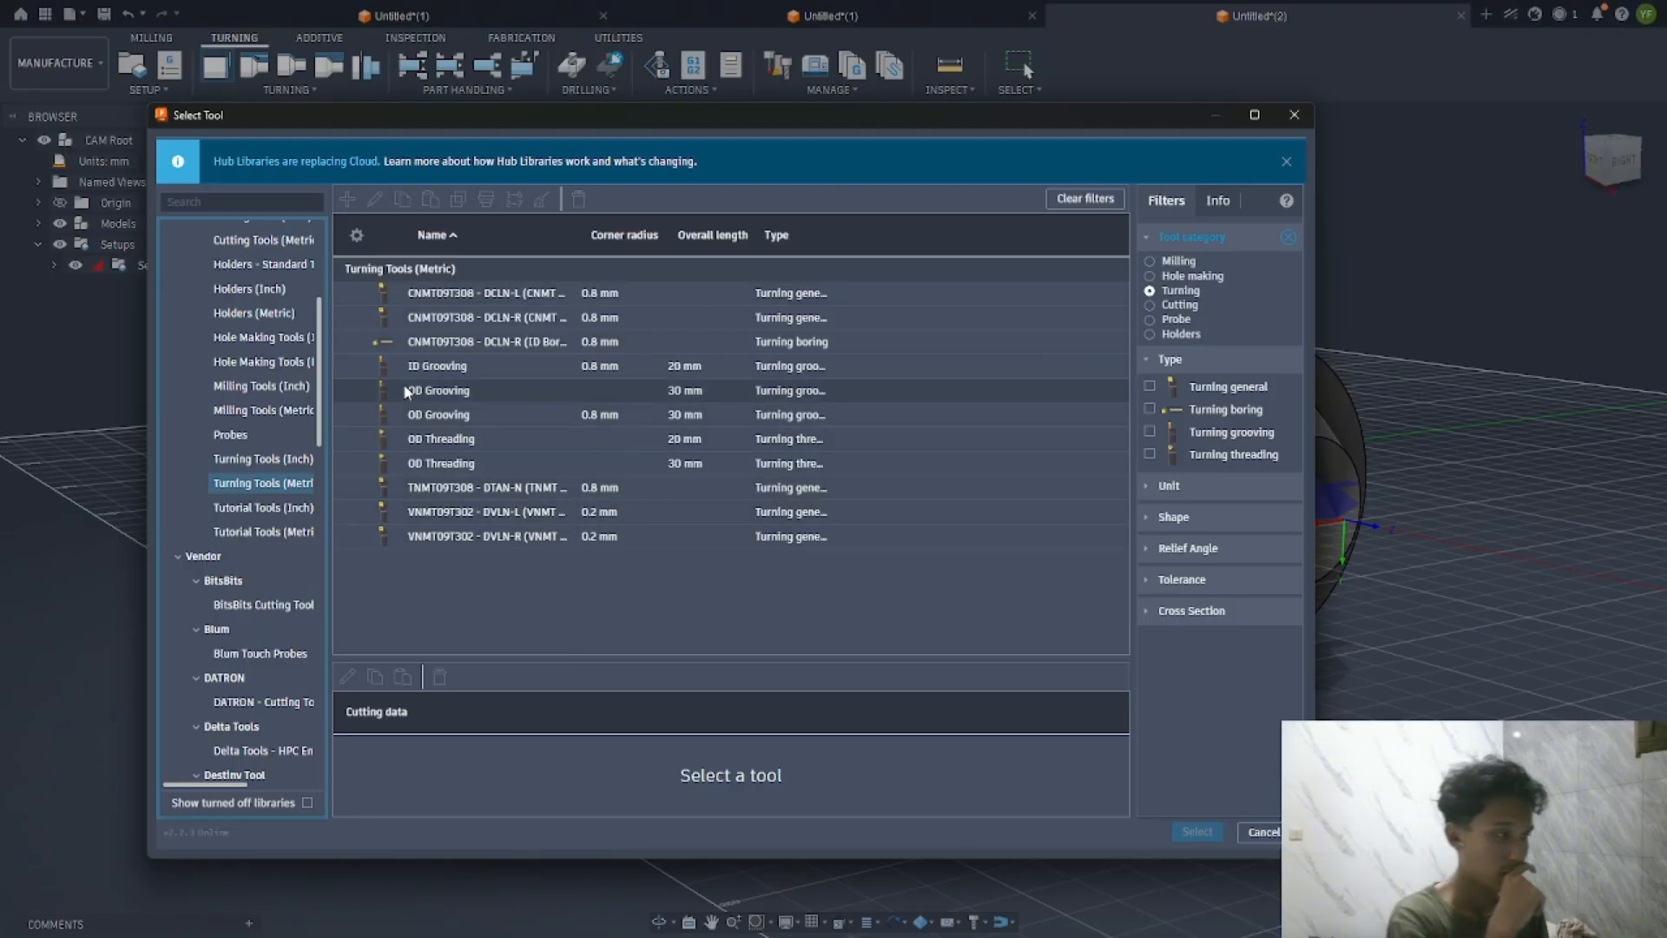
left_click(438, 318)
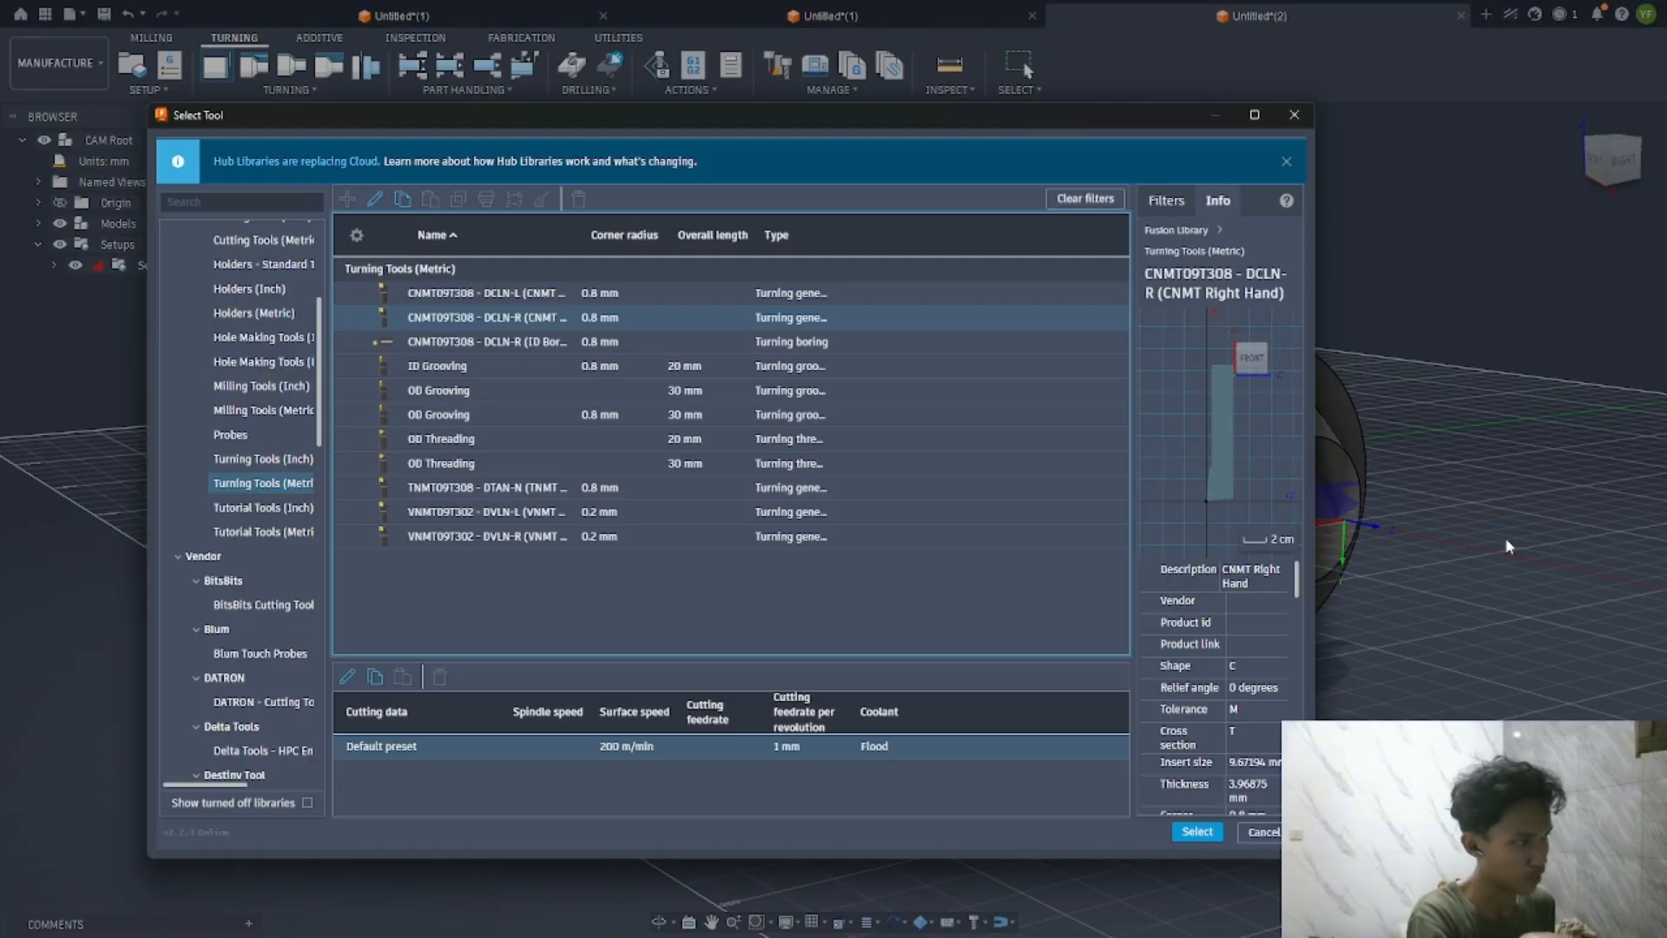
left_click(1193, 833)
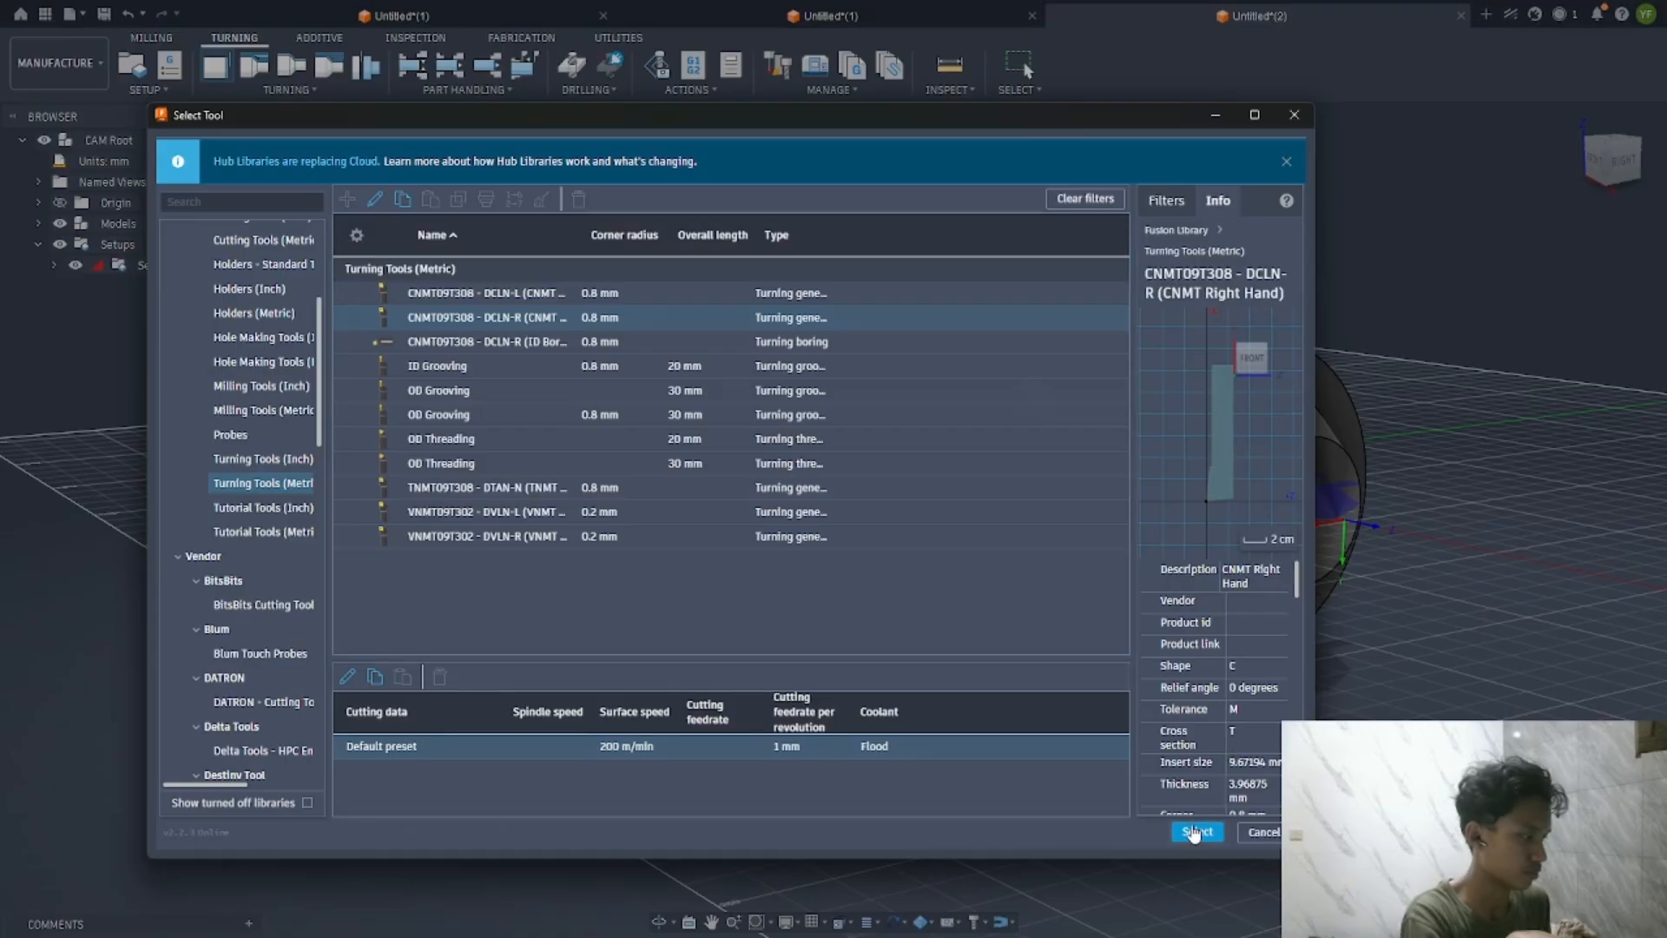
Review the Face operation's geometry, radii, passes and linking settings, and generate the toolpath with the default values
middle_click_drag(740, 490, 780, 492, "shift")
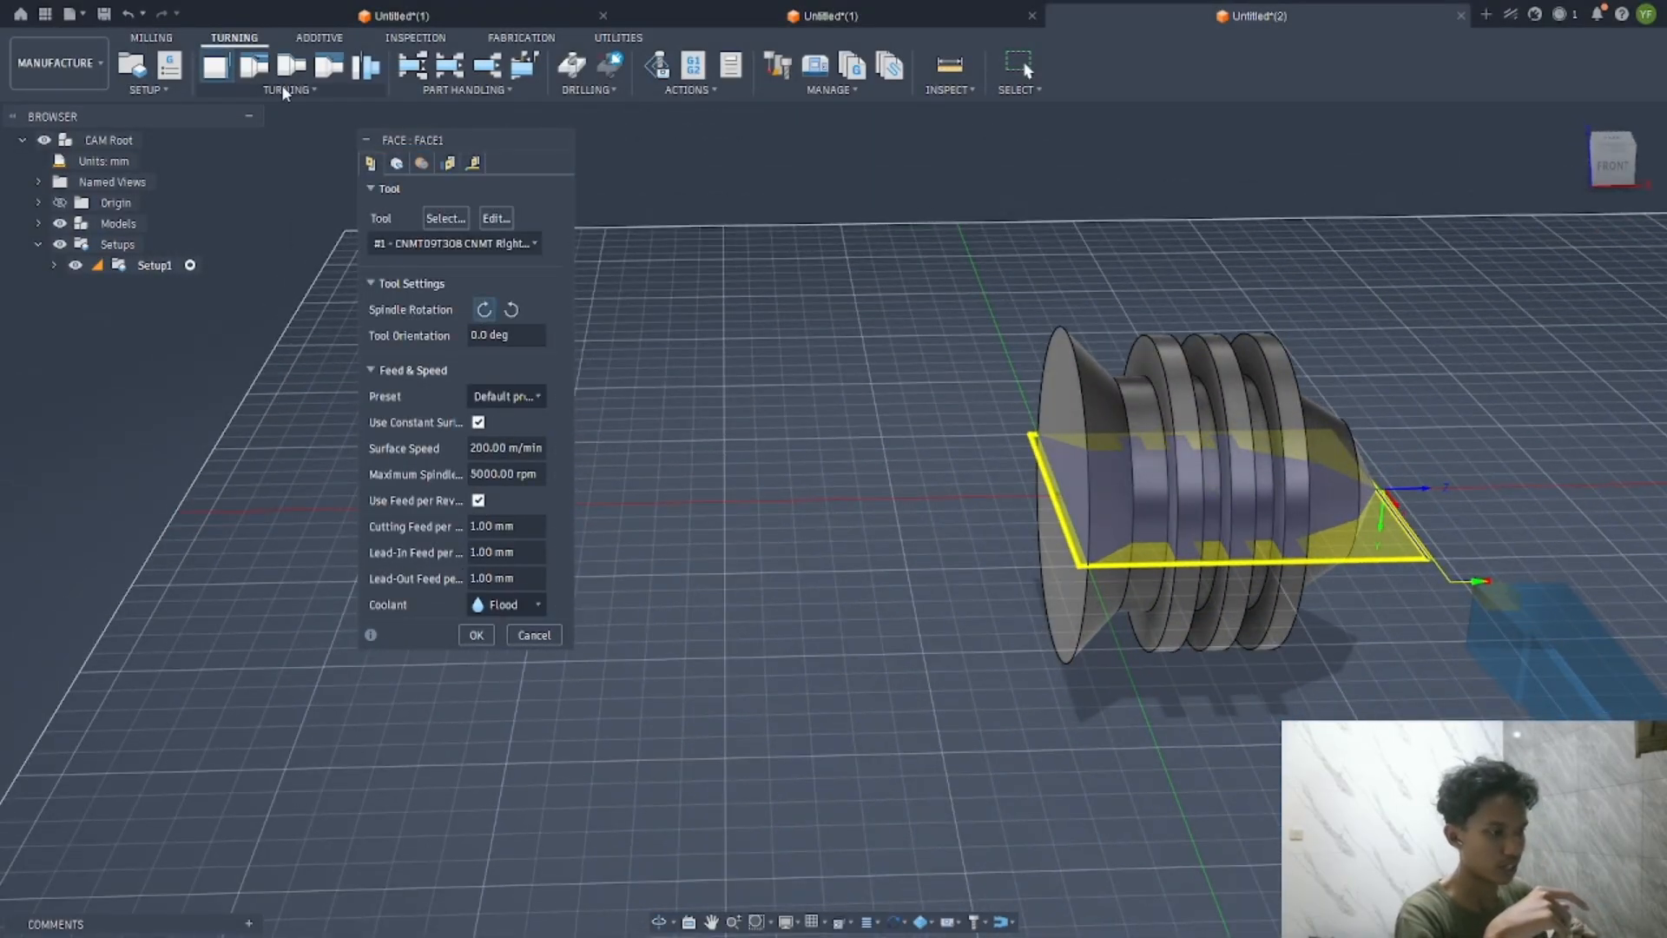
left_click(395, 163)
left_click(420, 164)
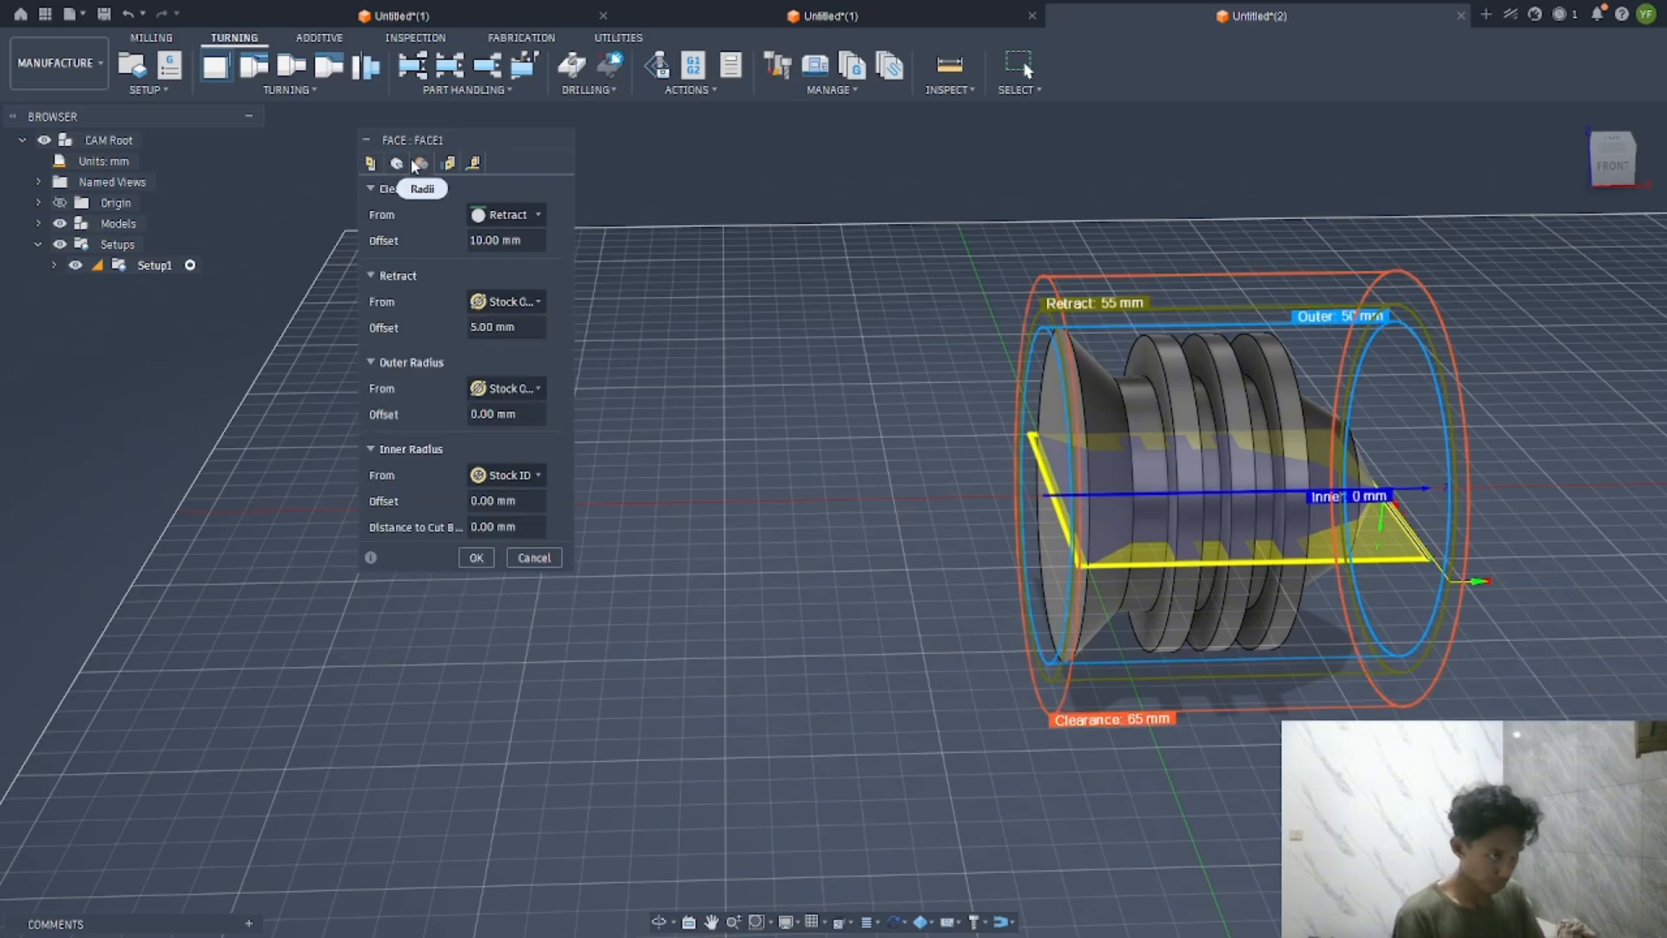
left_click(394, 162)
left_click(473, 163)
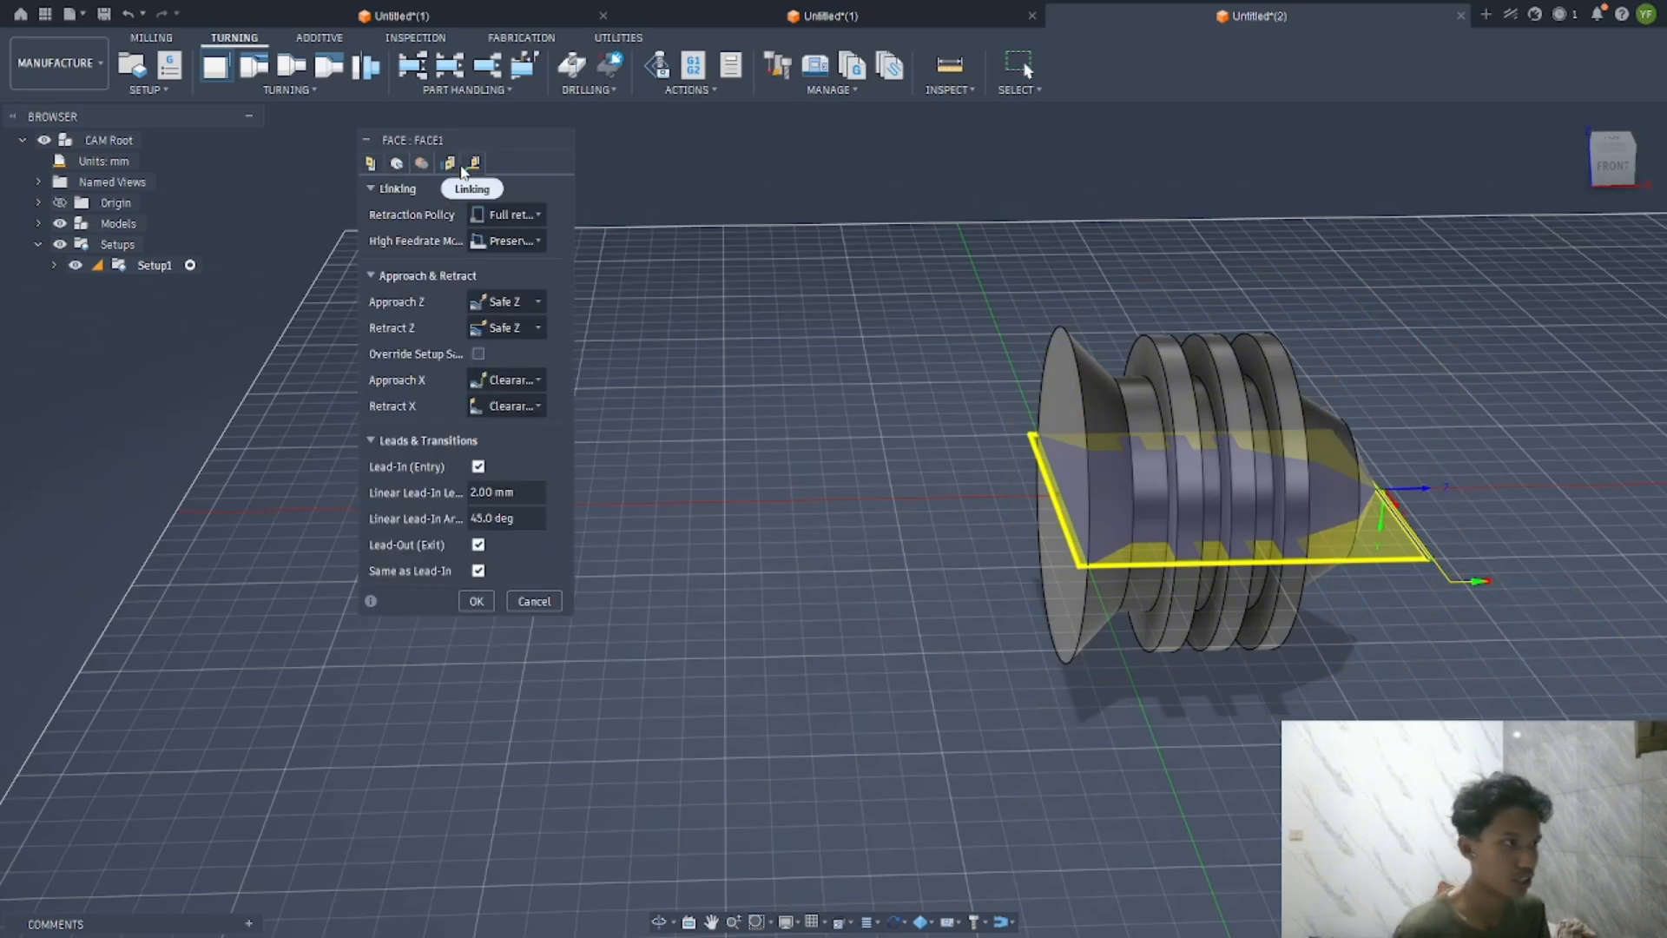
left_click(448, 163)
left_click(422, 165)
left_click(396, 163)
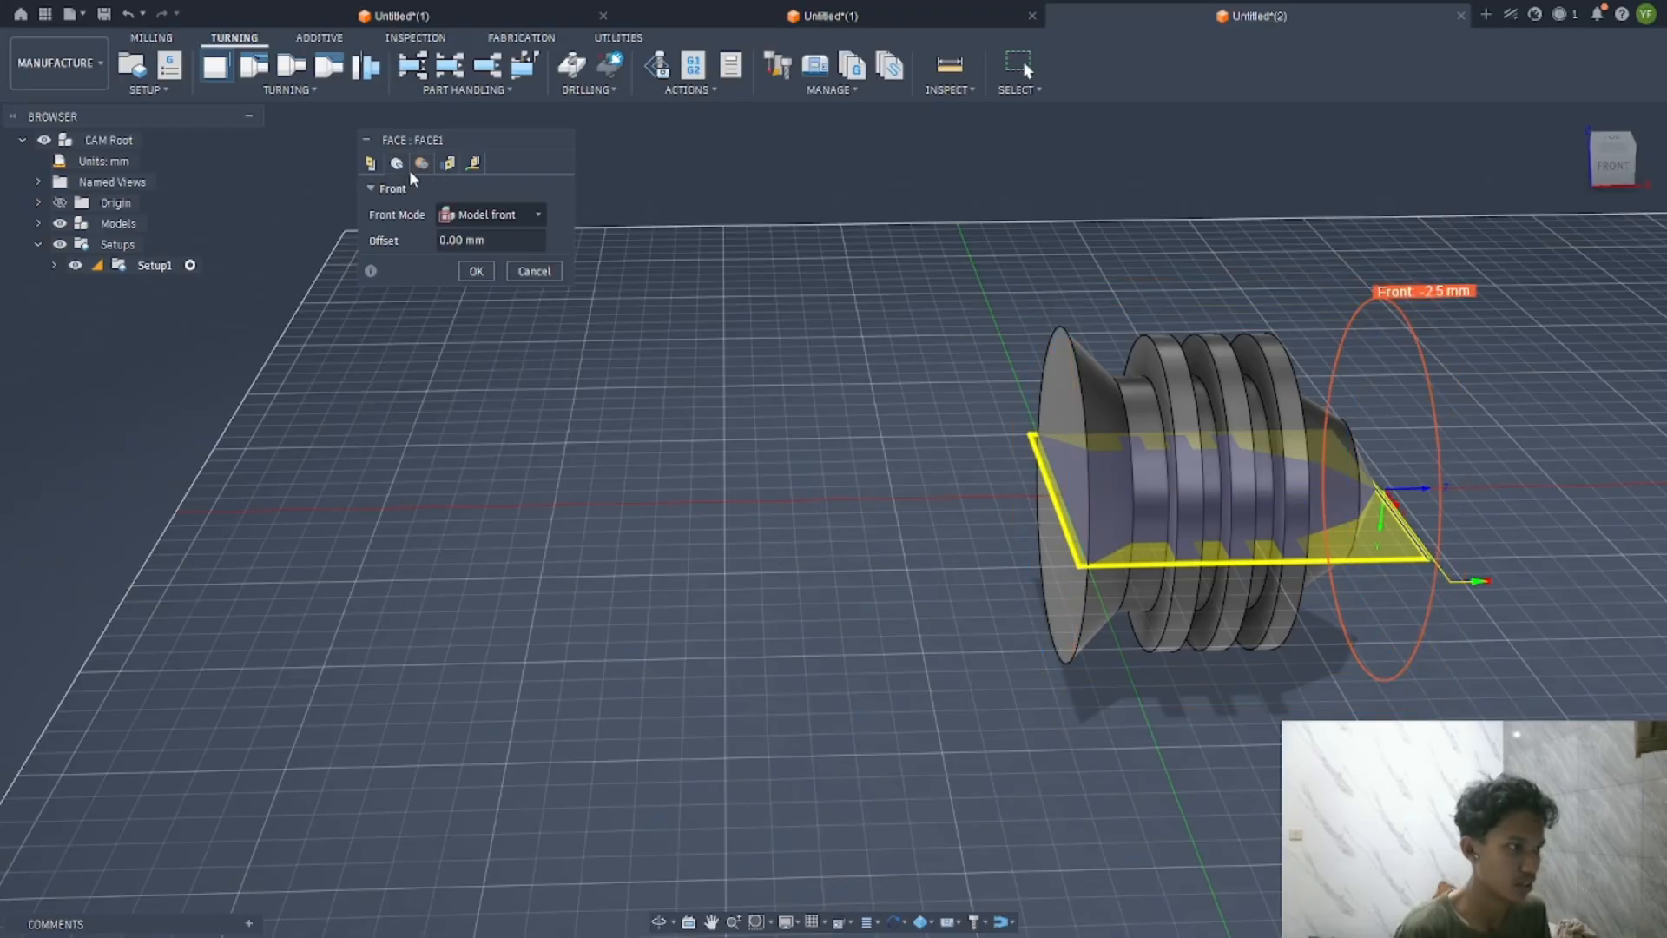
left_click(450, 167)
left_click(472, 163)
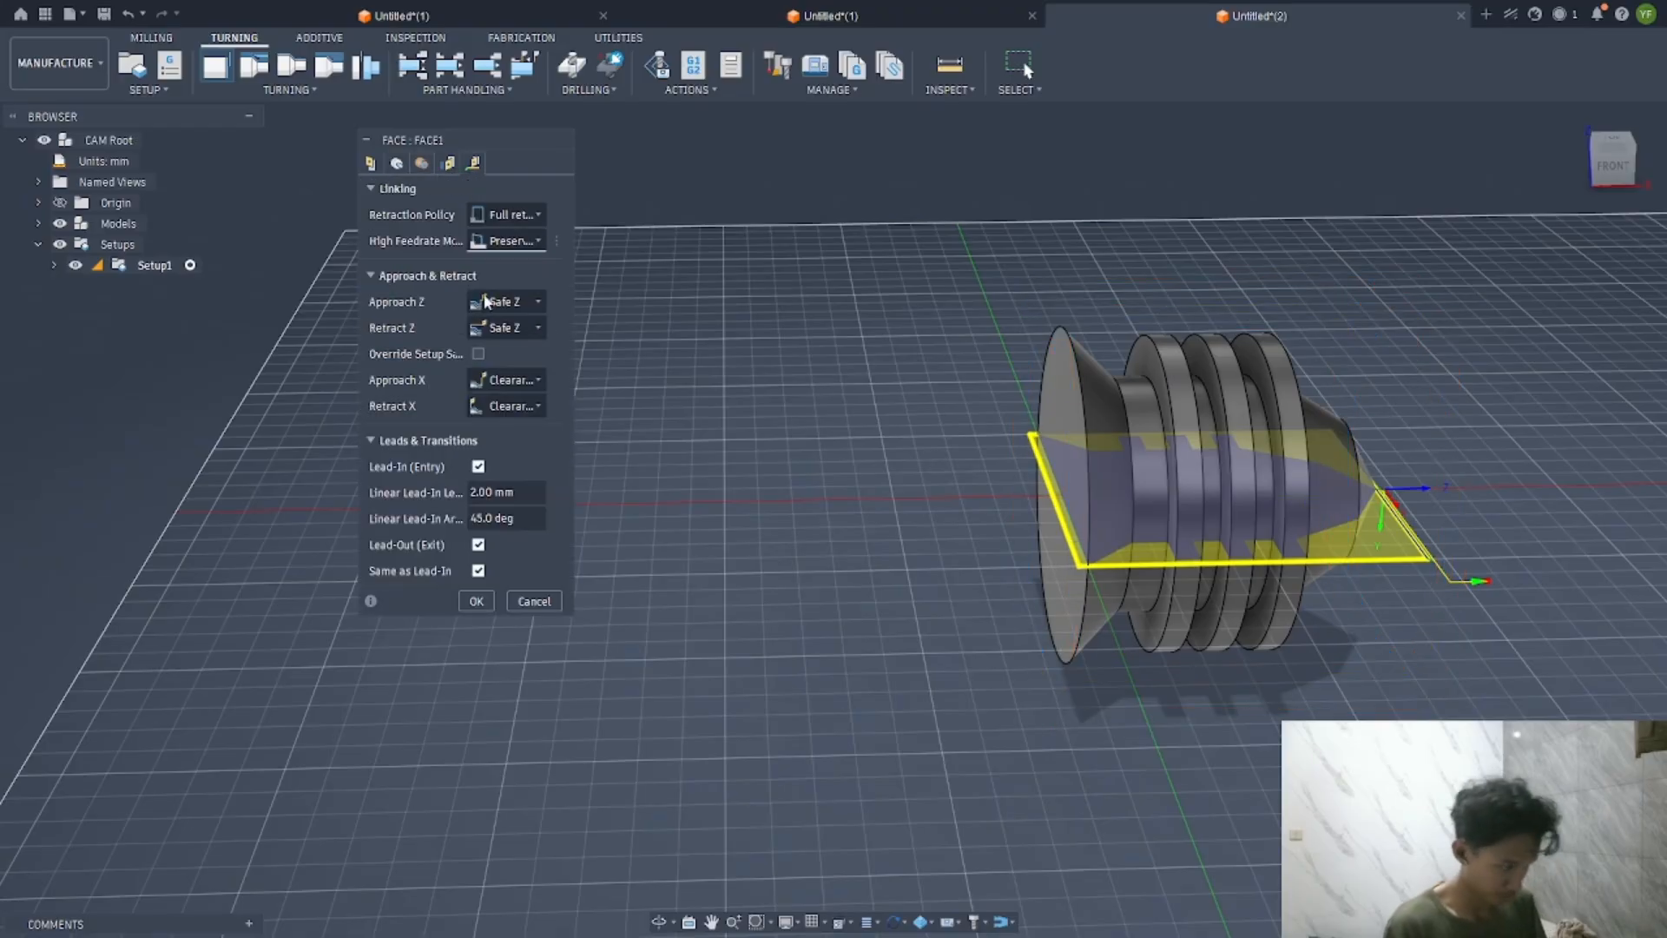
left_click(487, 605)
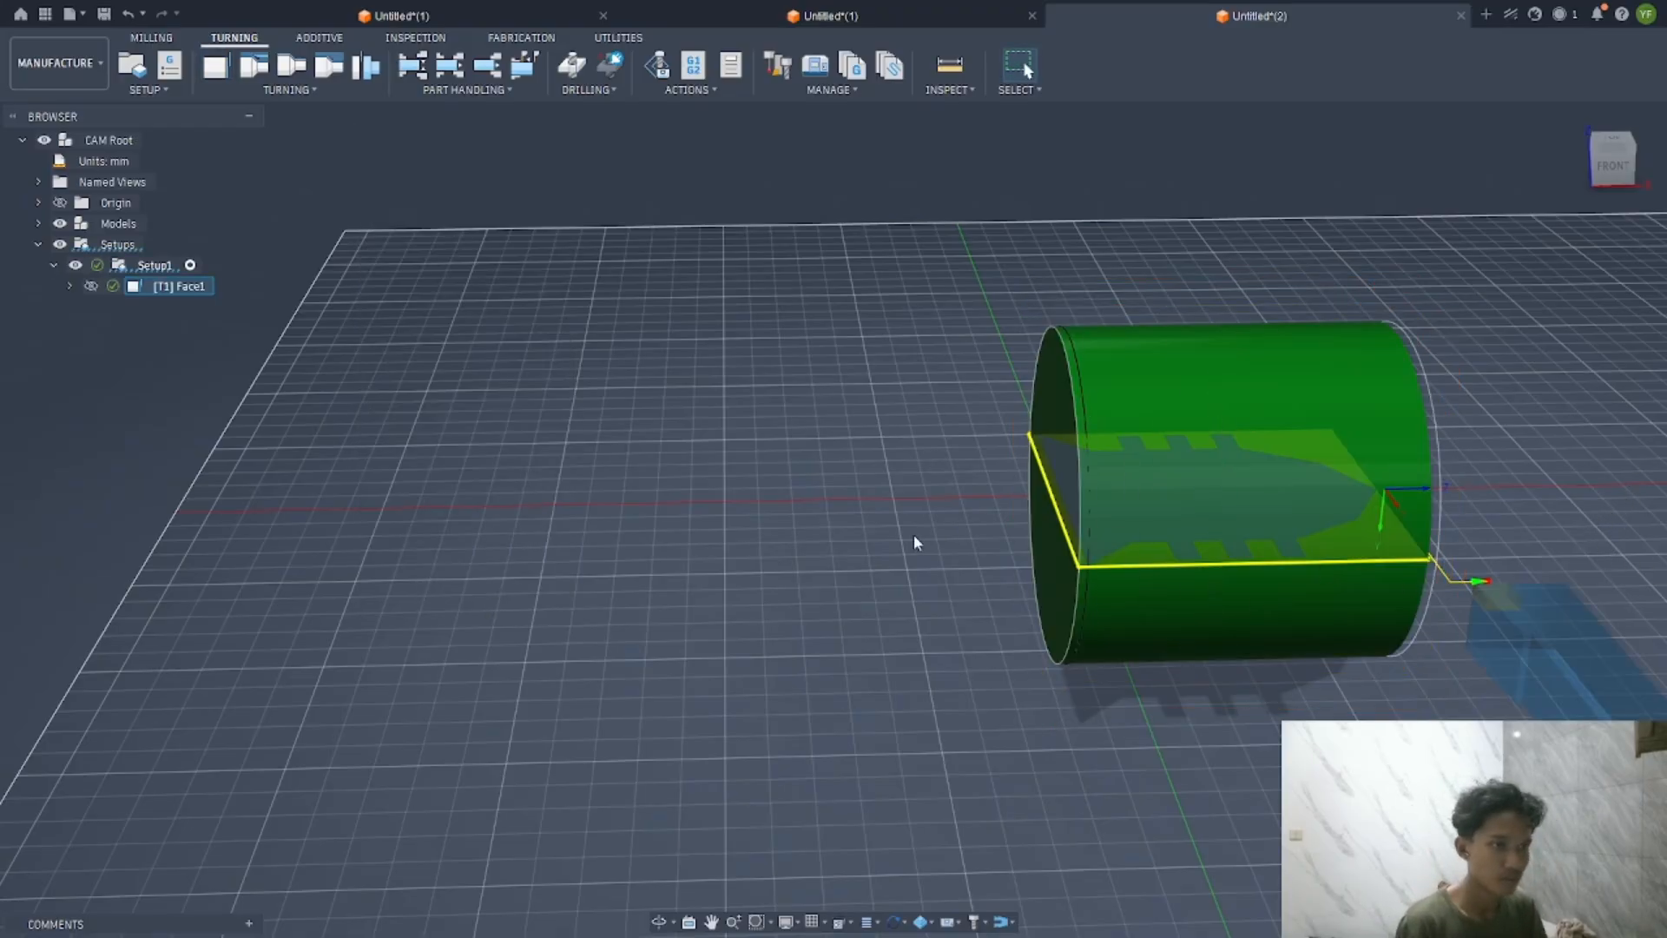
Simulate the Face operation on the cylindrical stock, play the toolpath and exit the simulation
left_click(656, 65)
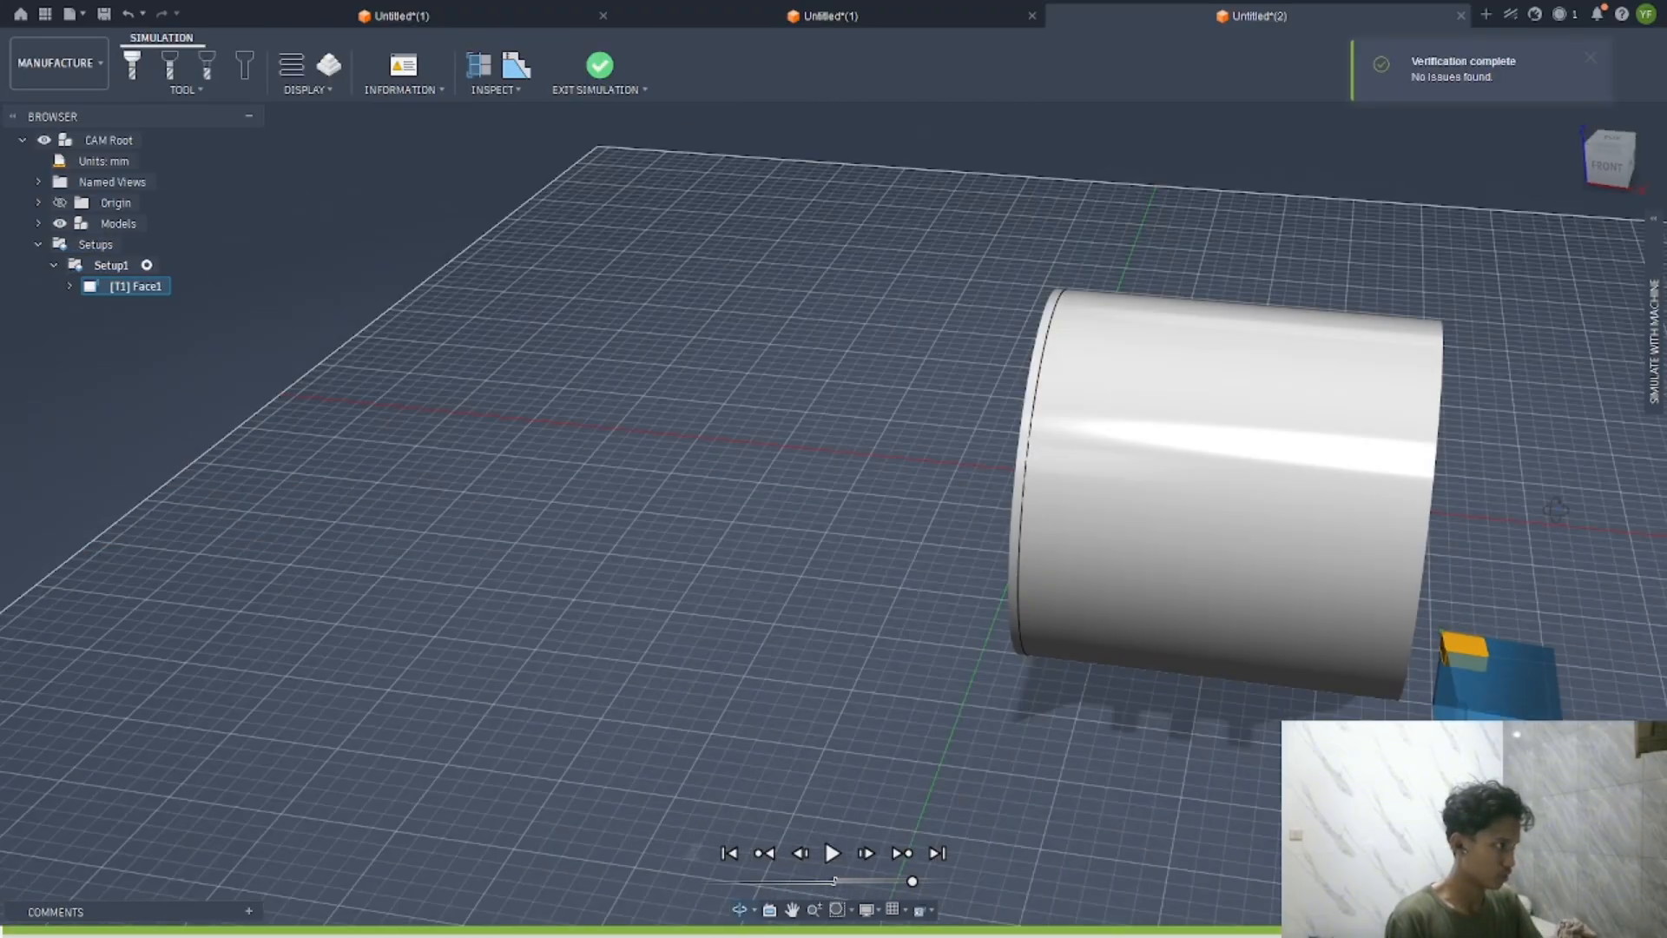
middle_click_drag(1556, 510, 1524, 532, "shift")
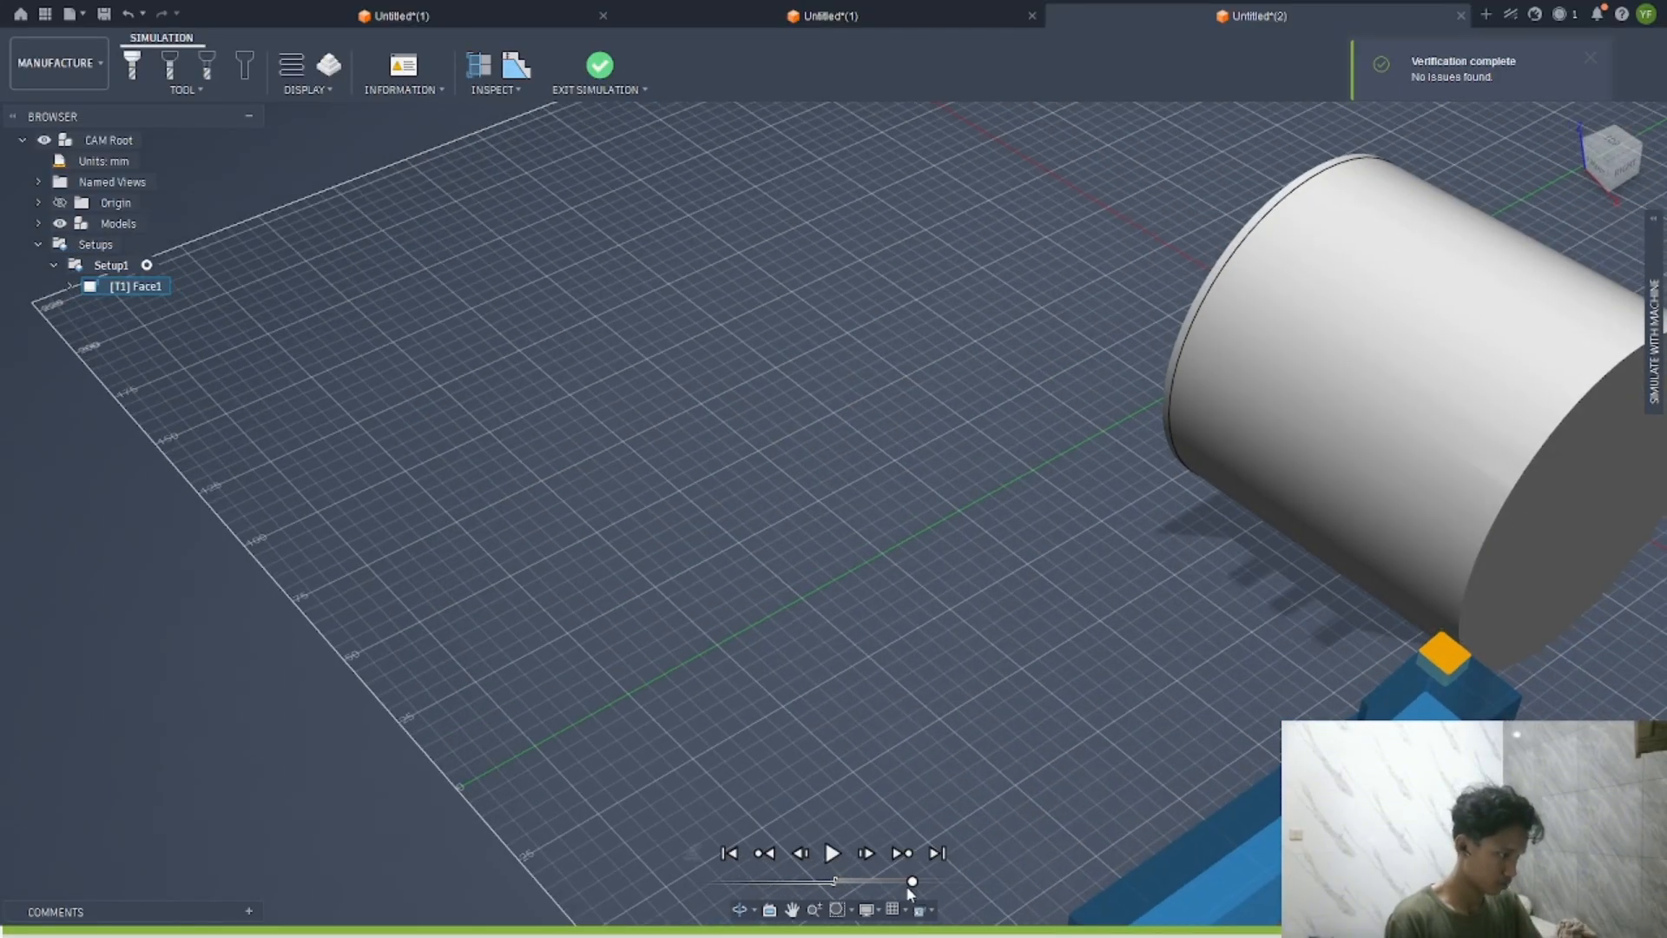
mouse_move(910, 882)
left_mouse_down()
mouse_move(862, 881)
mouse_move(908, 881)
left_mouse_up()
left_click(839, 858)
left_click(600, 65)
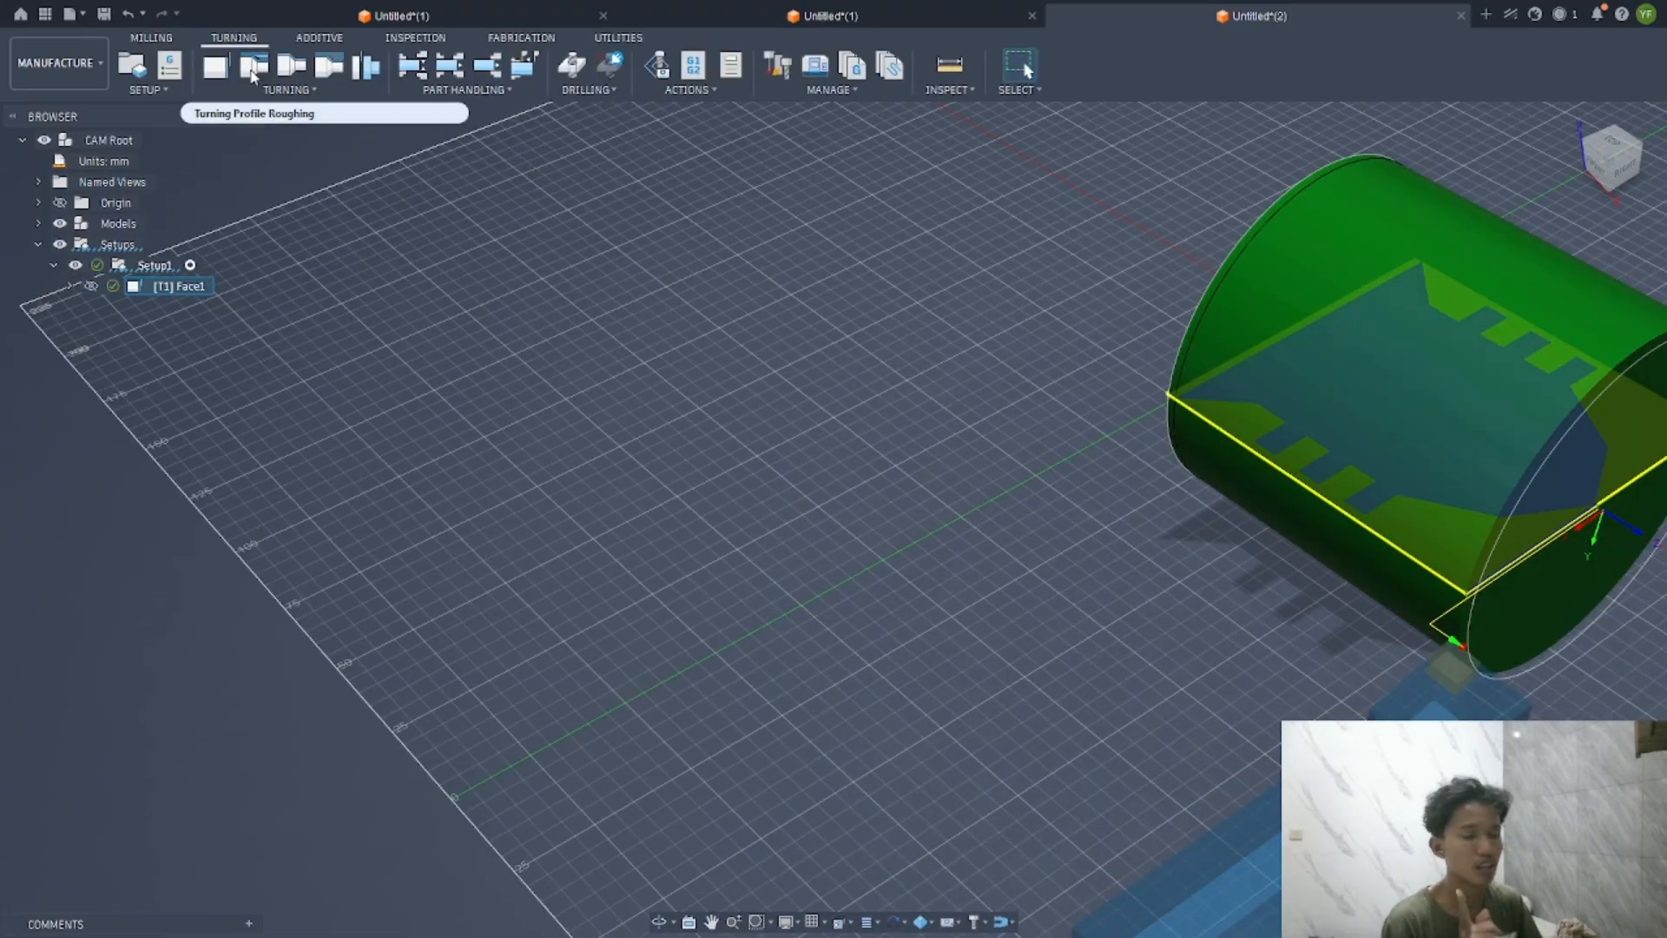
Add a turning Profile Roughing operation using the CNMT09T308 - DCLN-R right-hand tool from the Turning Tools (Metric) library
left_click(261, 62)
scroll(1407, 595, "down", 2)
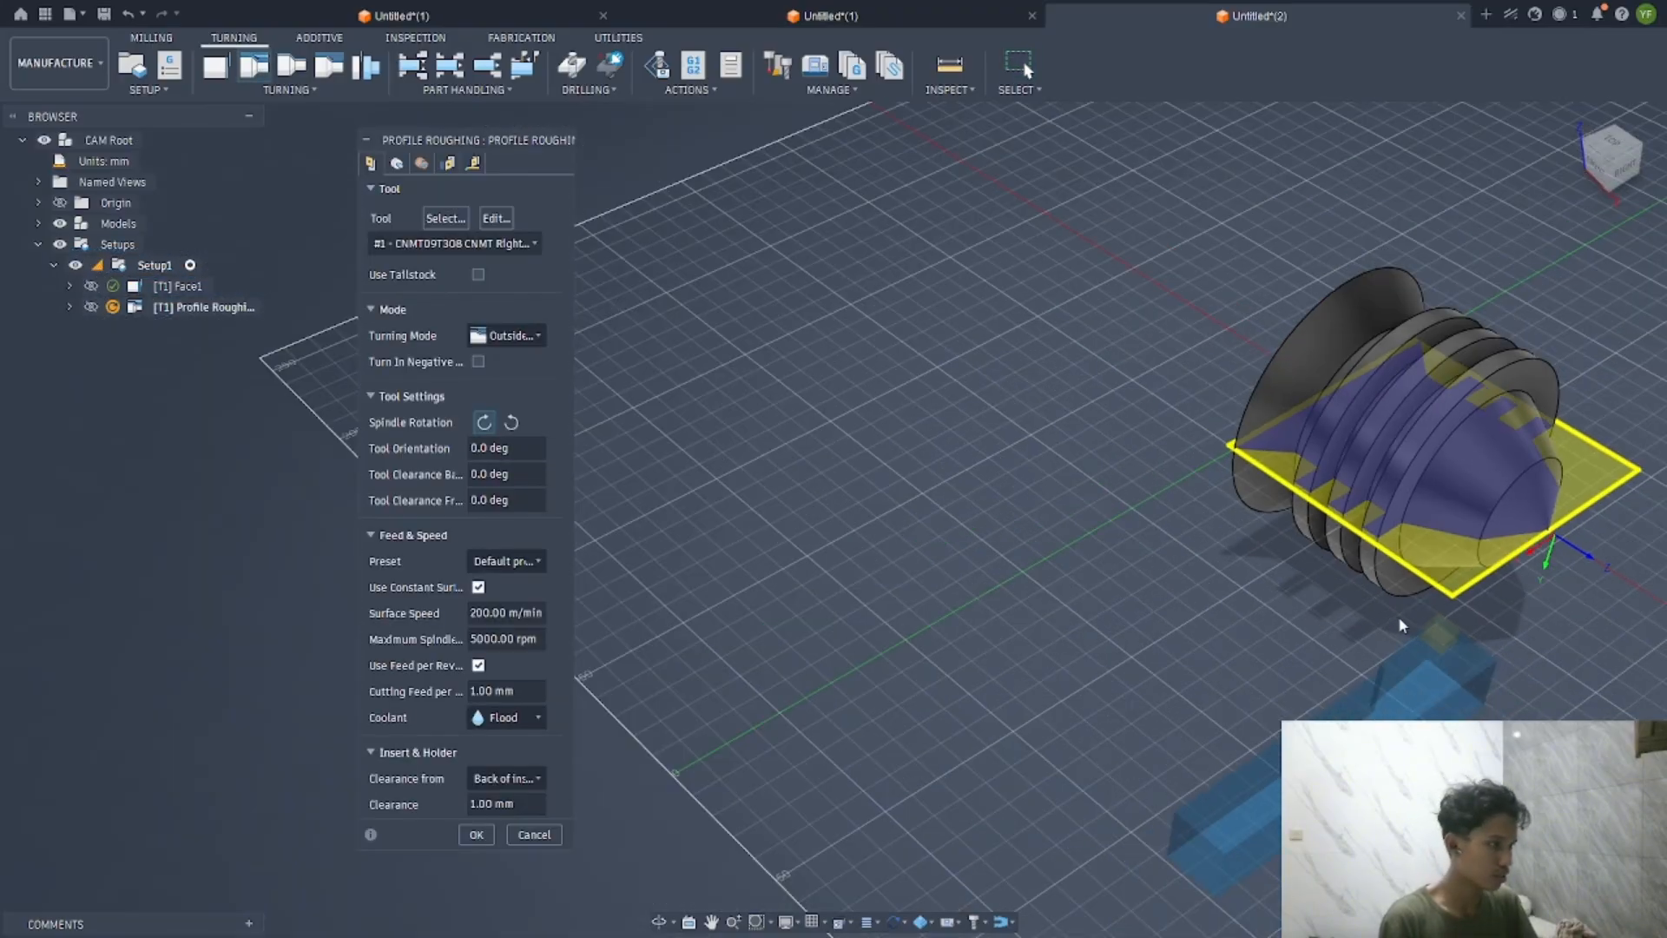
middle_click_drag(1401, 622, 1447, 602, "shift")
scroll(1448, 603, "down", 2)
scroll(1447, 564, "up", 2)
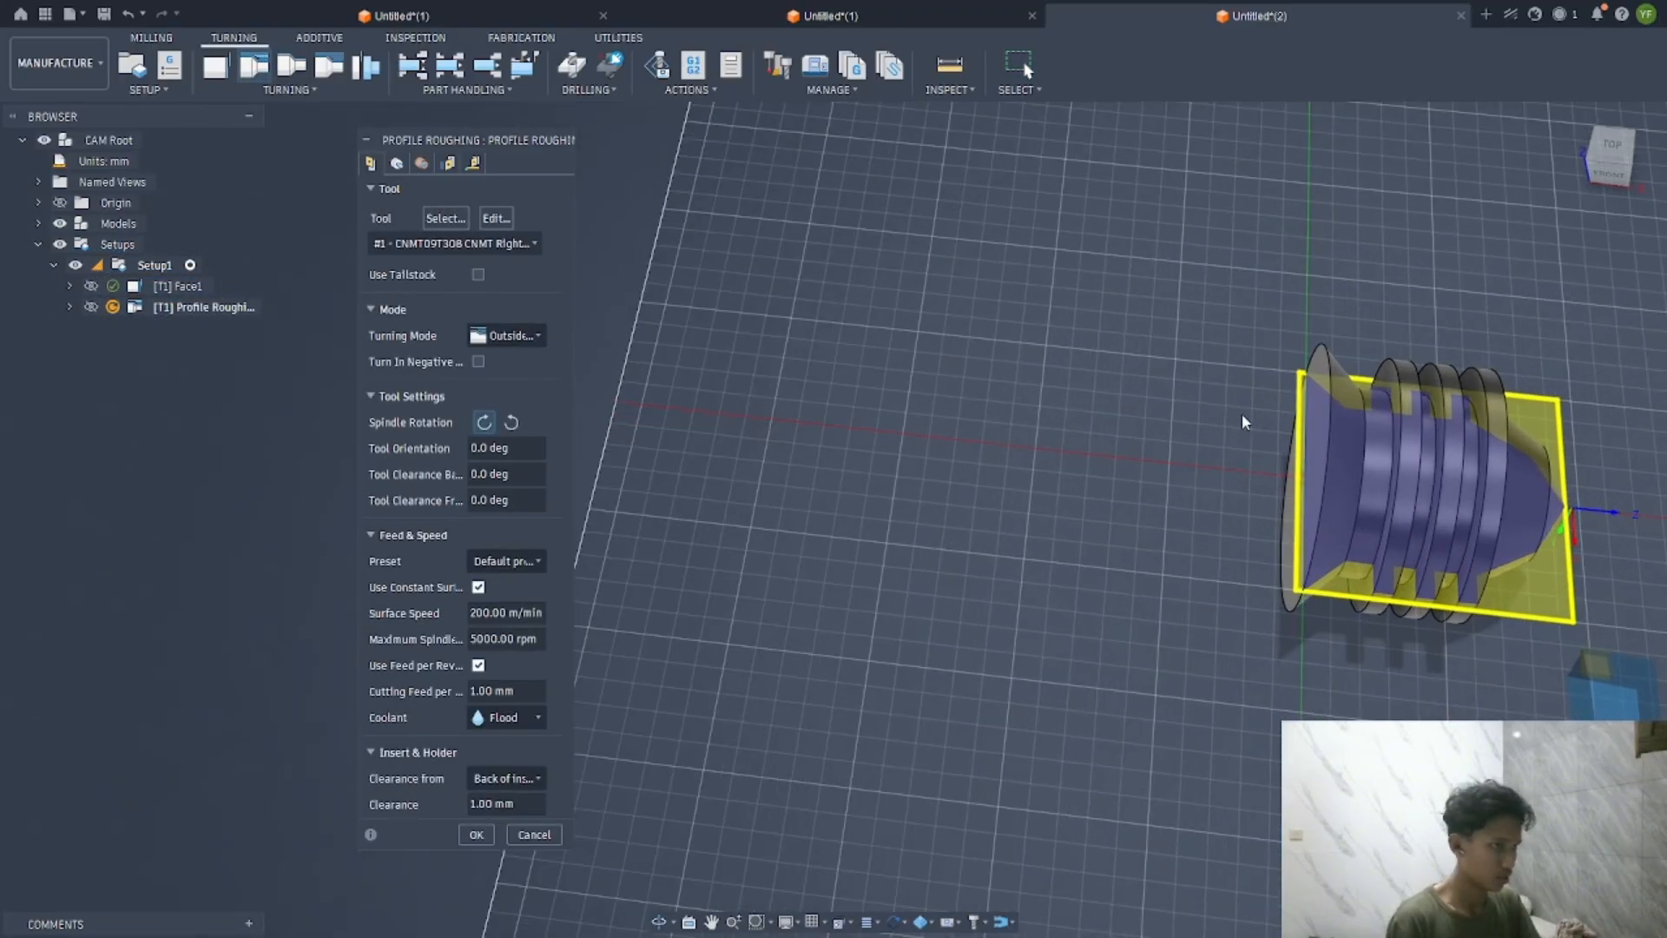
left_click(445, 218)
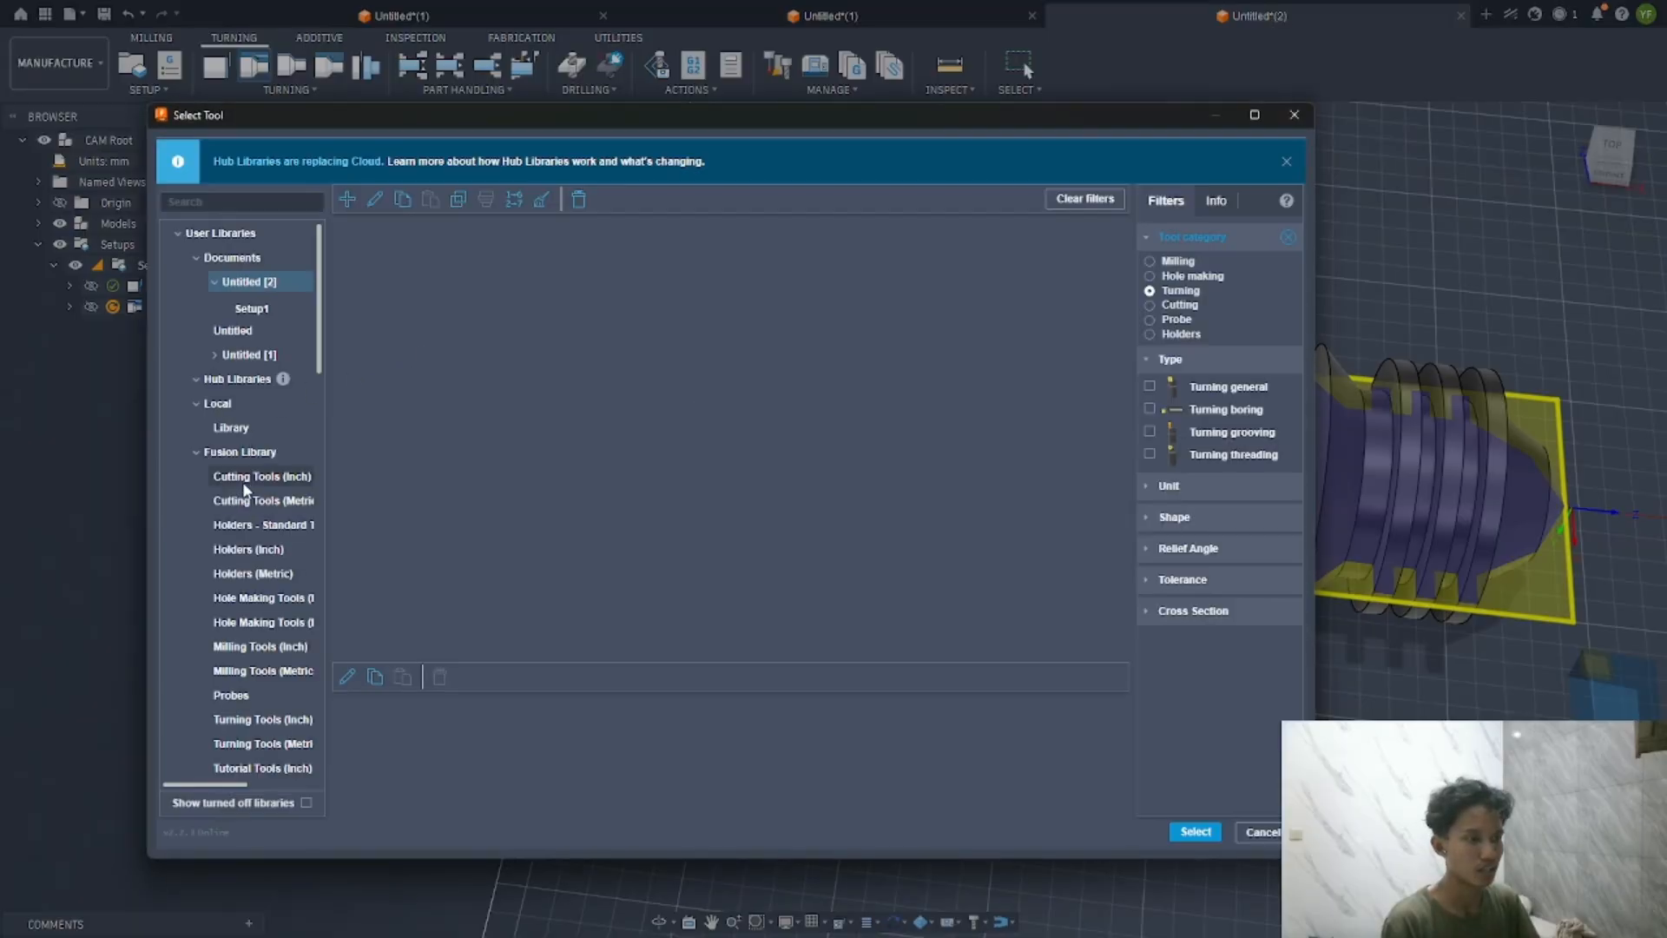
scroll(233, 590, "down", 3)
scroll(254, 389, "up", 3)
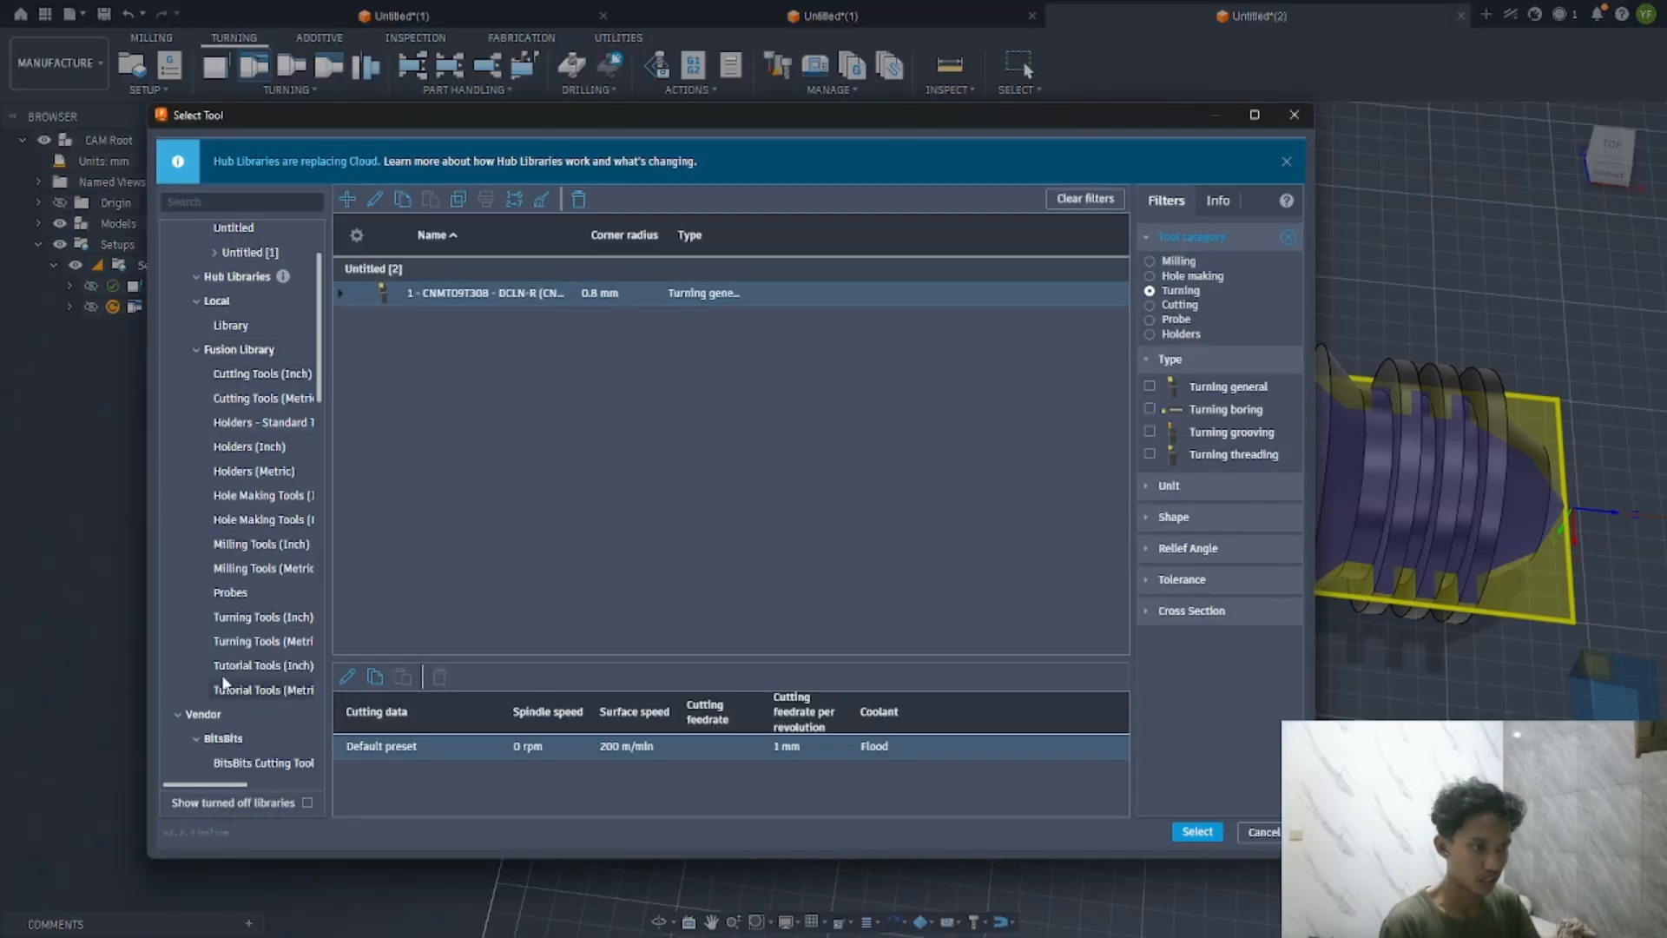
left_click(260, 641)
left_click(477, 317)
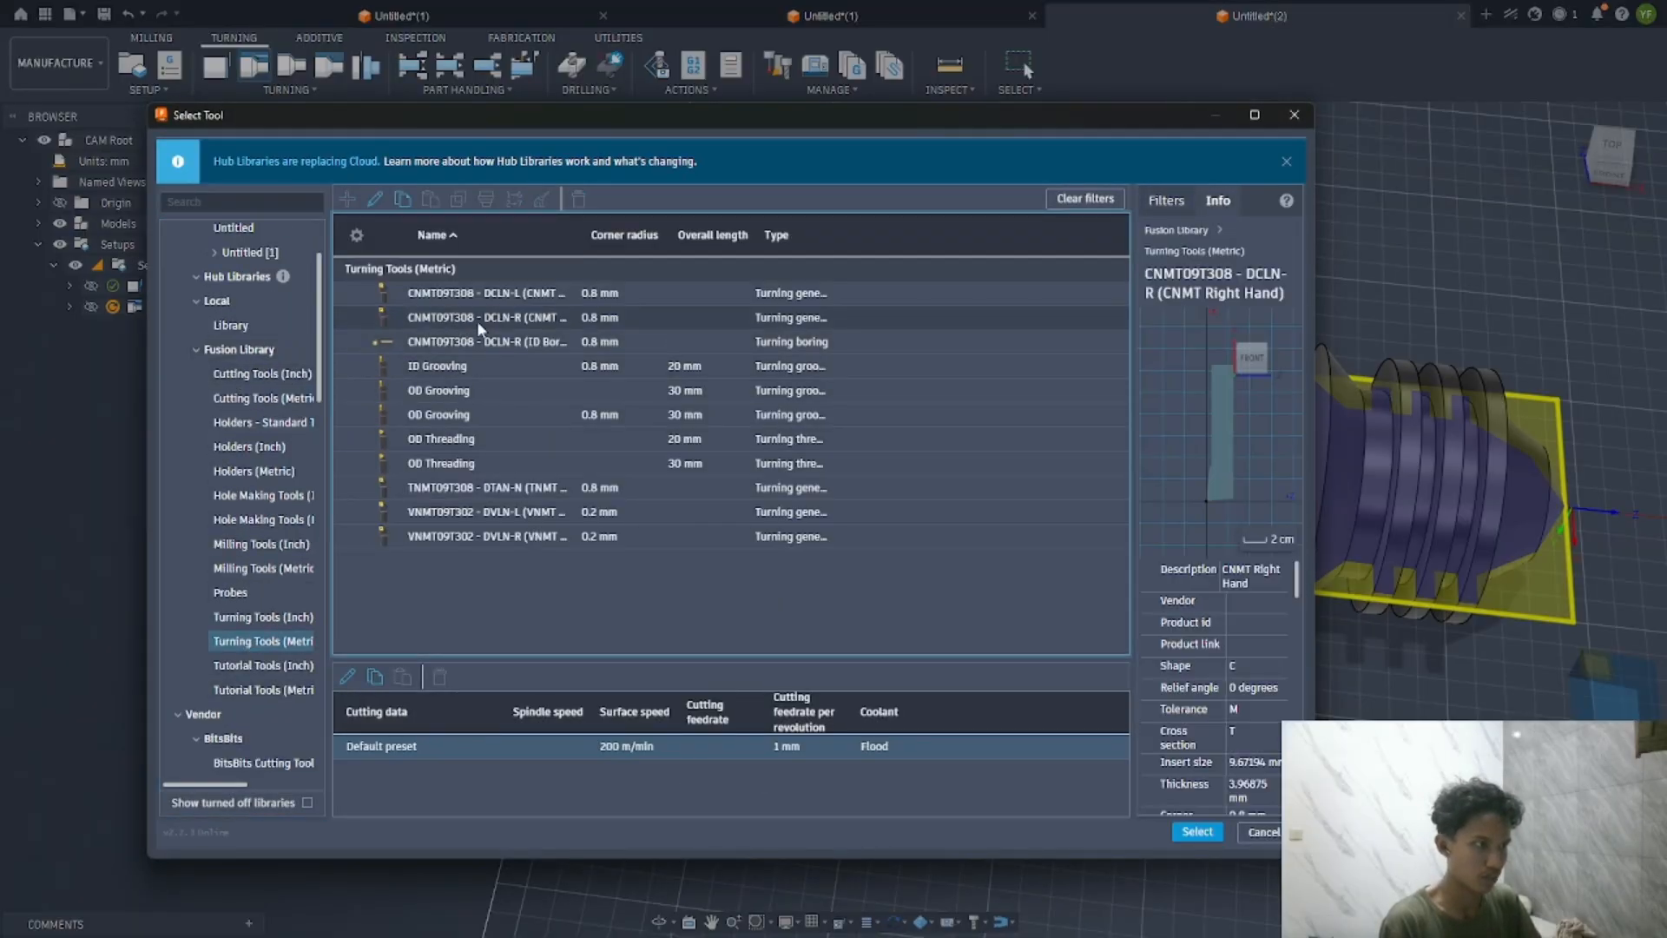
left_click(1198, 831)
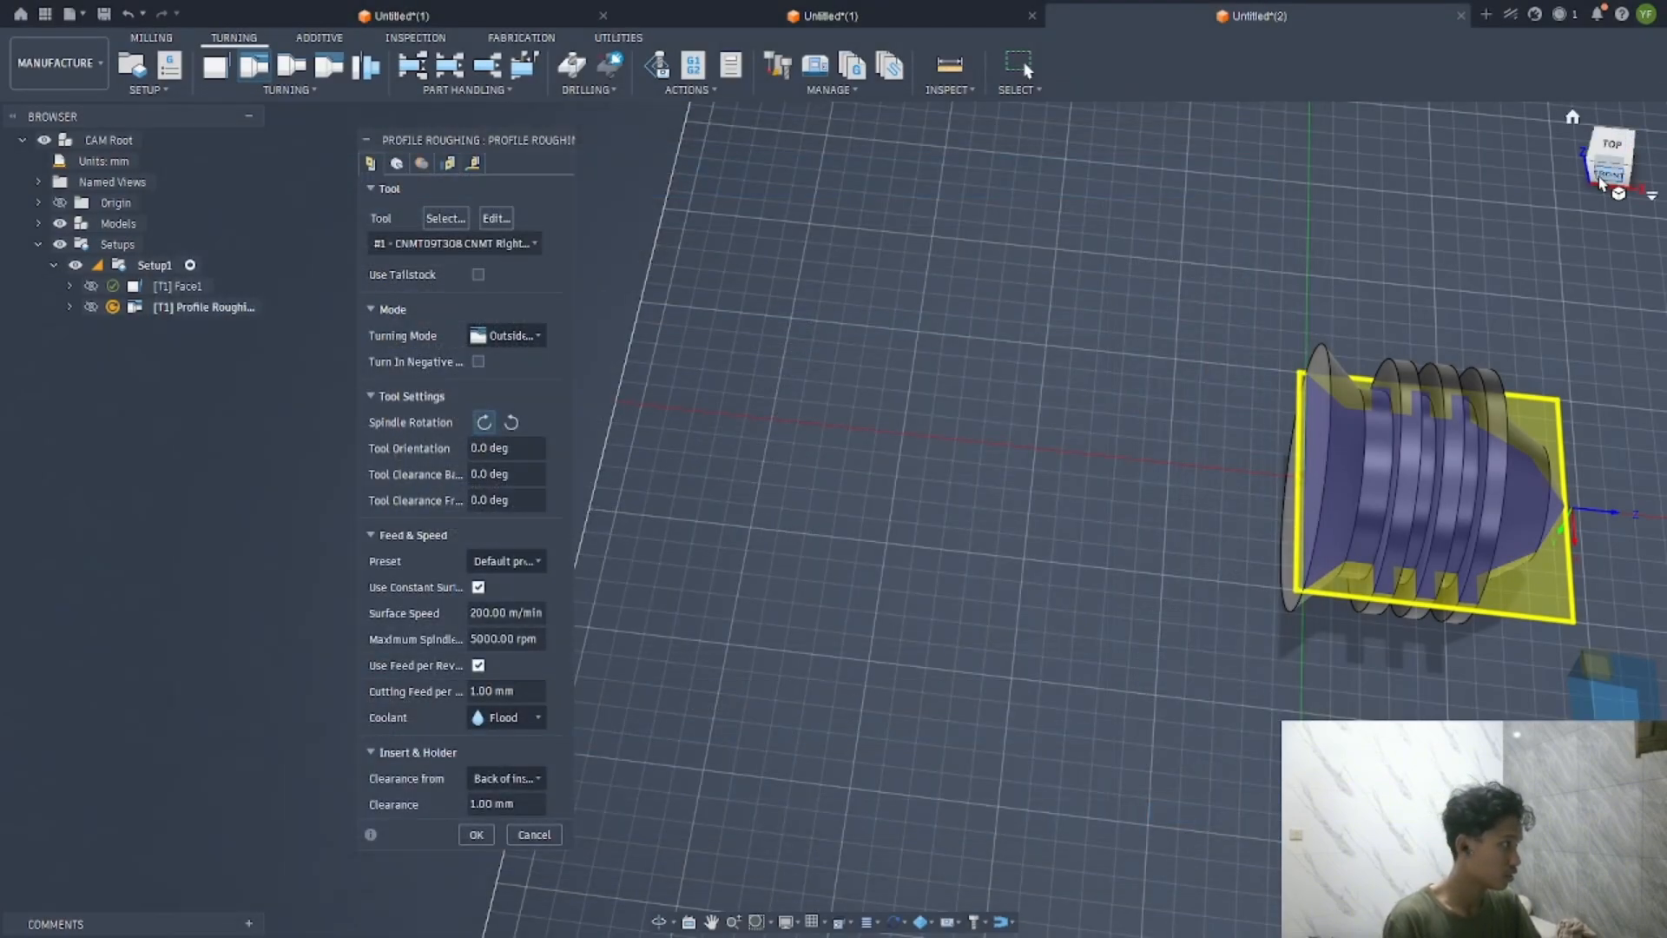
From the front view, set the Profile Roughing's grooving option to Don't allow grooving and generate the toolpath
left_click(711, 922)
left_click_drag(1548, 577, 1158, 448)
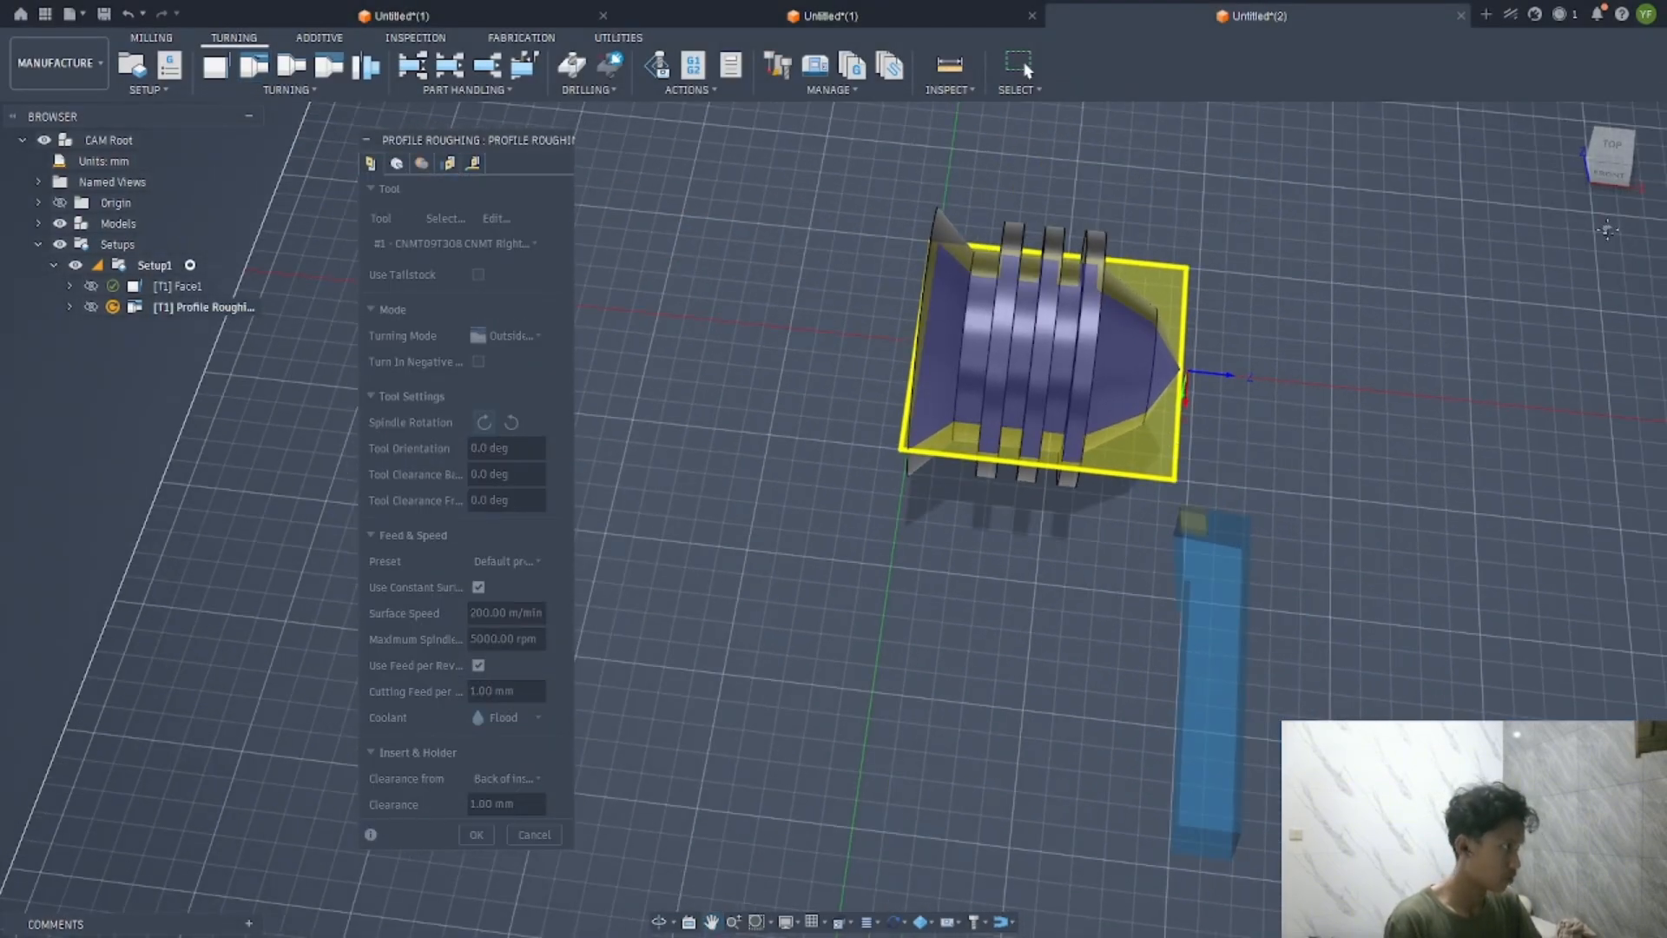
left_click(1613, 172)
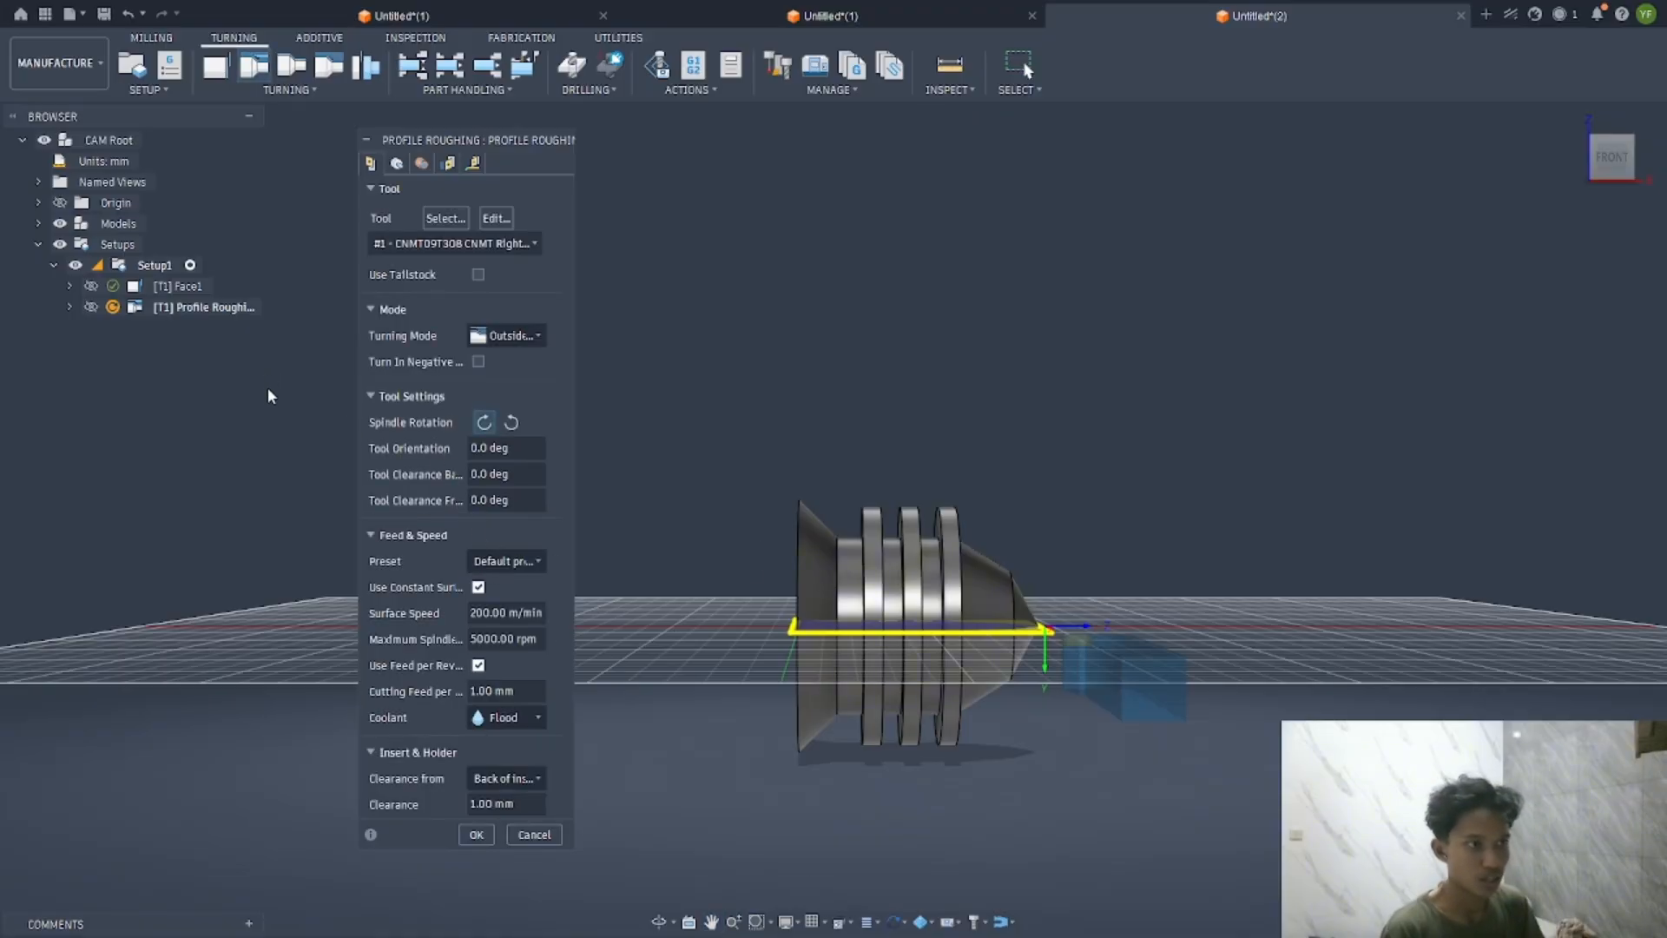
left_click(448, 164)
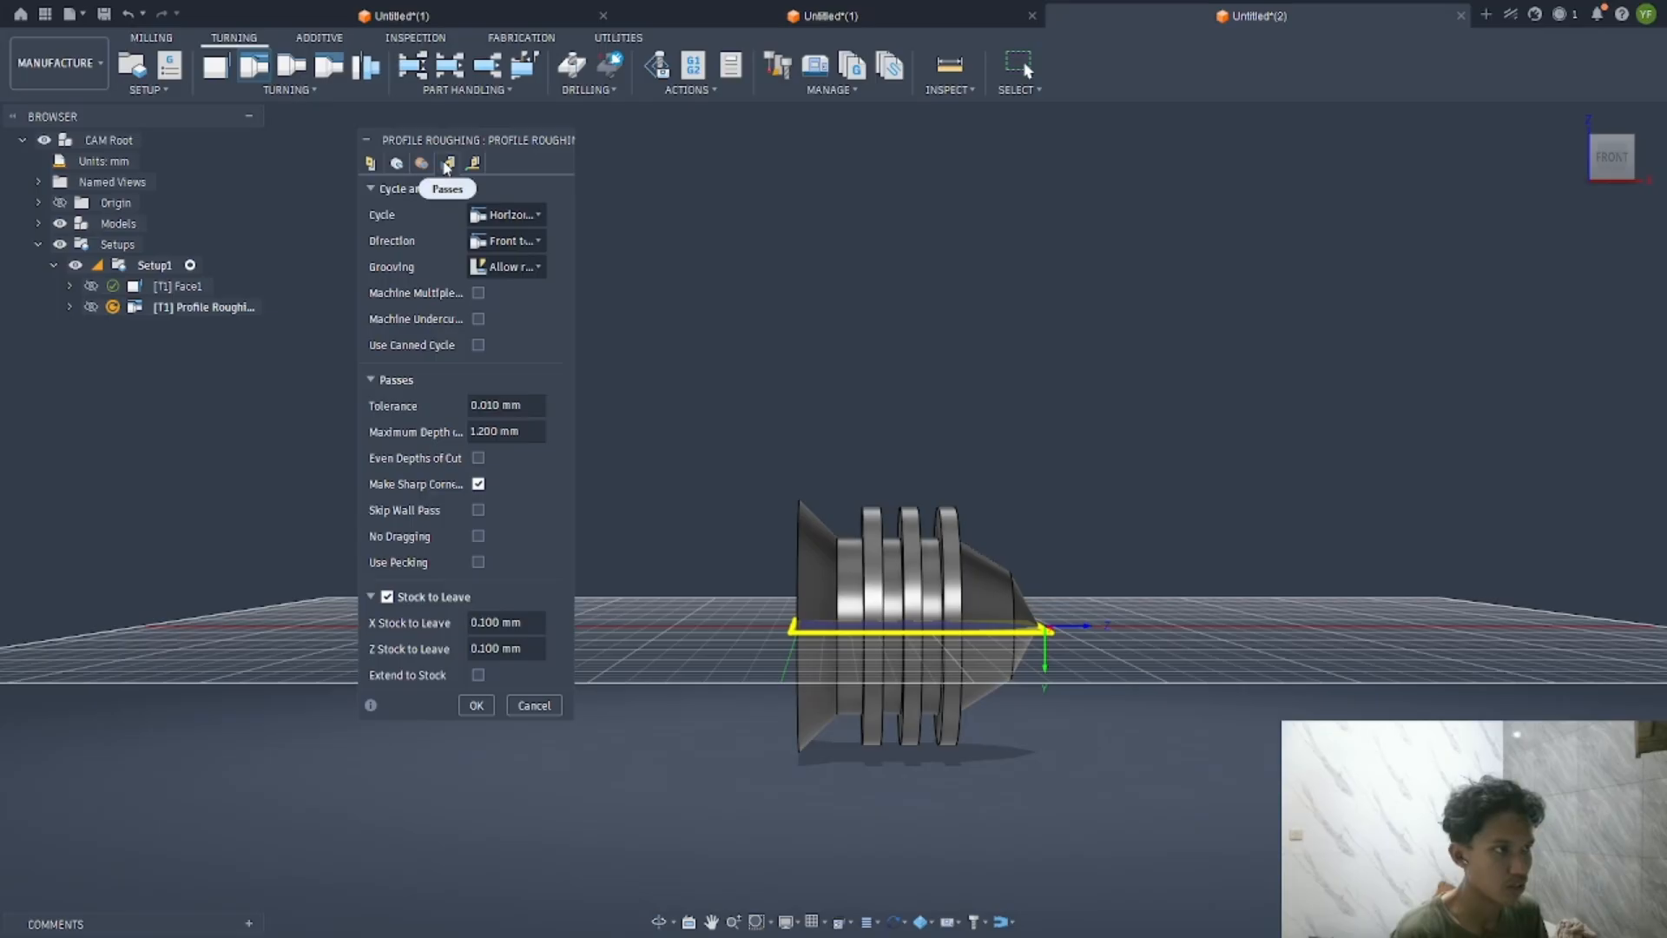
left_click(502, 267)
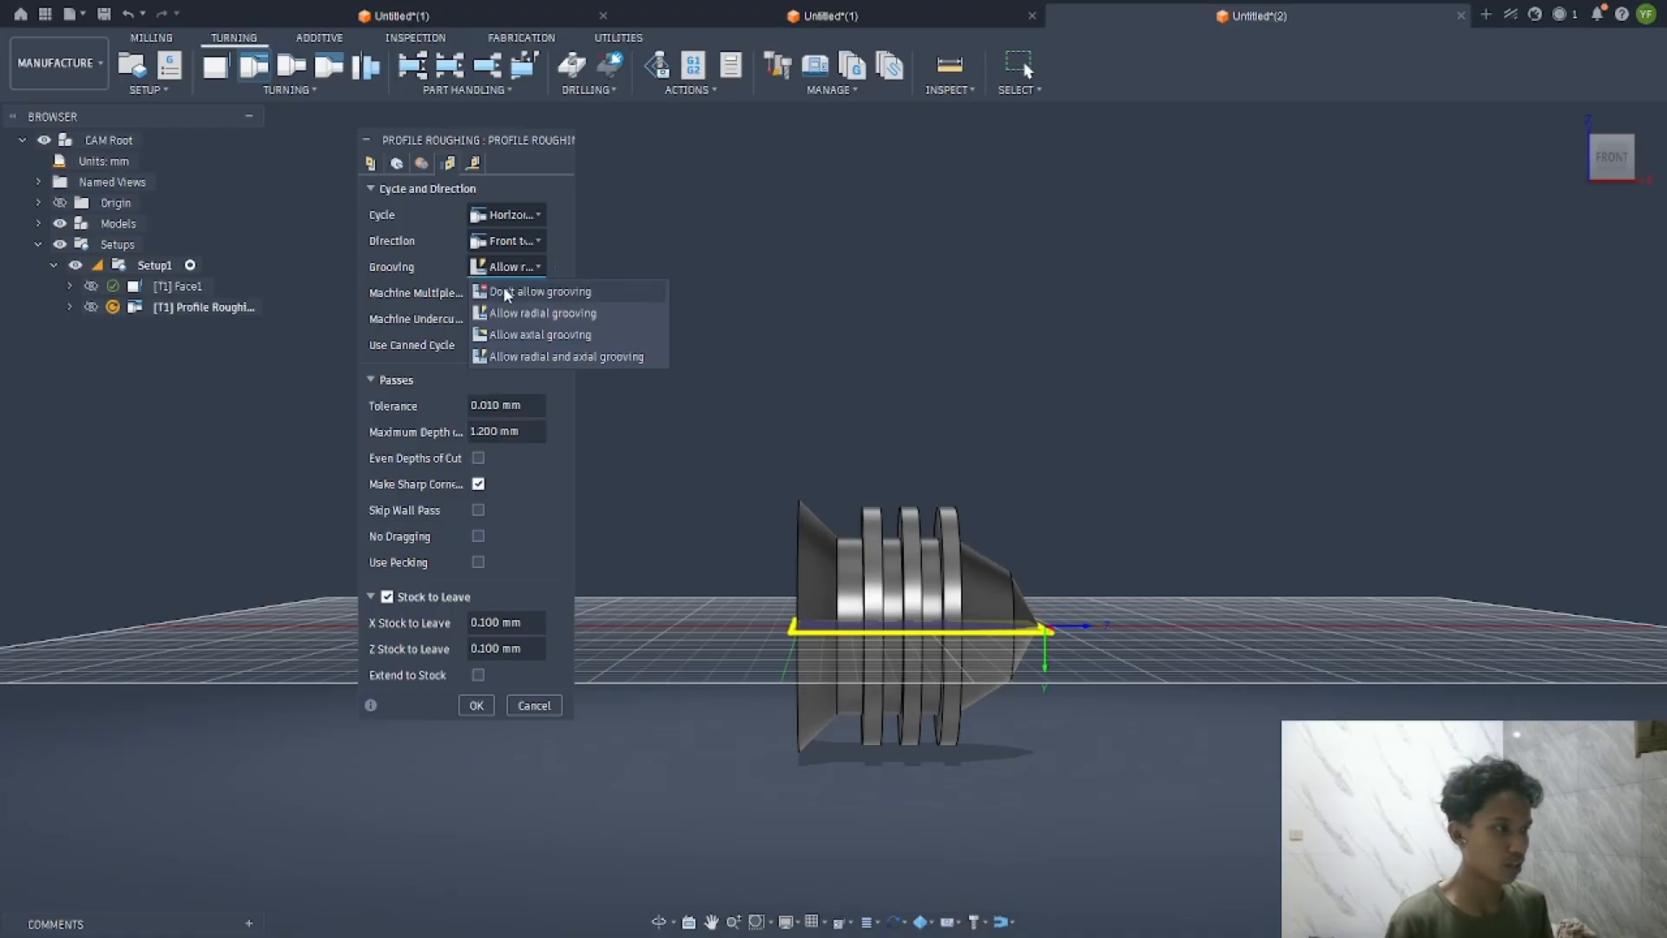
left_click(503, 290)
left_click(476, 705)
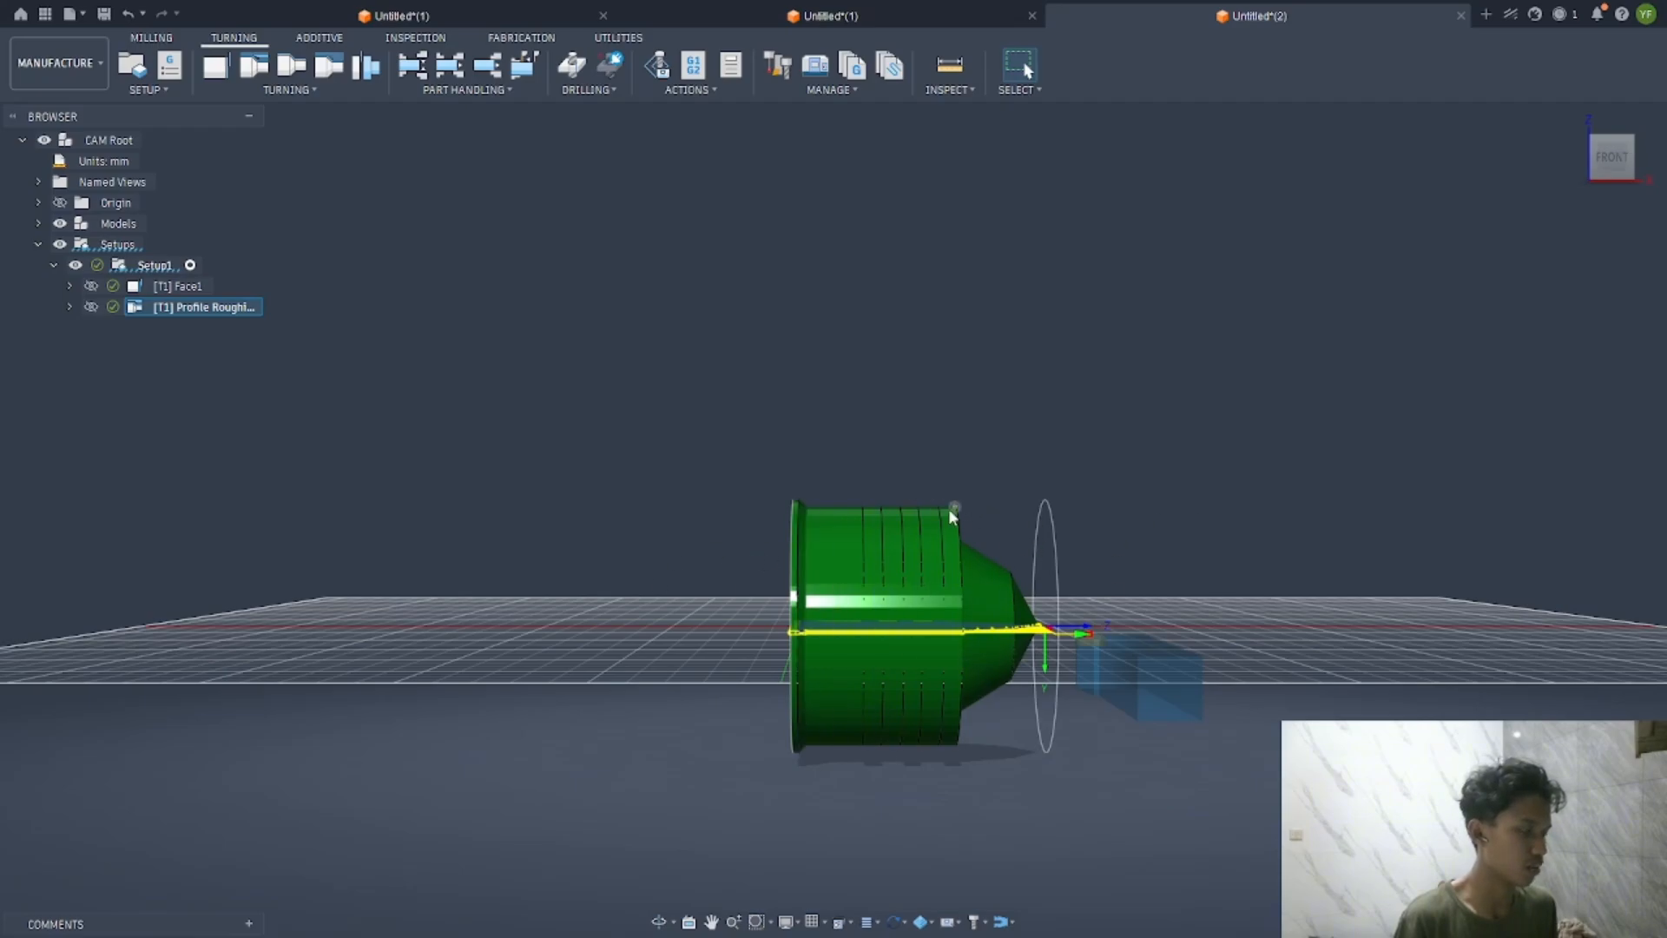
Edit the Profile Roughing operation to allow radial and axial grooving, and regenerate its toolpath
left_click(449, 417)
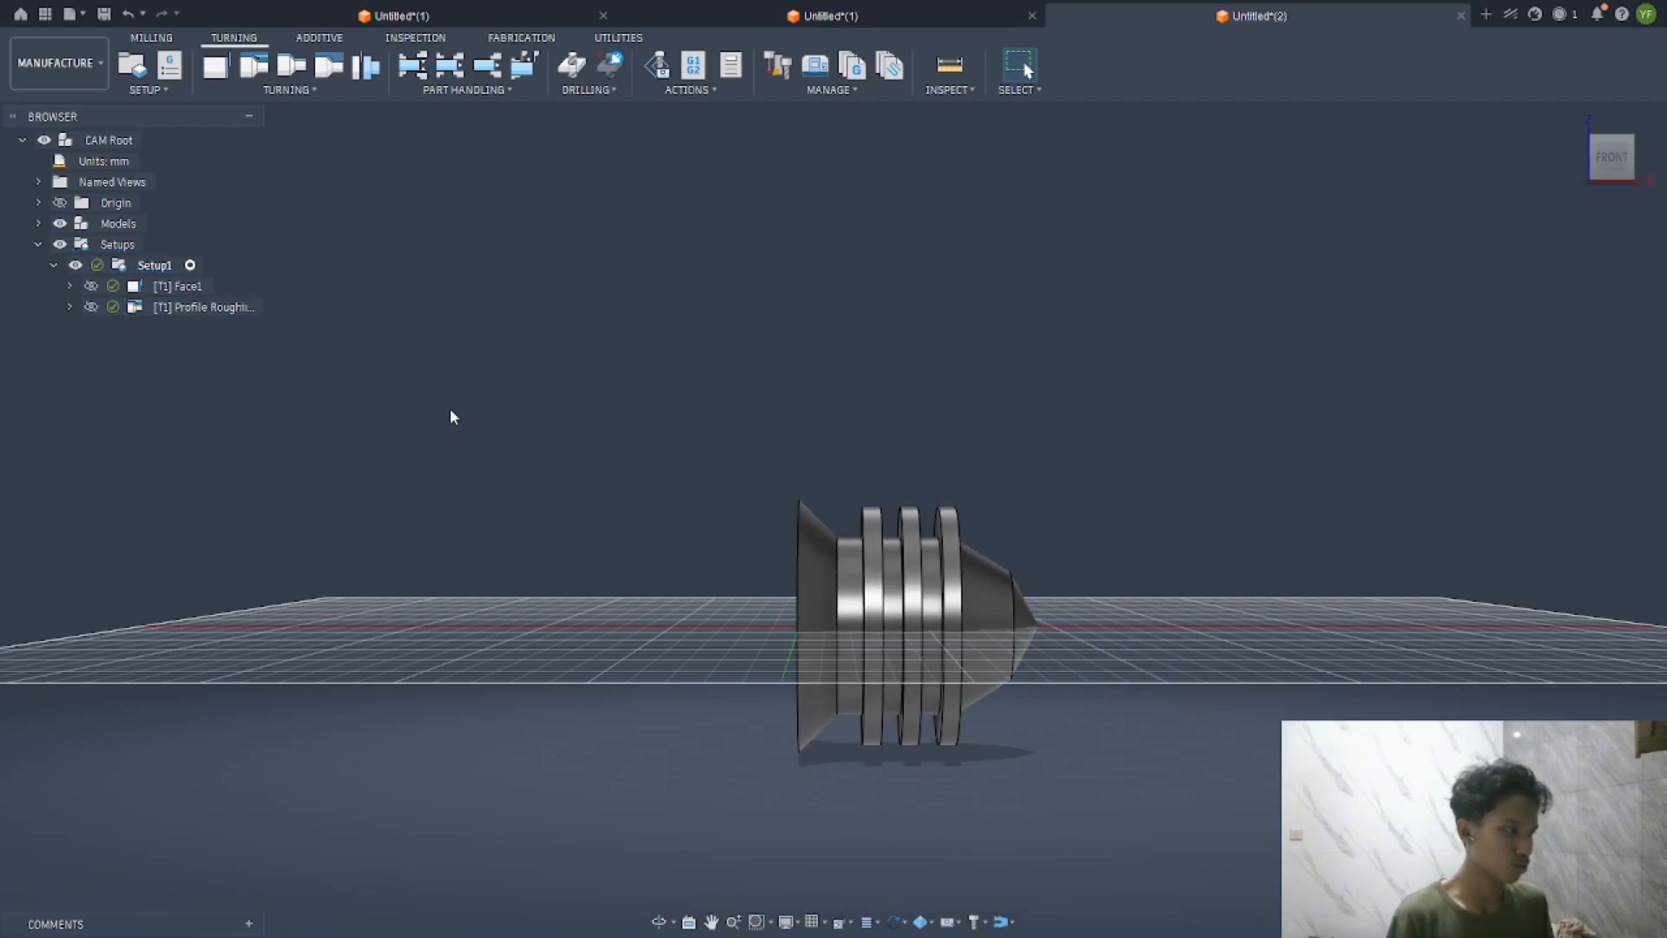
left_click(174, 306)
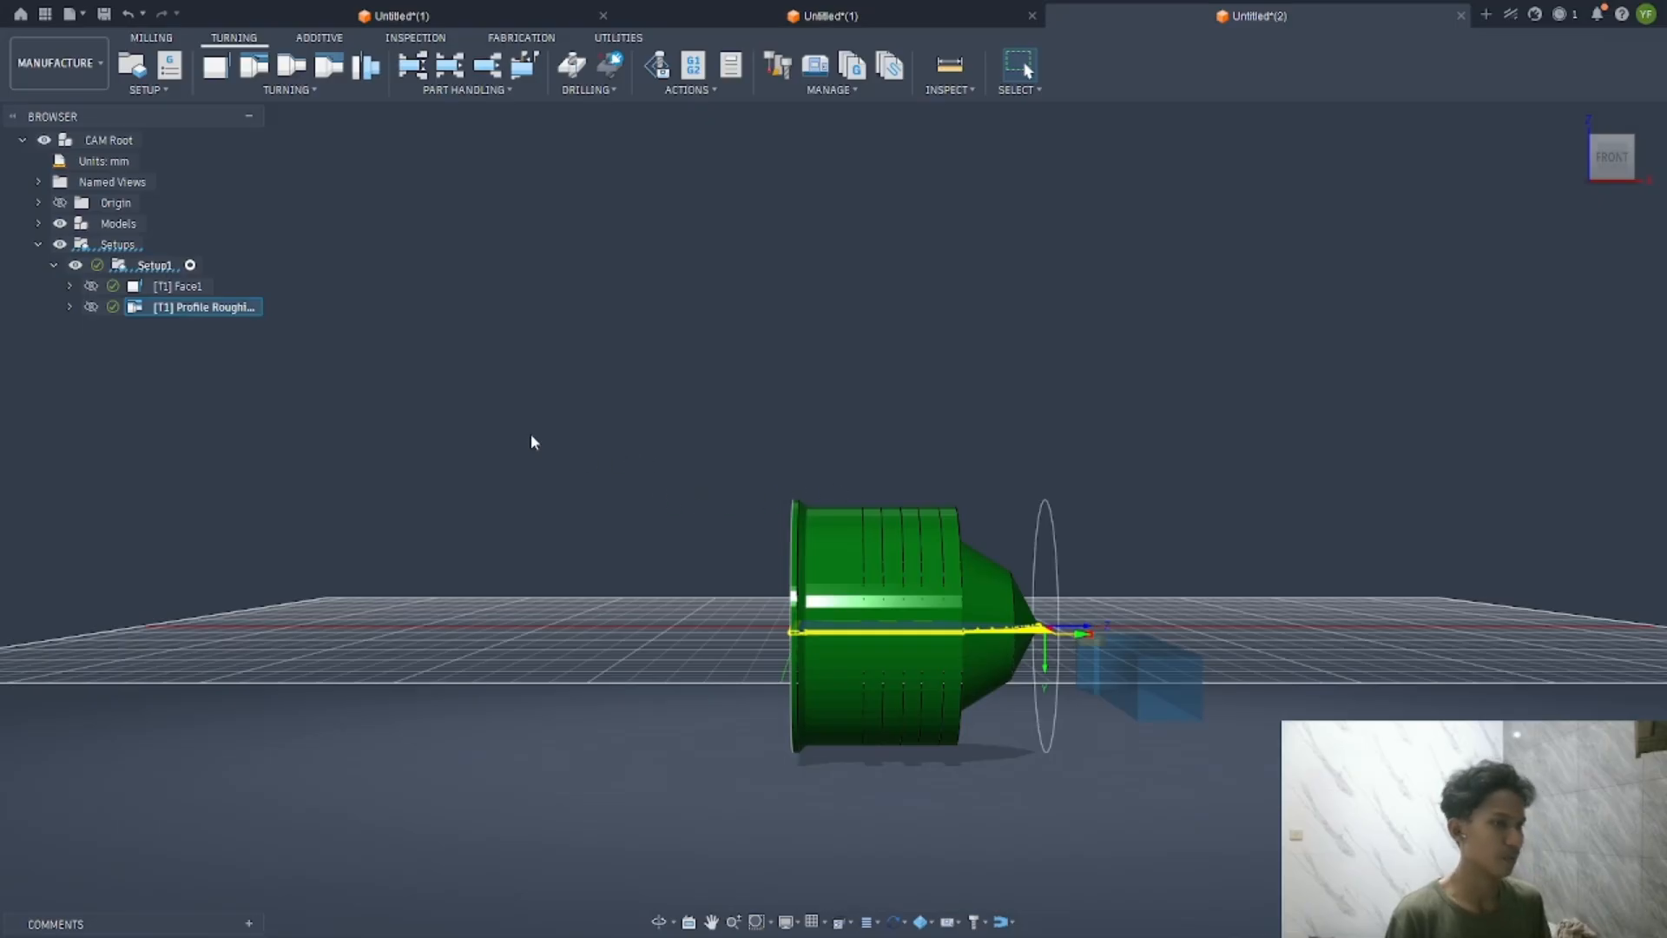
right_click(233, 307)
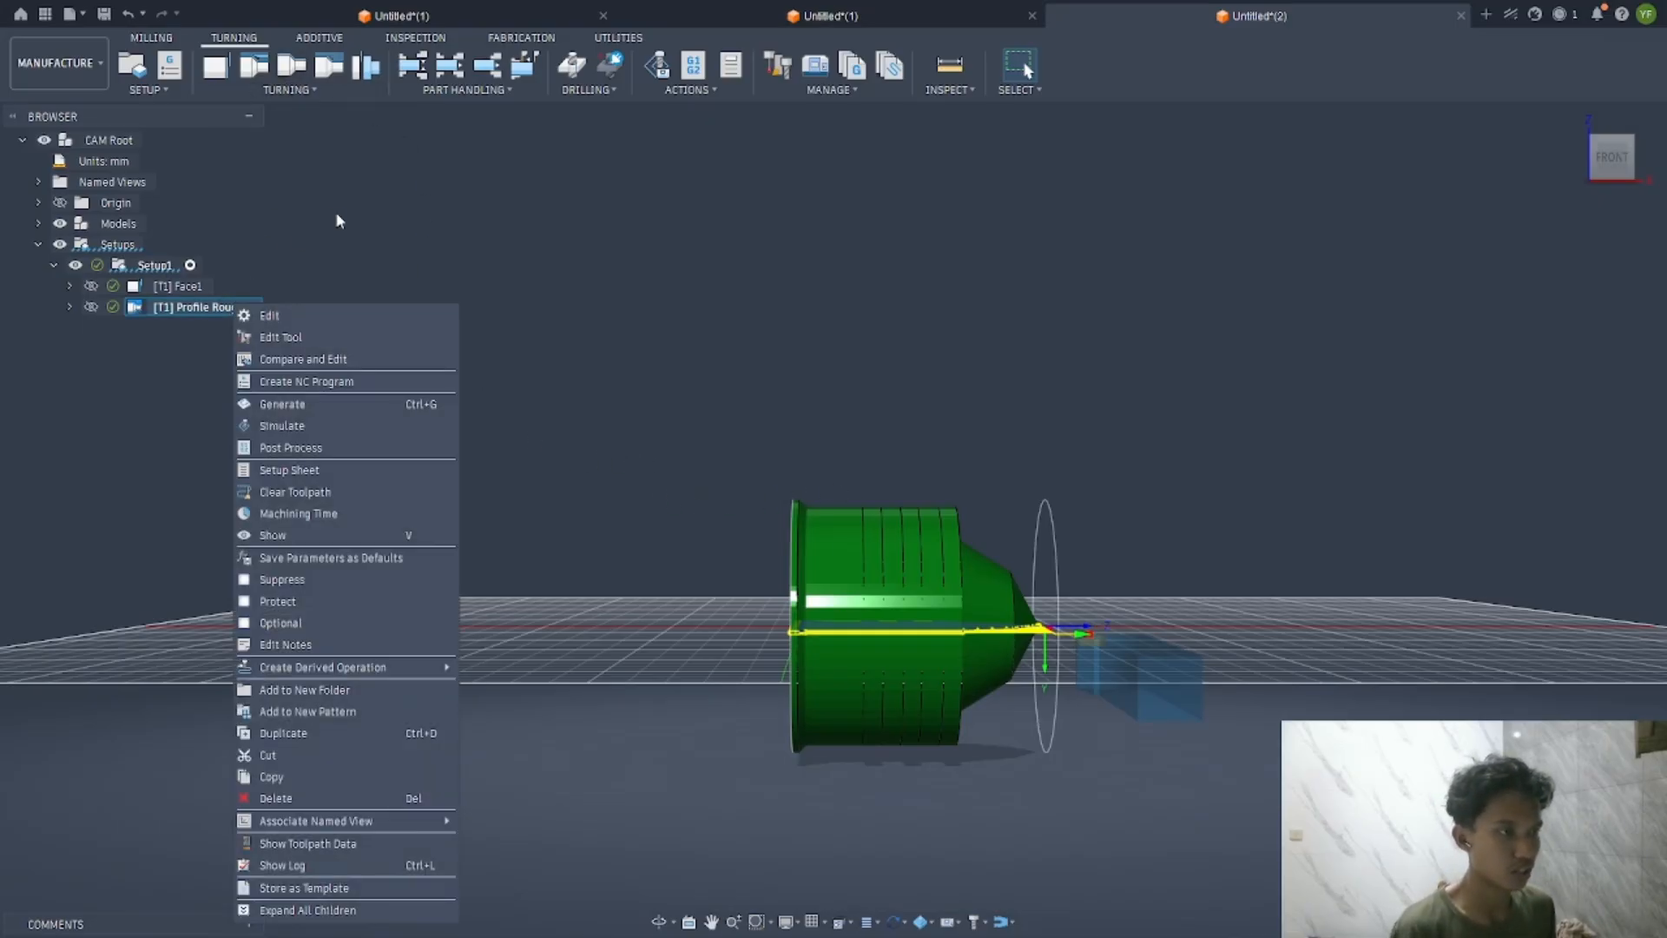
left_click(295, 321)
left_click(448, 162)
left_click(507, 266)
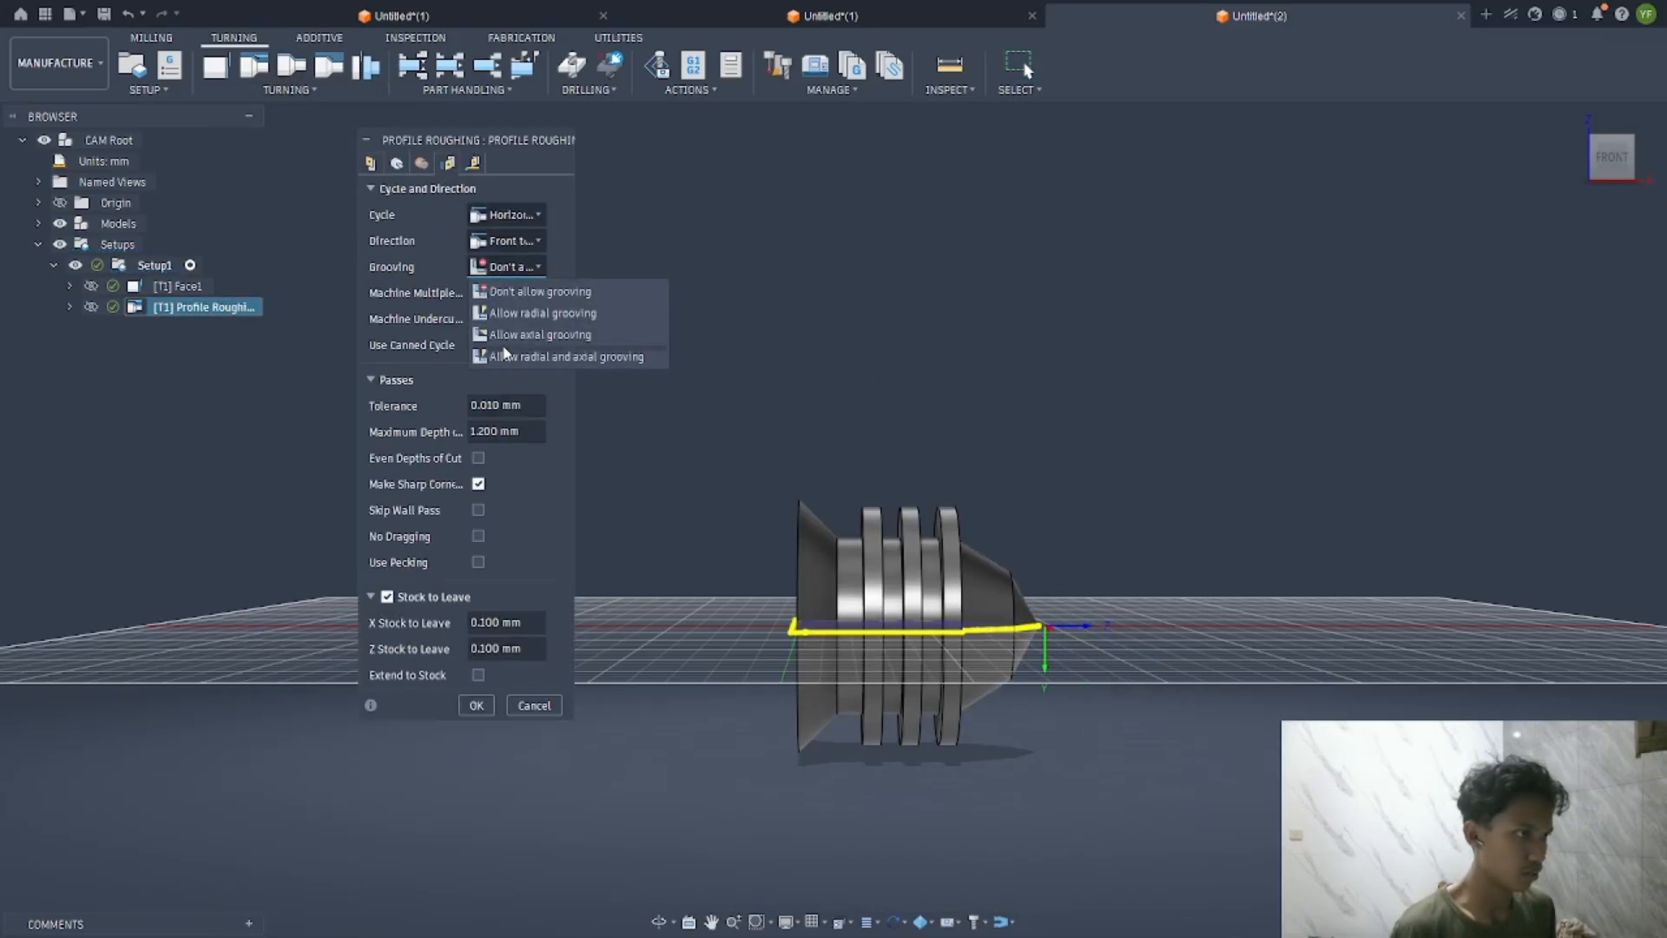
left_click(504, 354)
left_click(477, 704)
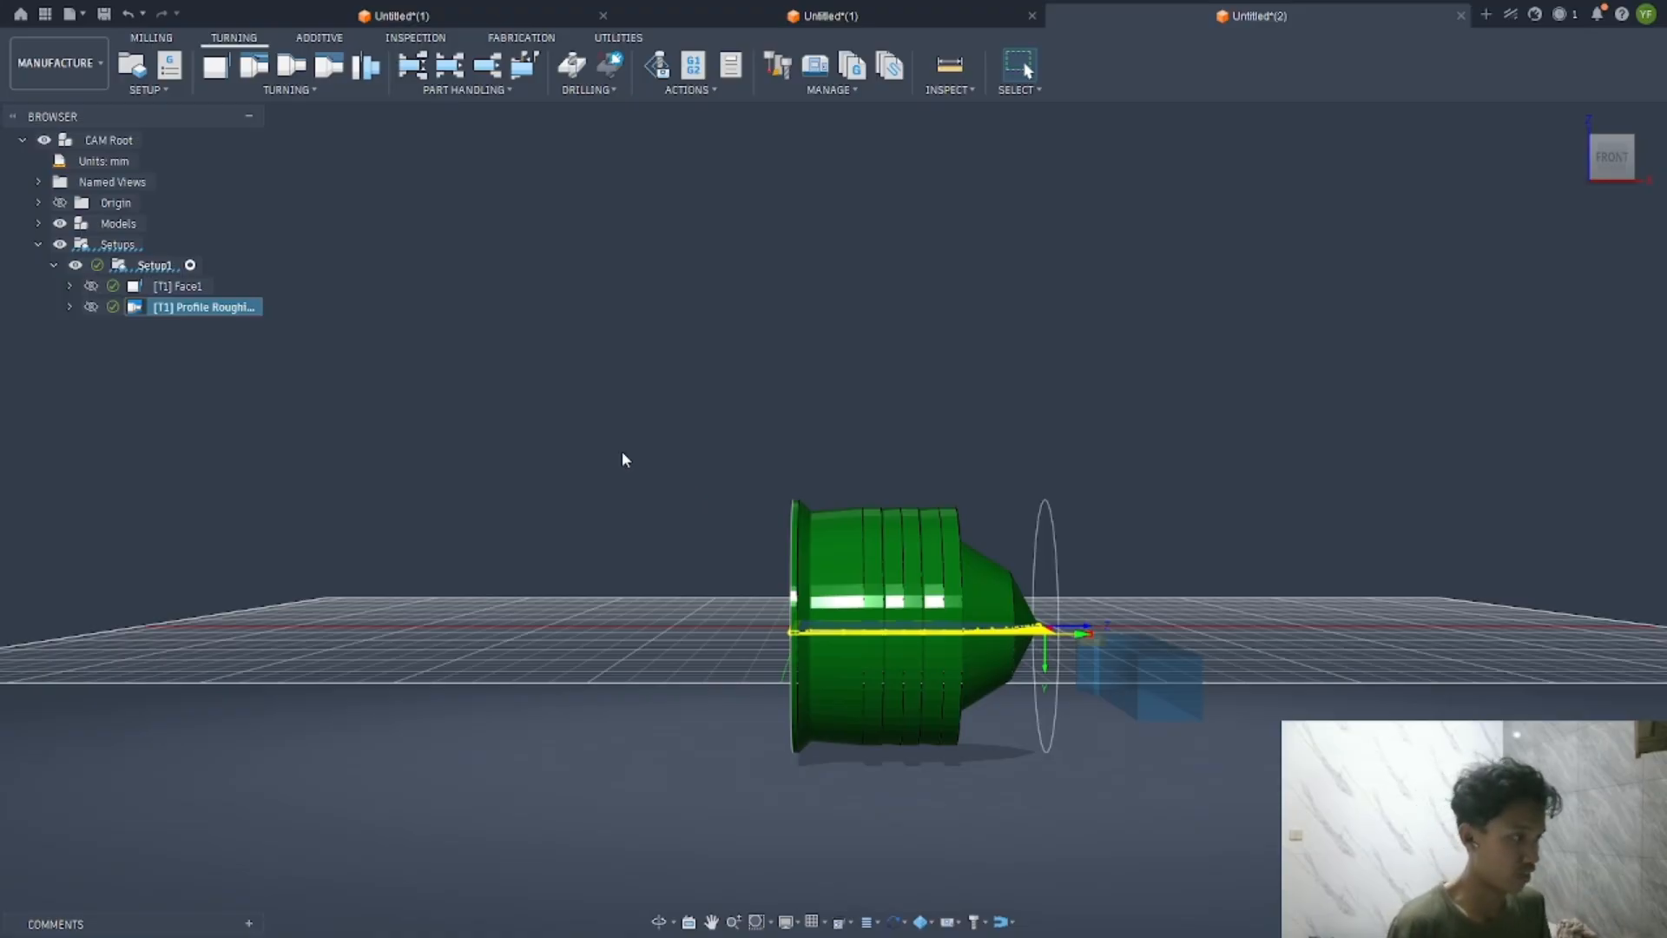
Reopen the Profile Roughing operation, restore its grooving option to Don't allow grooving and regenerate the toolpath
right_click(227, 317)
left_click(308, 319)
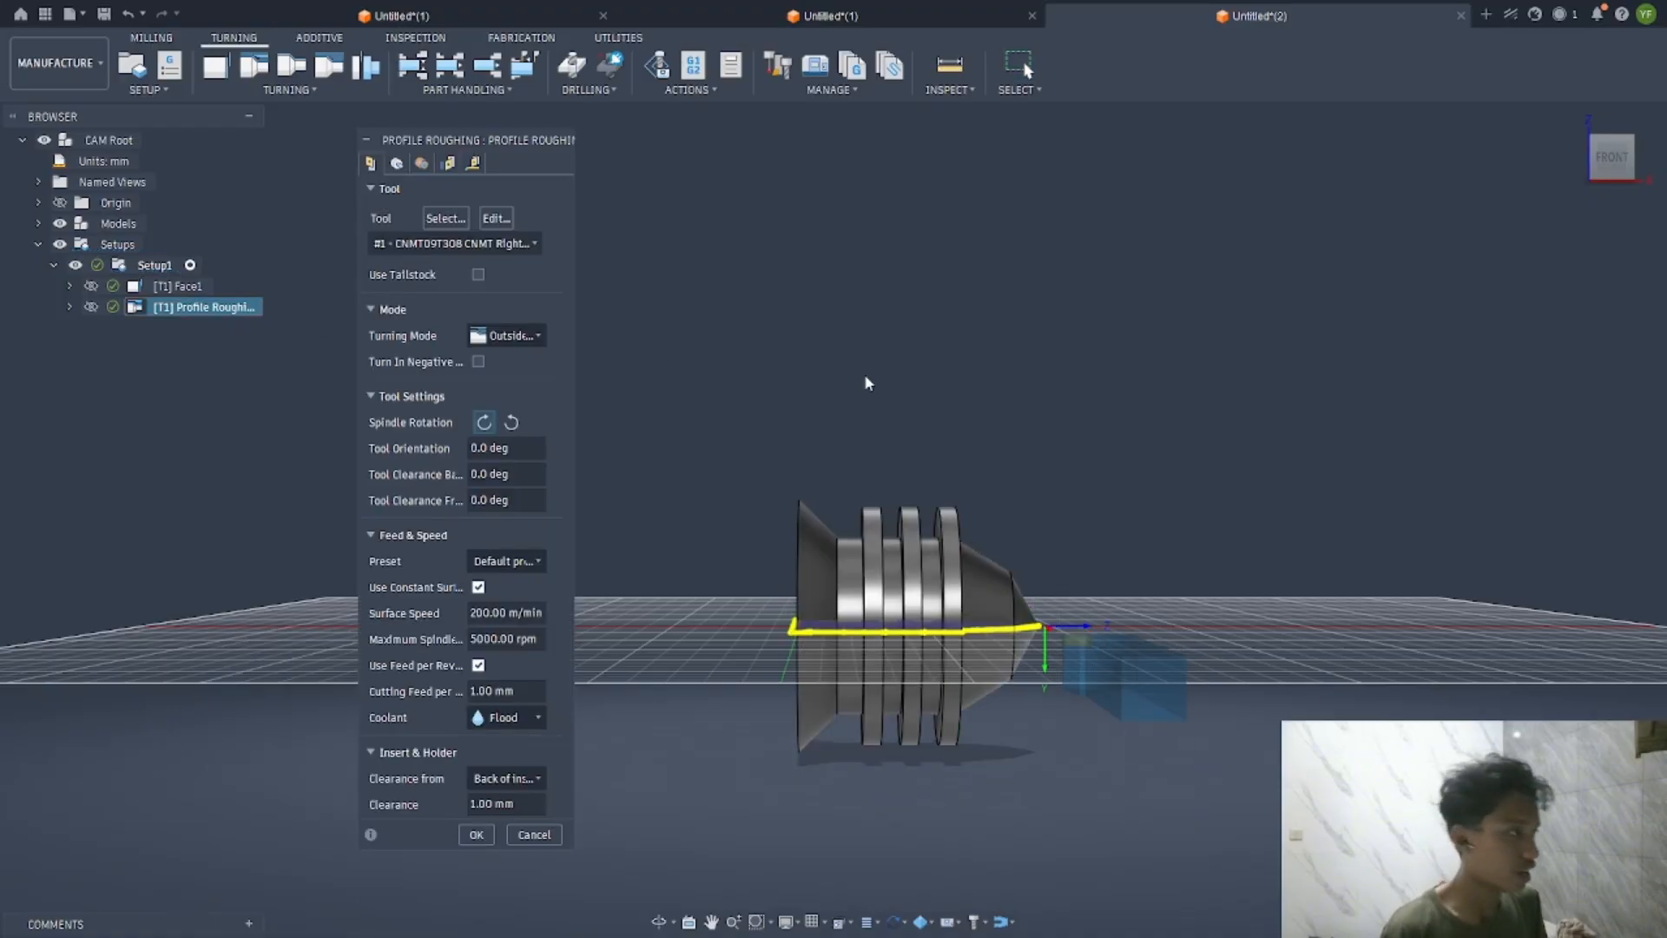
left_click(473, 164)
left_click(451, 165)
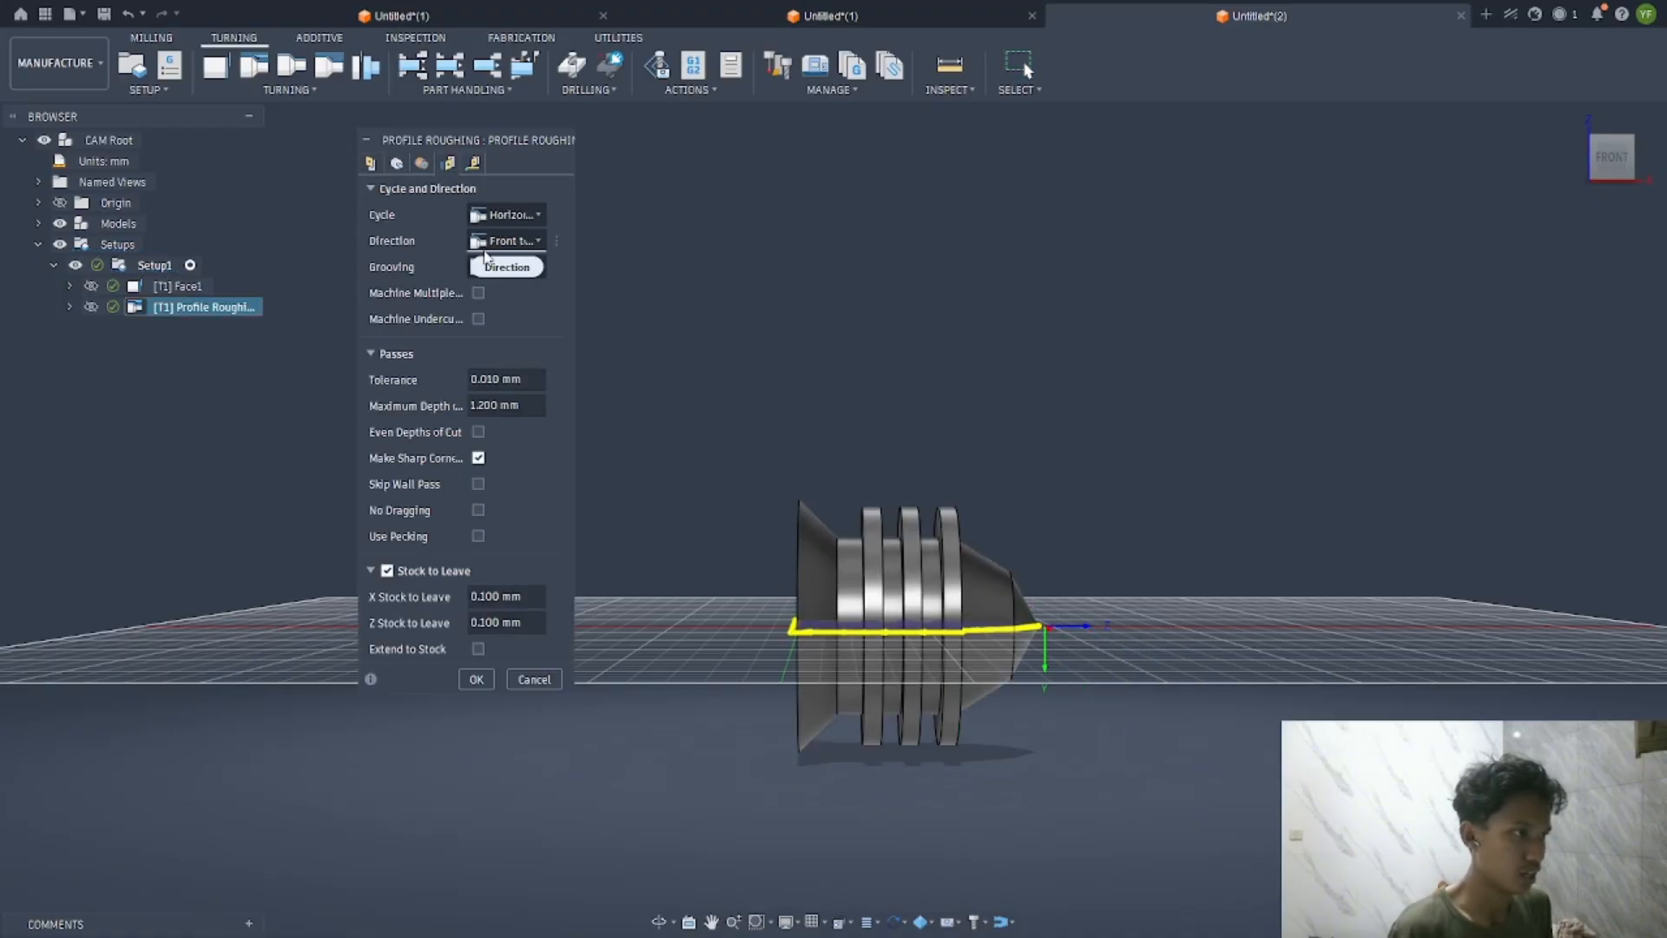
left_click(488, 265)
left_click(488, 291)
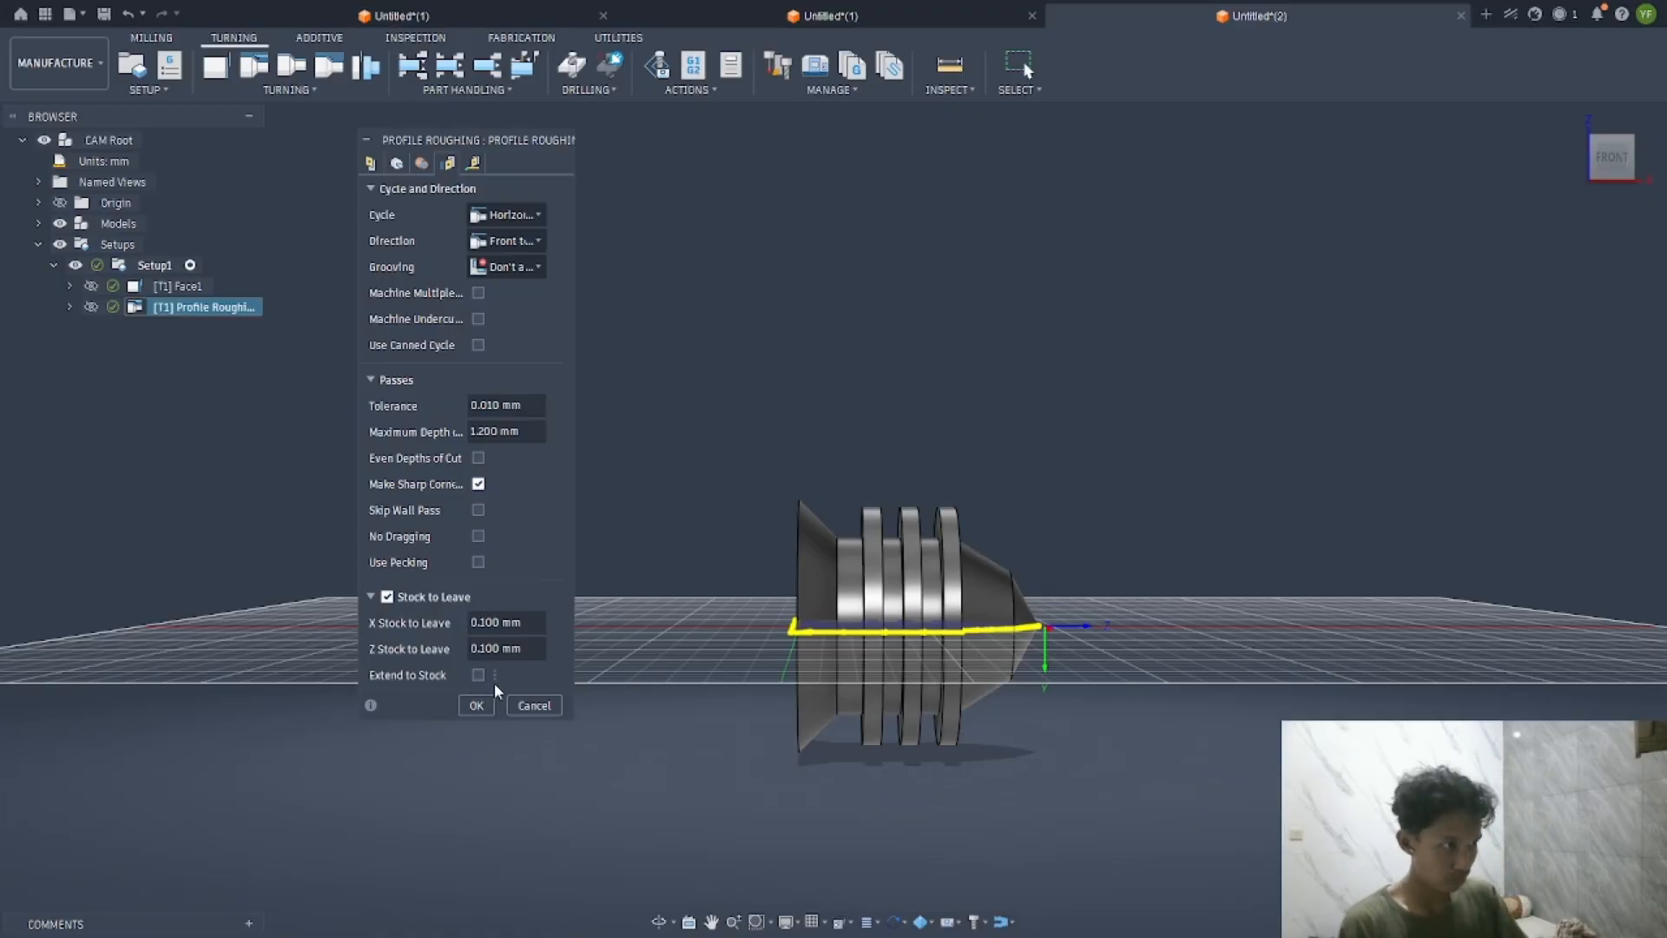
left_click(475, 705)
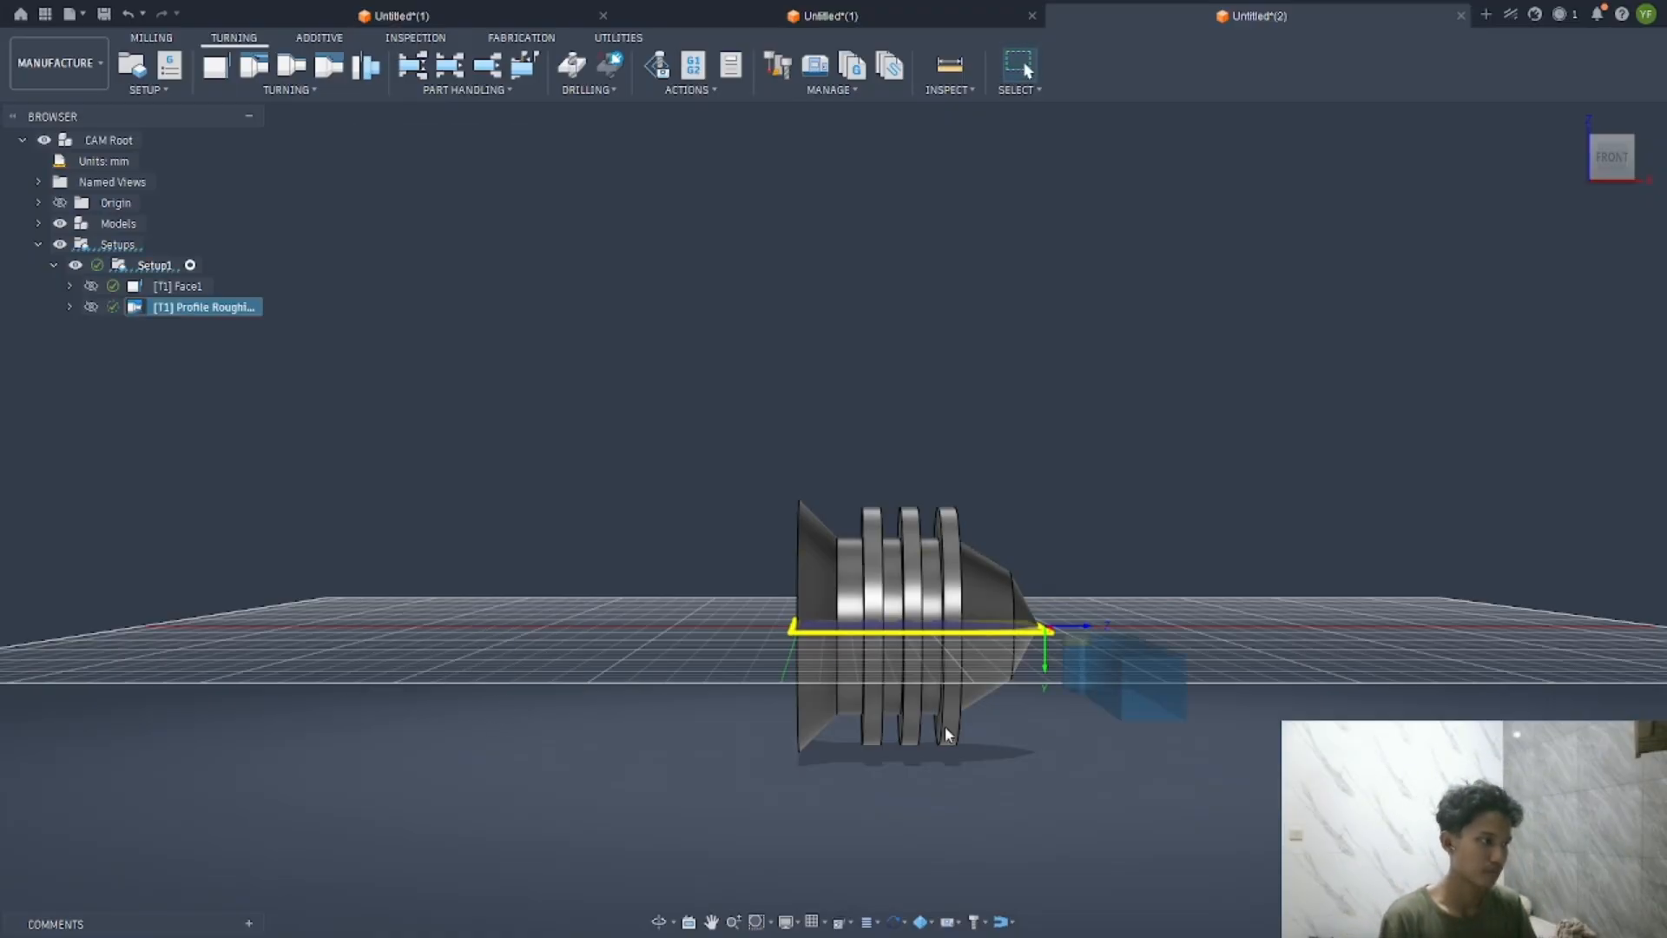
Simulate the Profile Roughing toolpath at adjusted playback speed, exit the simulation and deselect the operation
left_click(660, 68)
left_click_drag(910, 881, 890, 881)
left_click(831, 853)
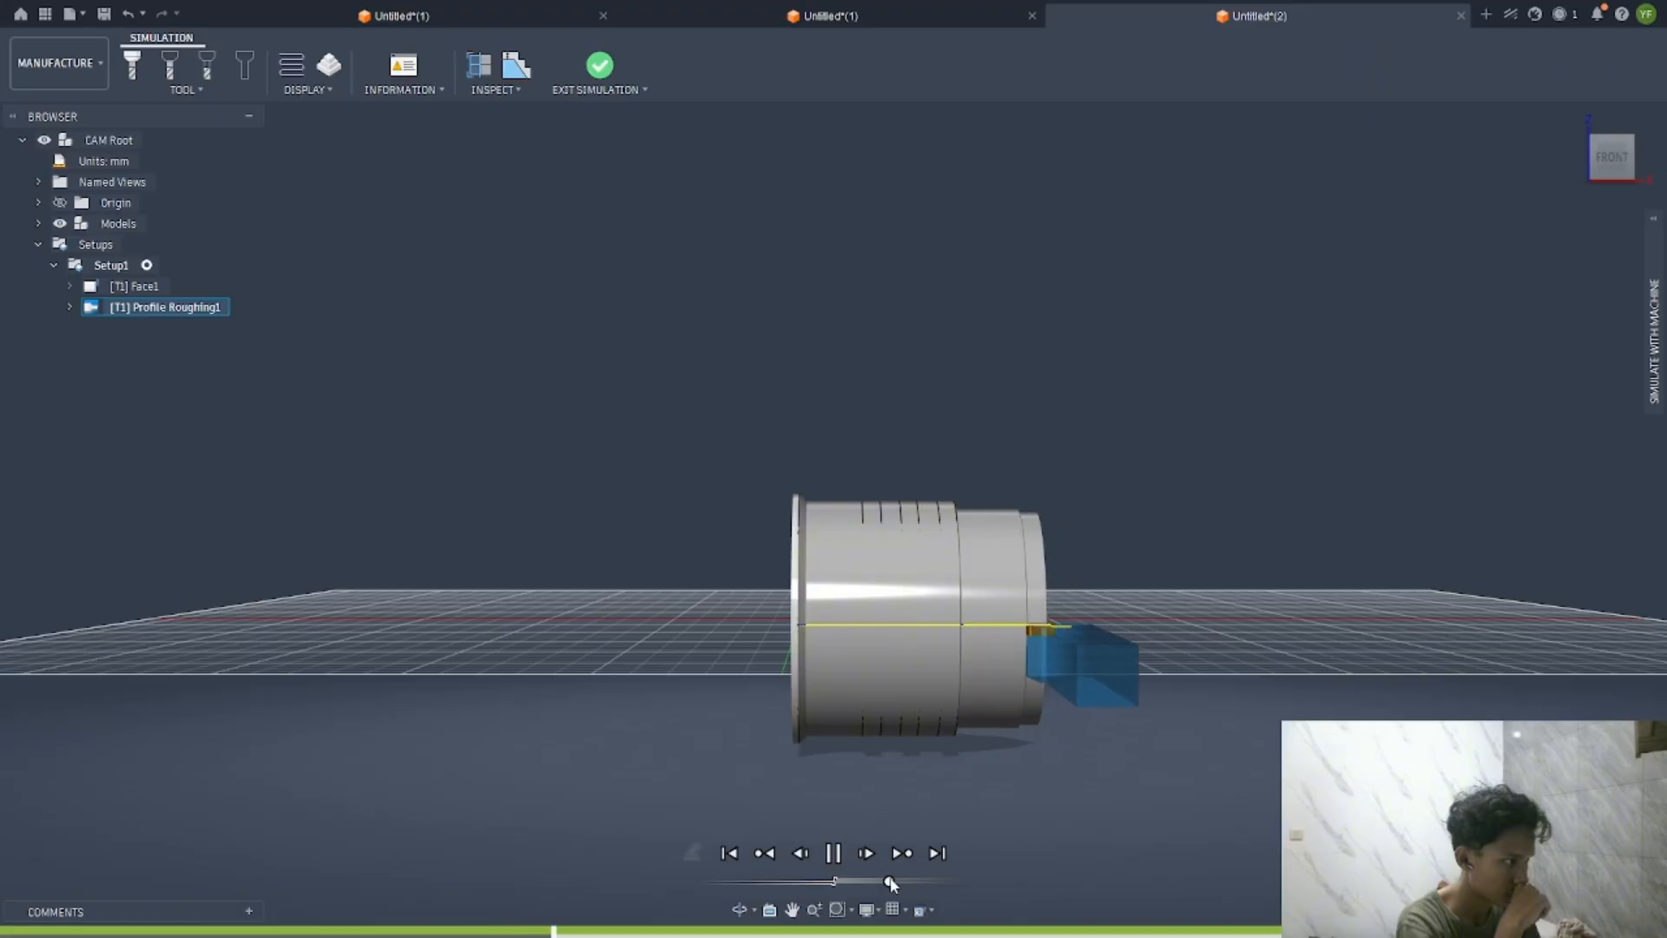
left_click_drag(890, 881, 911, 881)
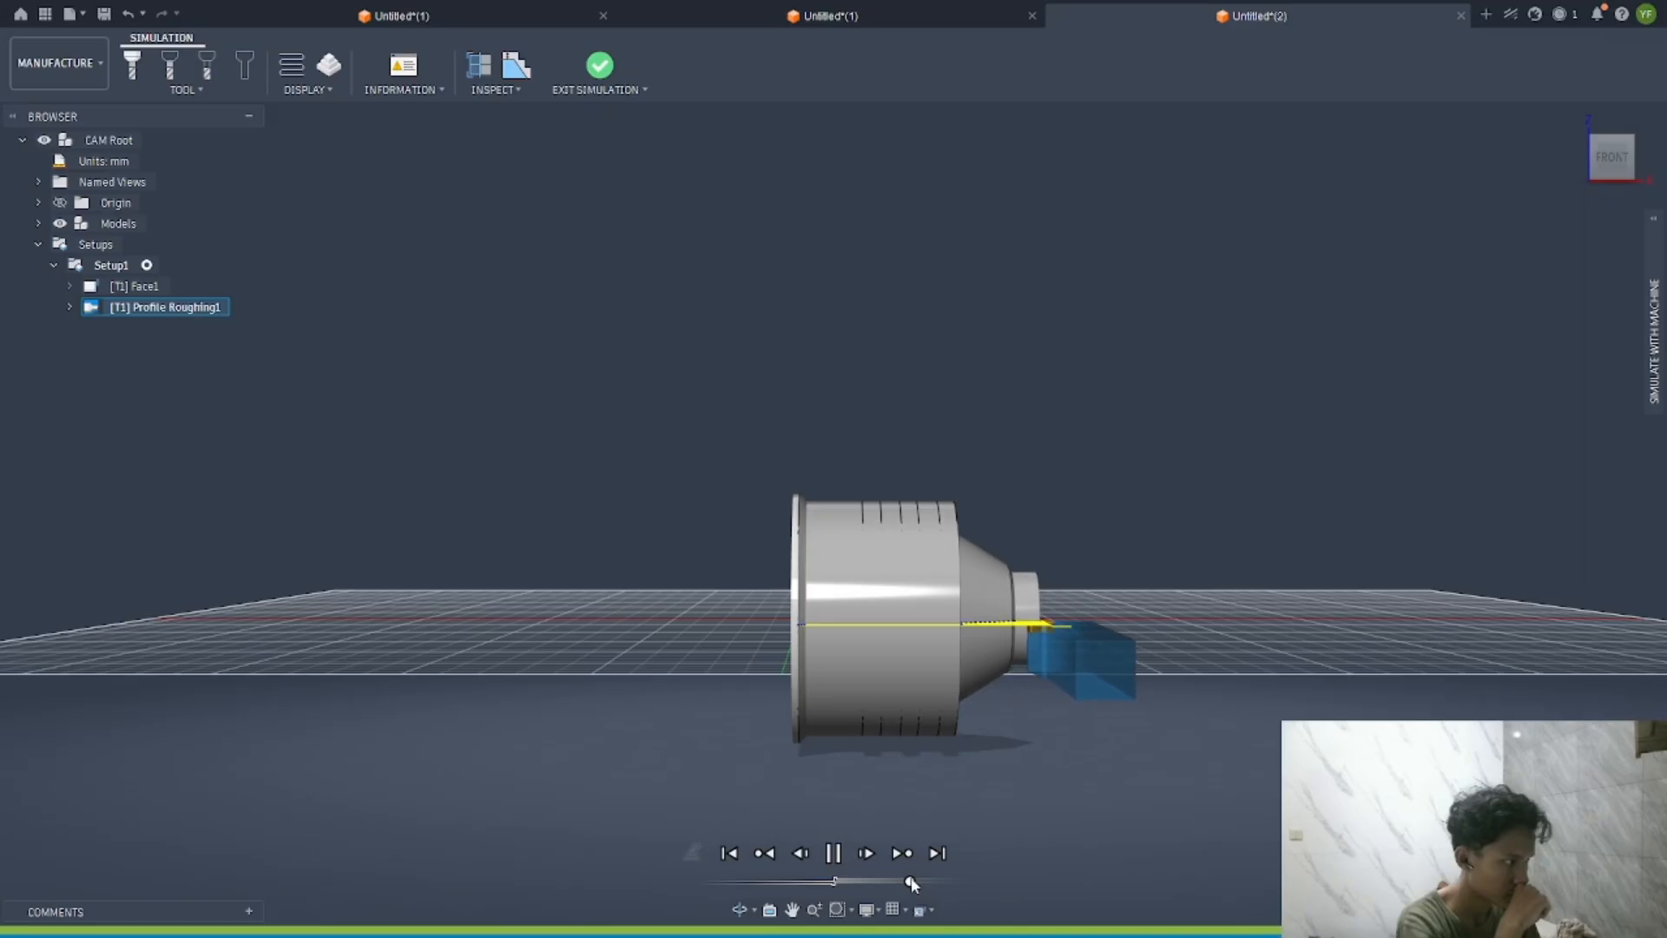
left_click(599, 65)
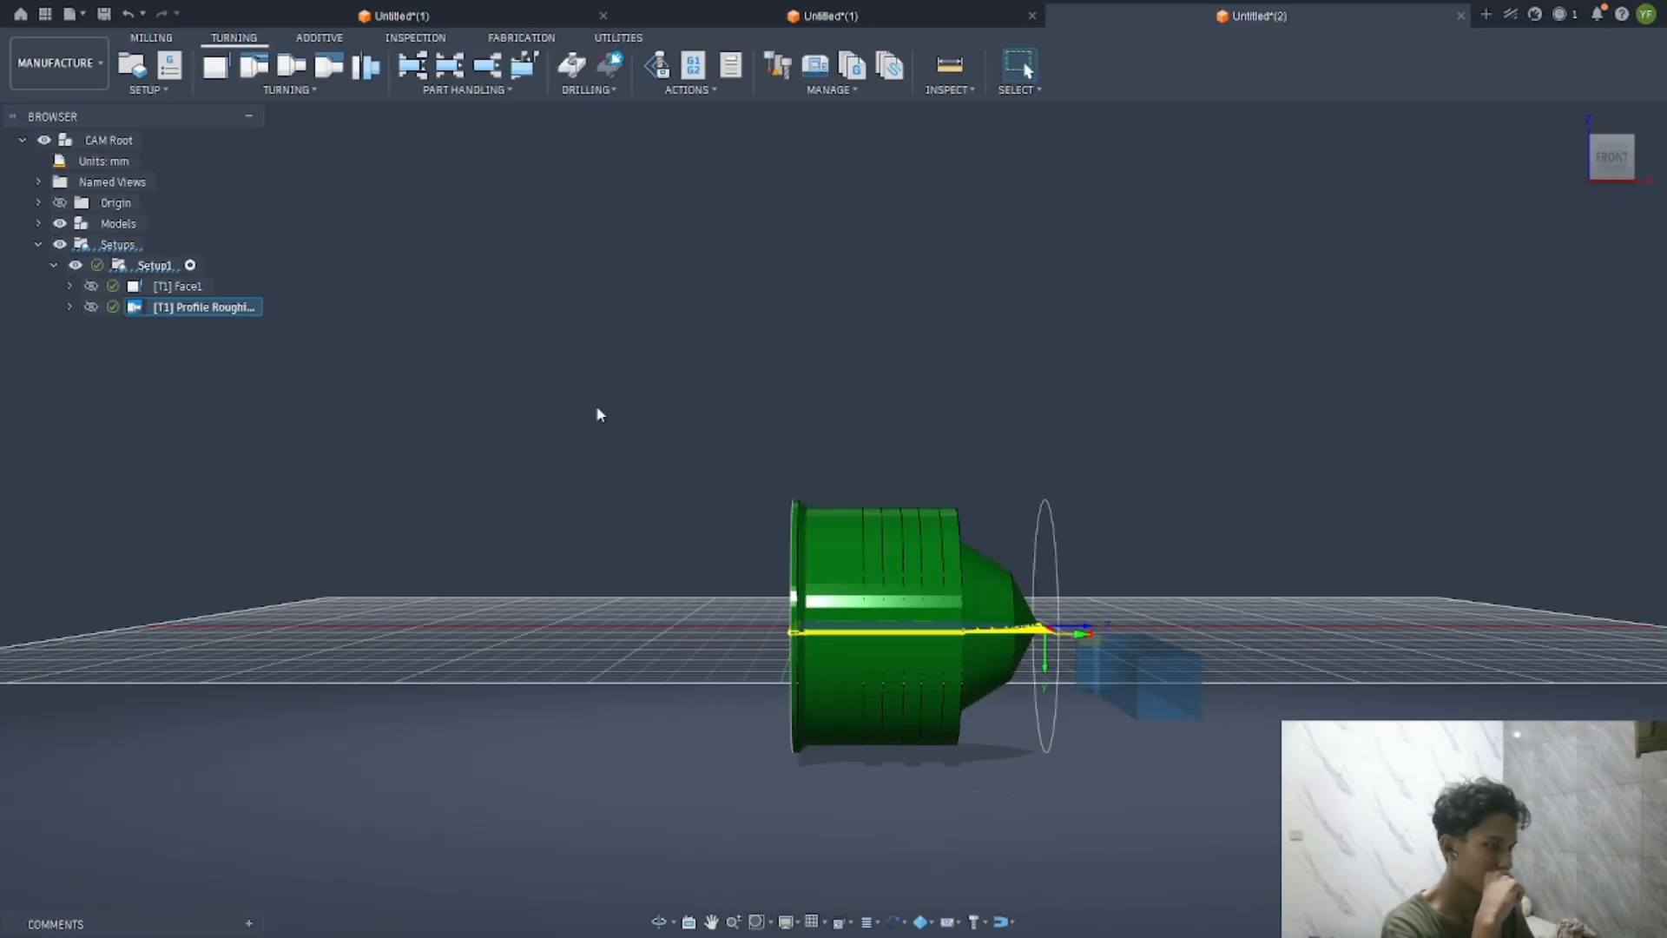
left_click(596, 405)
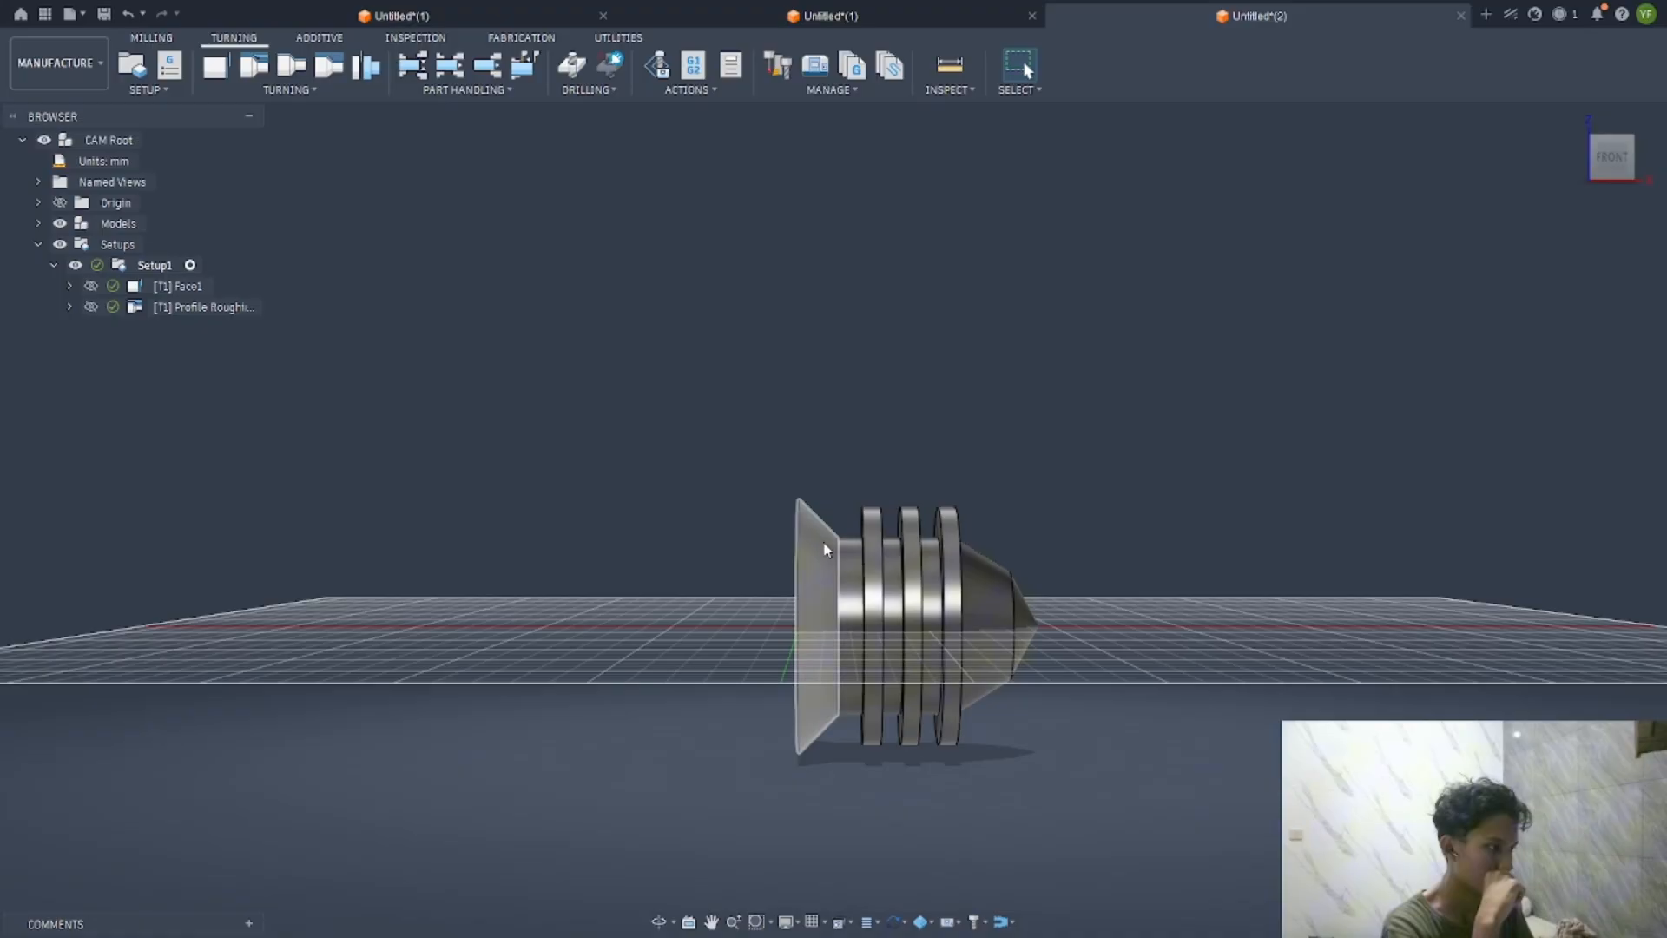
Add a turning Groove operation using the OD Grooving tool with 5 mm groove width from the Turning Tools (Metric) library
left_click(329, 65)
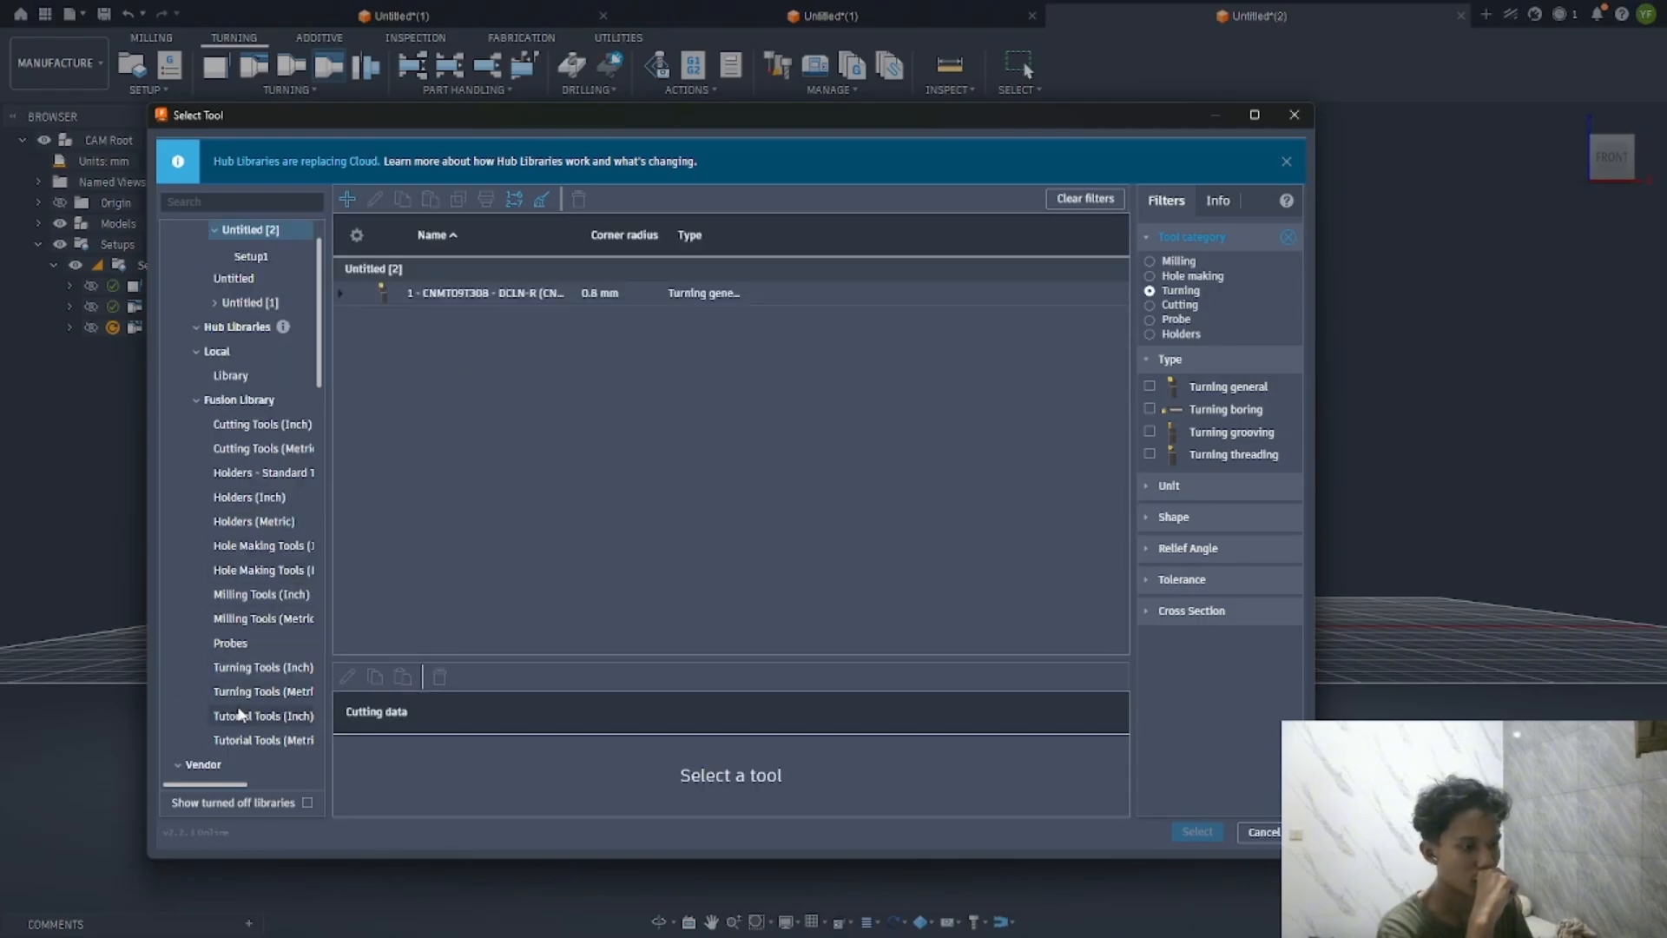
left_click(239, 692)
left_click(496, 314)
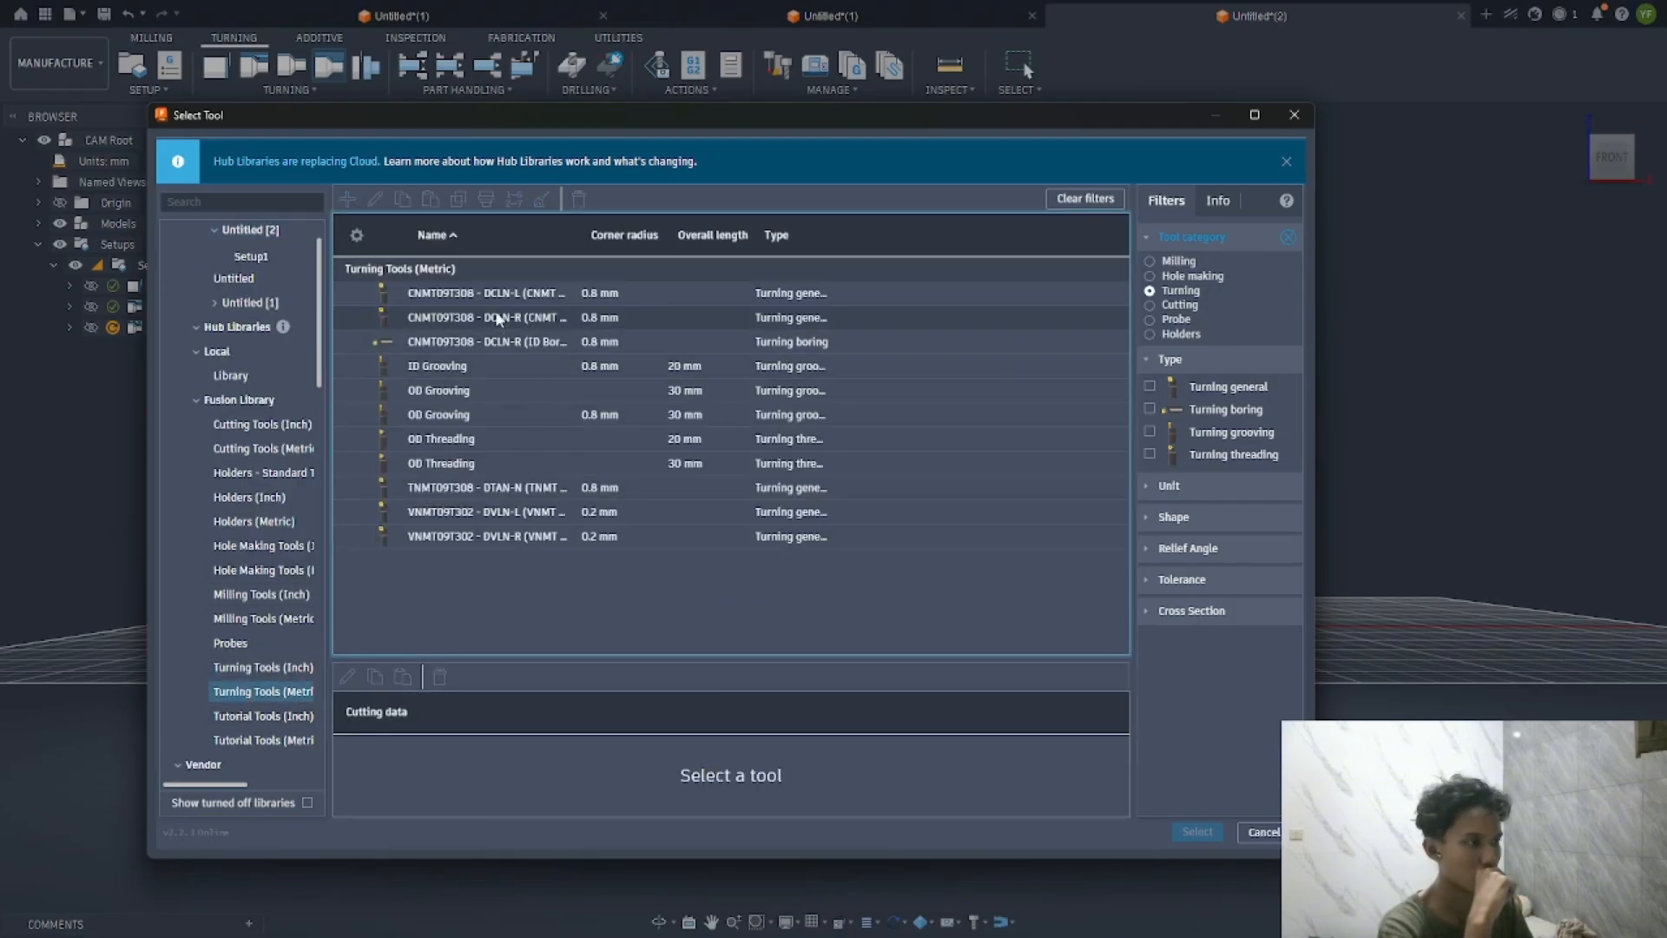
left_click(575, 293)
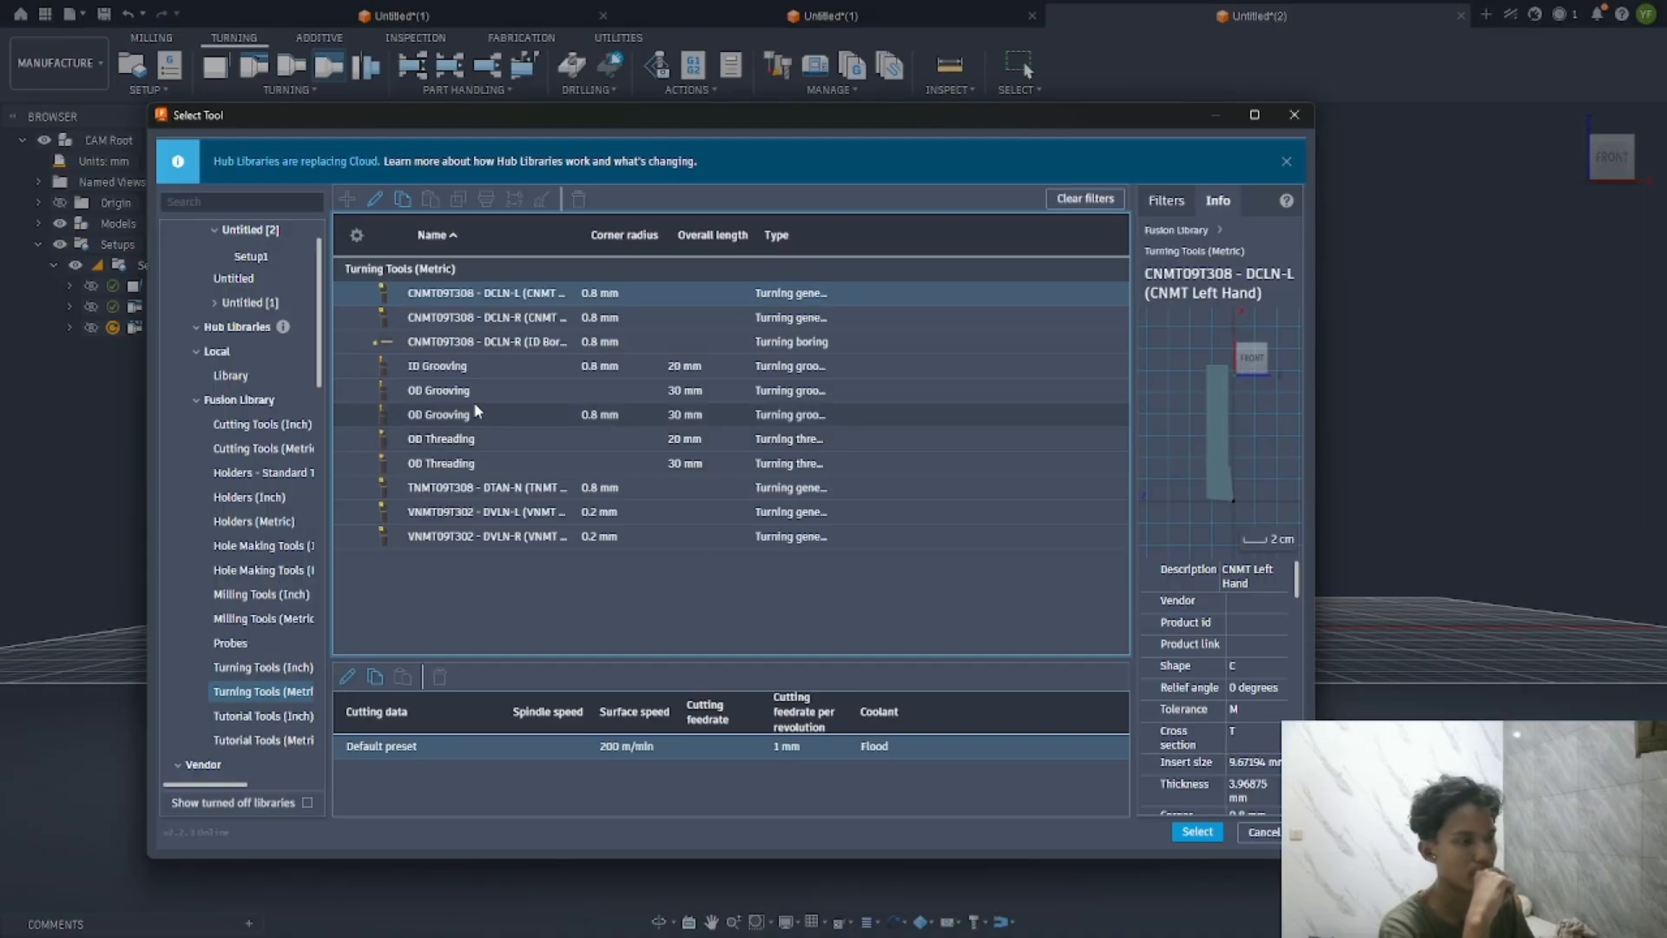
left_click(476, 400)
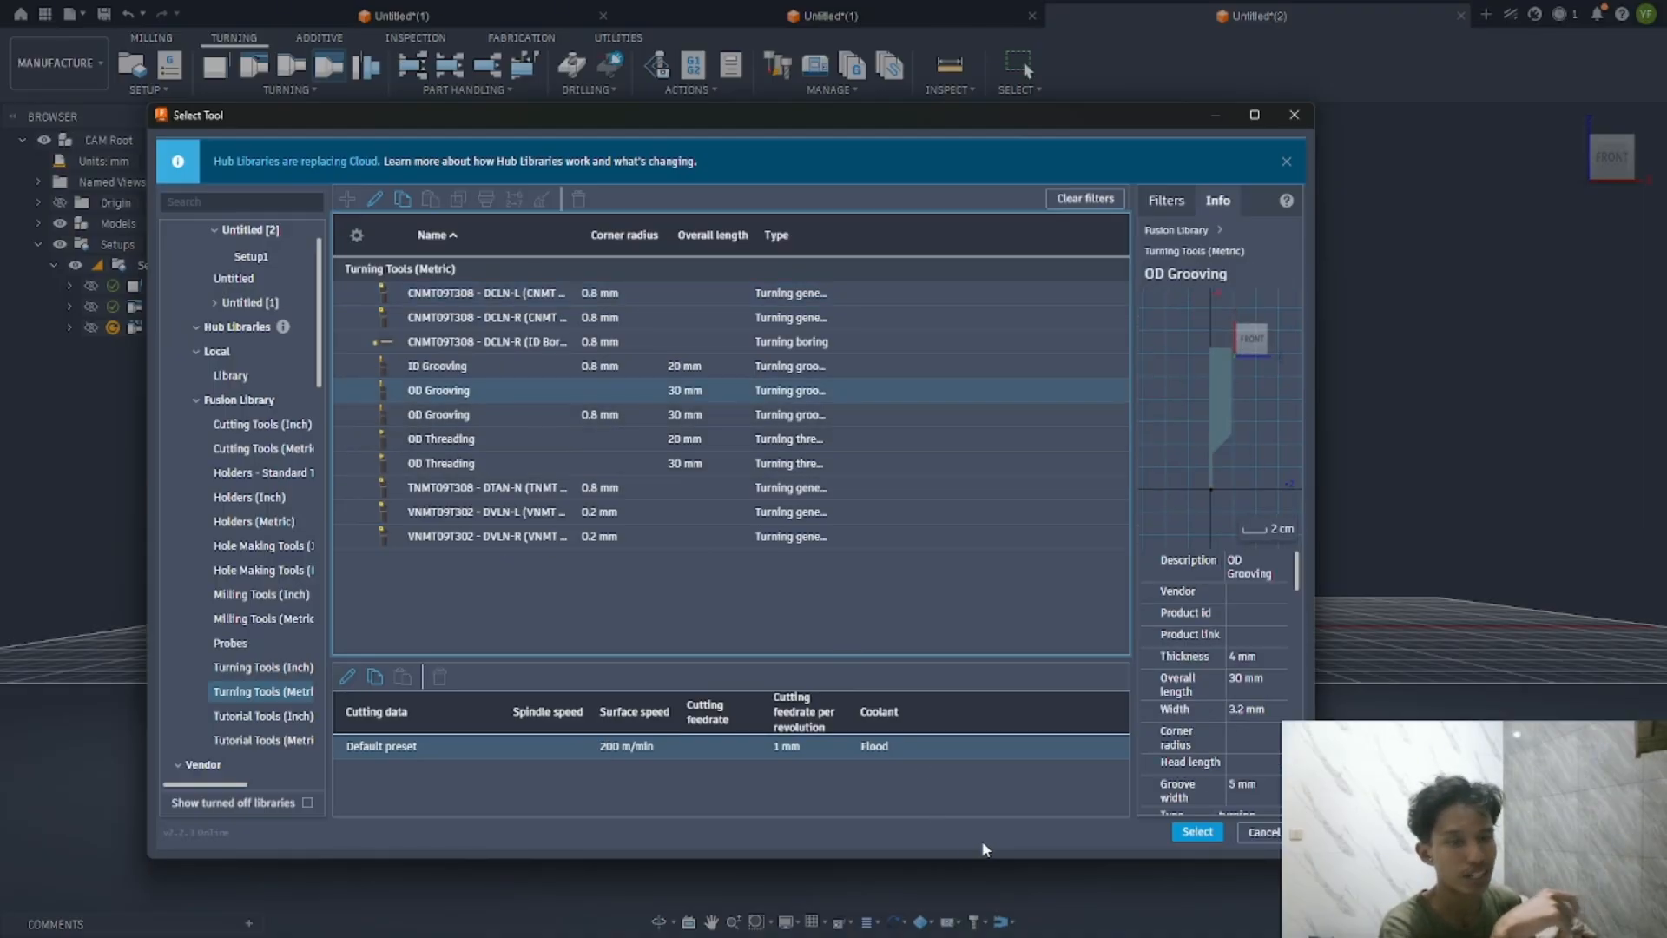
left_click(1197, 832)
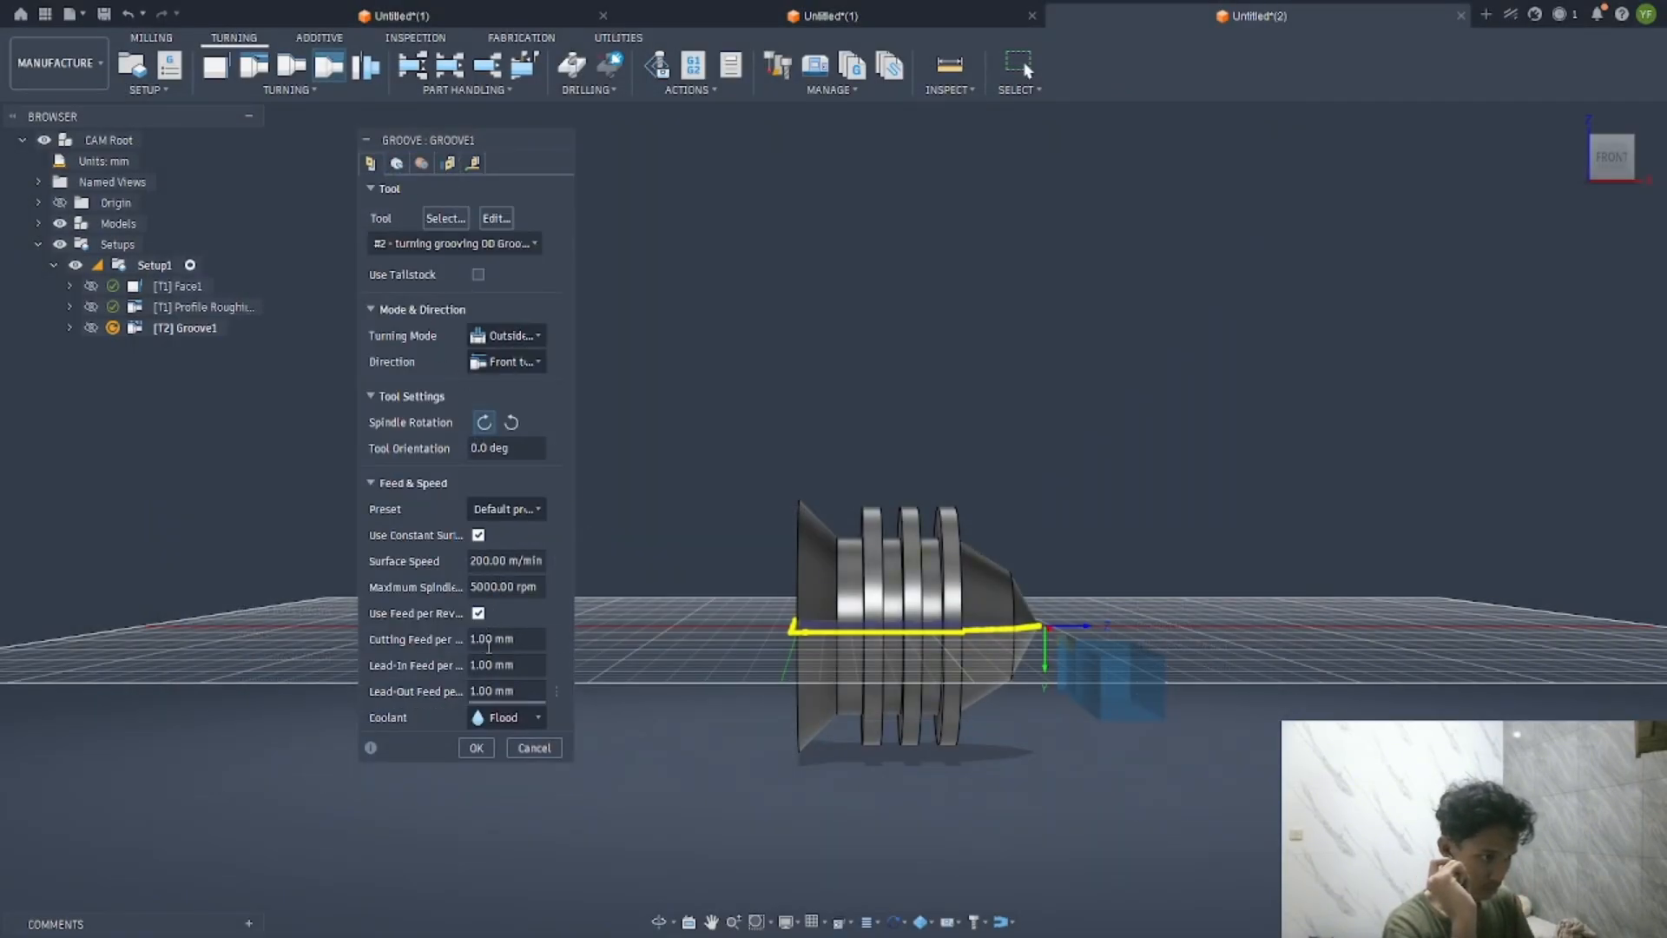
Confine the Groove operation between selected edges: the foremost rib's rear edge as front reference and the flared end's outer edge as back
left_click(422, 164)
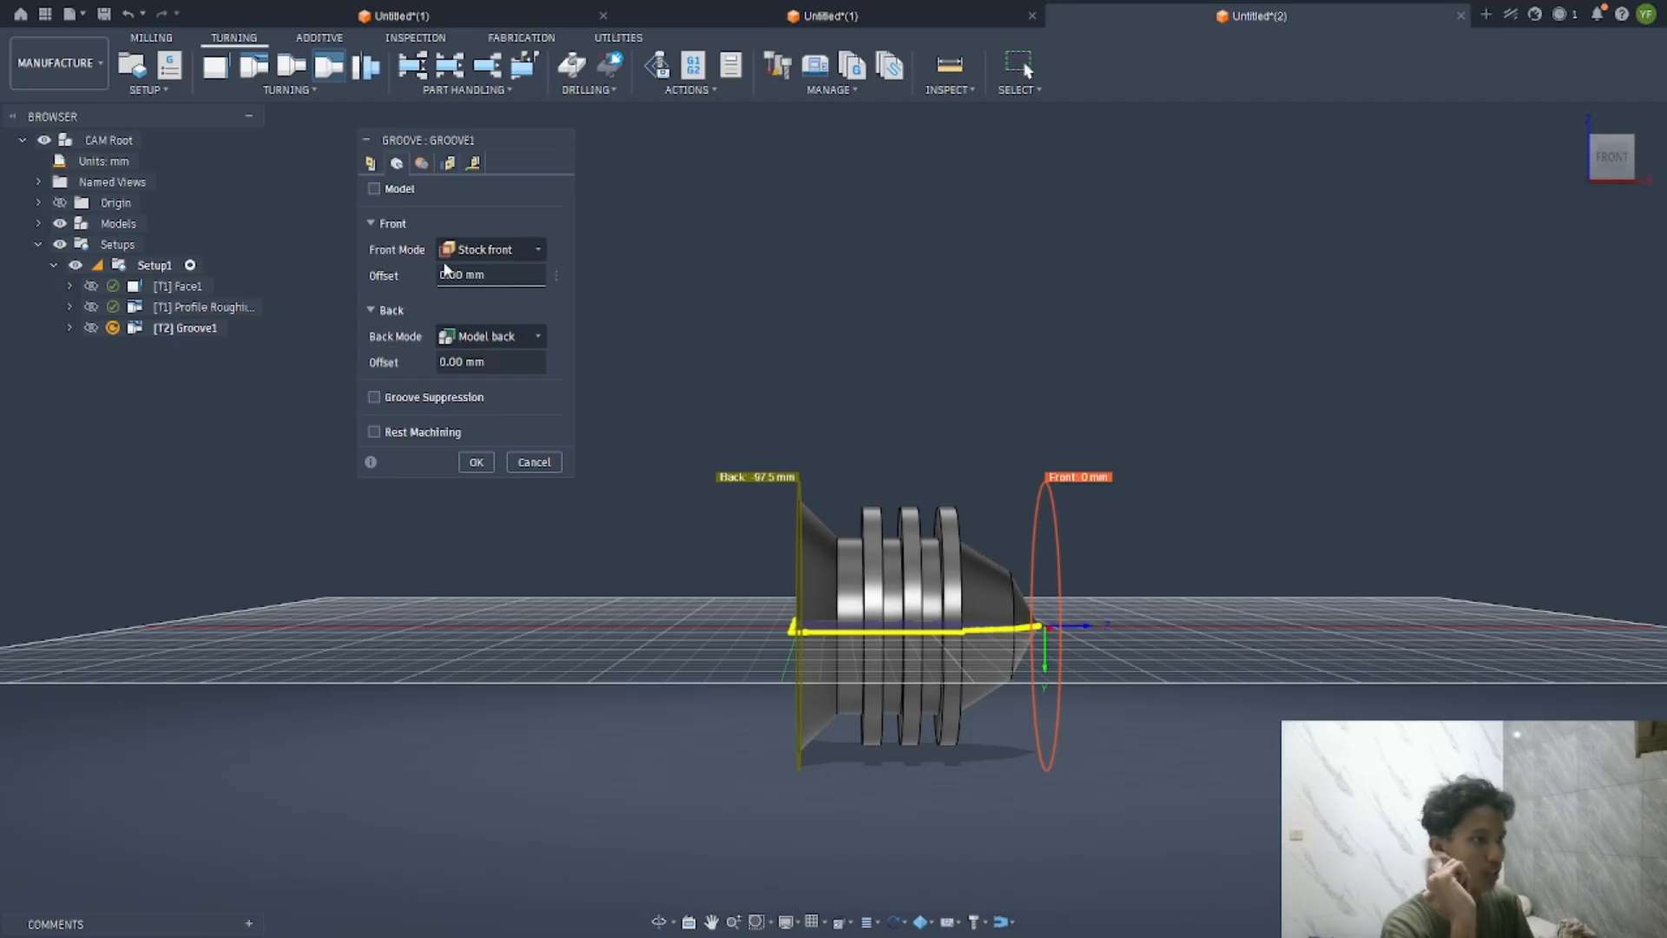
left_click(491, 249)
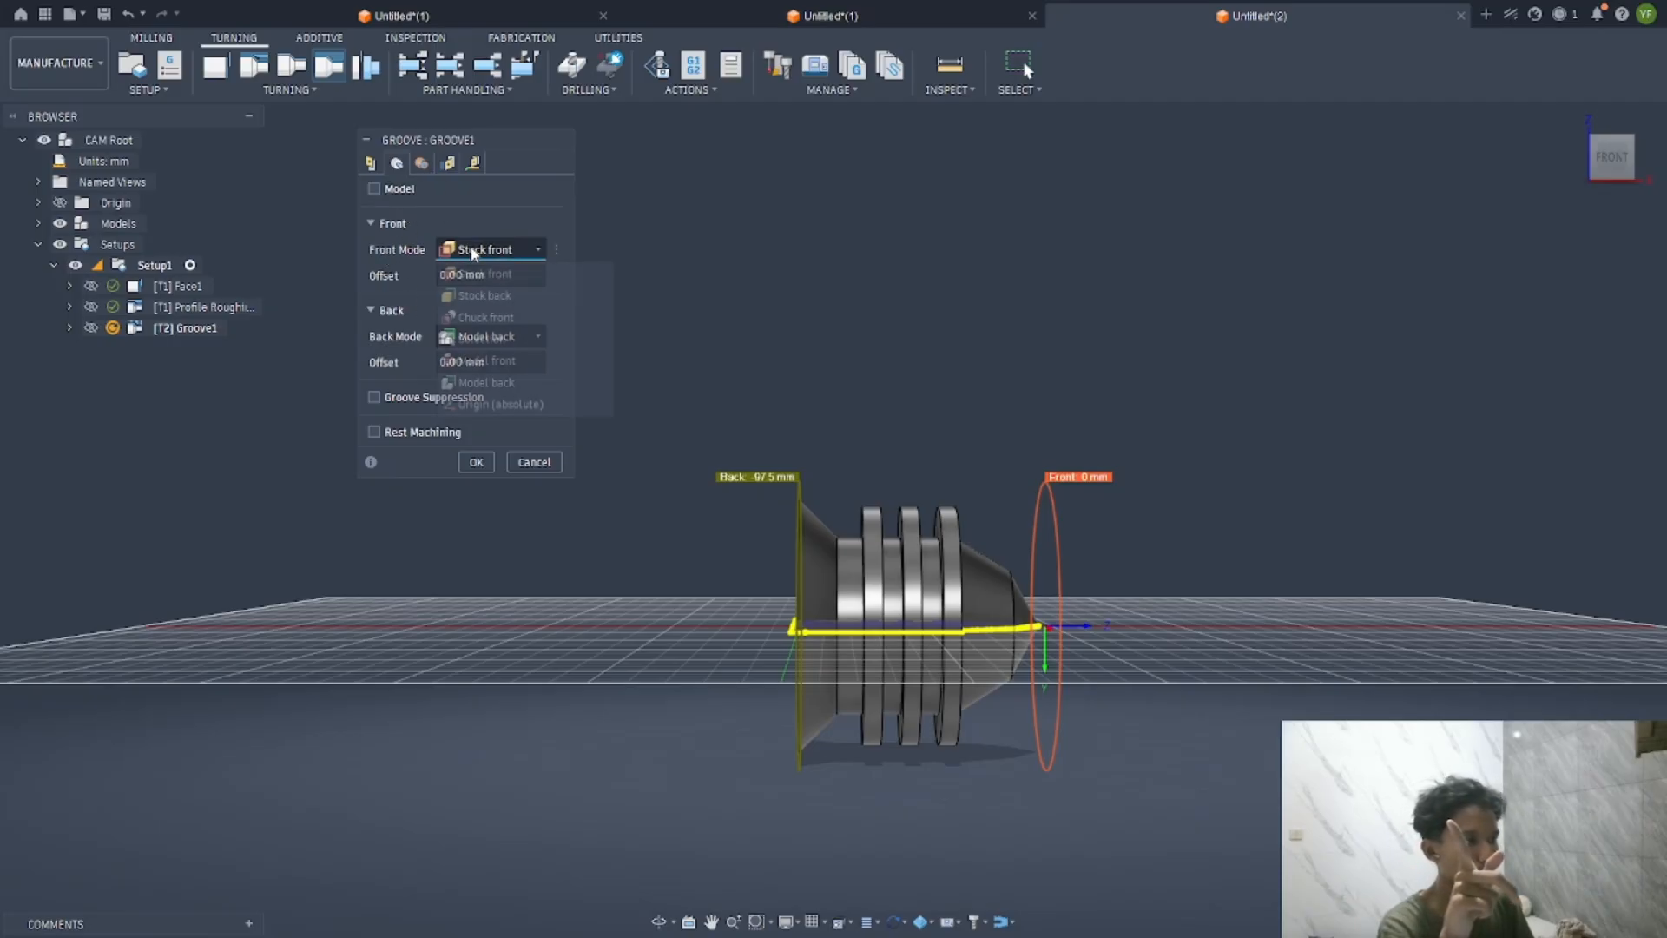
left_click(477, 333)
scroll(1036, 664, "up", 5)
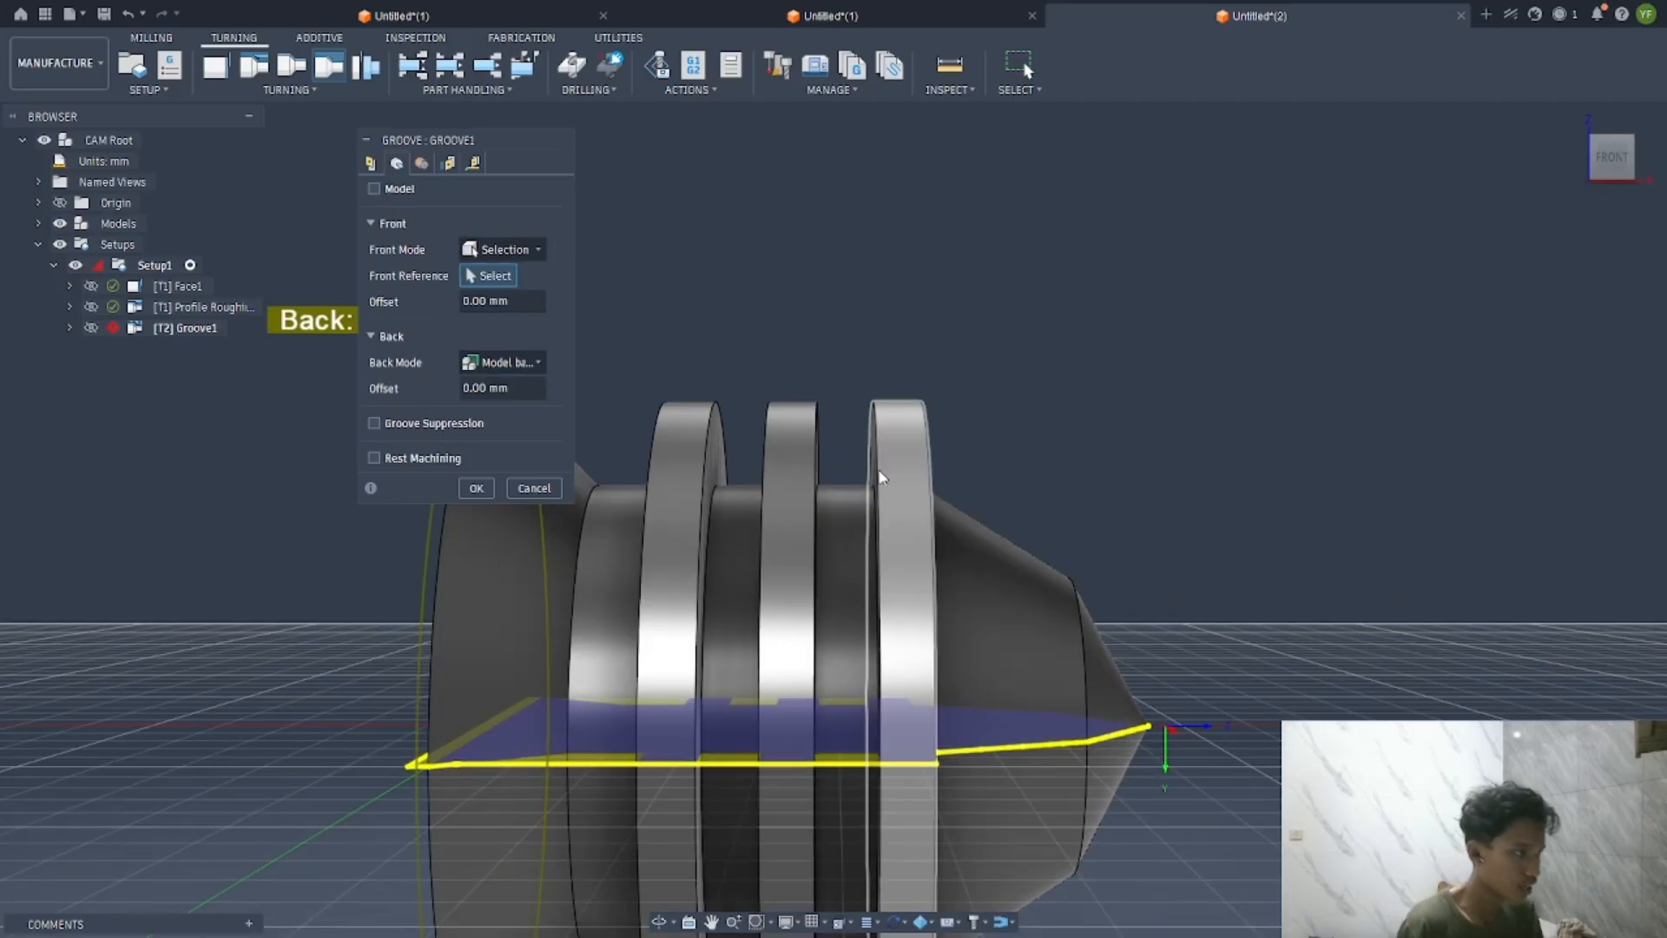
left_click(879, 459)
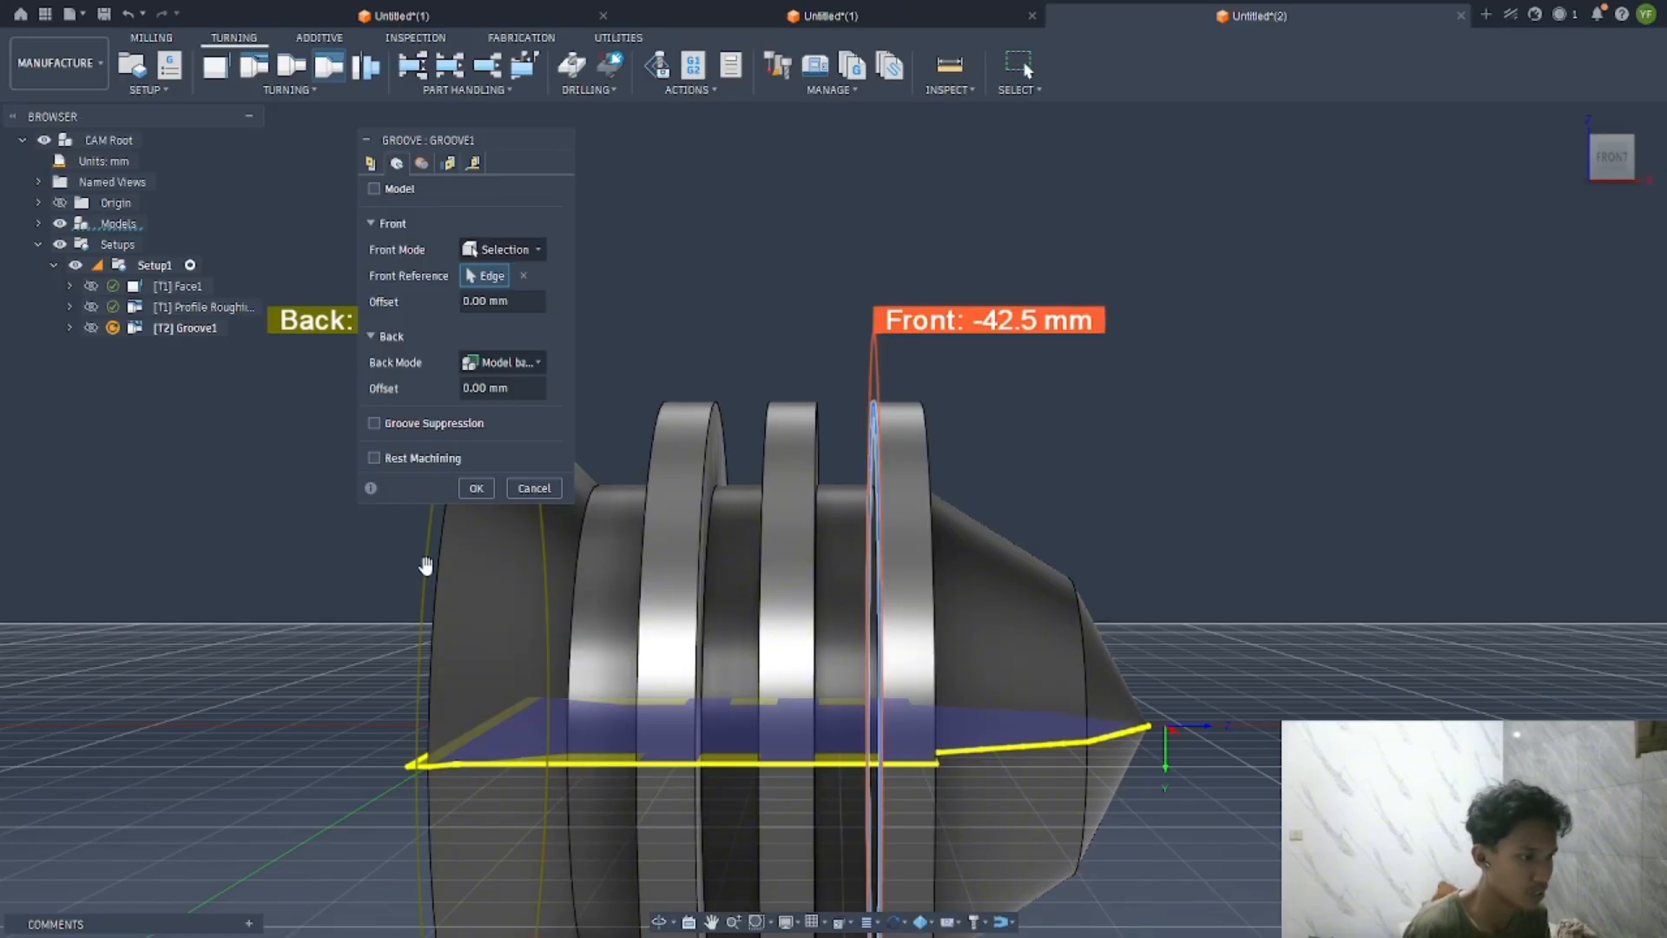
left_click(500, 365)
left_click(500, 448)
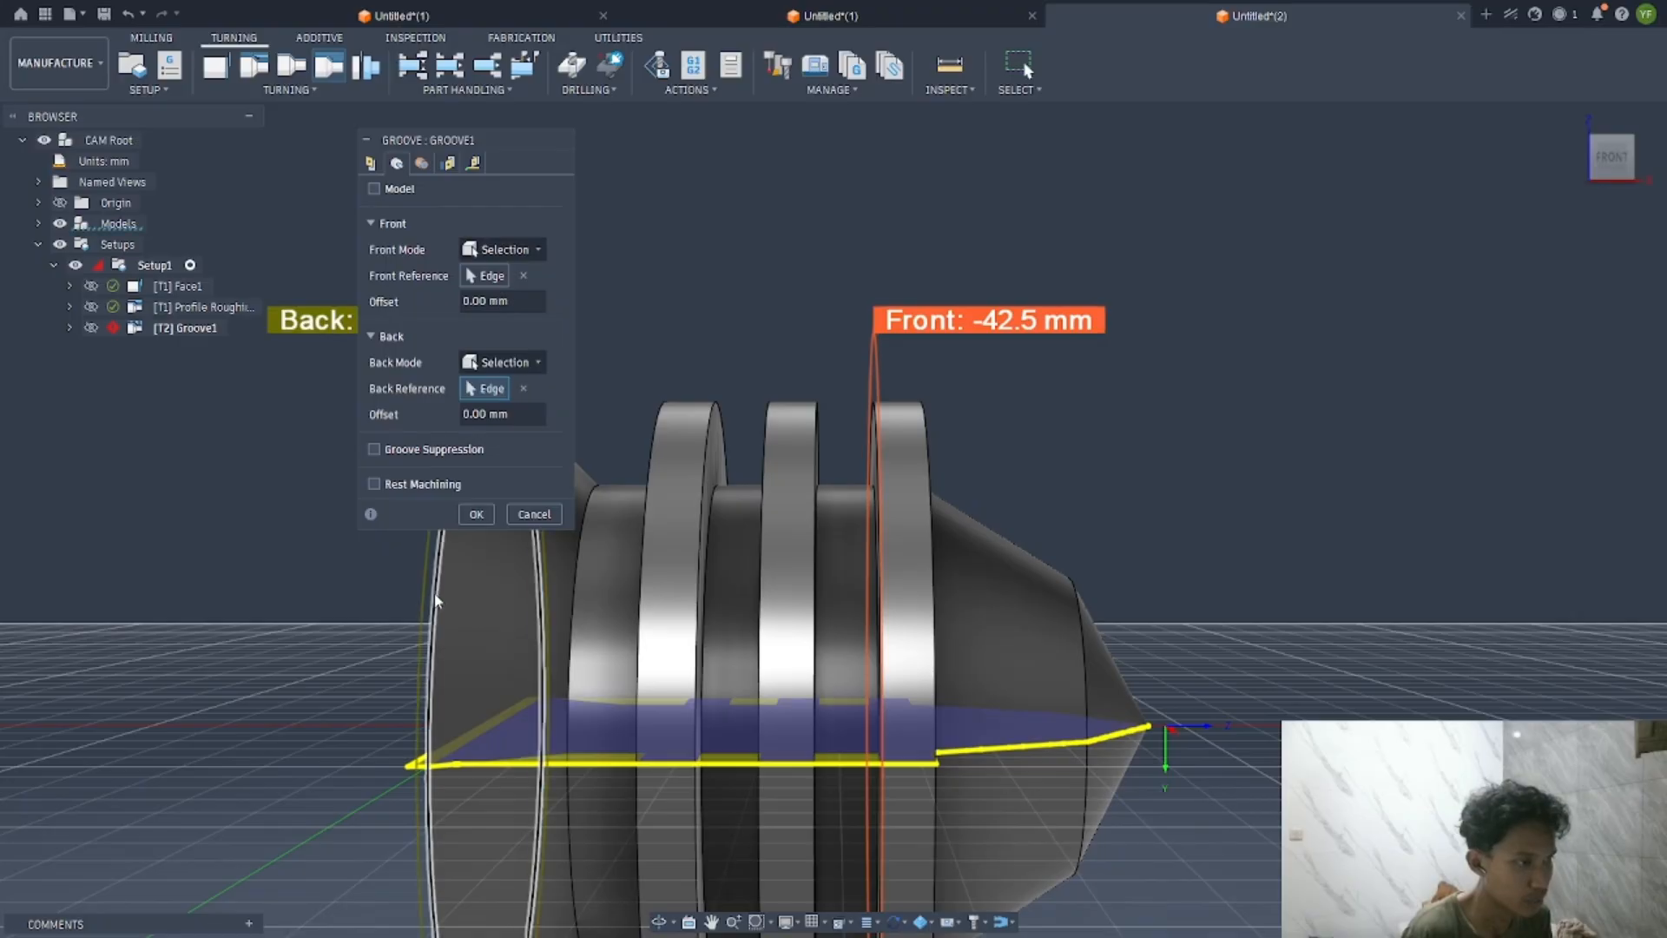
Set the Groove operation's Up/Down Direction for its passes to Only down
left_click(448, 164)
left_click(422, 165)
left_click(448, 164)
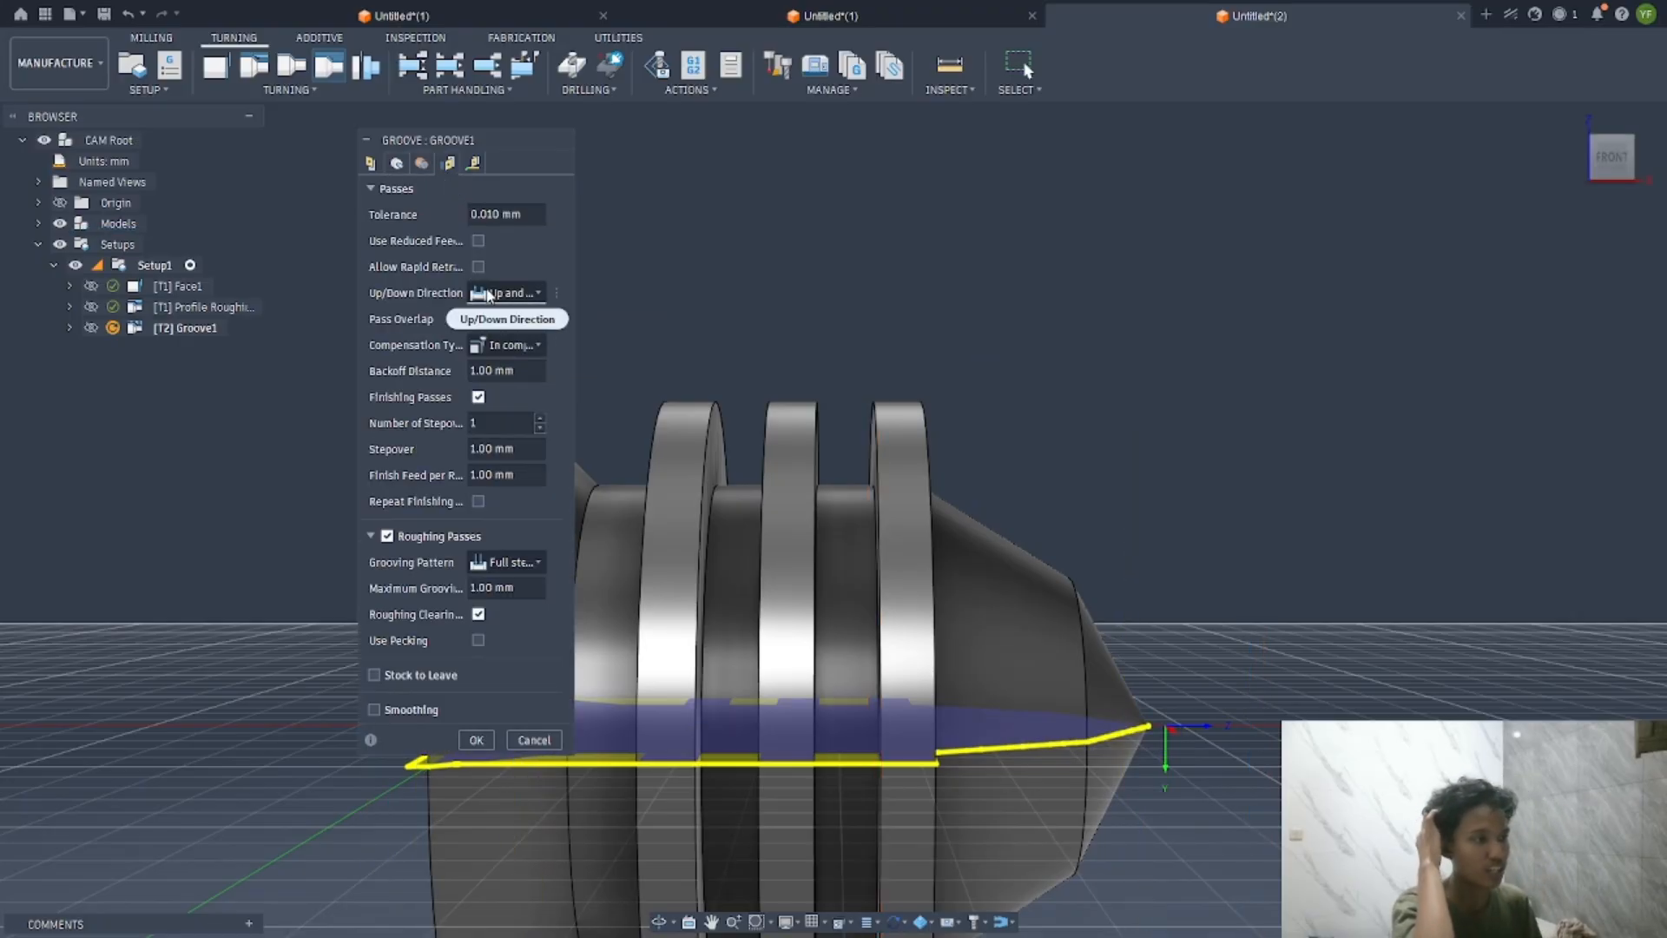
left_click(483, 294)
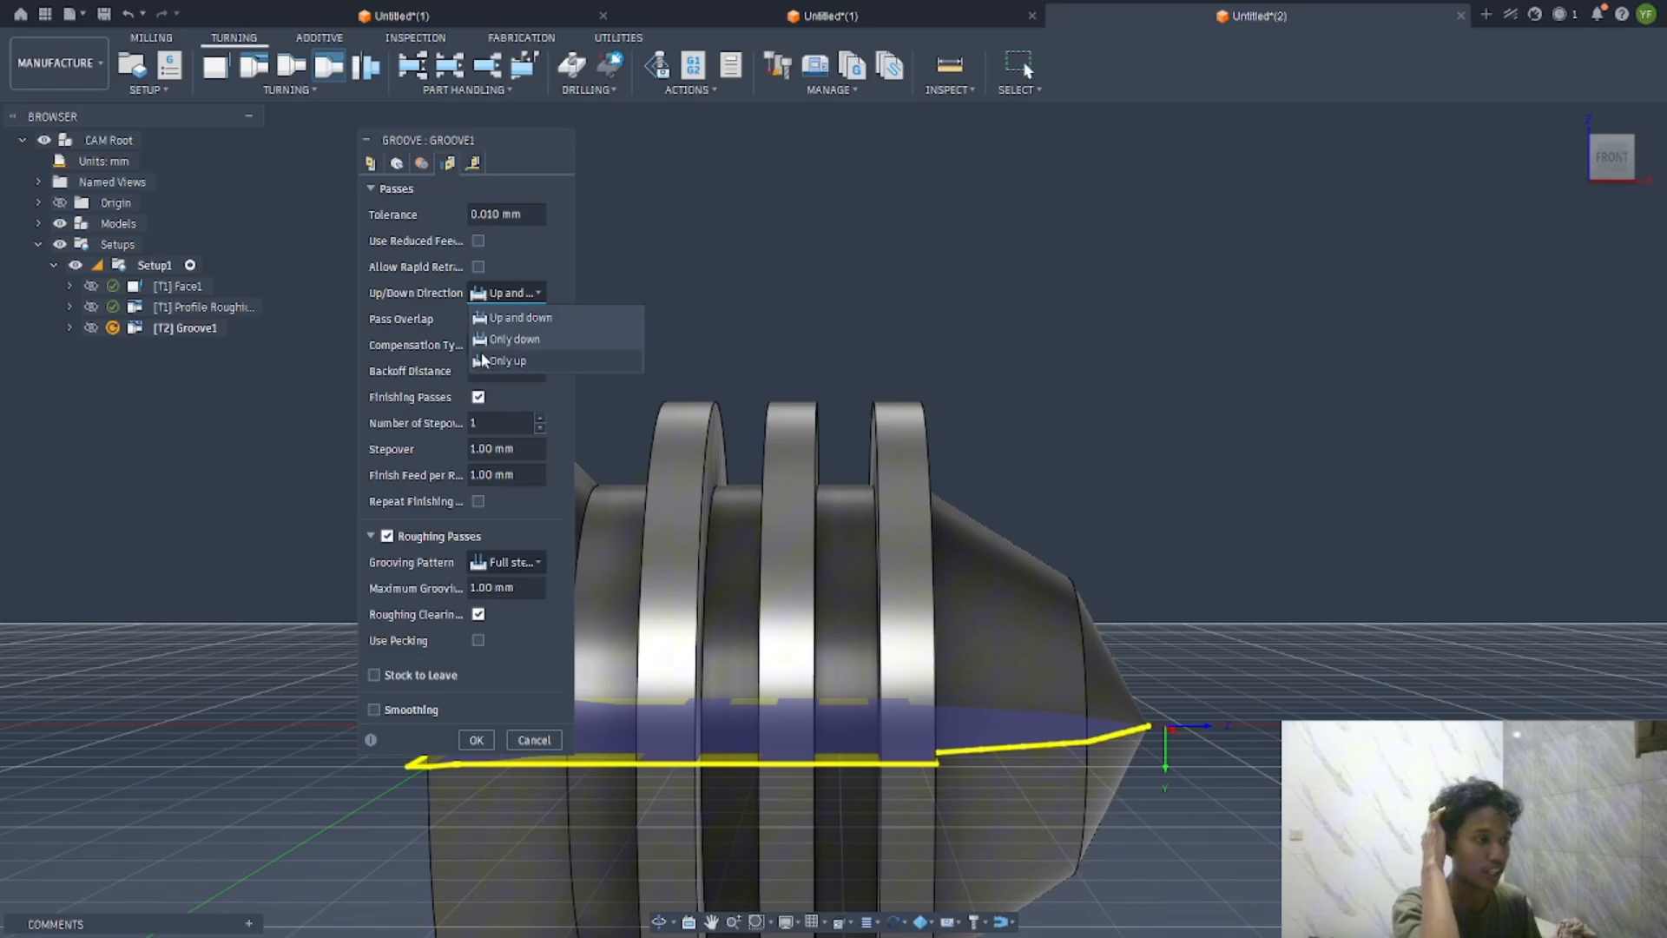
left_click(527, 343)
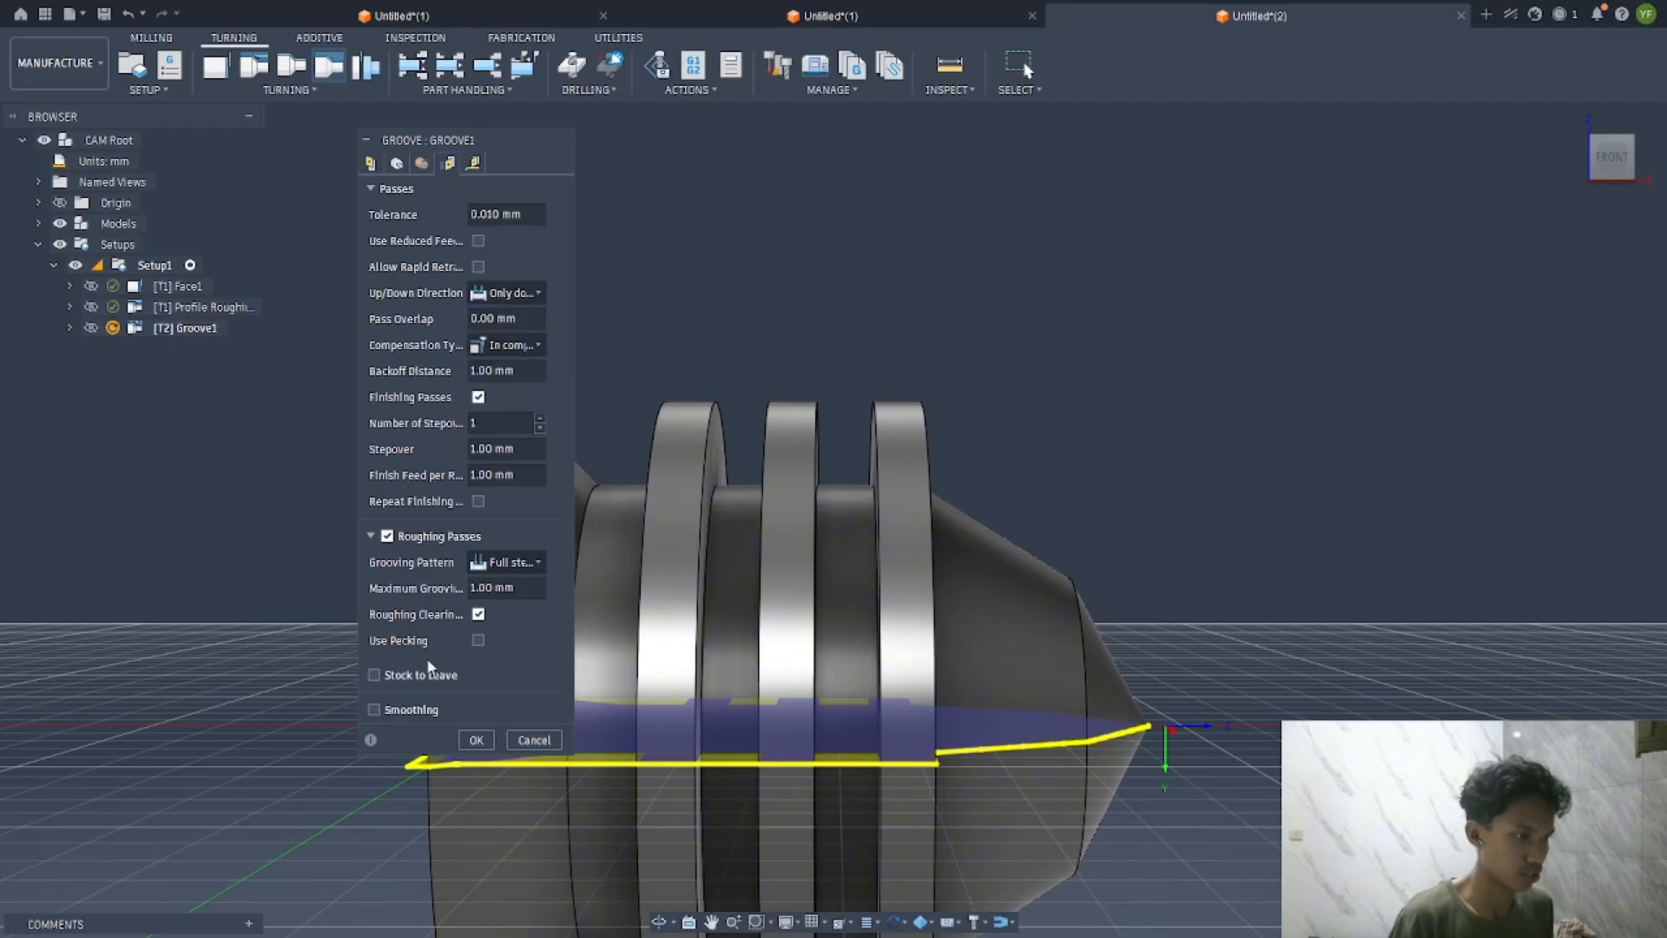
Enable Stock to Leave with 0.3 mm radial stock for the Groove operation and generate its toolpath
left_click(369, 677)
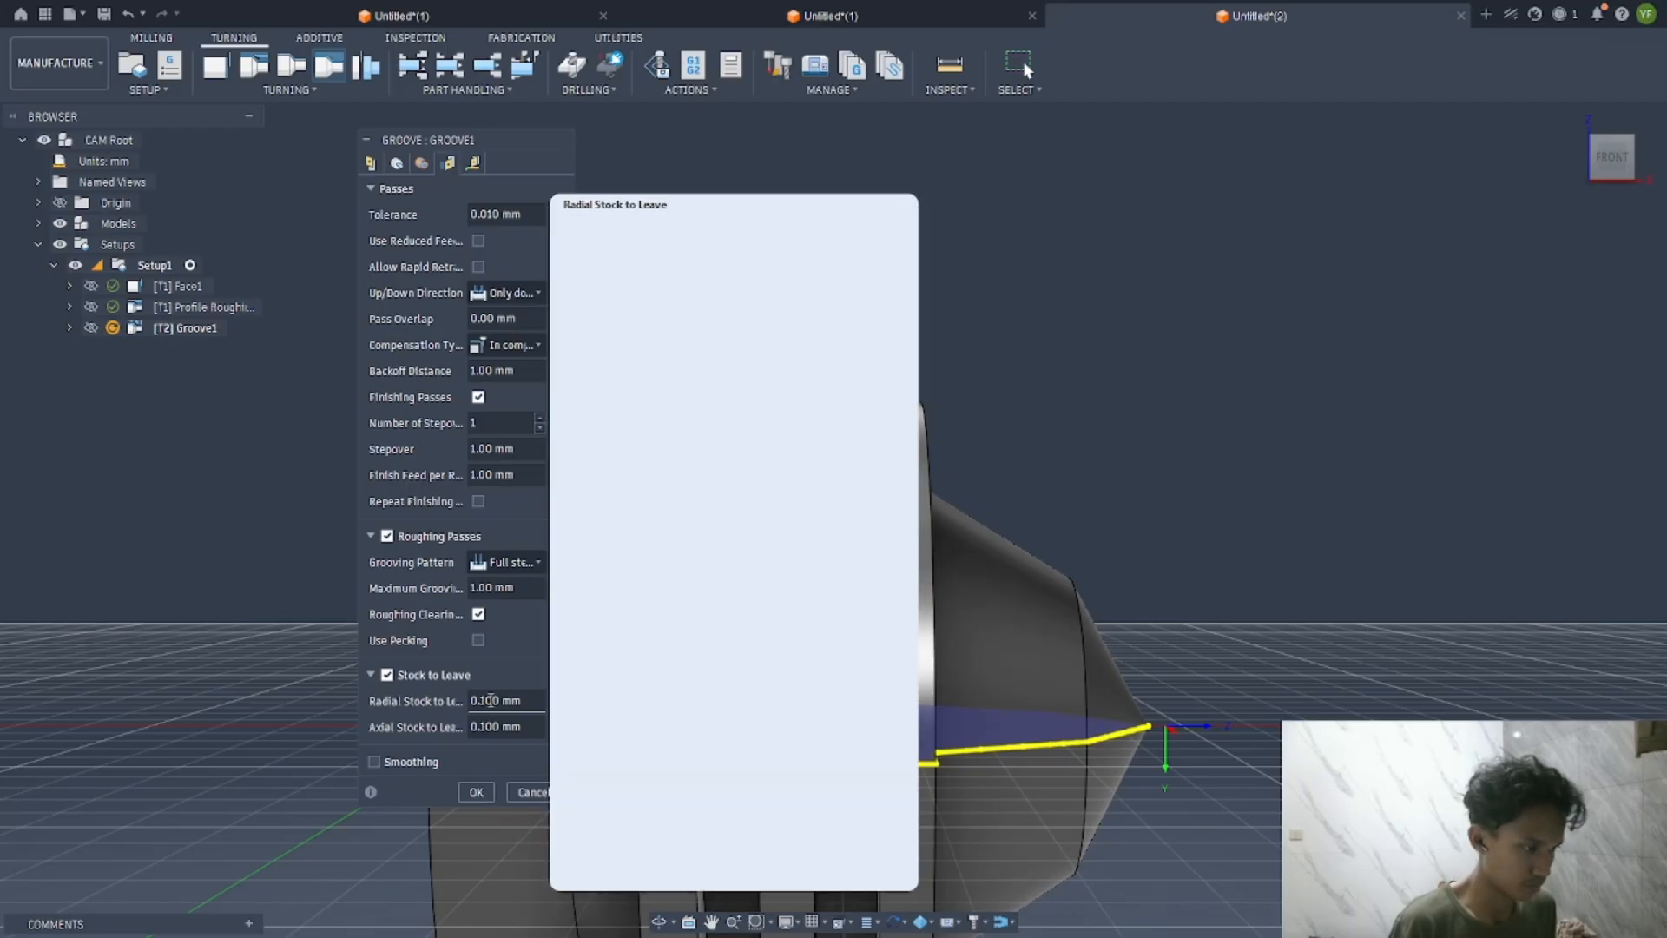
key("BackSpace")
type("3")
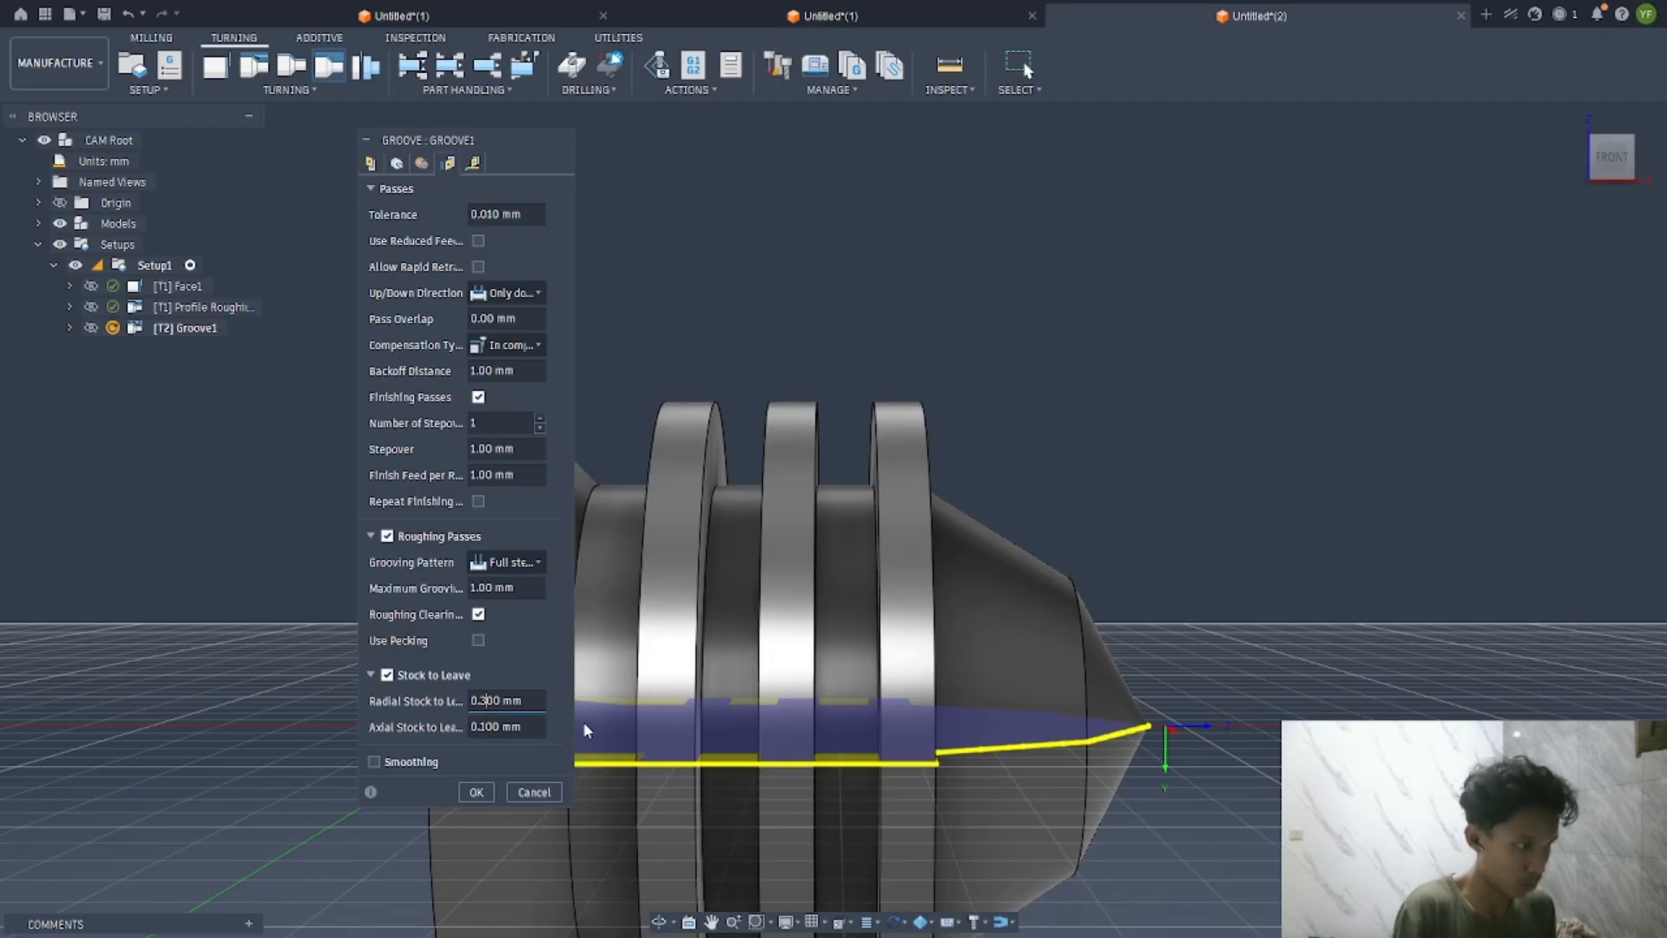
left_click(474, 164)
left_click(477, 675)
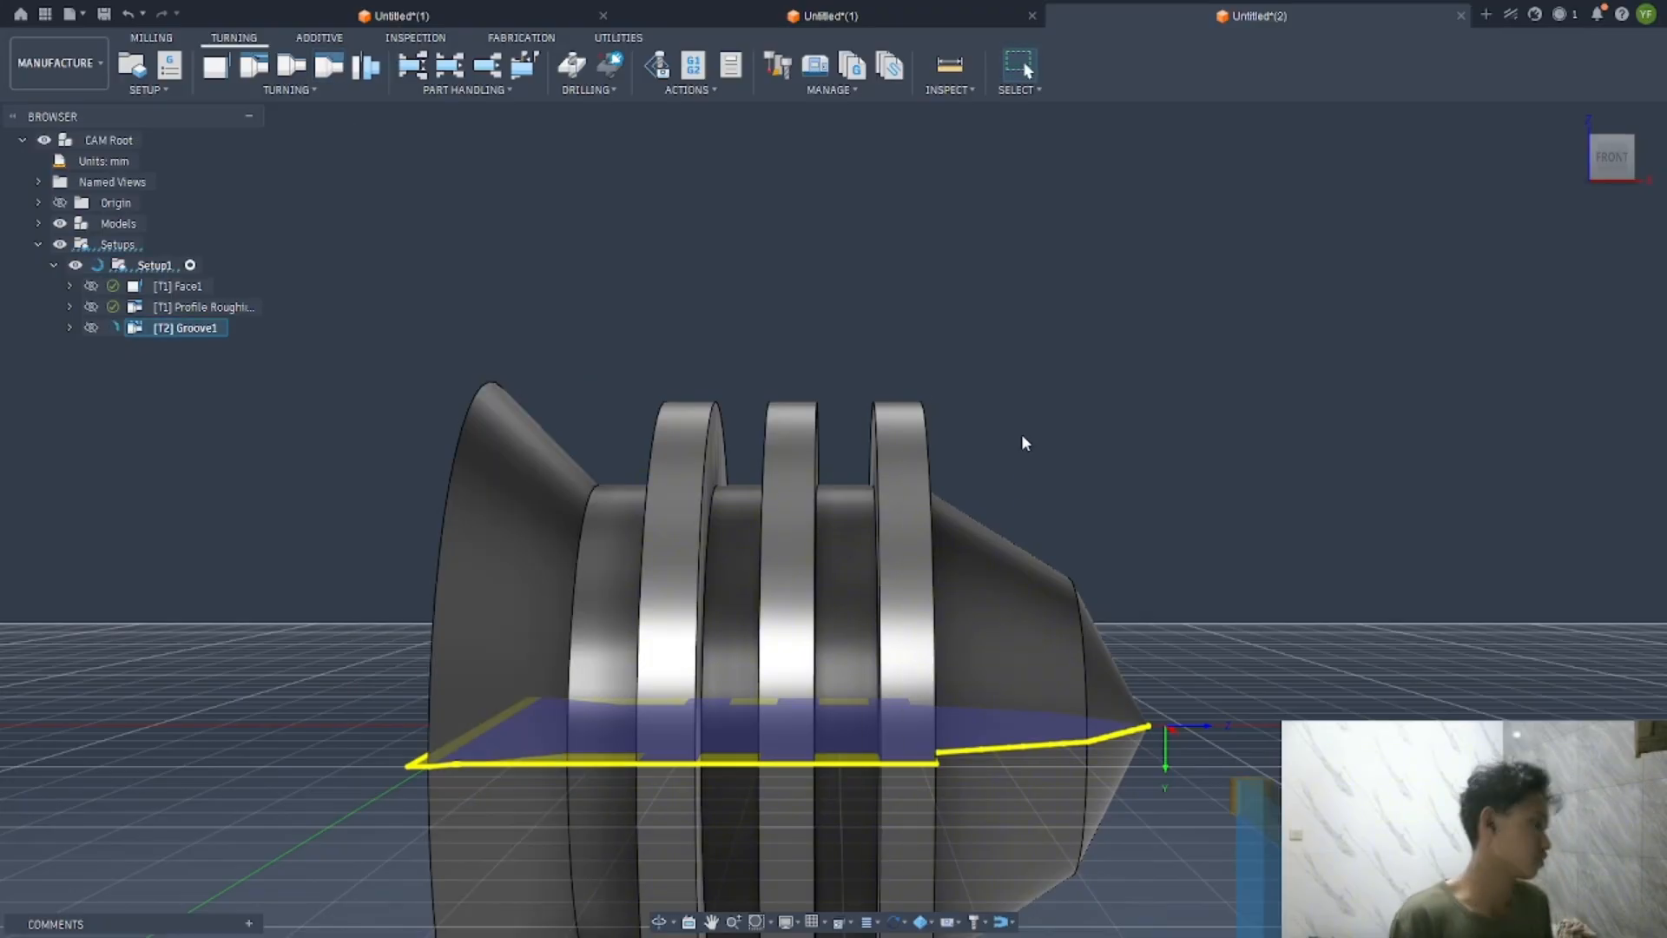
Simulate the Groove toolpath, inspect the machined grooves between the ribs and exit the simulation
scroll(1022, 438, "down", 2)
scroll(912, 421, "down", 1)
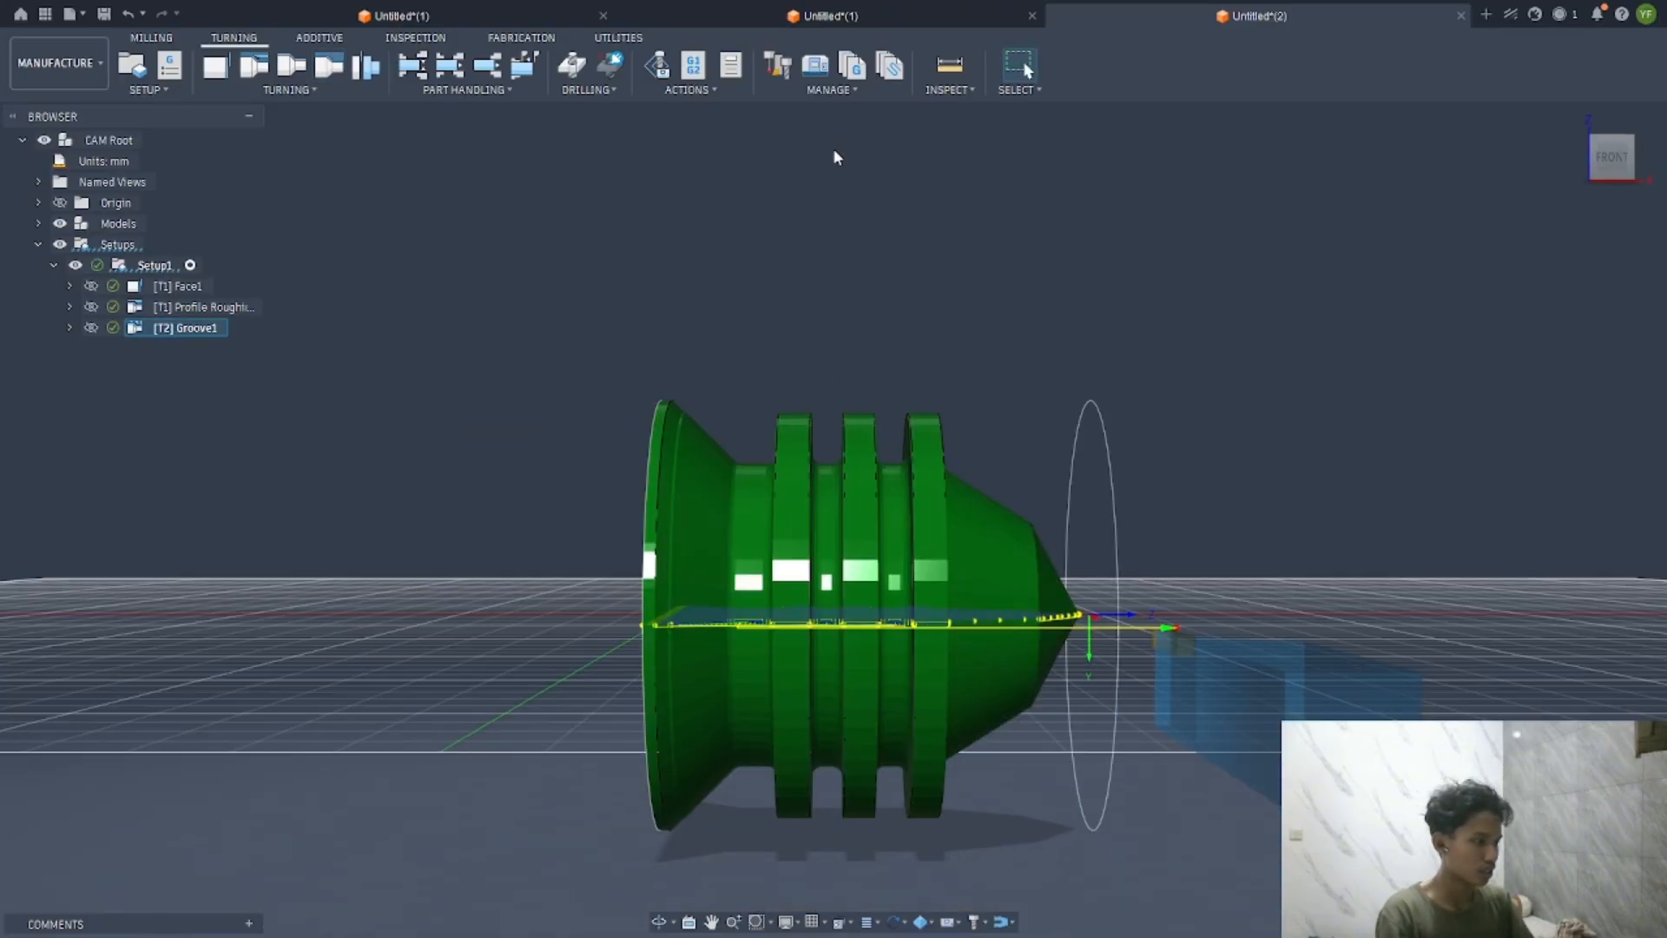
left_click(670, 70)
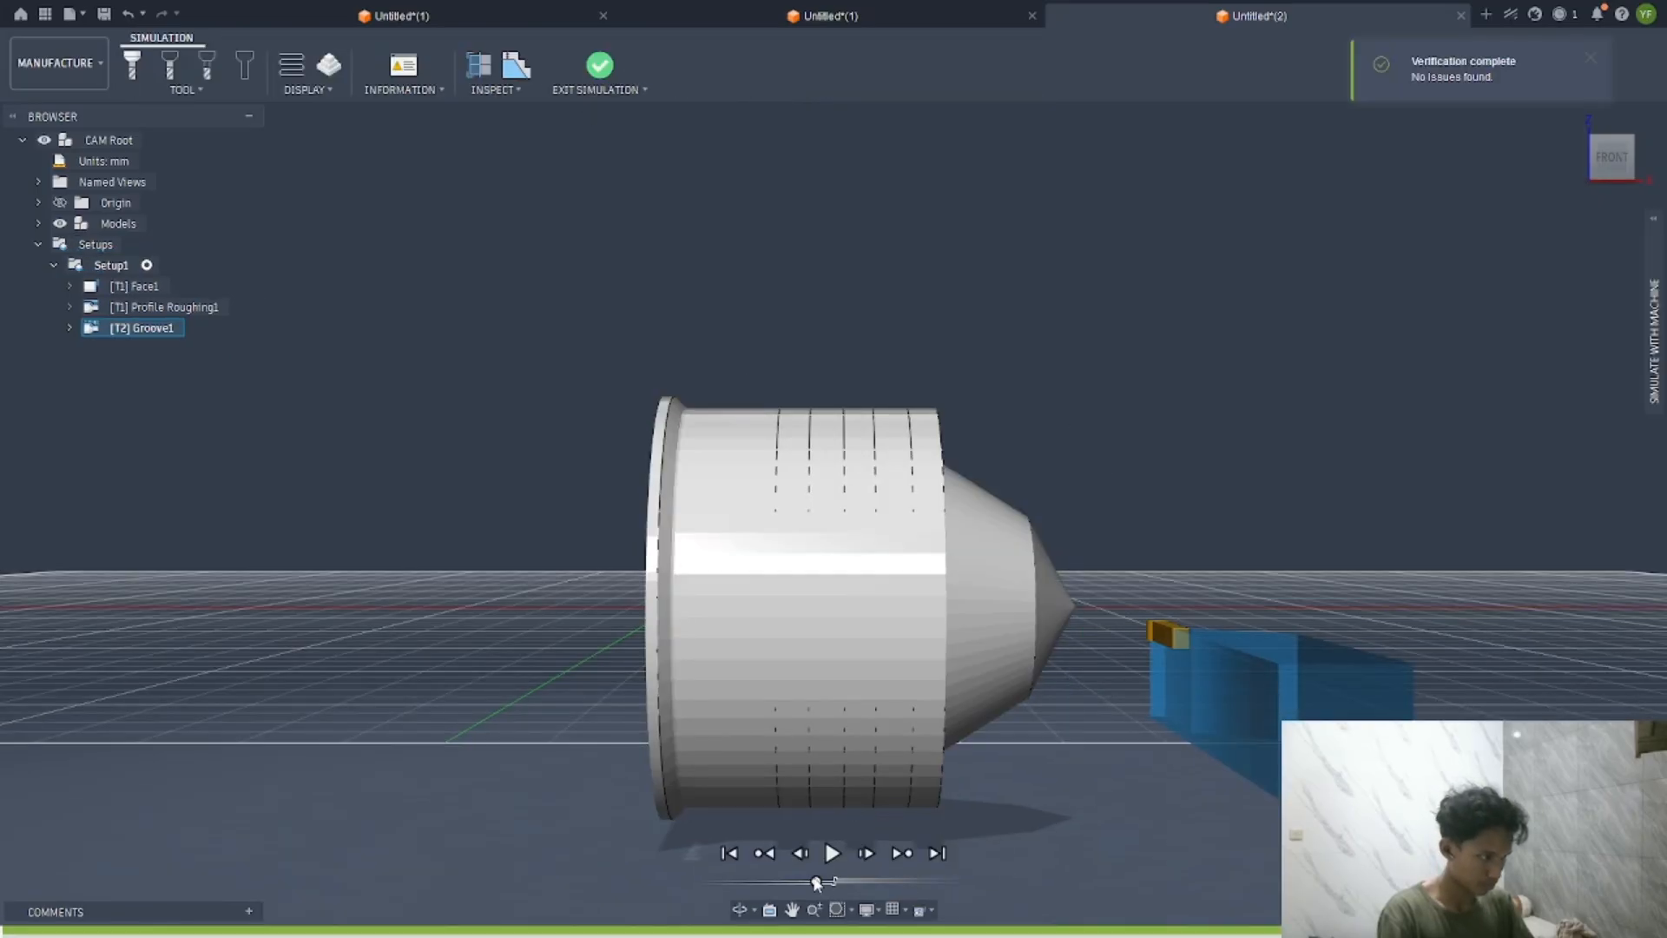
left_click(832, 853)
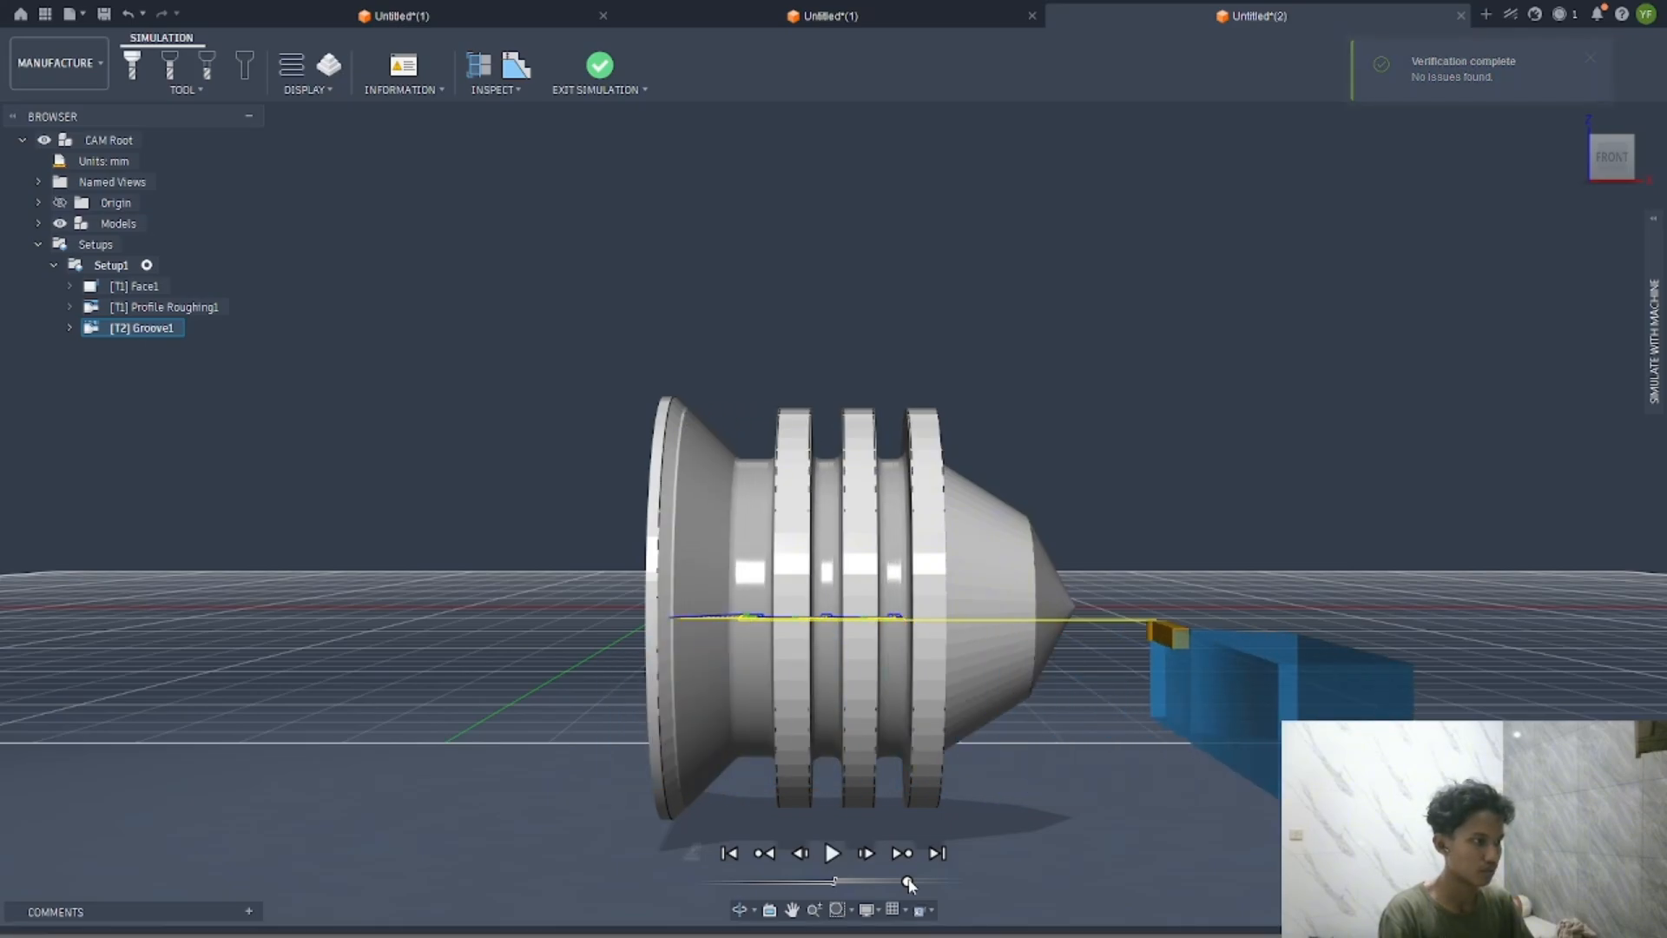
scroll(803, 615, "down", 2)
scroll(803, 615, "up", 3)
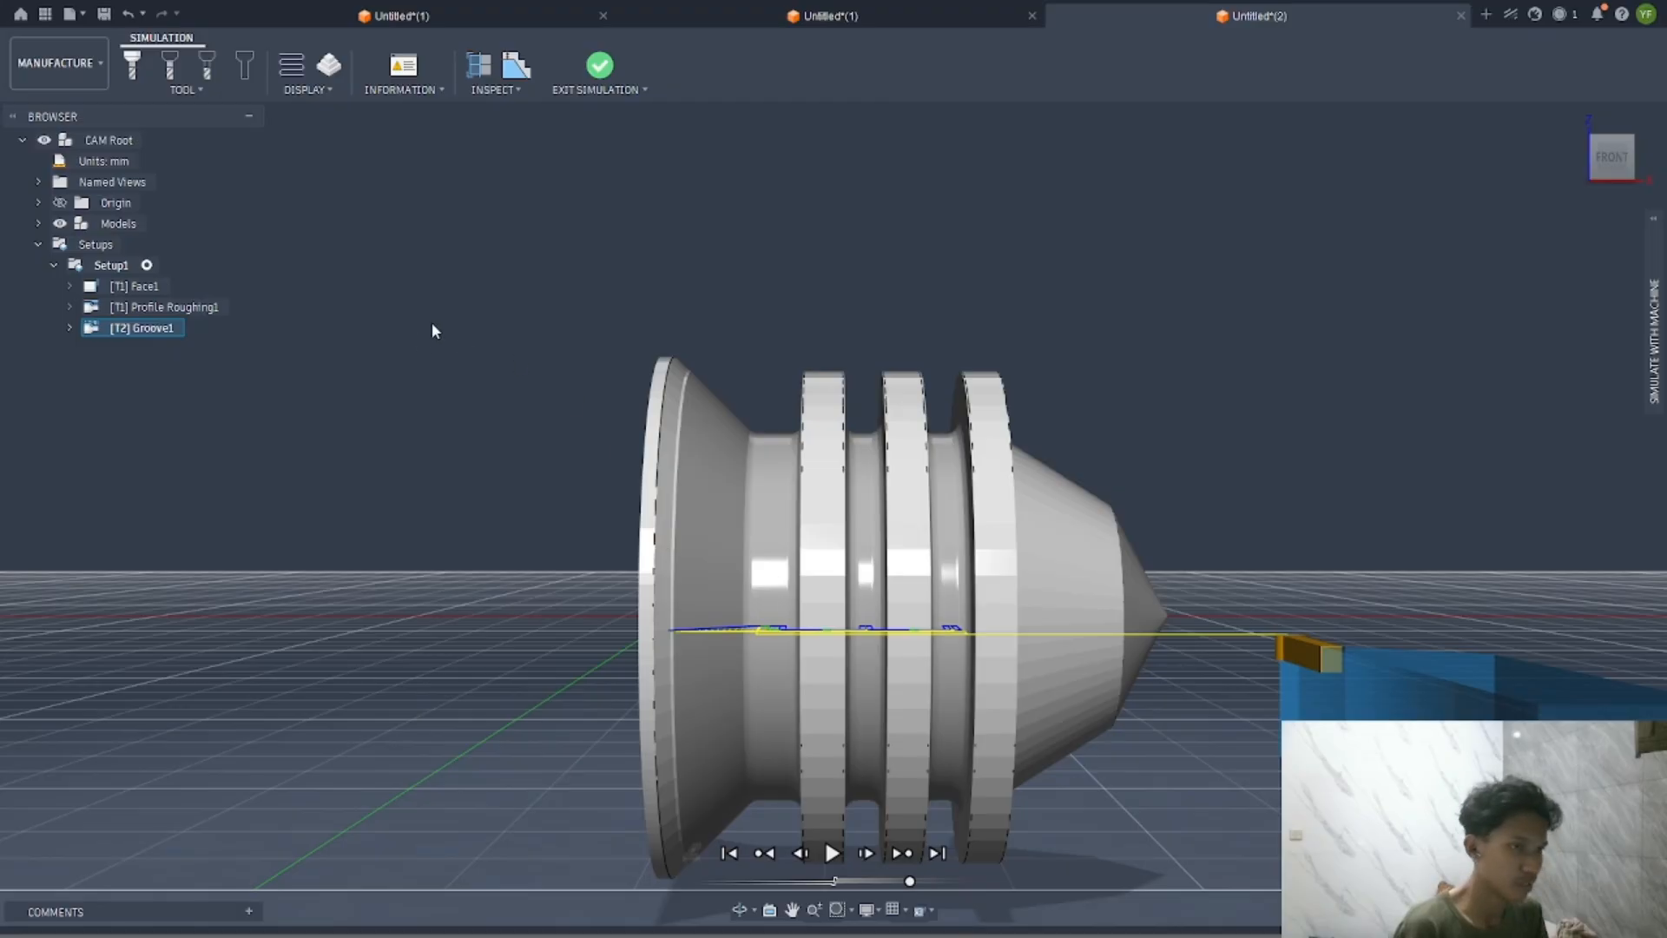
left_click(599, 65)
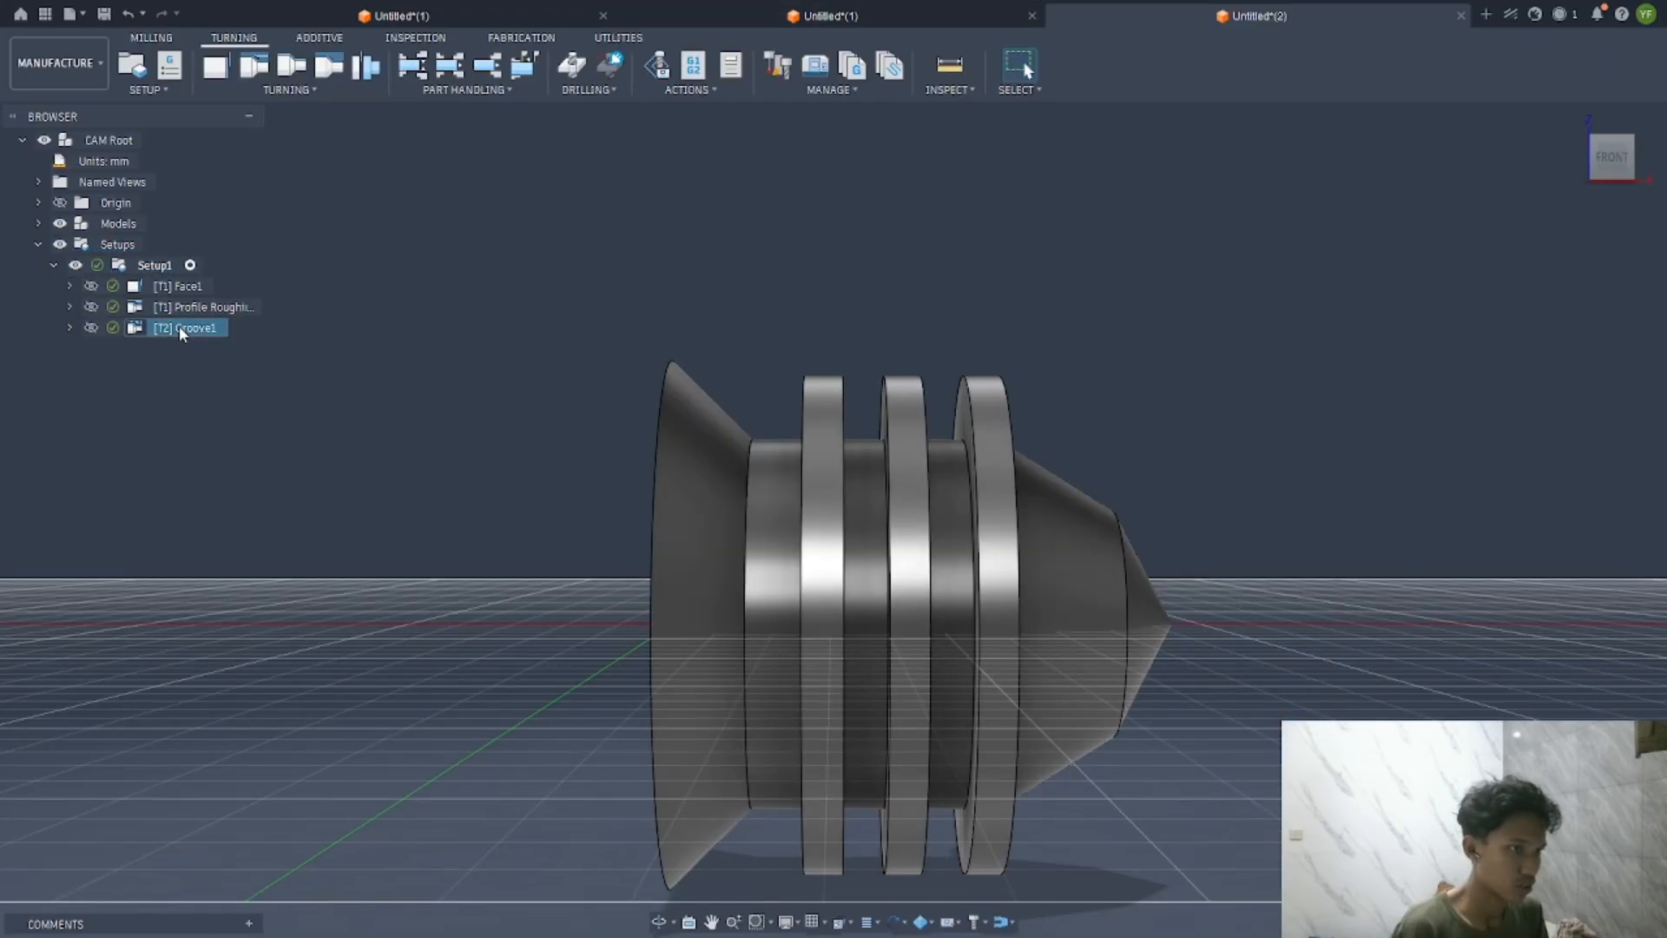
left_click(179, 328)
left_click(369, 301)
left_click(198, 330)
left_click(336, 346)
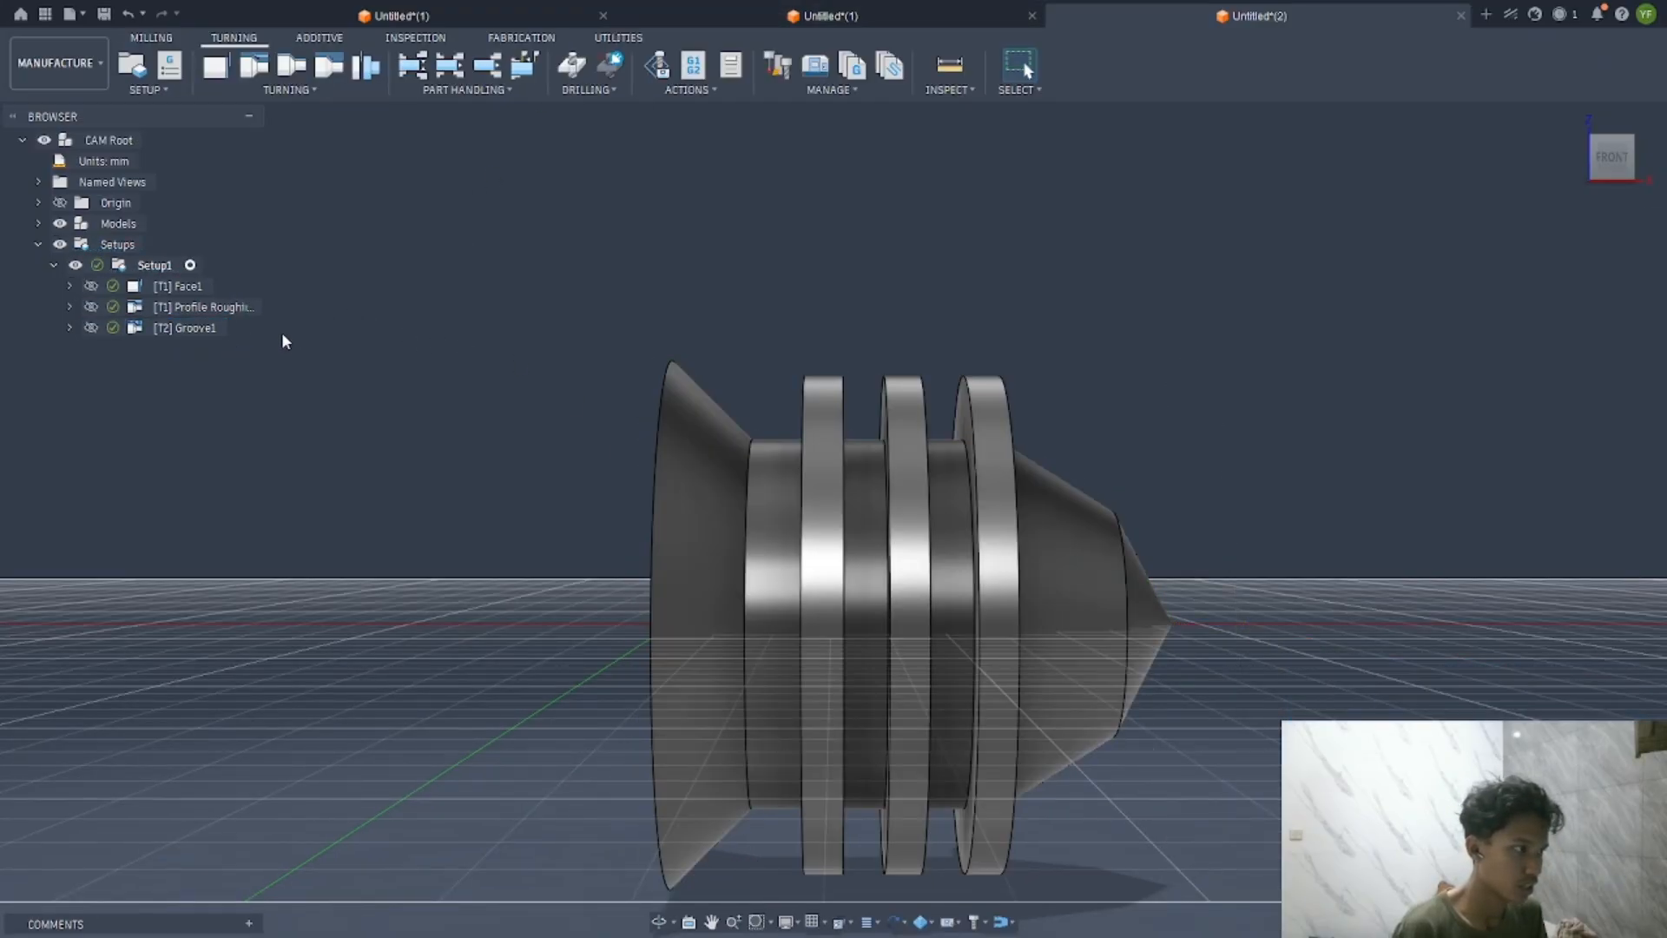
left_click(185, 327)
left_click(365, 279)
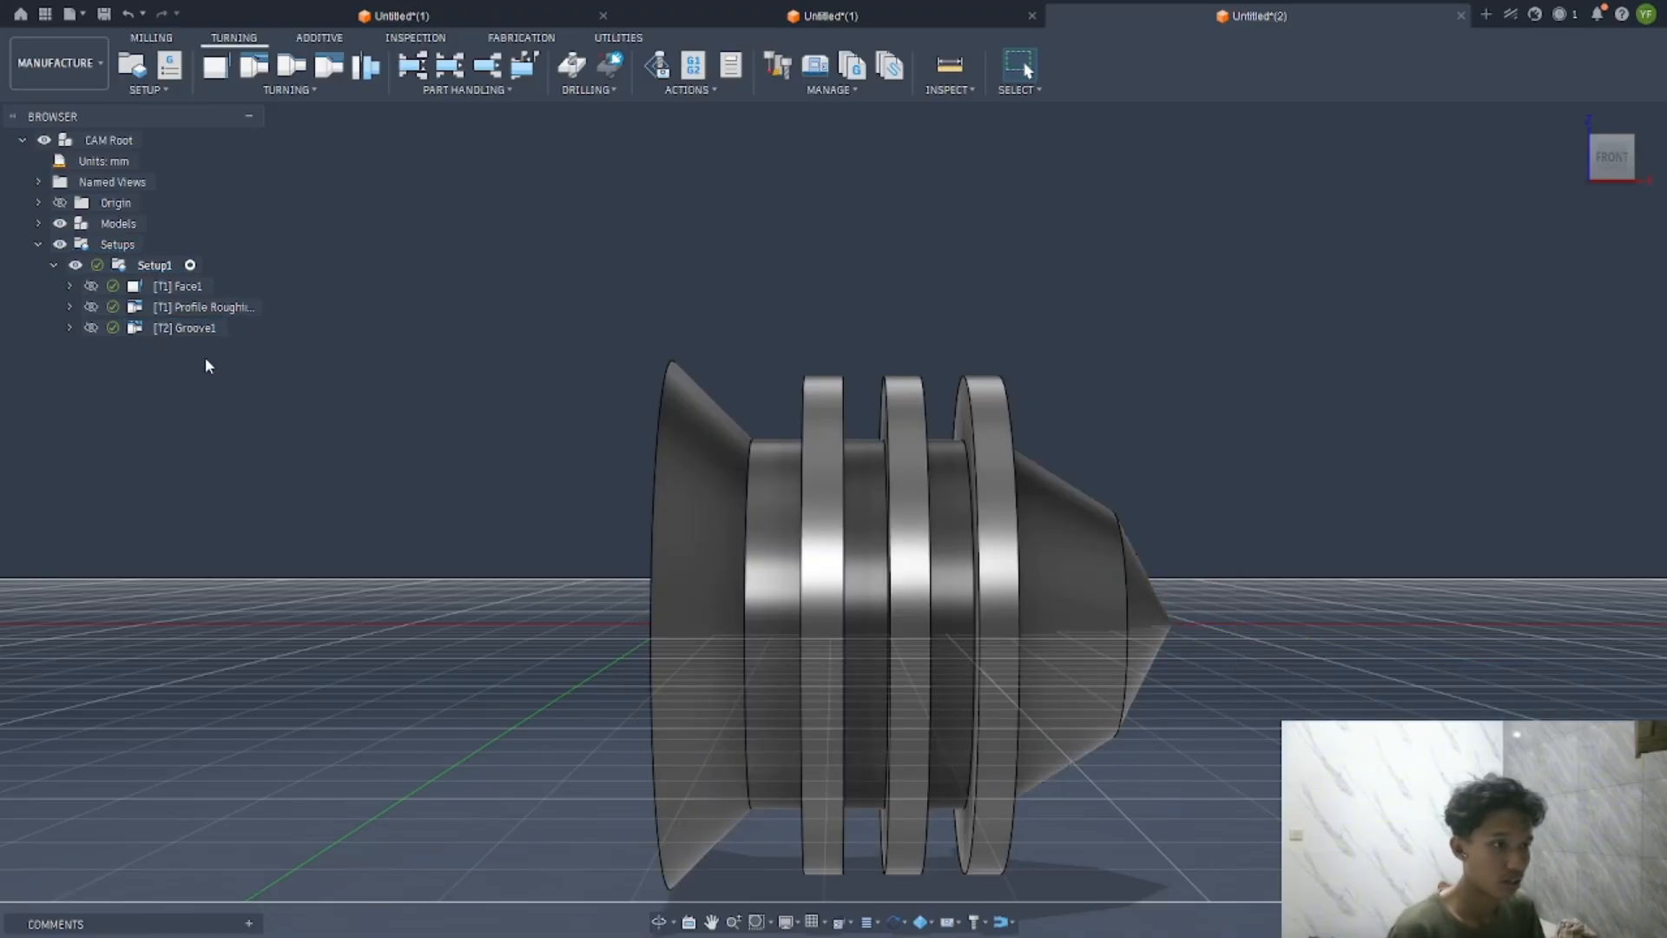
left_click(184, 327)
left_click(303, 375)
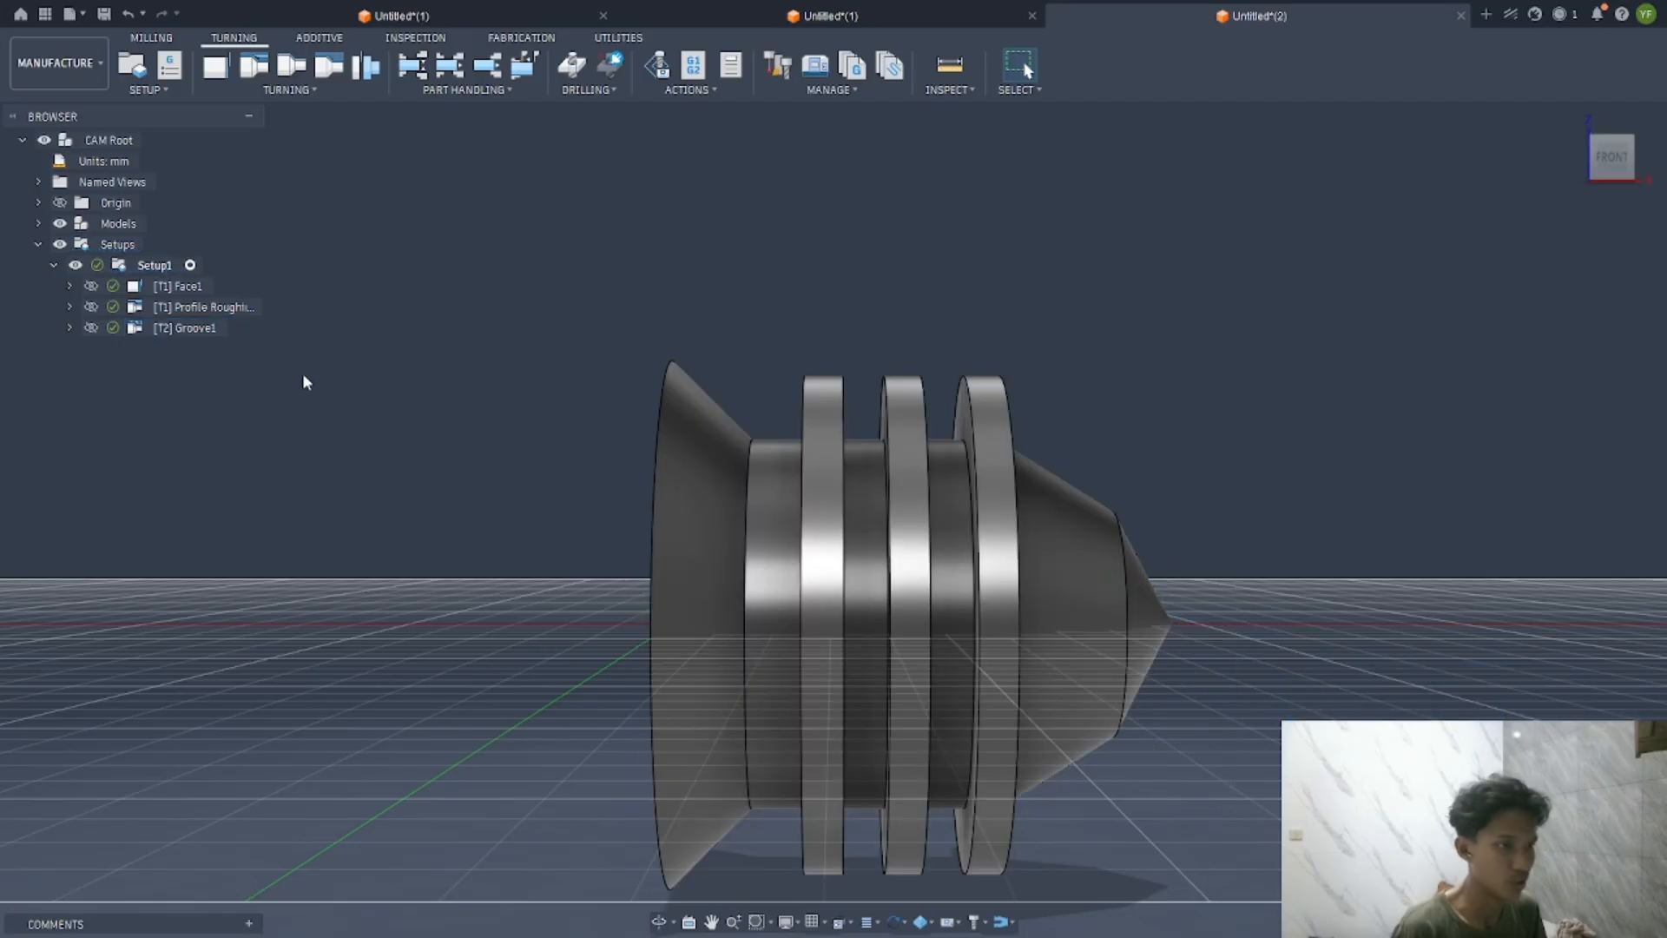
Add a Turning Groove Roughing operation using the OD Grooving tool with 5 mm groove width from the Turning Tools (Metric) library
left_click(295, 95)
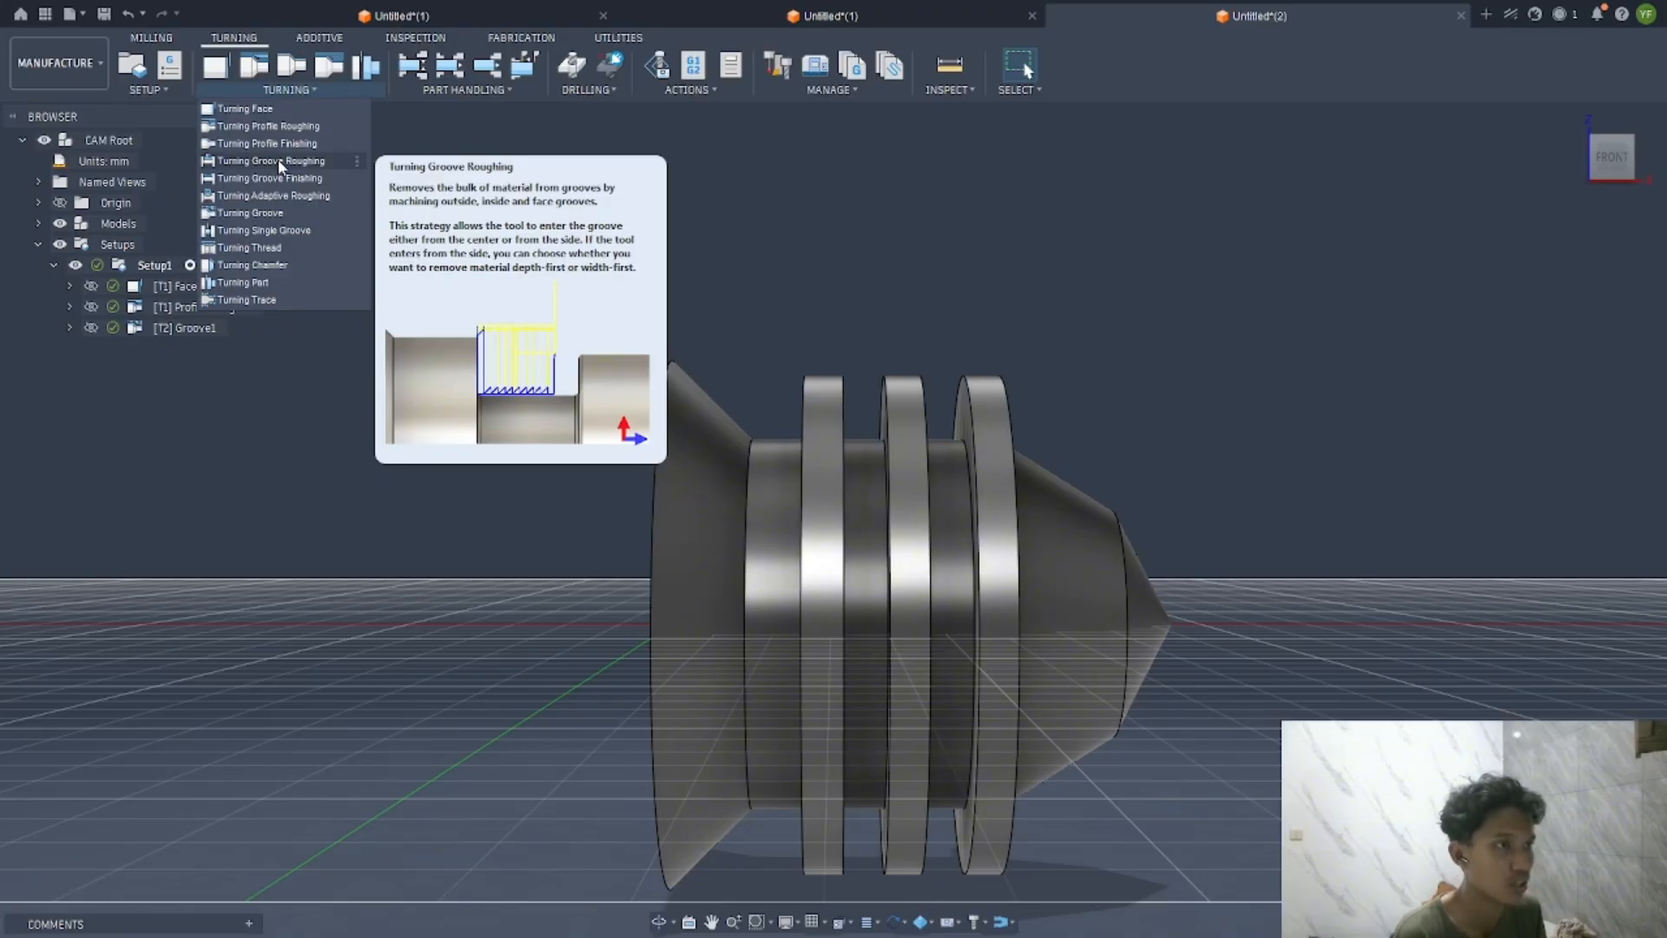
left_click(281, 162)
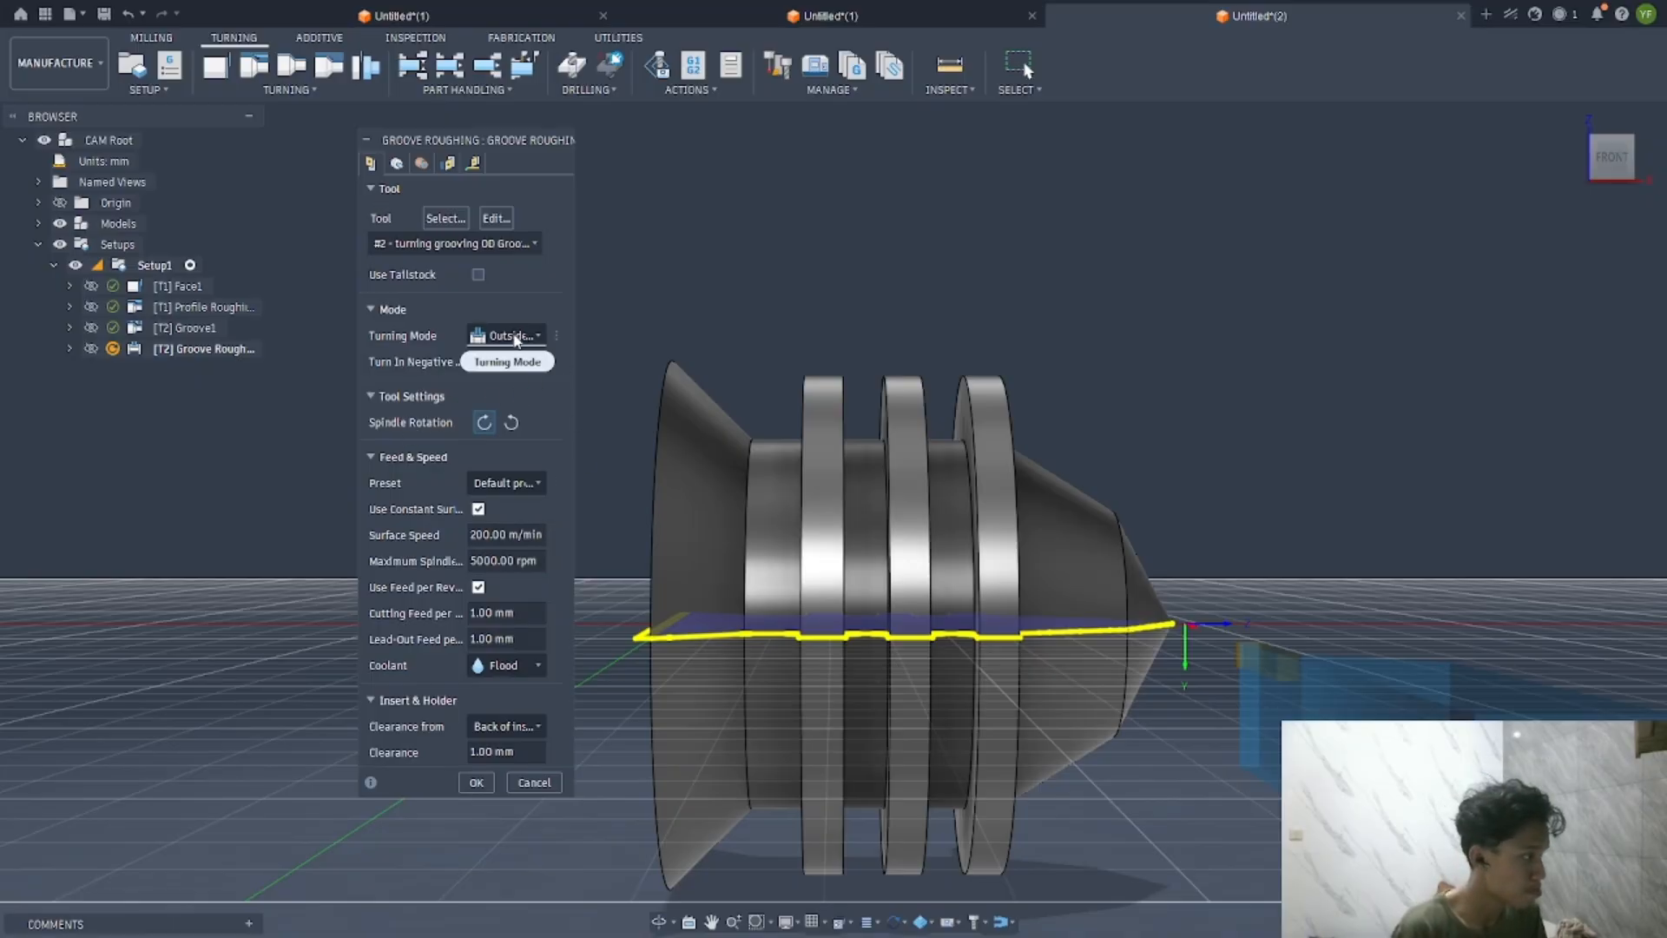
left_click(444, 221)
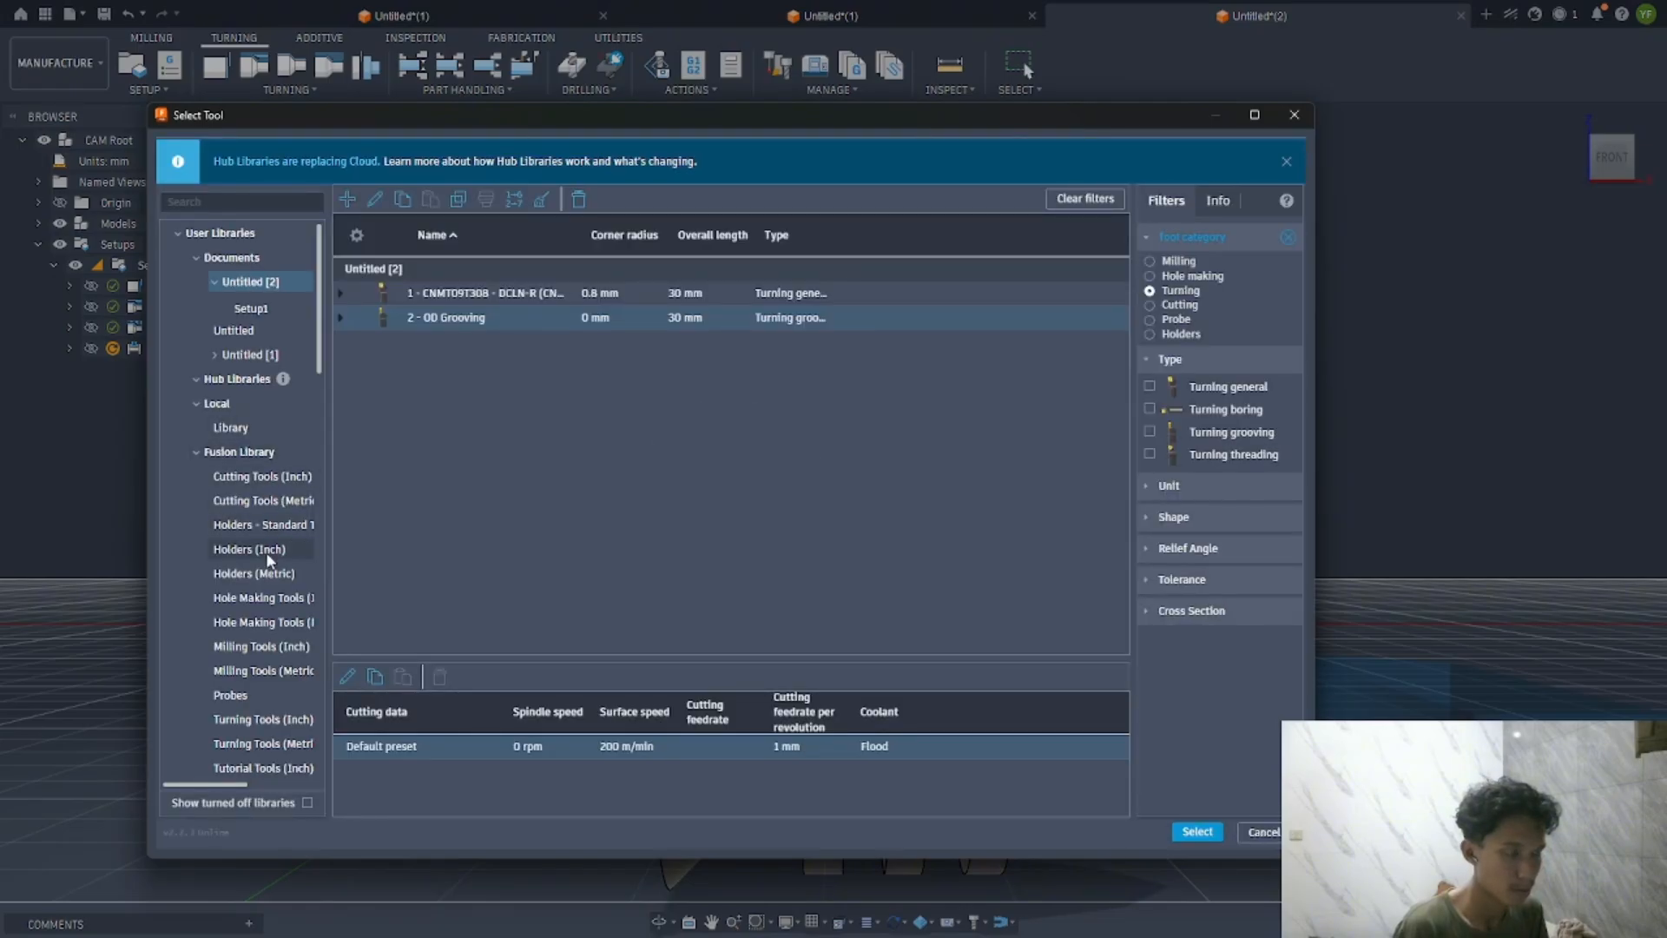
left_click(265, 743)
left_click(438, 389)
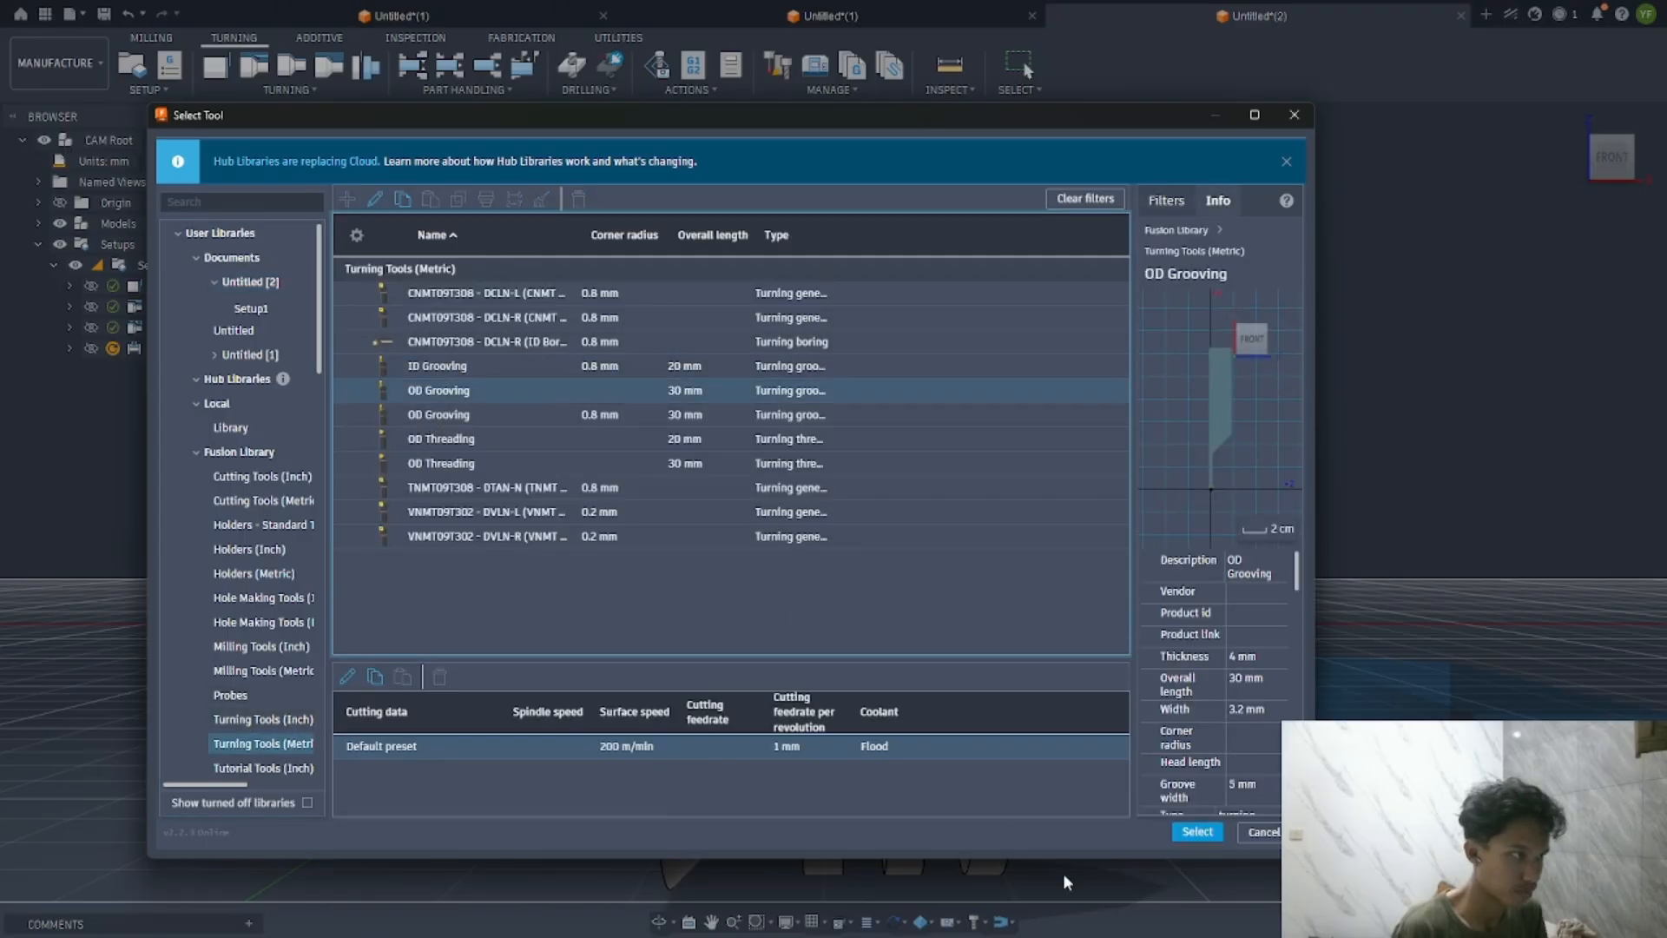
left_click(1196, 832)
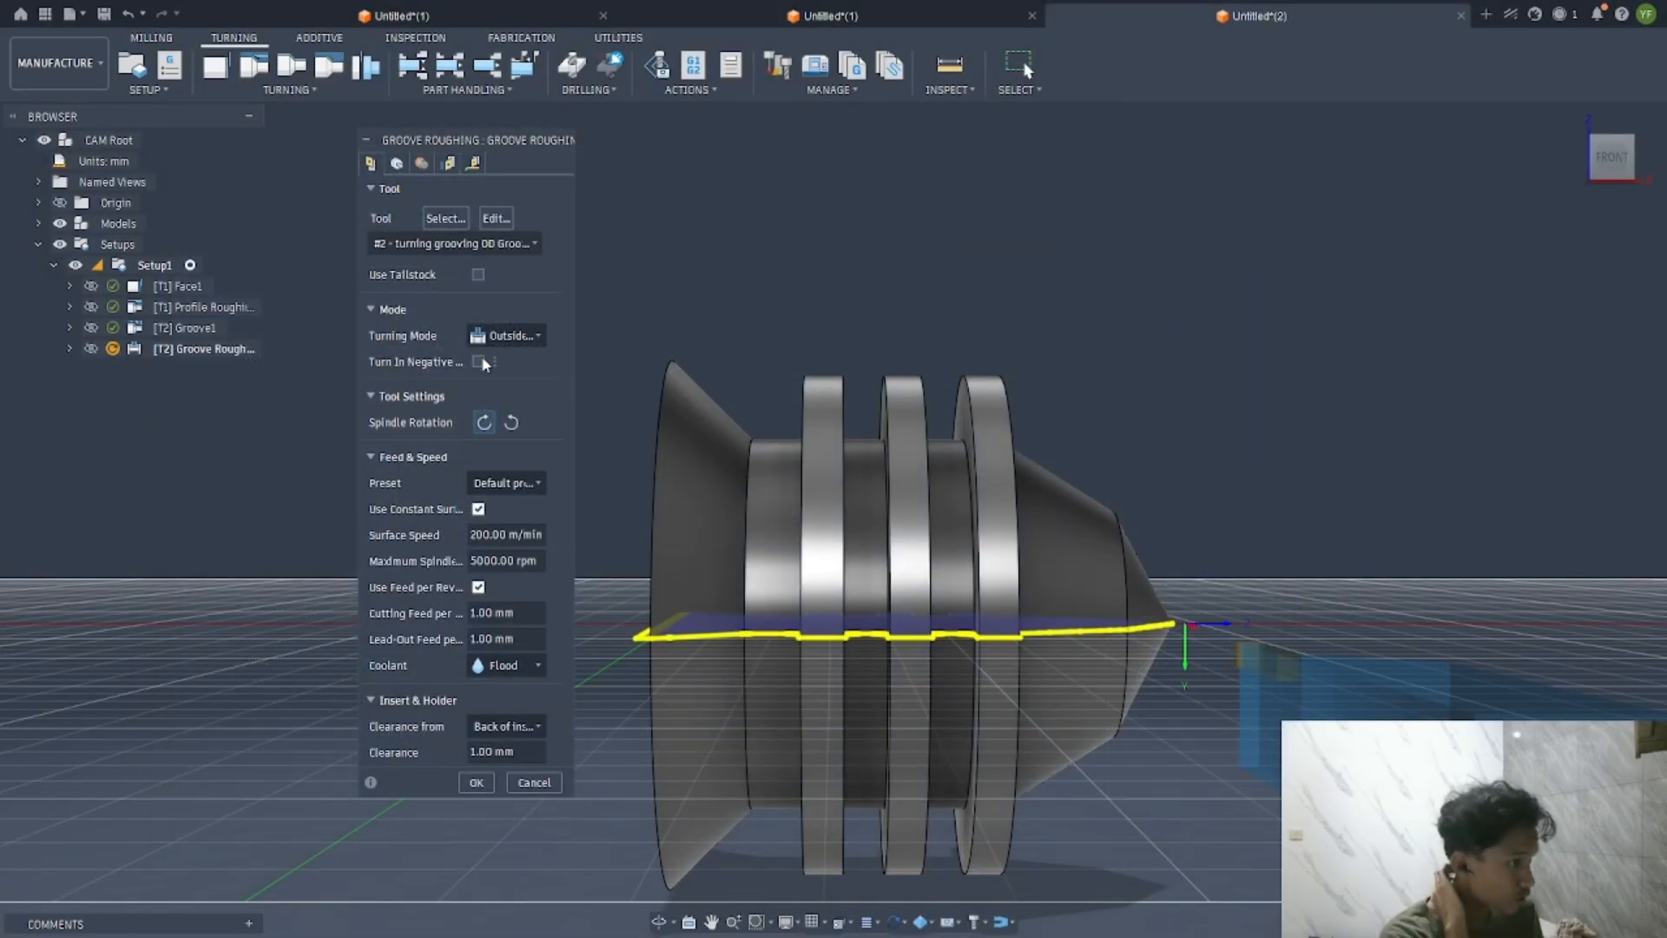
Limit Groove Roughing by selection, from the foremost rib's rear edge at the front to the flared end's outer edge at the back
left_click(408, 167)
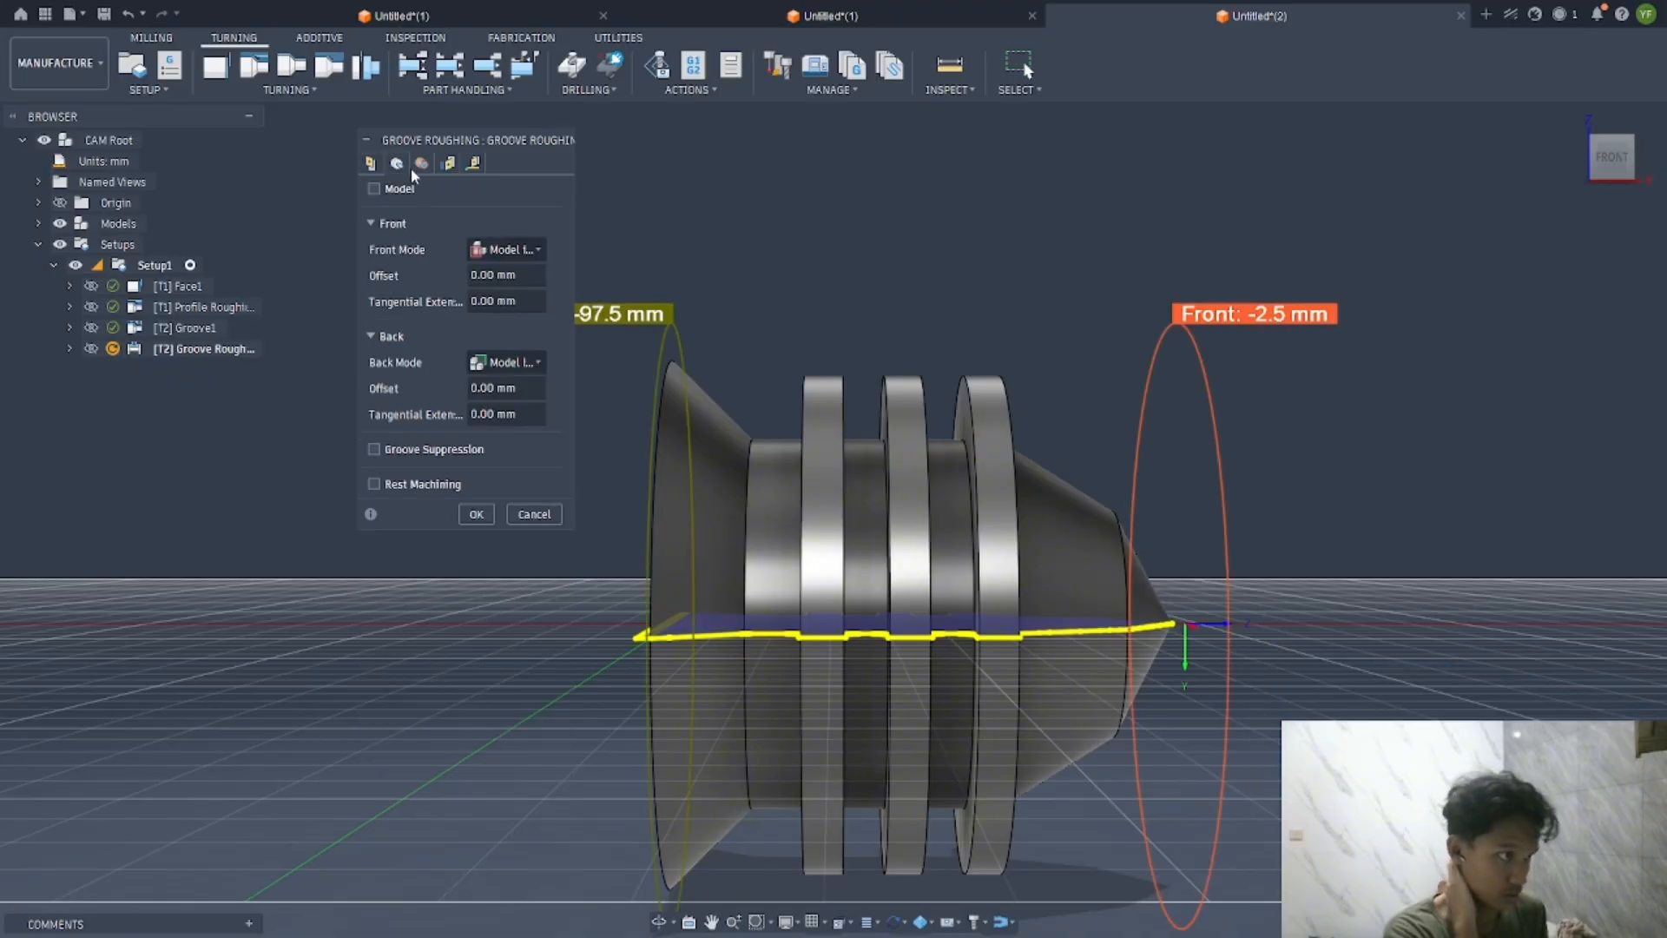
left_click(506, 250)
left_click(508, 338)
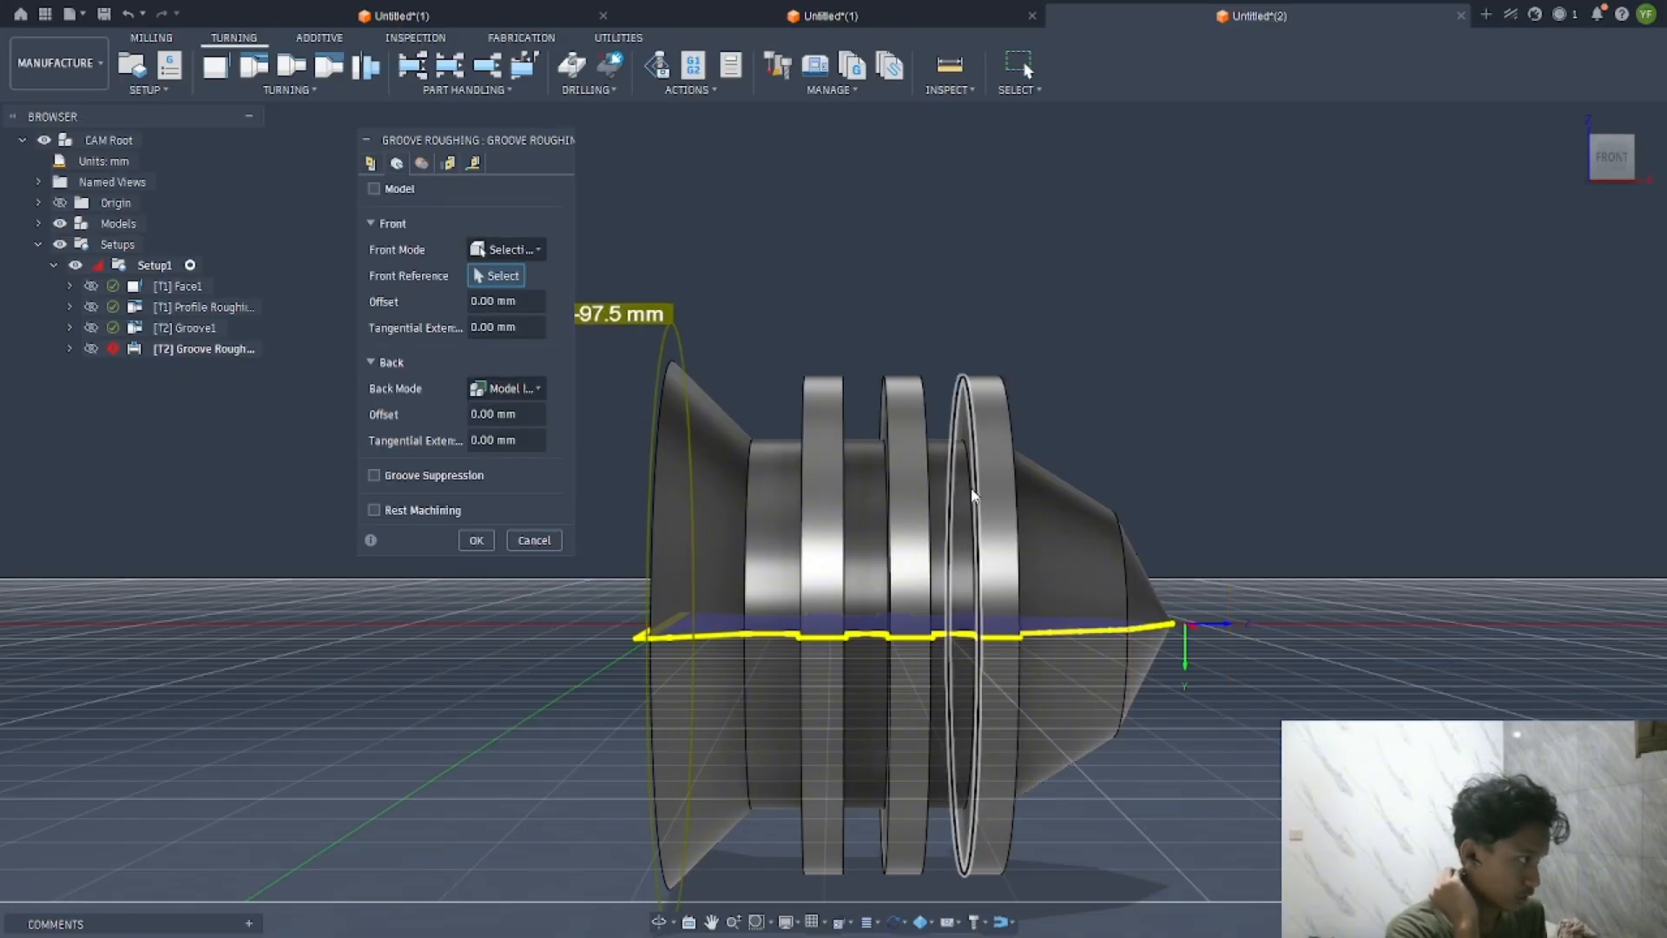
left_click(978, 493)
left_click(508, 388)
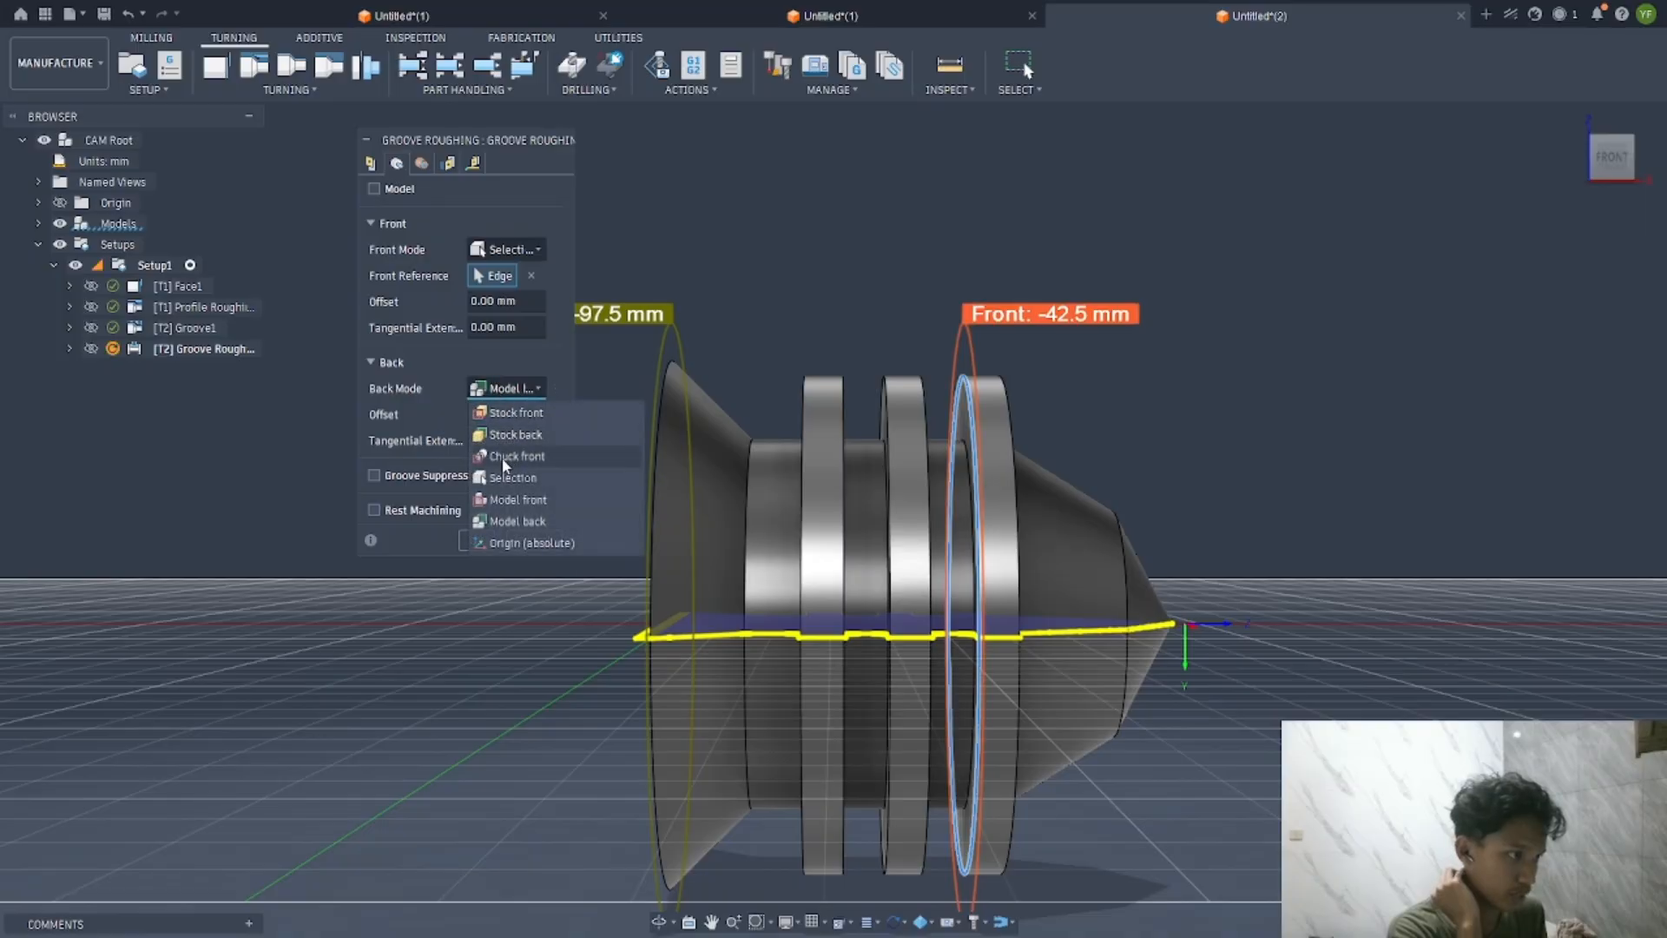
left_click(497, 476)
left_click(657, 530)
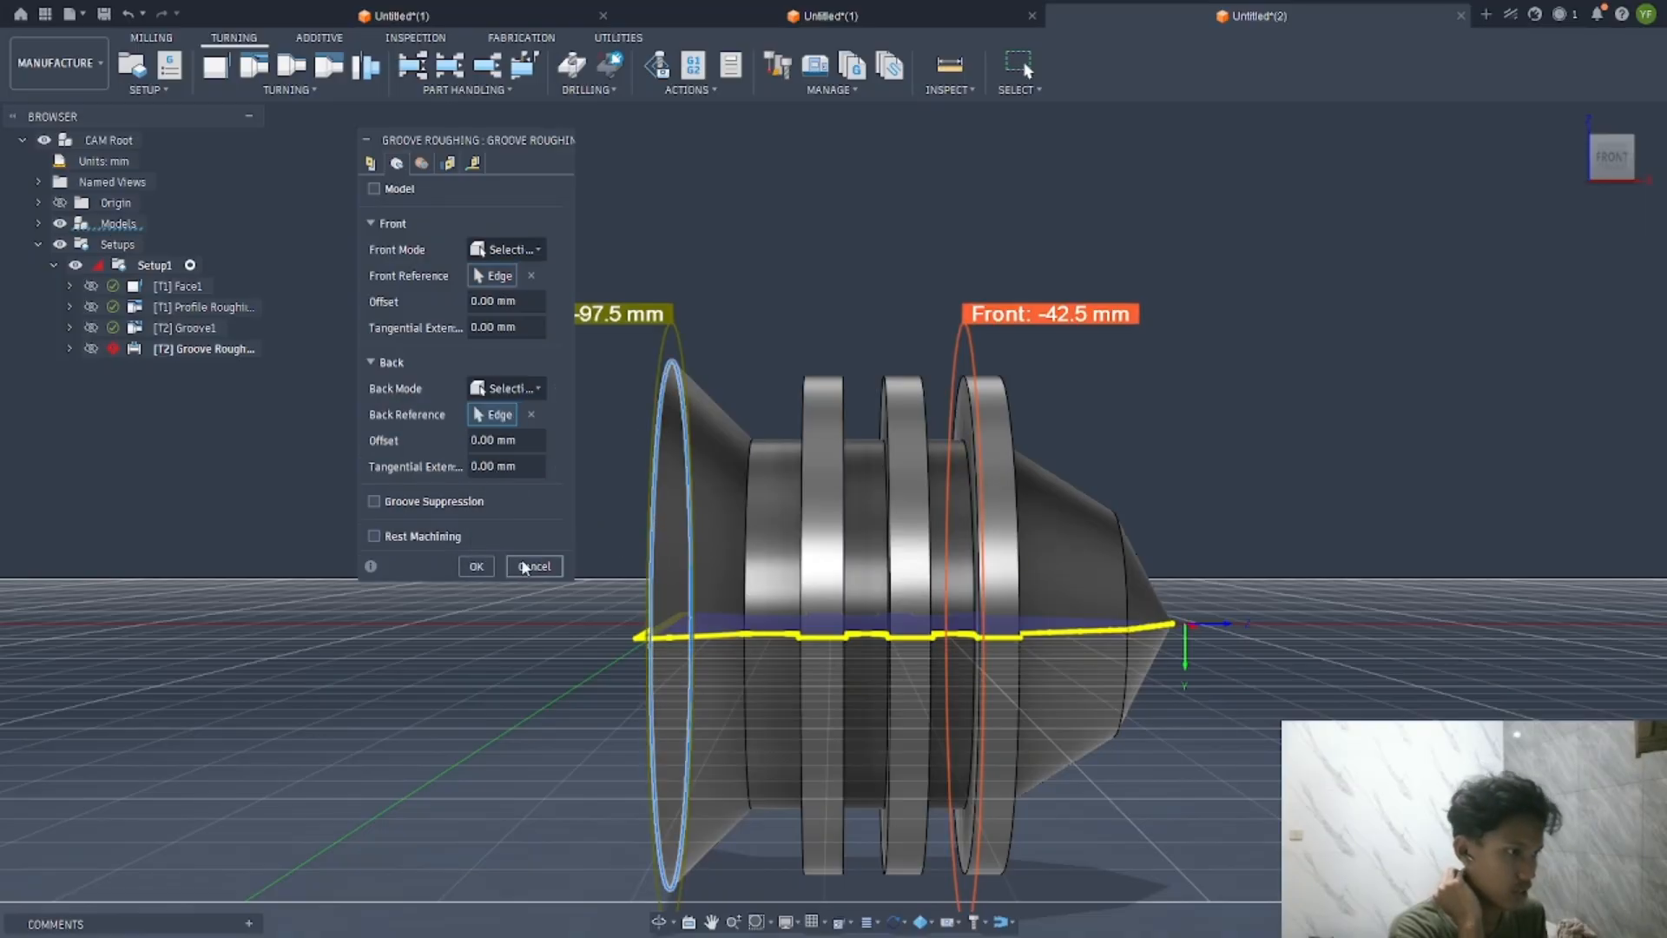
Turn off Stock to Leave for Groove Roughing, choose the Depth first order and generate the toolpath
left_click(438, 178)
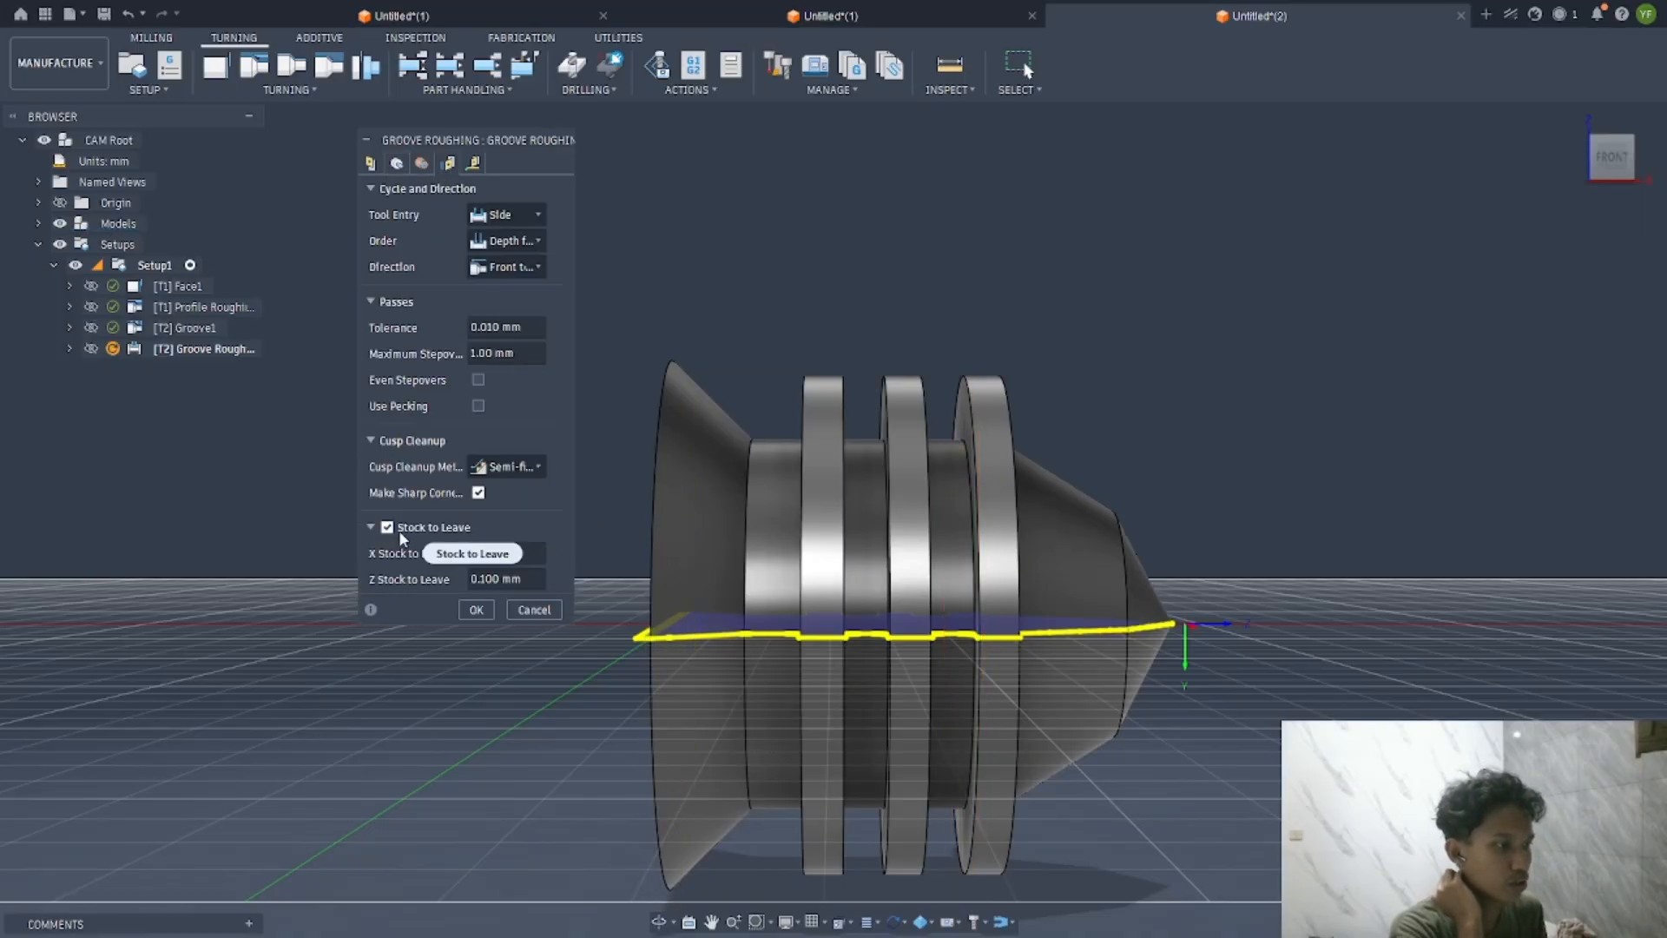
left_click(375, 527)
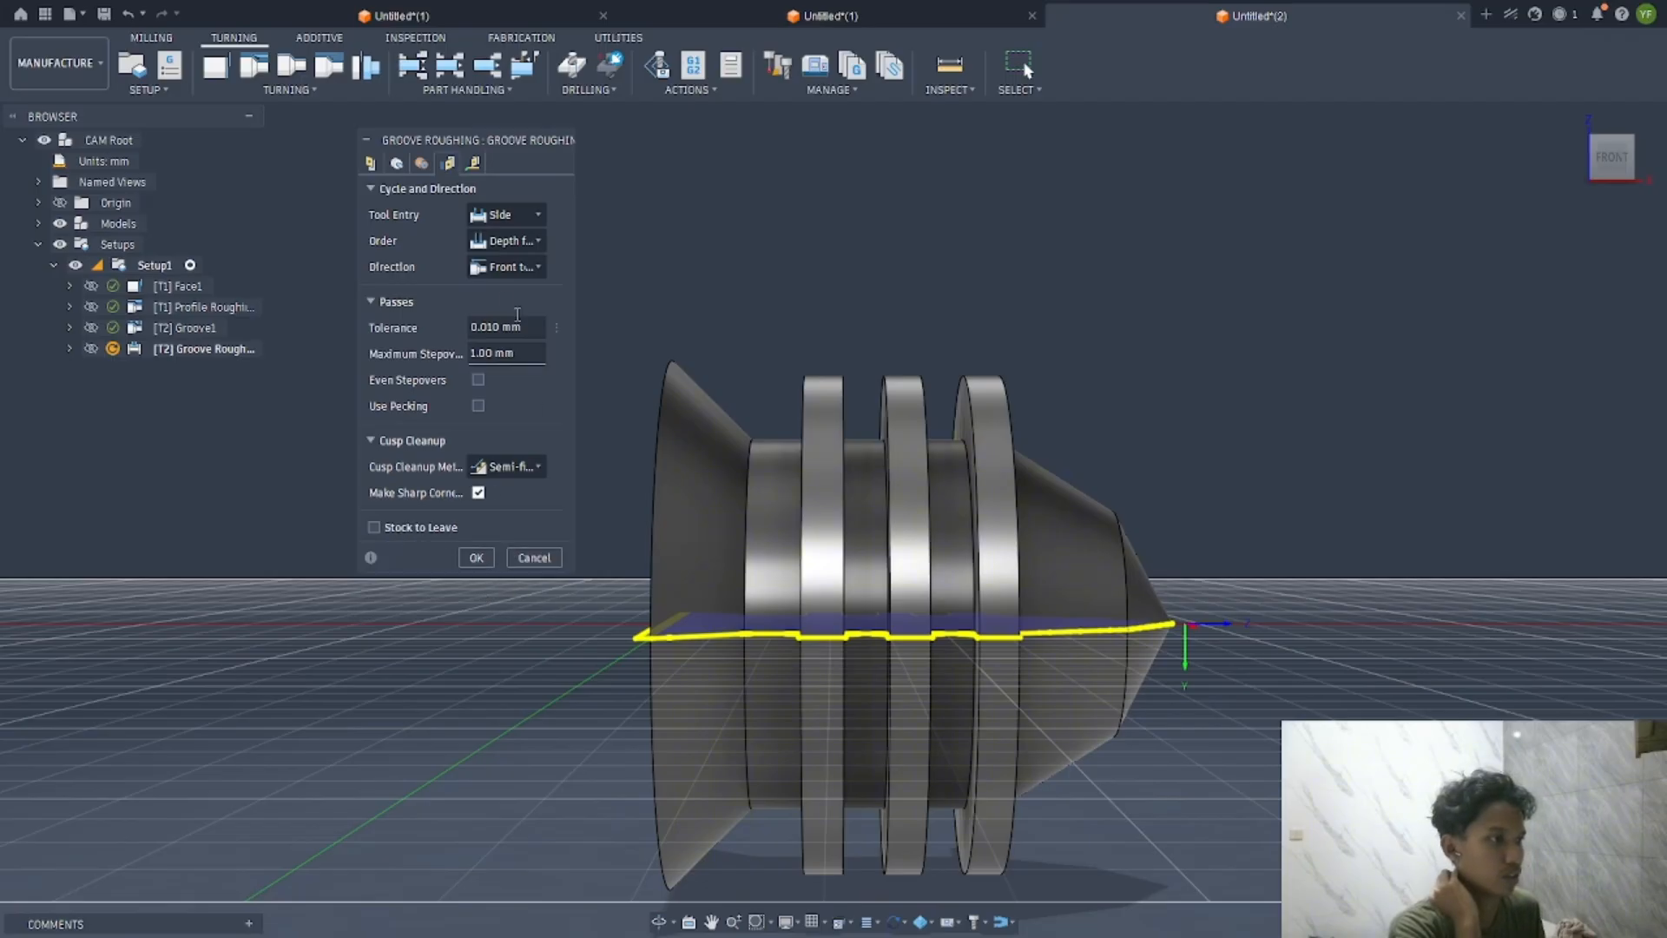
left_click(516, 242)
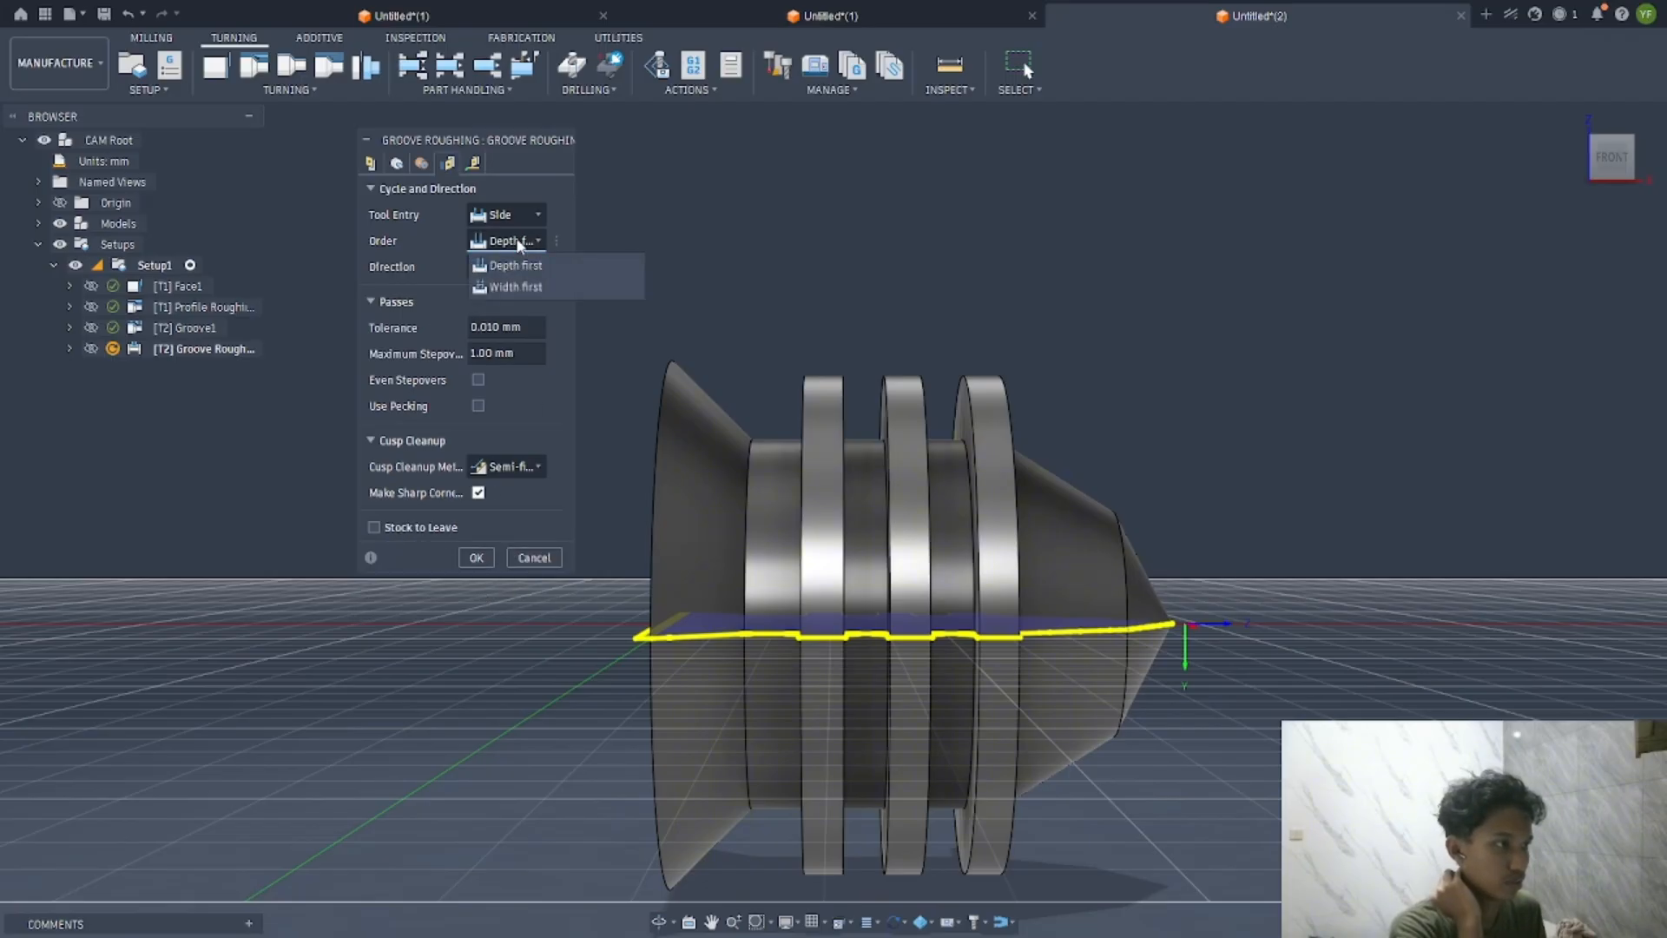
left_click(516, 265)
left_click(476, 558)
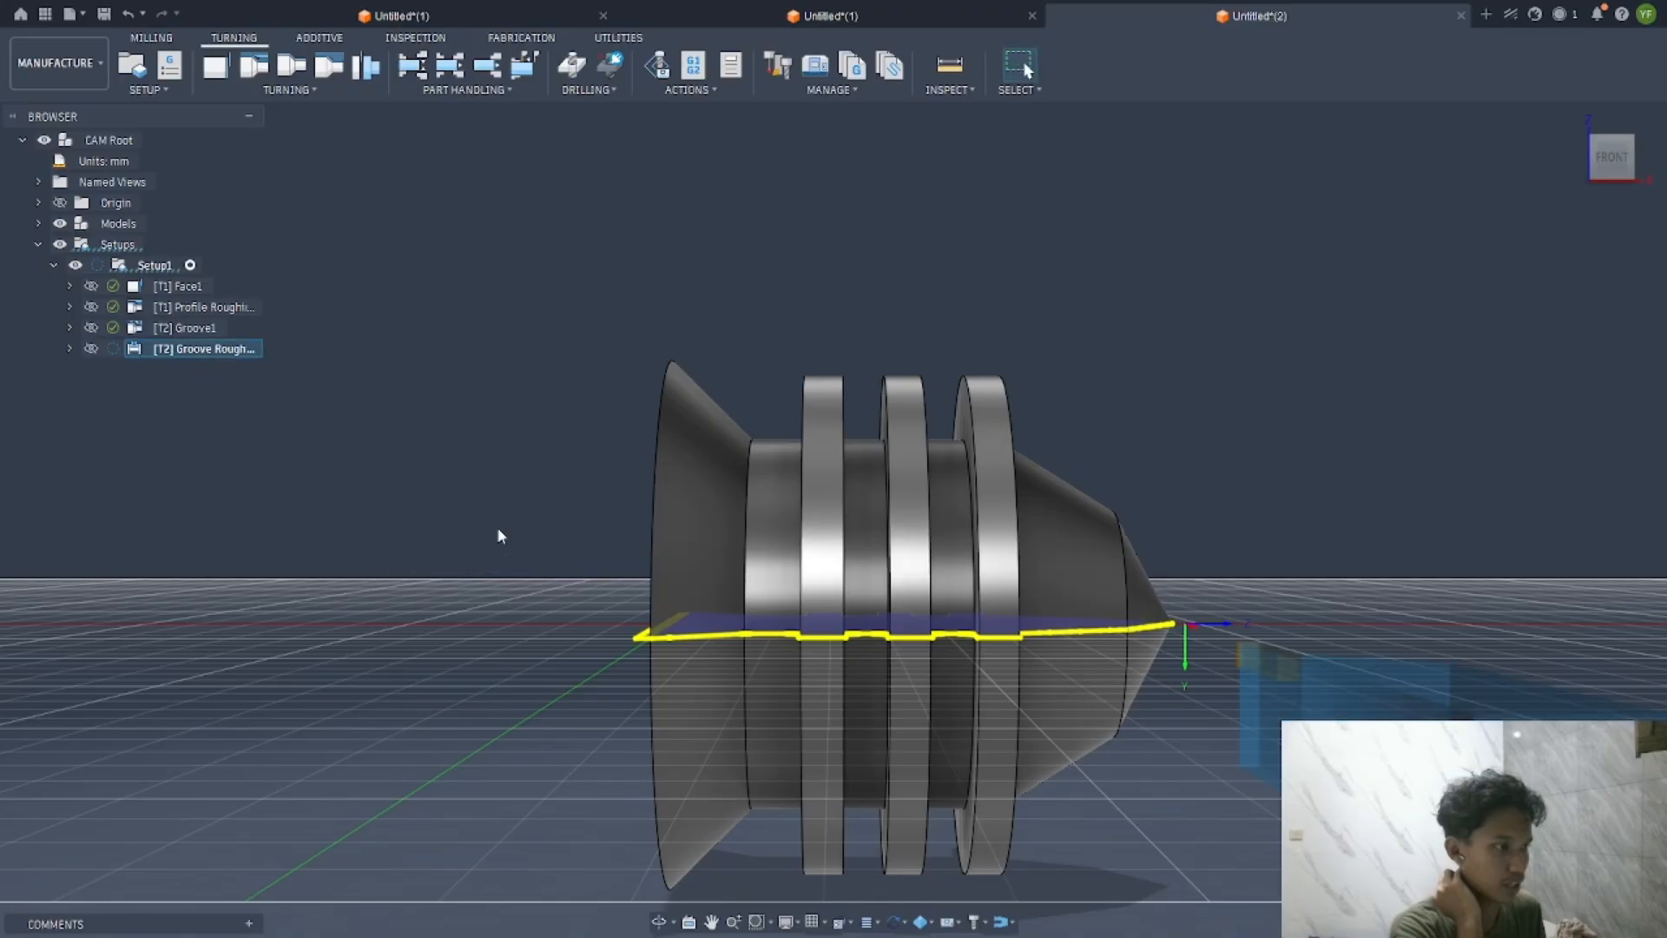
Simulate the Groove Roughing toolpath at adjusted playback speed and exit the simulation
left_click(657, 65)
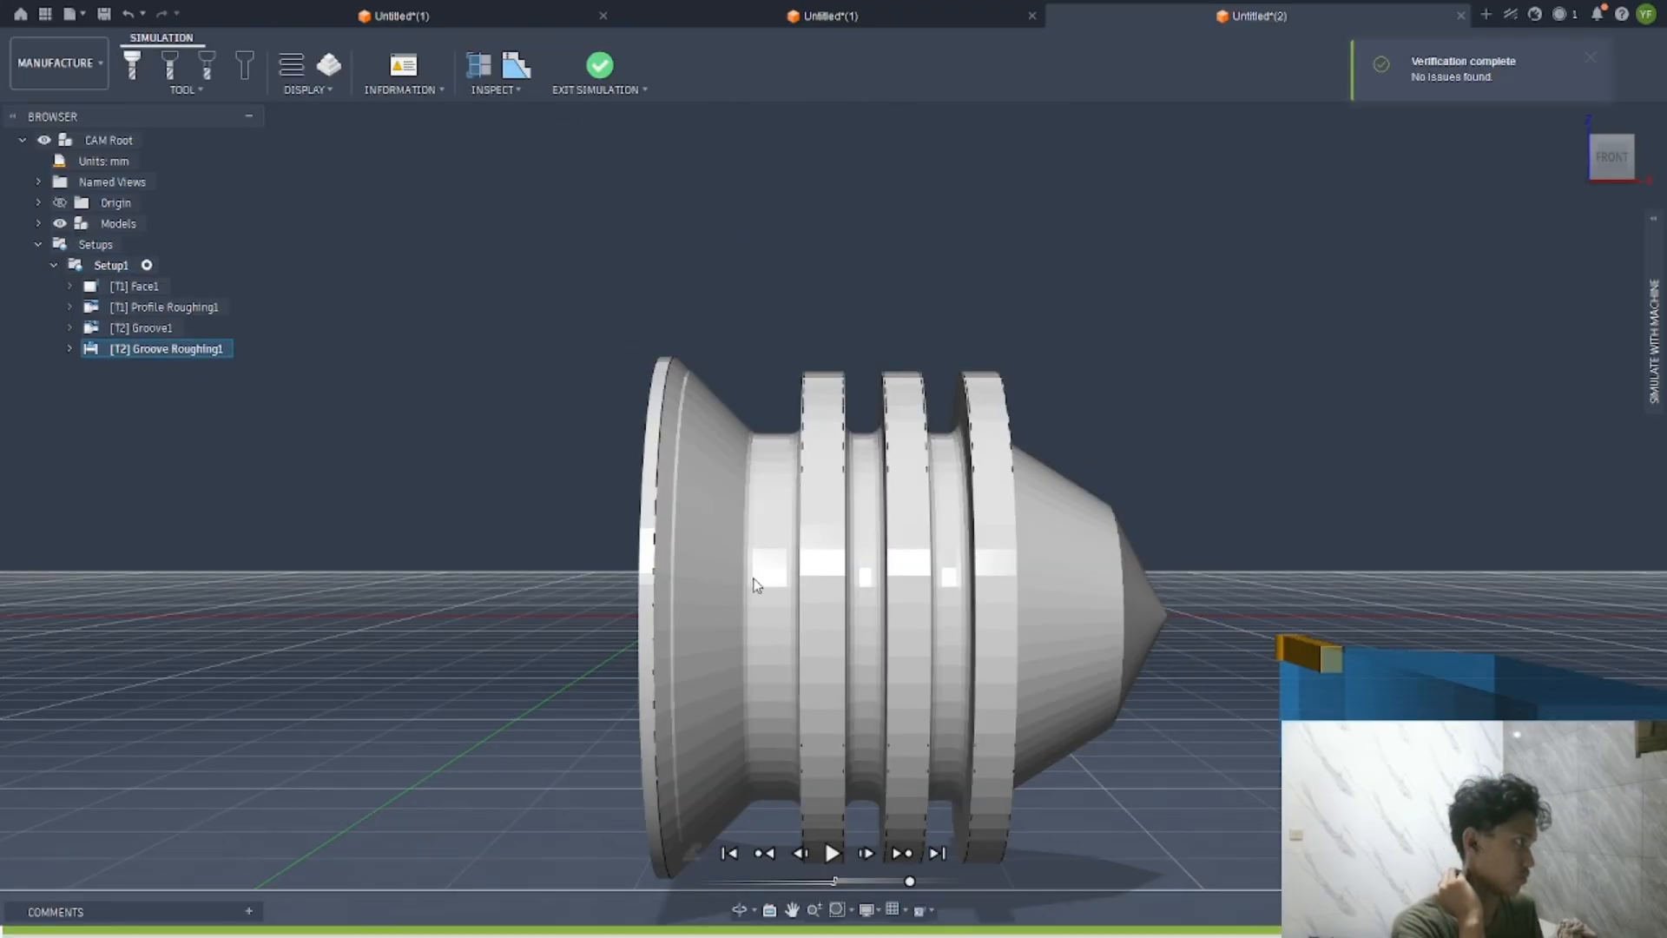
left_click(882, 883)
key("space")
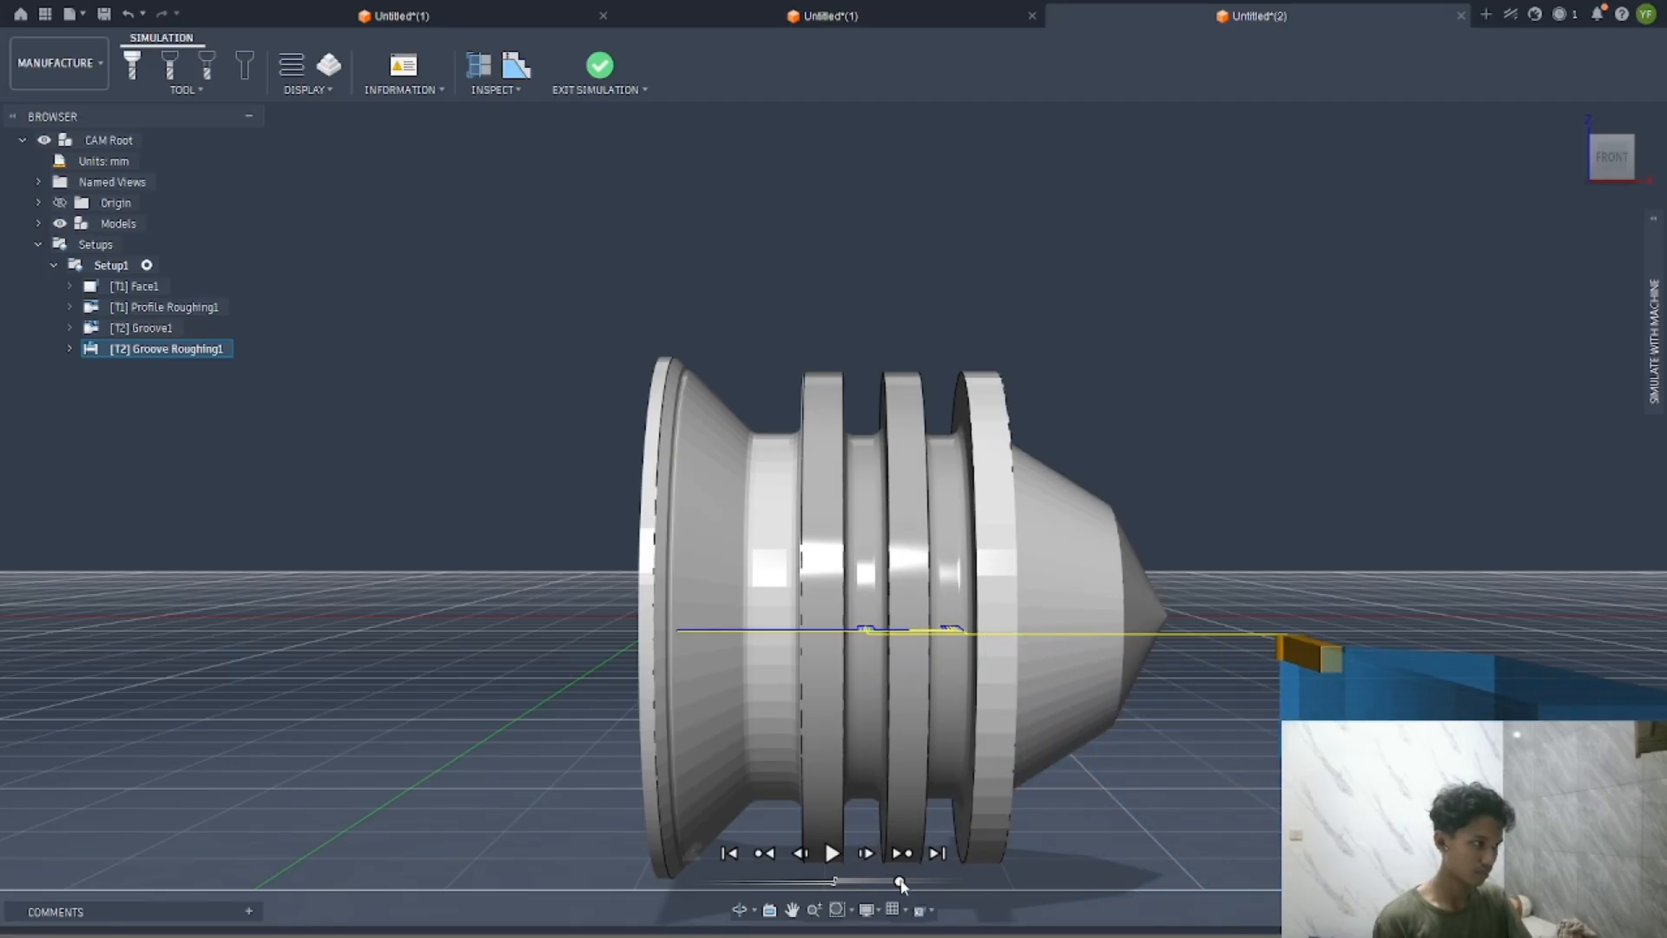
left_click(600, 66)
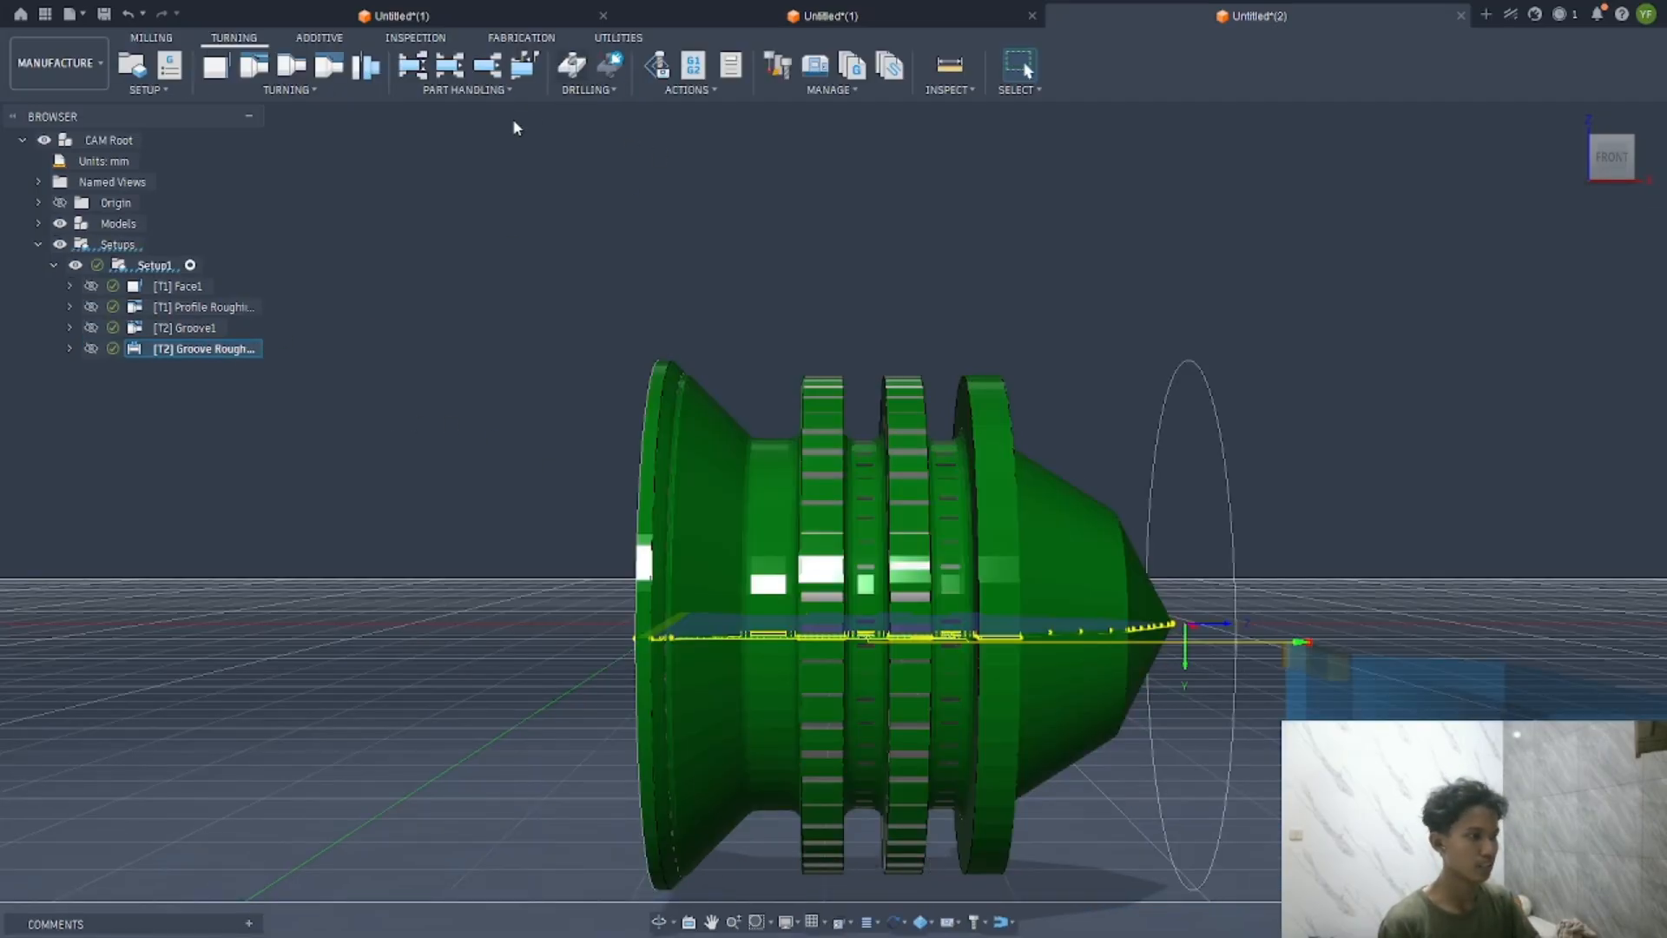
Add a Turning Profile Finishing operation using the VNMT09T302 DVLN-R right-hand tool from the Turning Tools (Metric) library
left_click(292, 67)
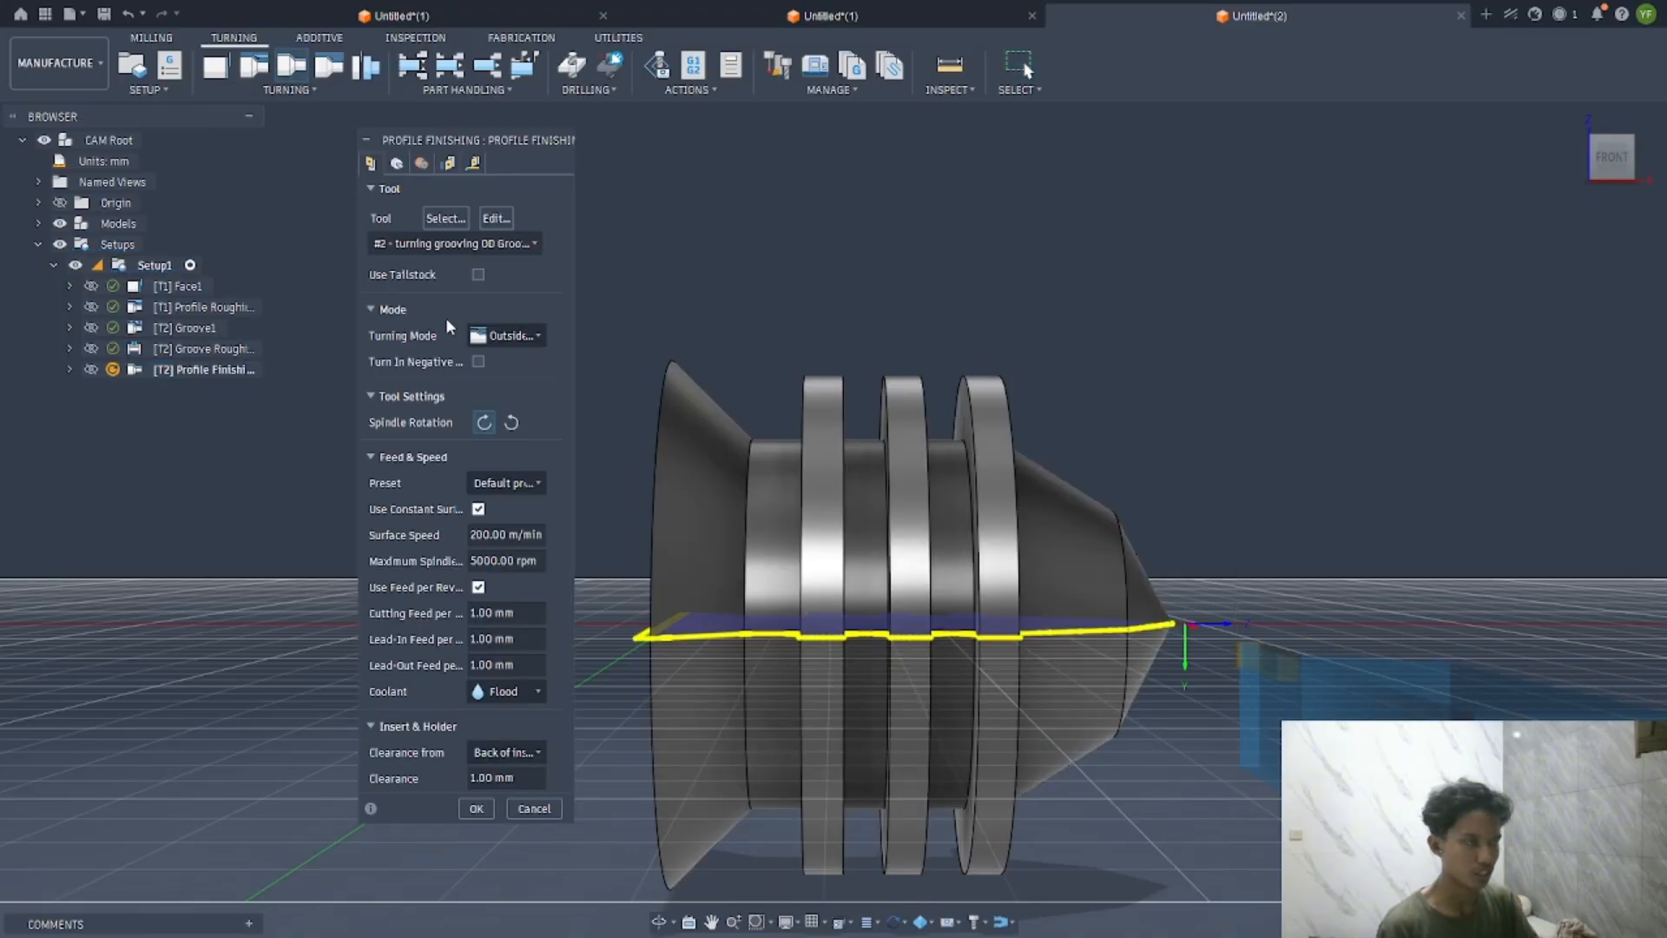
left_click(434, 220)
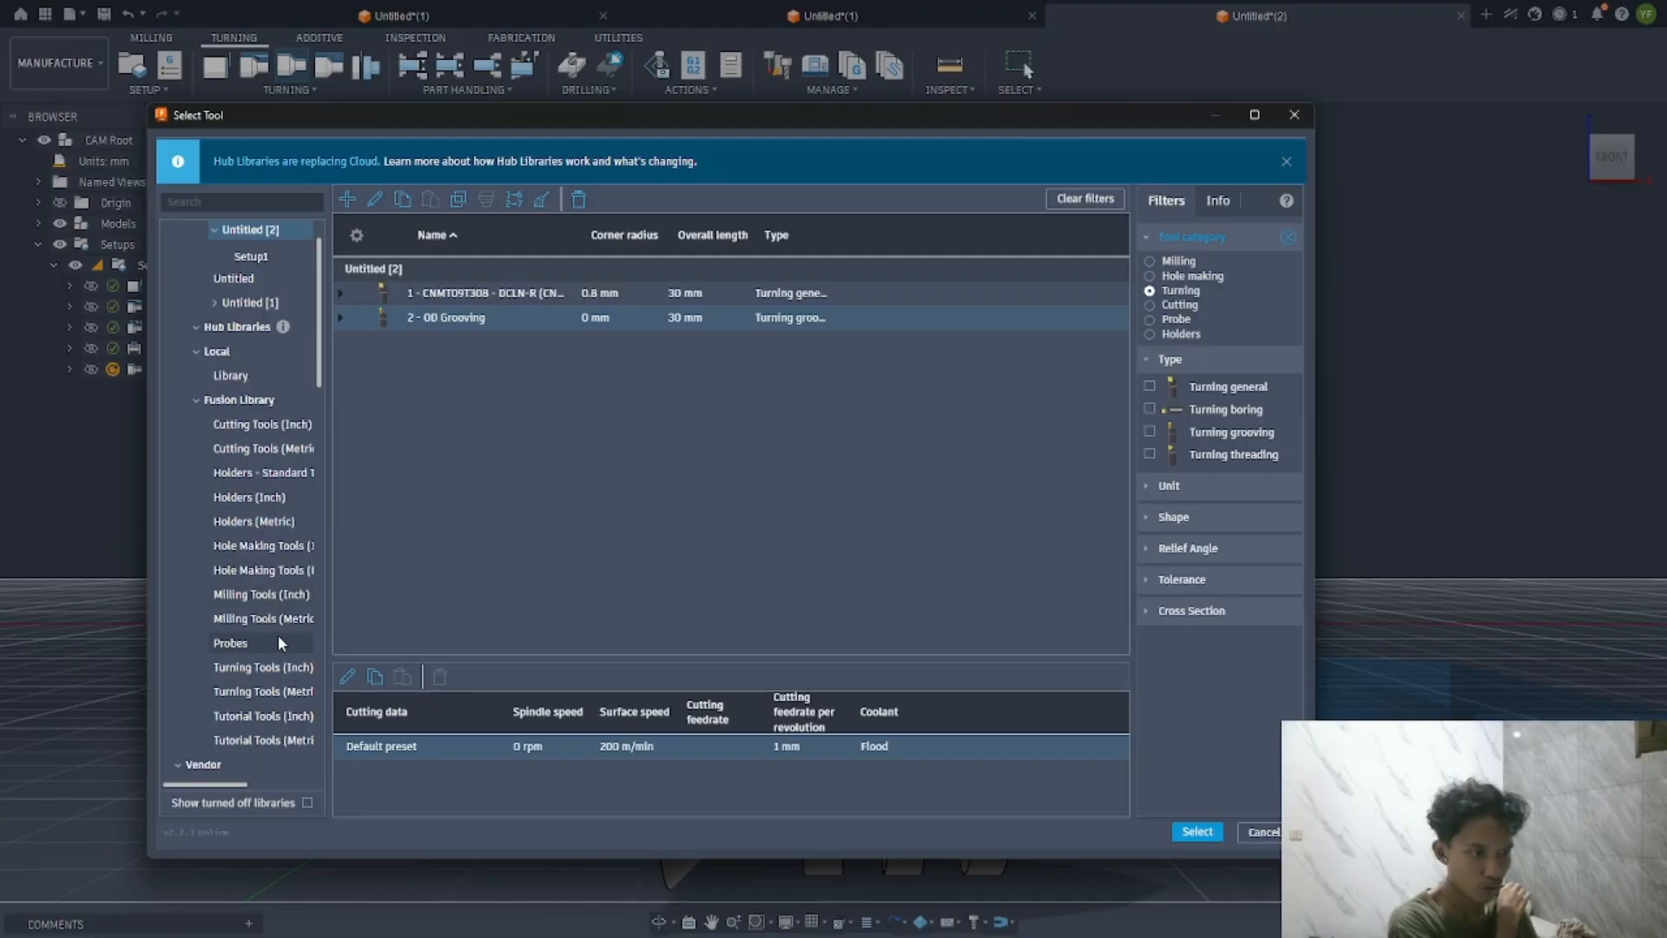
left_click(260, 691)
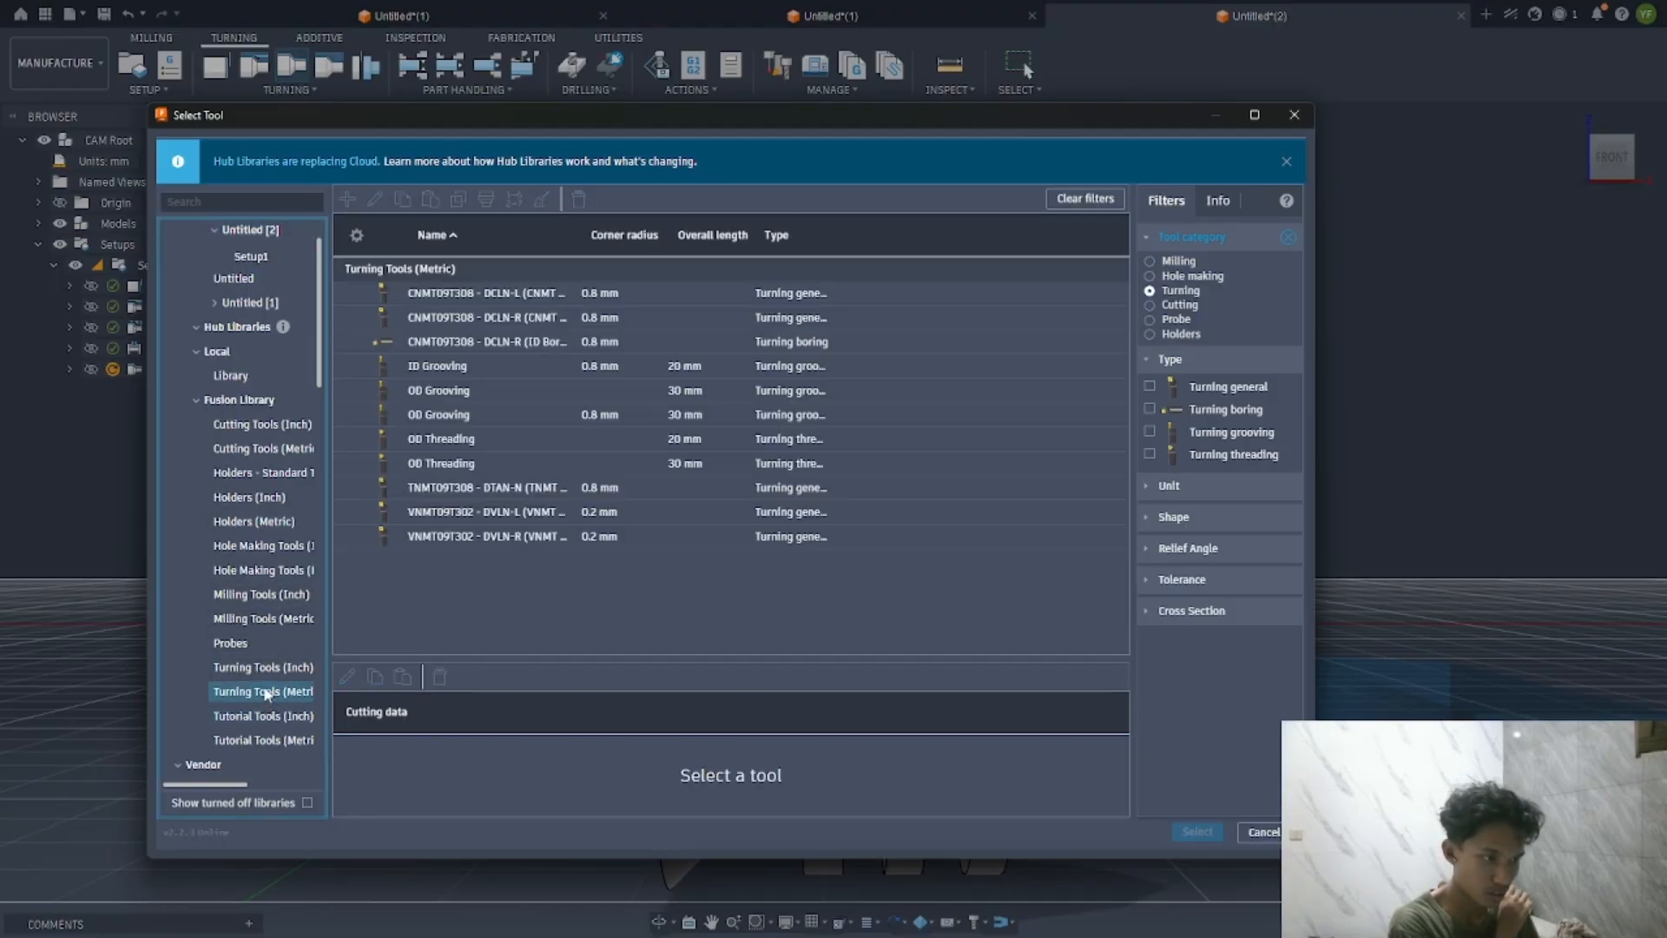
left_click(461, 537)
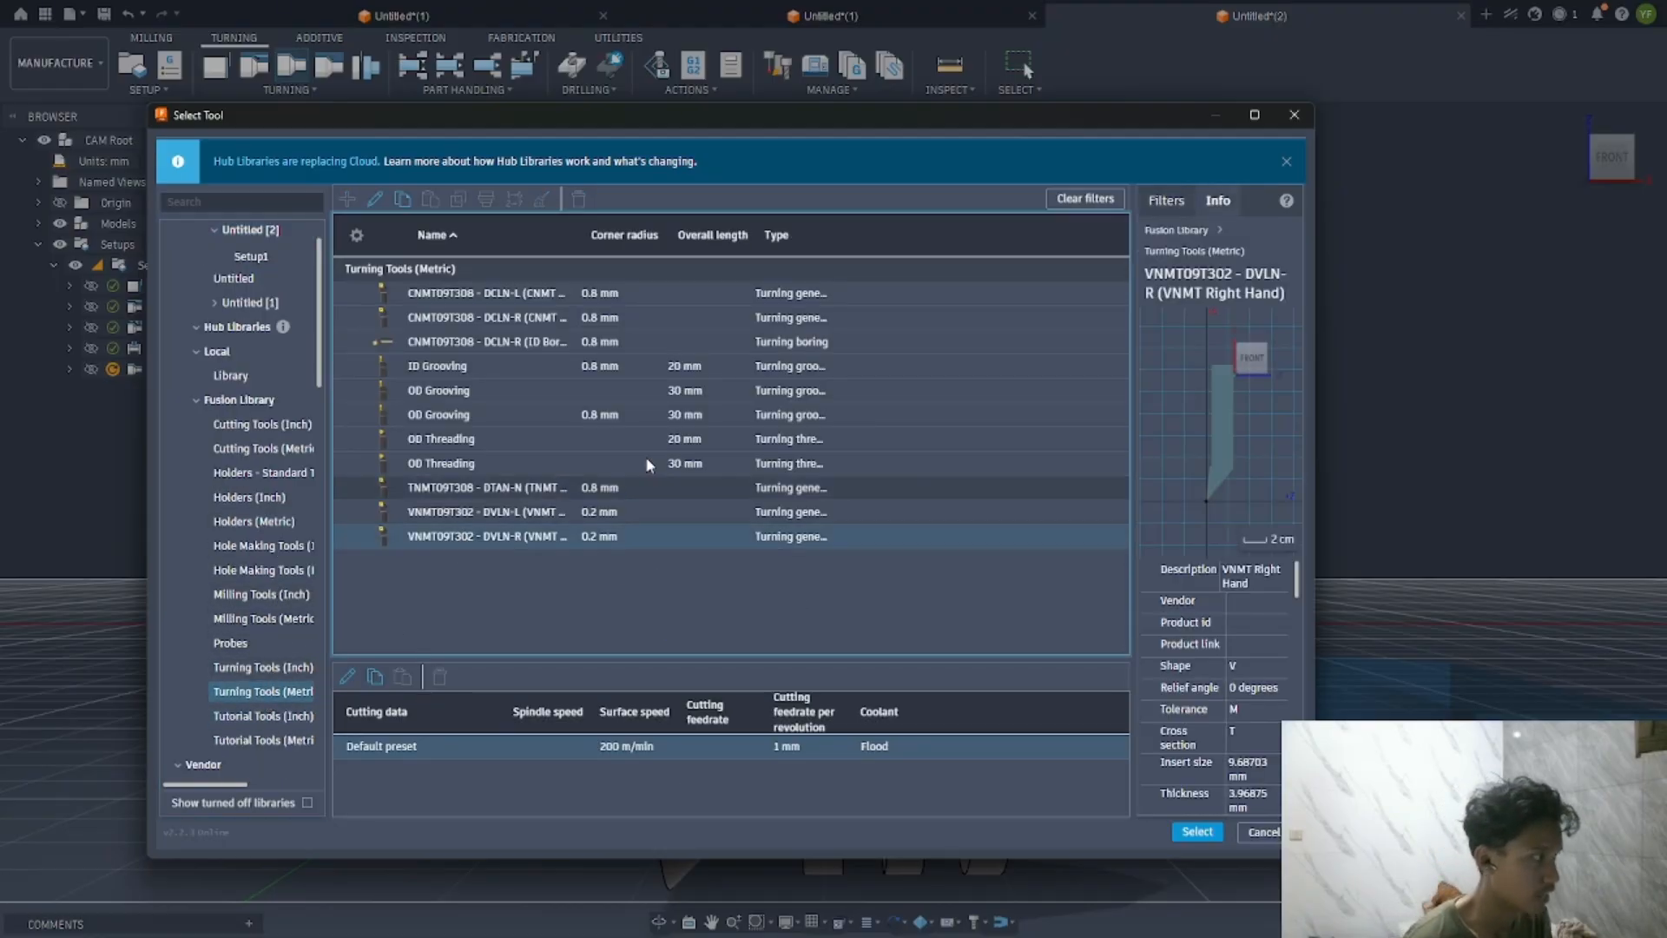
left_click(1197, 832)
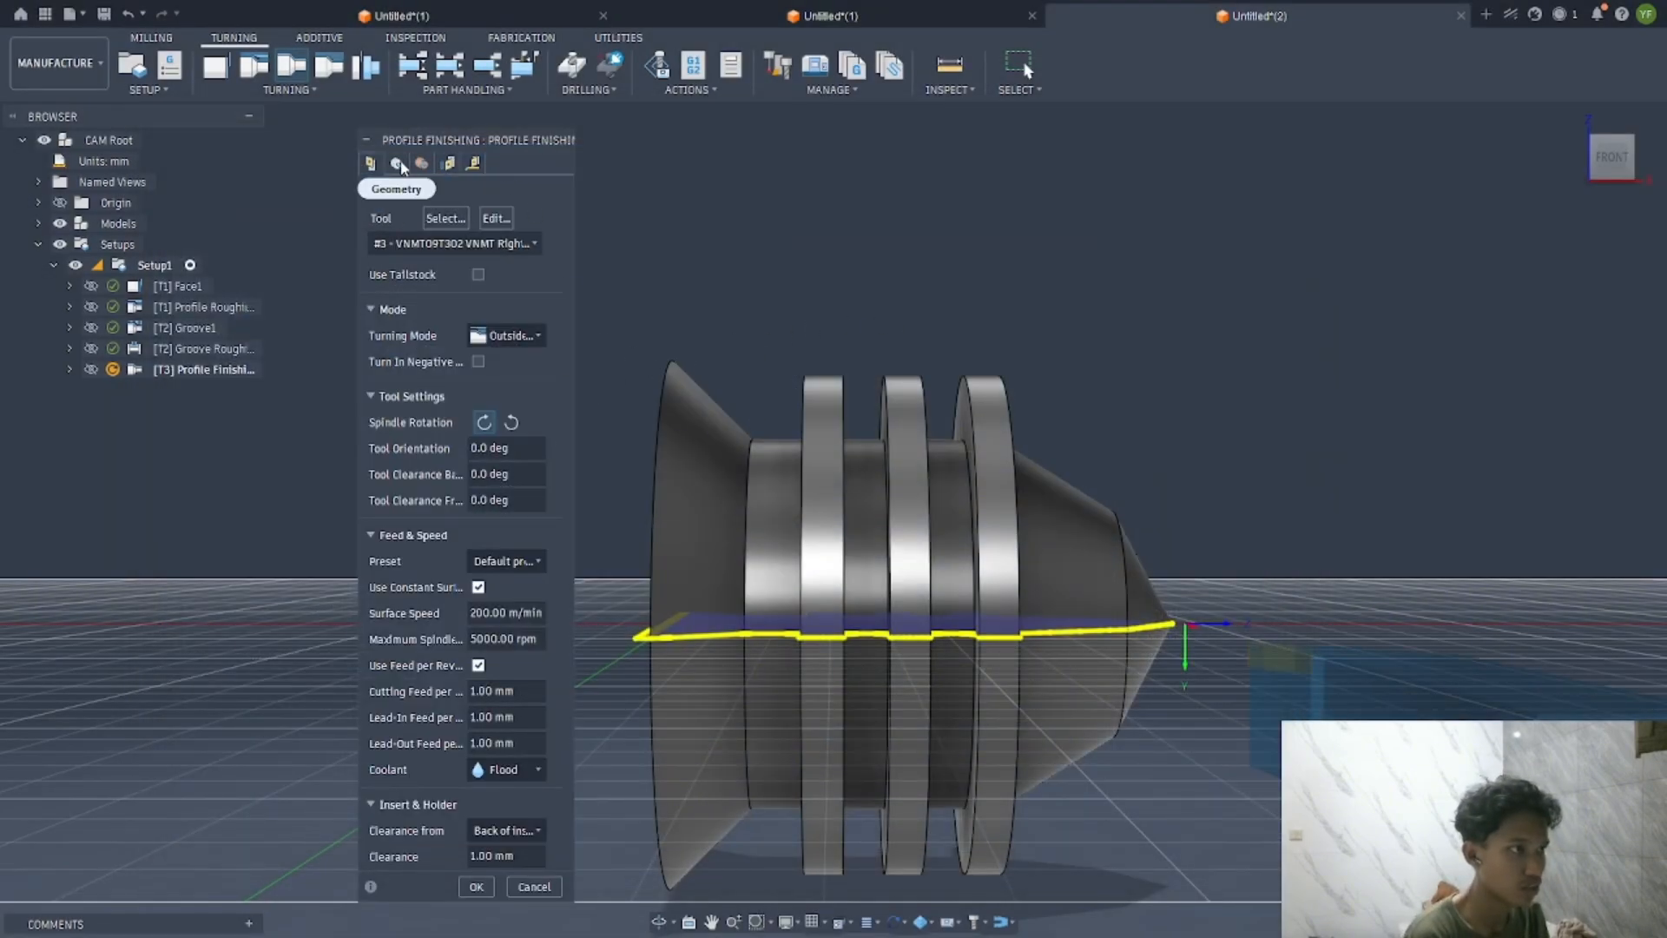
Set the Profile Finishing range from Stock front at the front to Stock back at the back
left_click(398, 164)
left_click(506, 250)
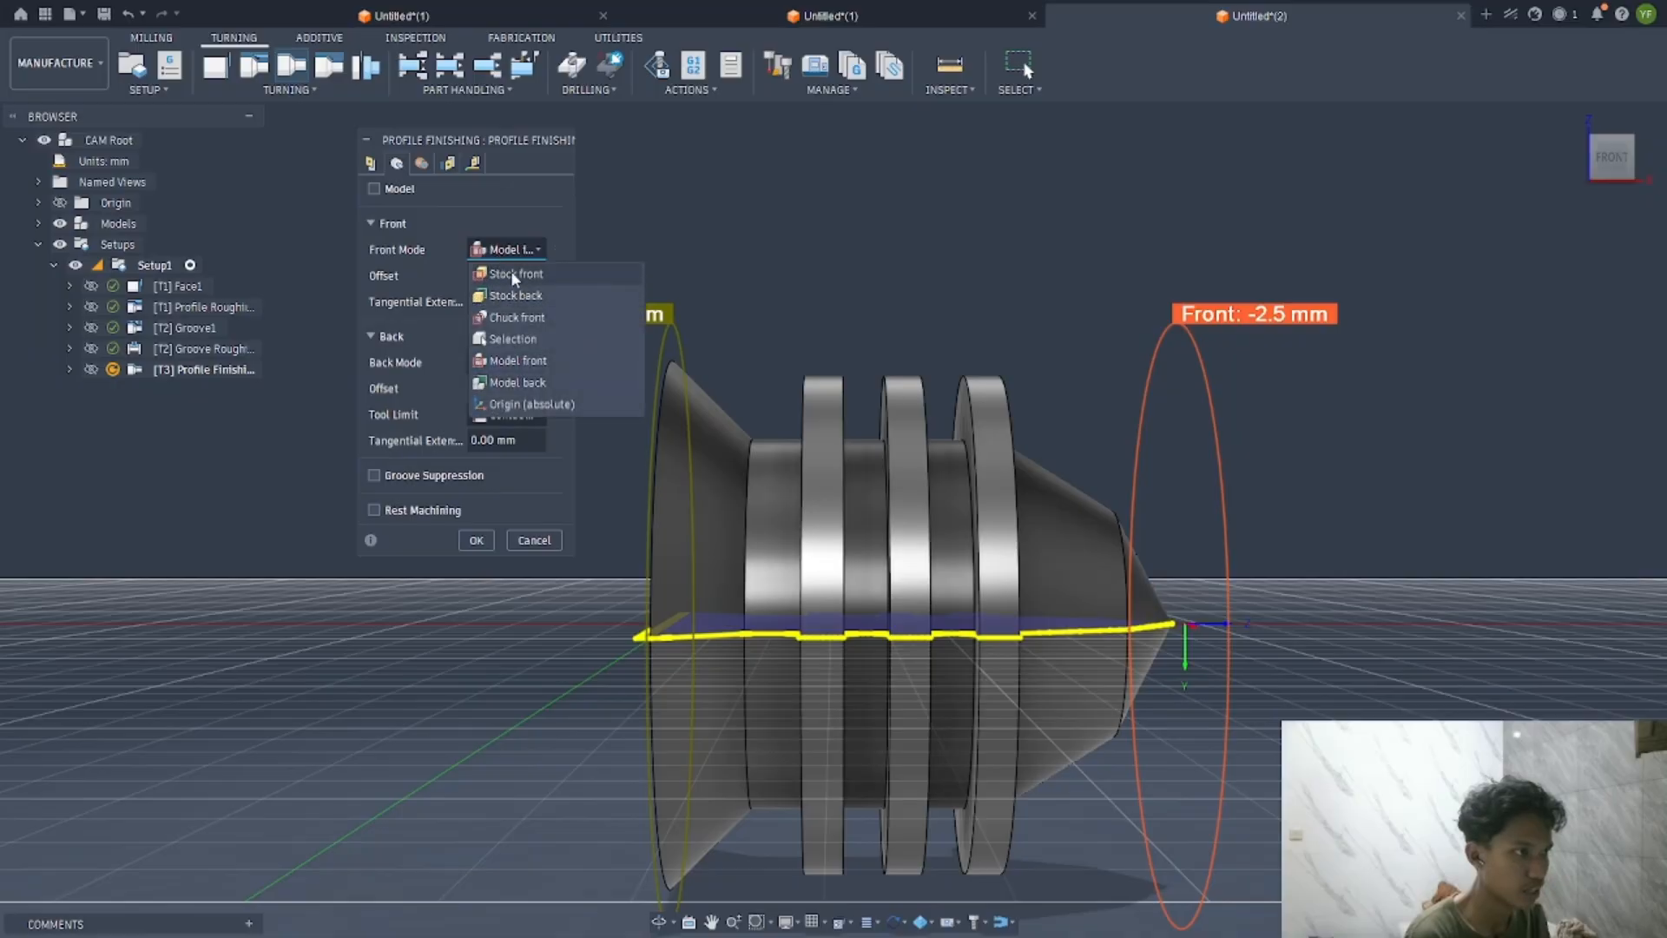
left_click(516, 275)
left_click(507, 363)
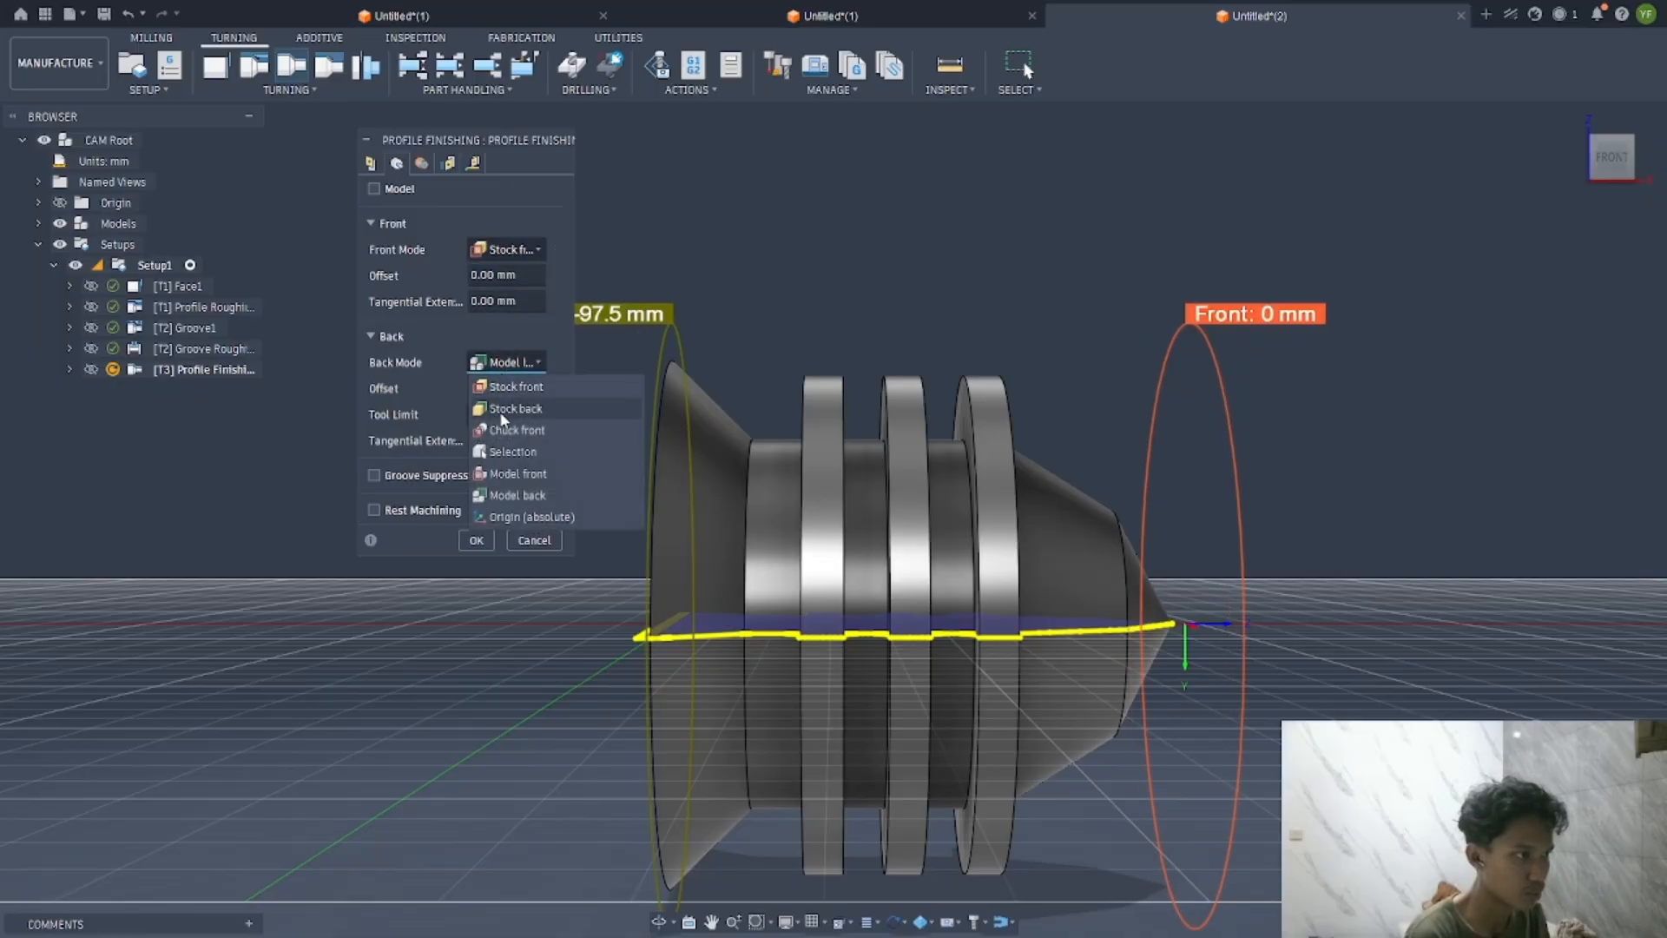
left_click(522, 412)
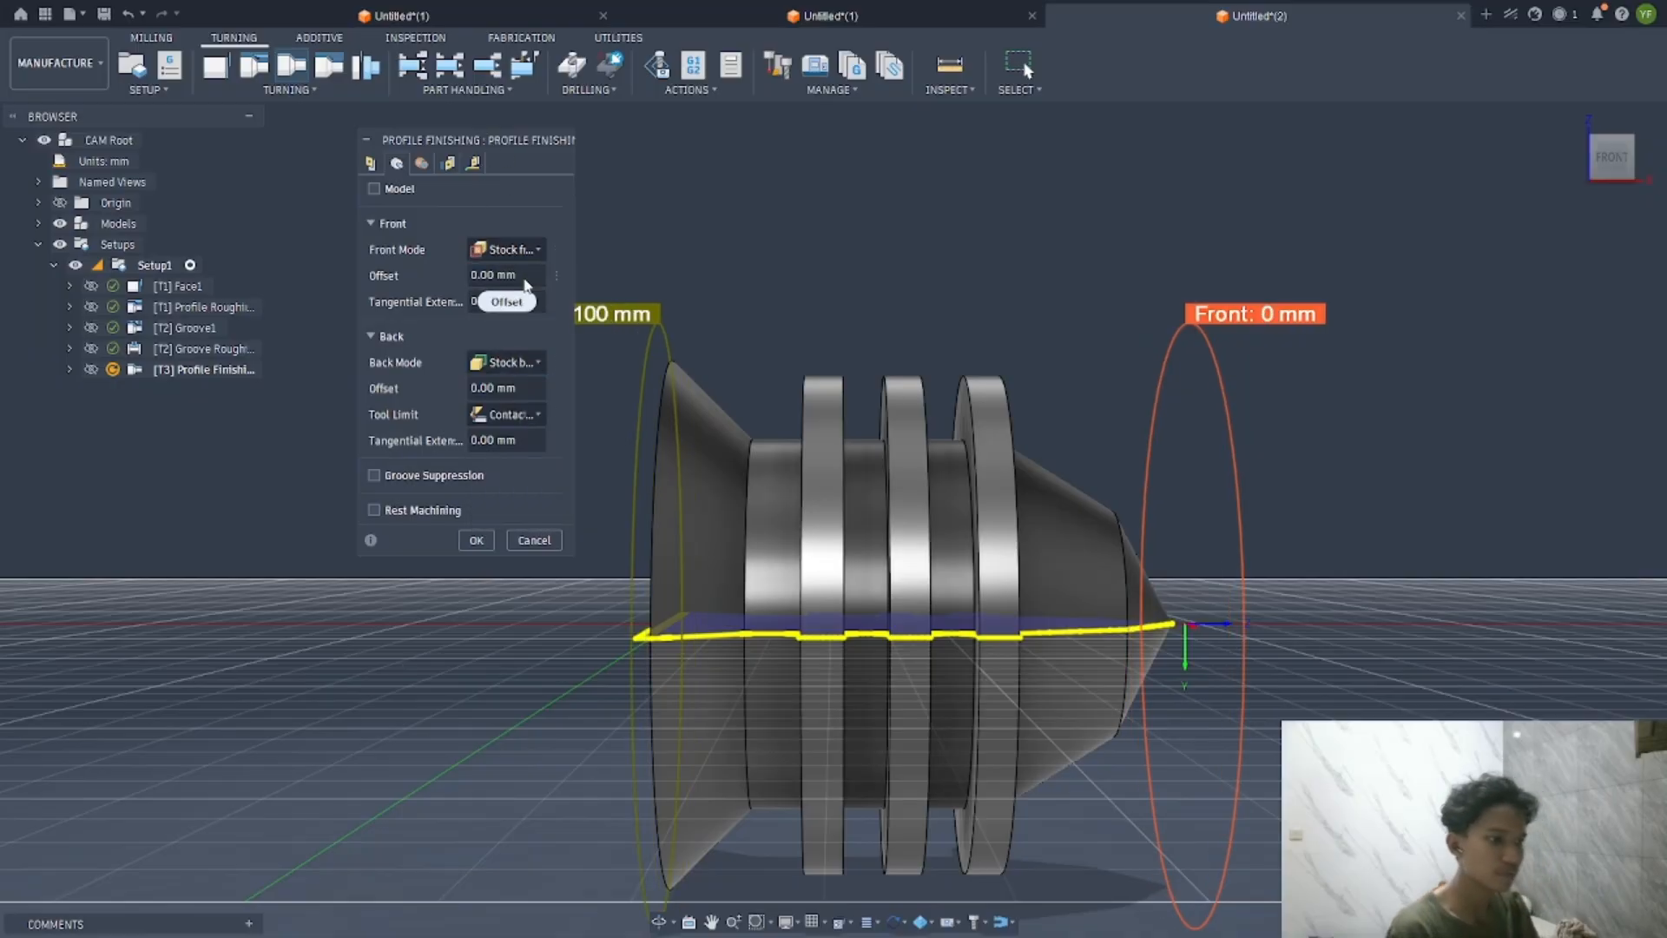
Set Grooving to Don't allow grooving for Profile Finishing and generate the toolpath
left_click(456, 165)
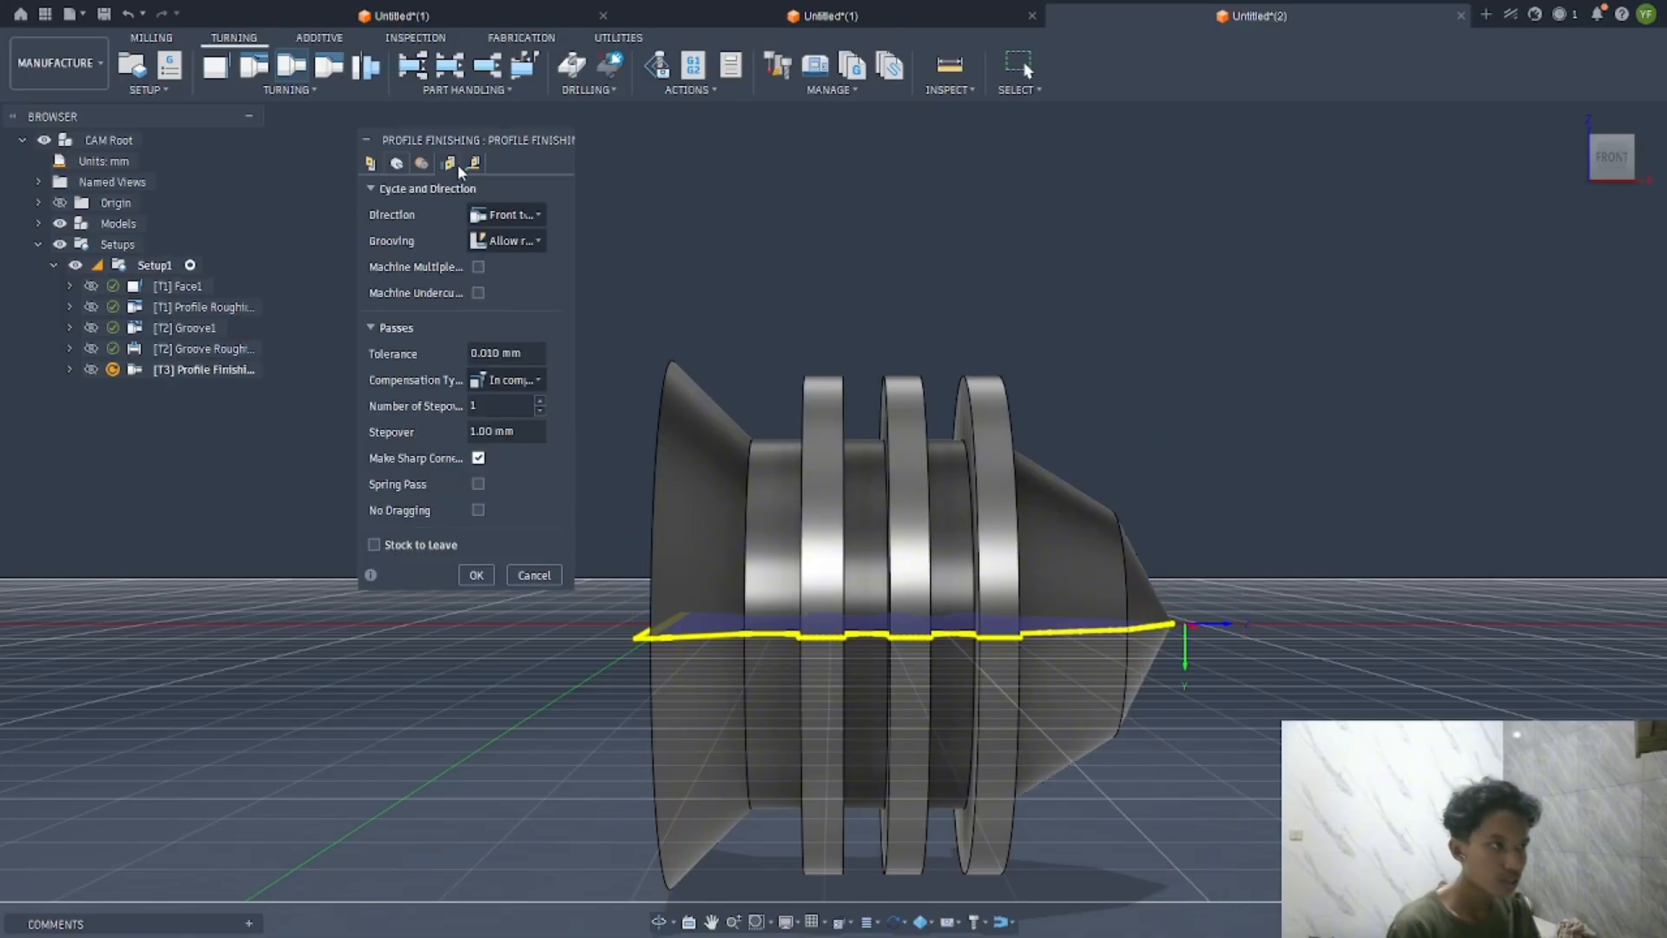
left_click(507, 241)
left_click(530, 263)
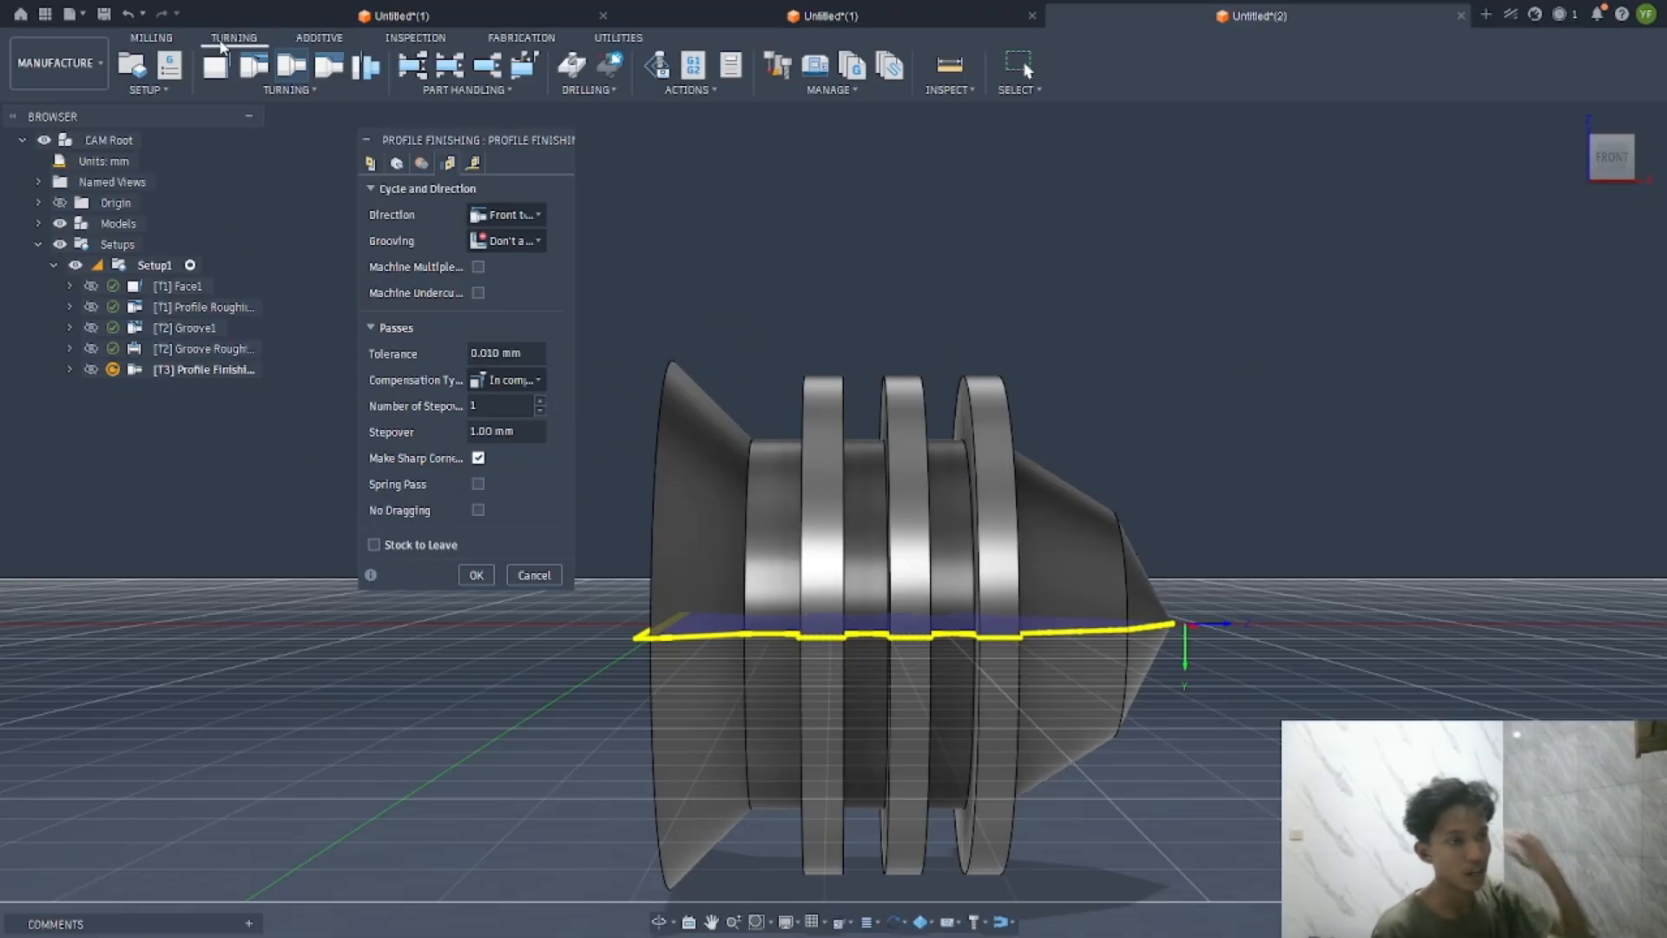
left_click(507, 241)
left_click(506, 265)
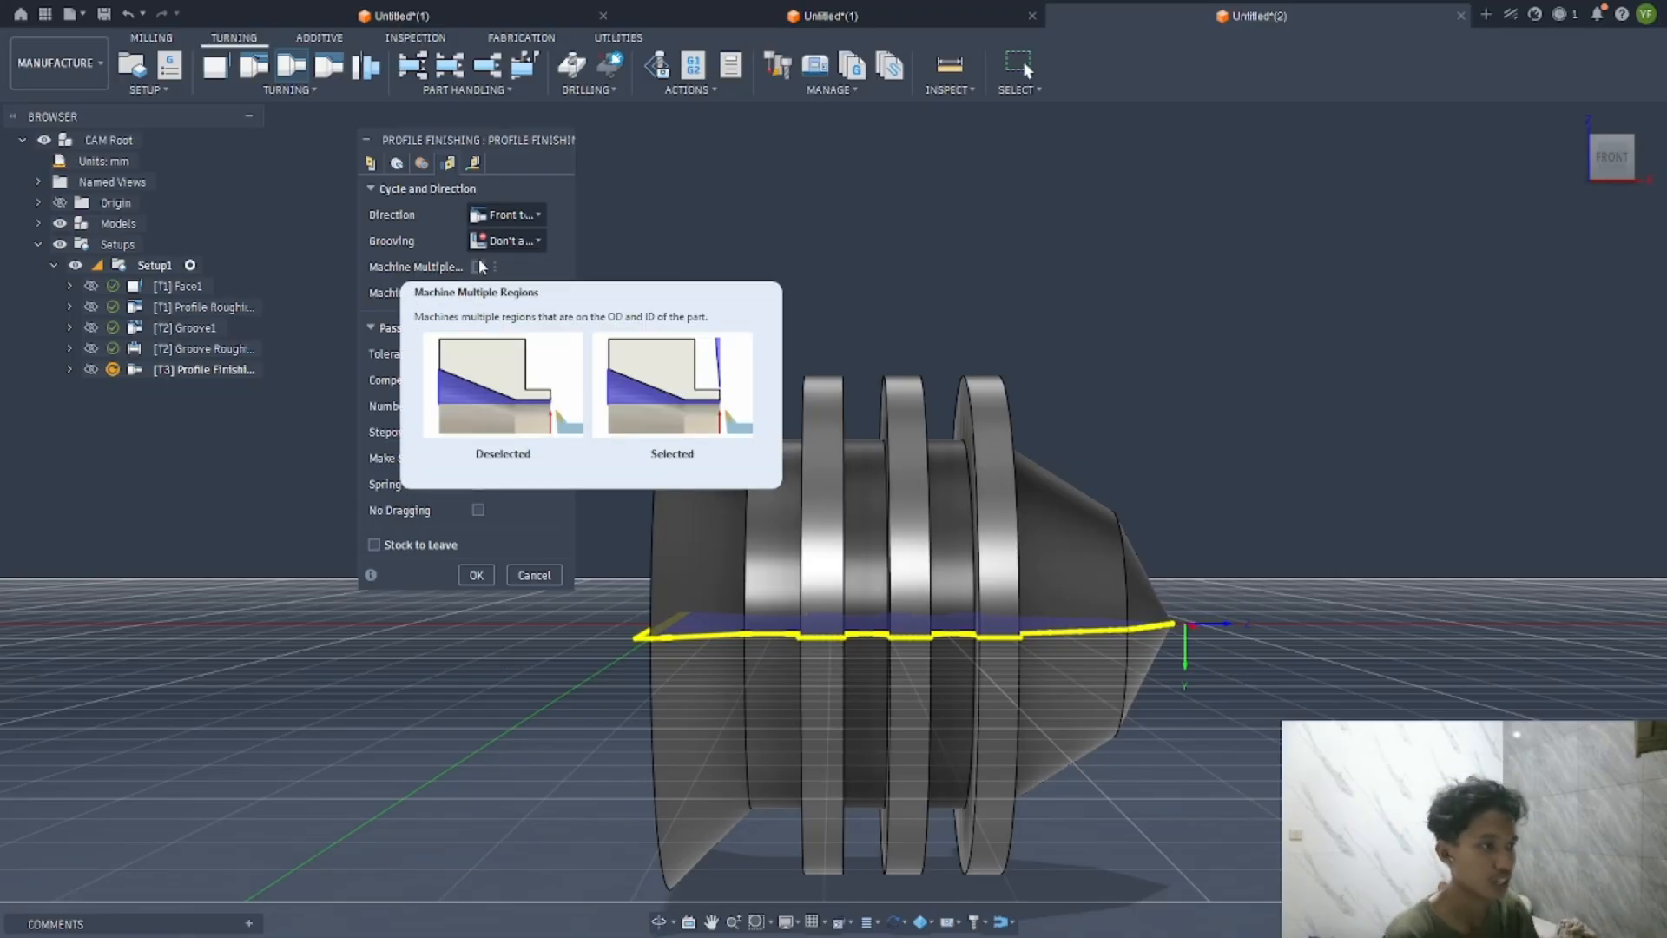
left_click(506, 241)
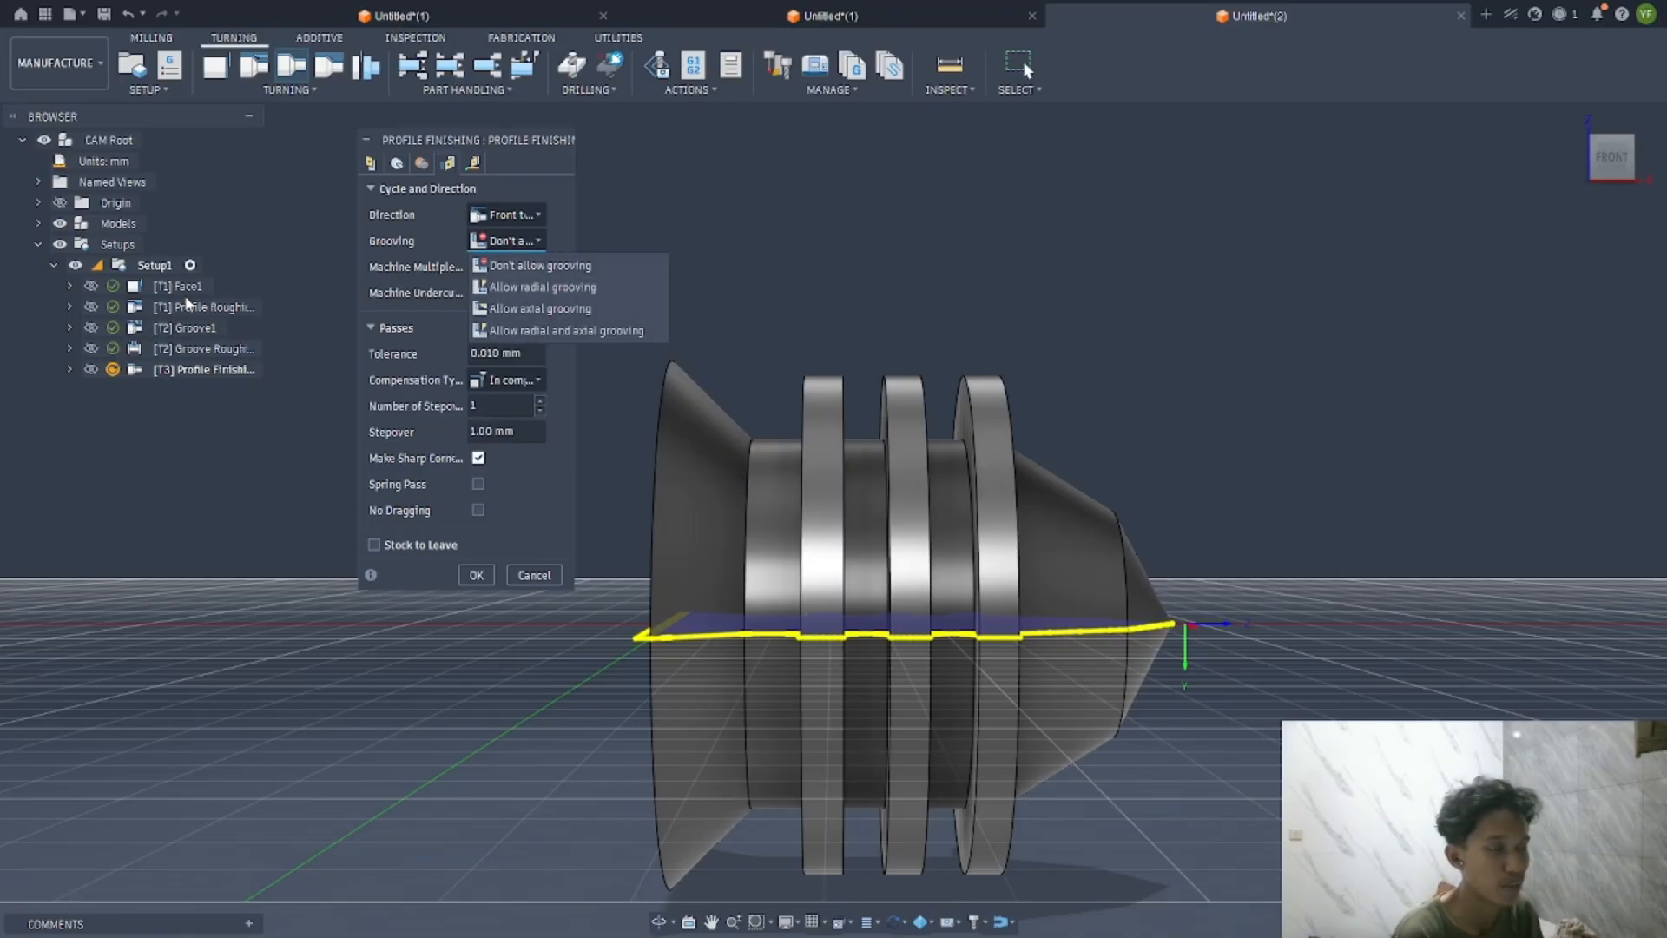
left_click(423, 432)
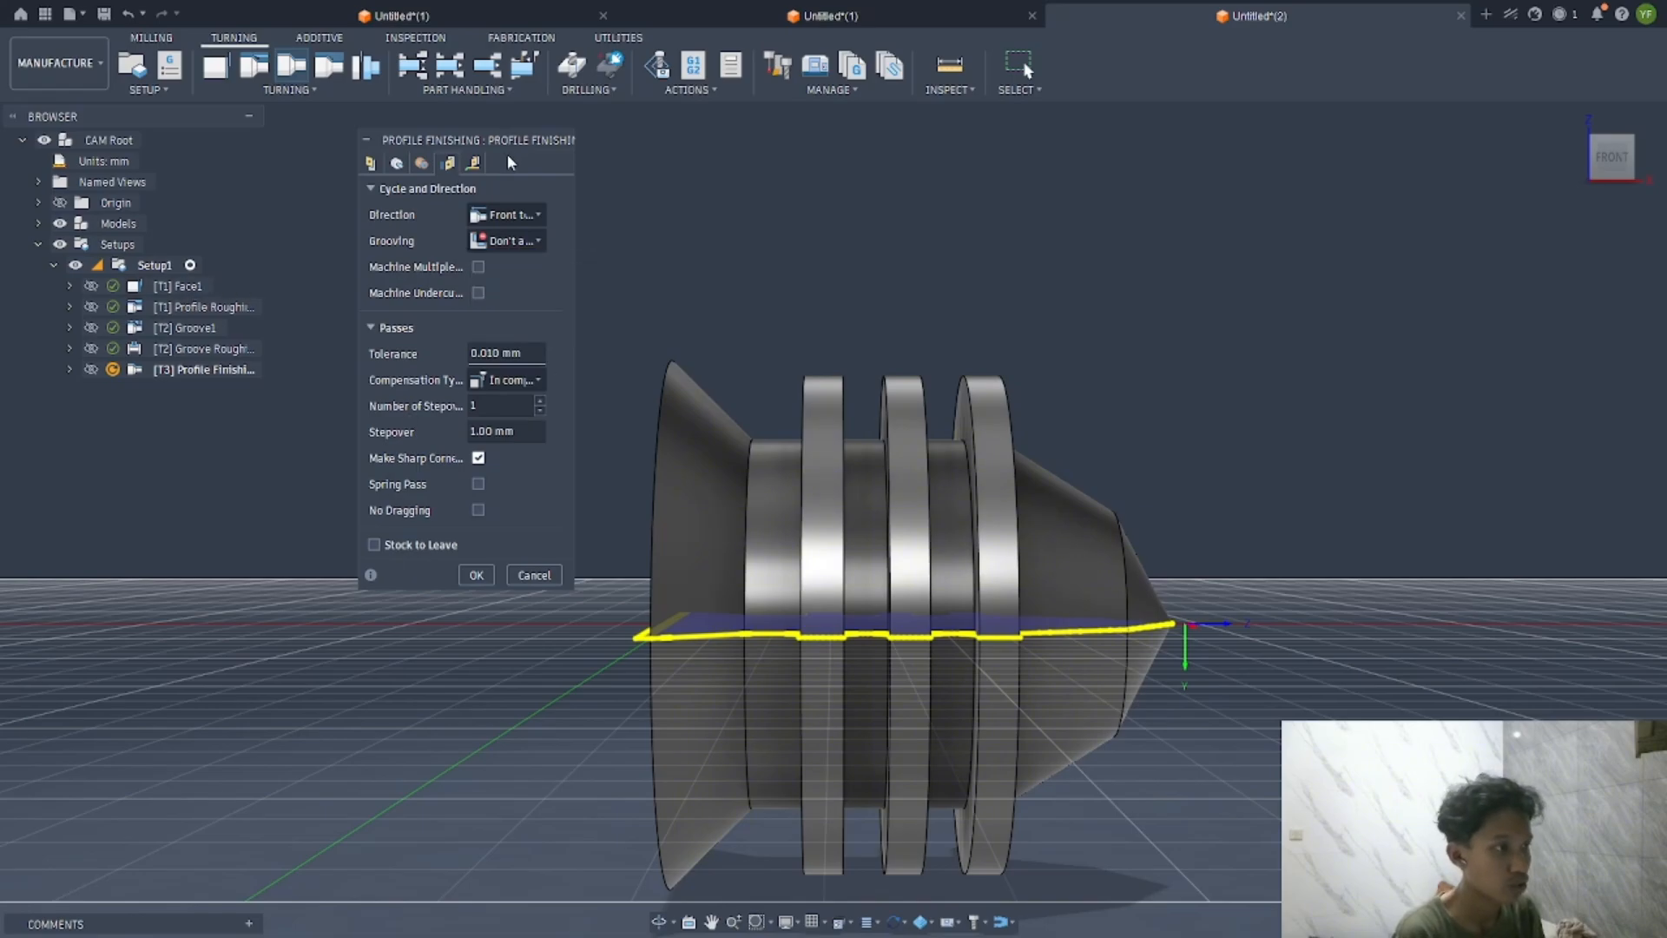
left_click(483, 170)
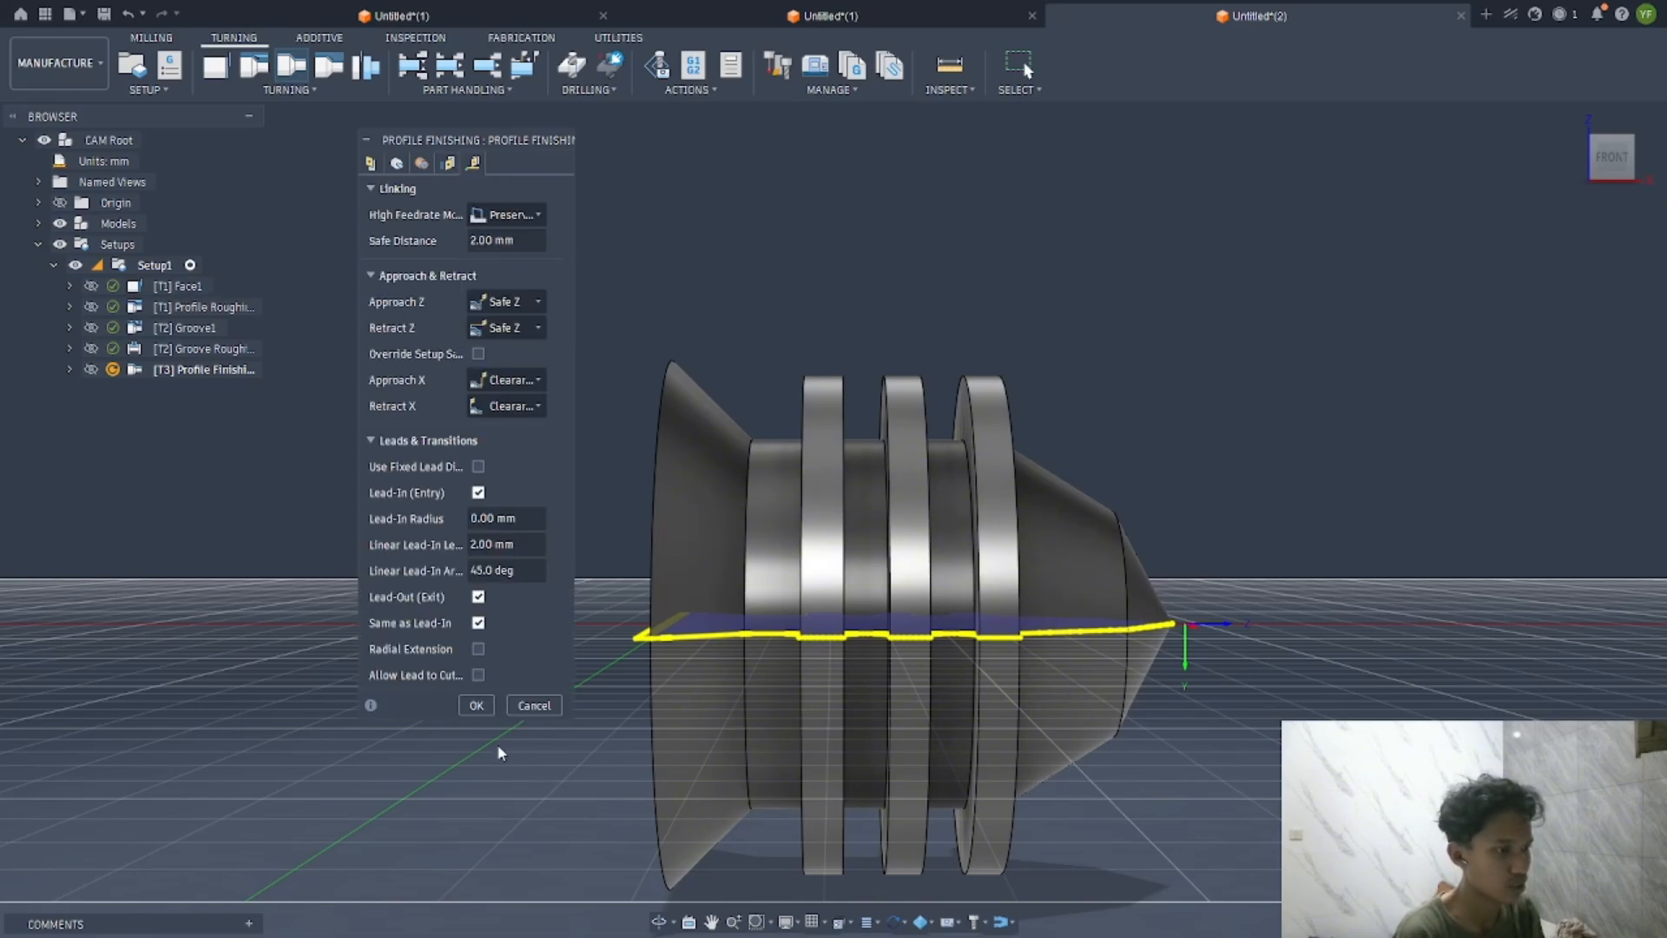
left_click(475, 705)
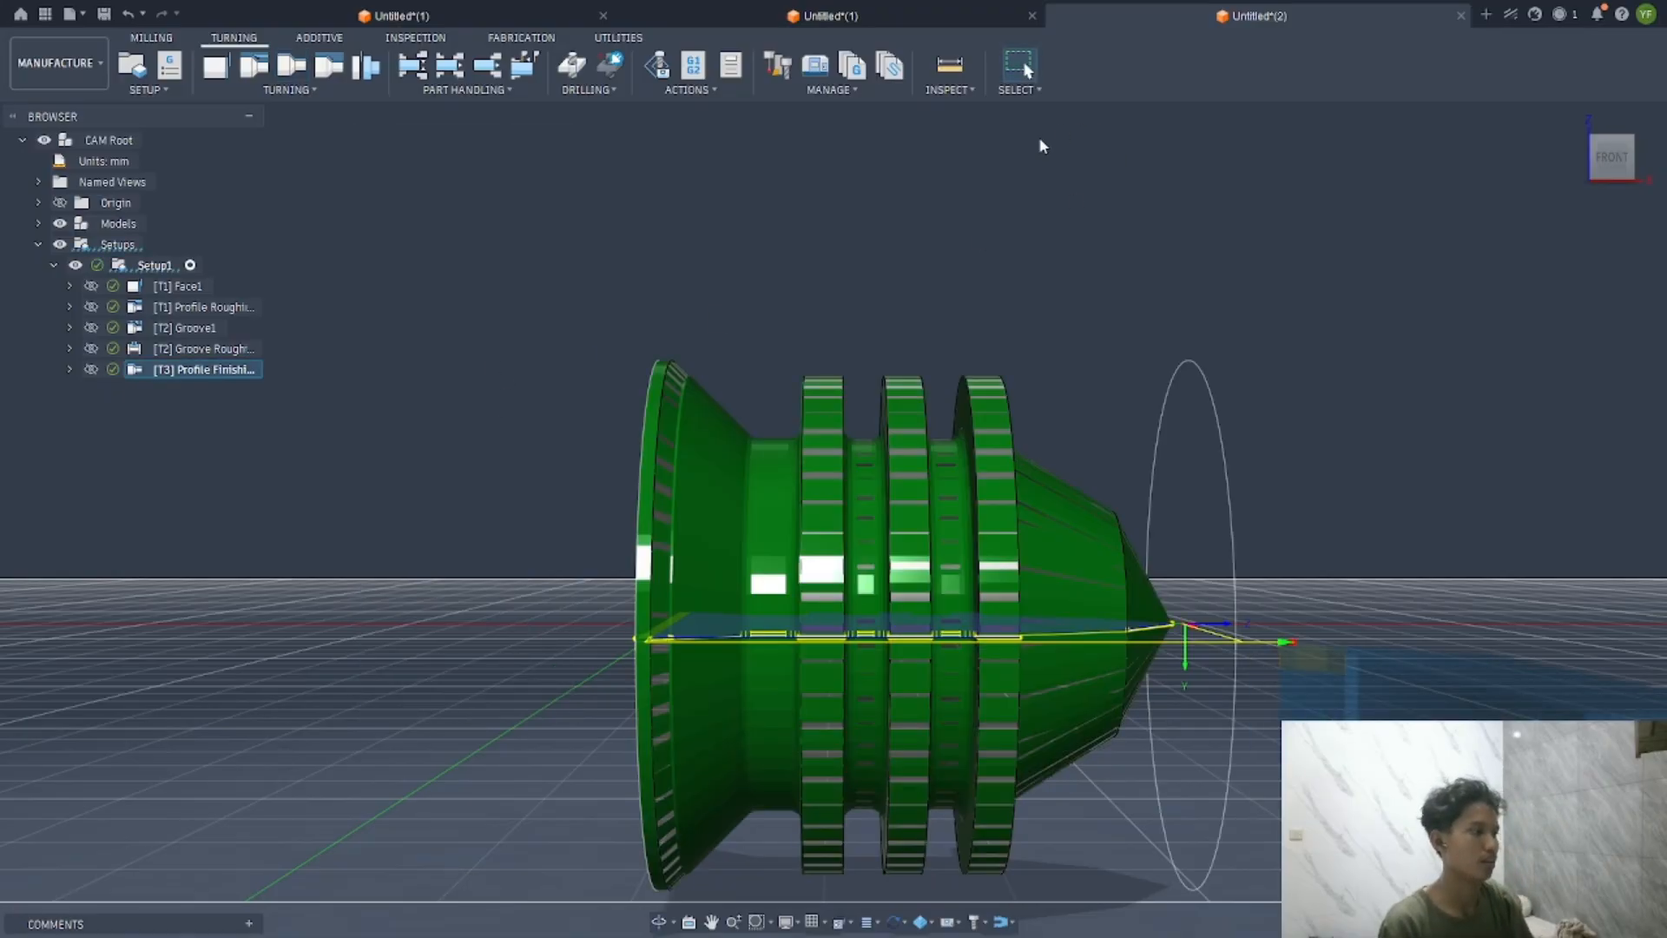
Simulate the Profile Finishing toolpath at adjusted playback speed and exit the simulation
left_click(661, 70)
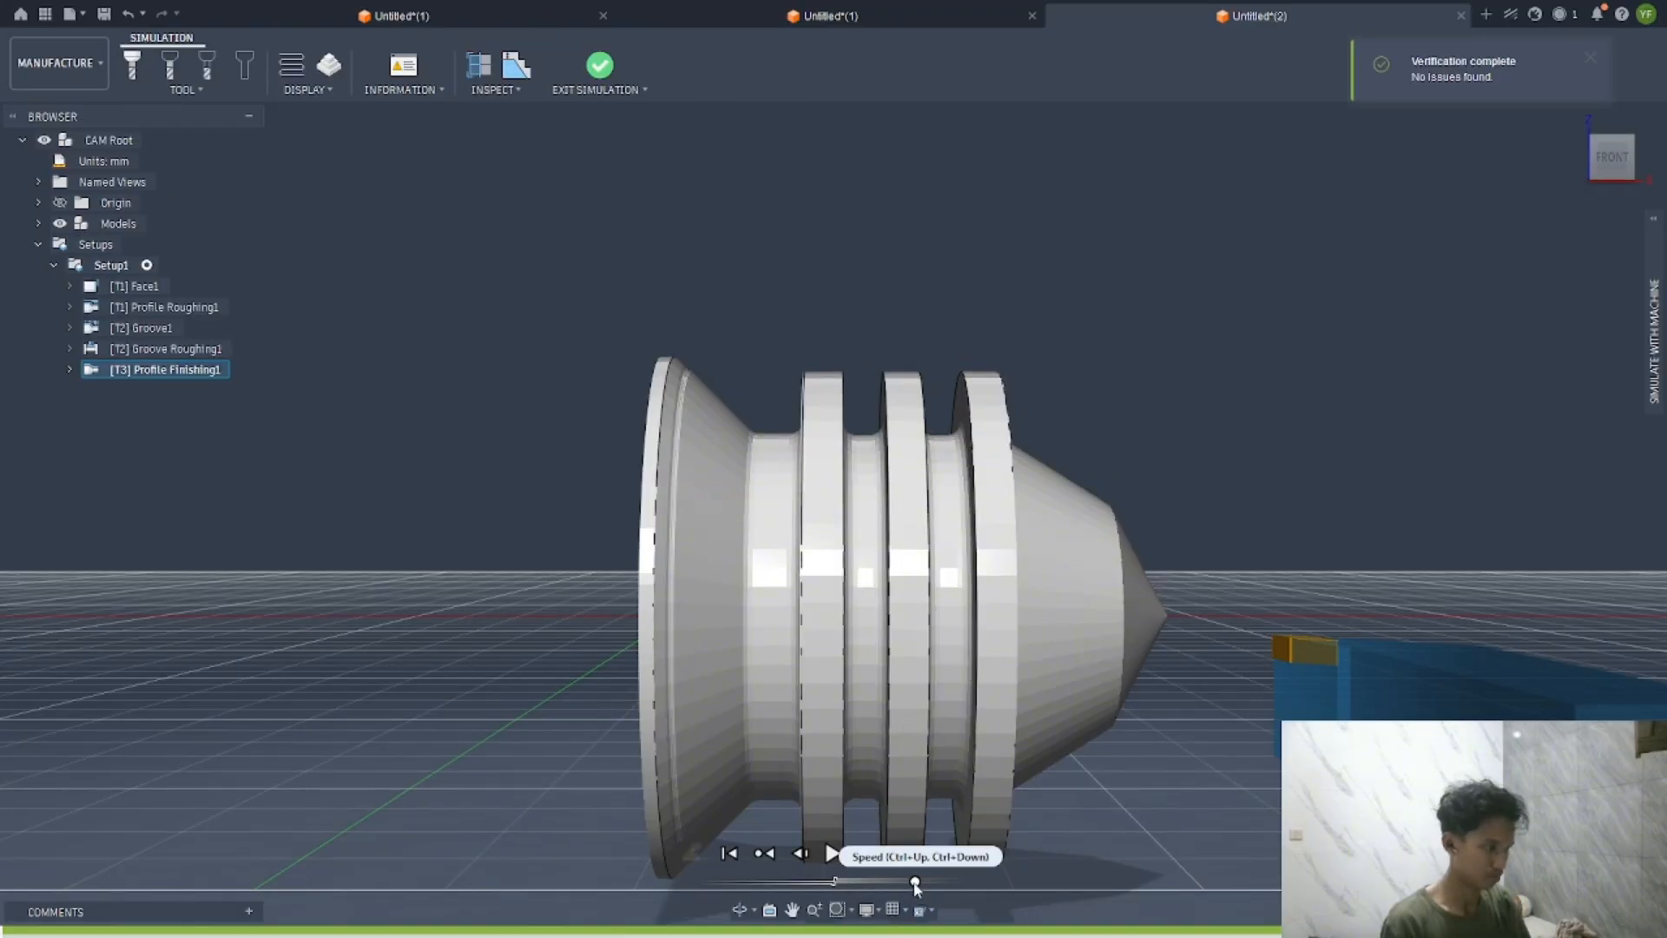
left_click_drag(915, 881, 852, 881)
left_click(832, 853)
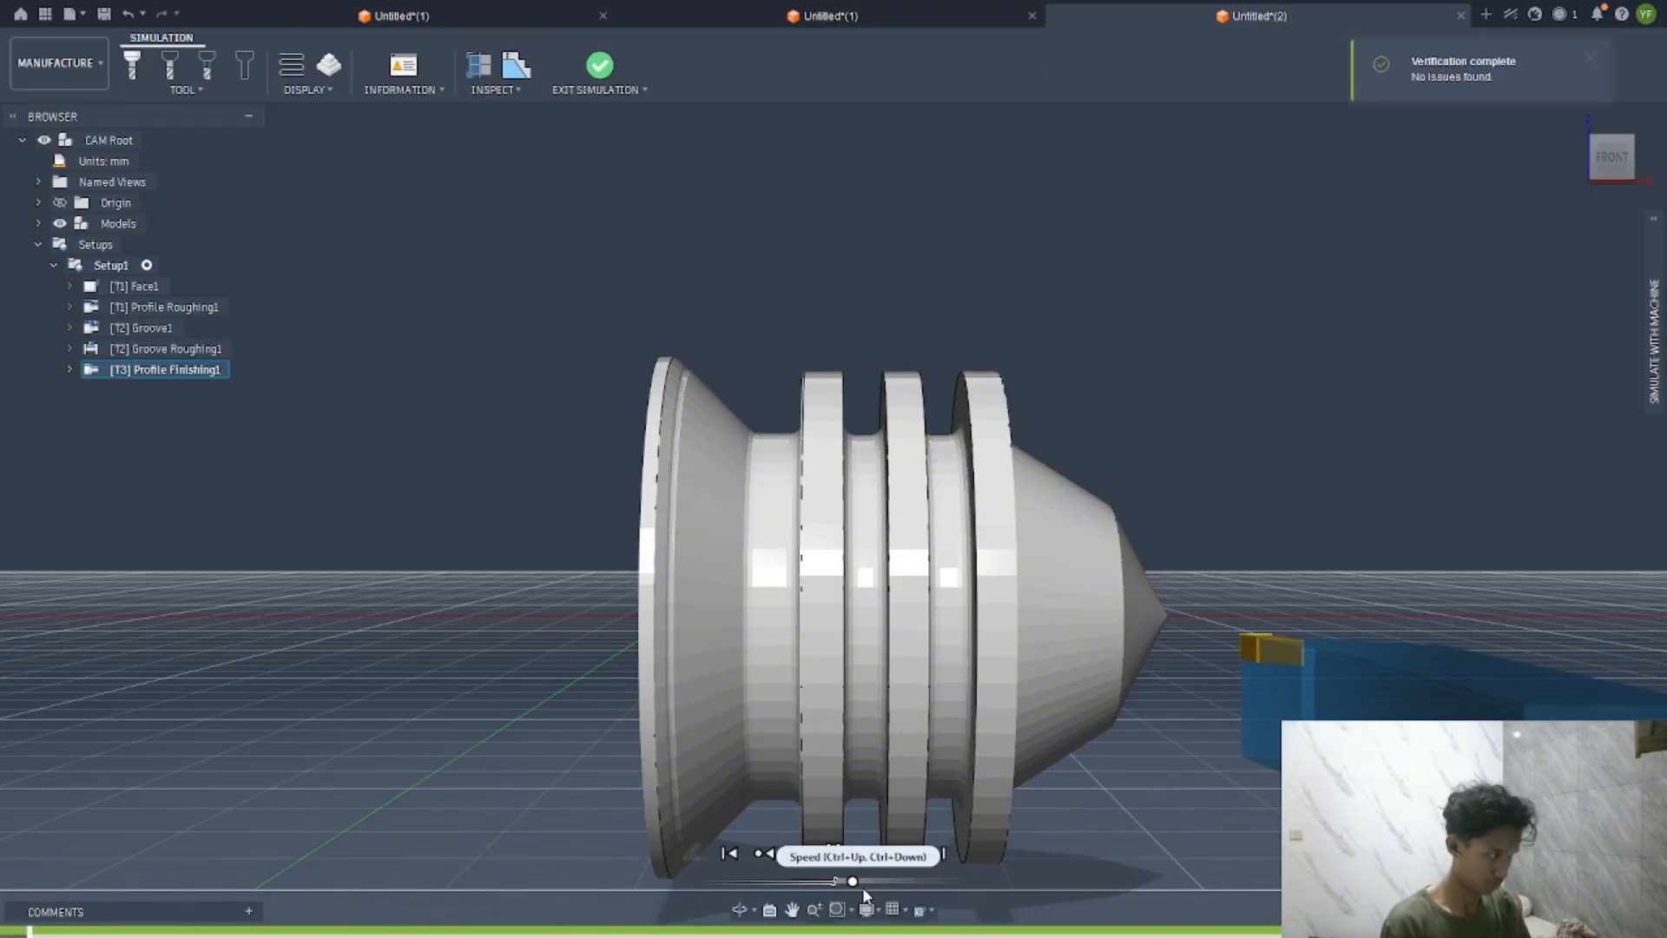
left_click_drag(869, 883, 882, 884)
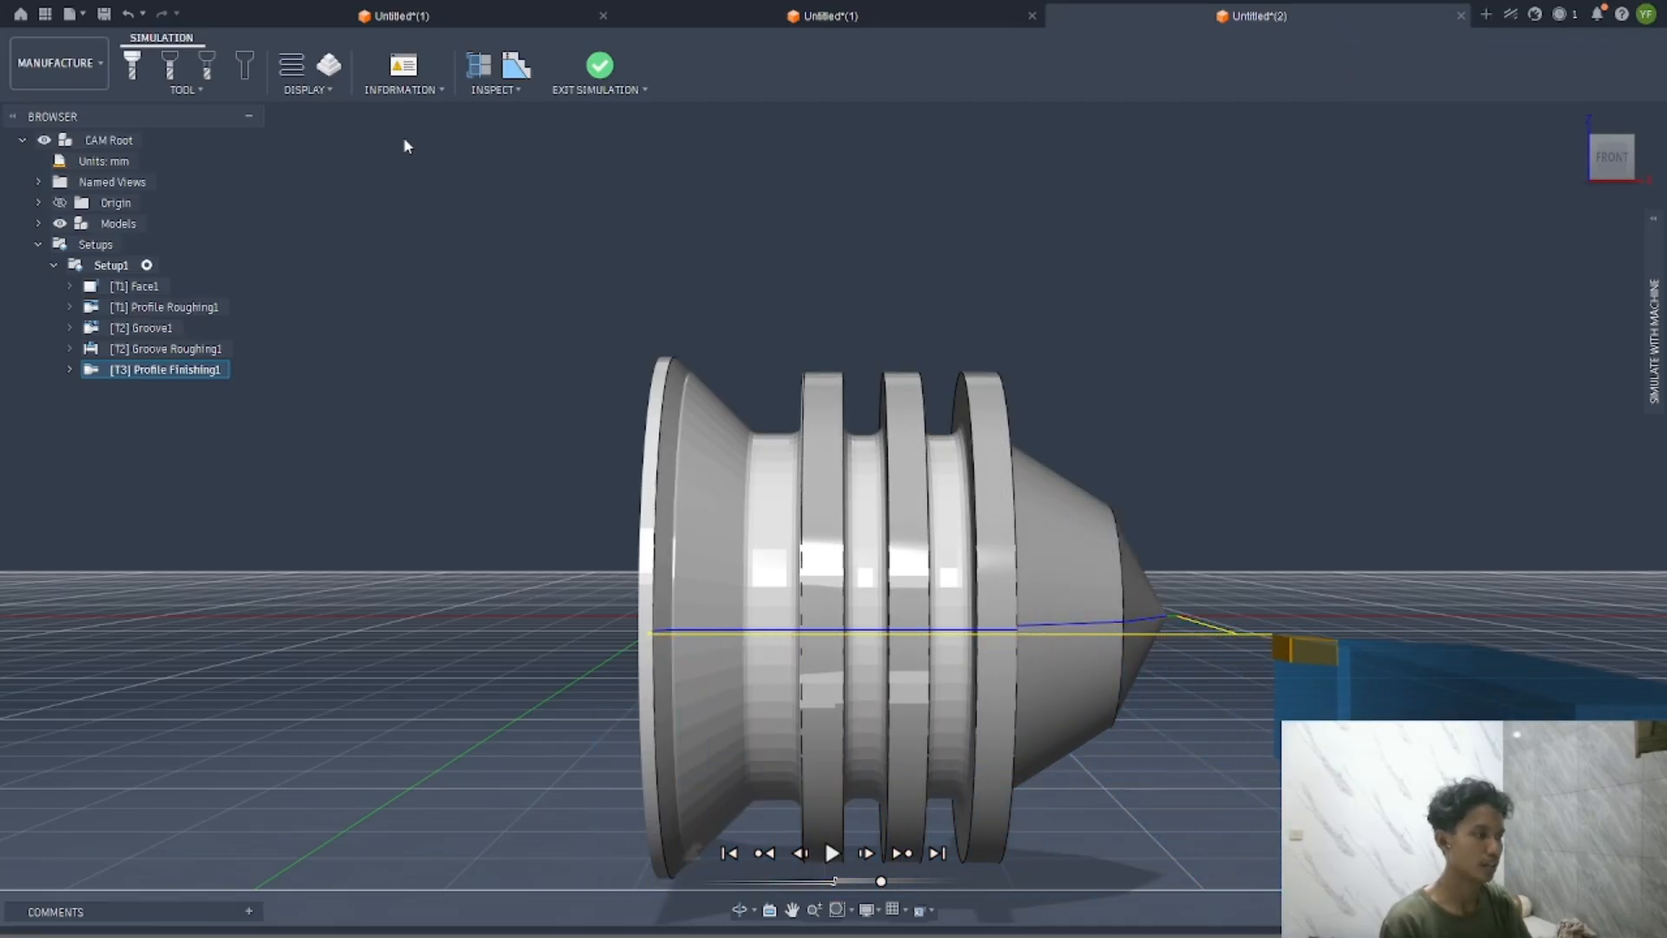
left_click(599, 66)
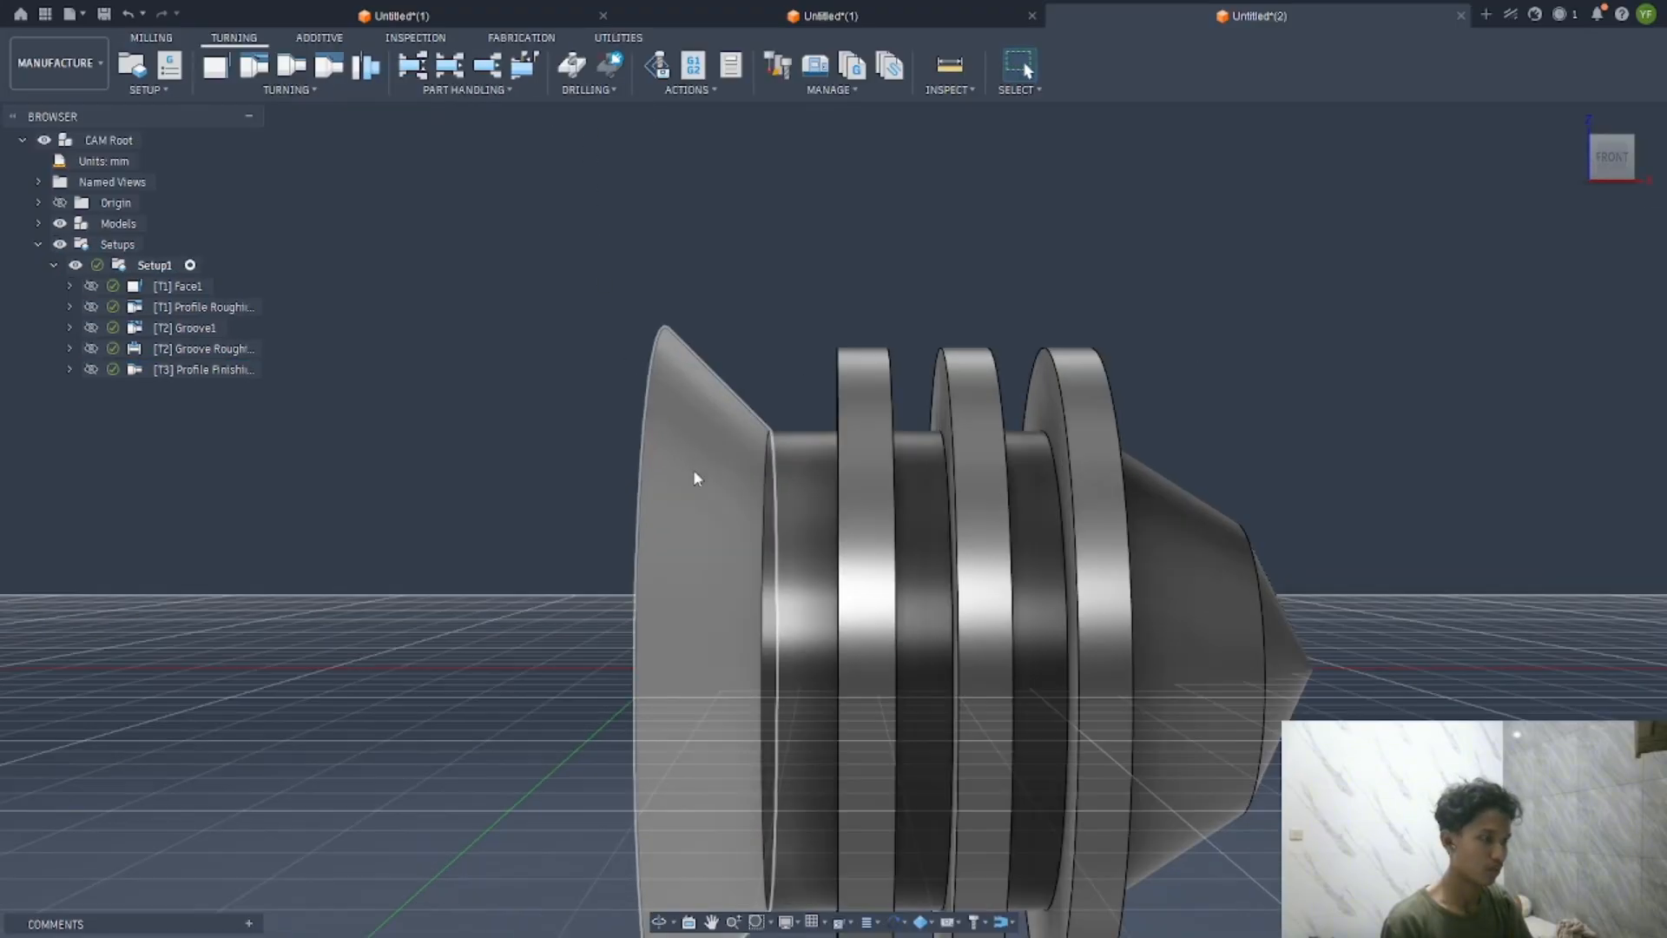
Examine the Profile Finishing toolpath and the part's ribs from several angles
left_click(195, 369)
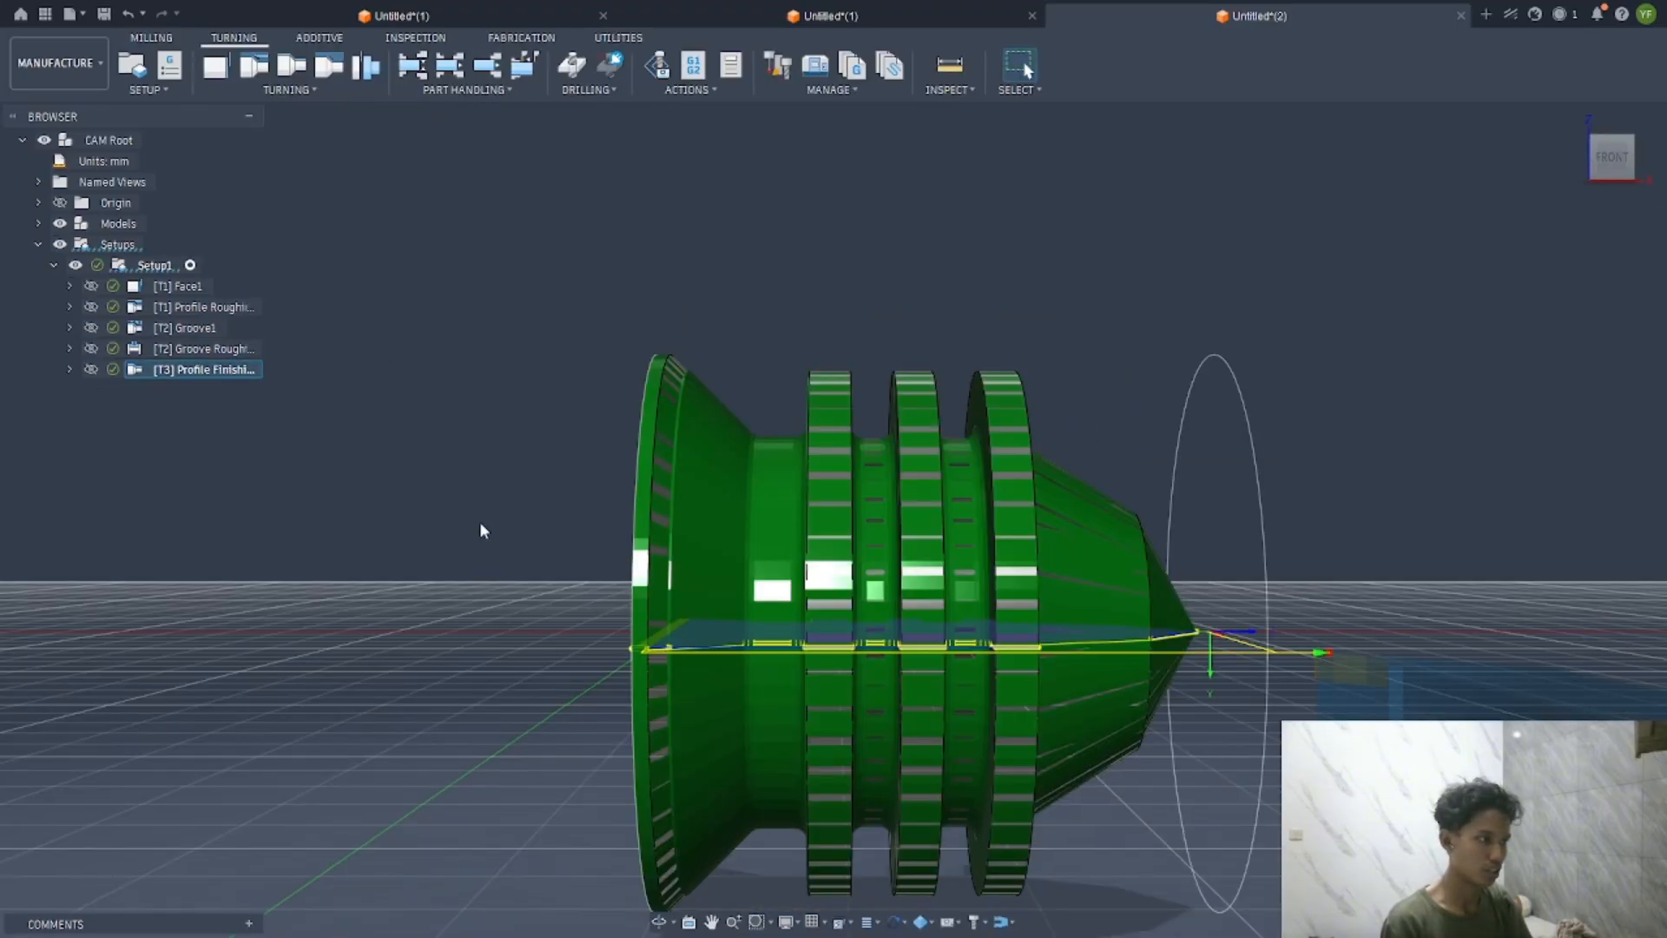
middle_click_drag(519, 518, 568, 524, "shift")
left_click(715, 528)
middle_click_drag(523, 369, 474, 351, "shift")
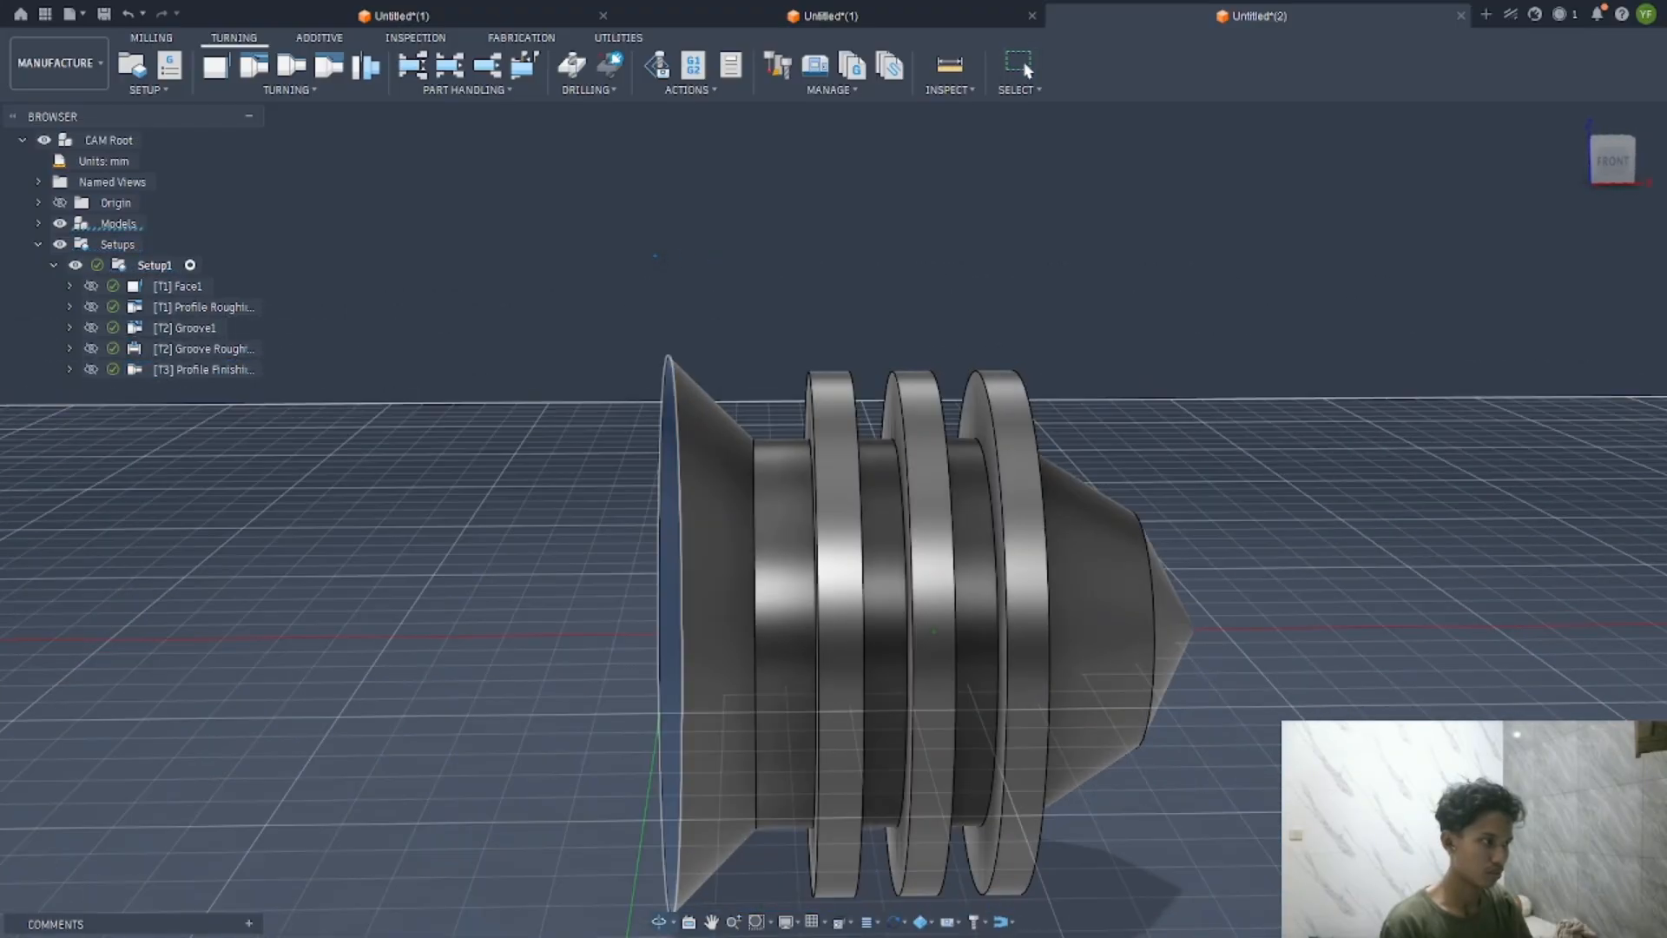
left_click(474, 351)
middle_click_drag(266, 404, 216, 370, "shift")
left_click(215, 371)
middle_click_drag(374, 378, 410, 397, "shift")
left_click(223, 371)
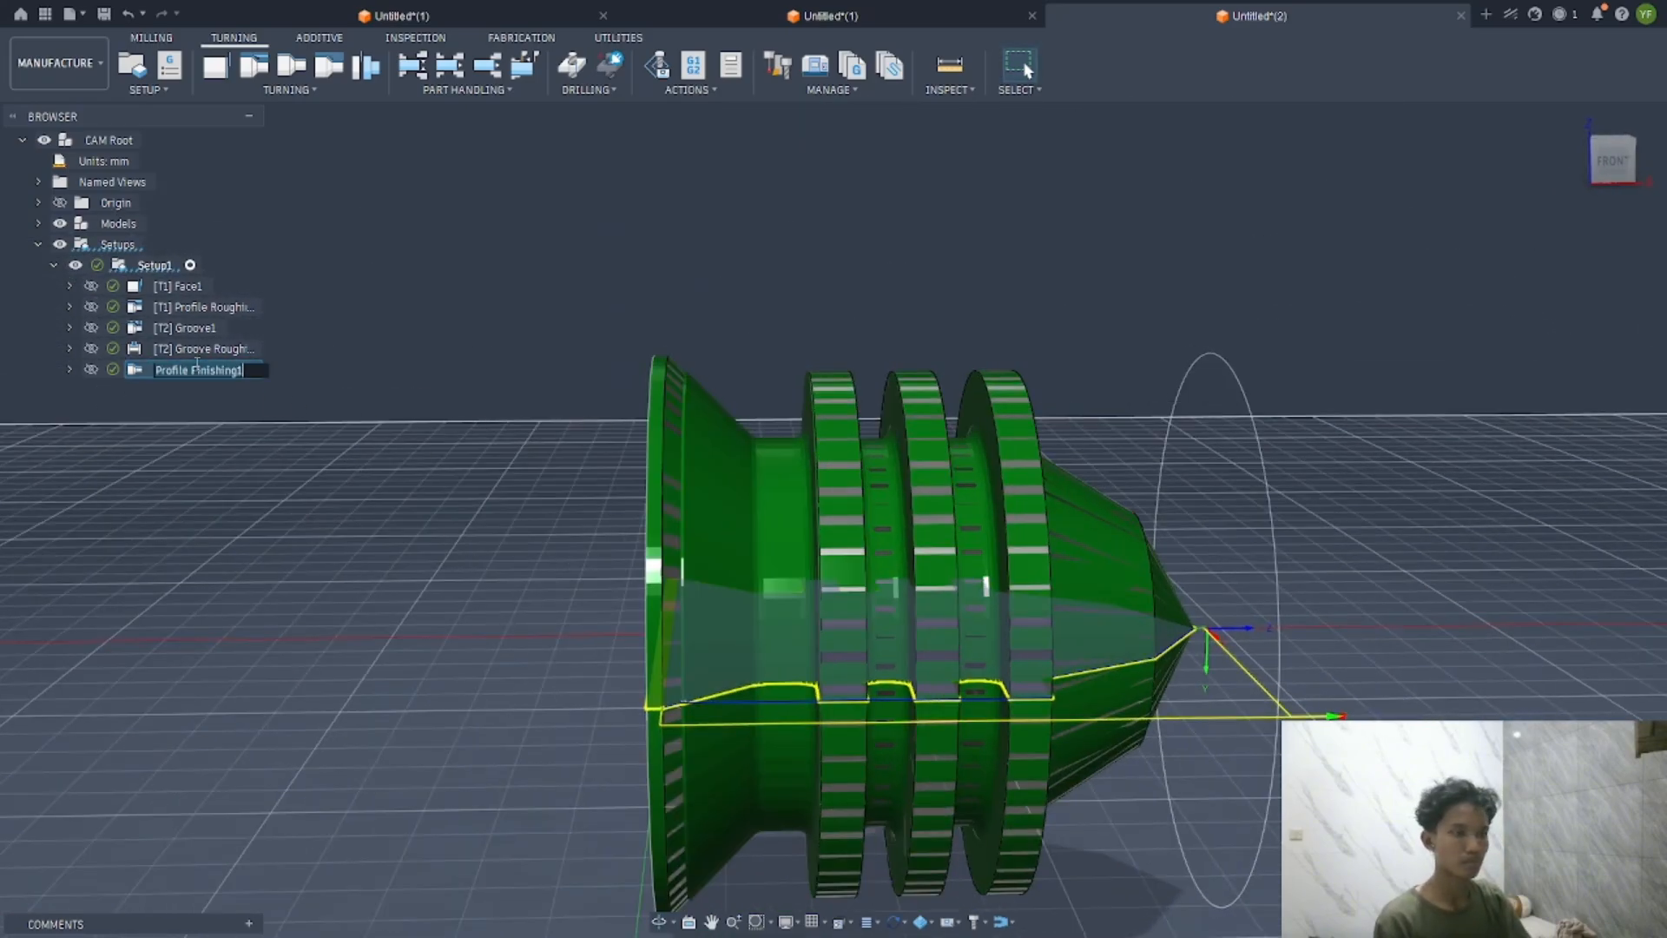
left_click(165, 306)
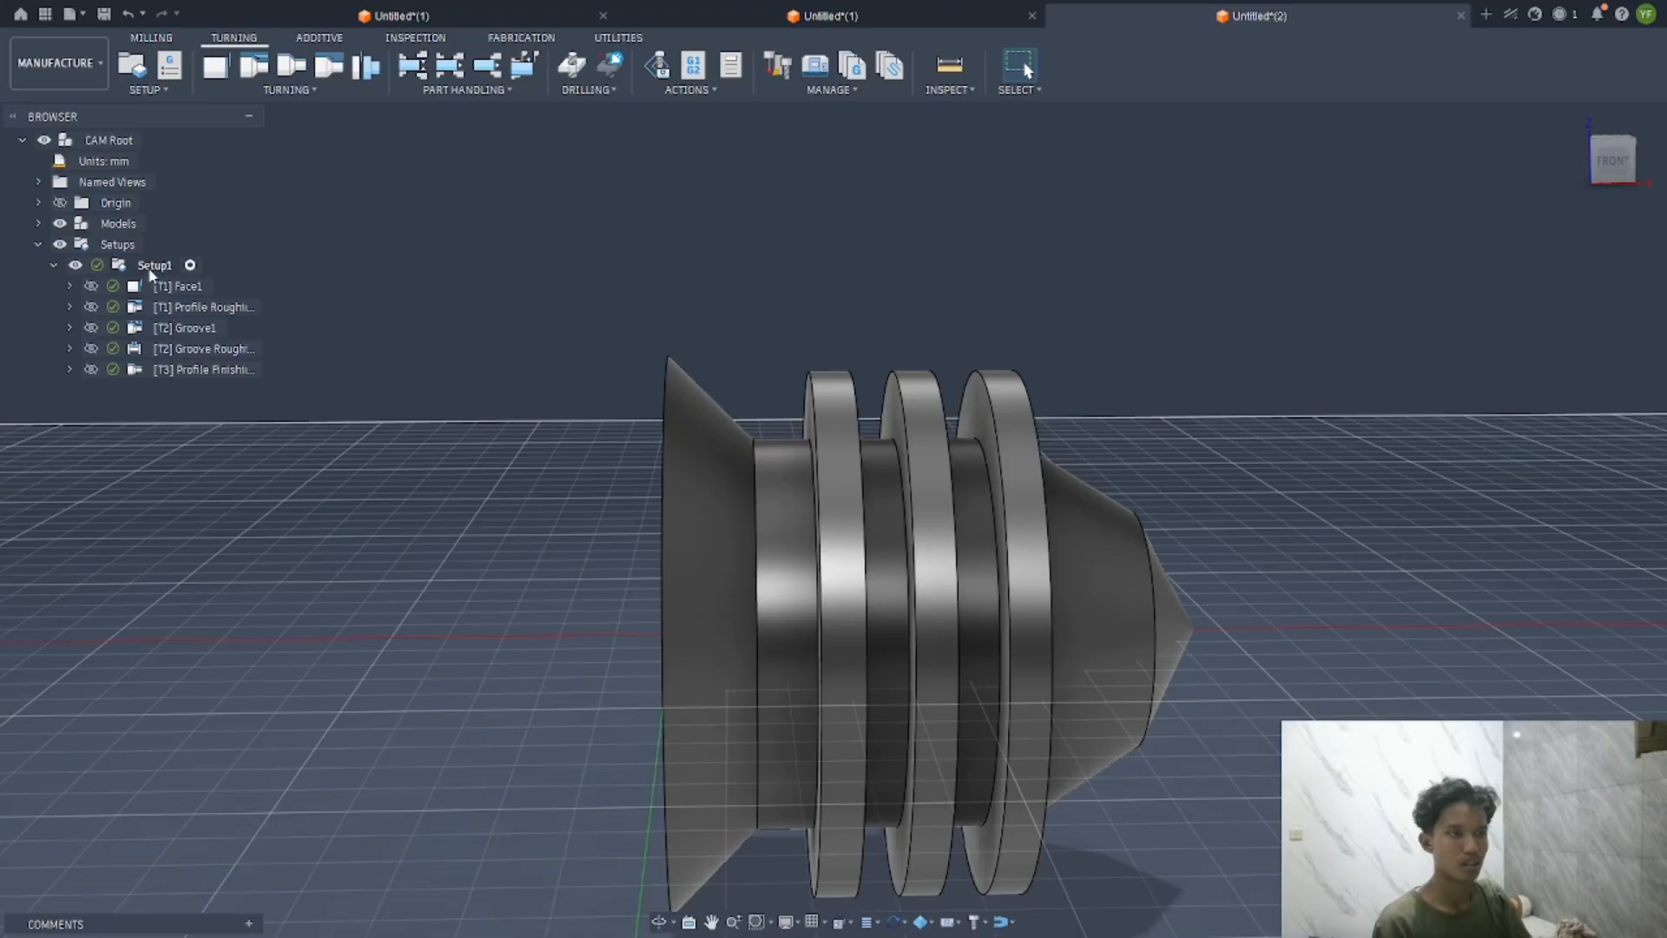
Simulate all operations of Setup1 in sequence, viewing the stock from an oblique angle
right_click(150, 270)
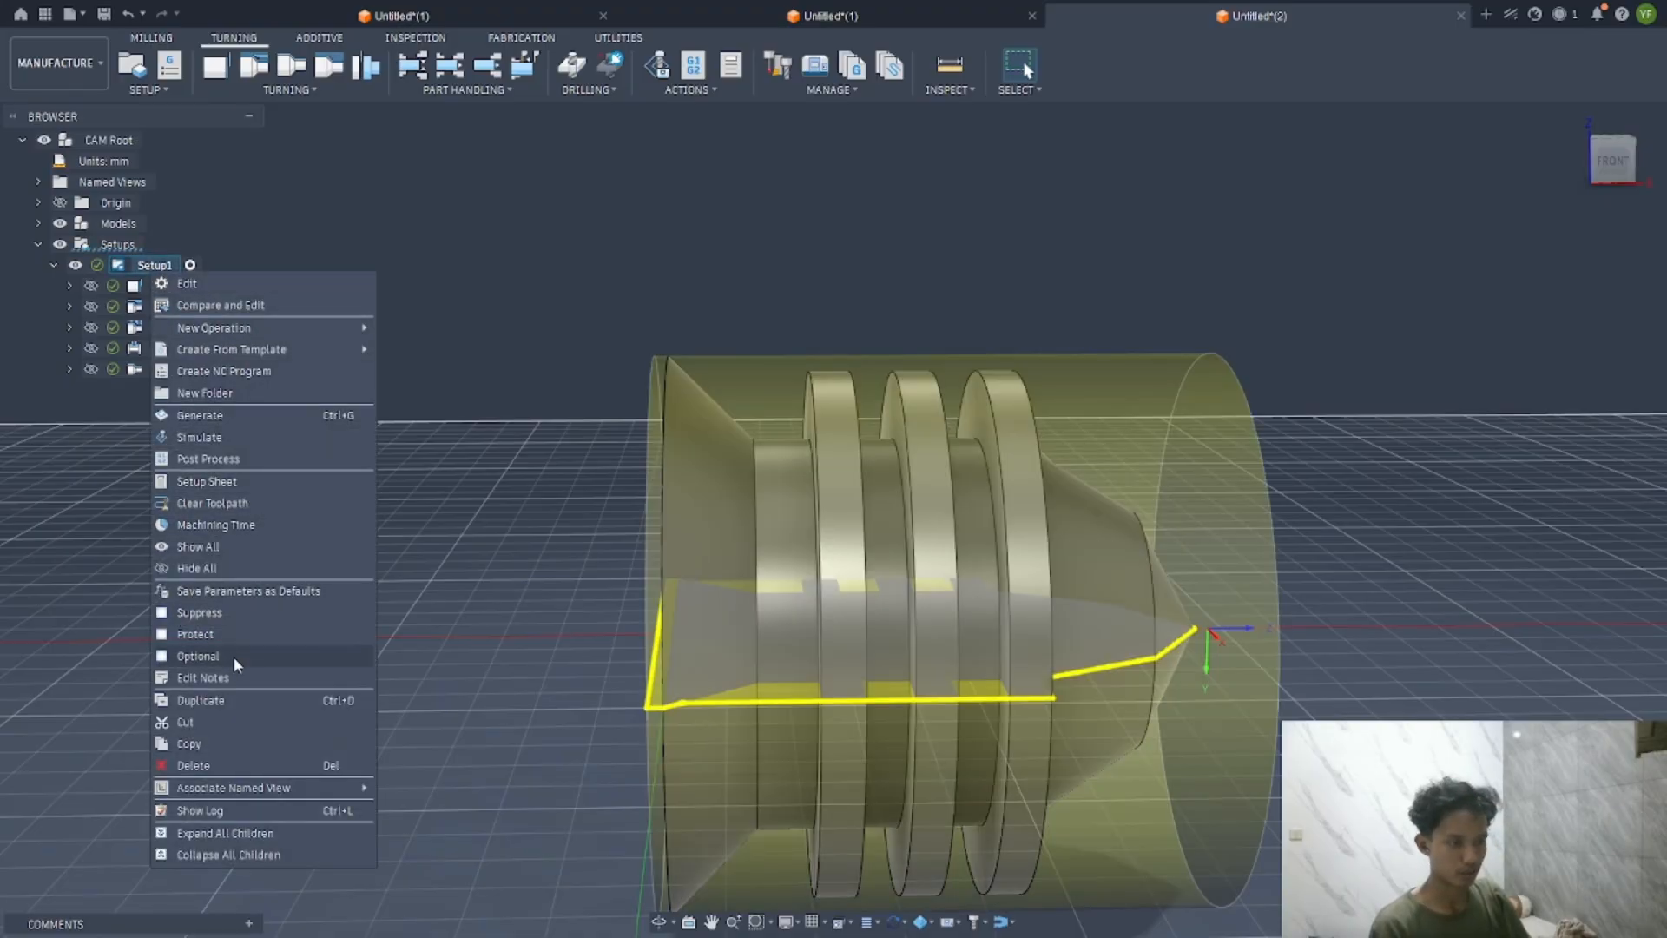
left_click(252, 437)
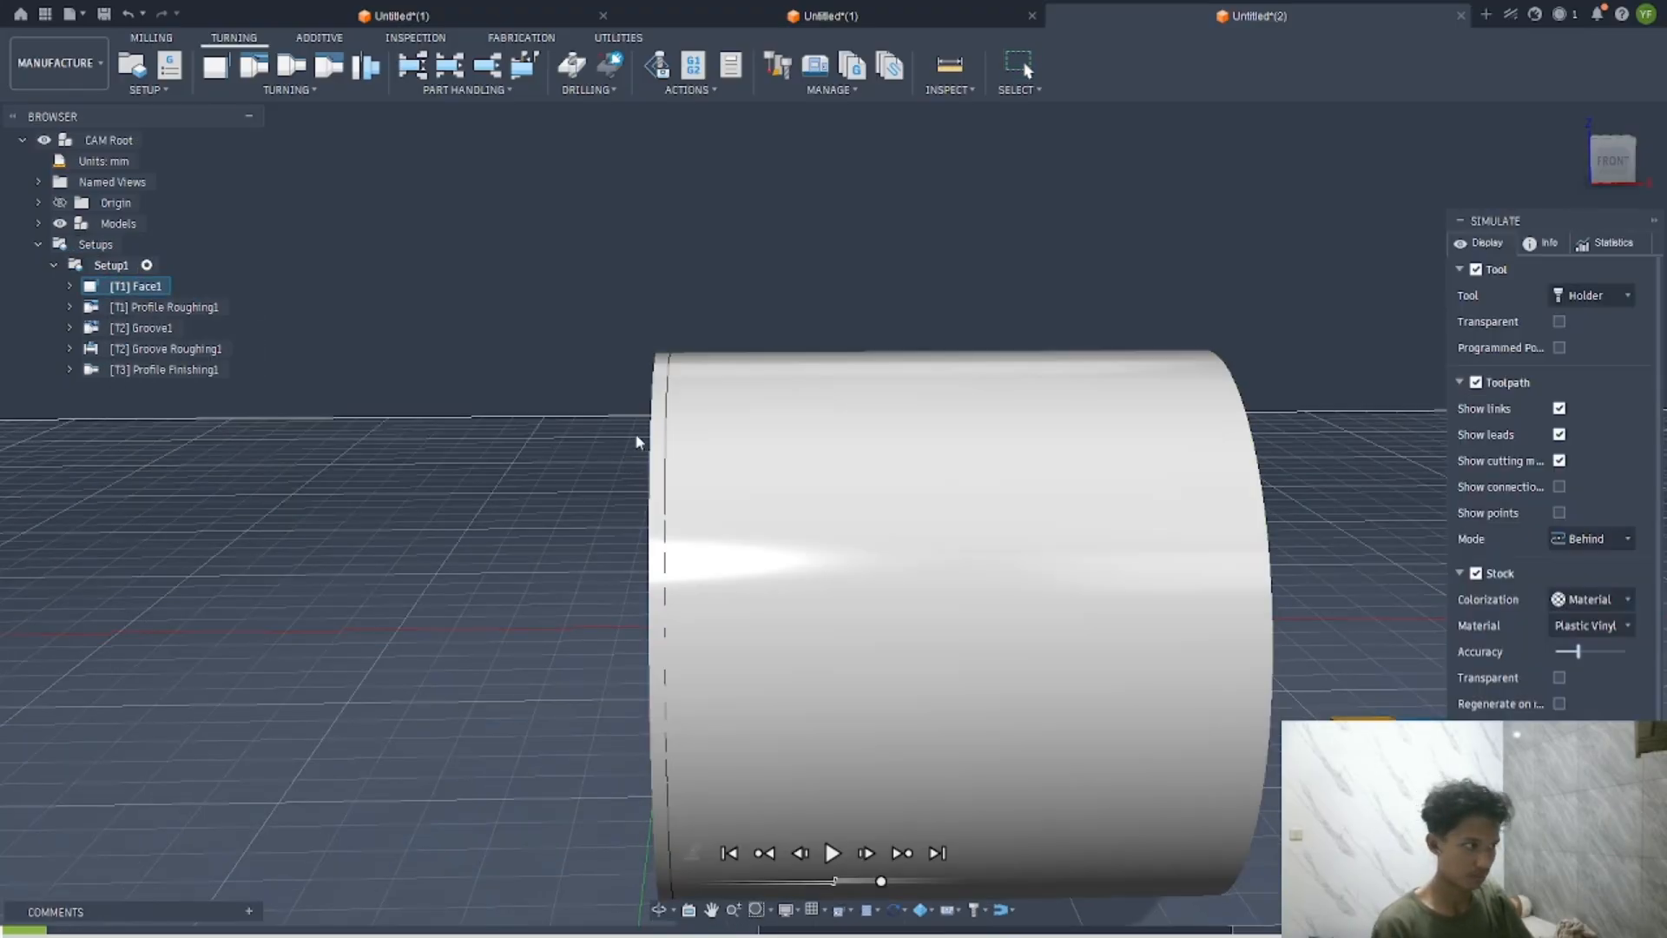
left_click(831, 853)
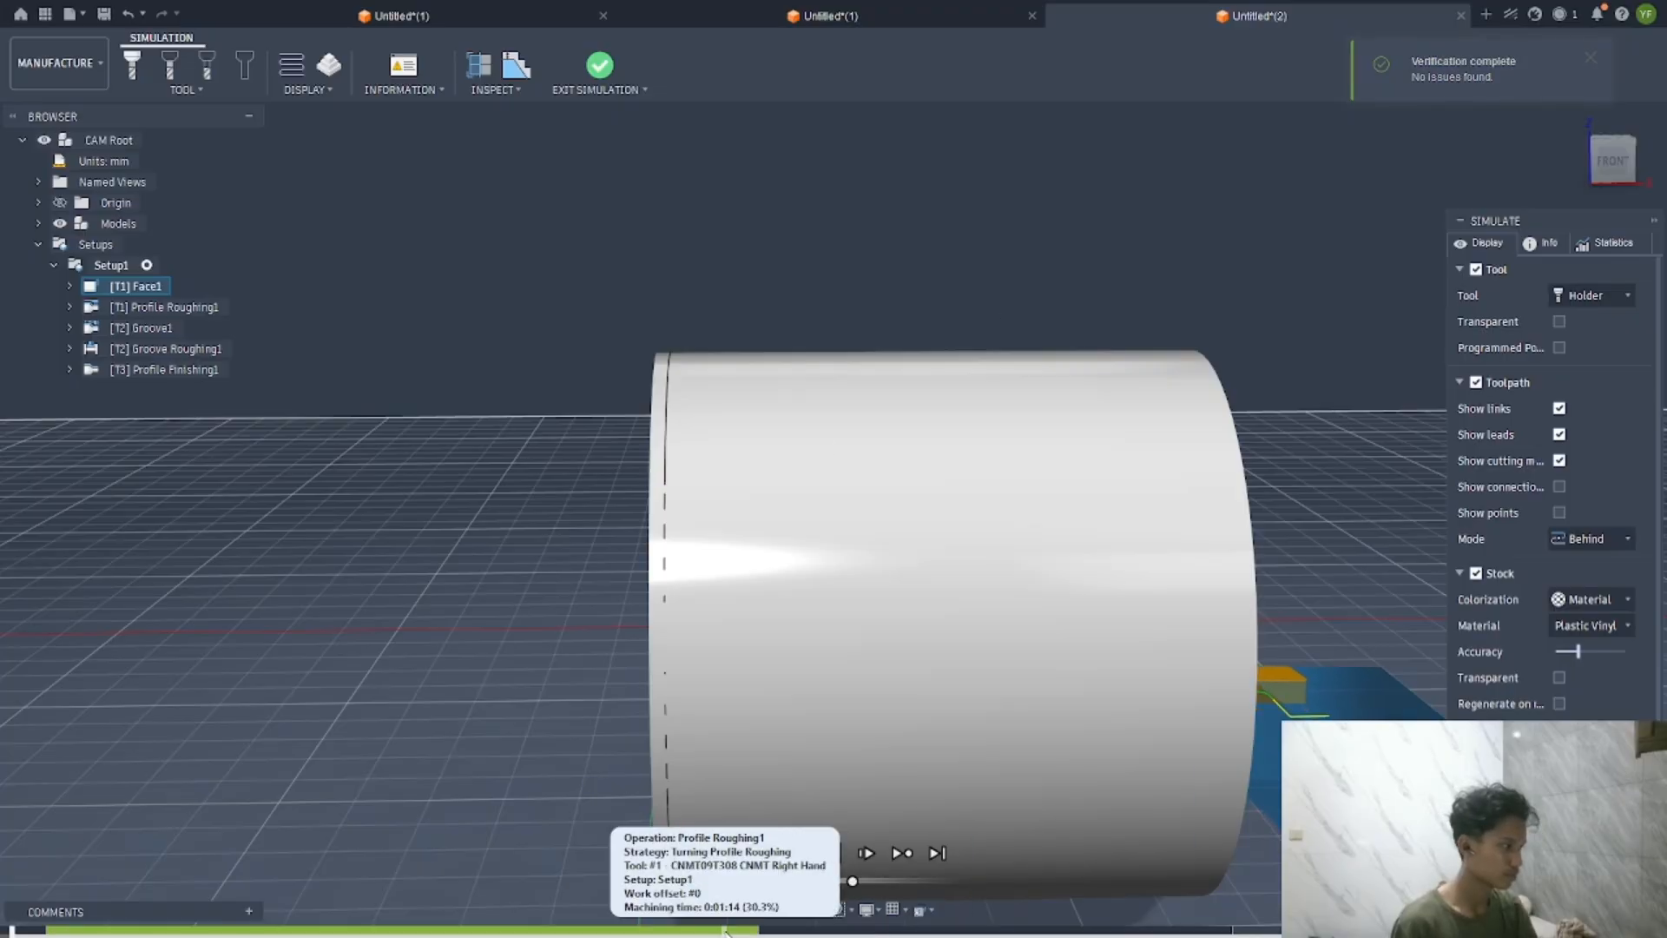
middle_click_drag(1164, 617, 1120, 707, "shift")
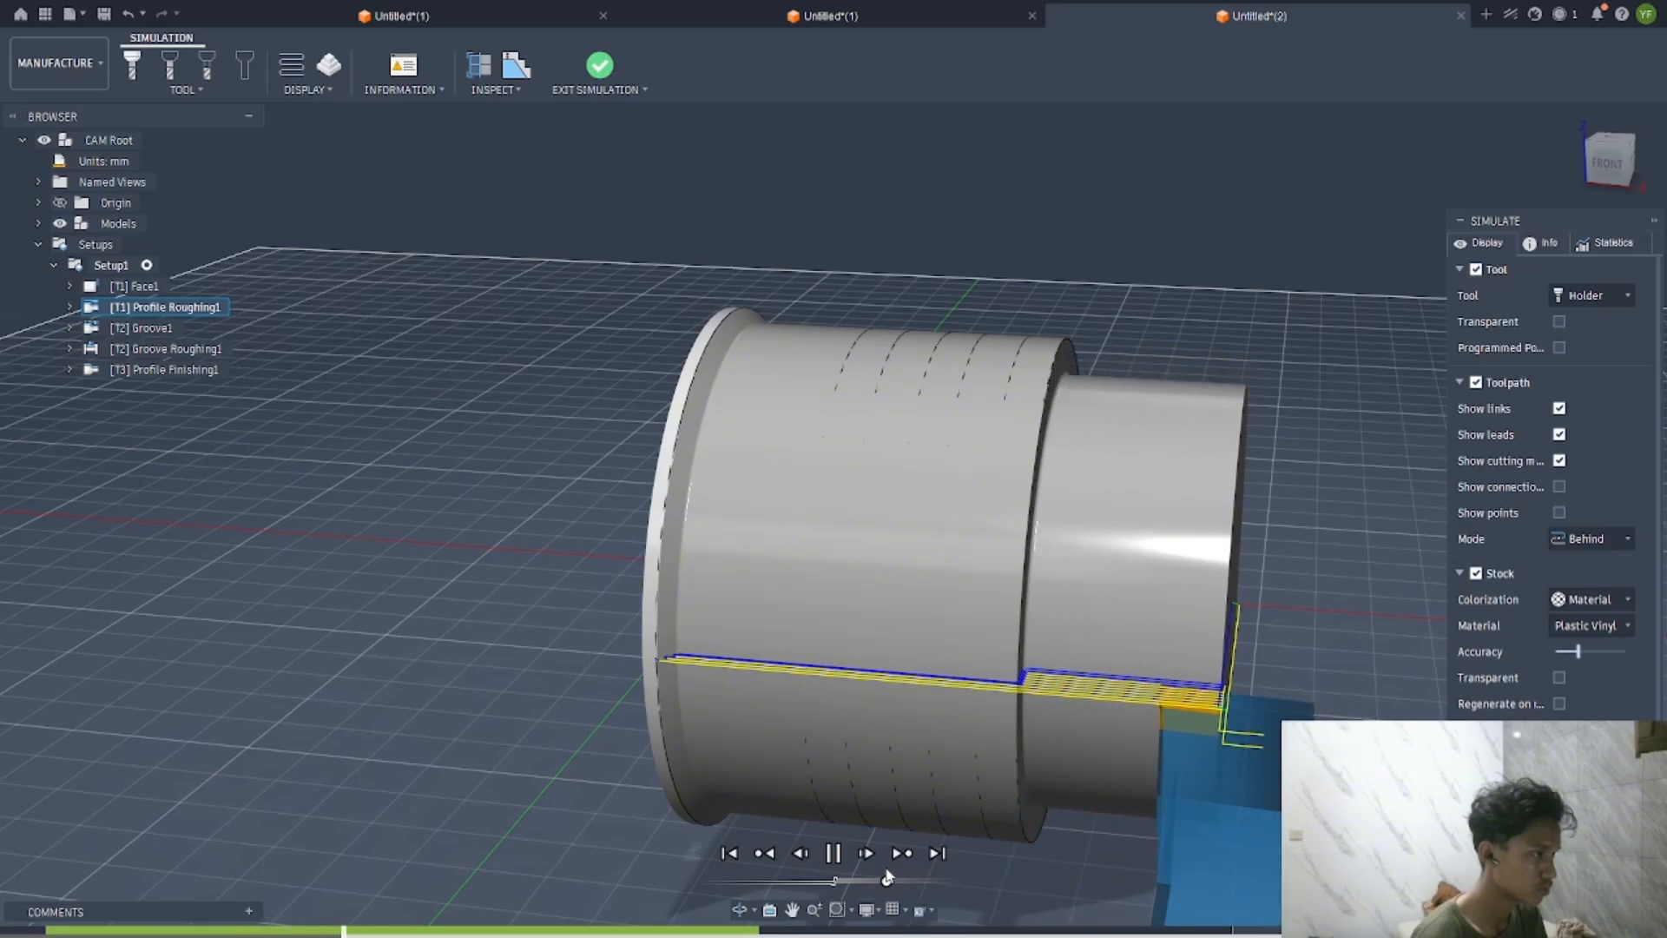
Reopen the Profile Roughing operation for editing and set its Back Mode to Stock back
double_click(195, 307)
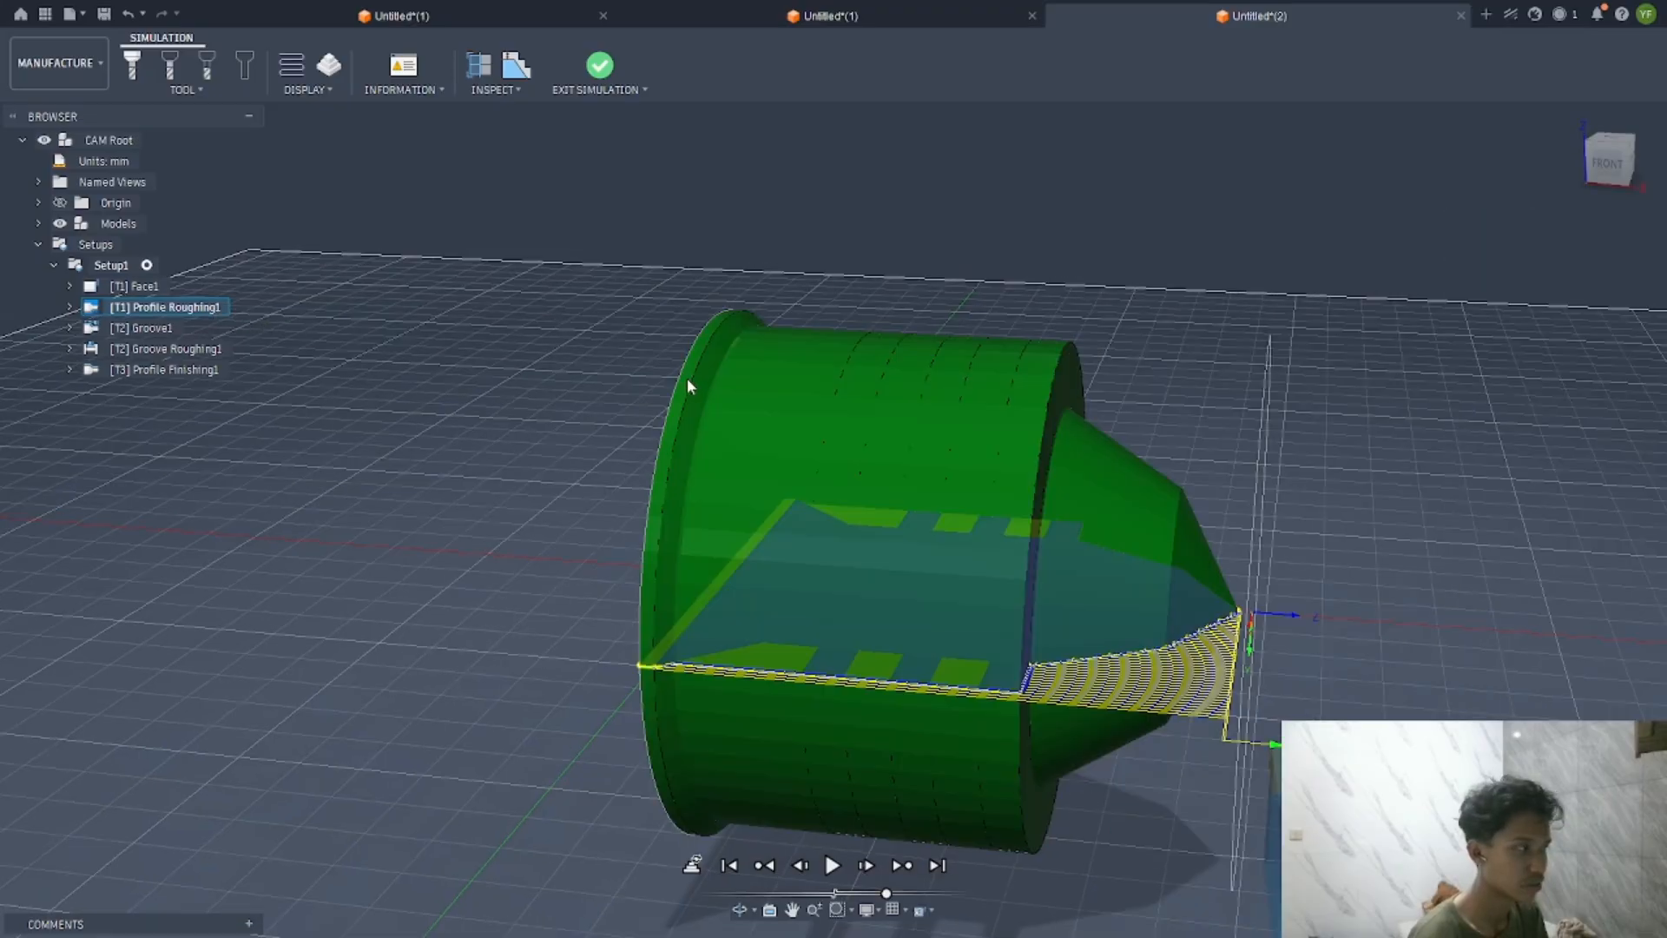
left_click(449, 163)
left_click(421, 163)
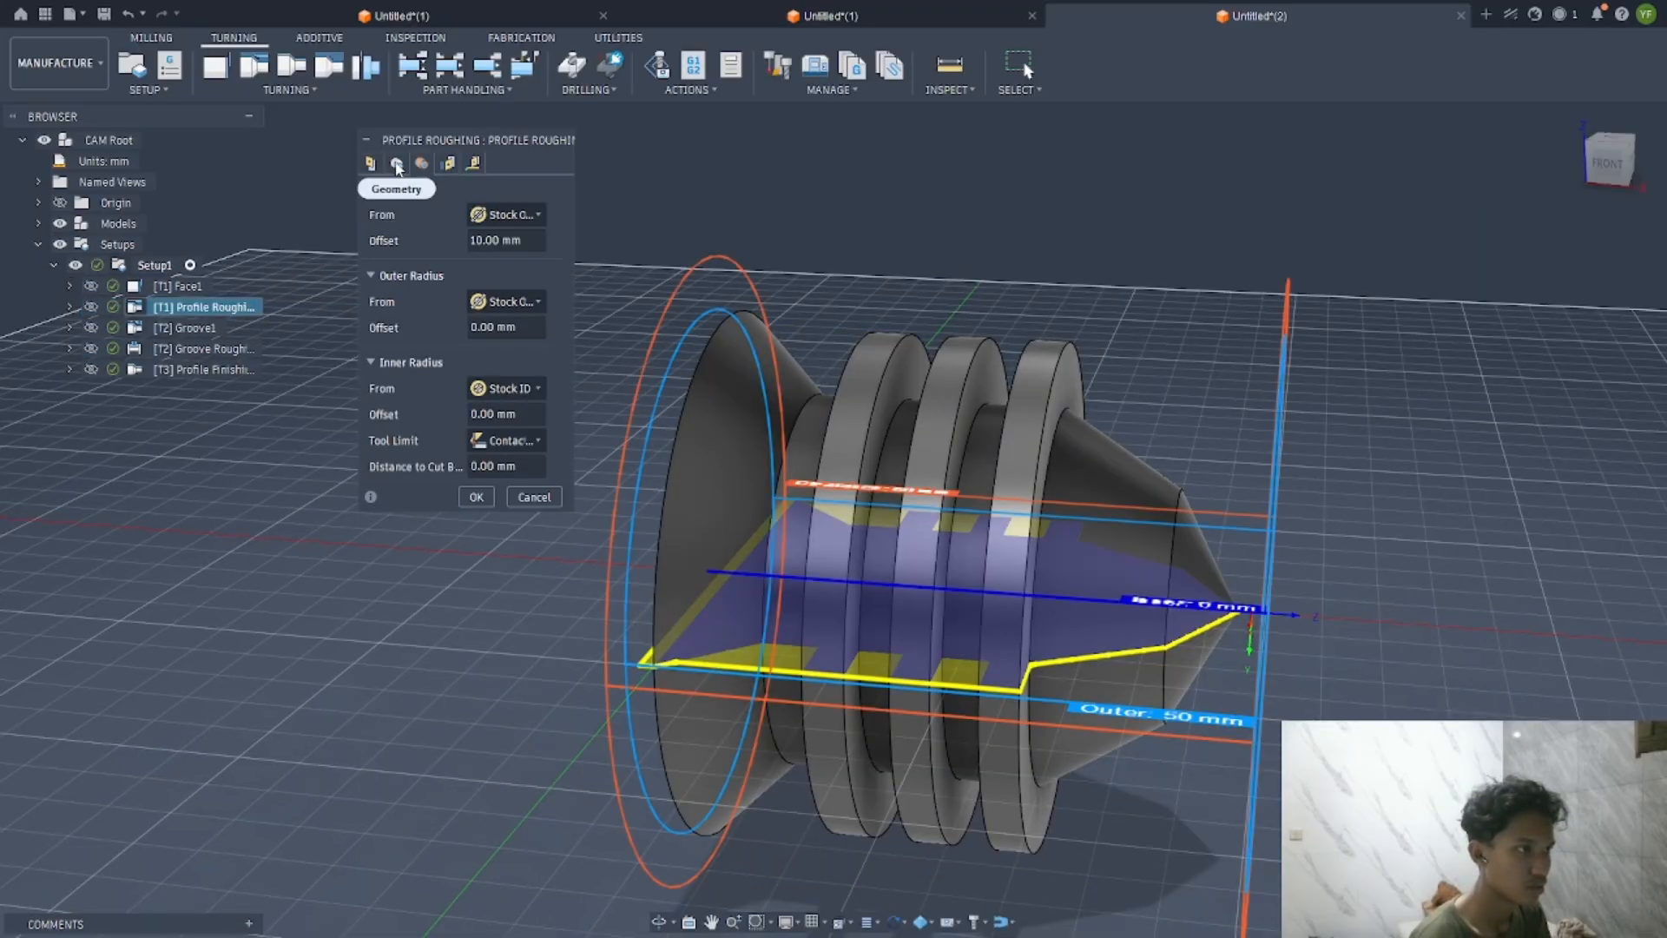
left_click(397, 164)
left_click(506, 249)
left_click(515, 295)
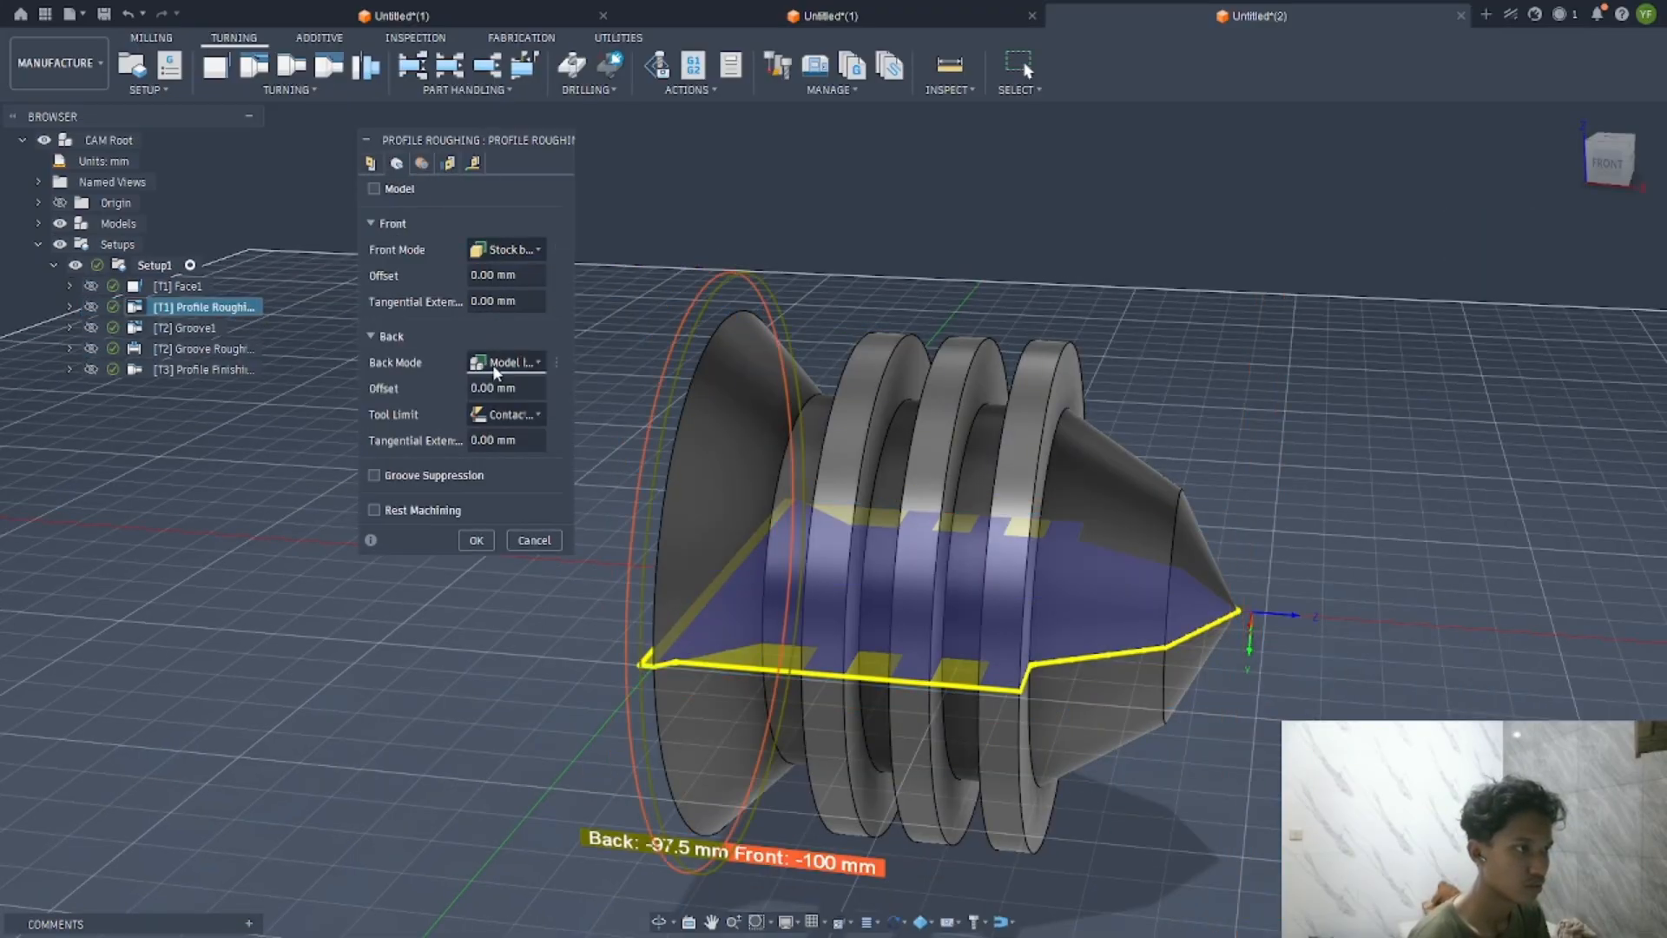
left_click(506, 362)
left_click(519, 409)
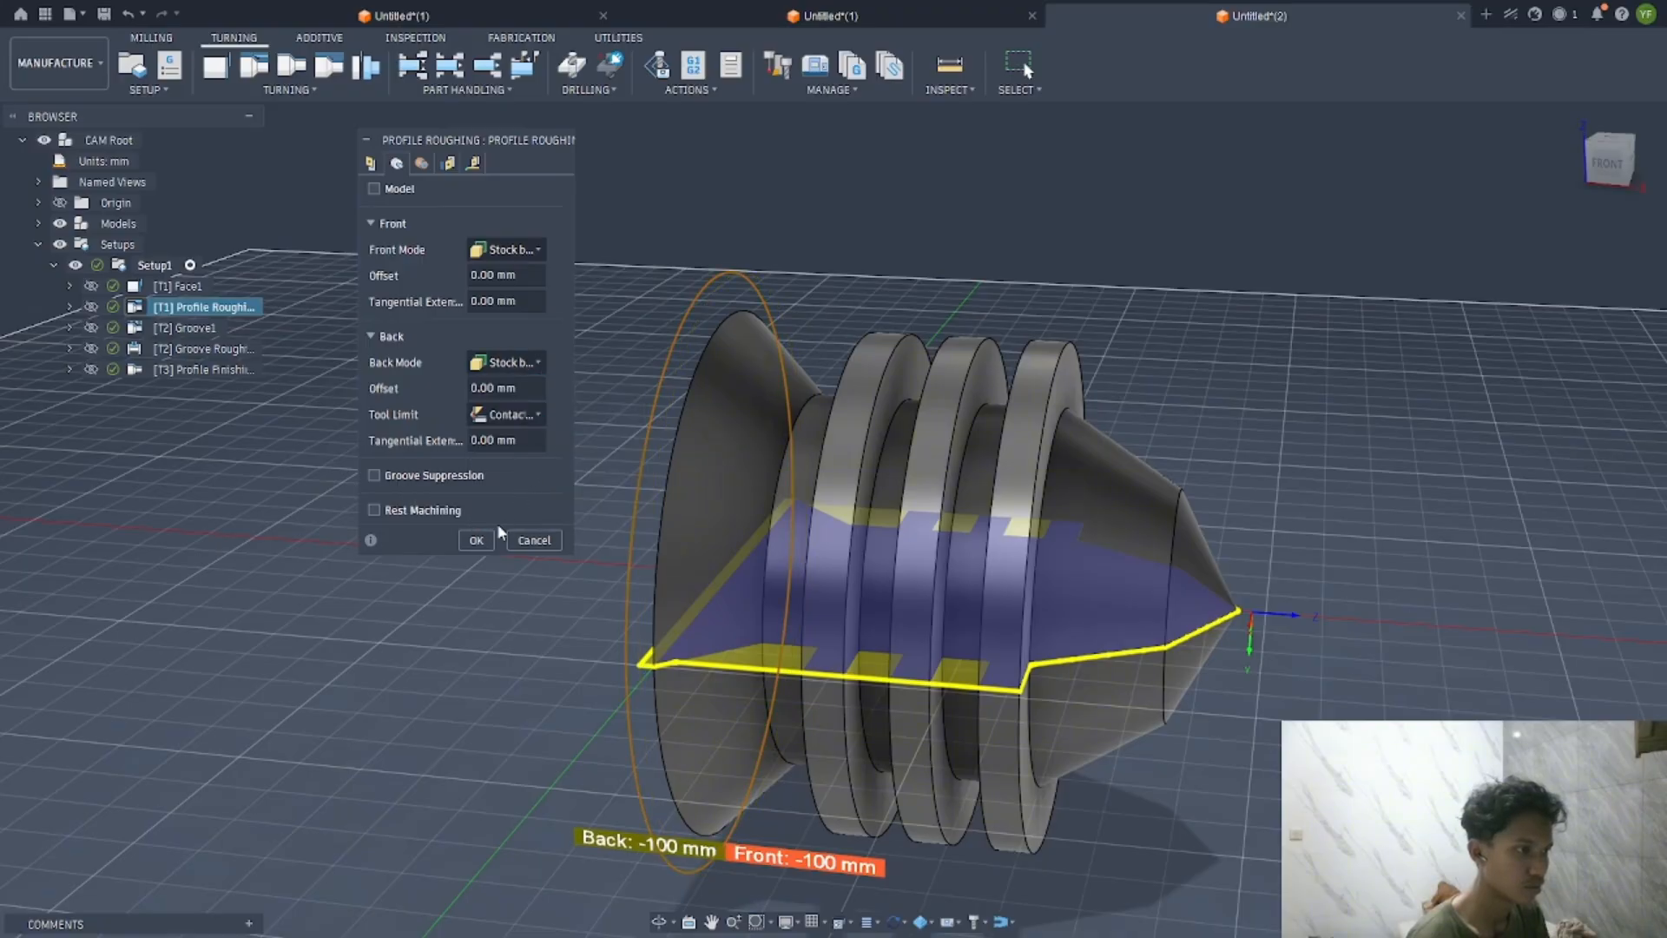
Set Profile Roughing's Front Mode to Stock front, regenerate the operation and display its toolpath
left_click(511, 251)
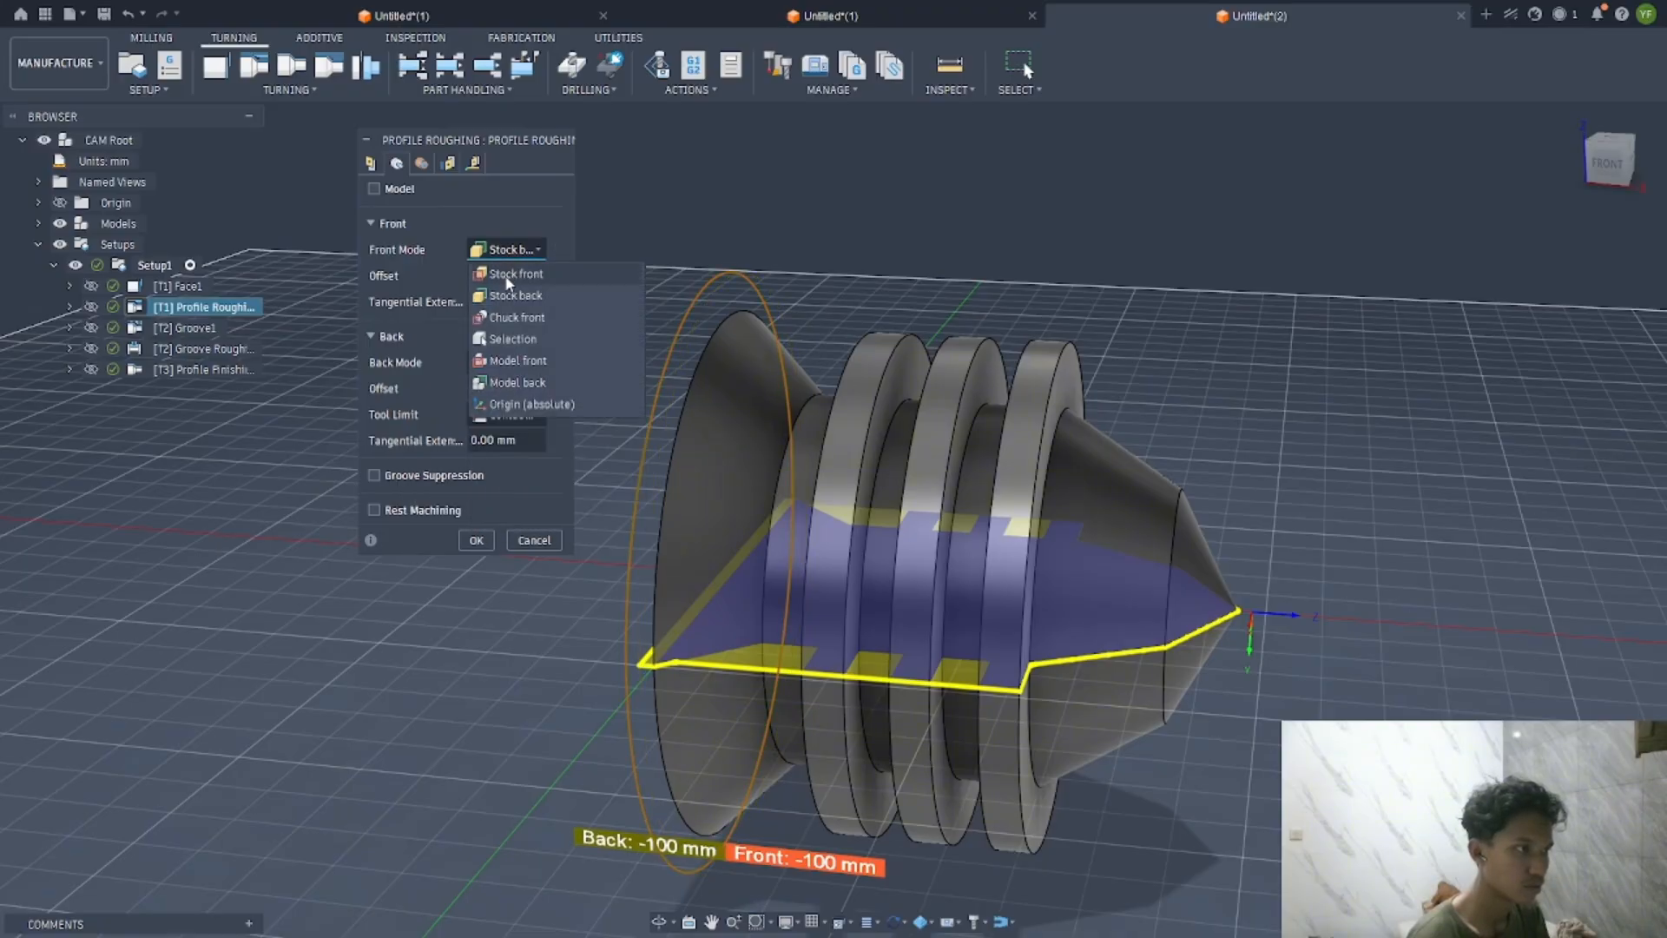
left_click(513, 277)
left_click(508, 362)
left_click(506, 415)
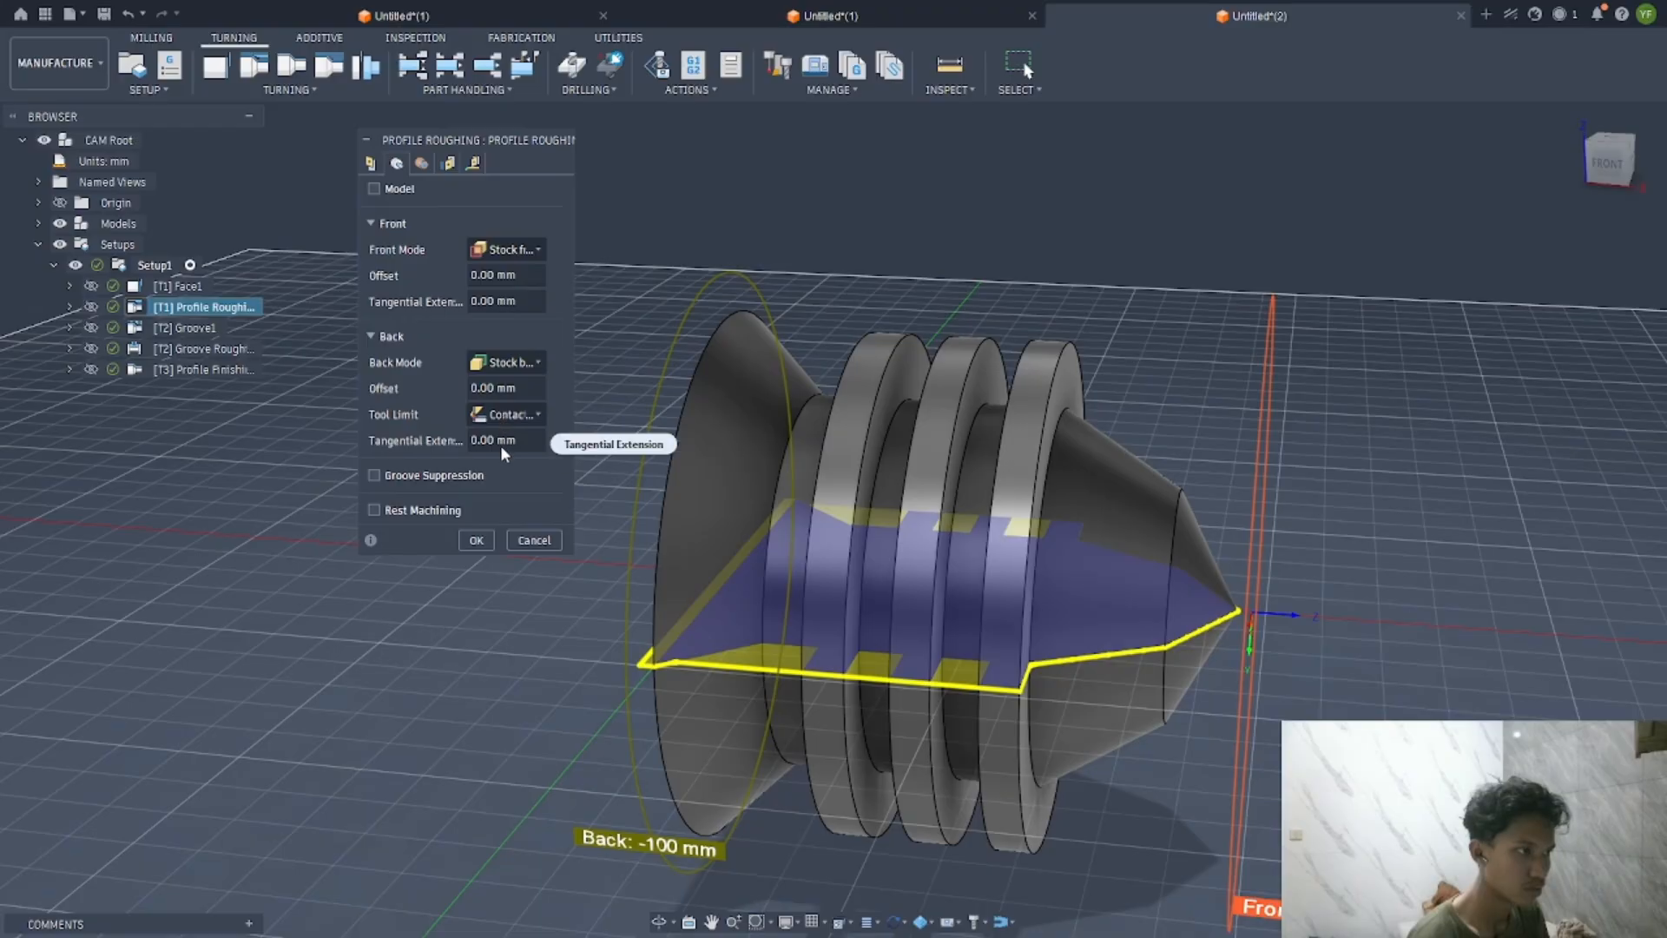
left_click(476, 540)
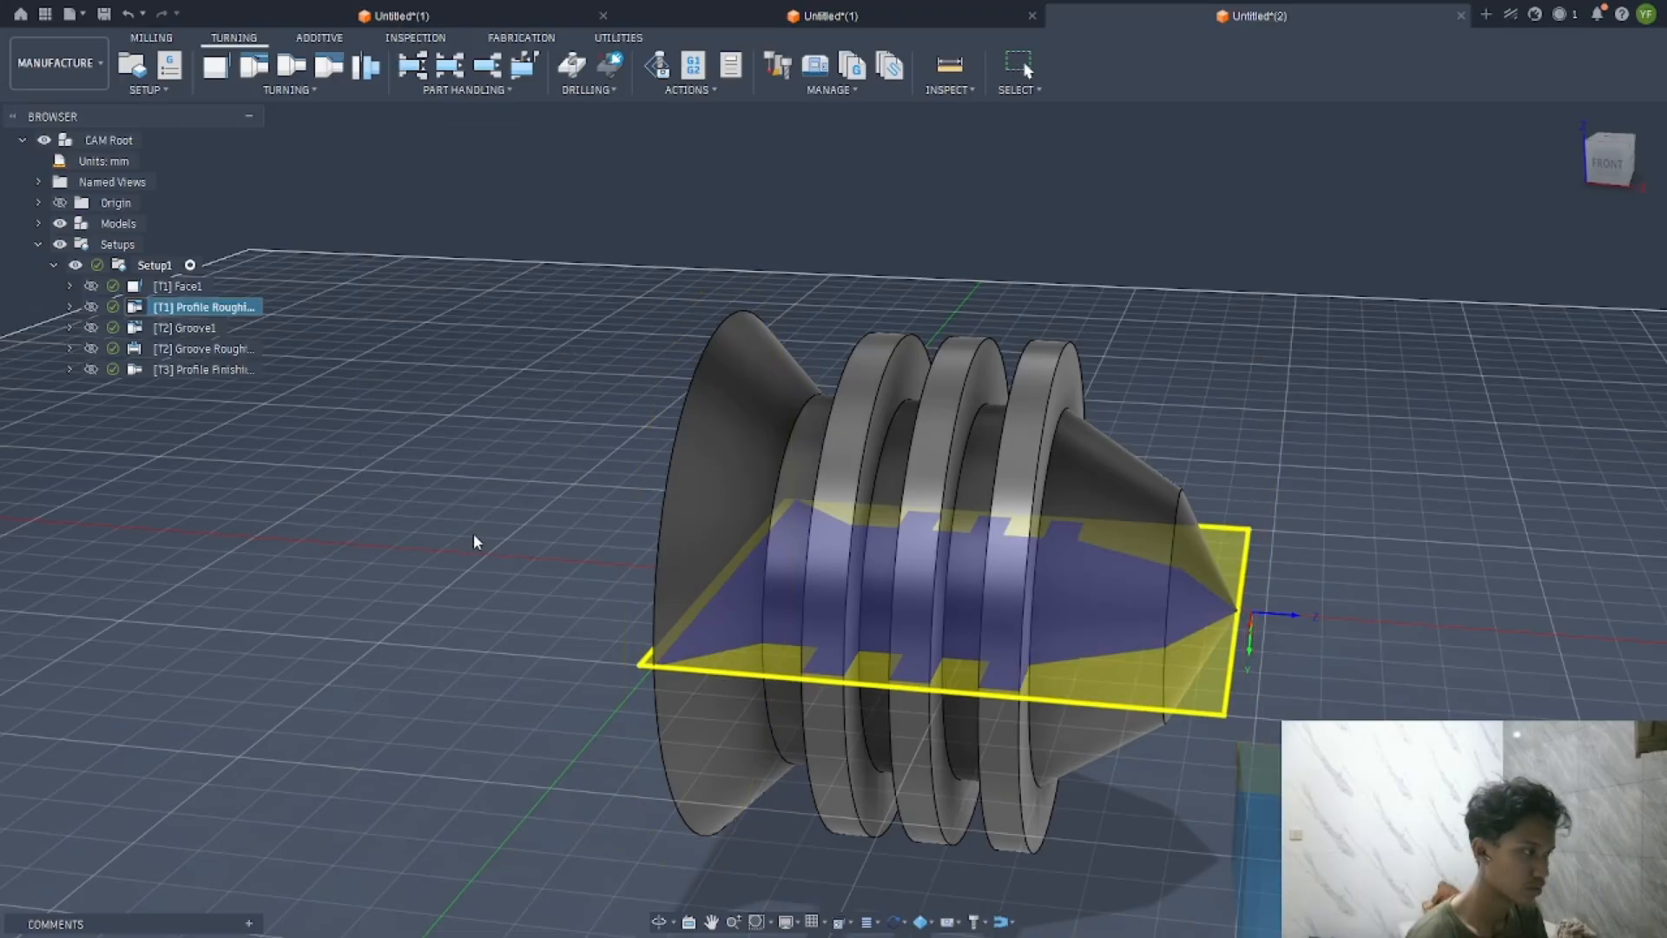
left_click(192, 328)
left_click(210, 305)
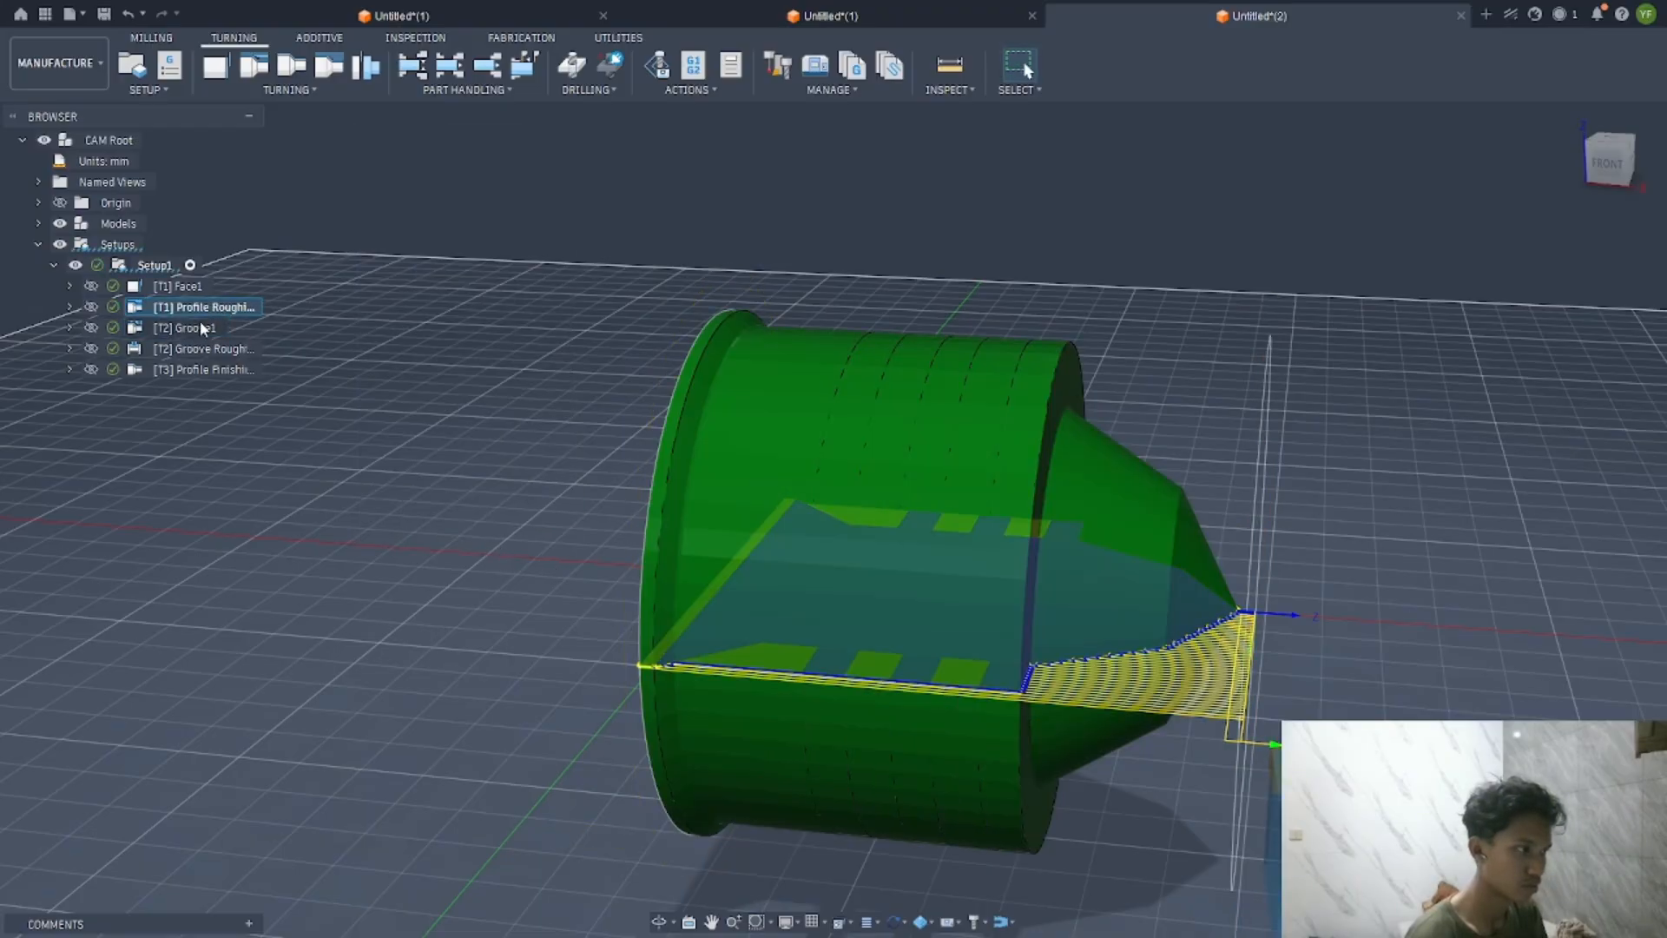
Review the toolpaths of Profile Roughing, Groove1, Groove Roughing and Profile Finishing one after another
left_click(202, 327)
left_click(219, 309)
left_click(203, 328)
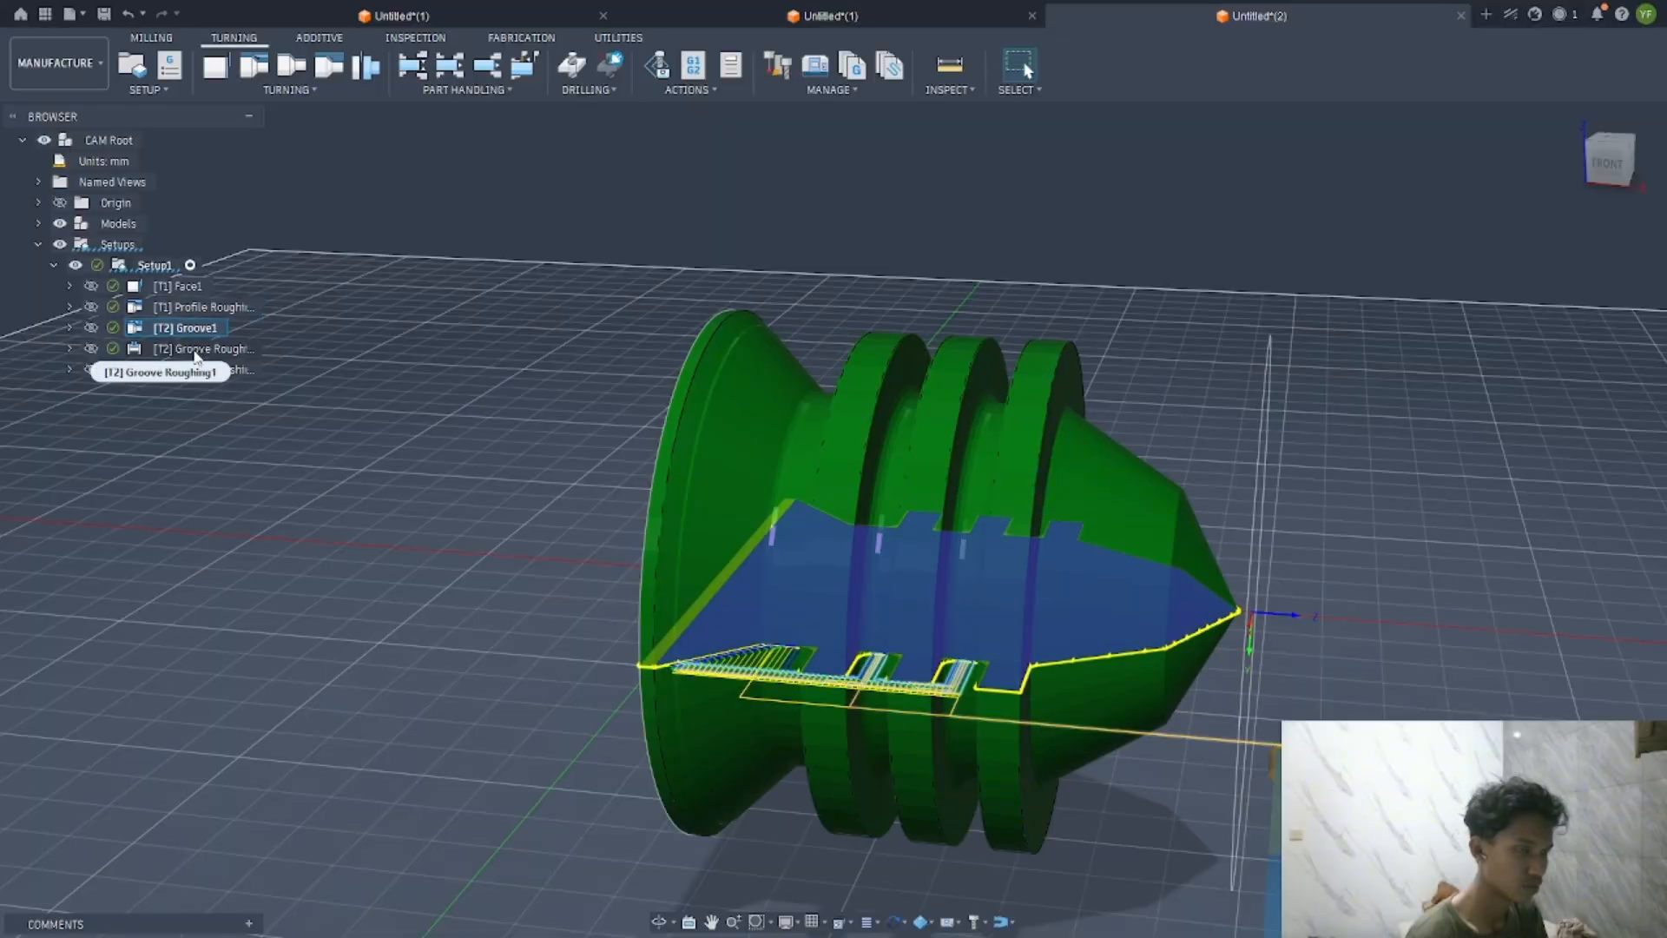
left_click(196, 349)
left_click(196, 327)
left_click(201, 350)
left_click(201, 368)
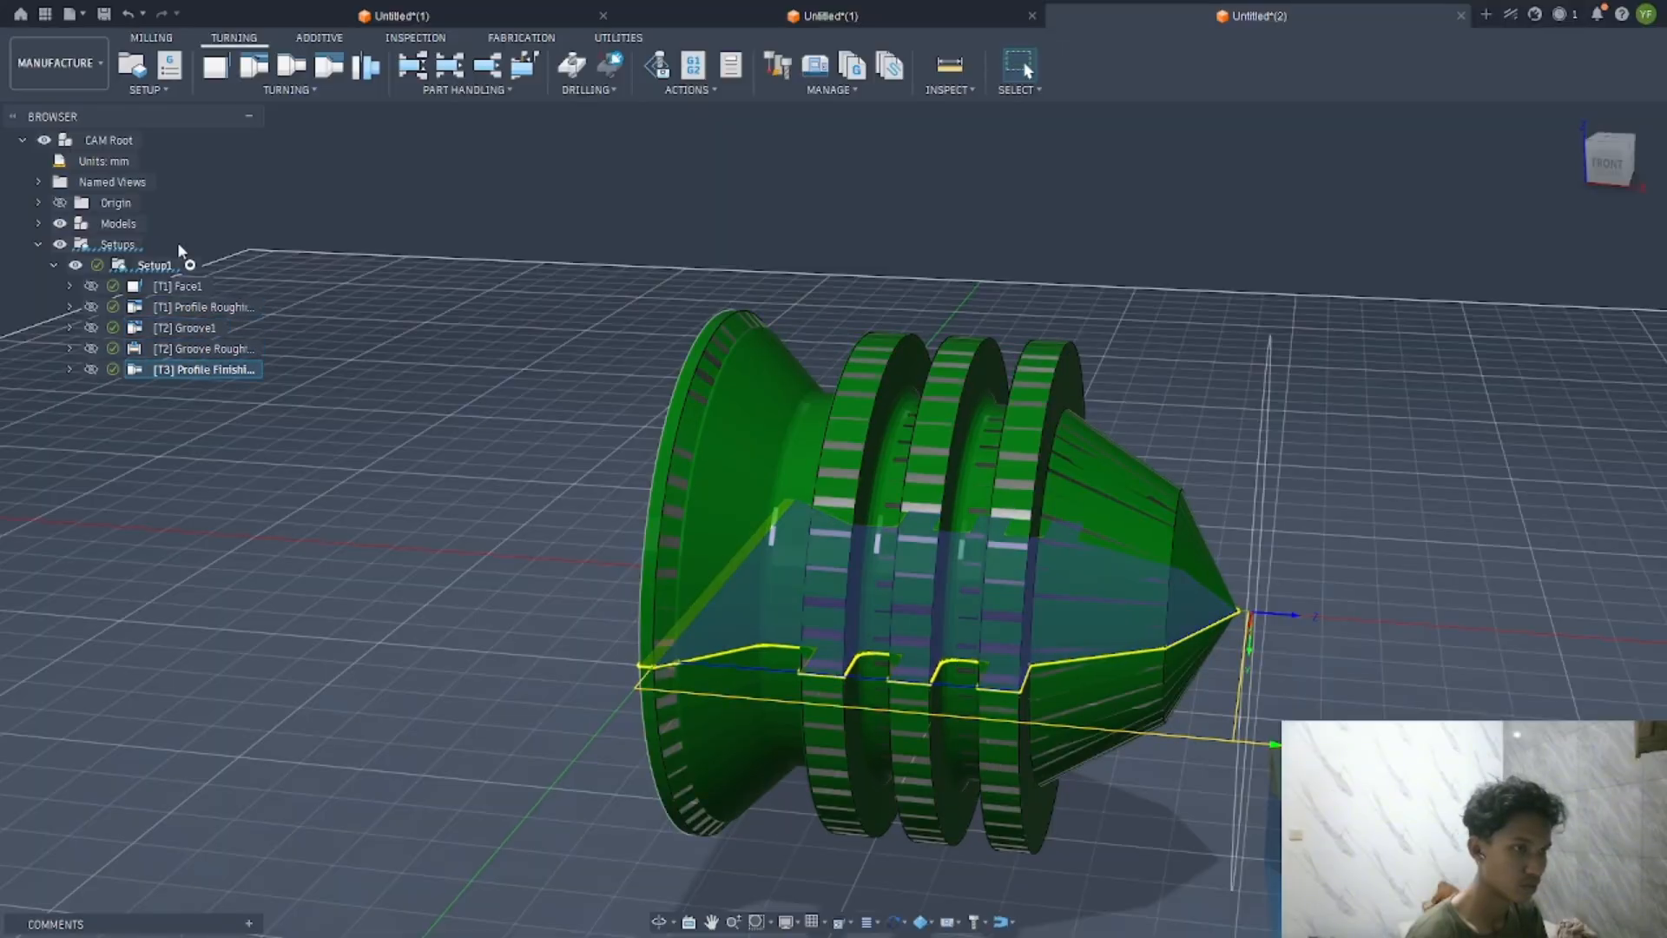
Simulate all of Setup1's operations at increased playback speed, inspect the finished stock and exit the simulation
left_click(156, 266)
right_click(169, 268)
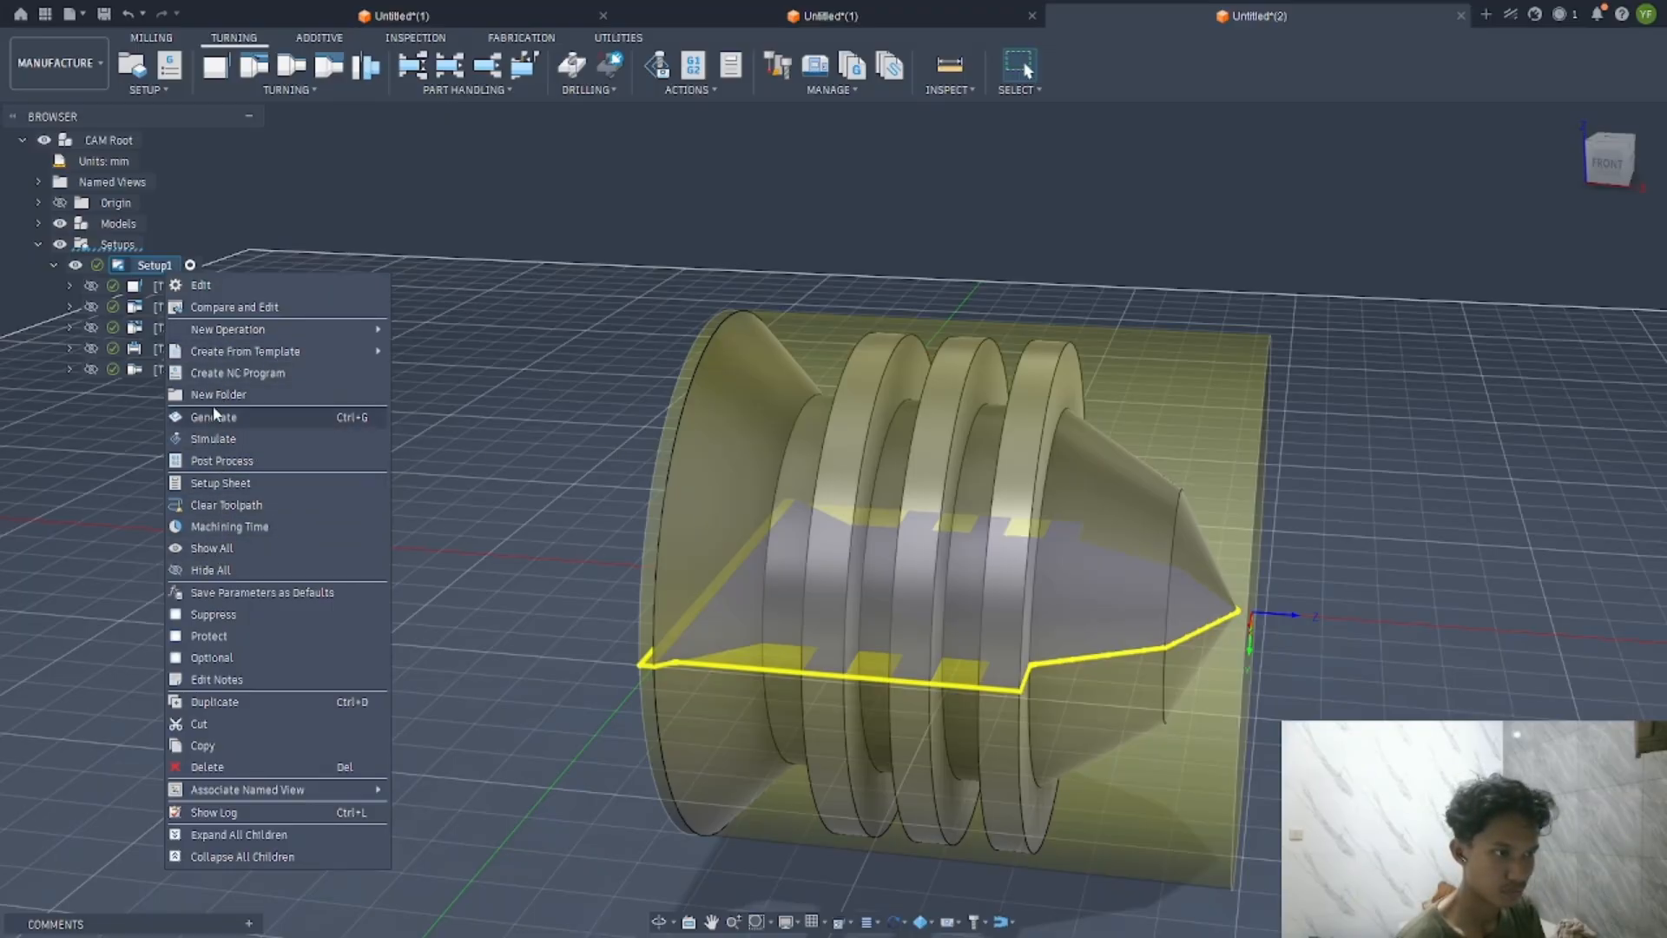
left_click(201, 441)
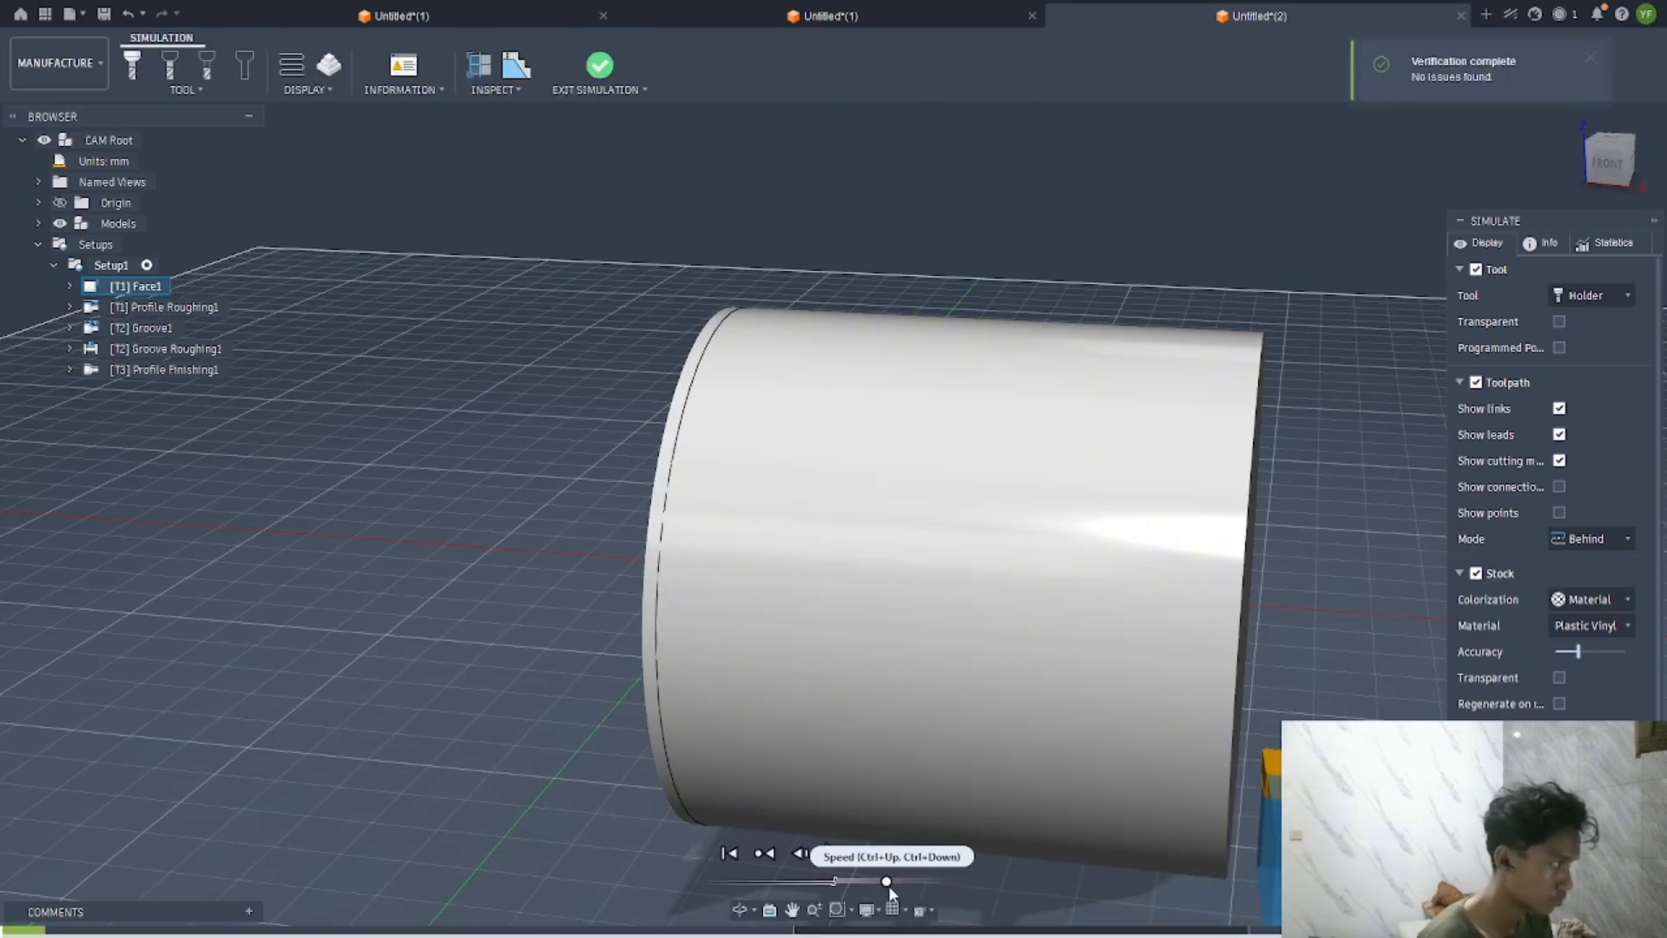
left_click_drag(889, 887, 924, 884)
left_click(831, 853)
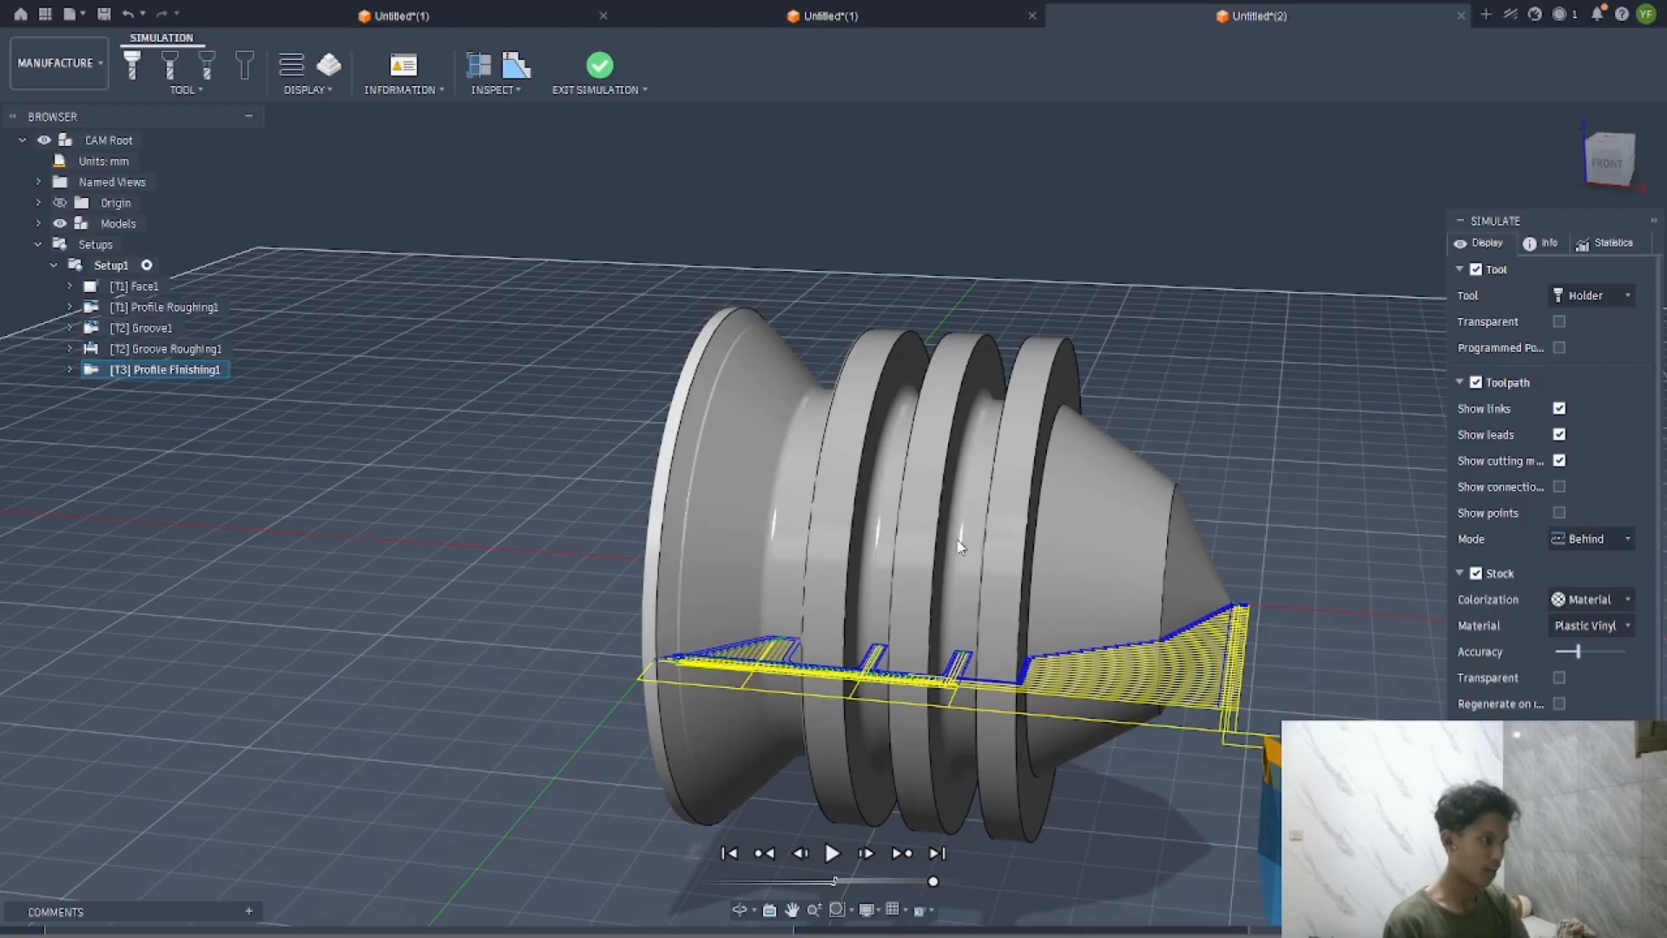
middle_click_drag(960, 547, 980, 519, "shift")
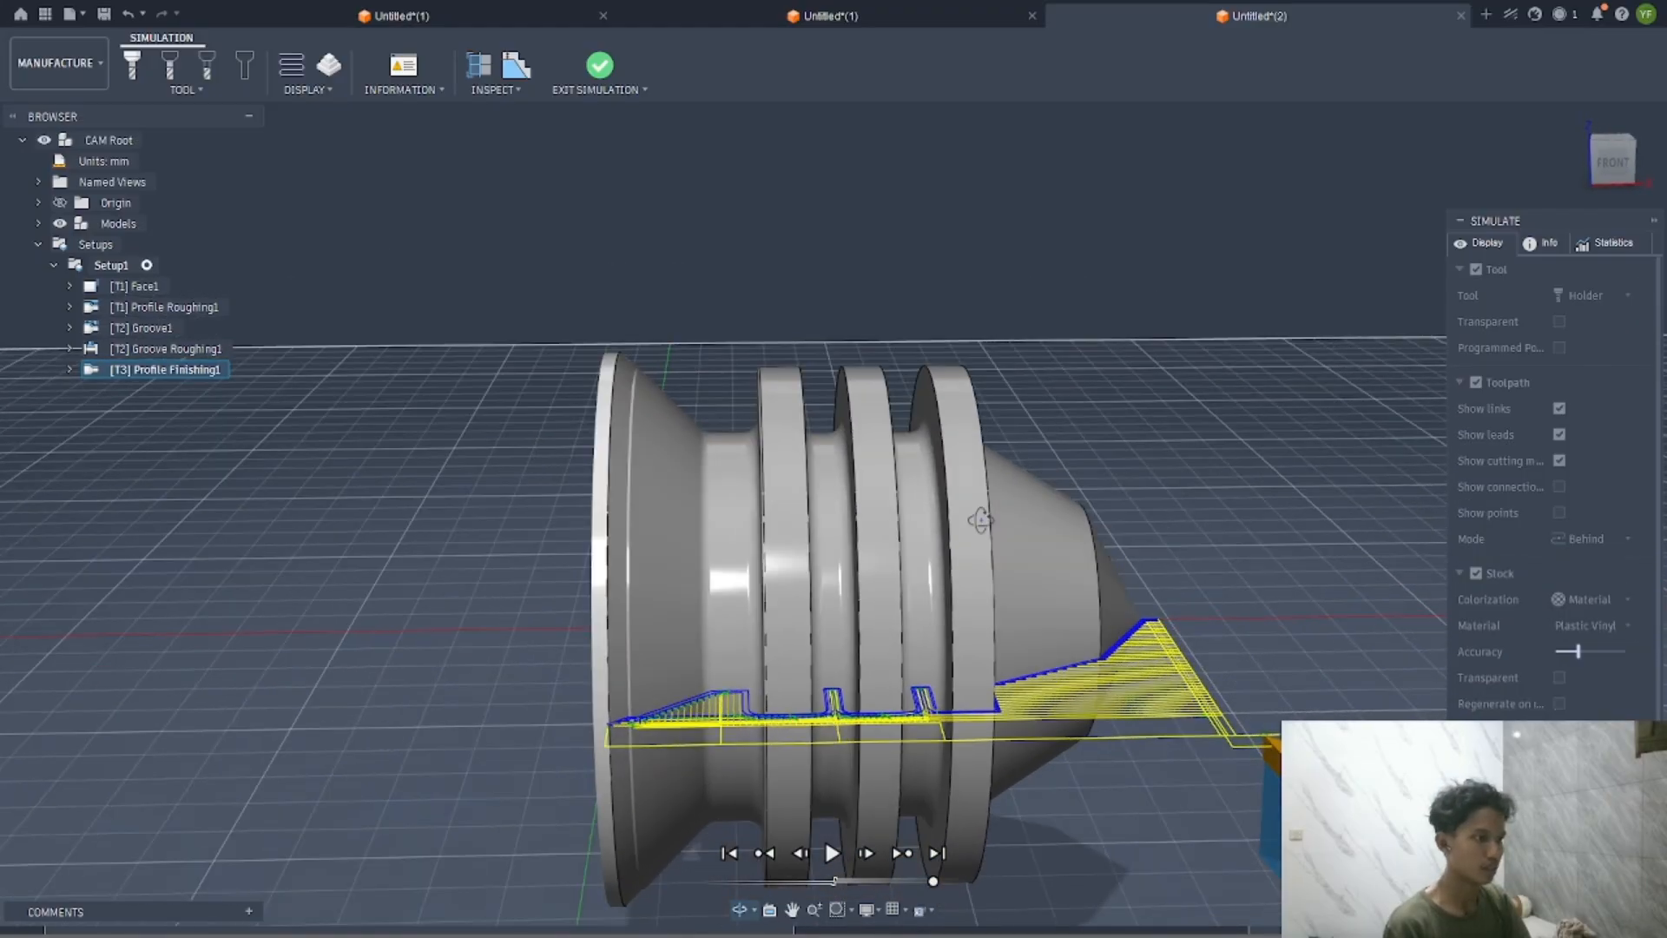
left_click(599, 66)
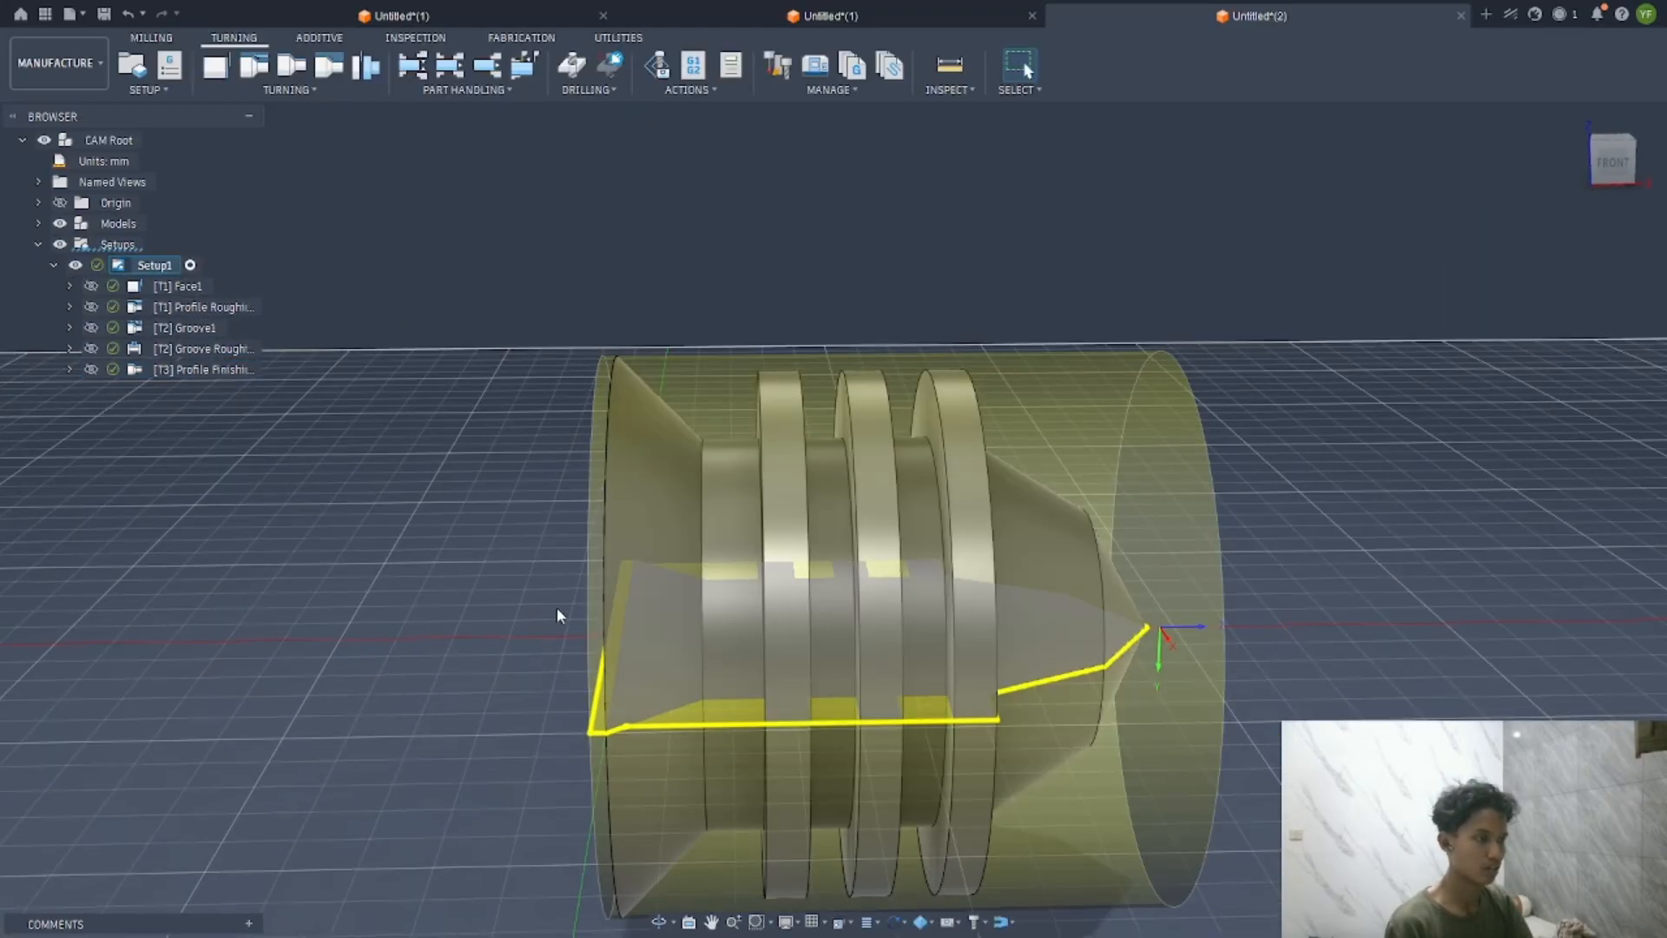
Simulate Setup1 again at a faster speed, revisit Groove Roughing and Profile Roughing, and exit the simulation
middle_click_drag(557, 612, 526, 568, "shift")
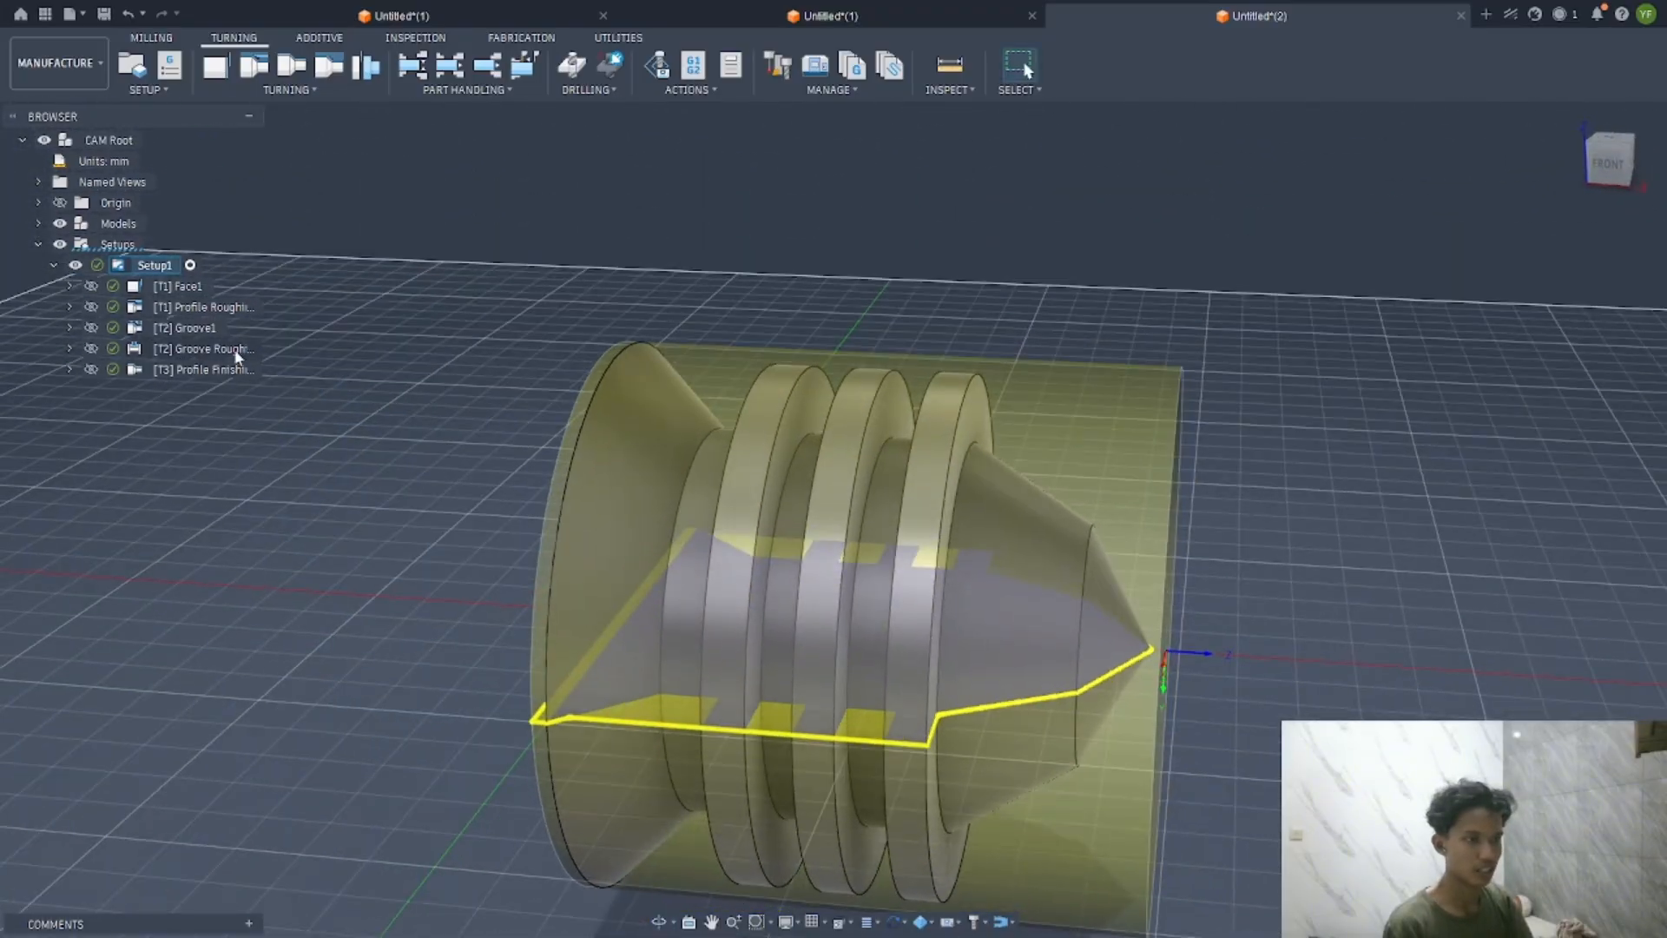
right_click(157, 274)
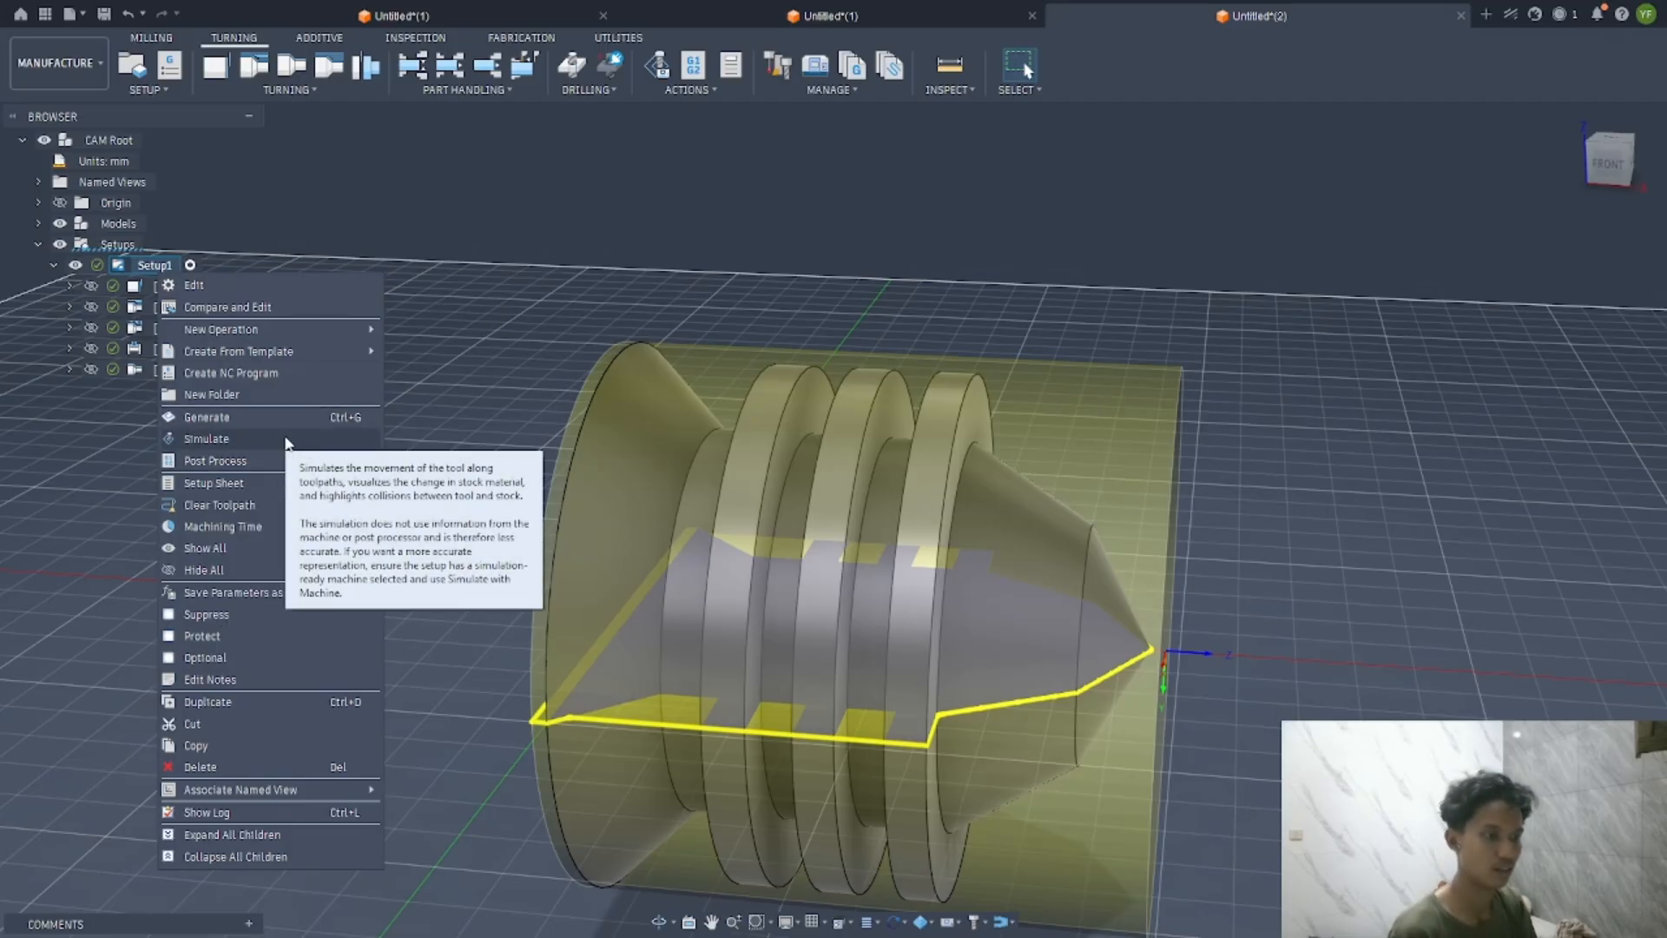
left_click(206, 438)
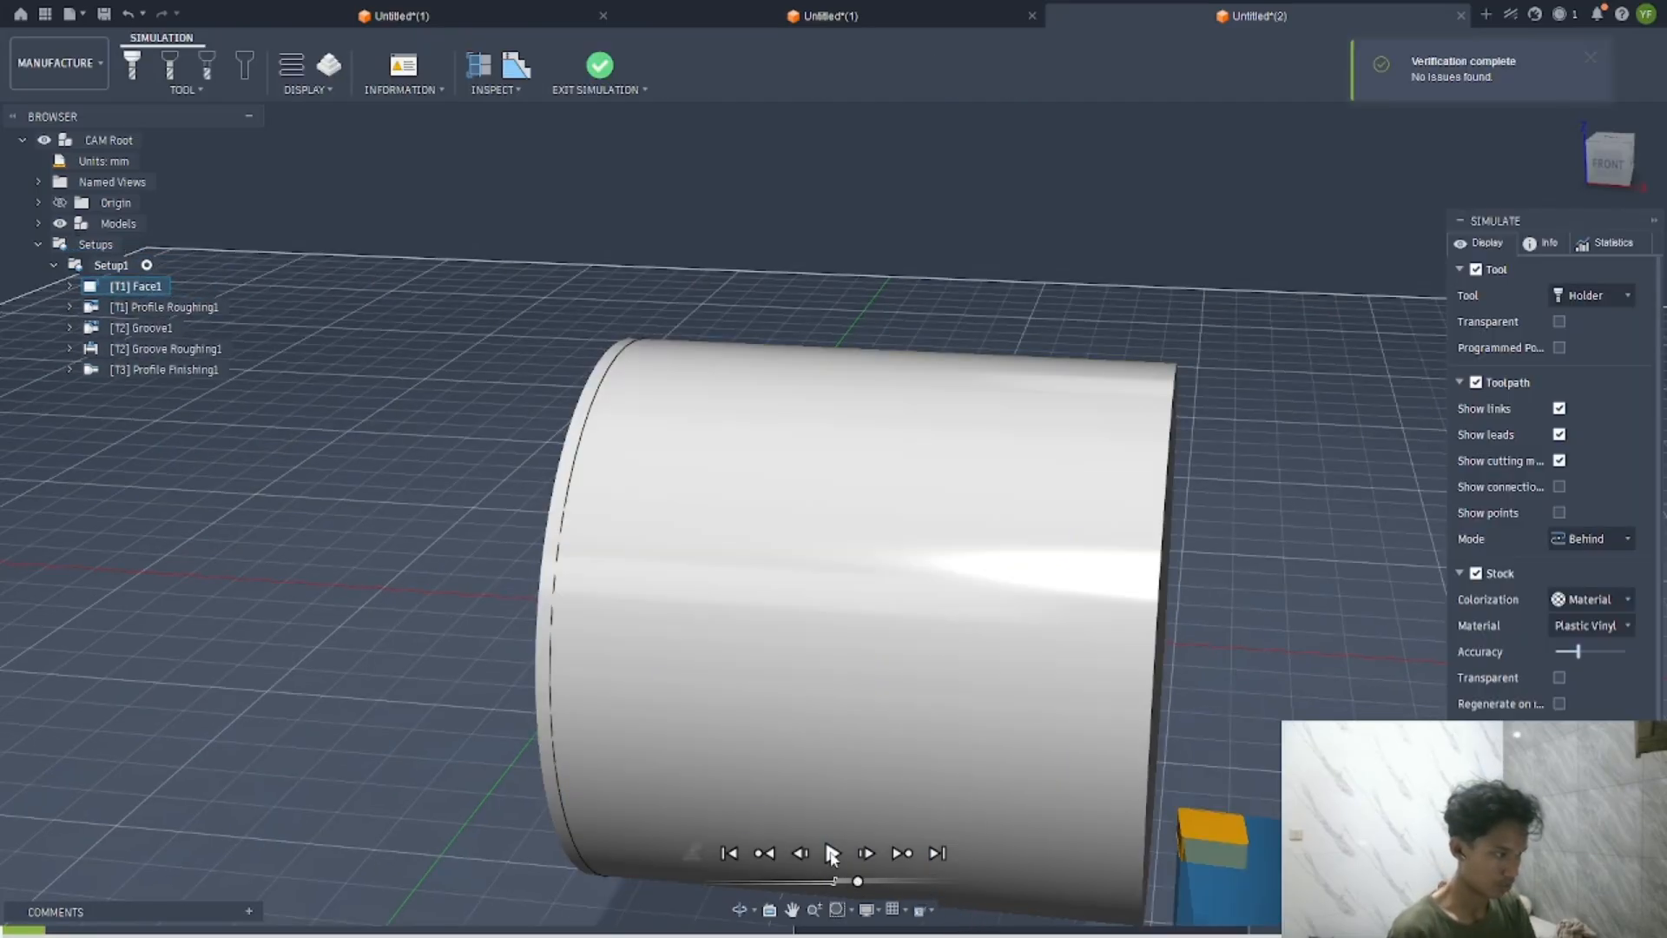
left_click_drag(858, 880, 1006, 881)
middle_click_drag(799, 330, 738, 408, "shift")
left_click(1588, 63)
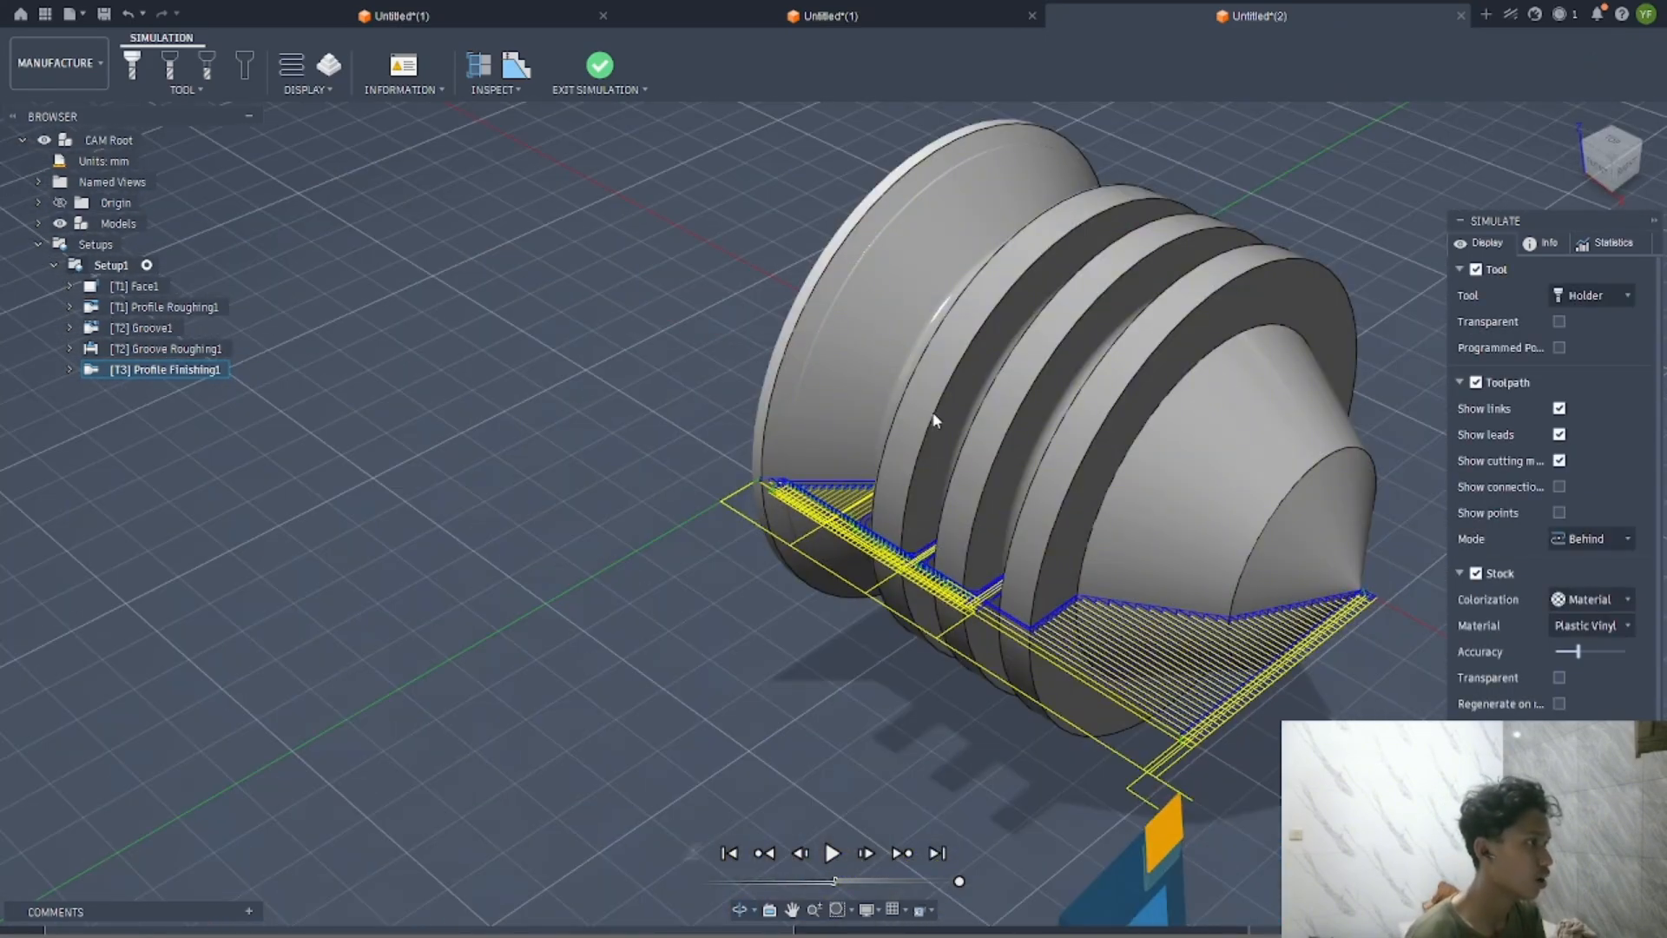
scroll(958, 370, "down", 2)
left_click(184, 351)
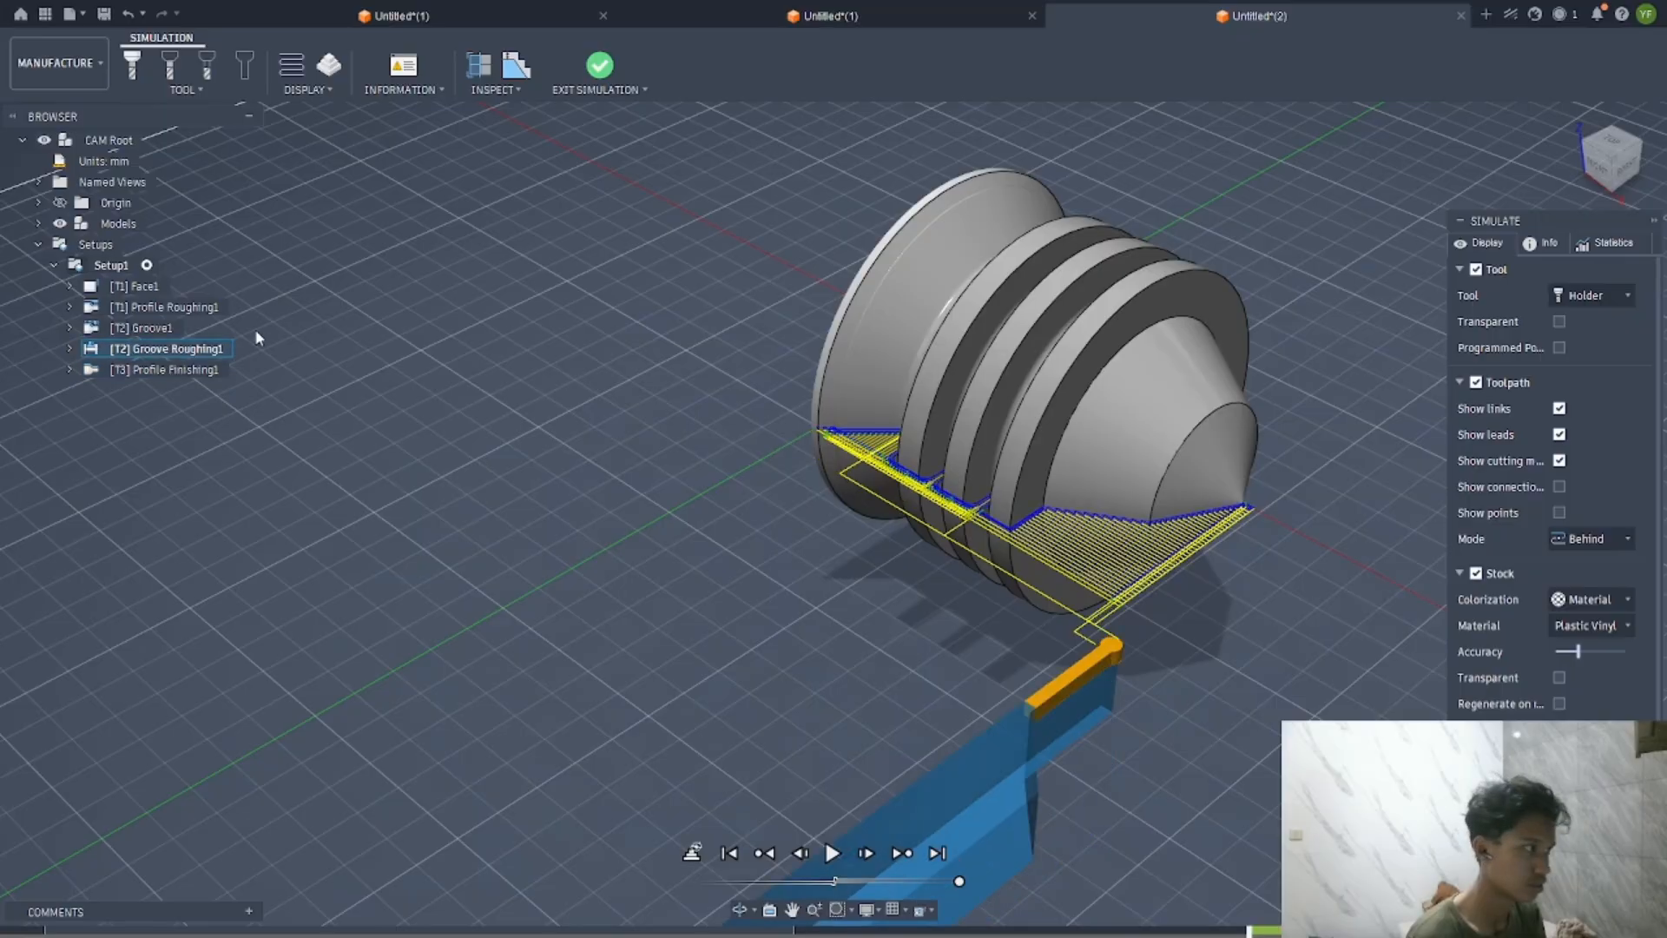
left_click(200, 308)
left_click(602, 72)
Inspect the stock and turning profile around the part's flared back end and clear the selection
middle_click_drag(759, 233, 792, 279, "shift")
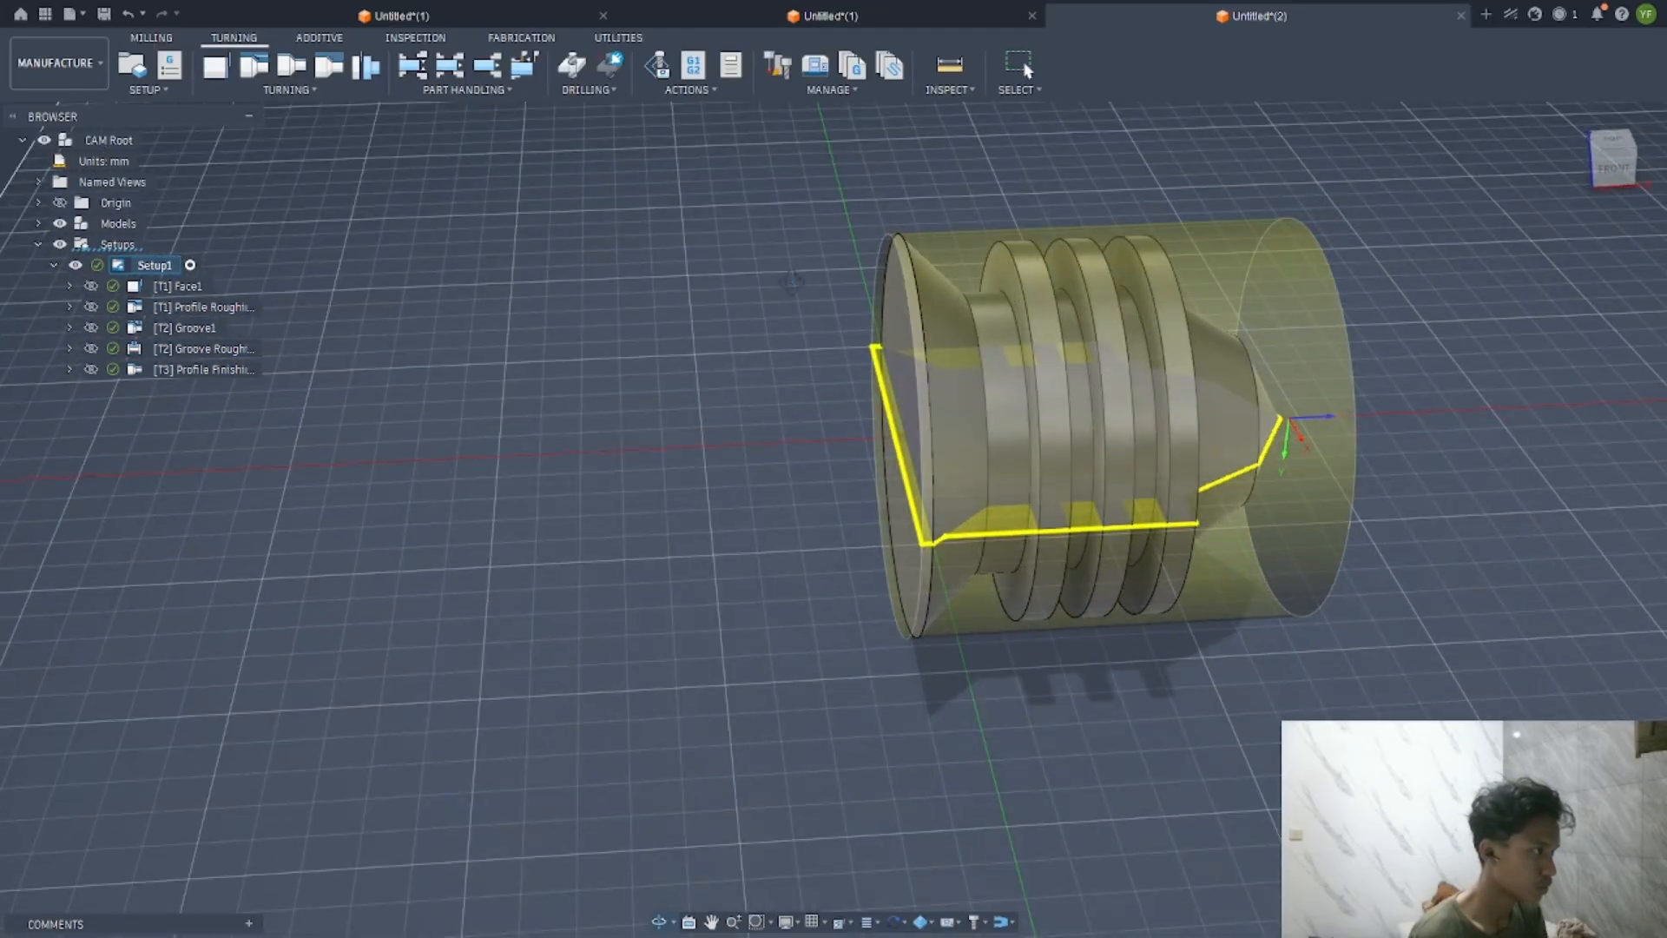
scroll(886, 411, "up", 5)
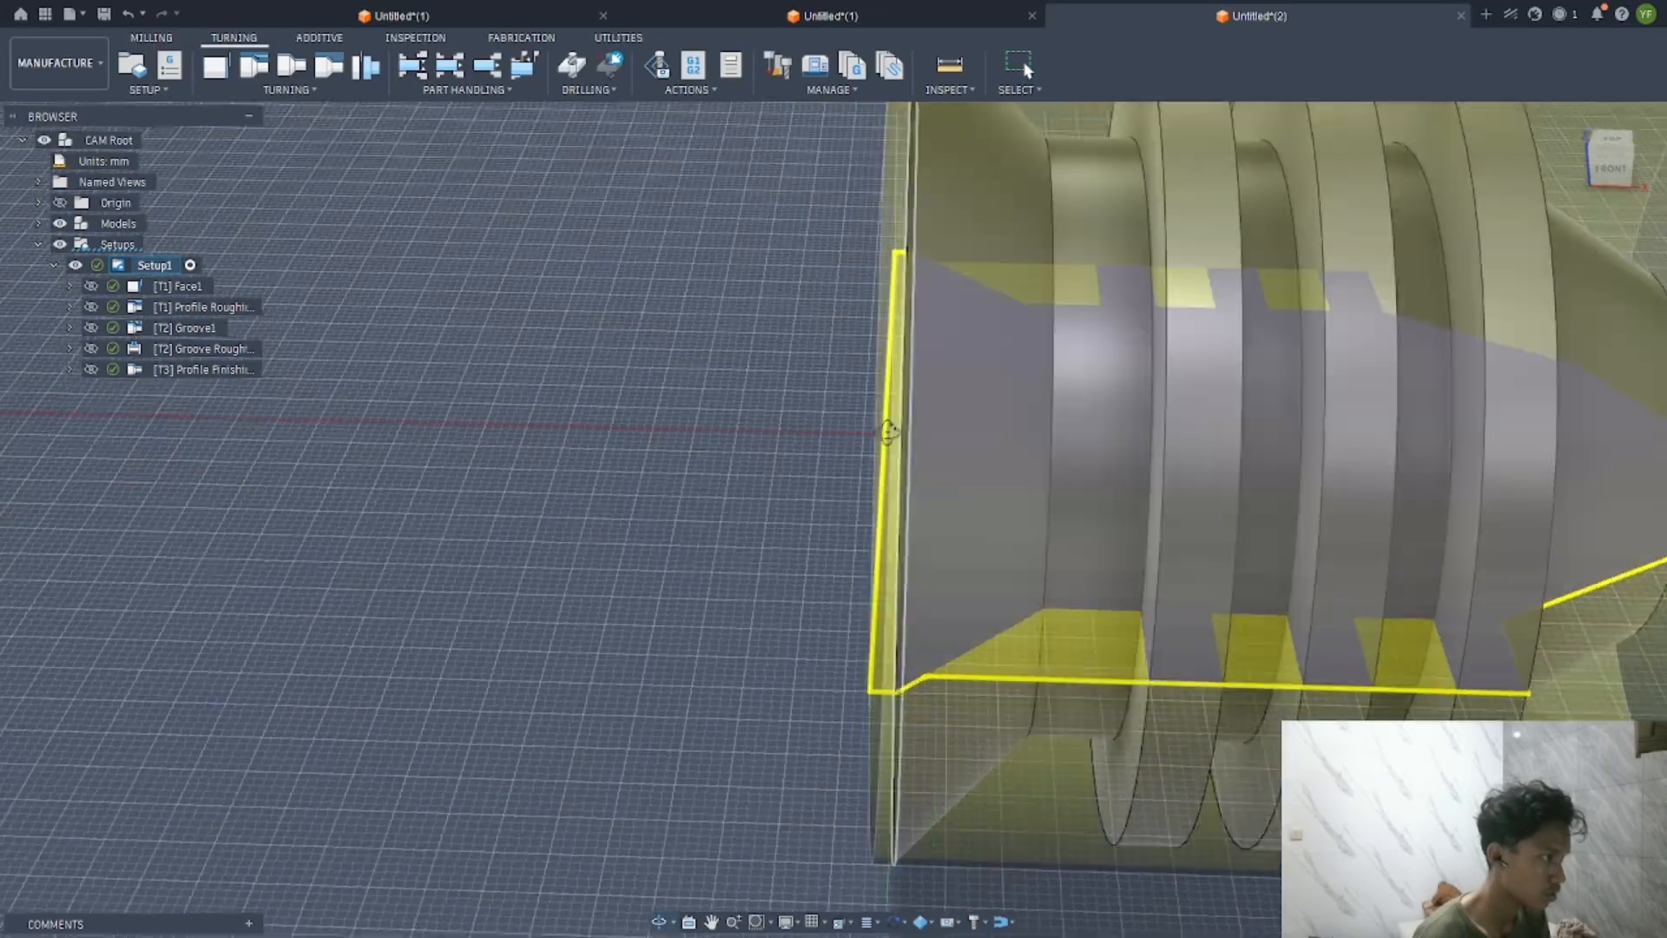
mouse_move(886, 411)
middle_mouse_down("shift")
mouse_move(893, 376)
mouse_move(874, 402)
mouse_move(893, 396)
middle_mouse_up("shift")
scroll(894, 396, "down", 6)
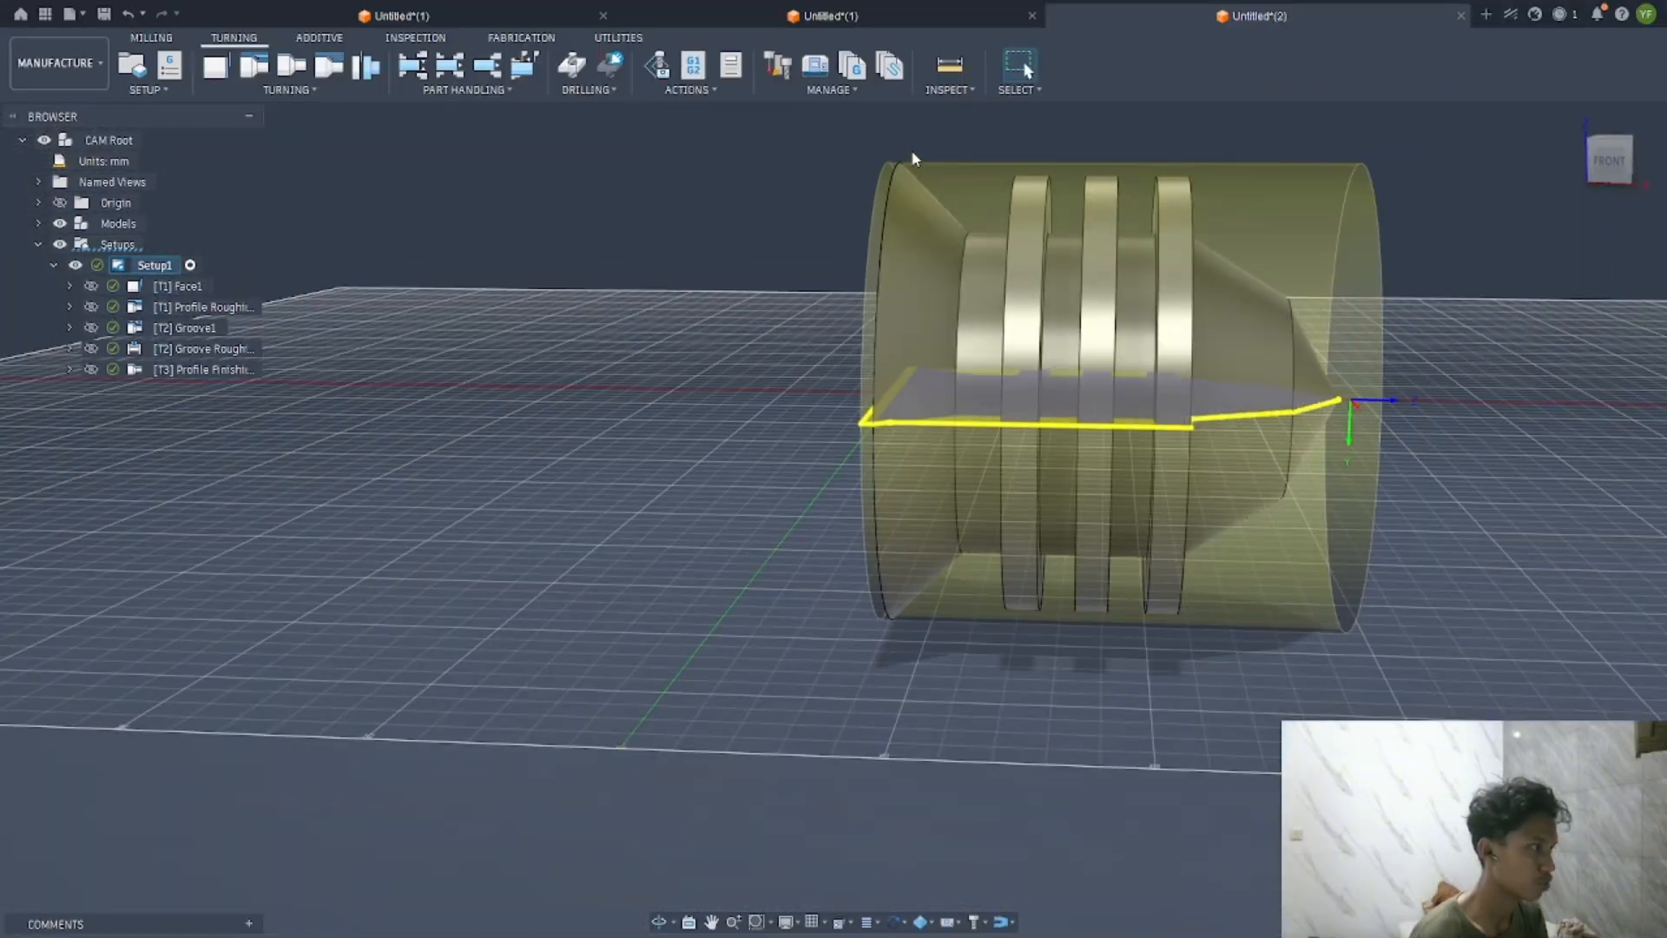
left_click(1481, 232)
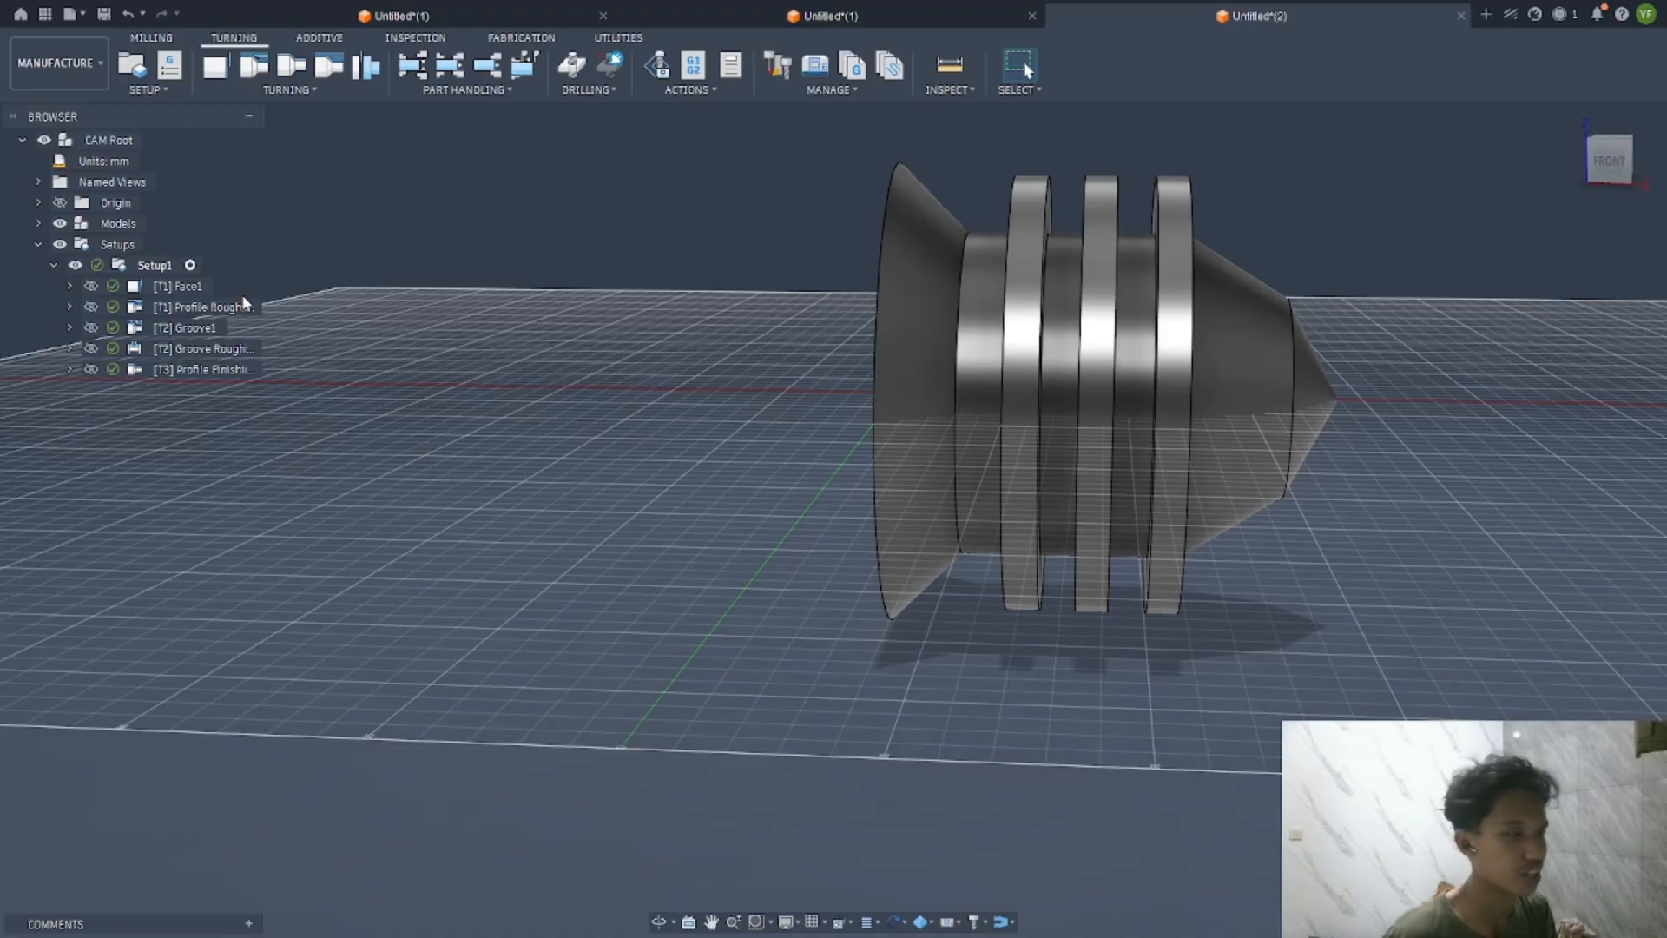
Start post-processing Setup1 and choose the FANUC Turning post processor
right_click(139, 267)
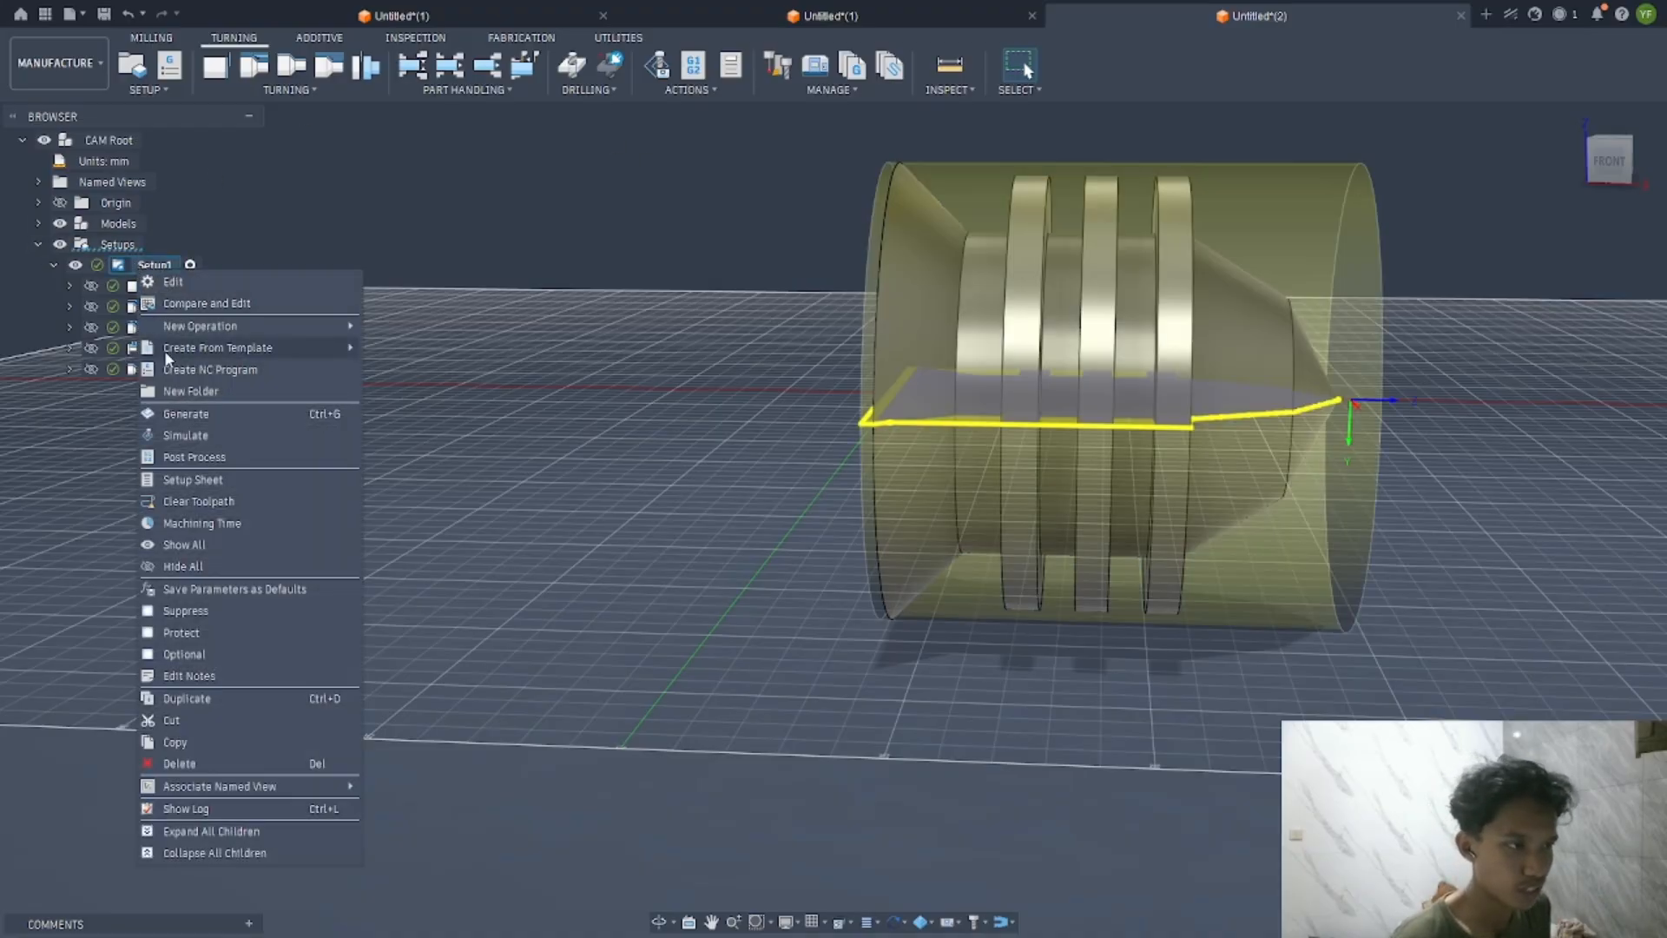
left_click(191, 456)
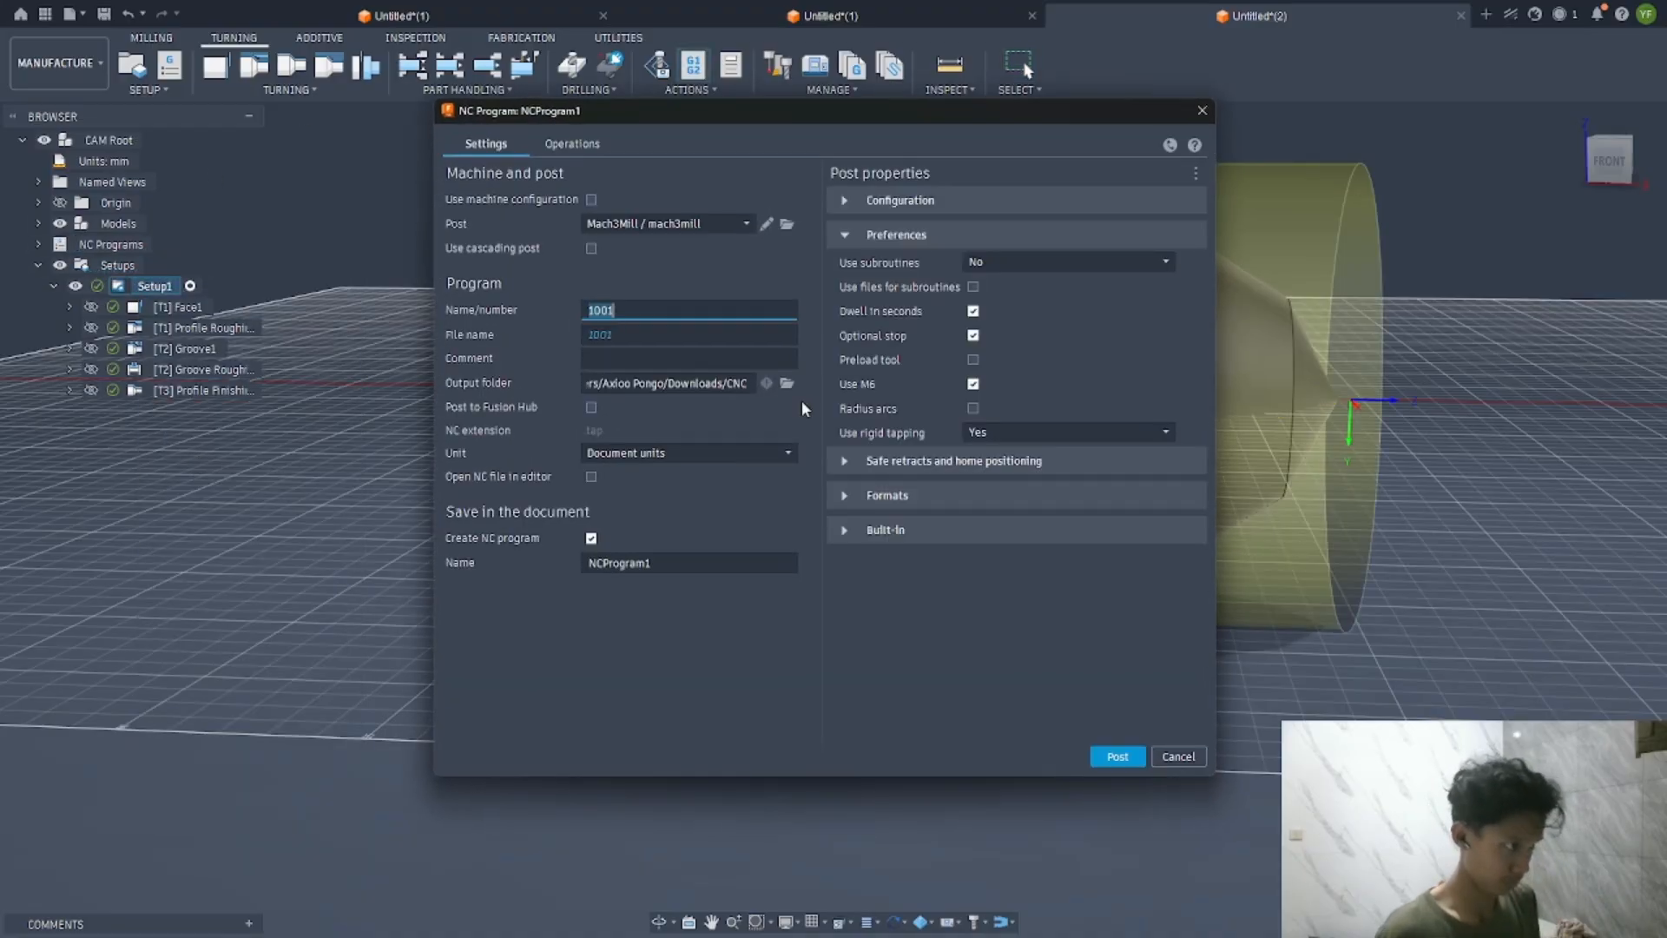
left_click(745, 226)
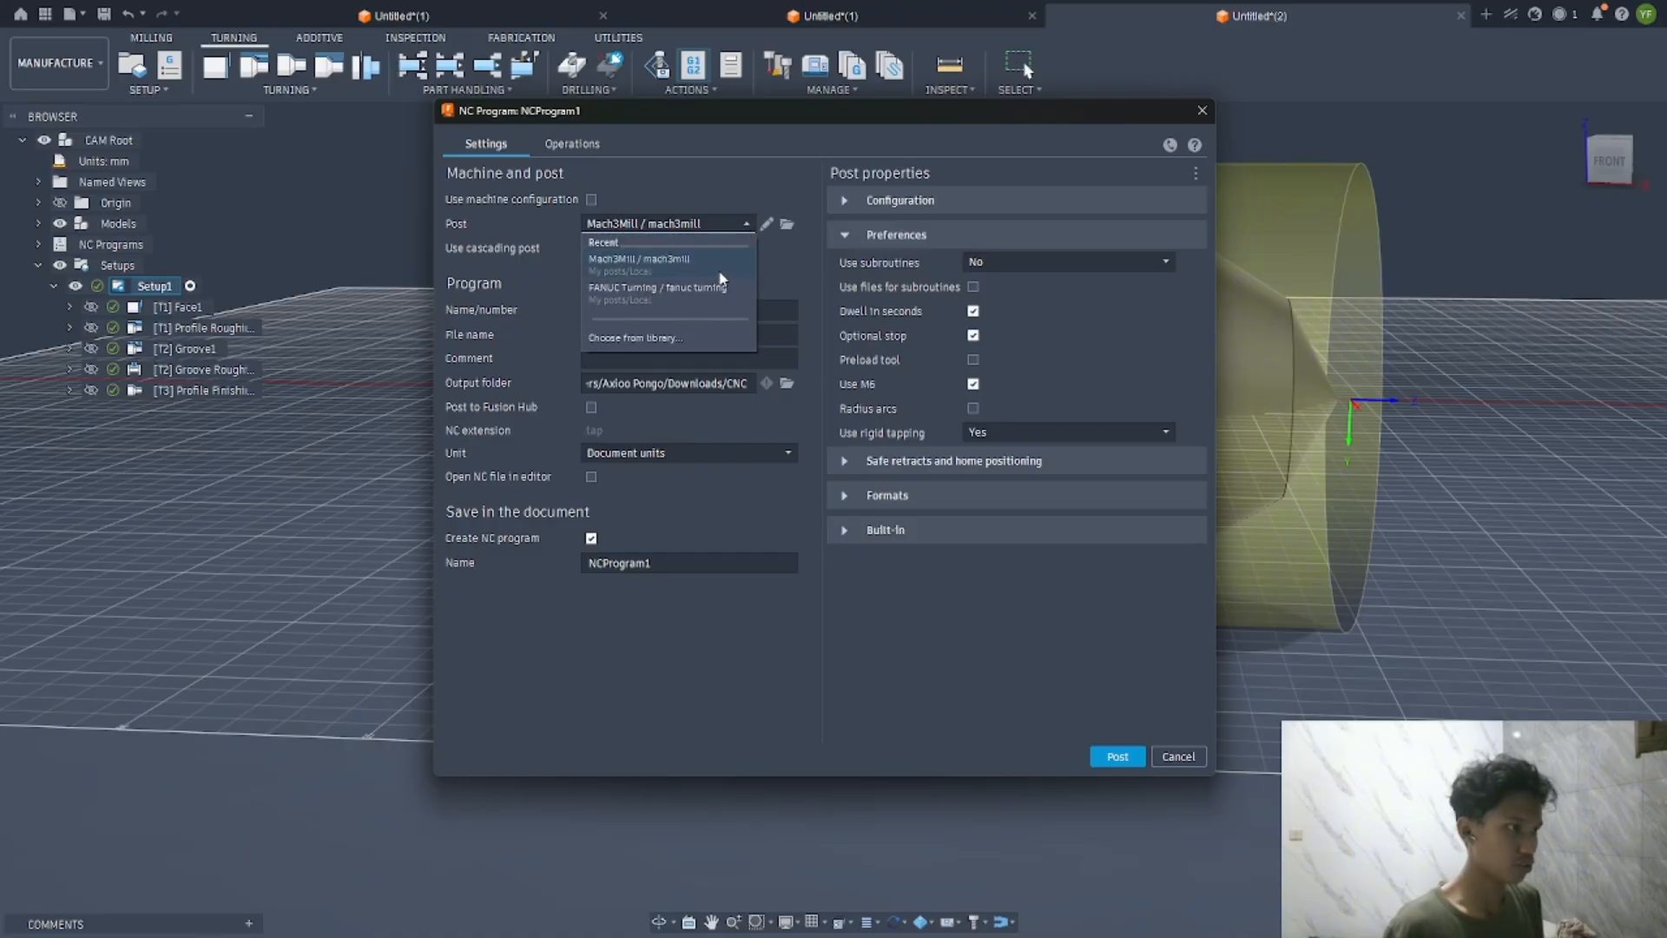
left_click(702, 295)
Browse the Fusion library's turning posts without changing the FANUC Turning selection, and post NC program 1001
left_click(768, 225)
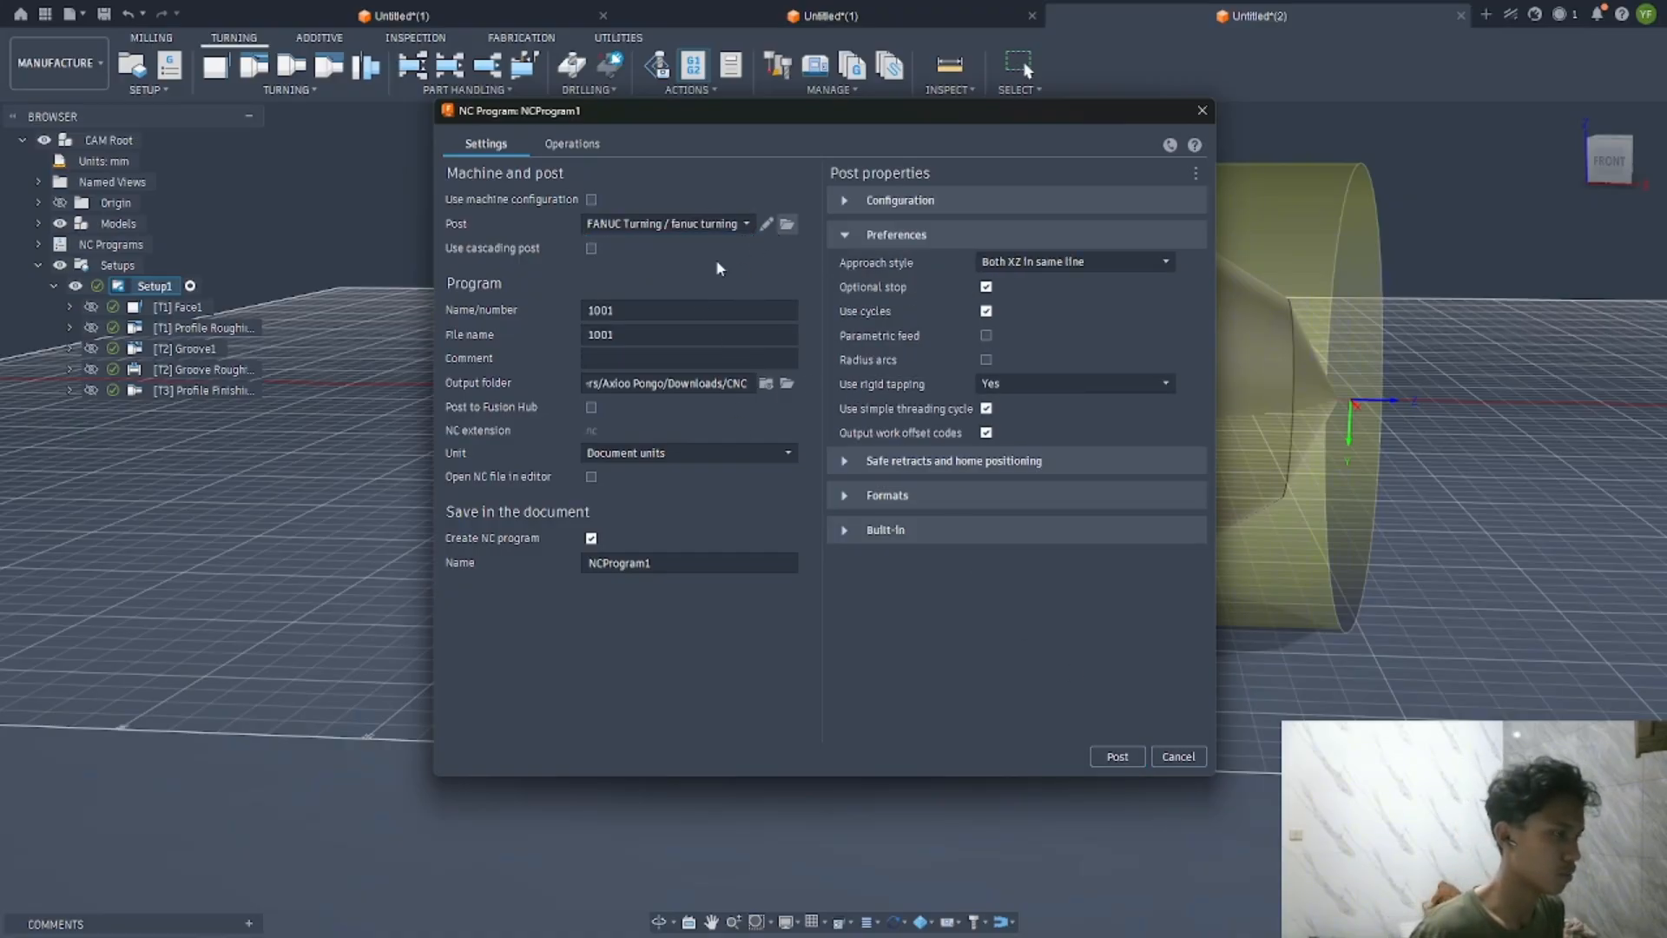
left_click(481, 330)
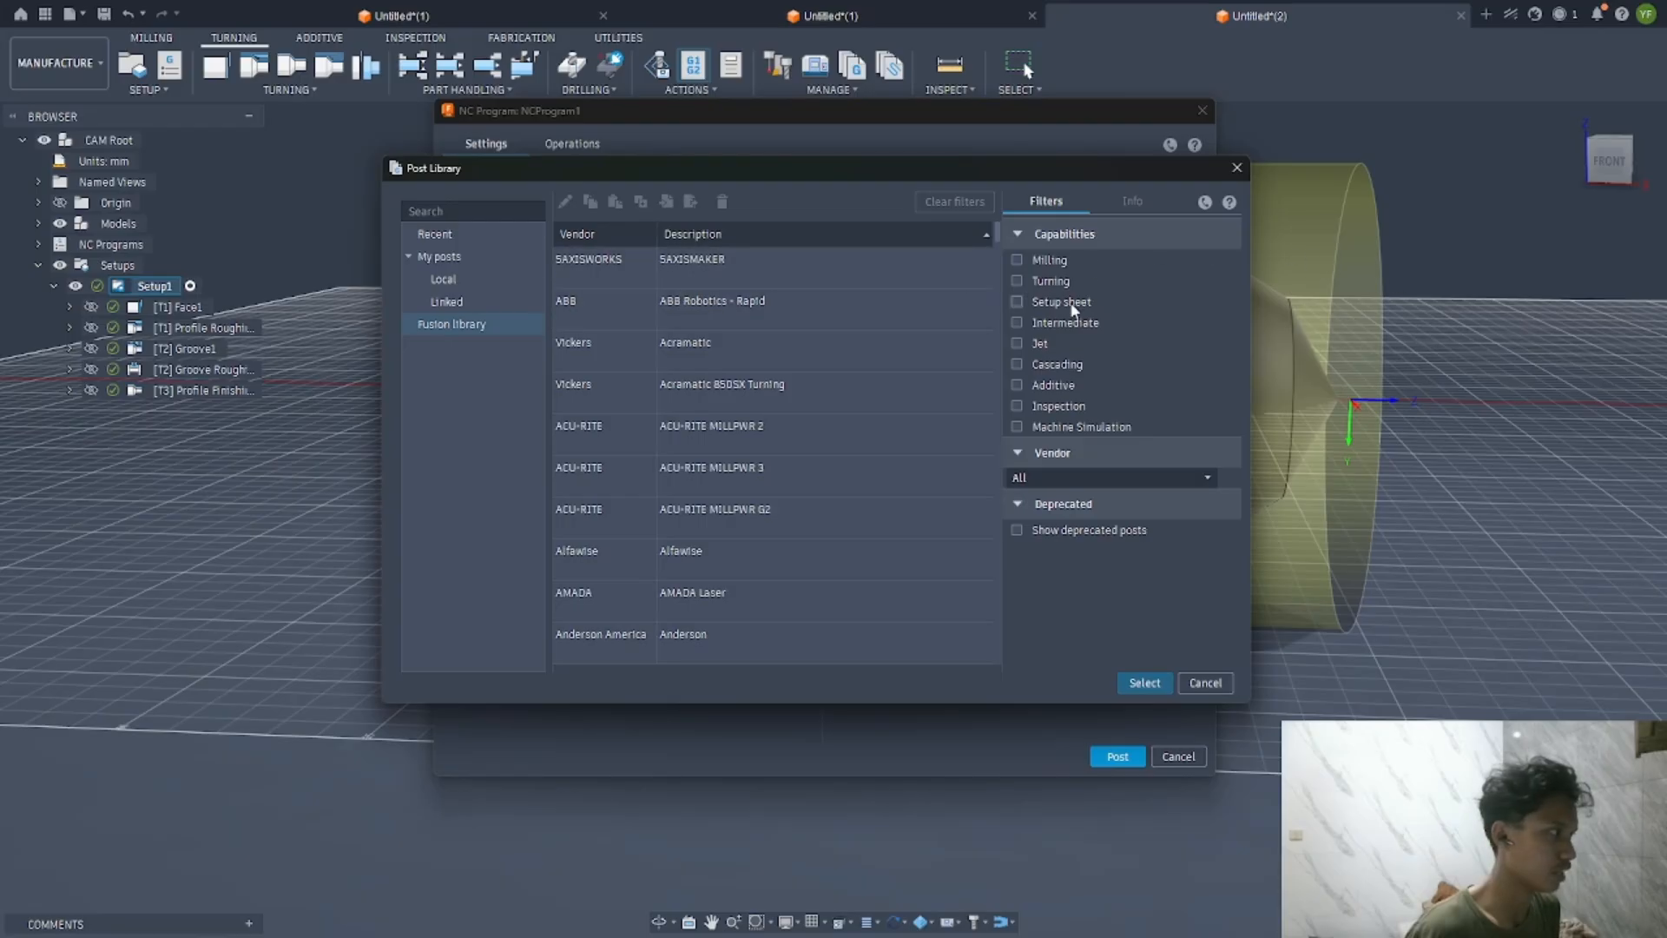
left_click(1032, 283)
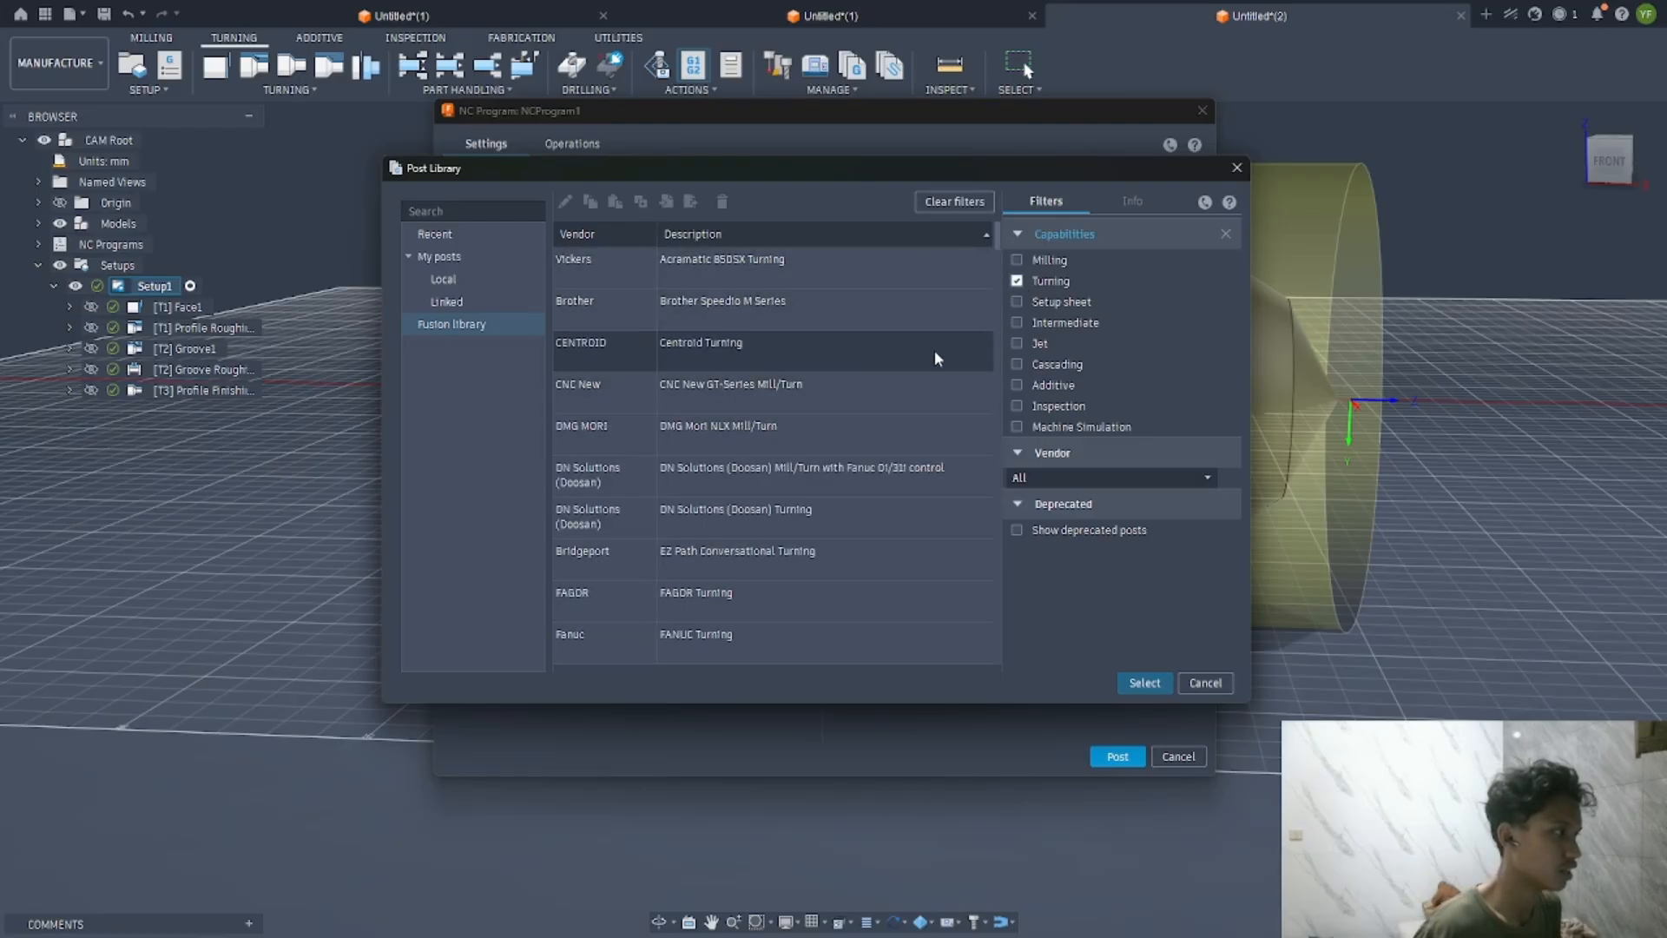
left_click(1205, 682)
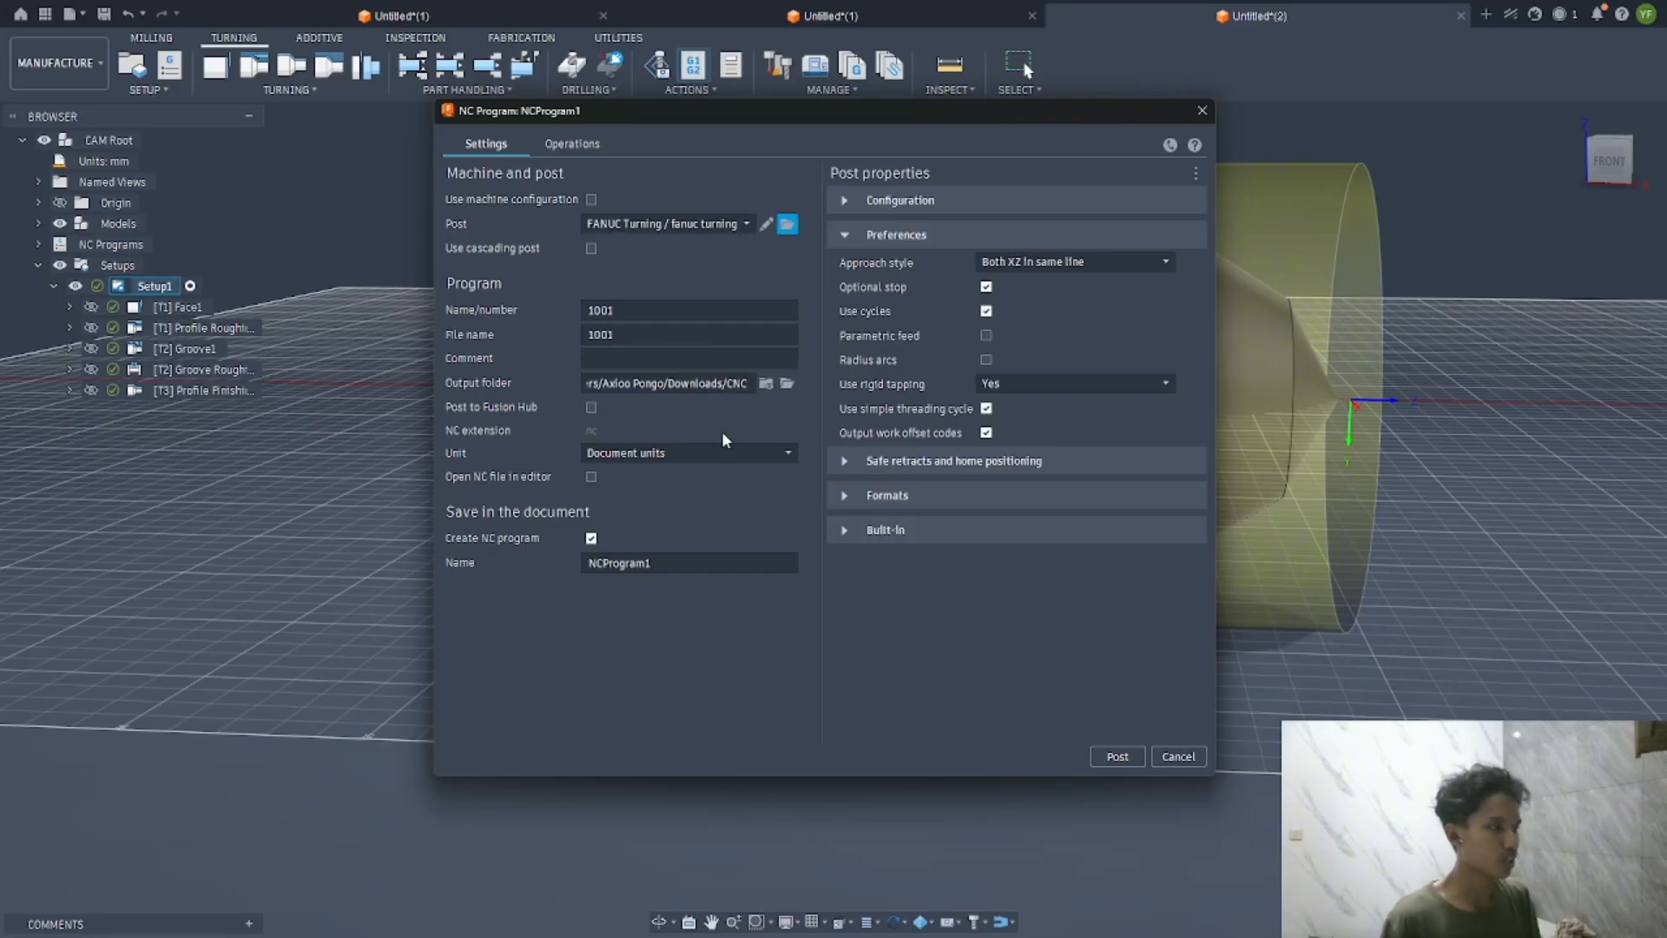
left_click(1117, 757)
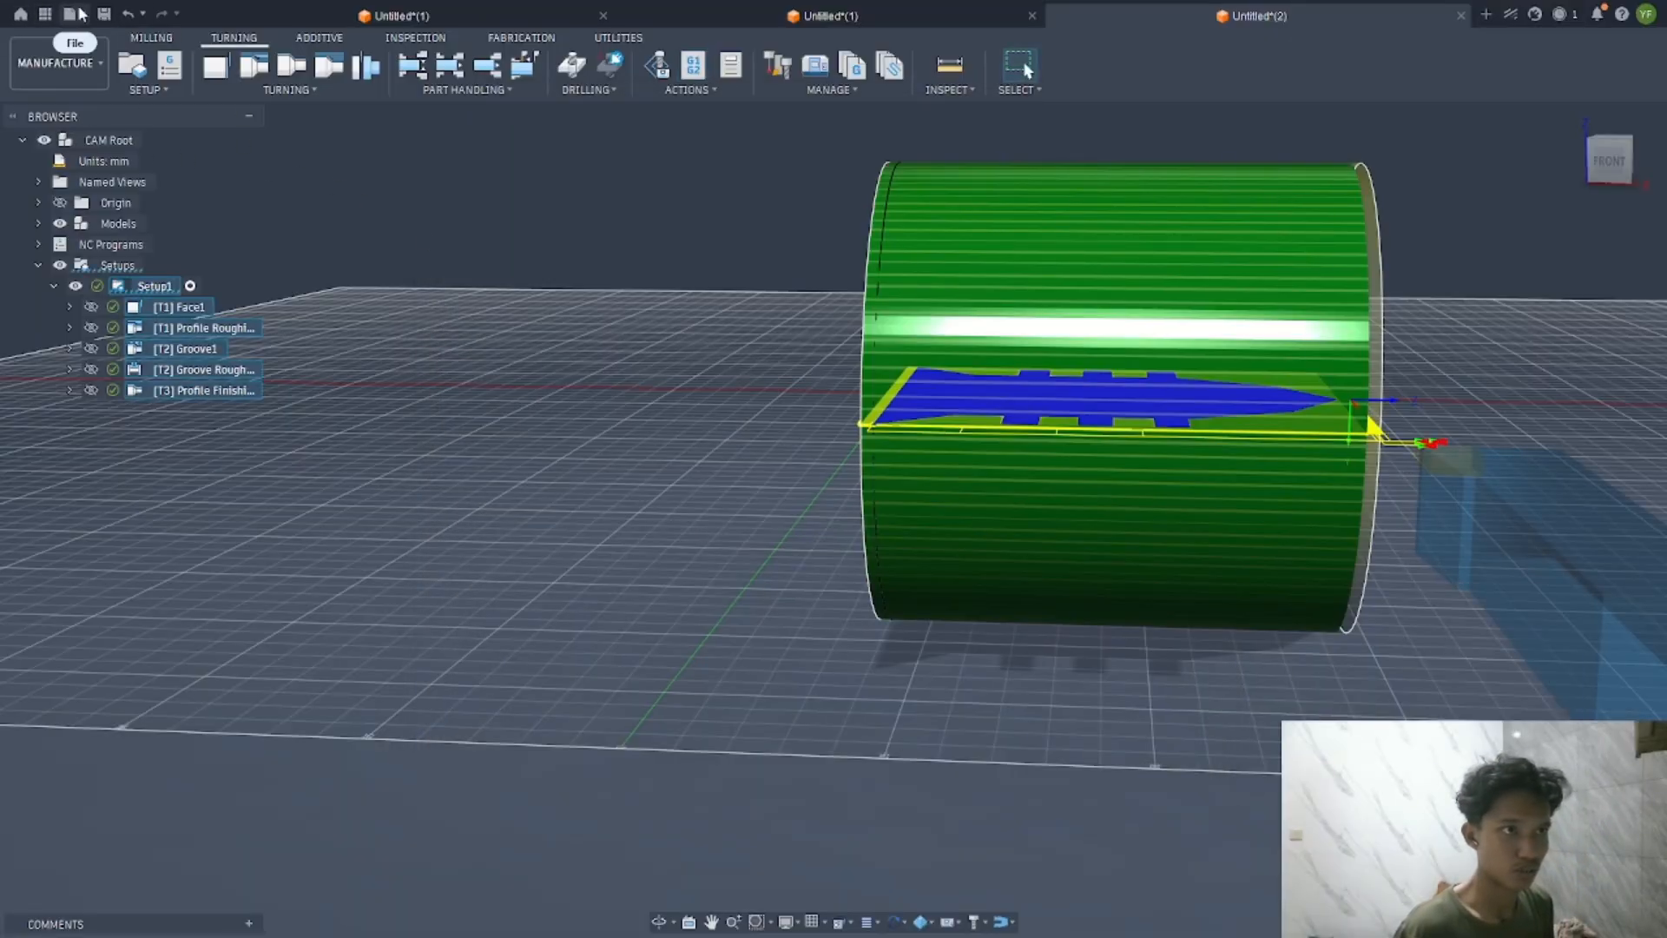
Export the design as a Fusion archive (.f3d) named HASIL DESIGN TURNING in the CNC folder
left_click(76, 14)
left_click(113, 182)
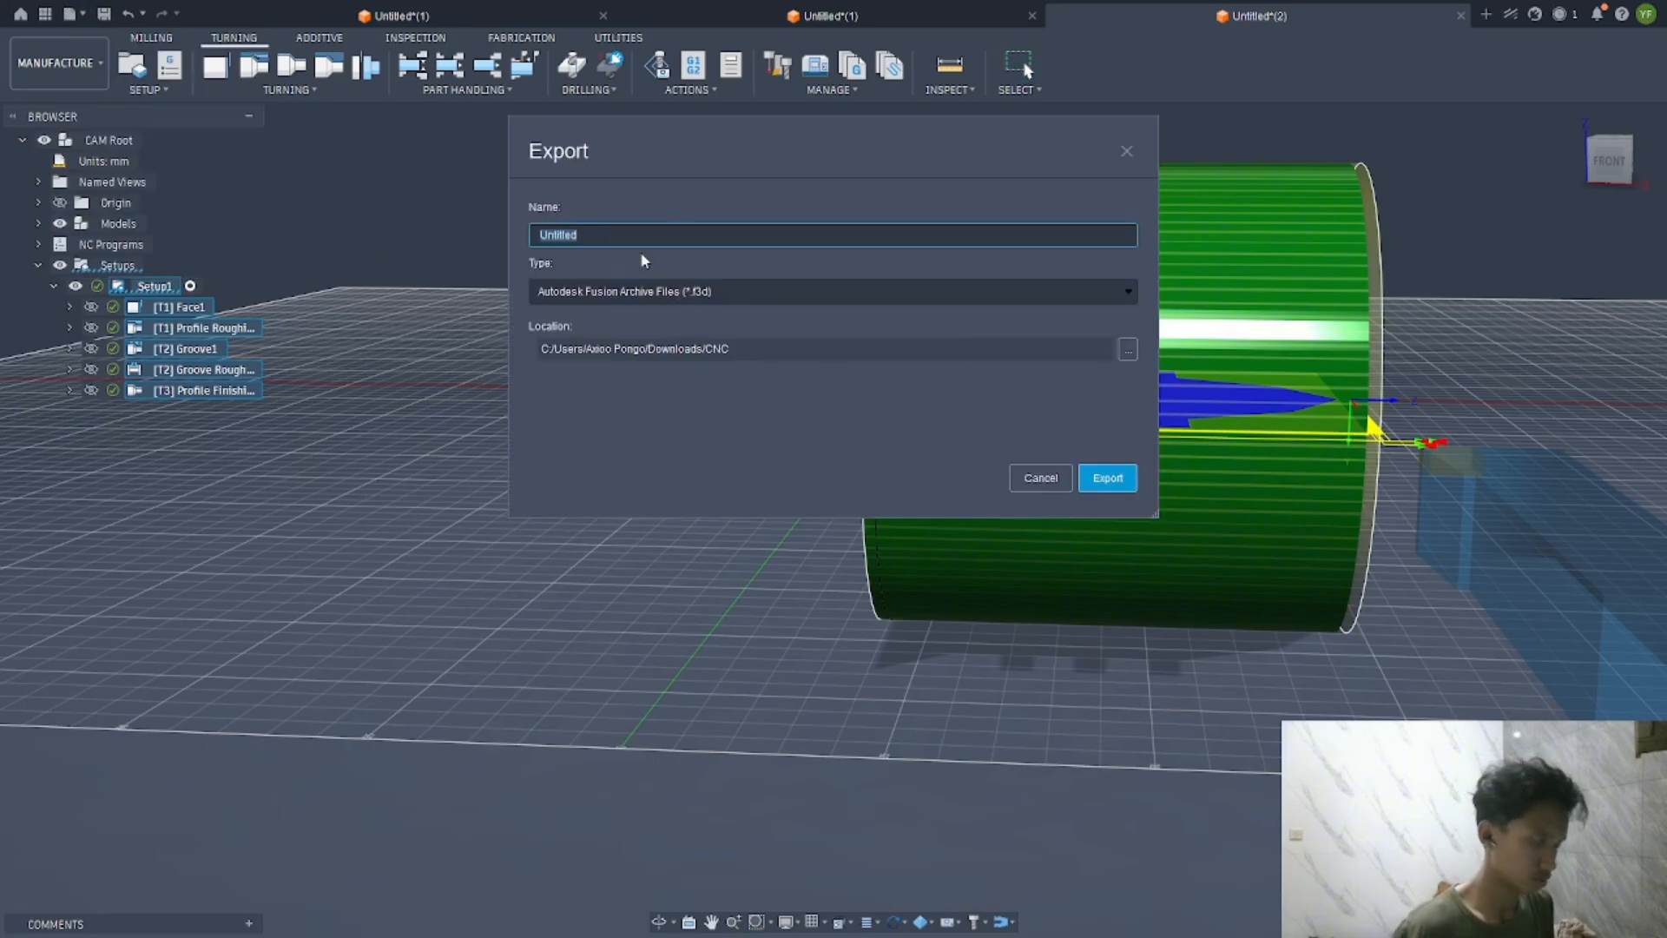
key("BackSpace")
key("Caps_Lock")
type("ha")
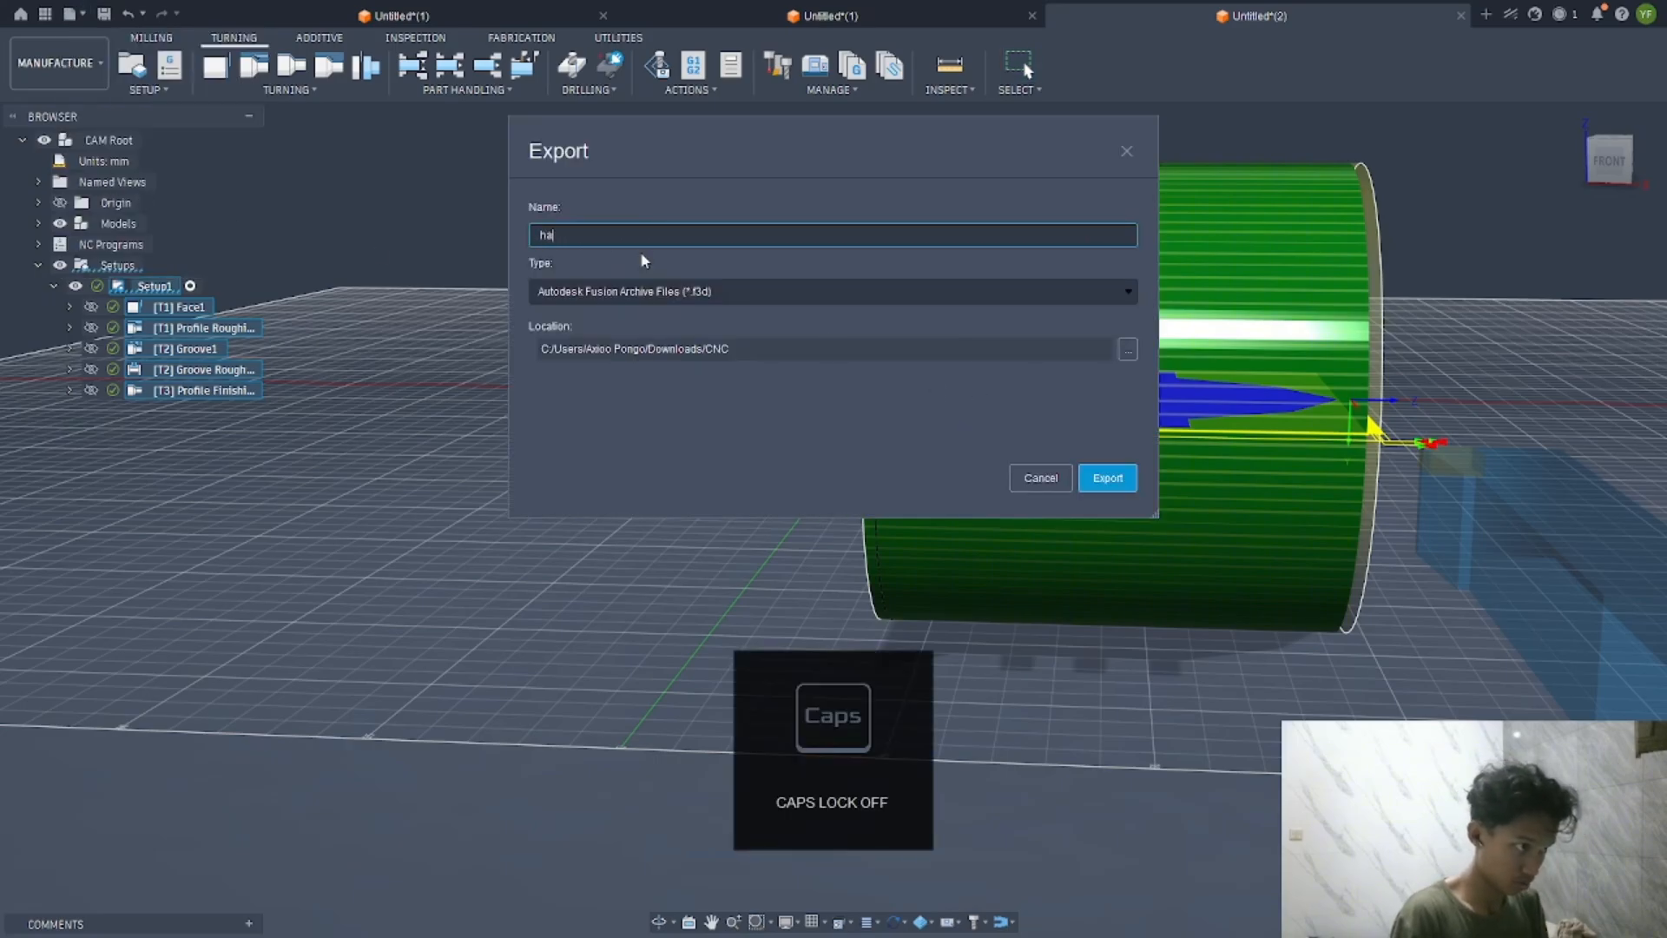
key("BackSpace")
key("BackSpace")
key("Caps_Lock")
type("HASIL DE")
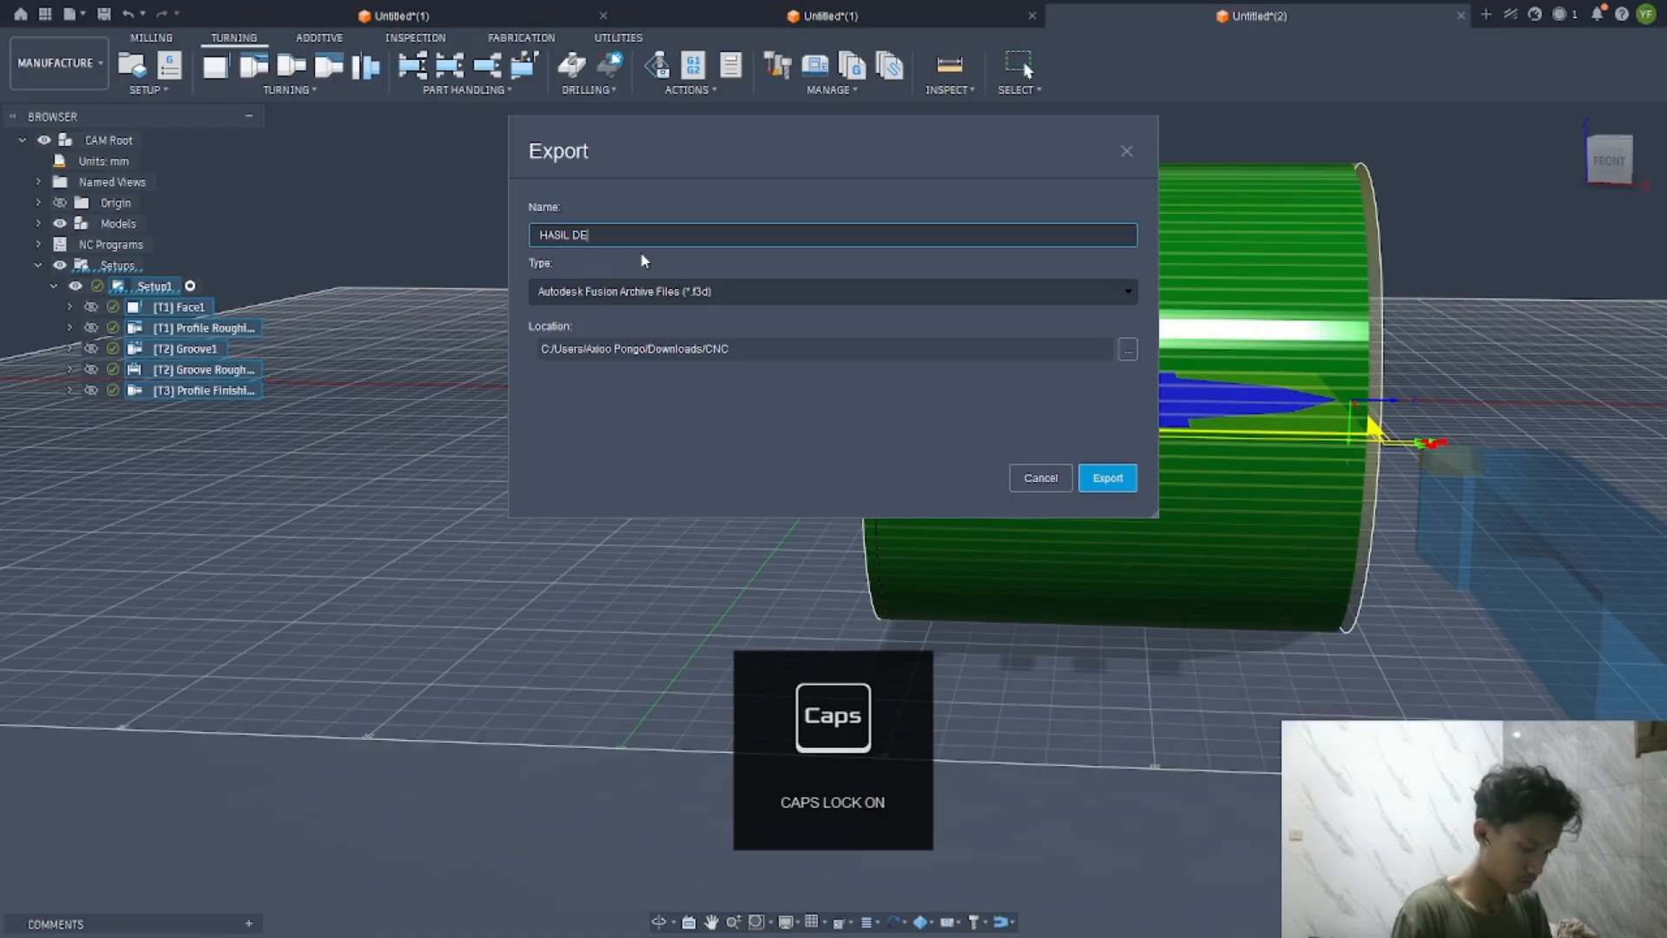
type("SIGN TURNING")
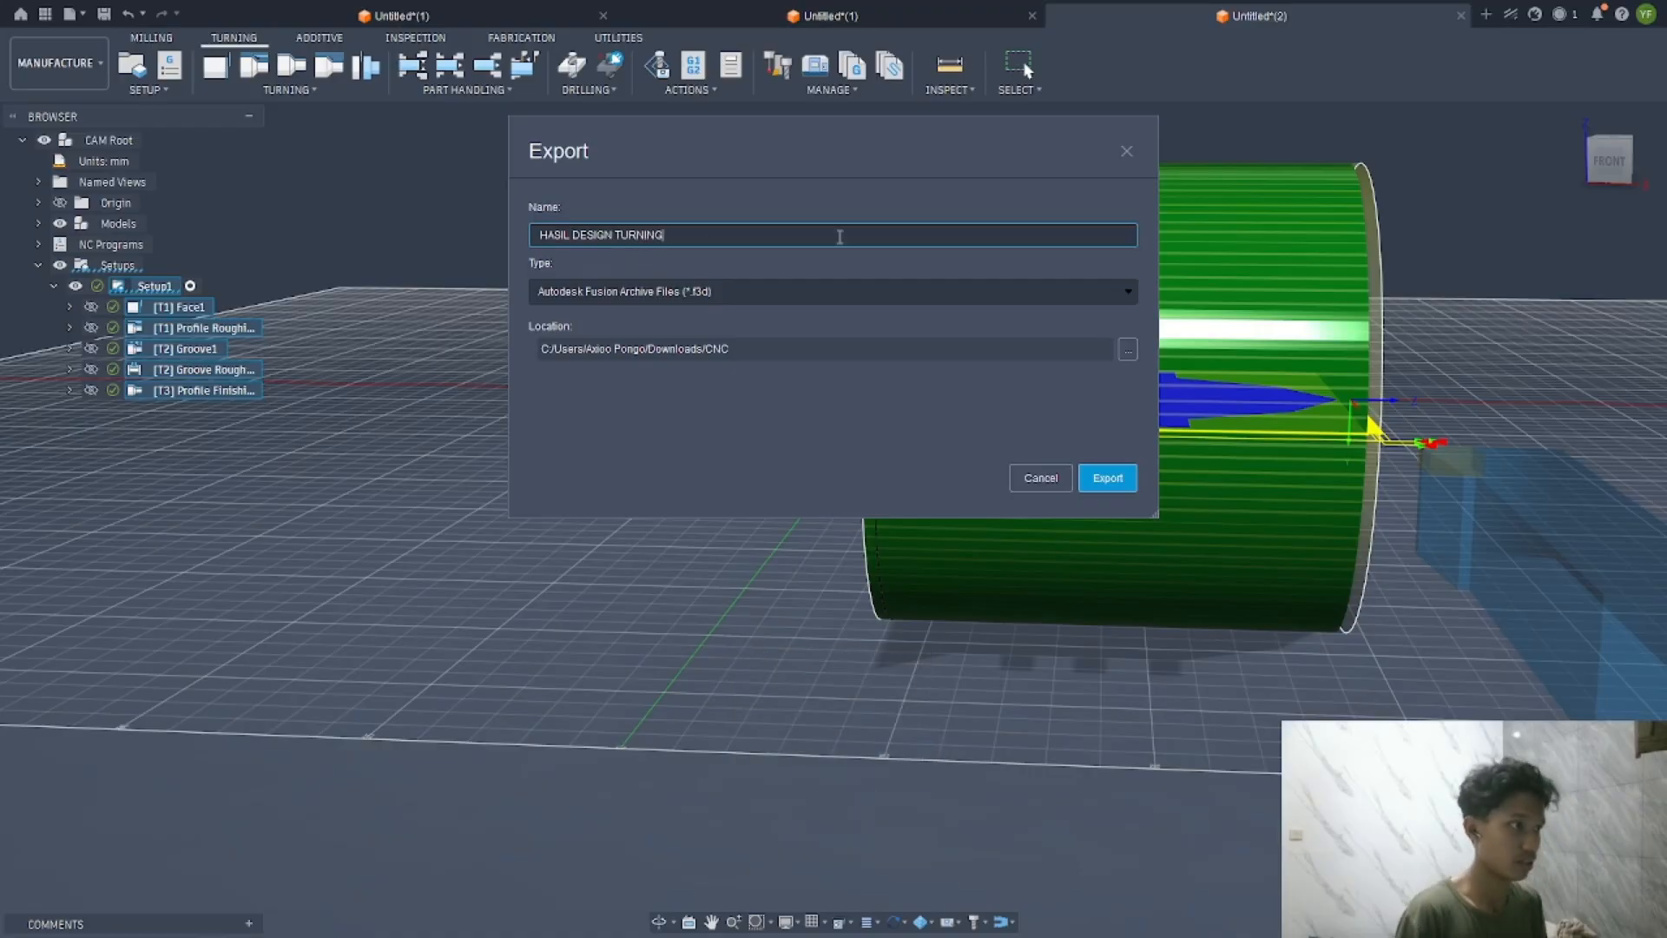
left_click(1108, 483)
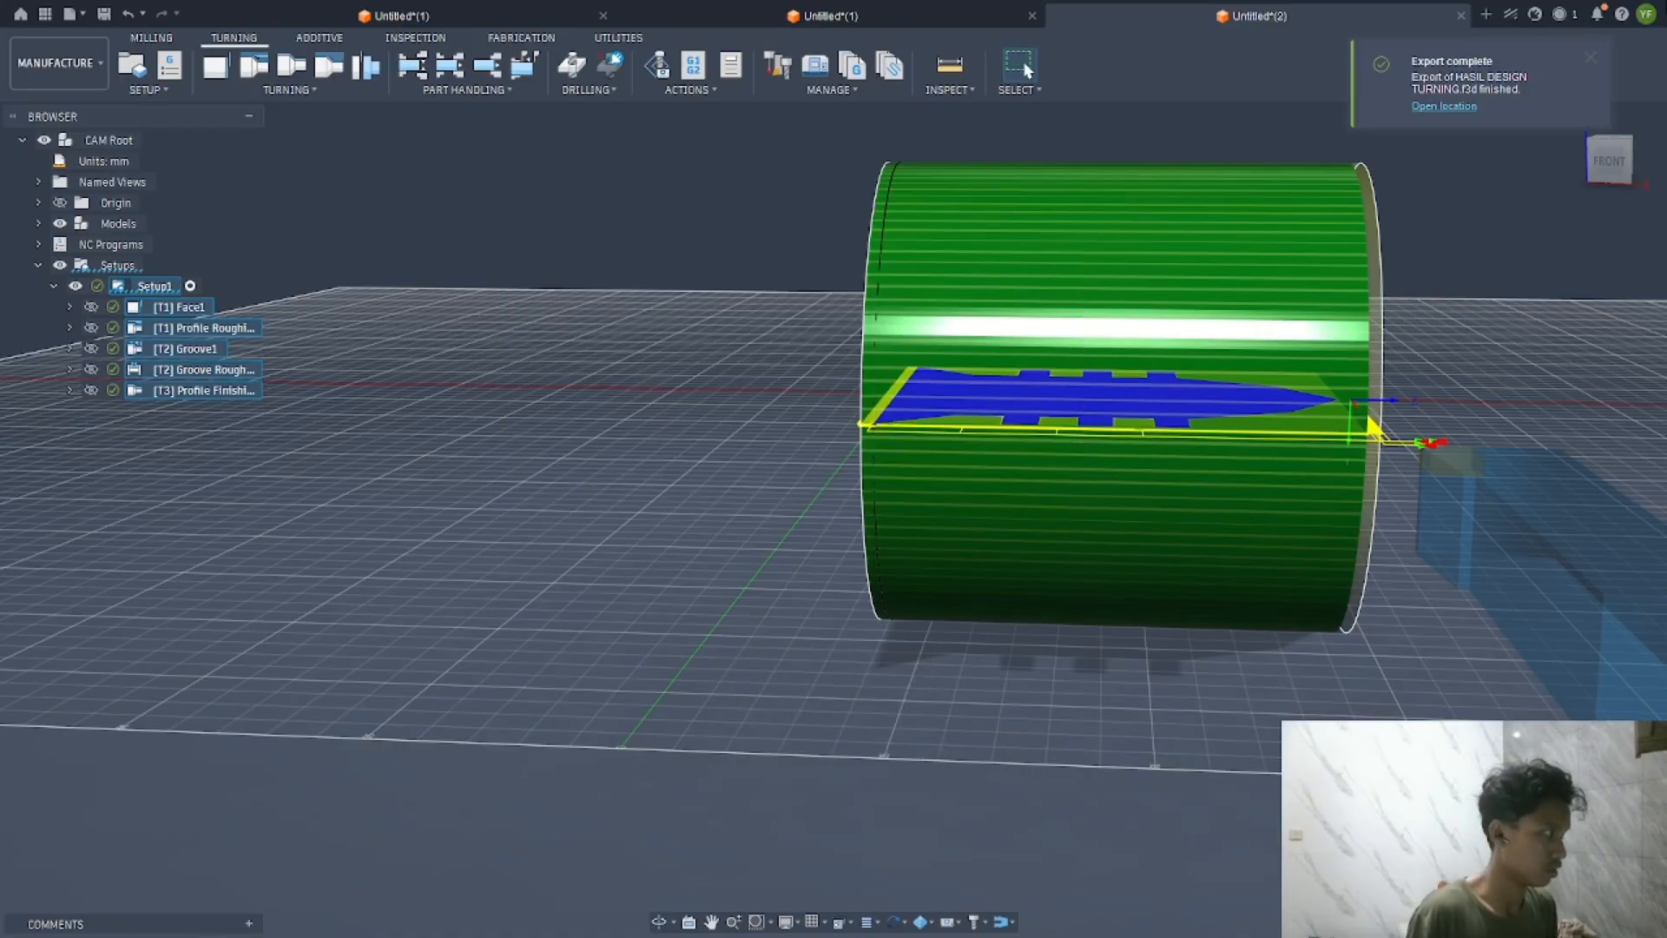
Switch to File Explorer's CNC folder, open 1001.nc in Notepad and look through the G-code
key("super")
left_click(930, 917)
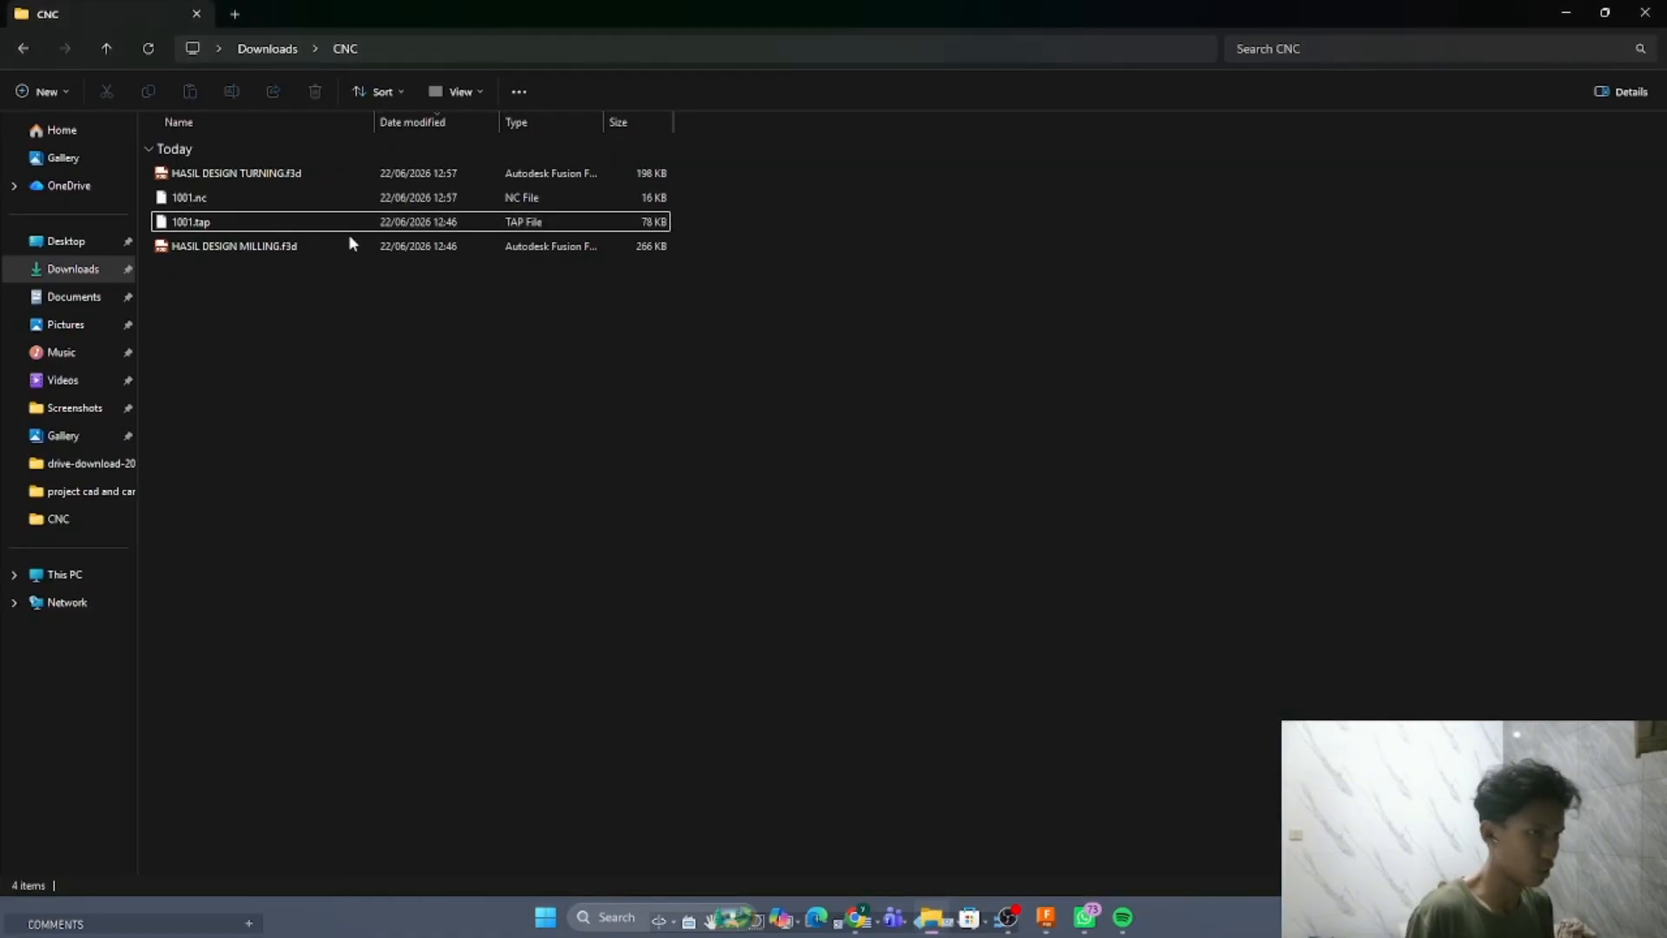
double_click(216, 197)
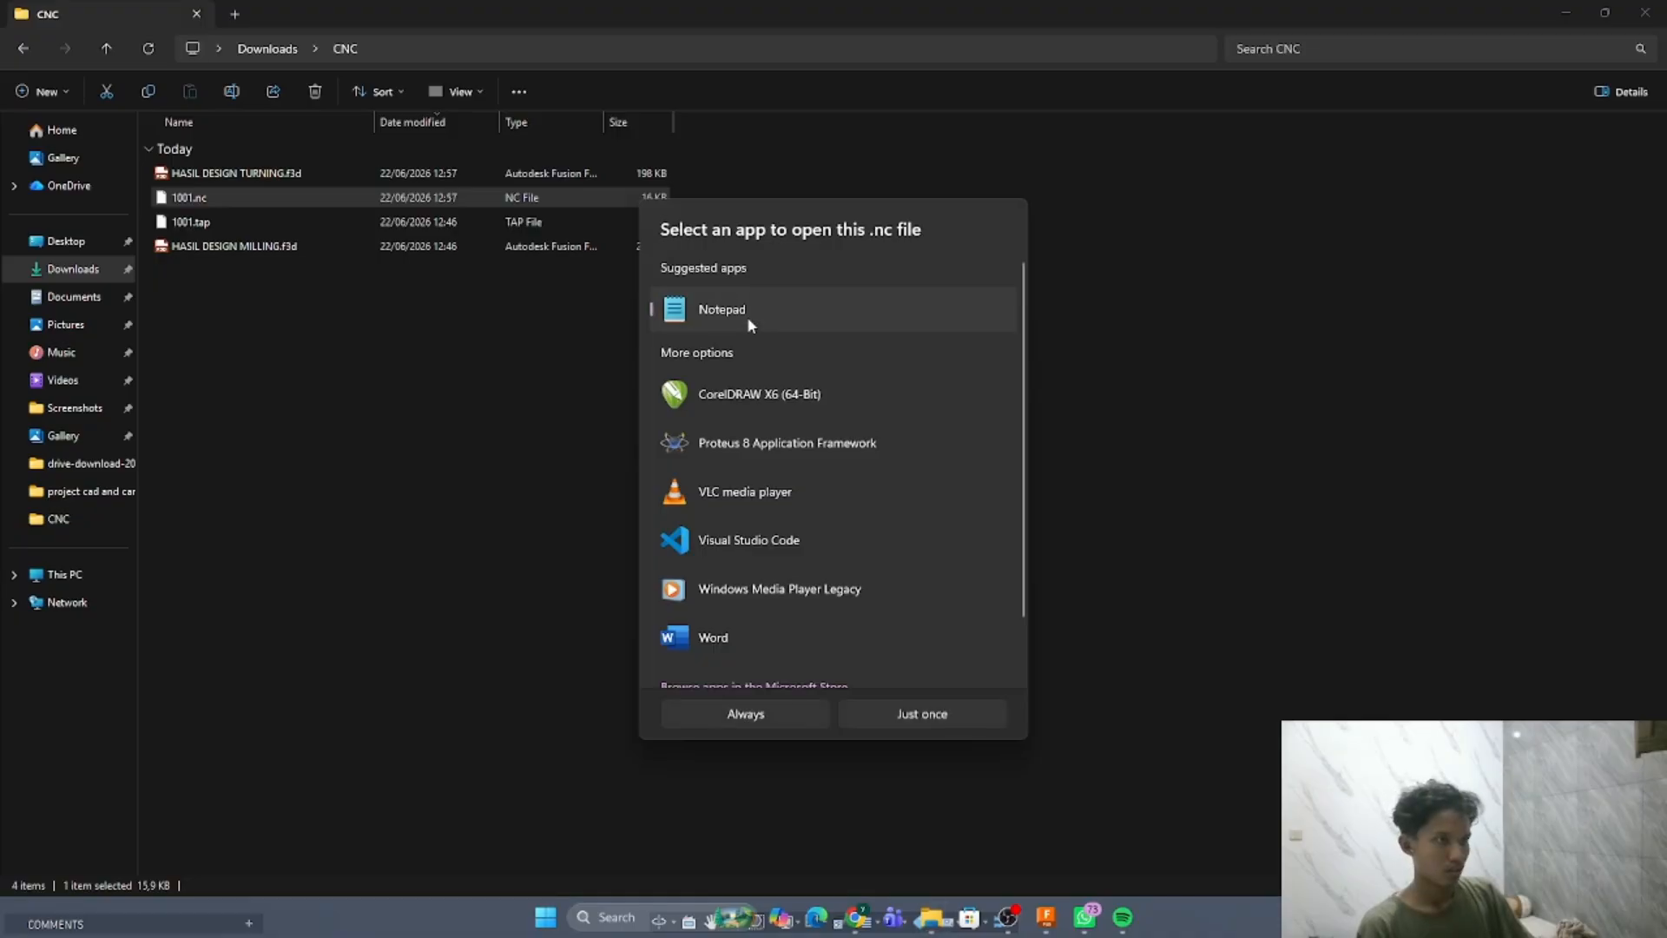
double_click(746, 316)
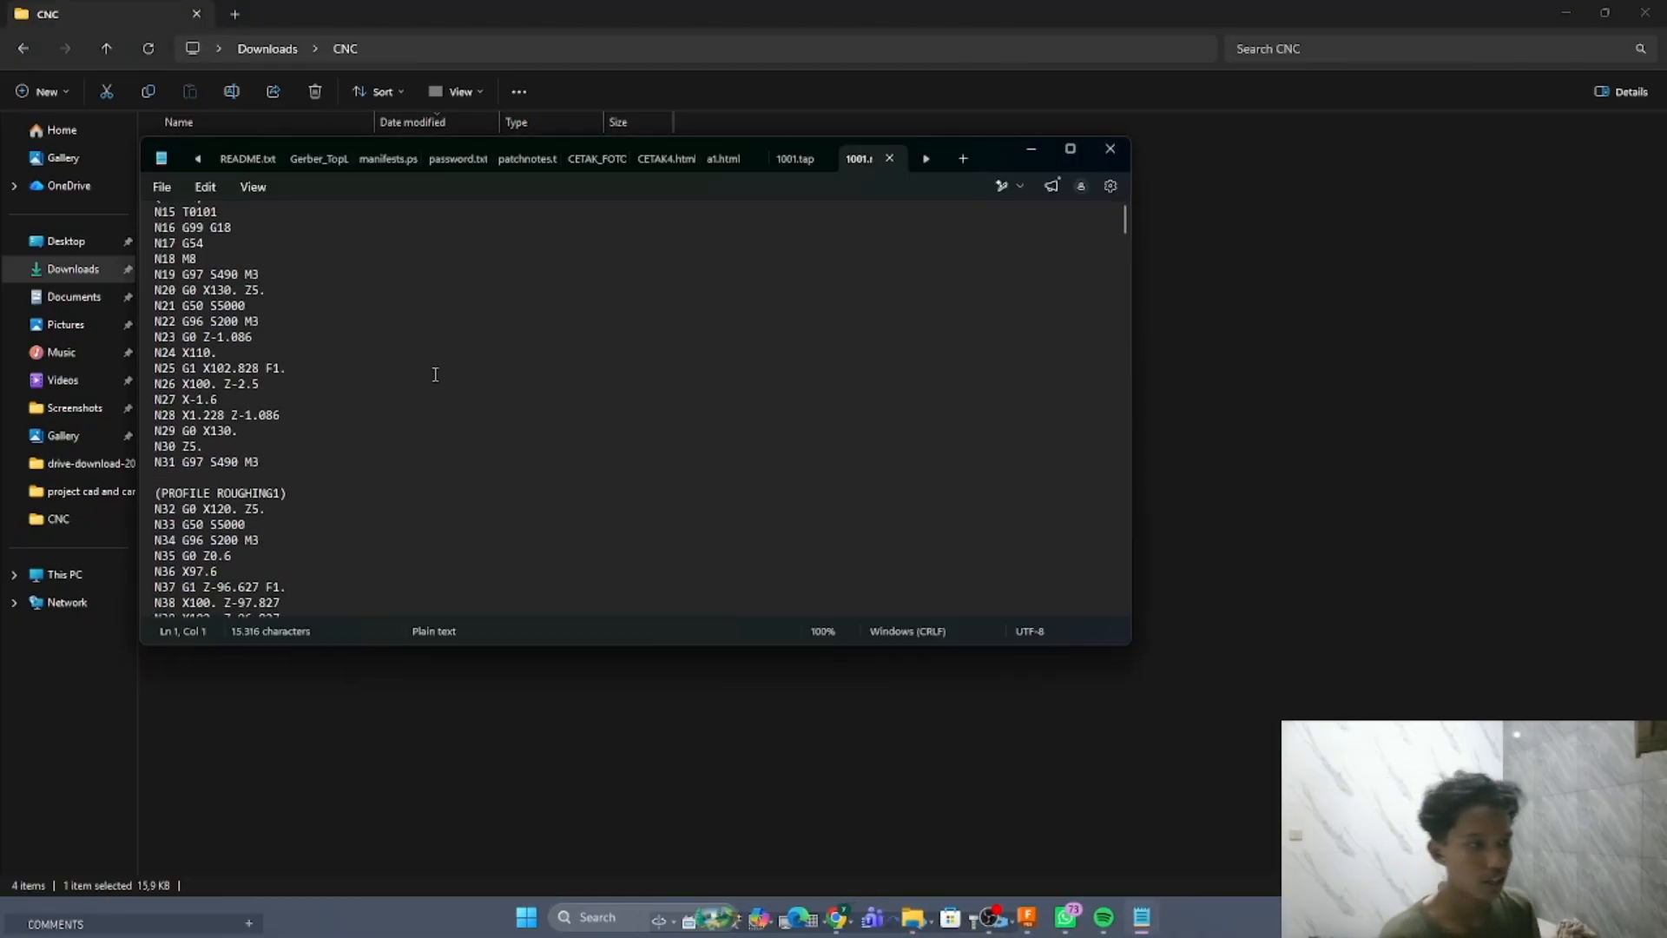
scroll(435, 375, "down", 20)
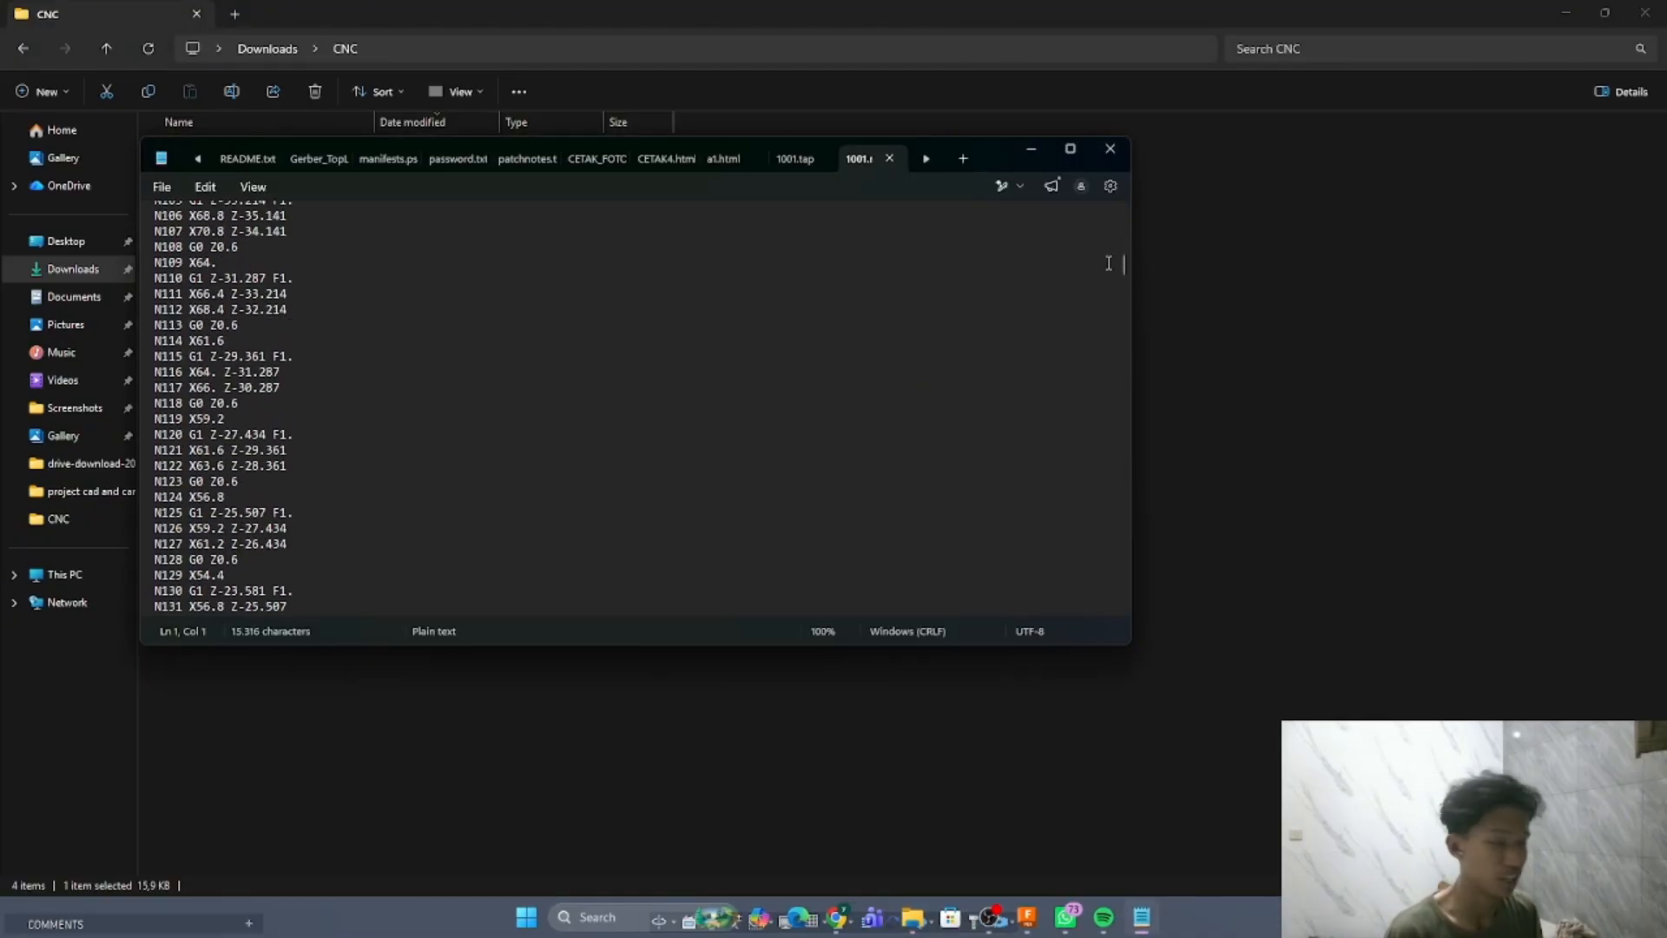